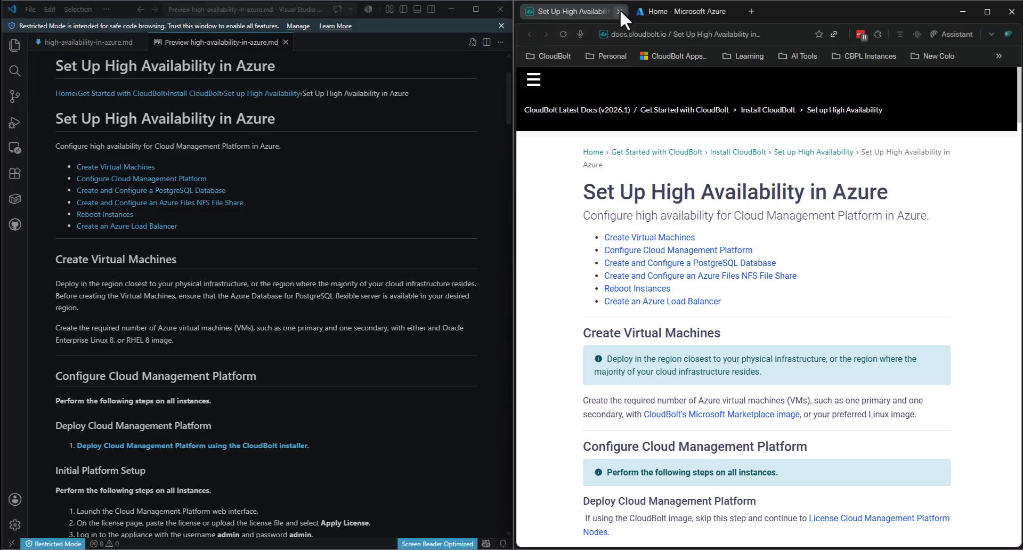
- Create resource group ha-demo in the (US) East US region and send it to review
{"action": "left_click", "coordinate": [620, 11]}
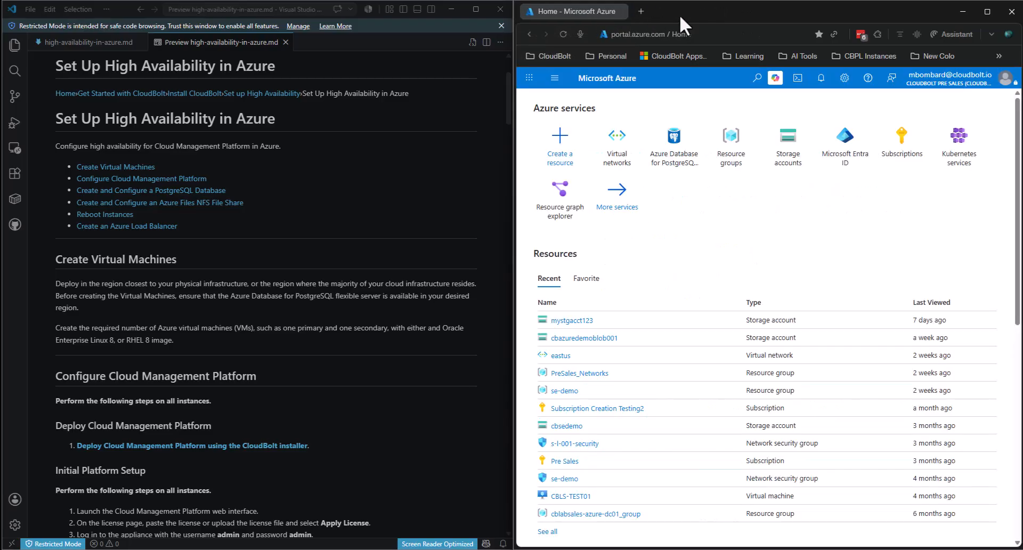
{"action": "left_click", "coordinate": [731, 160]}
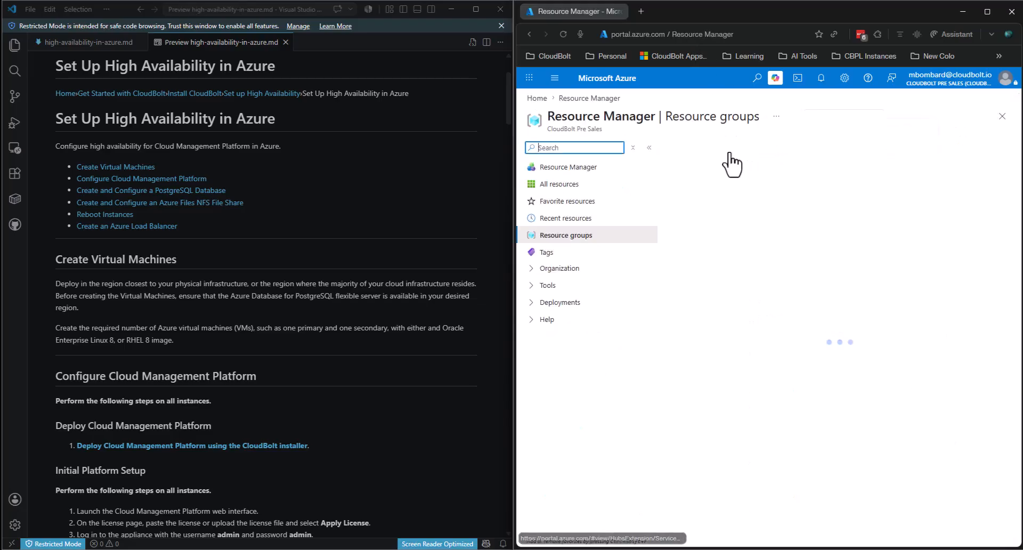
{"action": "left_click", "coordinate": [691, 154]}
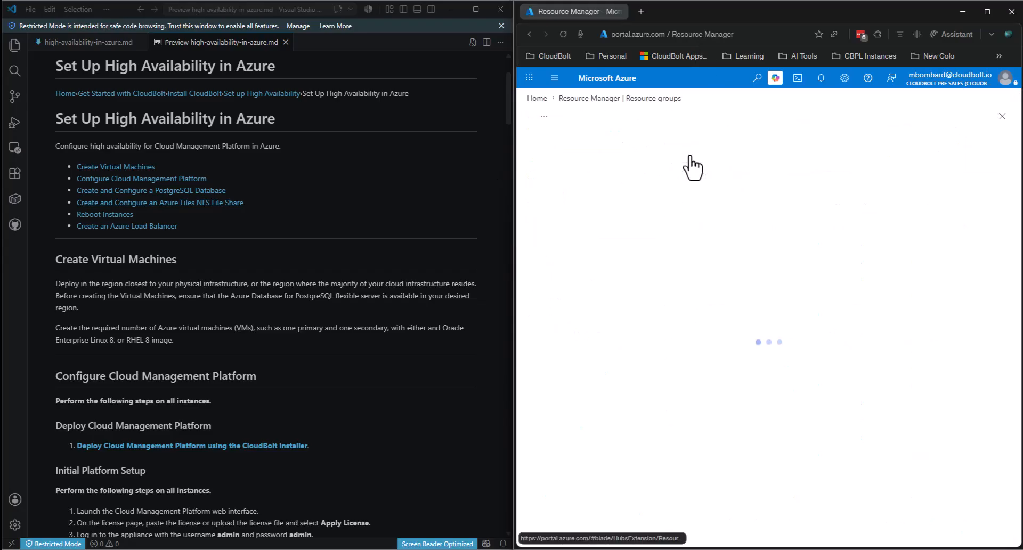
{"action": "left_click", "coordinate": [705, 244]}
{"action": "type", "text": "ha-demo"}
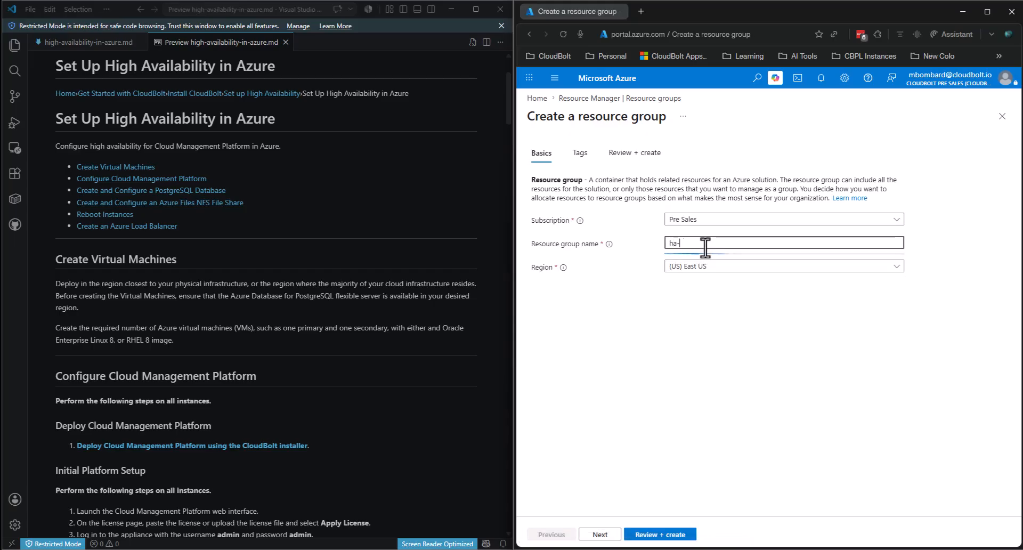
{"action": "left_click", "coordinate": [668, 534]}
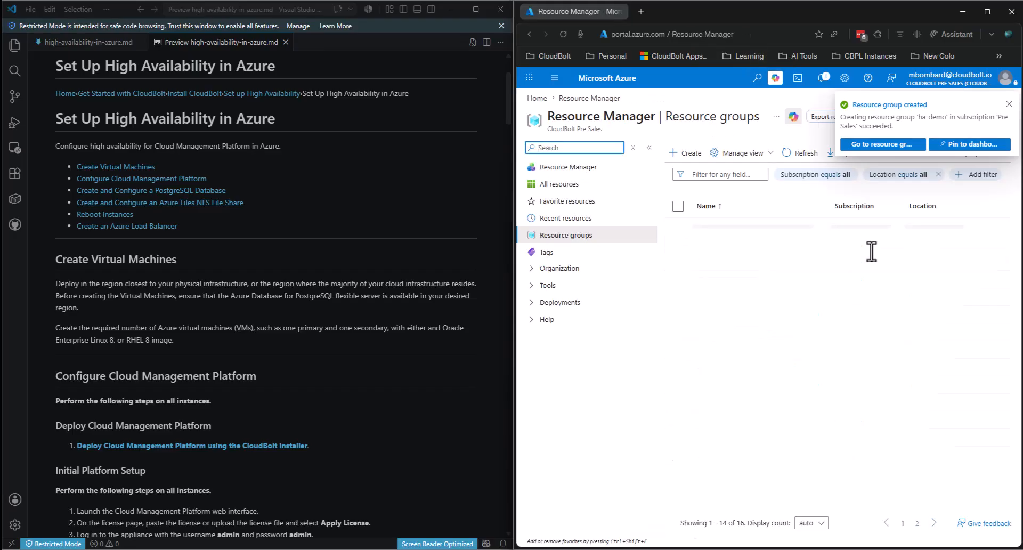
- Dismiss the resource group notification and scroll through the setup documentation
{"action": "left_click", "coordinate": [1009, 104]}
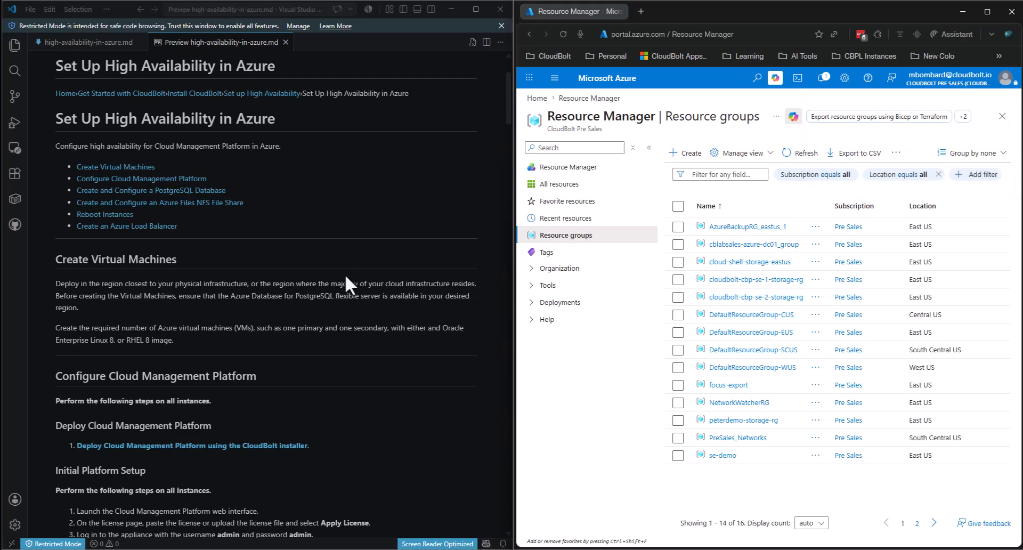
{"action": "left_click", "coordinate": [469, 260]}
{"action": "scroll", "coordinate": [469, 260], "scroll_direction": "down", "scroll_amount": 3}
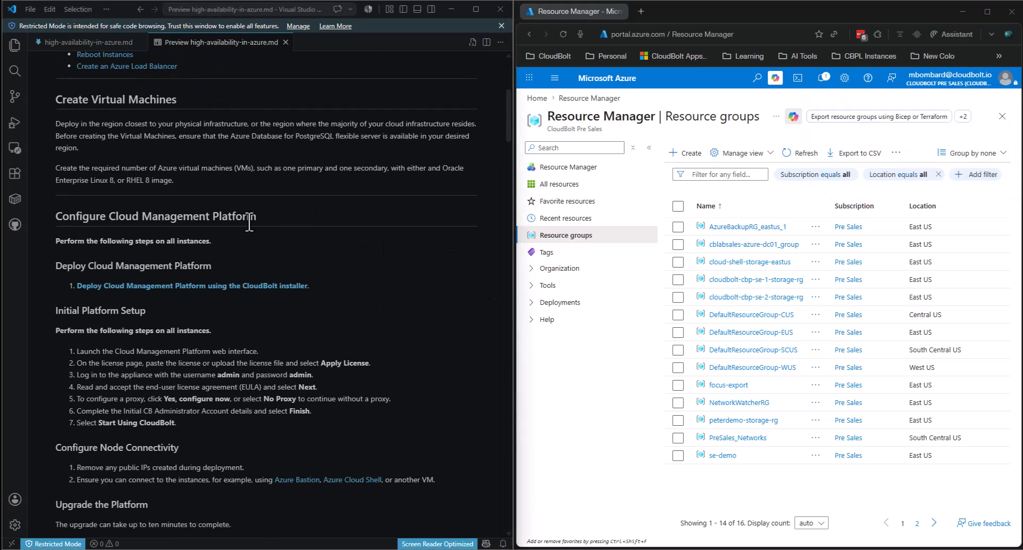
{"action": "scroll", "coordinate": [249, 221], "scroll_direction": "down", "scroll_amount": 1}
{"action": "scroll", "coordinate": [160, 120], "scroll_direction": "up", "scroll_amount": 1}
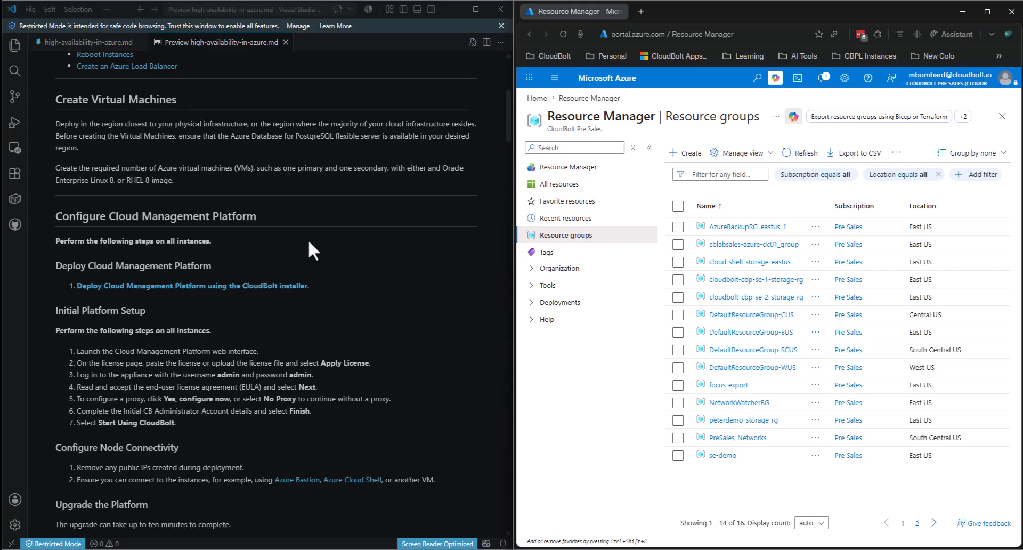
- Open the portal home in a new tab, then highlight the docs' PostgreSQL region note
{"action": "middle_click", "coordinate": [618, 79]}
{"action": "left_click", "coordinate": [682, 11]}
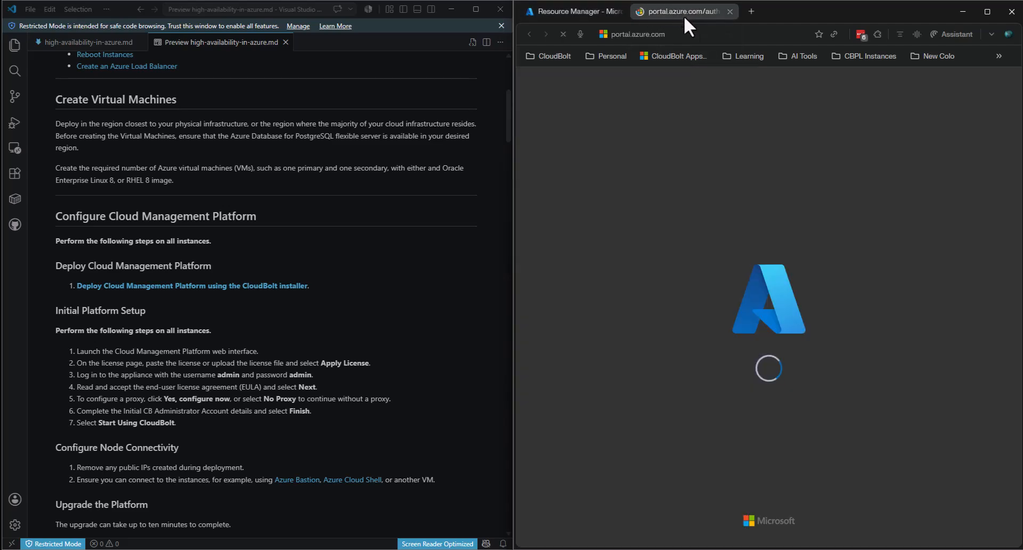
{"action": "left_click", "coordinate": [323, 163]}
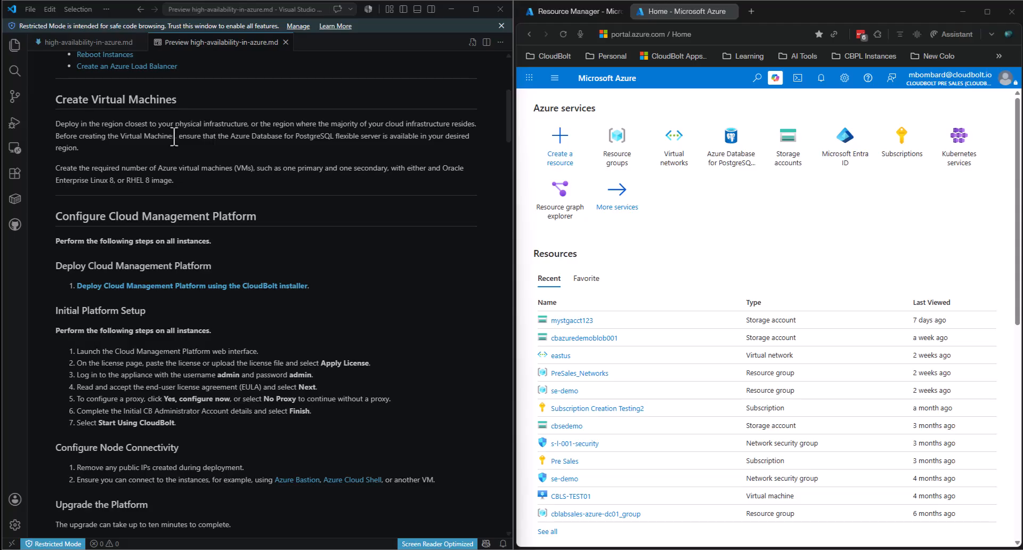
{"action": "left_click_drag", "start_coordinate": [176, 136], "coordinate": [198, 149]}
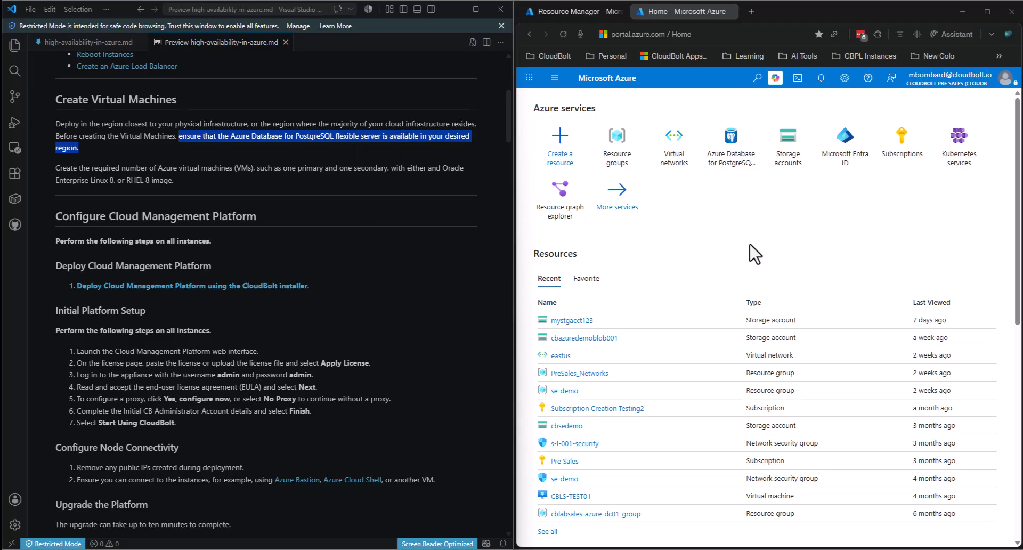
- Go to Azure Database for PostgreSQL flexible servers and begin a new server
{"action": "left_click", "coordinate": [733, 139]}
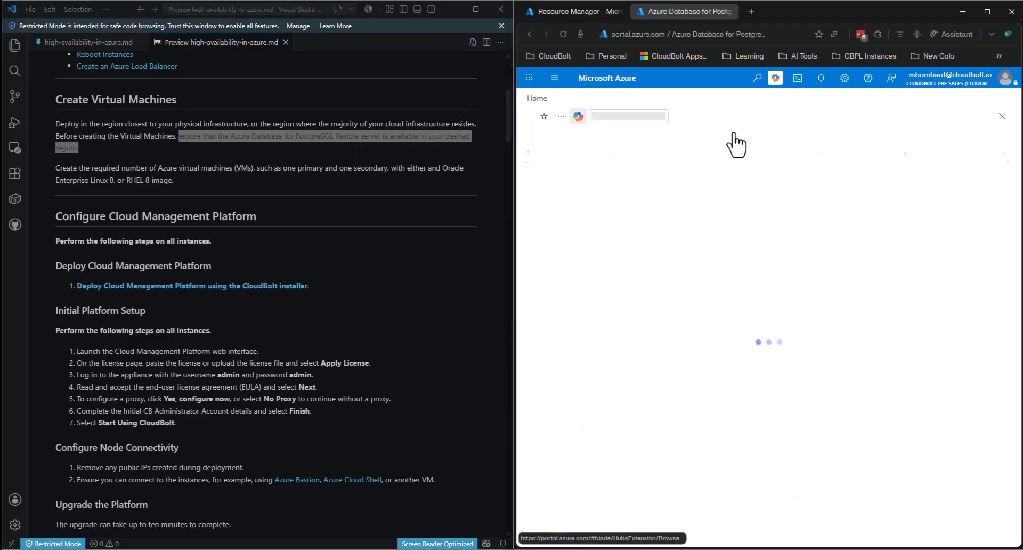
{"action": "left_click", "coordinate": [426, 152]}
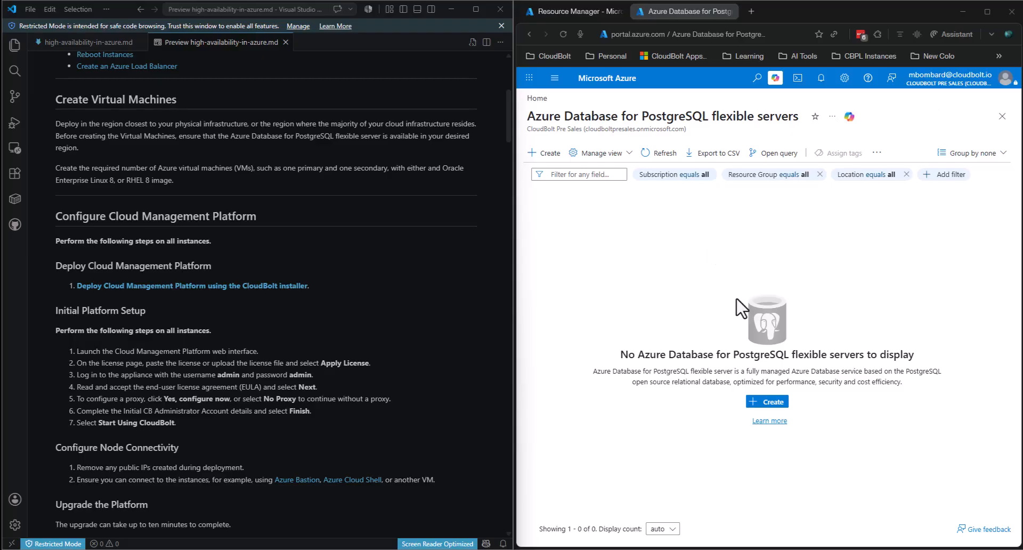
{"action": "left_click", "coordinate": [772, 400]}
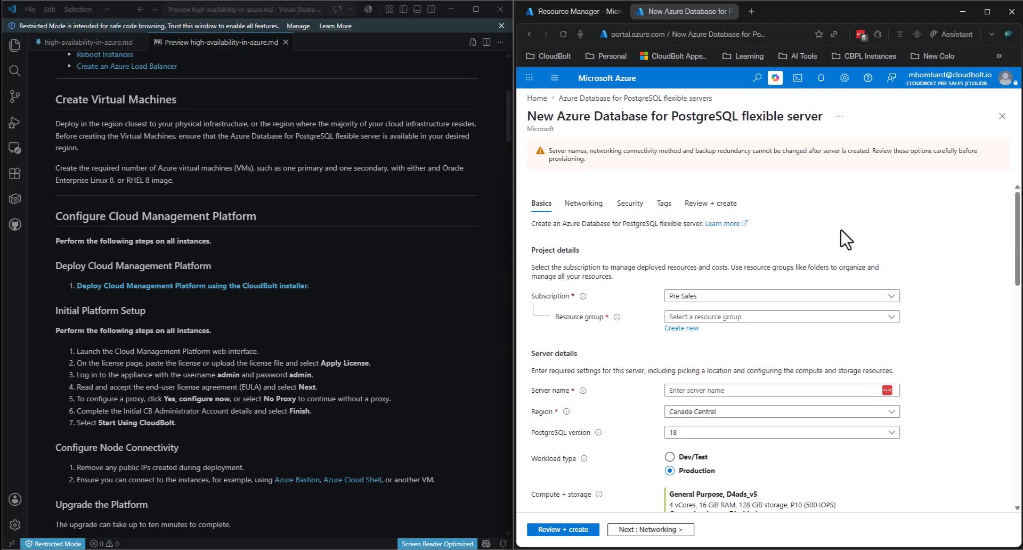
- Select ha-demo as the server's resource group after checking the documentation
{"action": "left_click", "coordinate": [752, 319]}
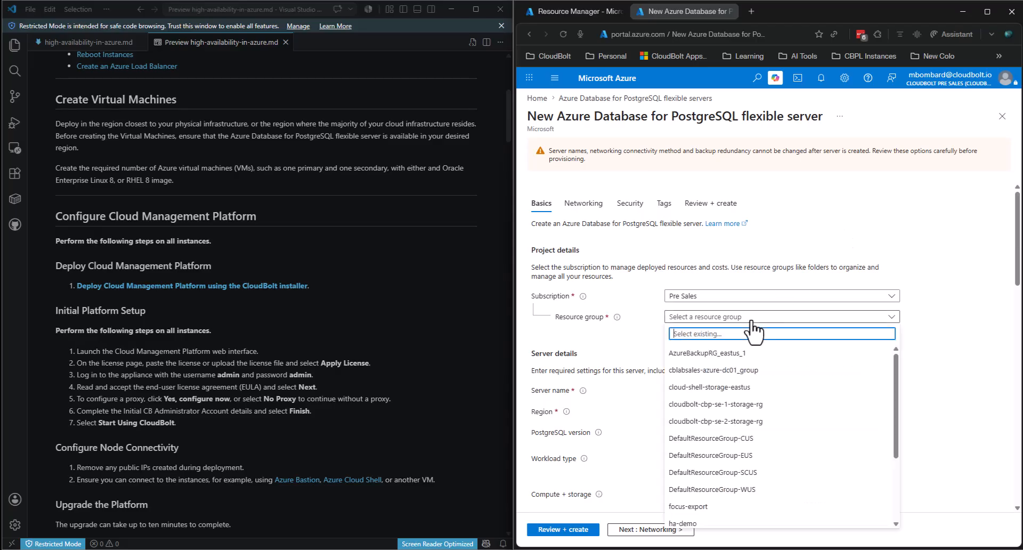
{"action": "left_click", "coordinate": [453, 319]}
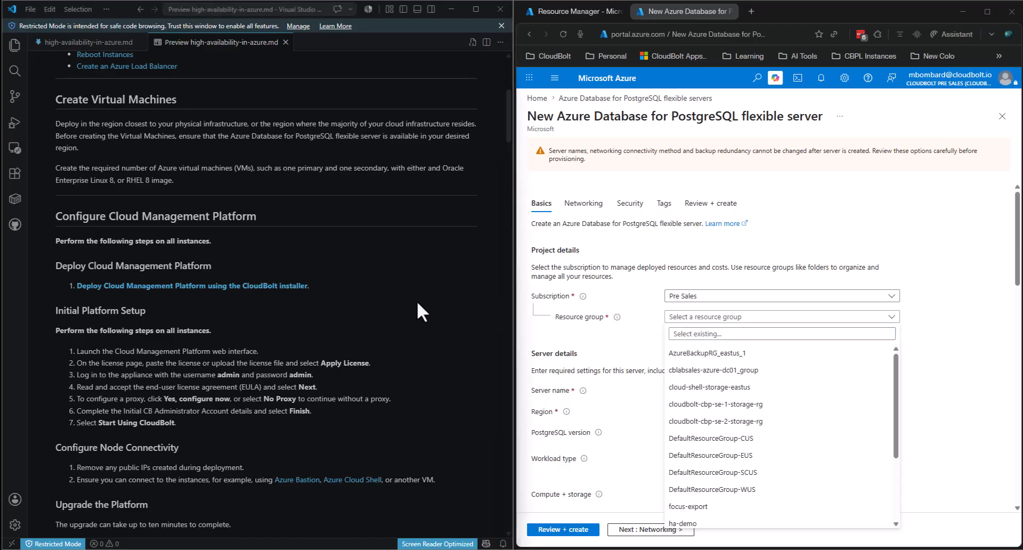
{"action": "scroll", "coordinate": [416, 299], "scroll_direction": "down", "scroll_amount": 15}
{"action": "scroll", "coordinate": [415, 303], "scroll_direction": "down", "scroll_amount": 2}
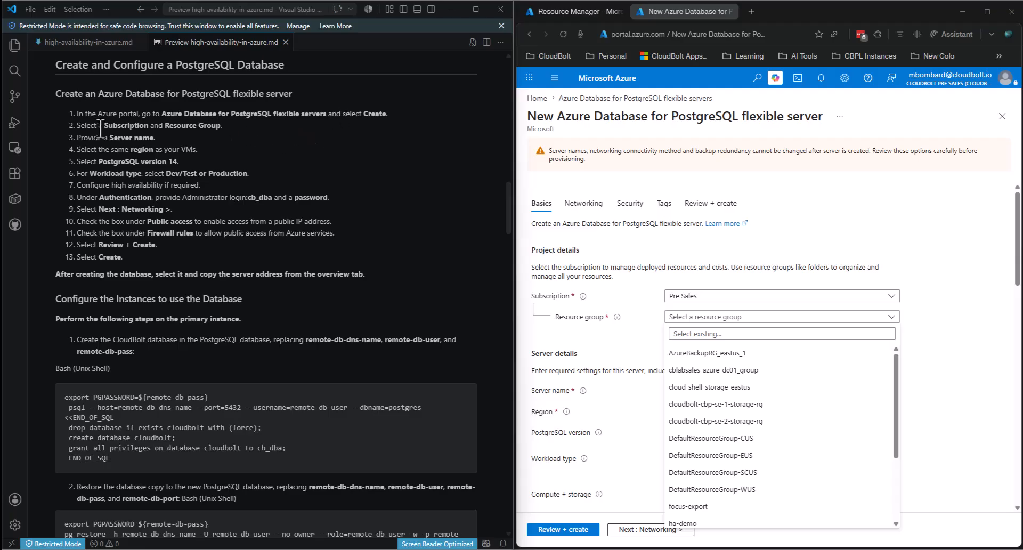
{"action": "left_click", "coordinate": [752, 316]}
{"action": "left_click", "coordinate": [737, 316]}
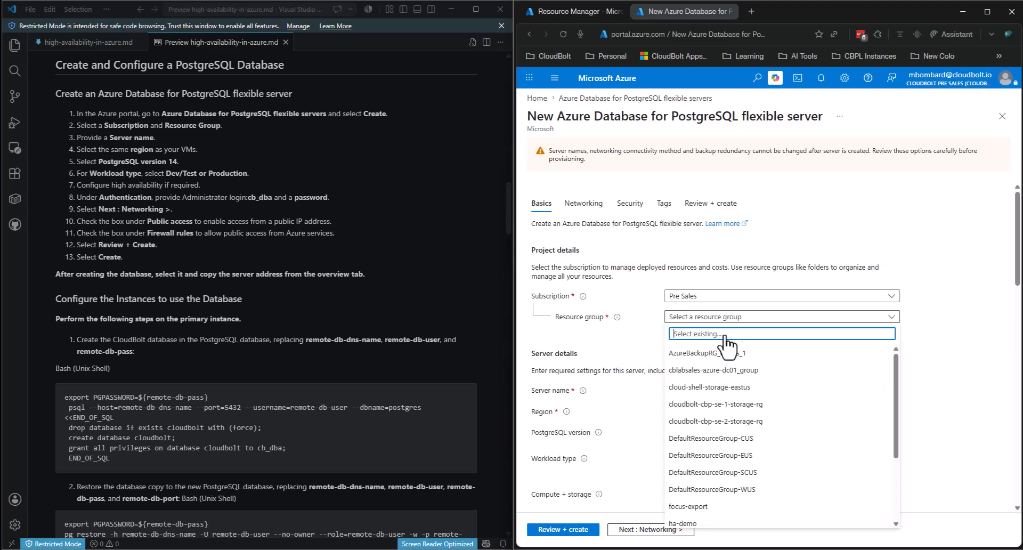
{"action": "left_click", "coordinate": [702, 493]}
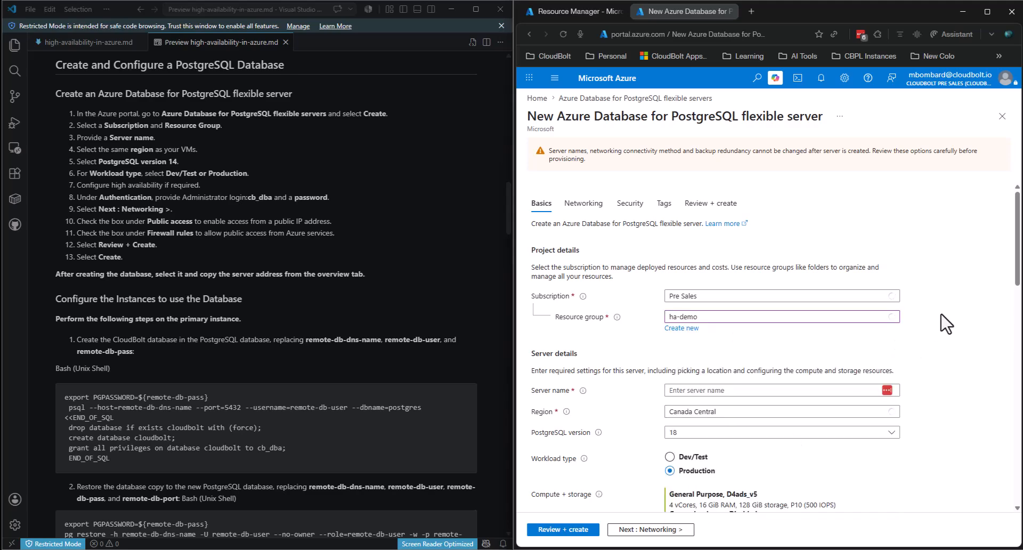
- Name the server cmp-ha-db and set its region to East US
{"action": "scroll", "coordinate": [815, 266], "scroll_direction": "down", "scroll_amount": 2}
{"action": "left_click", "coordinate": [697, 283]}
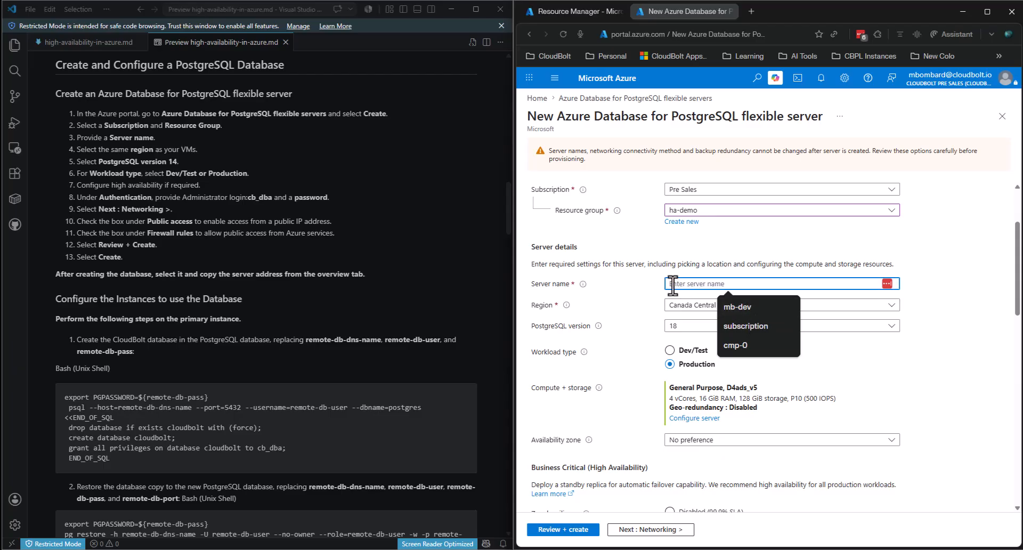
{"action": "type", "text": "cmp"}
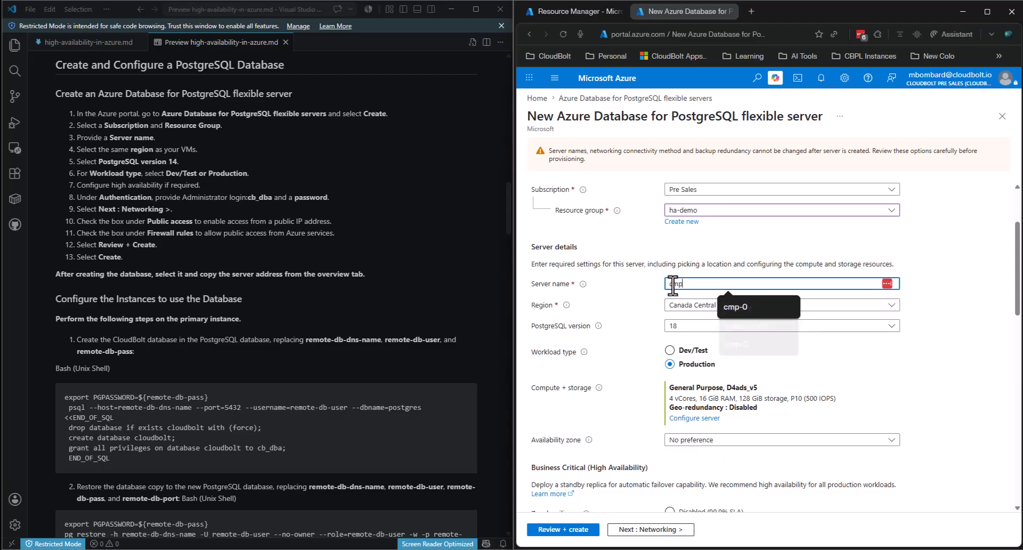
{"action": "type", "text": "-ha-db"}
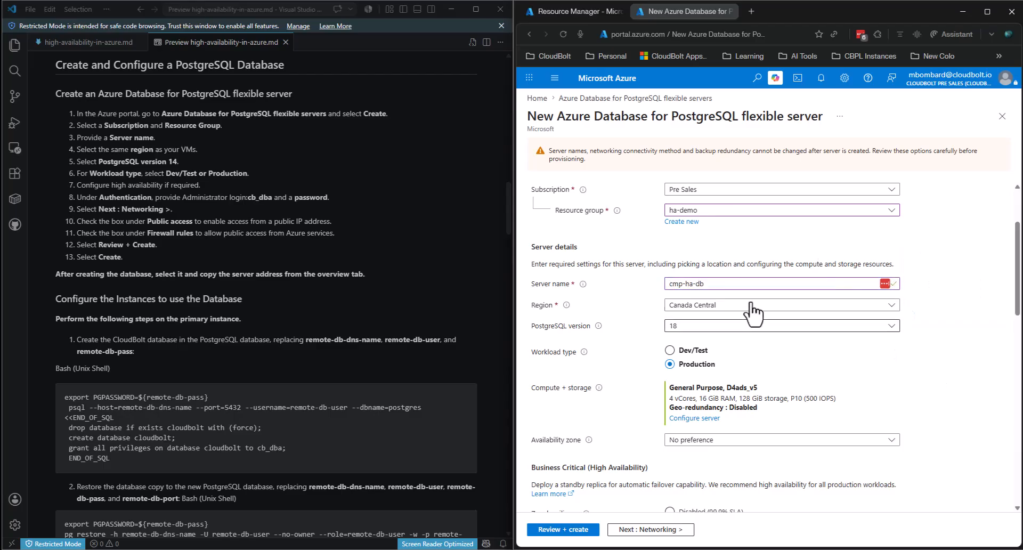
{"action": "left_click", "coordinate": [718, 307]}
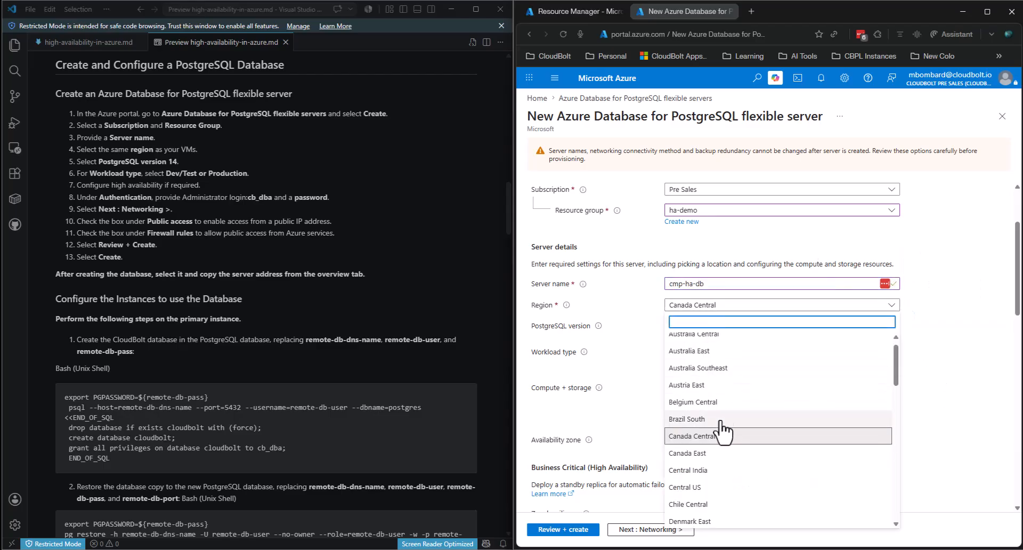
{"action": "scroll", "coordinate": [703, 394], "scroll_direction": "down", "scroll_amount": 3}
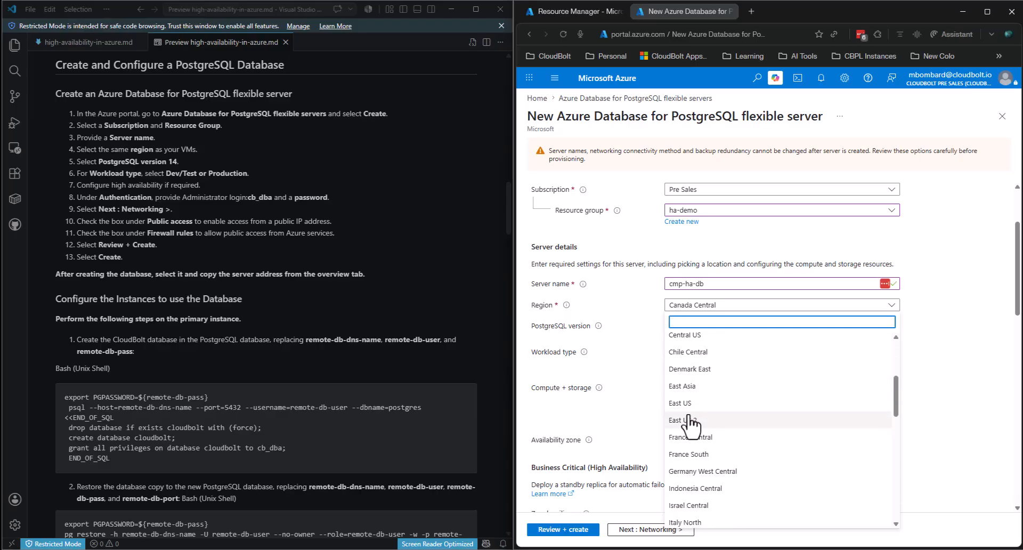
{"action": "left_click", "coordinate": [689, 403]}
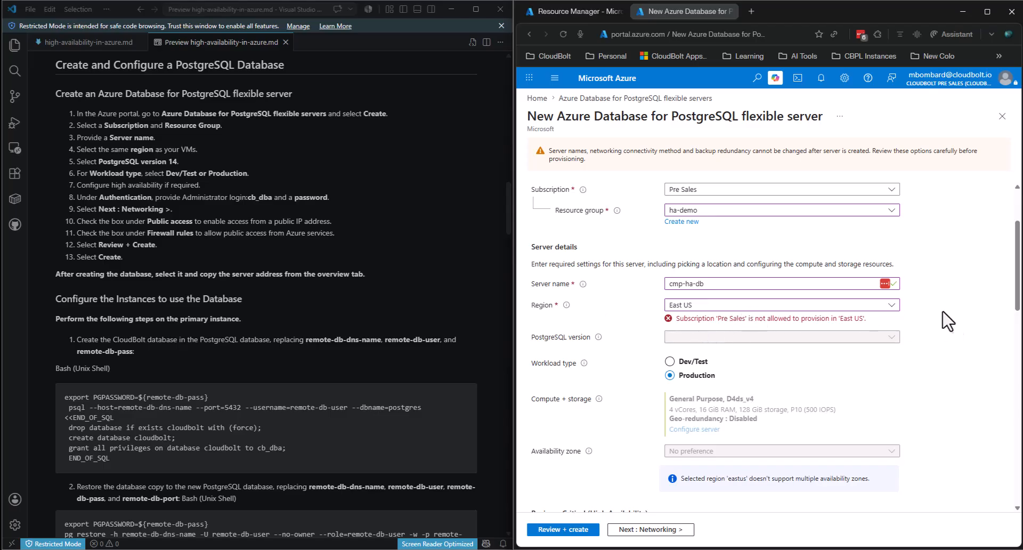
- Change the server region to East US 2 and the PostgreSQL version to 14
{"action": "left_click", "coordinate": [888, 306]}
{"action": "left_click", "coordinate": [686, 338]}
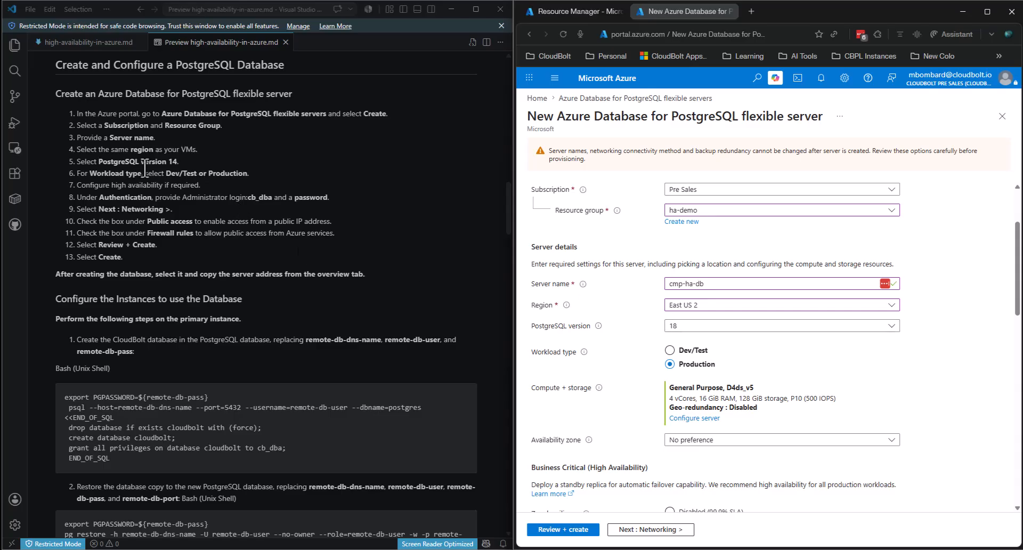
{"action": "left_click", "coordinate": [694, 326]}
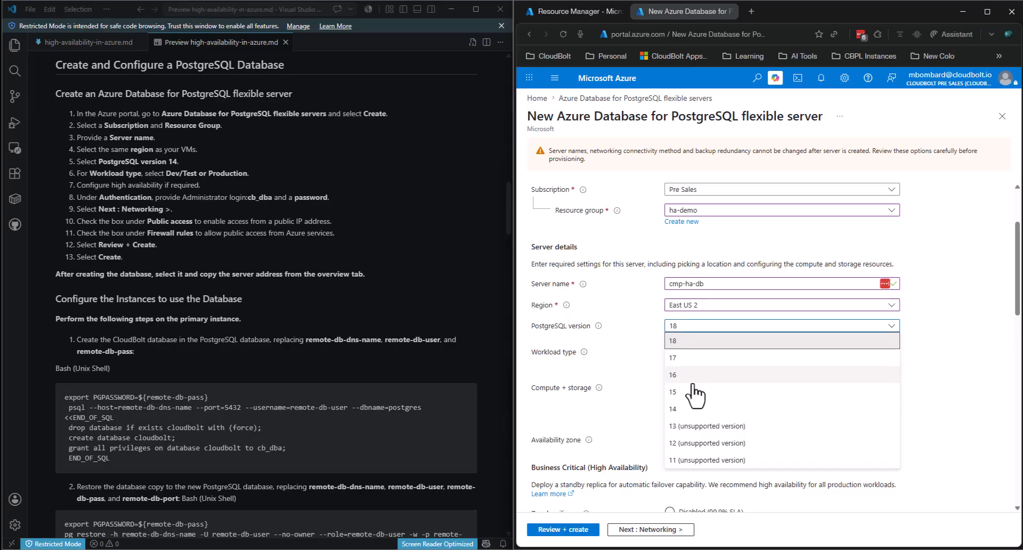
{"action": "left_click", "coordinate": [690, 409]}
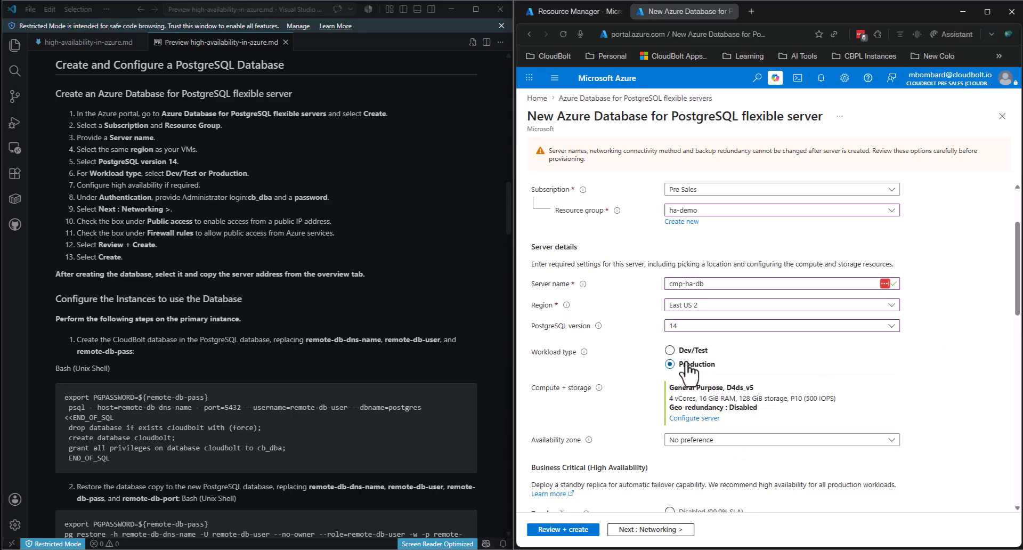
- Keep No preference for availability zone and review the high-availability and authentication settings
{"action": "scroll", "coordinate": [778, 382], "scroll_direction": "down", "scroll_amount": 1}
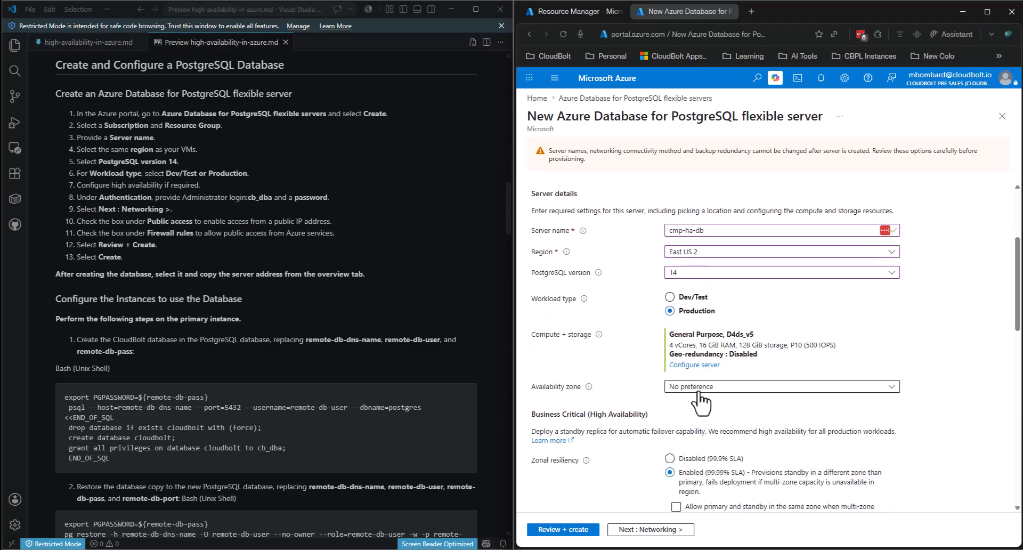
{"action": "left_click", "coordinate": [698, 388]}
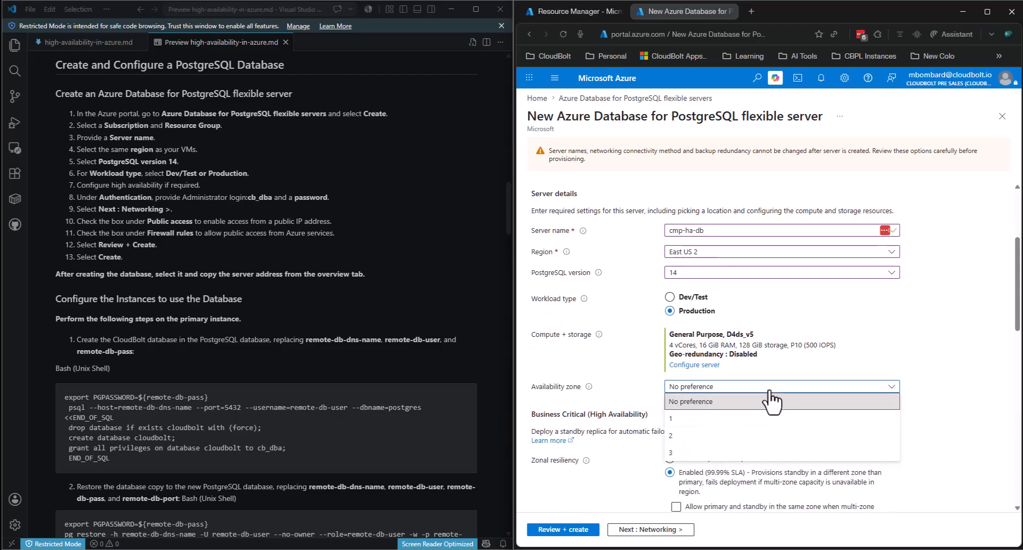
{"action": "left_click", "coordinate": [797, 323]}
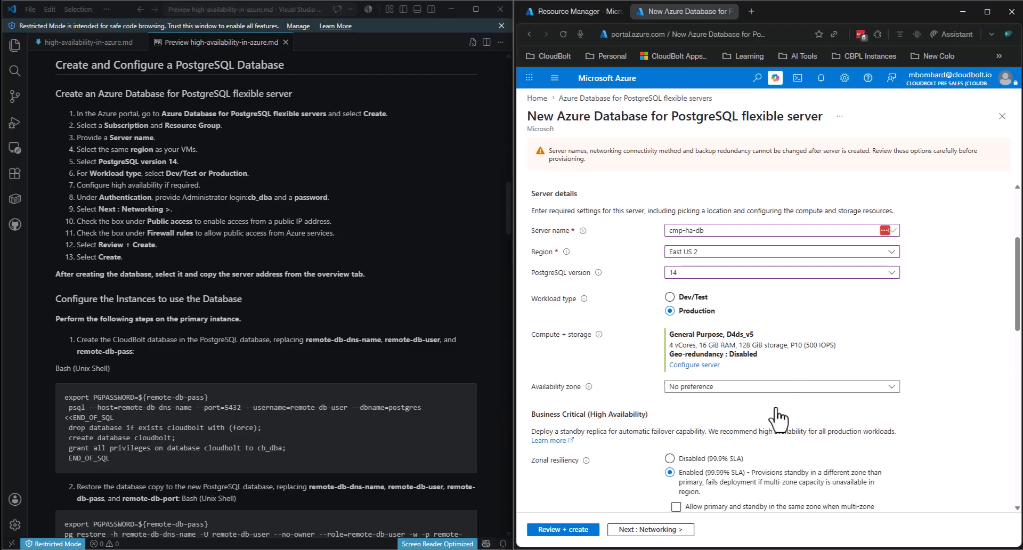
{"action": "scroll", "coordinate": [767, 428], "scroll_direction": "down", "scroll_amount": 1}
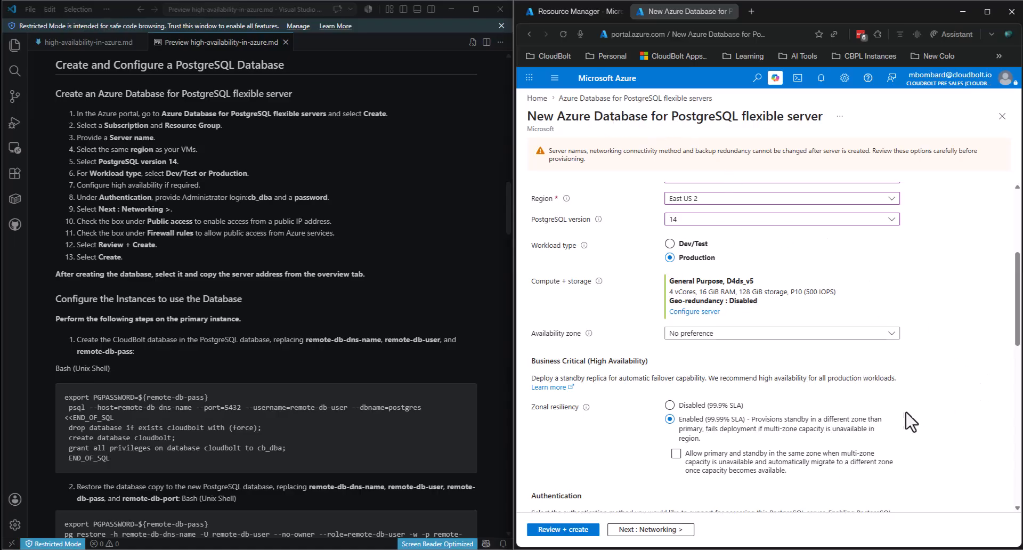
{"action": "scroll", "coordinate": [964, 436], "scroll_direction": "down", "scroll_amount": 1}
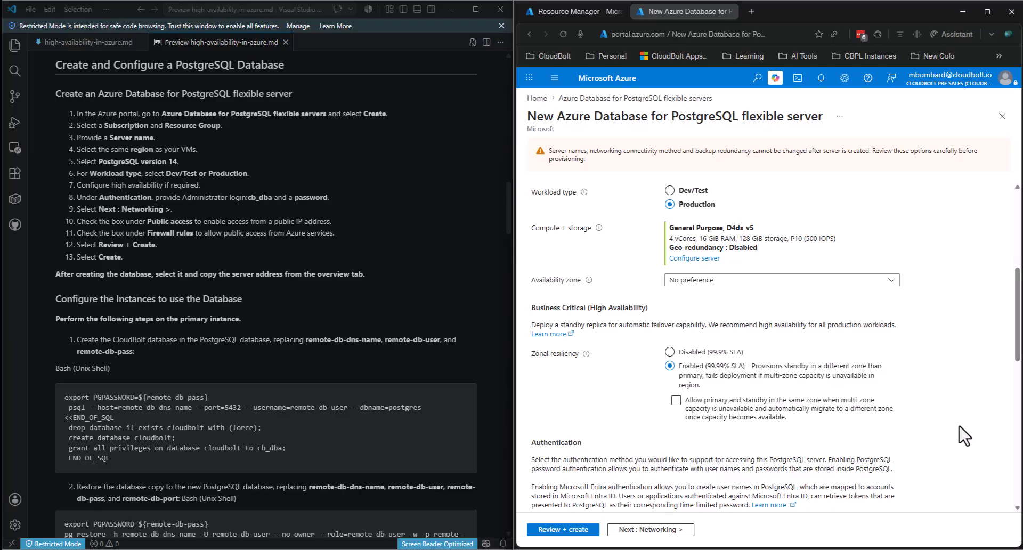
{"action": "scroll", "coordinate": [964, 436], "scroll_direction": "down", "scroll_amount": 2}
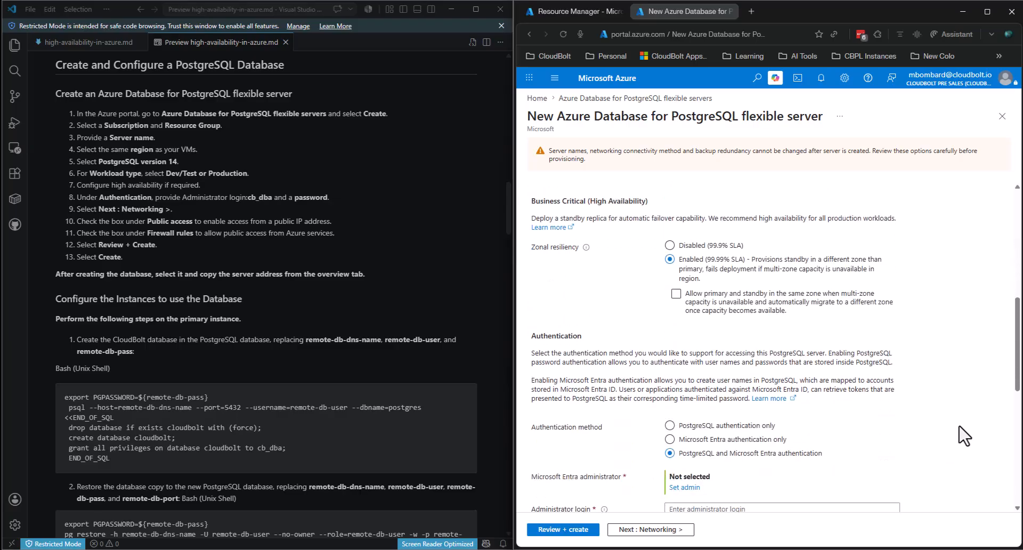
{"action": "scroll", "coordinate": [927, 362], "scroll_direction": "down", "scroll_amount": 1}
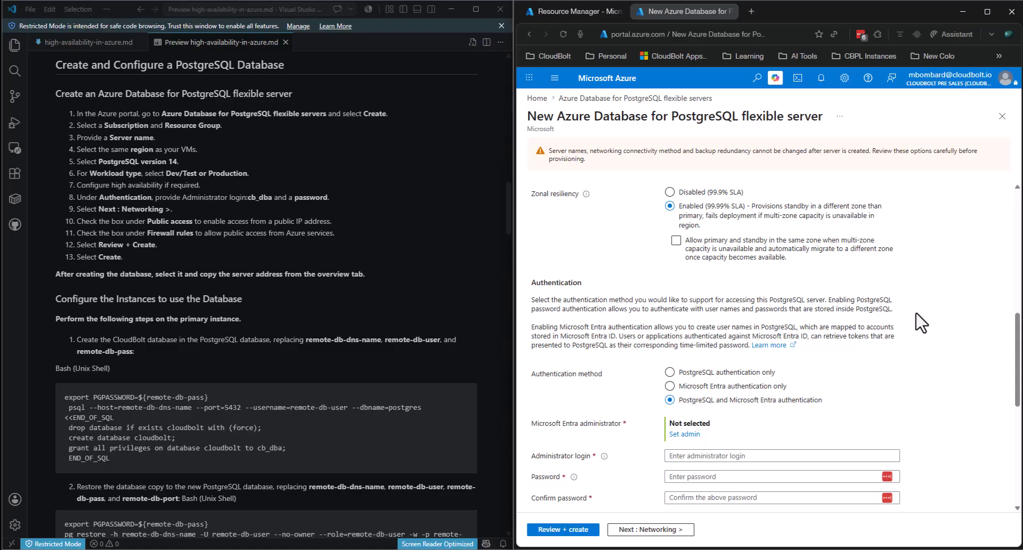
{"action": "scroll", "coordinate": [921, 322], "scroll_direction": "down", "scroll_amount": 1}
{"action": "scroll", "coordinate": [923, 333], "scroll_direction": "down", "scroll_amount": 1}
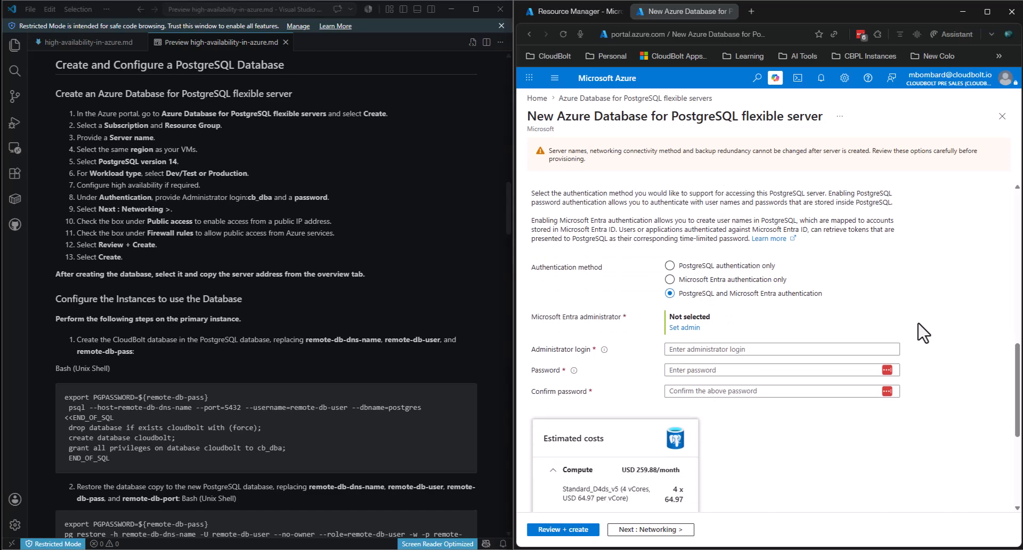
- Make the presenter's own account, found by searching 'mic', the Microsoft Entra administrator
{"action": "left_click", "coordinate": [684, 327]}
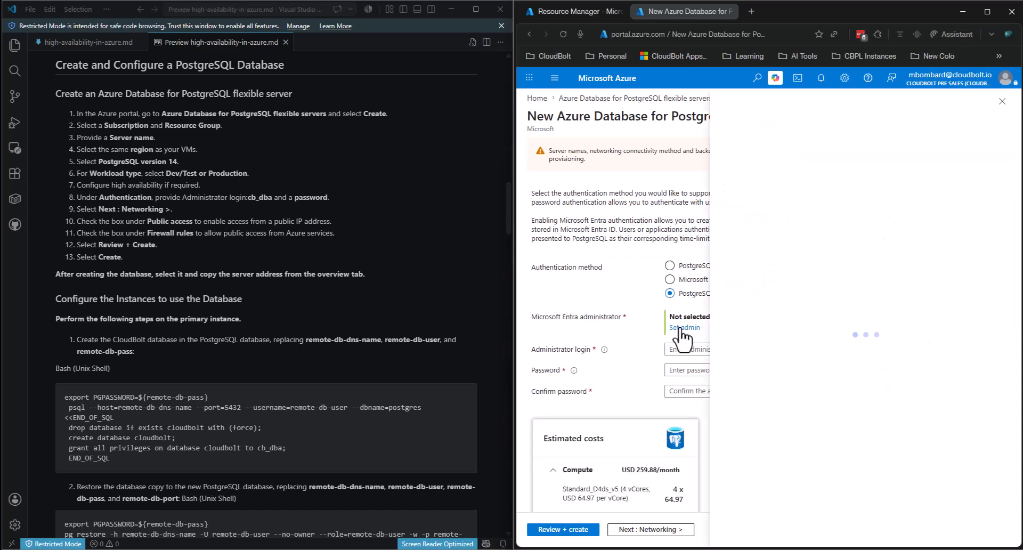
{"action": "left_click", "coordinate": [615, 183]}
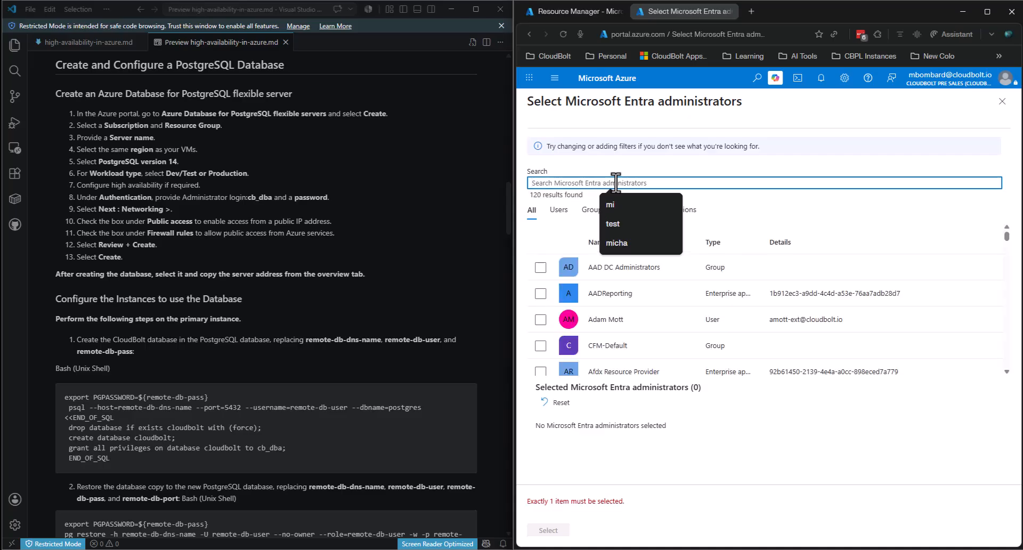
{"action": "type", "text": "mic"}
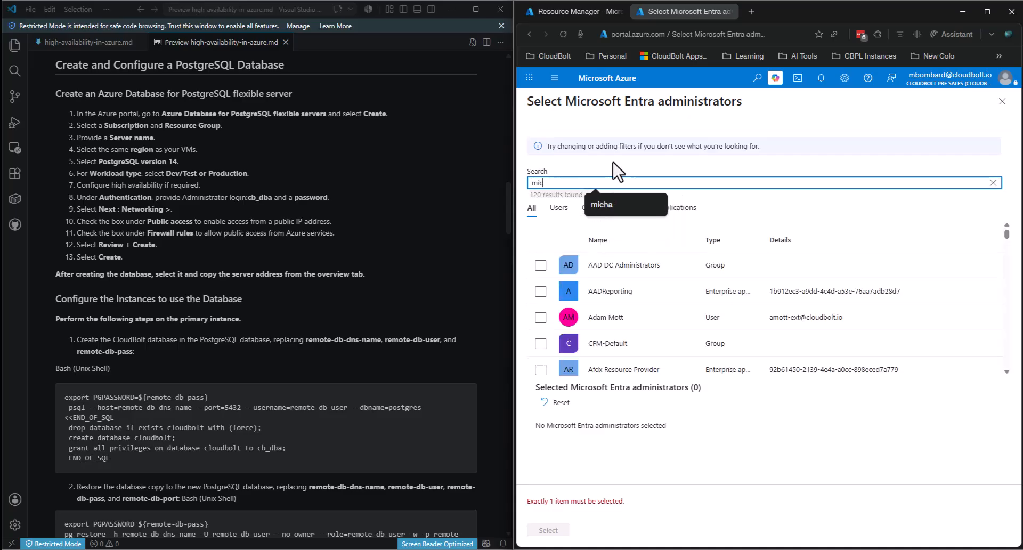
{"action": "left_click", "coordinate": [623, 267]}
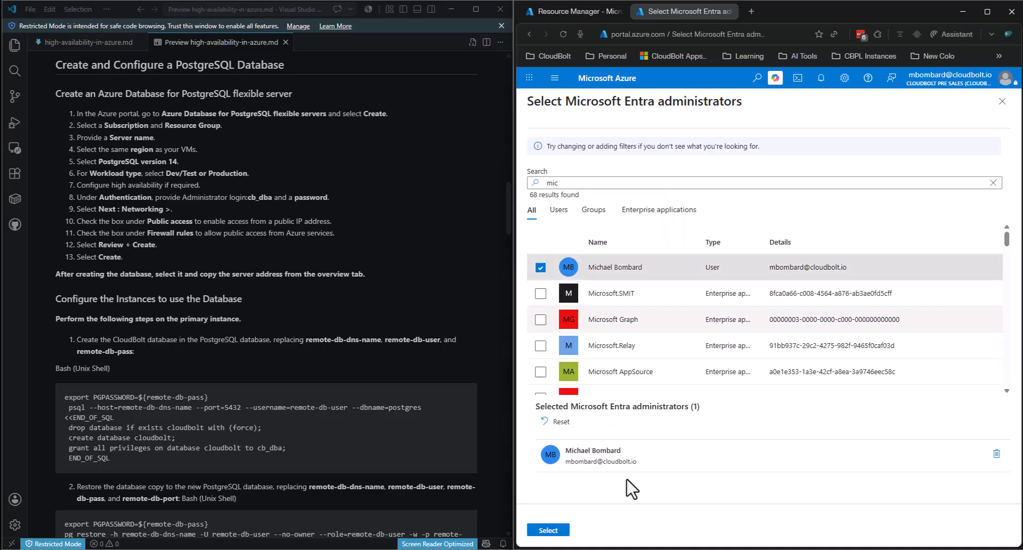
{"action": "left_click", "coordinate": [548, 530]}
{"action": "scroll", "coordinate": [838, 281], "scroll_direction": "down", "scroll_amount": 2}
- Set administrator login cb_dba with a confirmed password, then go to Networking
{"action": "left_click", "coordinate": [713, 253]}
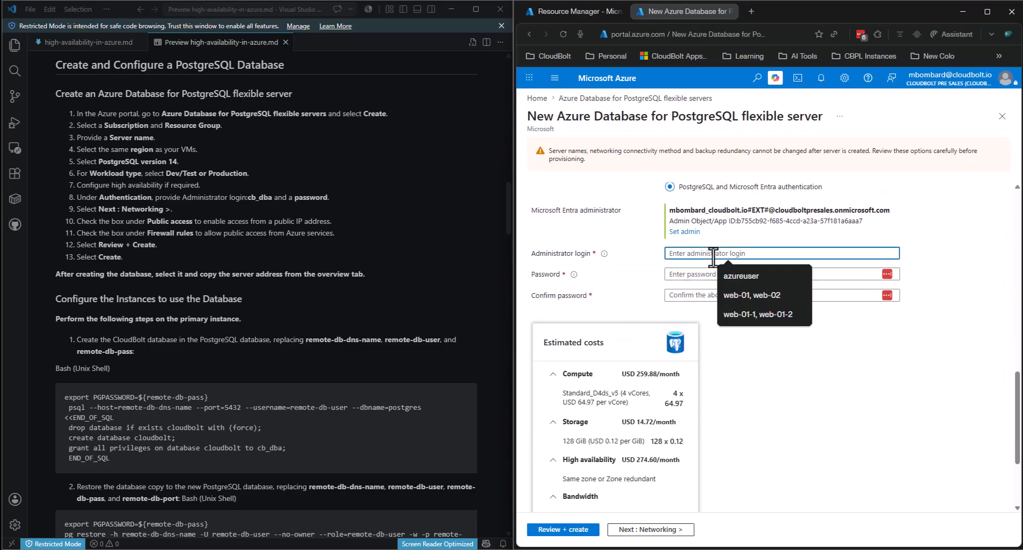
{"action": "type", "text": "cb_dba"}
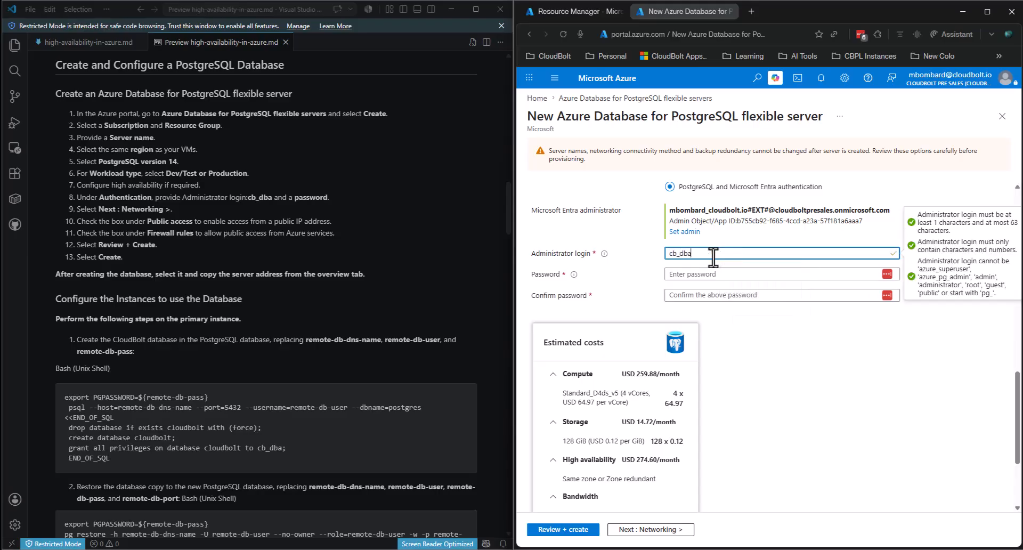
{"action": "left_click", "coordinate": [691, 274]}
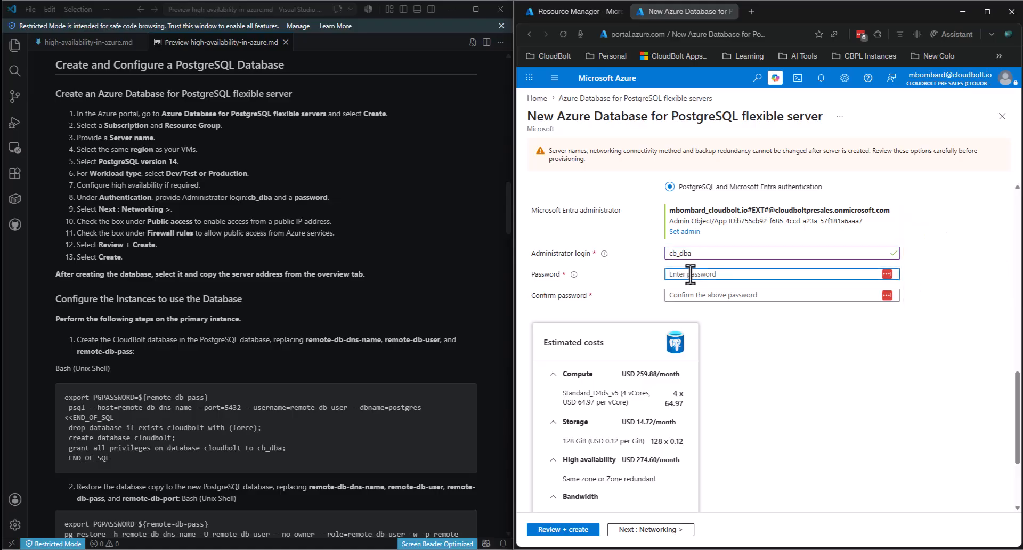
{"action": "type", "text": "•••"}
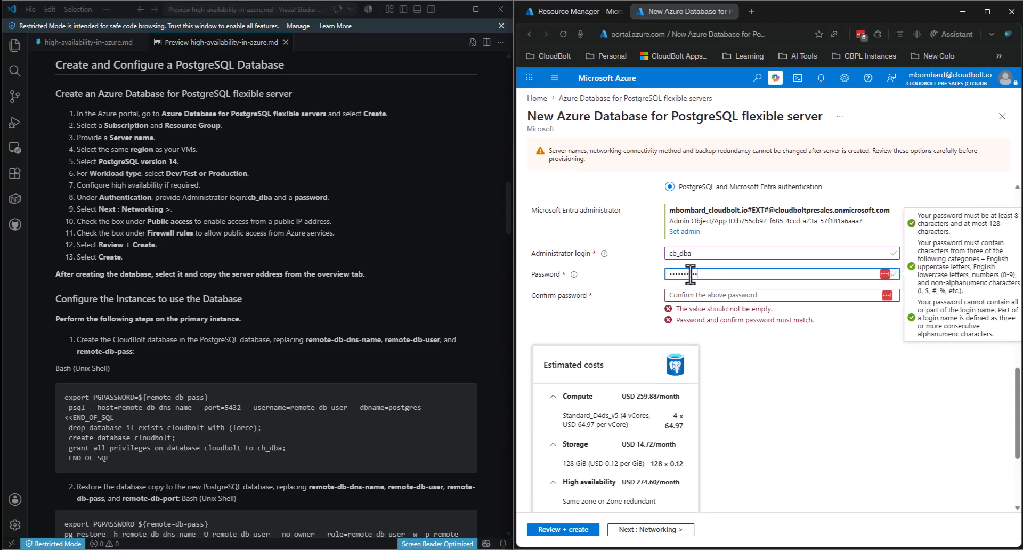
{"action": "key", "text": "BackSpace"}
{"action": "key", "text": "BackSpace"}
{"action": "key", "text": "BackSpace"}
{"action": "key", "text": "BackSpace"}
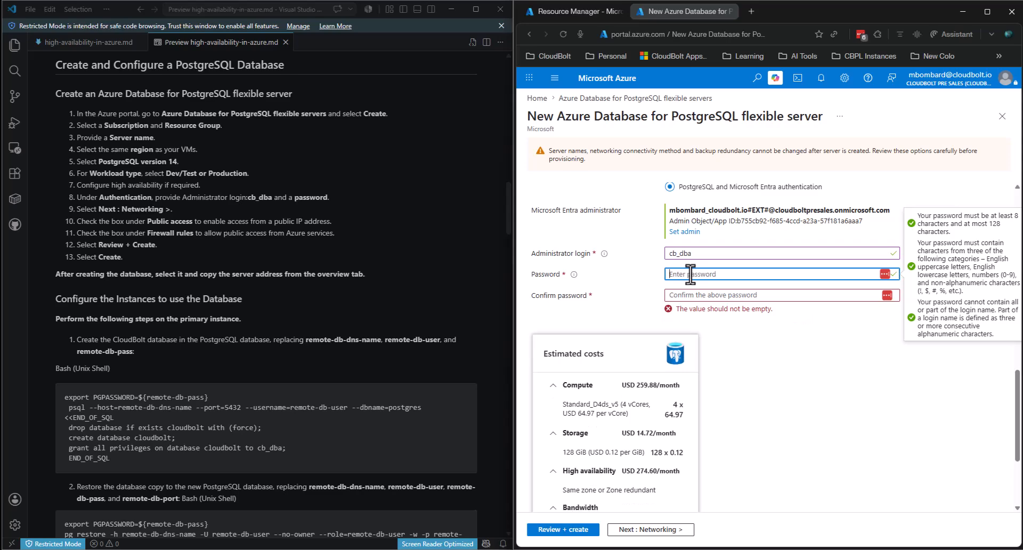
{"action": "type", "text": "•••"}
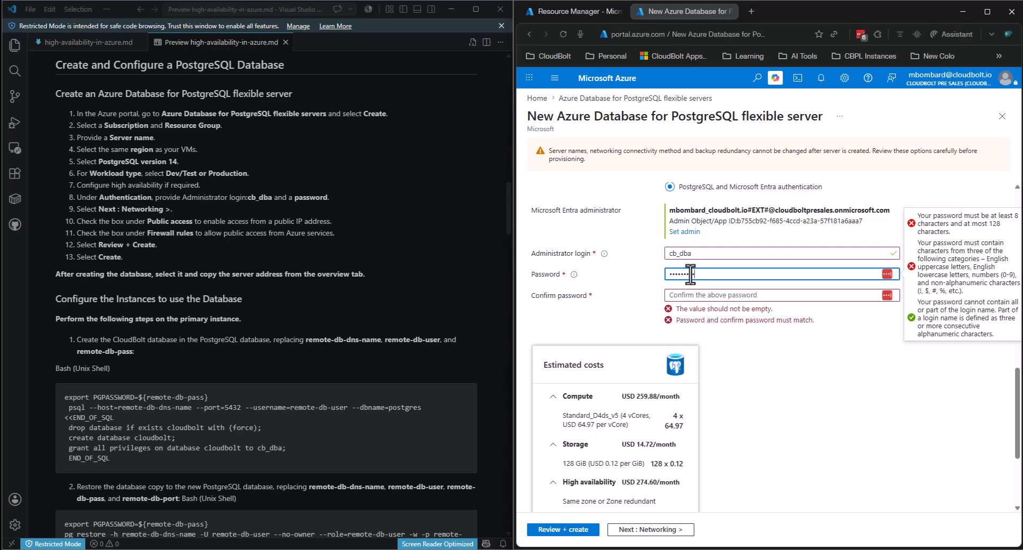
{"action": "key", "text": "Tab"}
{"action": "type", "text": "••"}
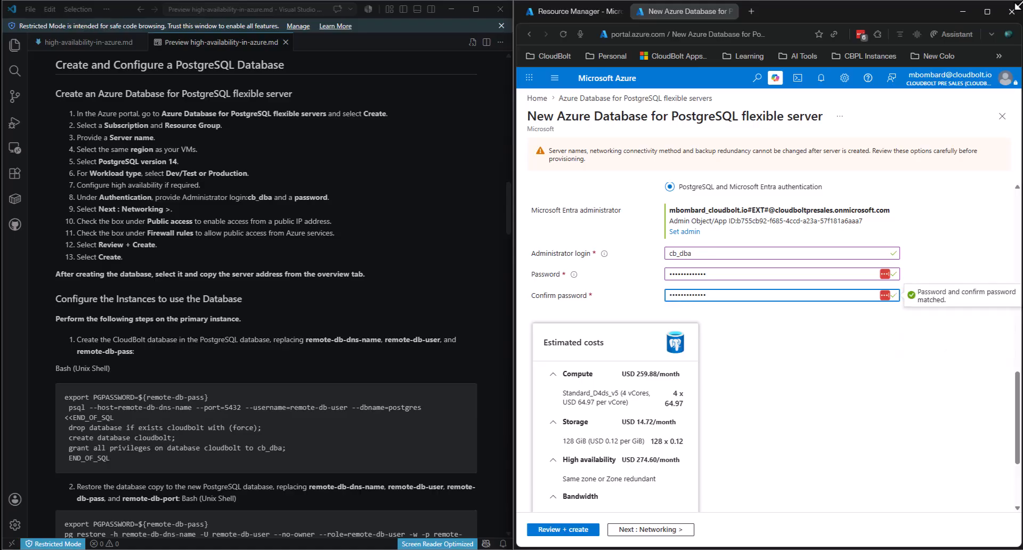
{"action": "left_click", "coordinate": [882, 378]}
{"action": "scroll", "coordinate": [879, 376], "scroll_direction": "down", "scroll_amount": 3}
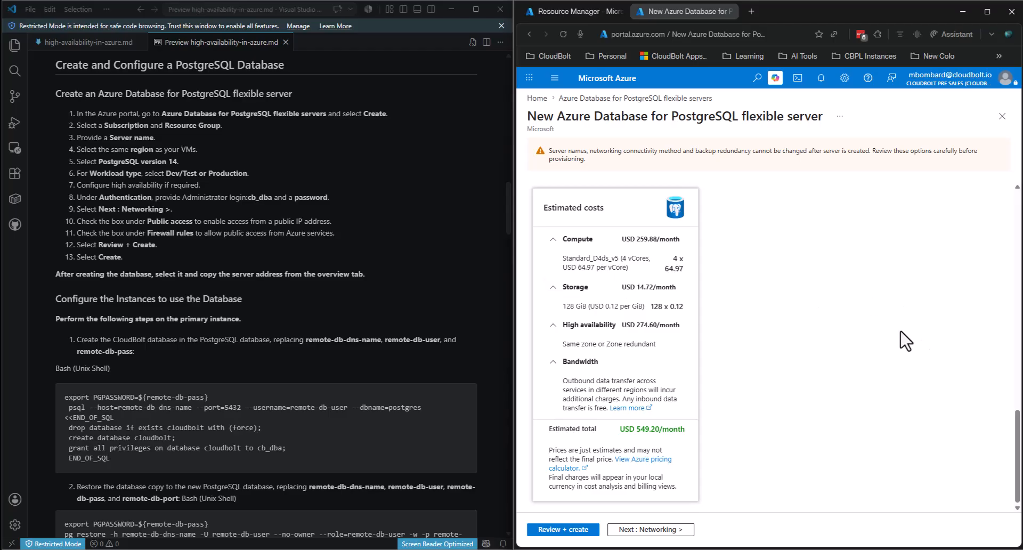
{"action": "left_click_drag", "start_coordinate": [1019, 462], "coordinate": [1015, 170]}
{"action": "left_click", "coordinate": [584, 205]}
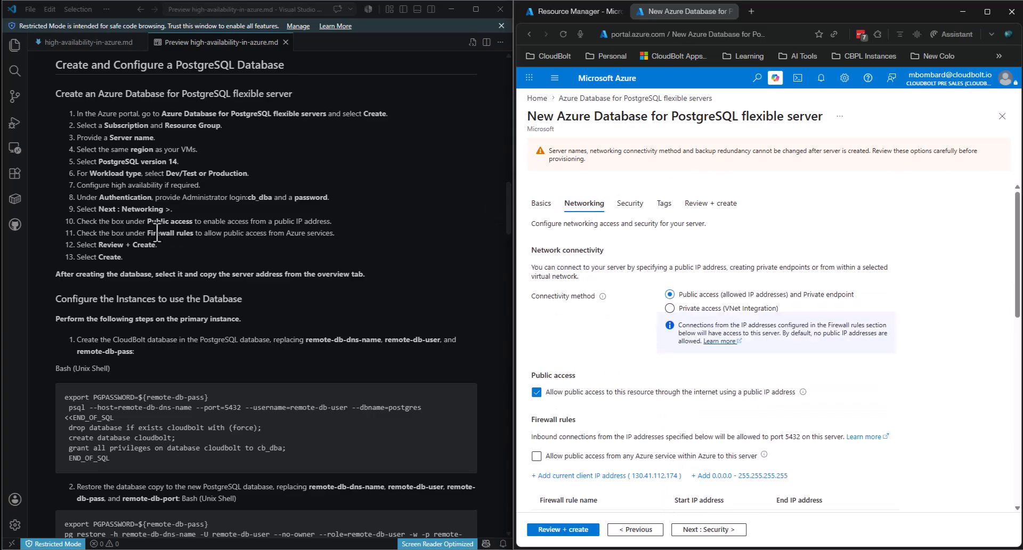
- Dismiss the LastPass popup and switch connectivity to Private access (VNet Integration)
{"action": "left_click", "coordinate": [995, 88]}
{"action": "left_click", "coordinate": [346, 227]}
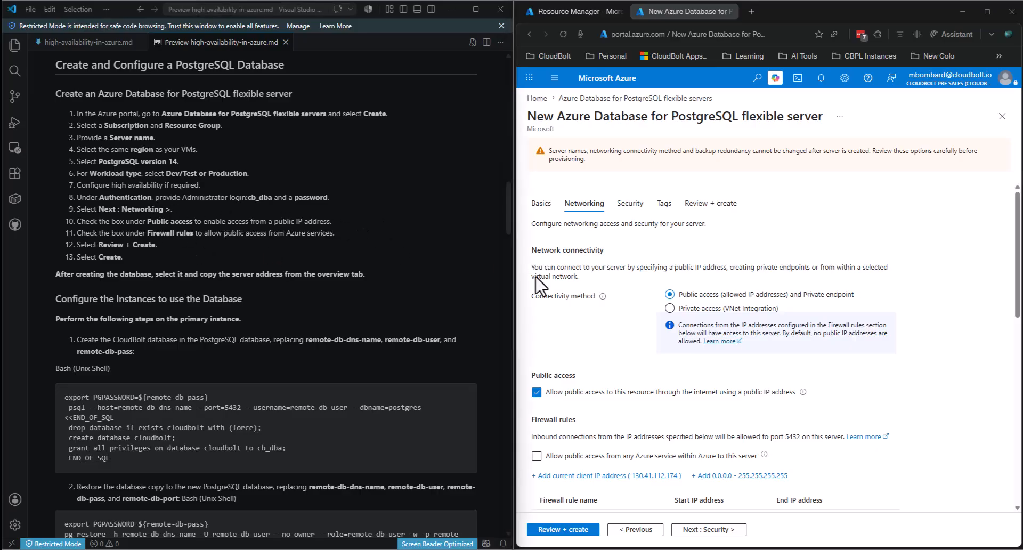
{"action": "left_click", "coordinate": [783, 230]}
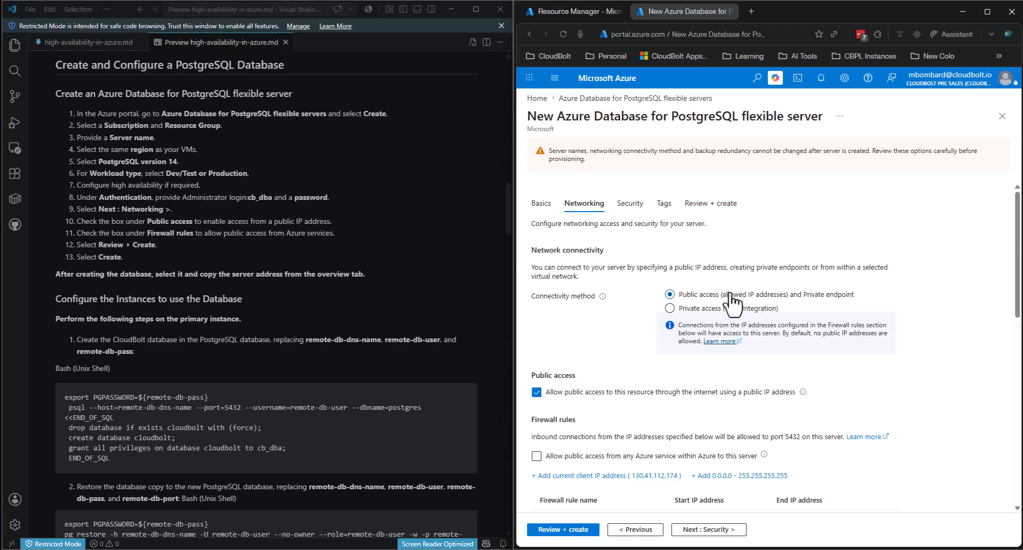
{"action": "left_click", "coordinate": [698, 309]}
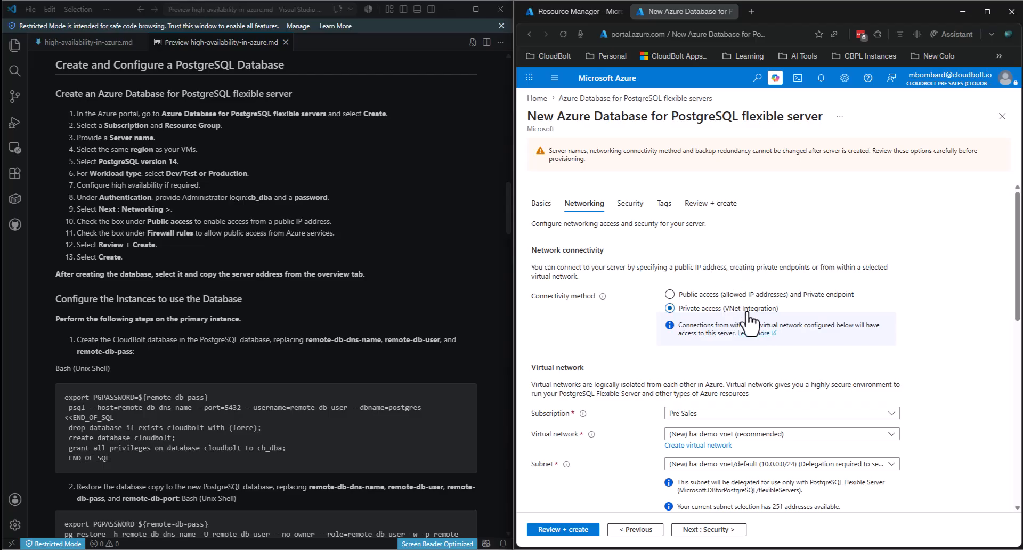
- Use the new ha-demo-vnet virtual network with its default 10.0.0.0/24 subnet
{"action": "scroll", "coordinate": [741, 320], "scroll_direction": "down", "scroll_amount": 2}
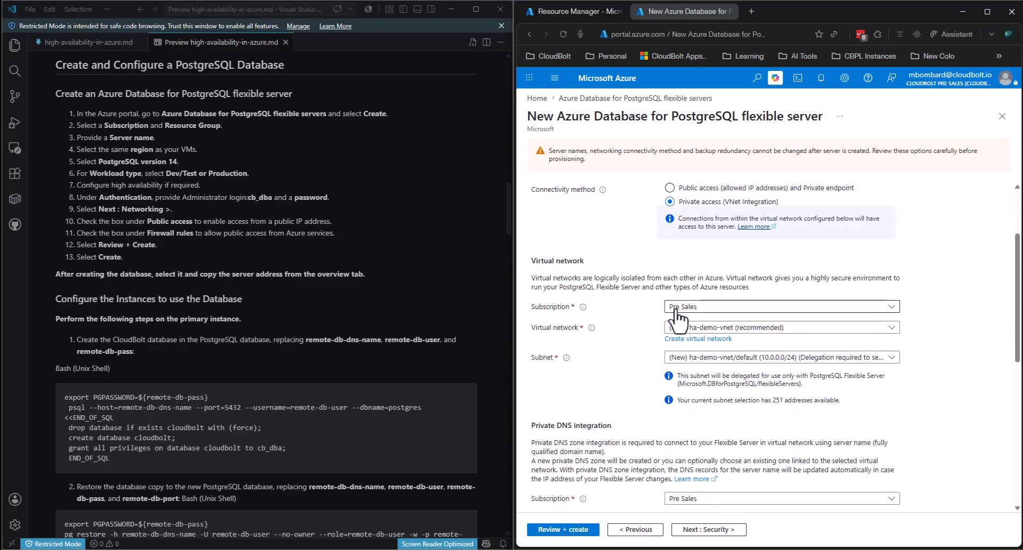
{"action": "left_click", "coordinate": [709, 327]}
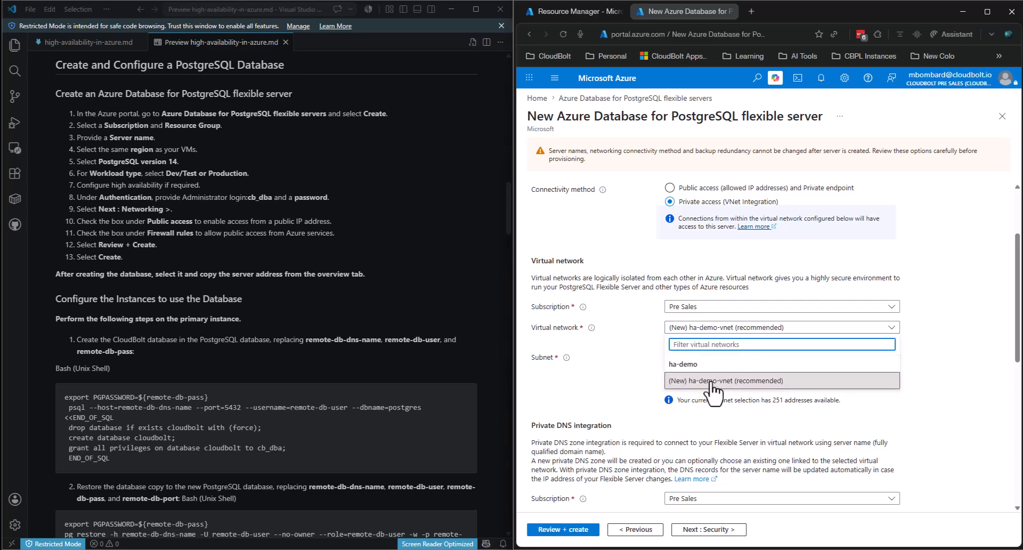
{"action": "left_click", "coordinate": [706, 380]}
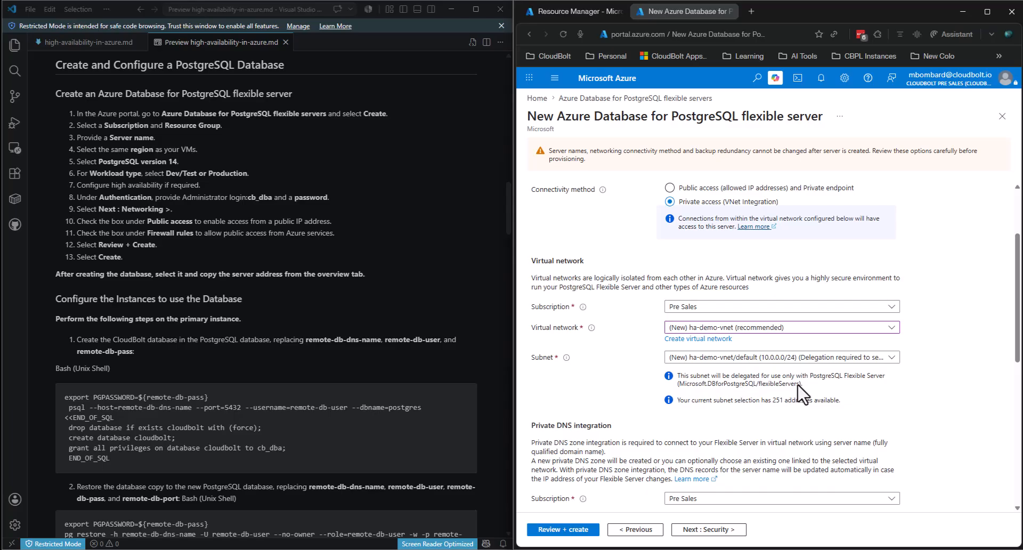
{"action": "left_click_drag", "start_coordinate": [797, 384], "coordinate": [684, 385]}
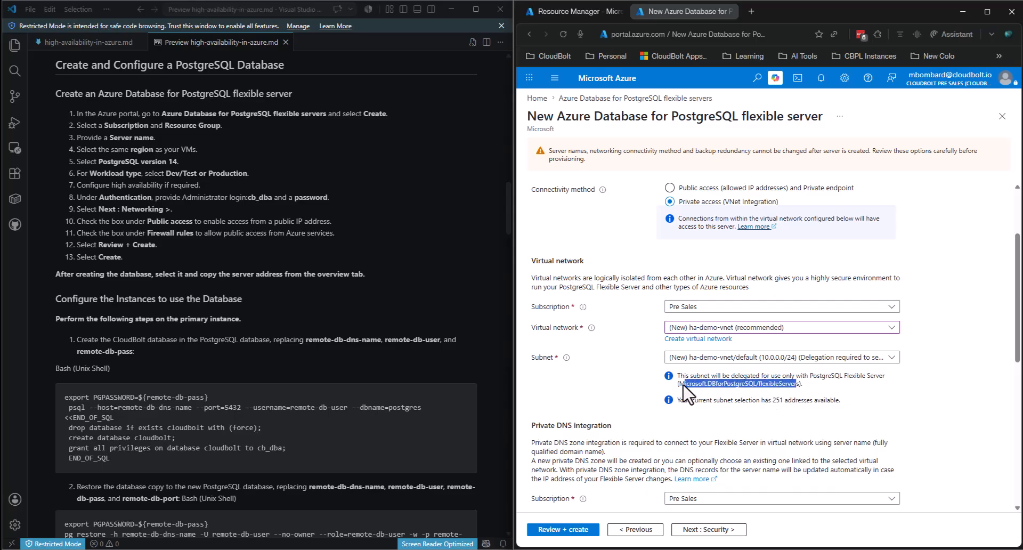
{"action": "left_click", "coordinate": [725, 393]}
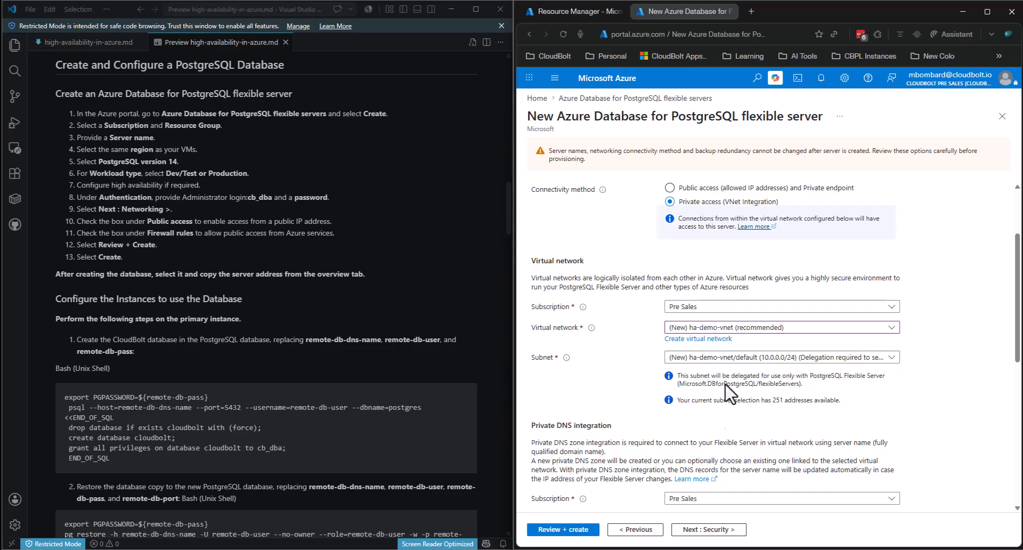
- Keep the (New) private DNS zone for cmp-ha-db and show the Review + create summary
{"action": "scroll", "coordinate": [930, 356], "scroll_direction": "down", "scroll_amount": 2}
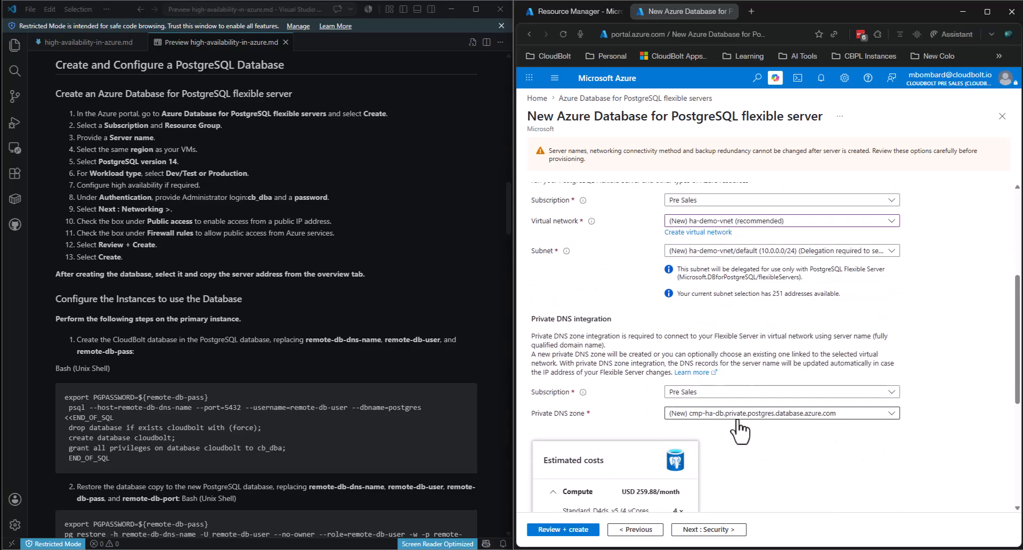
{"action": "left_click", "coordinate": [700, 419]}
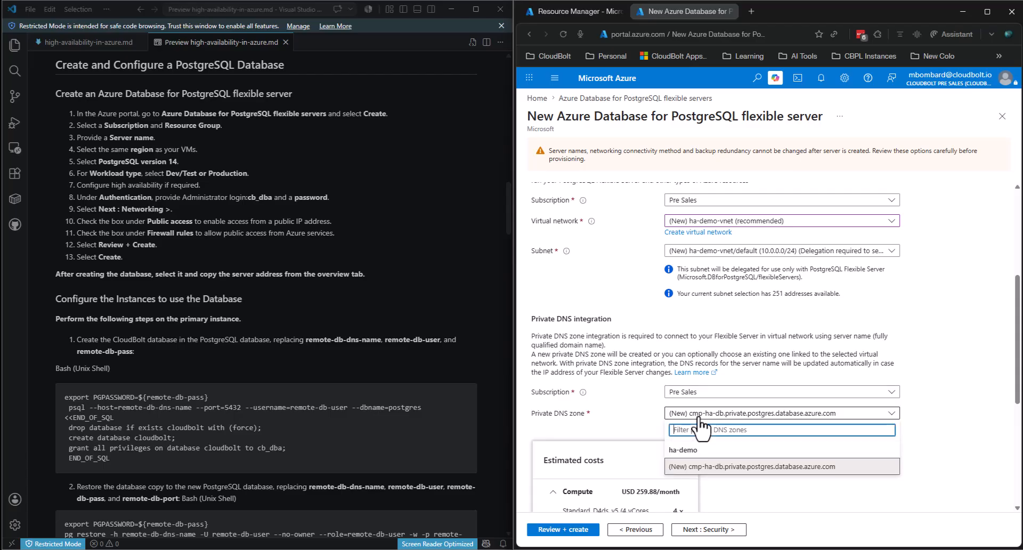
{"action": "left_click", "coordinate": [926, 319]}
{"action": "scroll", "coordinate": [967, 306], "scroll_direction": "down", "scroll_amount": 2}
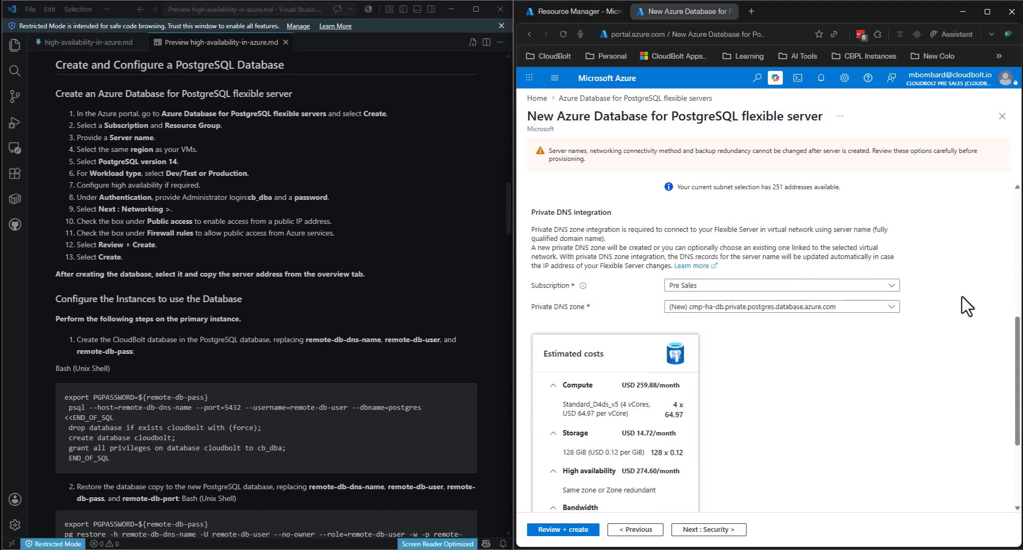
{"action": "scroll", "coordinate": [967, 306], "scroll_direction": "up", "scroll_amount": 5}
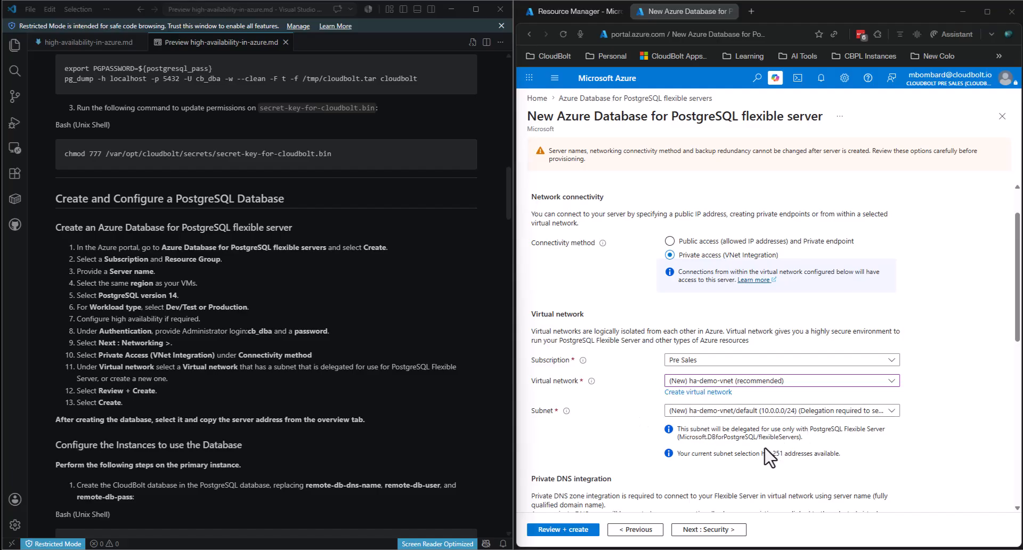
{"action": "scroll", "coordinate": [742, 423], "scroll_direction": "down", "scroll_amount": 3}
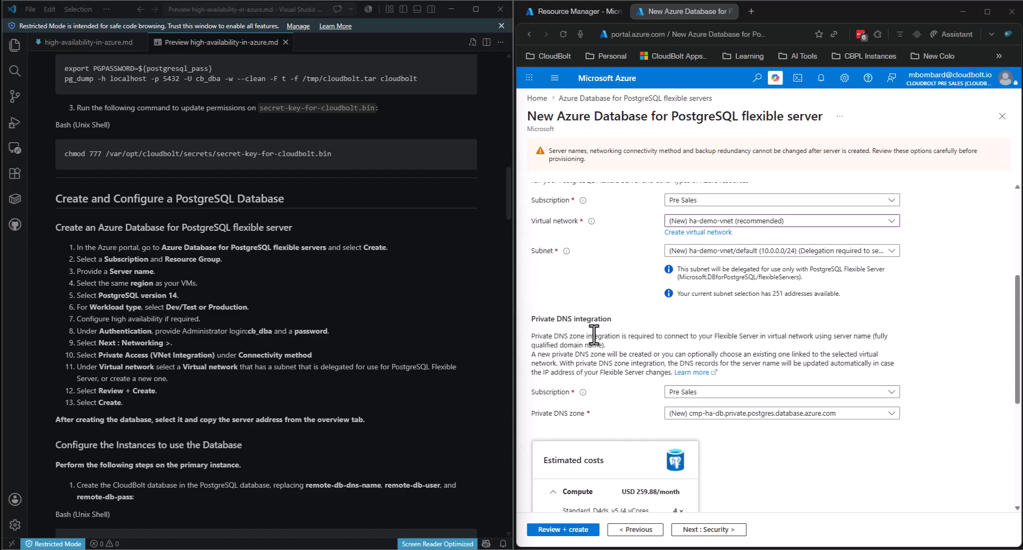
{"action": "scroll", "coordinate": [714, 298], "scroll_direction": "down", "scroll_amount": 5}
{"action": "left_click", "coordinate": [583, 529]}
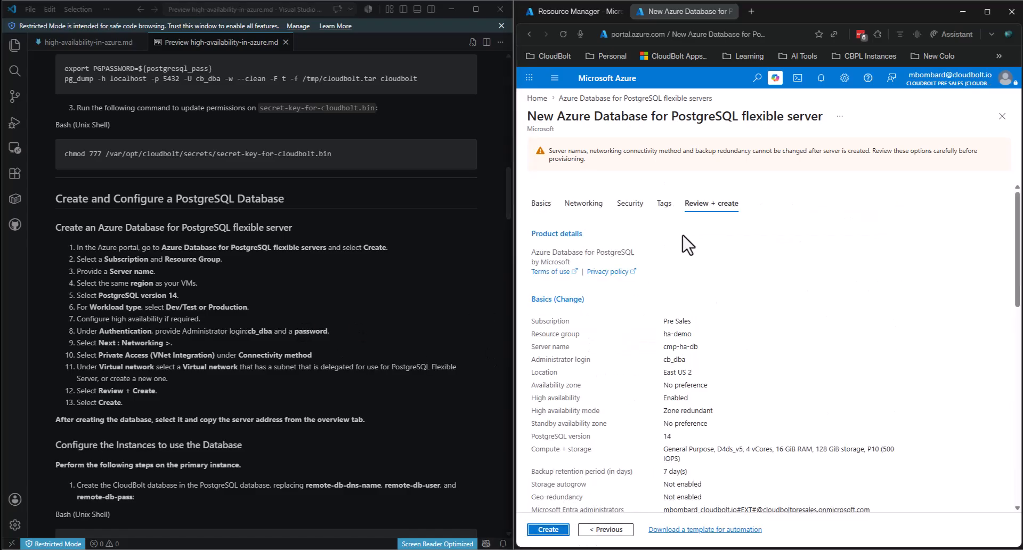
- Create the cmp-ha-db PostgreSQL server and return to the Resource groups tab
{"action": "left_click", "coordinate": [552, 530]}
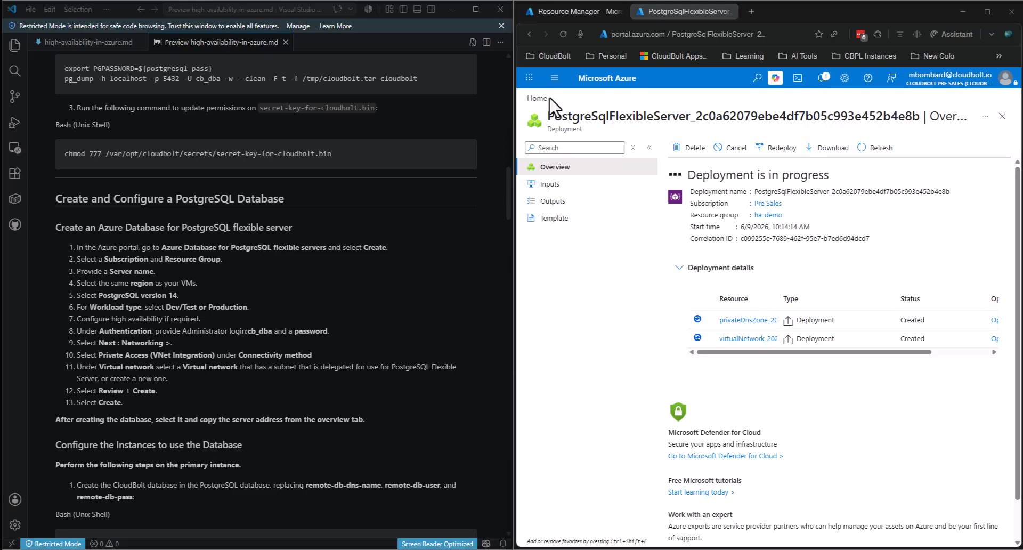
{"action": "left_click", "coordinate": [562, 7]}
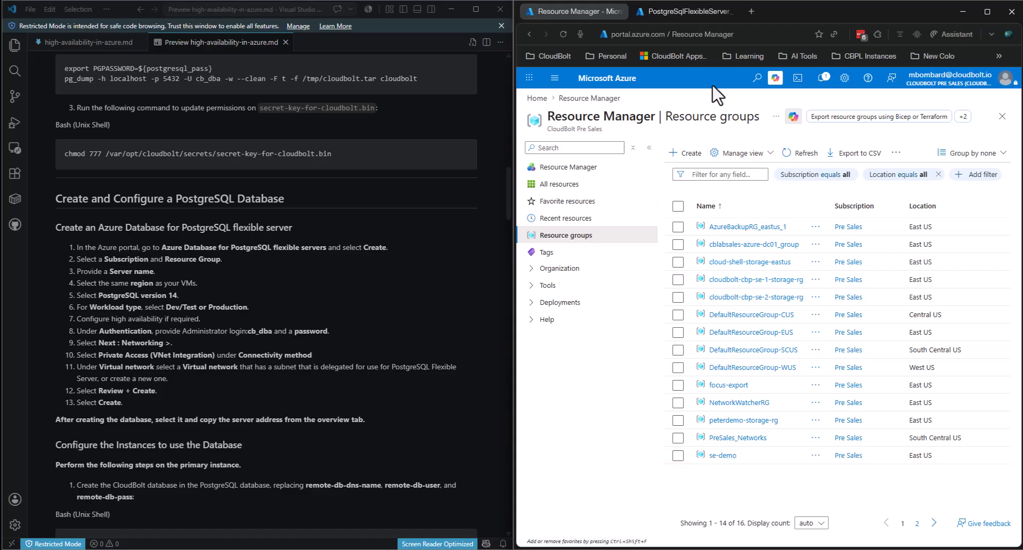
- Abandon a 'virtual machin' search, refresh Resource groups, and open ha-demo
{"action": "left_click", "coordinate": [756, 79]}
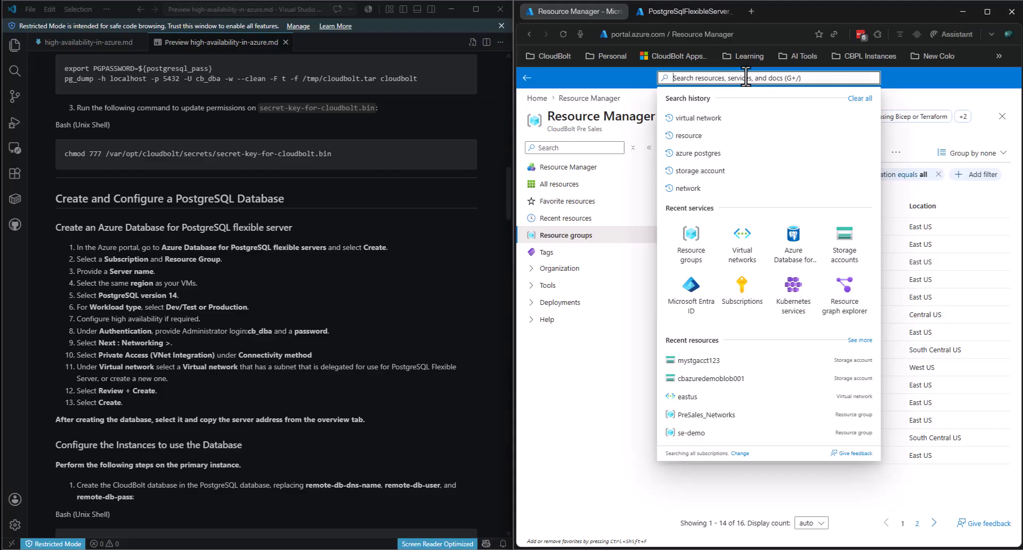
{"action": "type", "text": "virtual"}
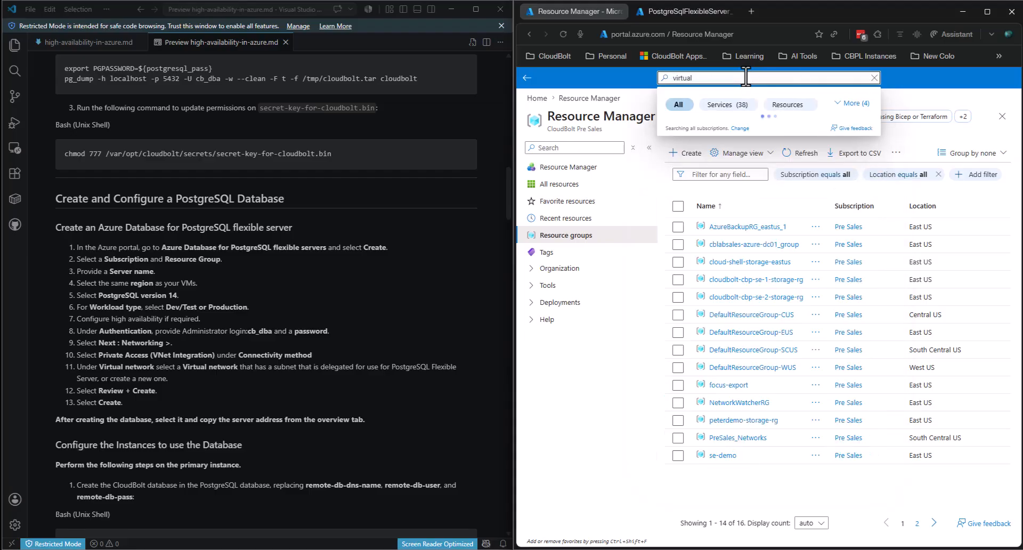
{"action": "type", "text": " machin"}
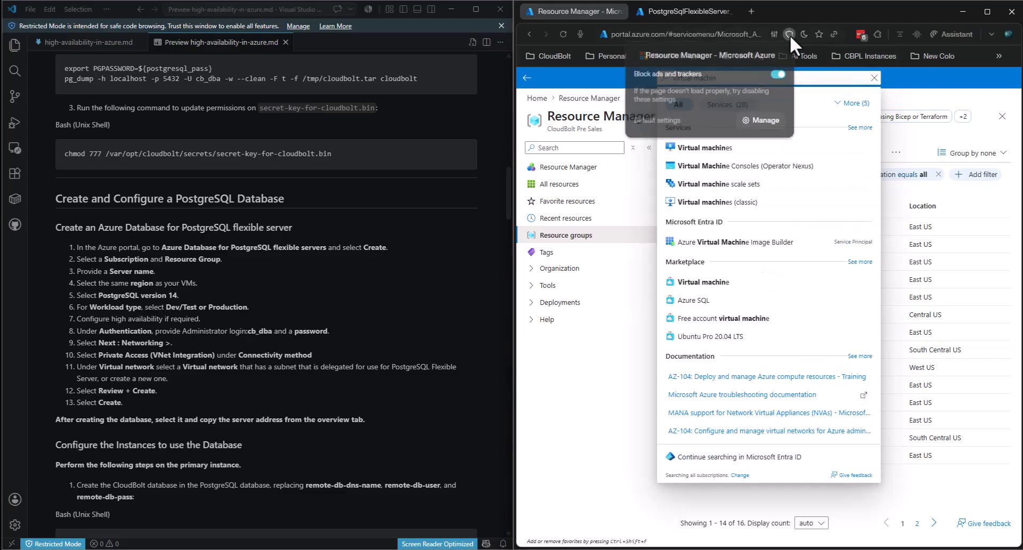
{"action": "left_click", "coordinate": [920, 149]}
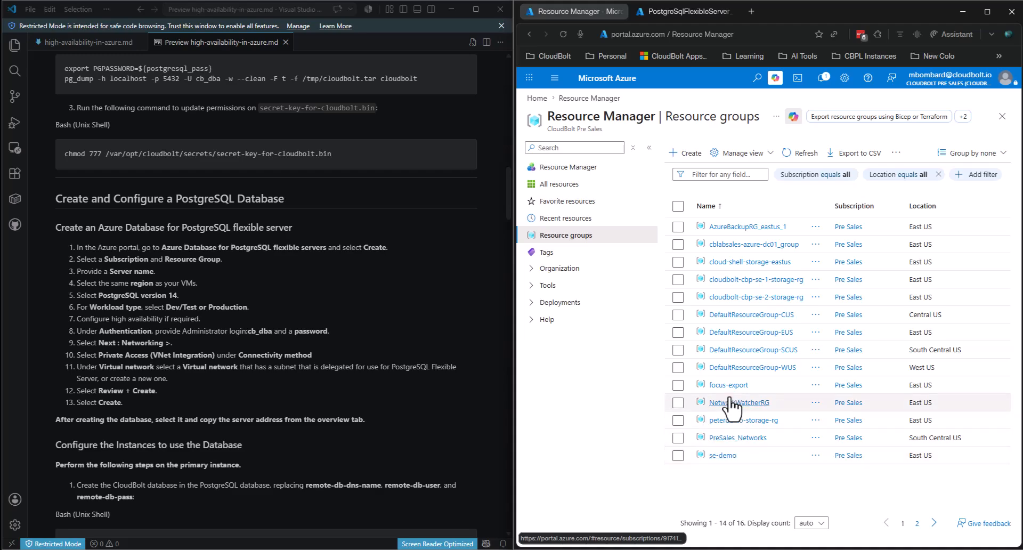
{"action": "left_click", "coordinate": [793, 154]}
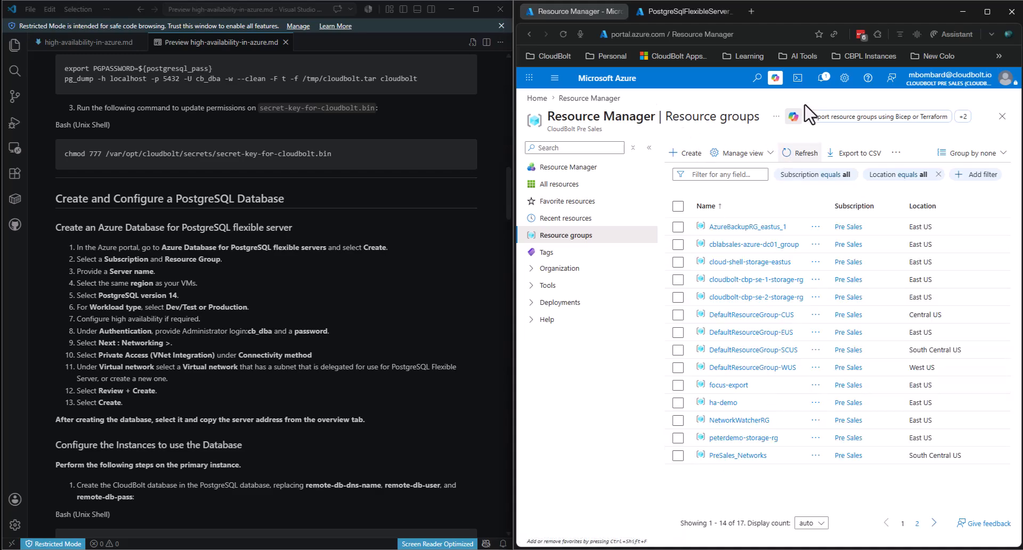
{"action": "left_click", "coordinate": [723, 402]}
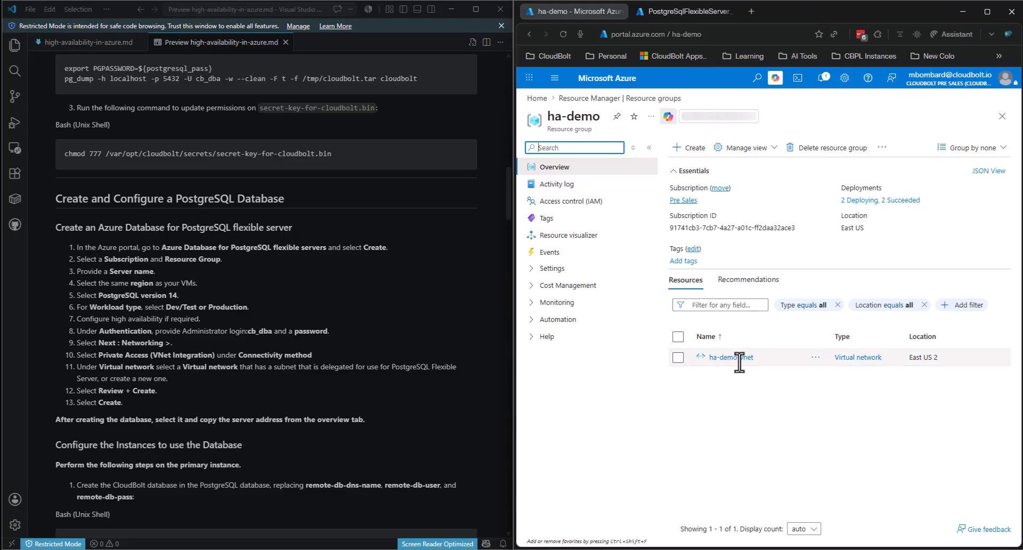
- Change ha-demo-vnet's address space to 10.0.0.0/22 (1,024 addresses), save it, and go back to Subnets
{"action": "left_click", "coordinate": [731, 357]}
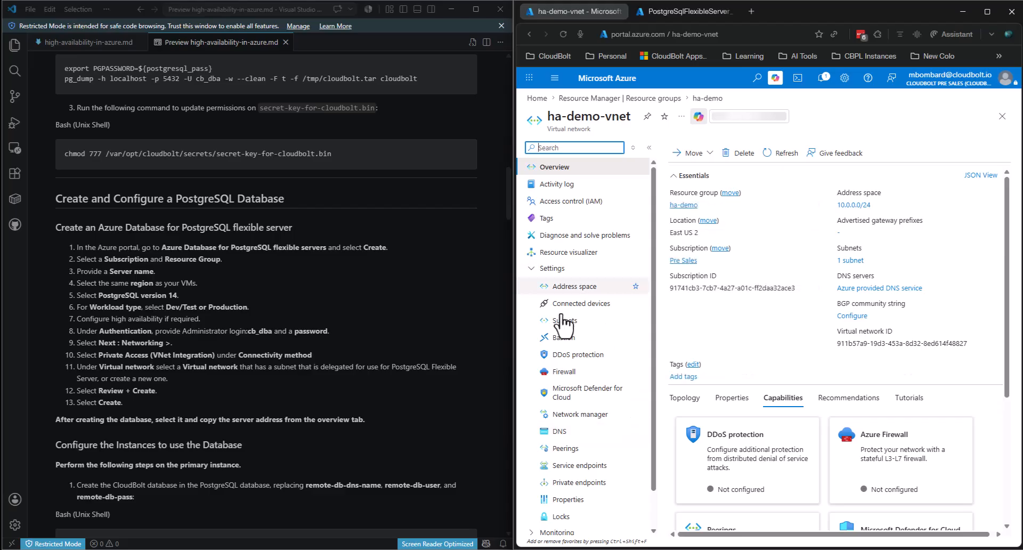
{"action": "left_click", "coordinate": [565, 320]}
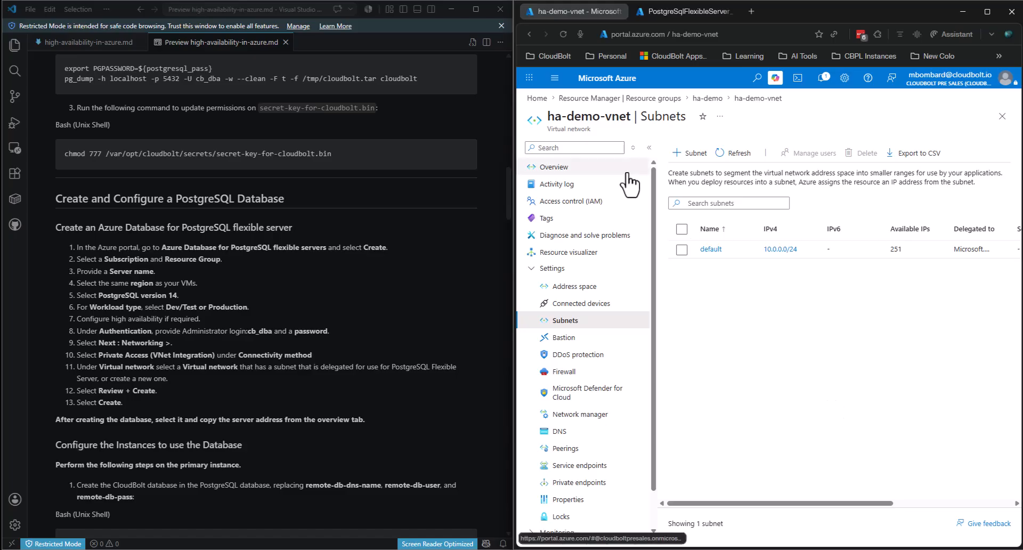
{"action": "left_click", "coordinate": [563, 288]}
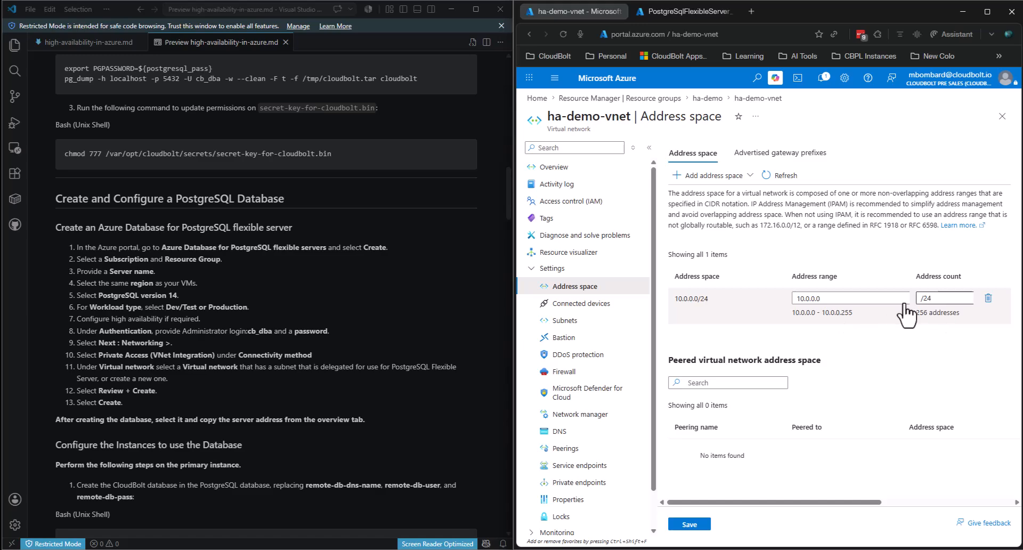
{"action": "left_click", "coordinate": [941, 302]}
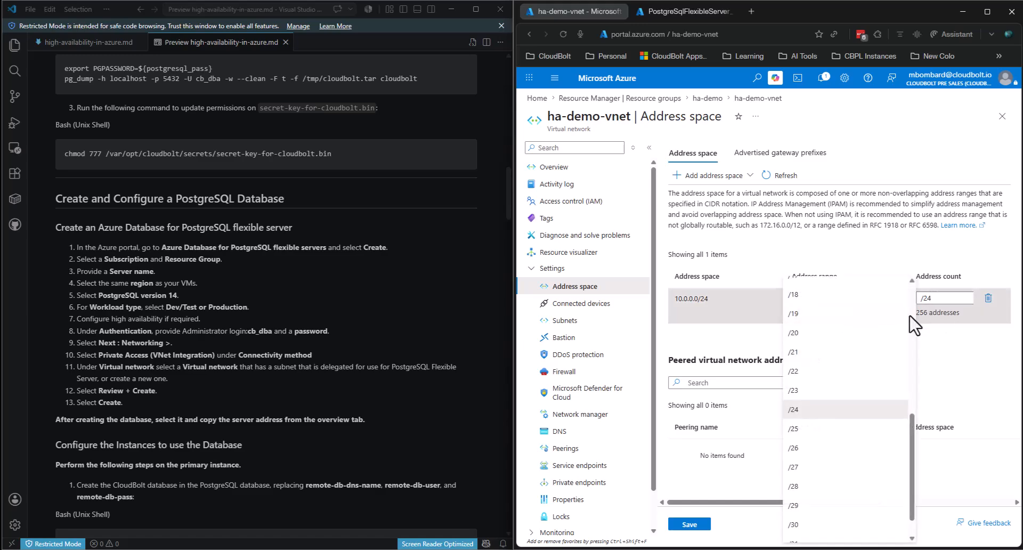
{"action": "left_click", "coordinate": [794, 371]}
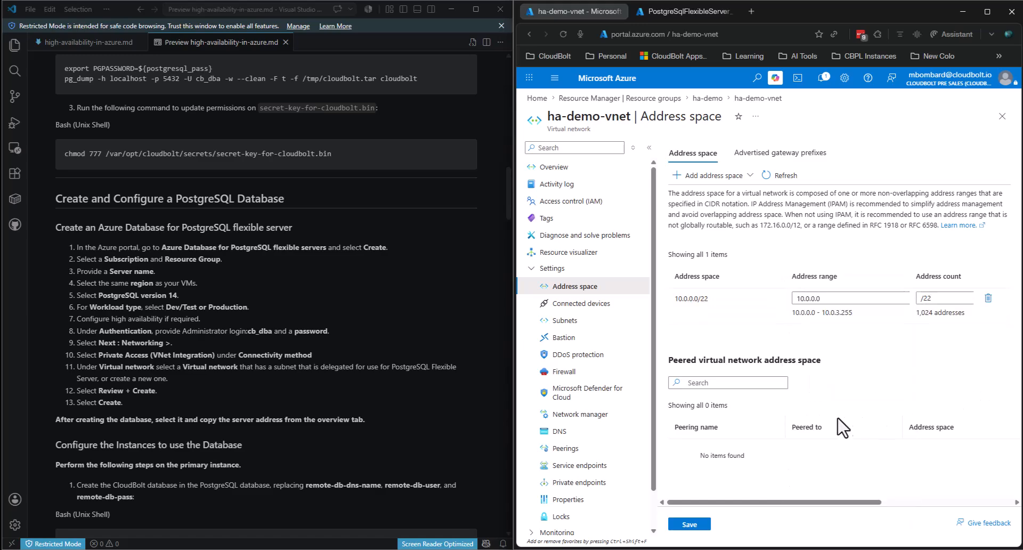
{"action": "left_click", "coordinate": [707, 521]}
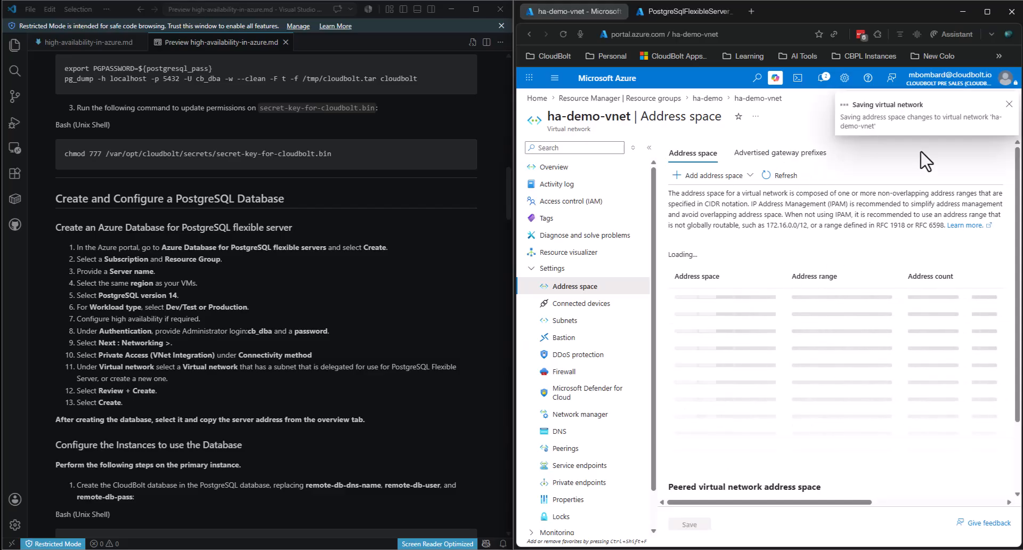
{"action": "left_click", "coordinate": [1009, 104]}
{"action": "left_click", "coordinate": [565, 320]}
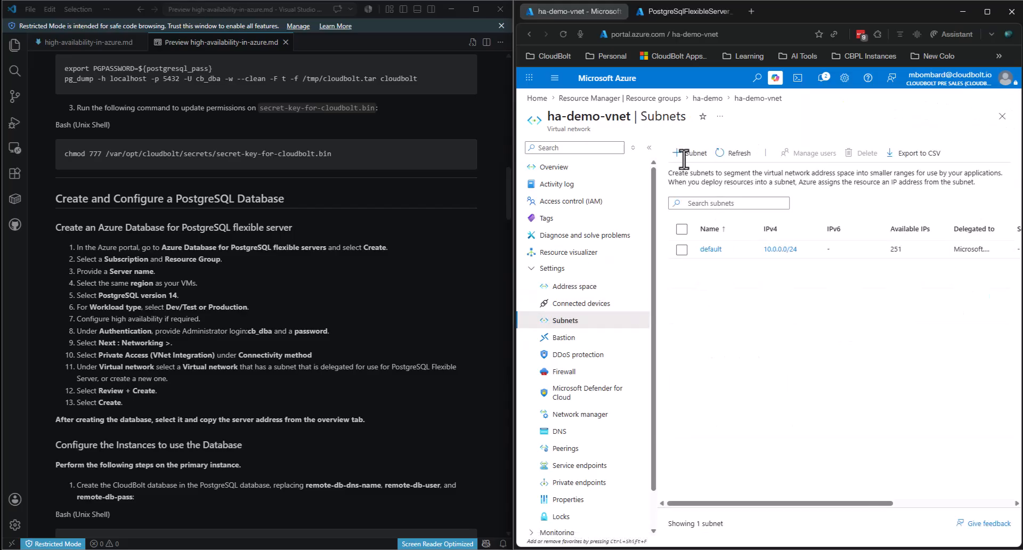
- Fill in a new subnet named vm_net, starting address 10.0.1.0, size /26
{"action": "left_click", "coordinate": [689, 153]}
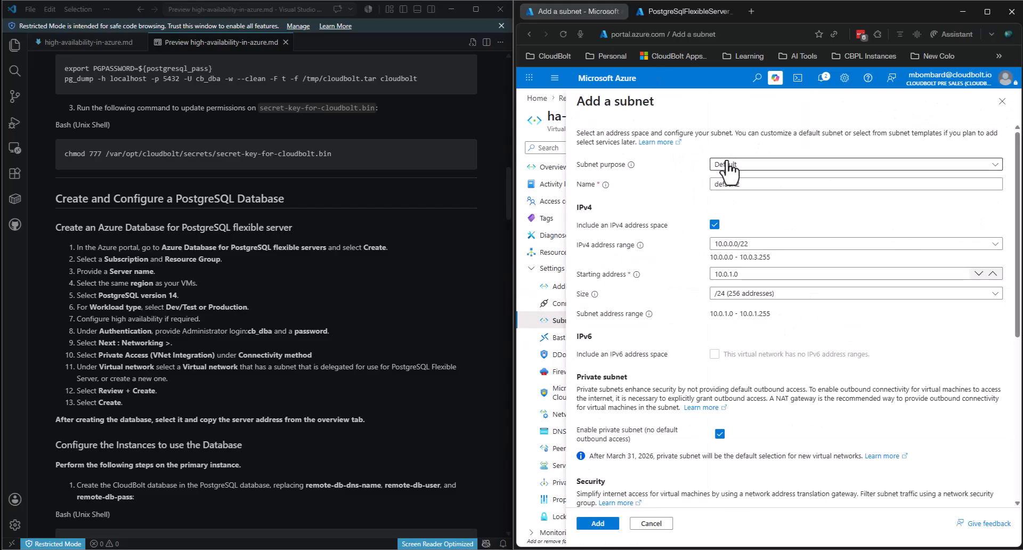
{"action": "double_click", "coordinate": [726, 187]}
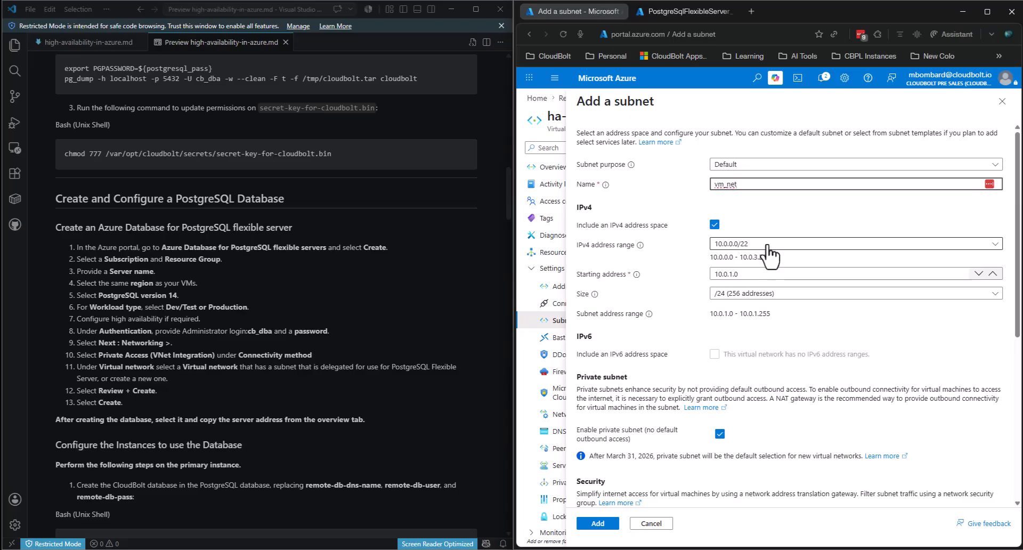
{"action": "left_click", "coordinate": [724, 246]}
{"action": "left_click", "coordinate": [738, 257]}
{"action": "left_click", "coordinate": [732, 274]}
{"action": "left_click", "coordinate": [733, 273]}
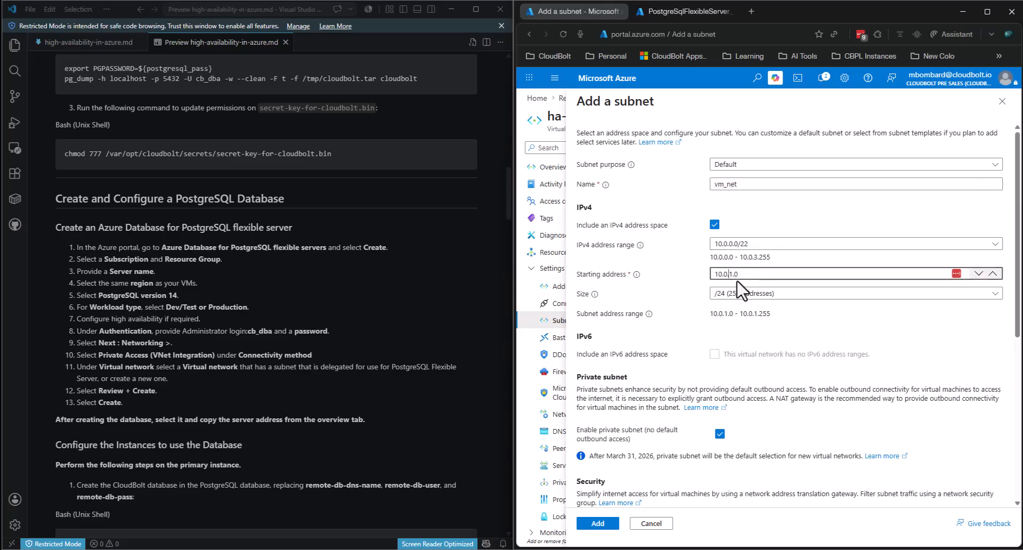
{"action": "left_click", "coordinate": [738, 293]}
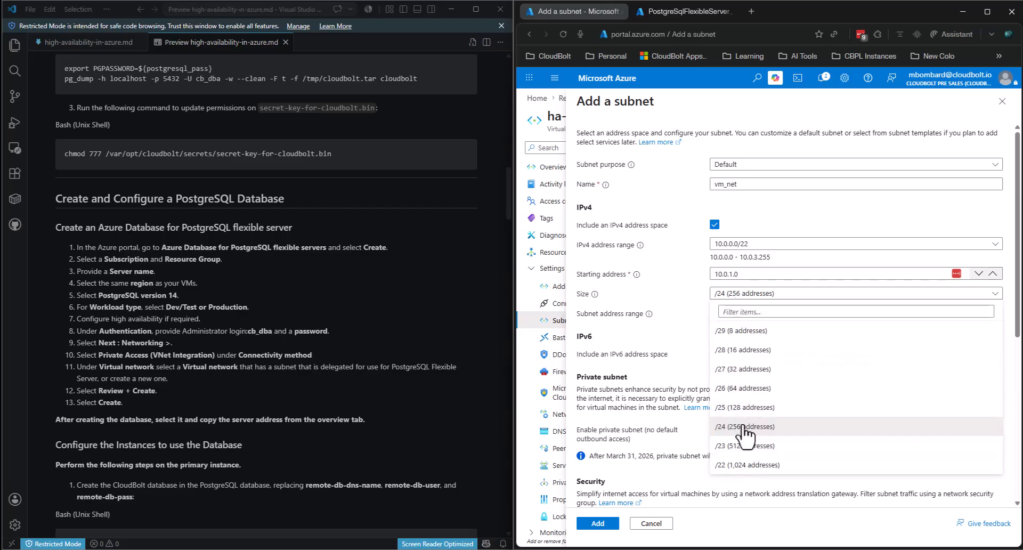
{"action": "left_click", "coordinate": [743, 388]}
- Add the vm_net subnet so it lists 59 available IPs beside default
{"action": "scroll", "coordinate": [852, 218], "scroll_direction": "down", "scroll_amount": 2}
{"action": "scroll", "coordinate": [851, 218], "scroll_direction": "down", "scroll_amount": 1}
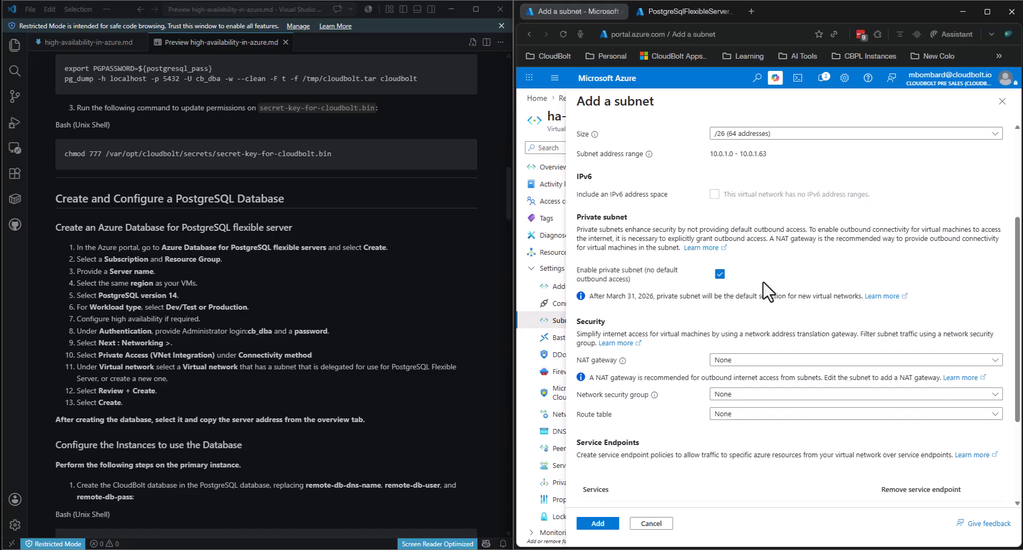
{"action": "scroll", "coordinate": [781, 276], "scroll_direction": "down", "scroll_amount": 2}
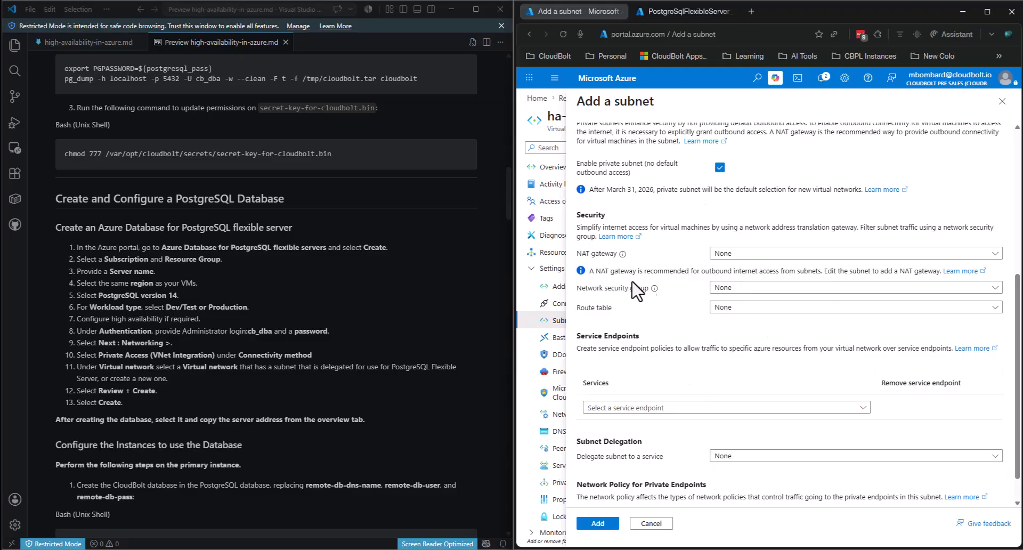
{"action": "scroll", "coordinate": [696, 248], "scroll_direction": "down", "scroll_amount": 1}
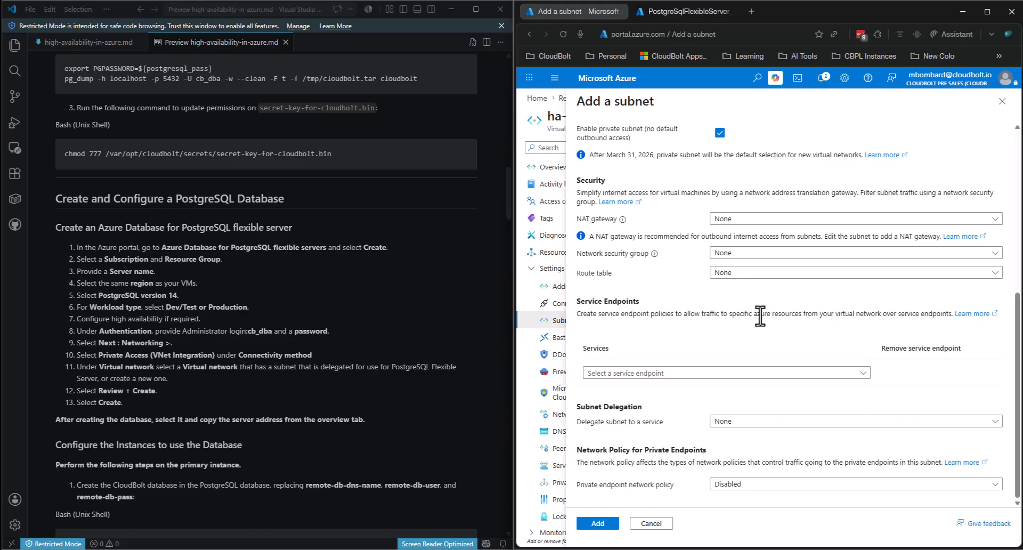
{"action": "left_click", "coordinate": [598, 523]}
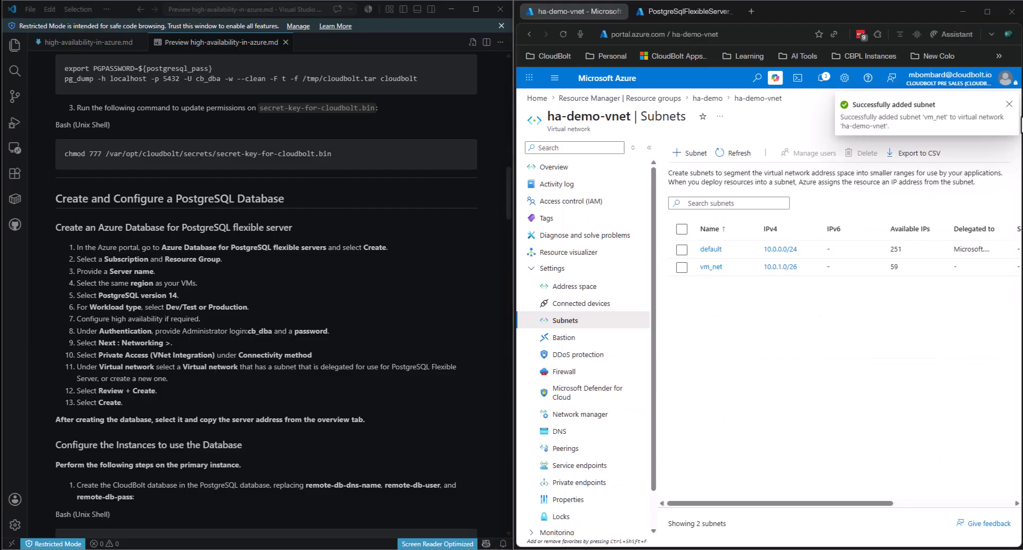
{"action": "left_click", "coordinate": [1008, 105]}
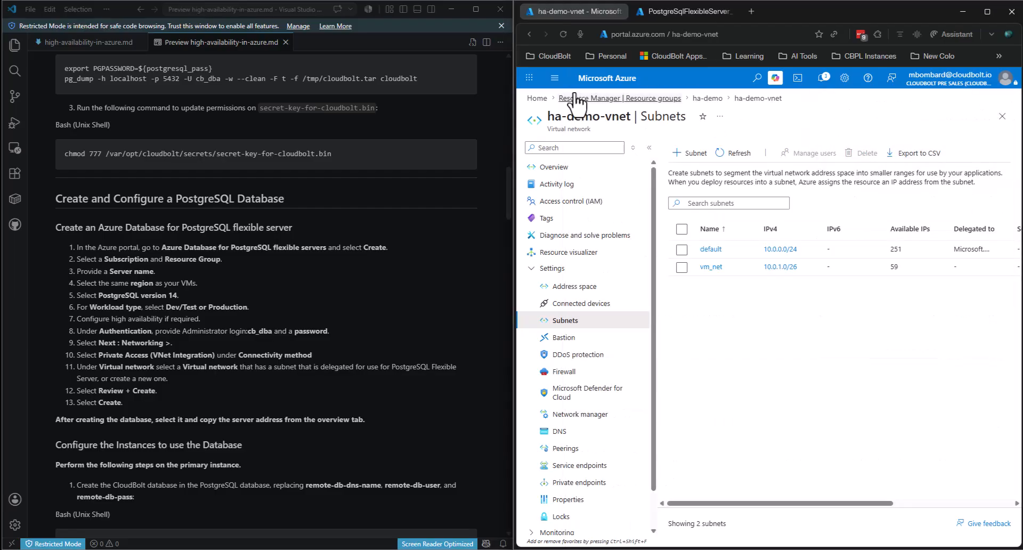
{"action": "left_click", "coordinate": [554, 78]}
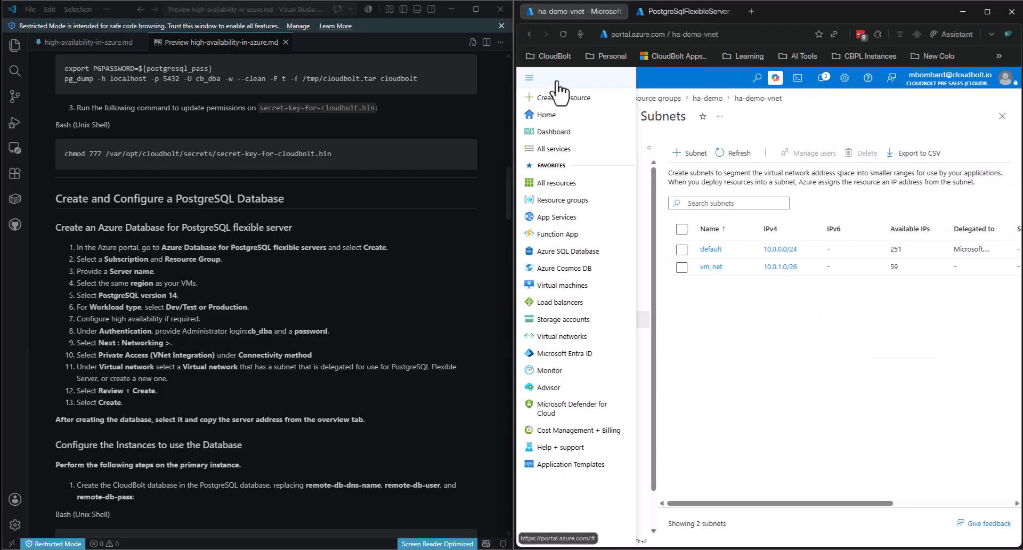
- Go to the Virtual machines list showing four existing VMs in East US
{"action": "left_click", "coordinate": [564, 284]}
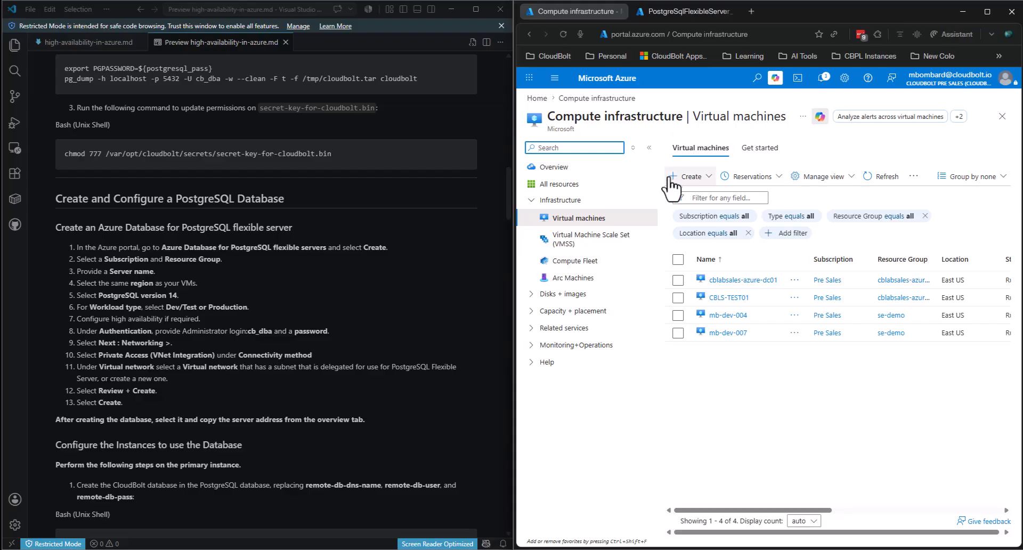
{"action": "scroll", "coordinate": [302, 314], "scroll_direction": "up", "scroll_amount": 20}
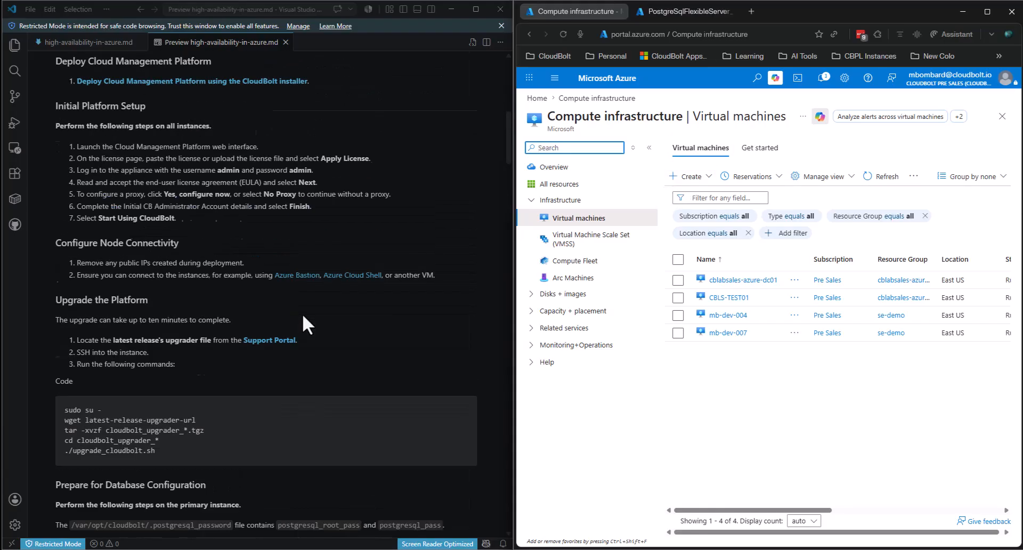
{"action": "scroll", "coordinate": [302, 311], "scroll_direction": "down", "scroll_amount": 4}
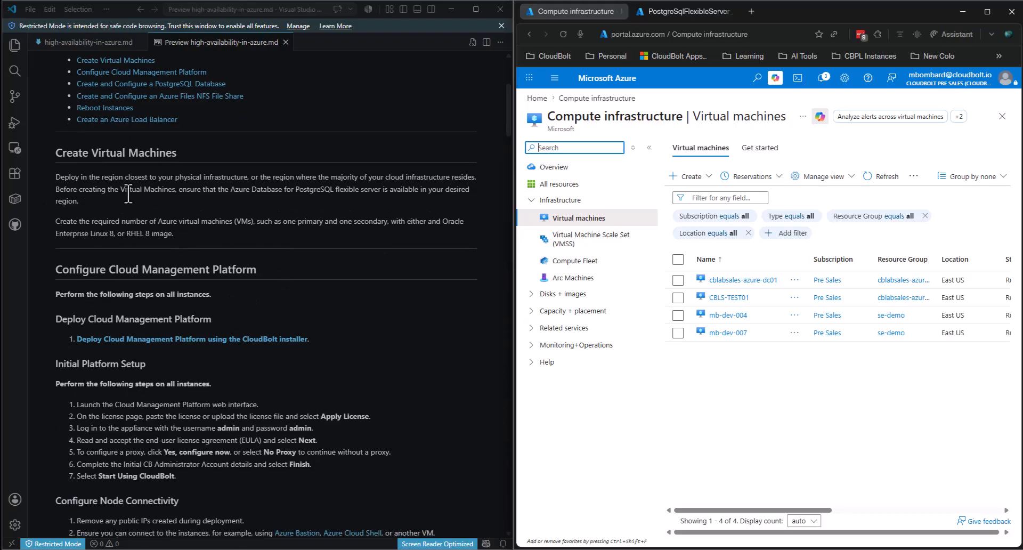
- Start a new virtual machine creation form, then close it without saving
{"action": "left_click", "coordinate": [687, 177]}
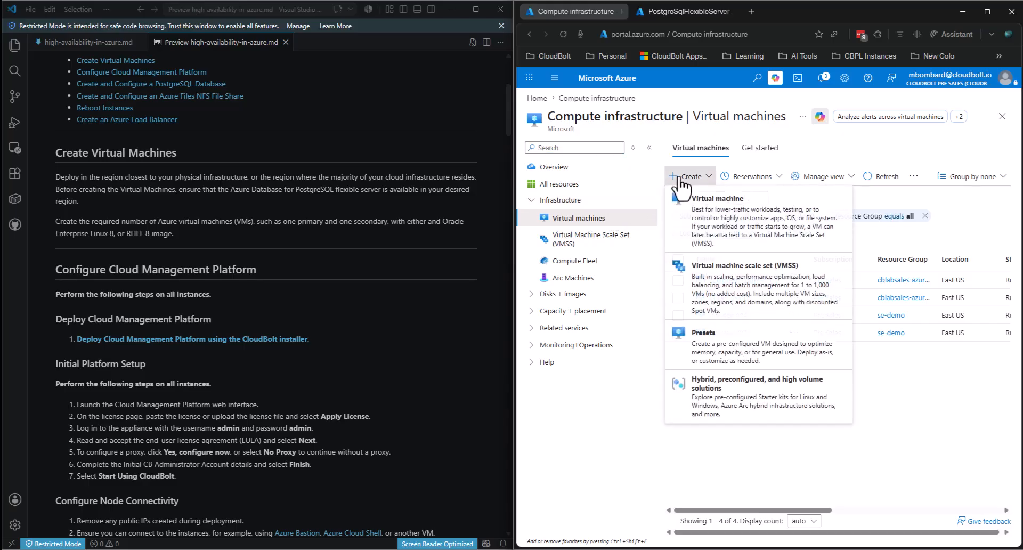
{"action": "left_click", "coordinate": [708, 219]}
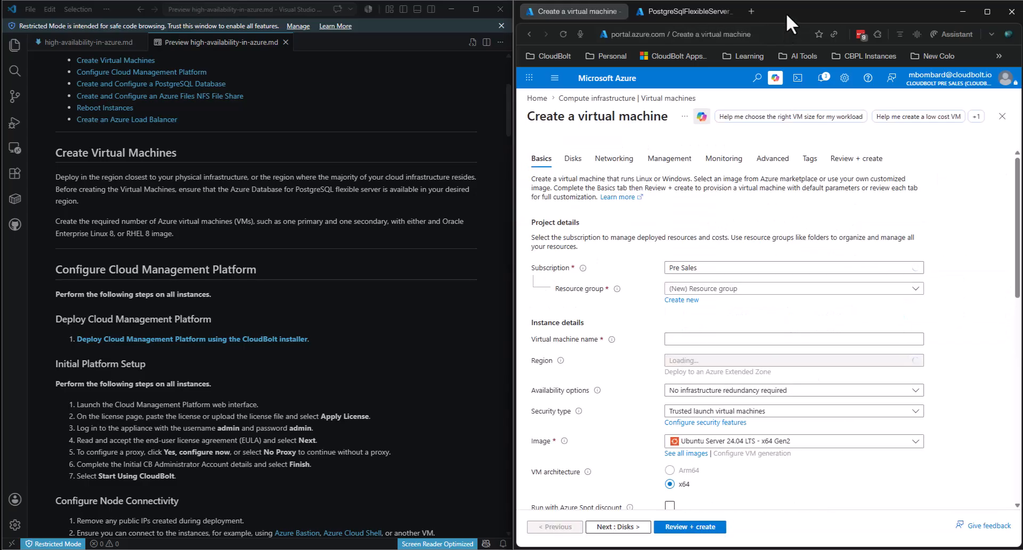
{"action": "scroll", "coordinate": [985, 186], "scroll_direction": "down", "scroll_amount": 1}
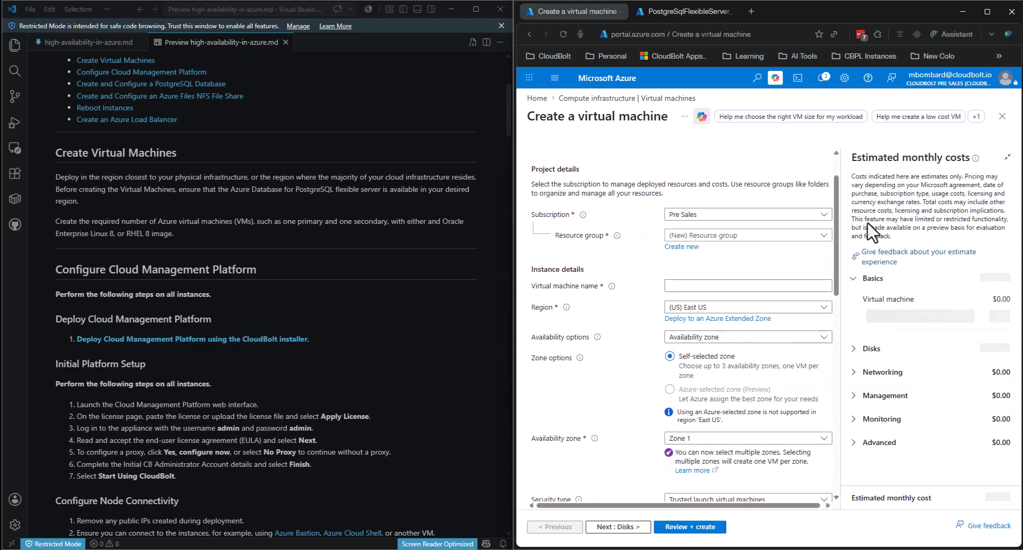
{"action": "left_click", "coordinate": [1007, 159]}
{"action": "left_click", "coordinate": [1002, 116]}
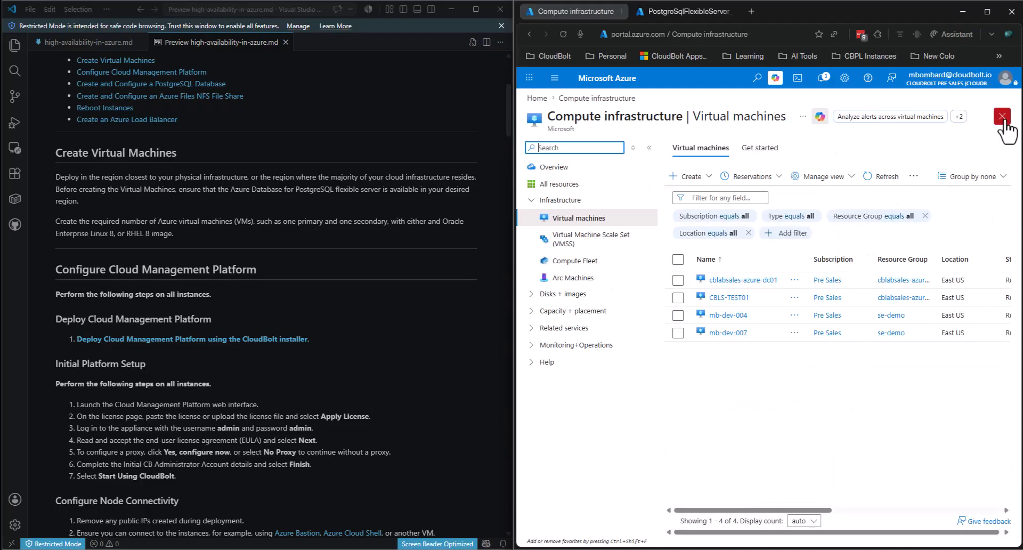
{"action": "left_click", "coordinate": [685, 179]}
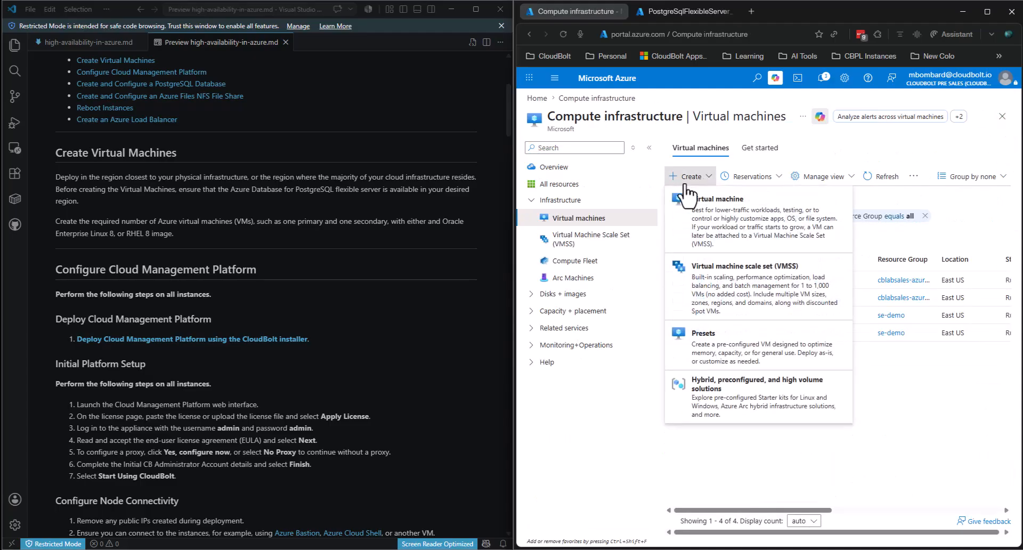
- Start a new VM in resource group ha-demo, named cmp, in region East US 2
{"action": "left_click", "coordinate": [692, 200]}
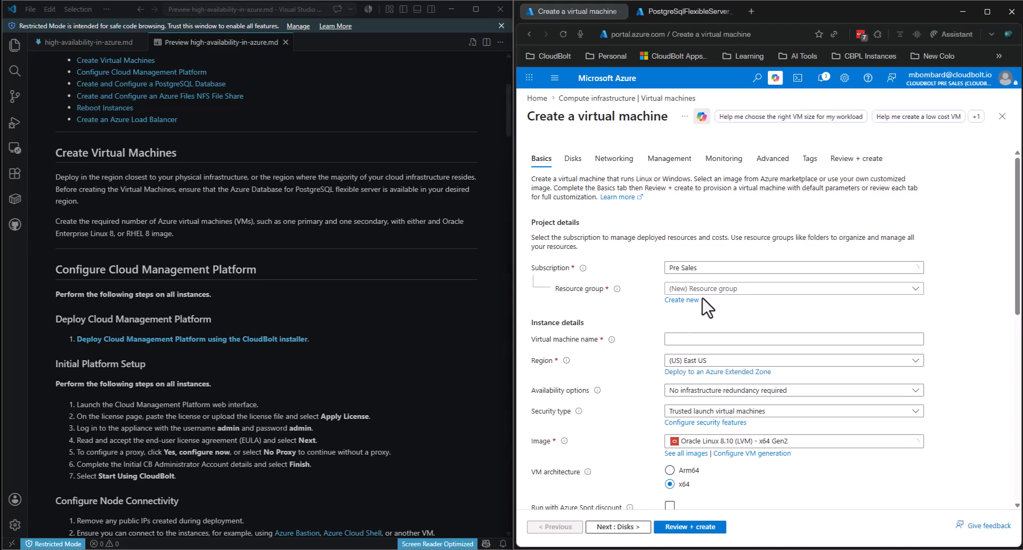
{"action": "left_click", "coordinate": [701, 288]}
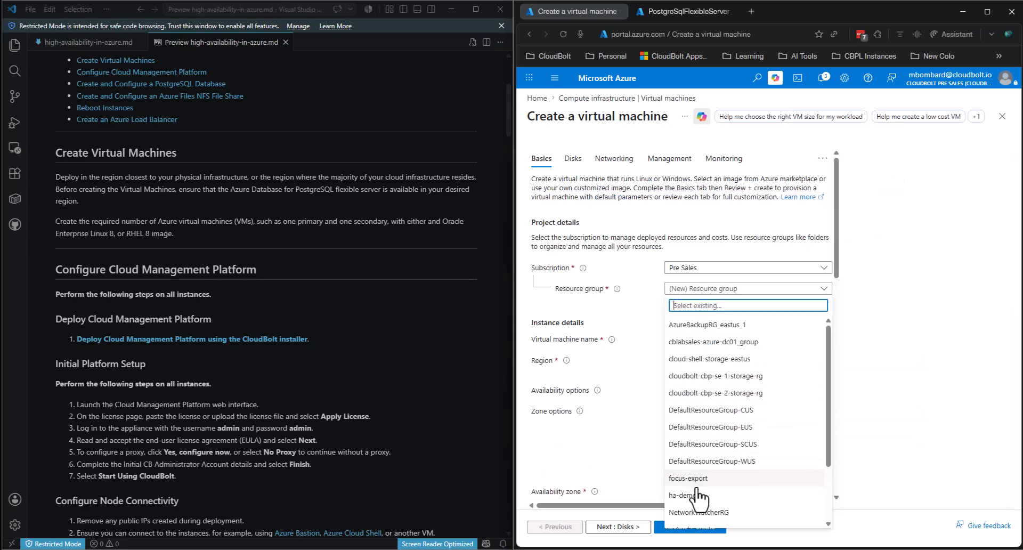
{"action": "left_click", "coordinate": [682, 495]}
{"action": "left_click", "coordinate": [707, 339]}
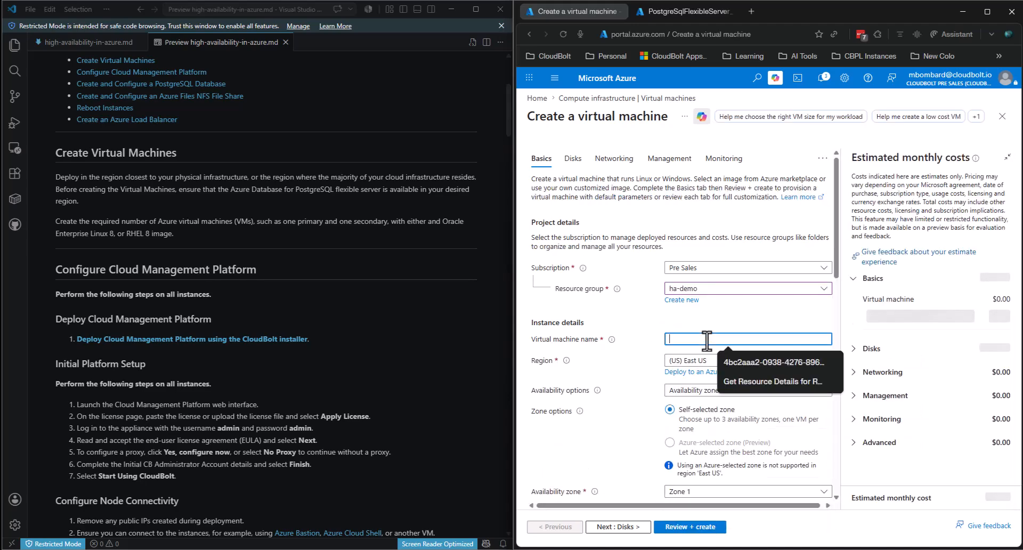
{"action": "type", "text": "cmp-0"}
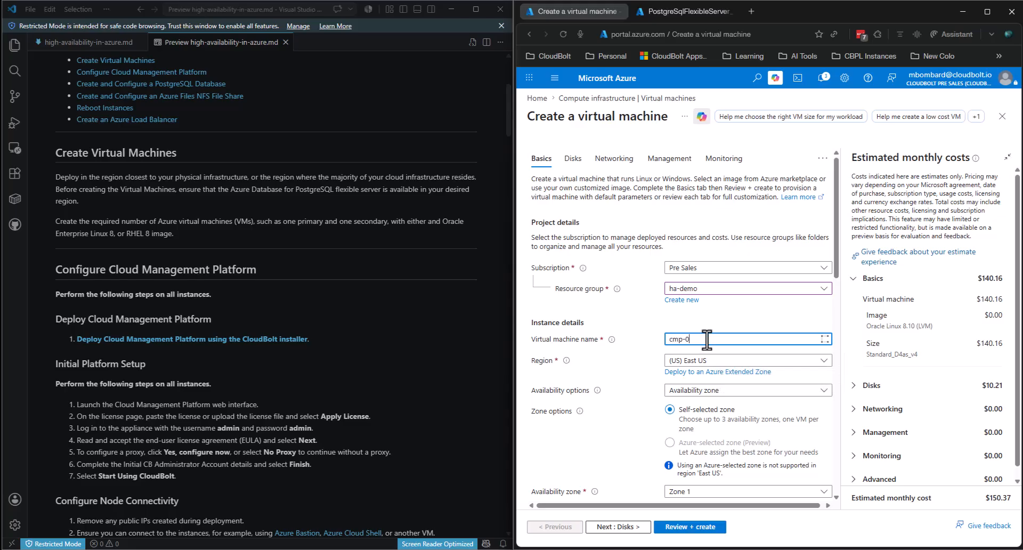
{"action": "left_click", "coordinate": [737, 326]}
{"action": "left_click", "coordinate": [713, 362]}
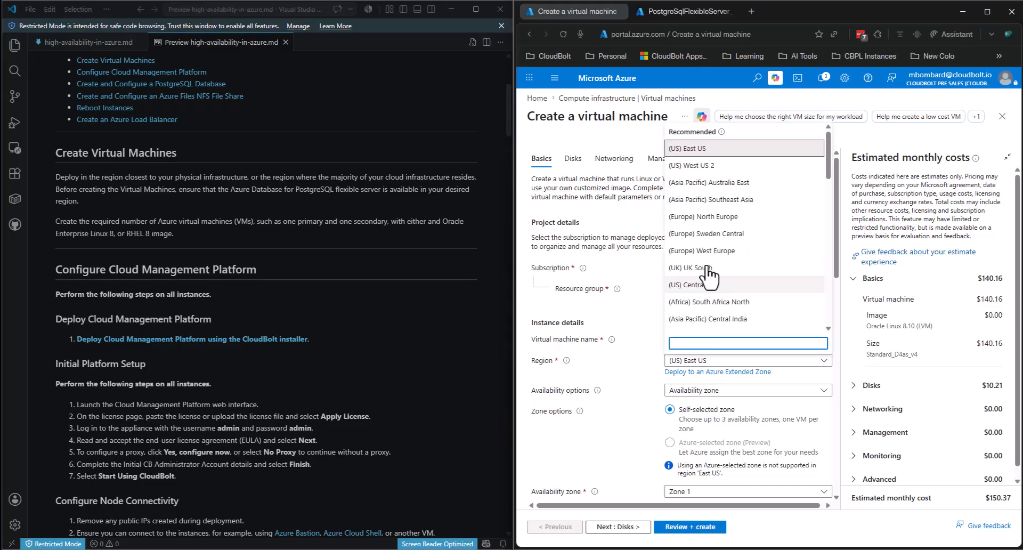
{"action": "scroll", "coordinate": [709, 269], "scroll_direction": "down", "scroll_amount": 10}
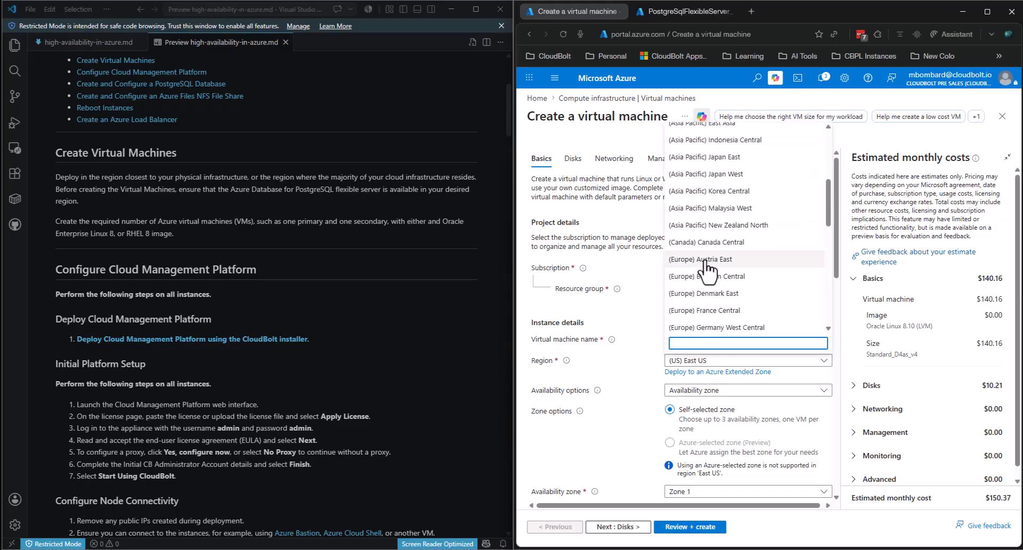
{"action": "scroll", "coordinate": [709, 269], "scroll_direction": "down", "scroll_amount": 5}
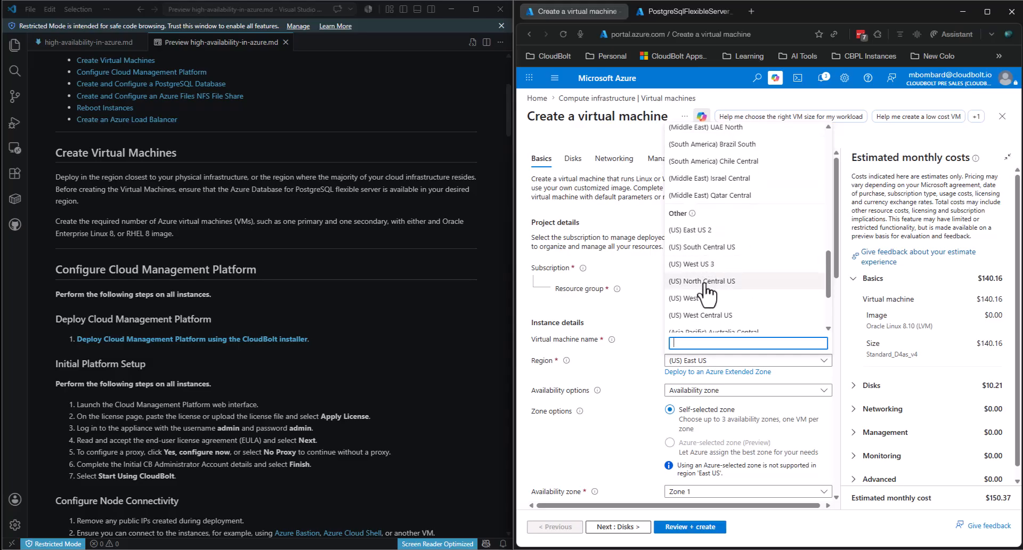
{"action": "left_click", "coordinate": [704, 234]}
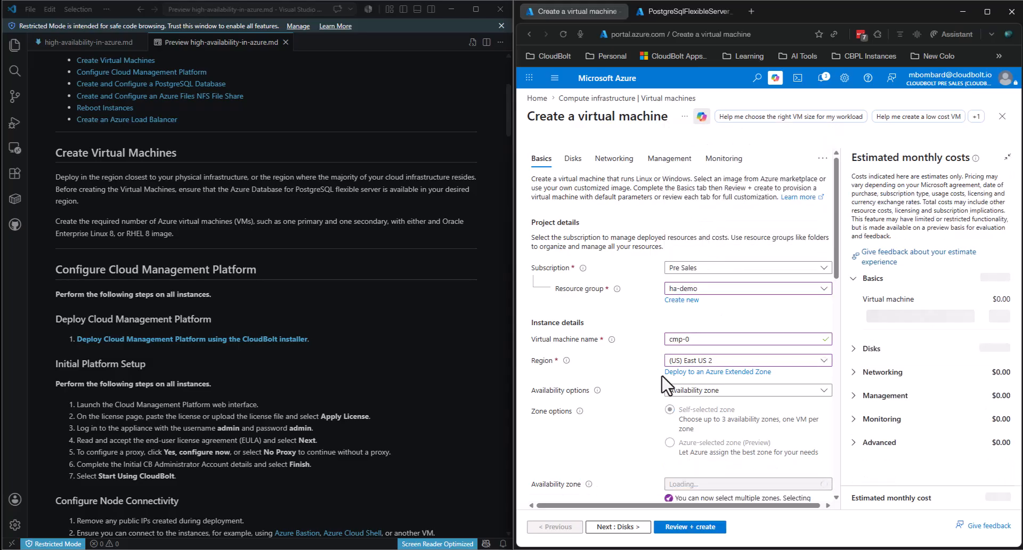
- Spread the VMs across Zones 1 and 2 and name them cmp-01 and cmp-02
{"action": "scroll", "coordinate": [719, 405], "scroll_direction": "down", "scroll_amount": 2}
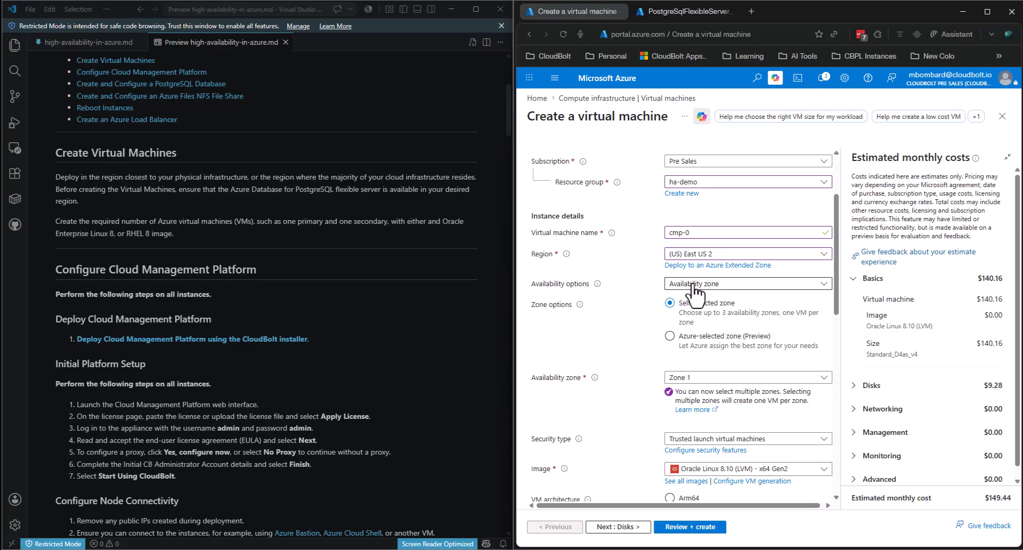
{"action": "left_click", "coordinate": [693, 284]}
{"action": "left_click", "coordinate": [706, 320]}
{"action": "left_click", "coordinate": [698, 379]}
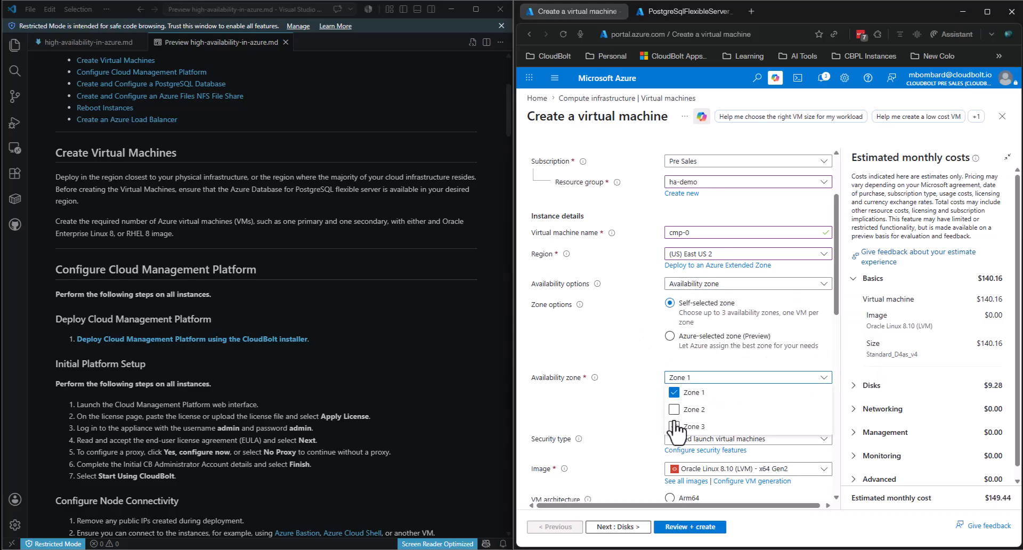
{"action": "left_click", "coordinate": [675, 409]}
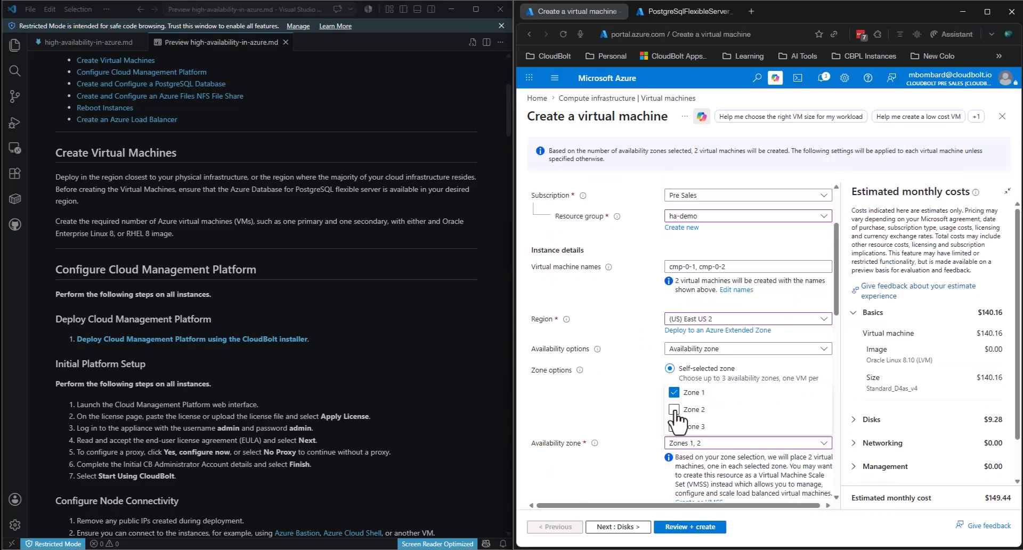
{"action": "left_click", "coordinate": [623, 418]}
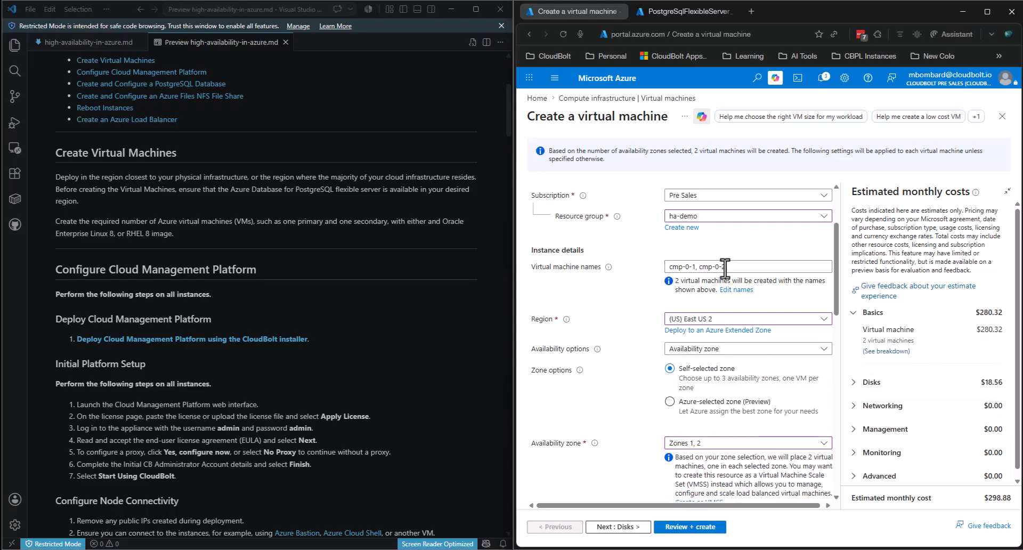
{"action": "left_click", "coordinate": [736, 289]}
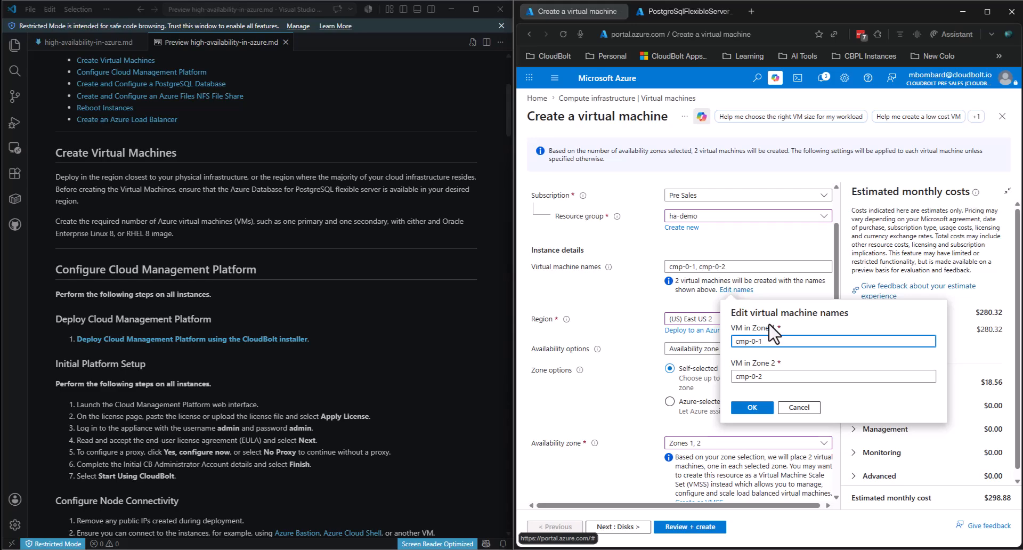
{"action": "left_click", "coordinate": [762, 377]}
{"action": "left_click", "coordinate": [752, 407]}
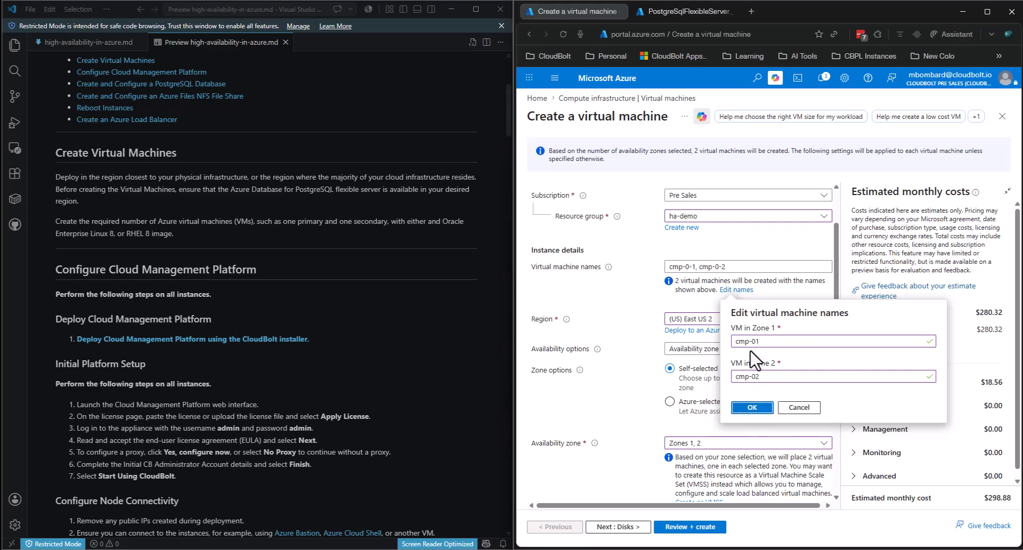
{"action": "left_click", "coordinate": [740, 406]}
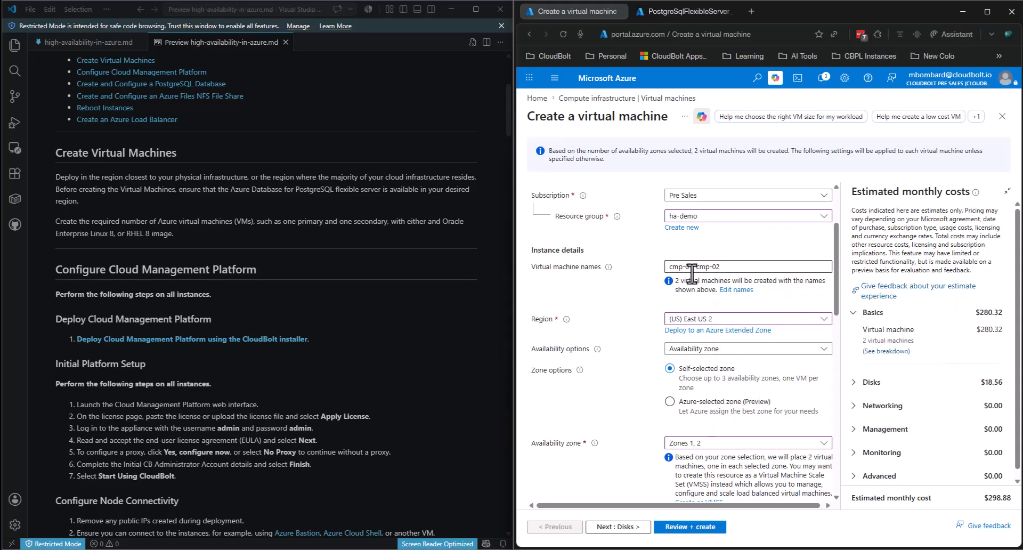
{"action": "scroll", "coordinate": [745, 315], "scroll_direction": "down", "scroll_amount": 3}
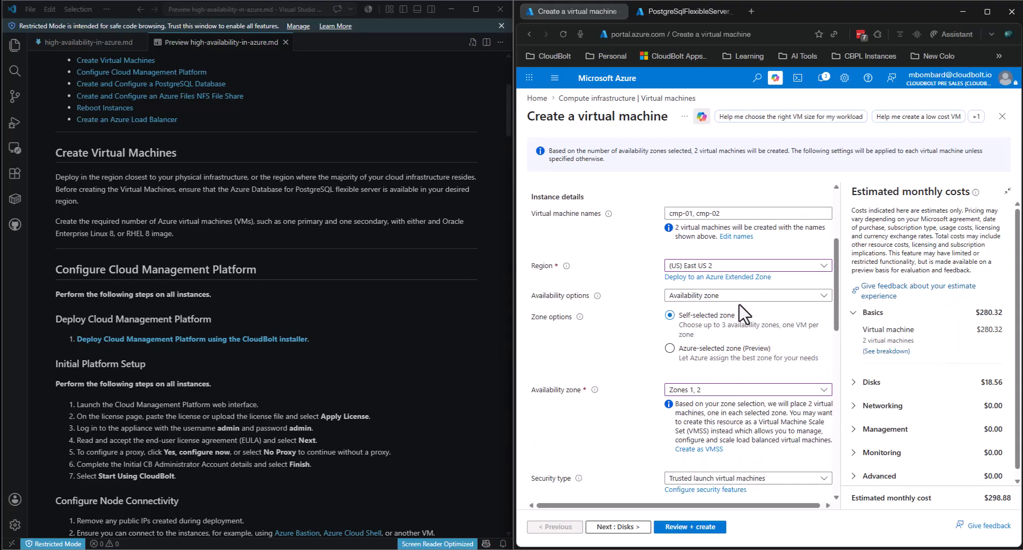
- Set the SSH key source to Use existing public key and paste the key, trimming its trailing blank line
{"action": "scroll", "coordinate": [744, 315], "scroll_direction": "down", "scroll_amount": 1}
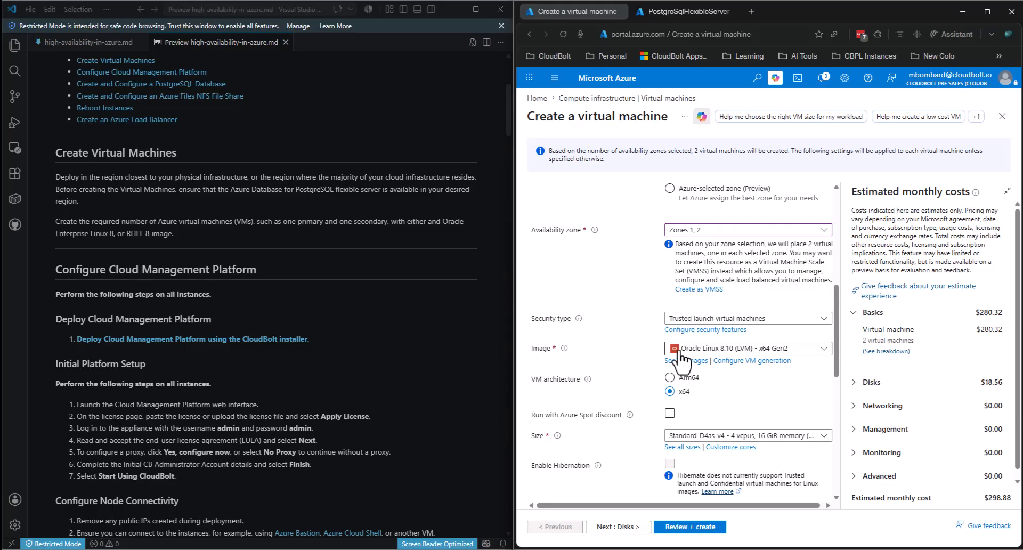
{"action": "scroll", "coordinate": [677, 352], "scroll_direction": "down", "scroll_amount": 2}
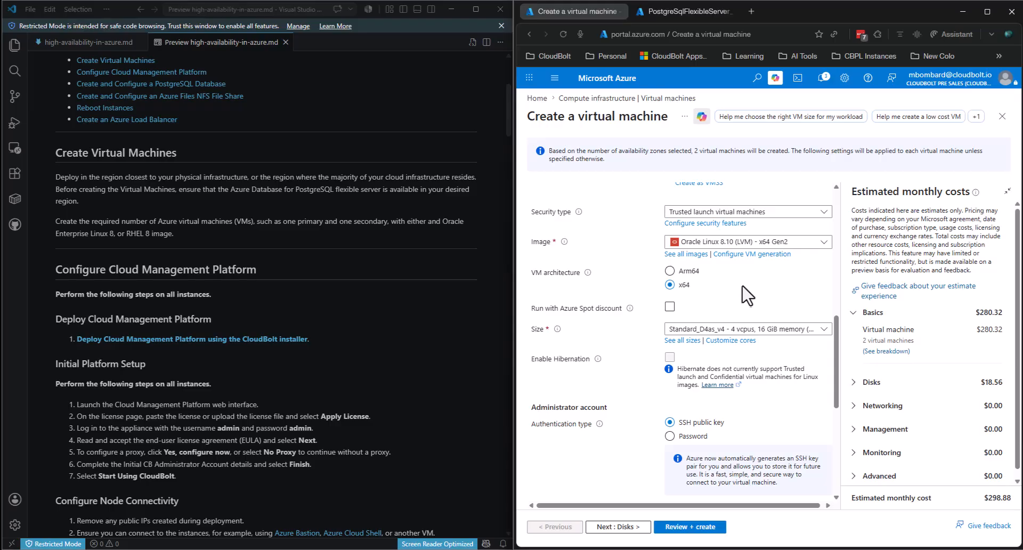
{"action": "scroll", "coordinate": [755, 352], "scroll_direction": "down", "scroll_amount": 2}
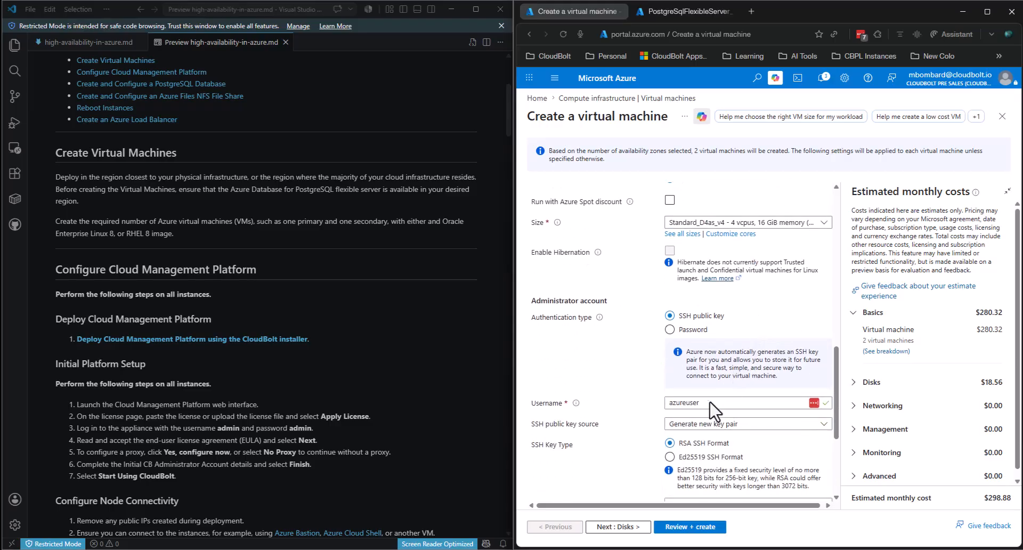
{"action": "scroll", "coordinate": [725, 383], "scroll_direction": "down", "scroll_amount": 1}
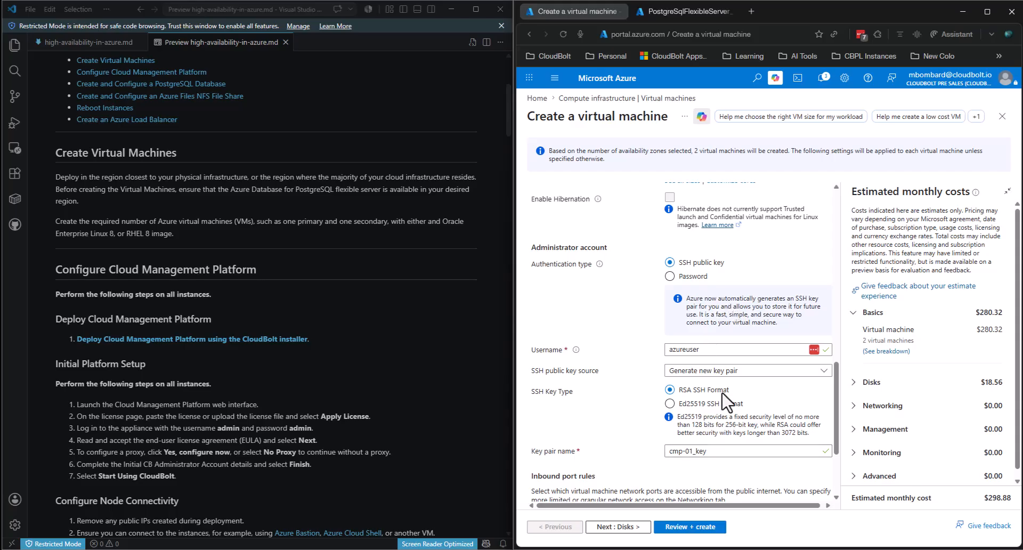
{"action": "scroll", "coordinate": [719, 314], "scroll_direction": "down", "scroll_amount": 2}
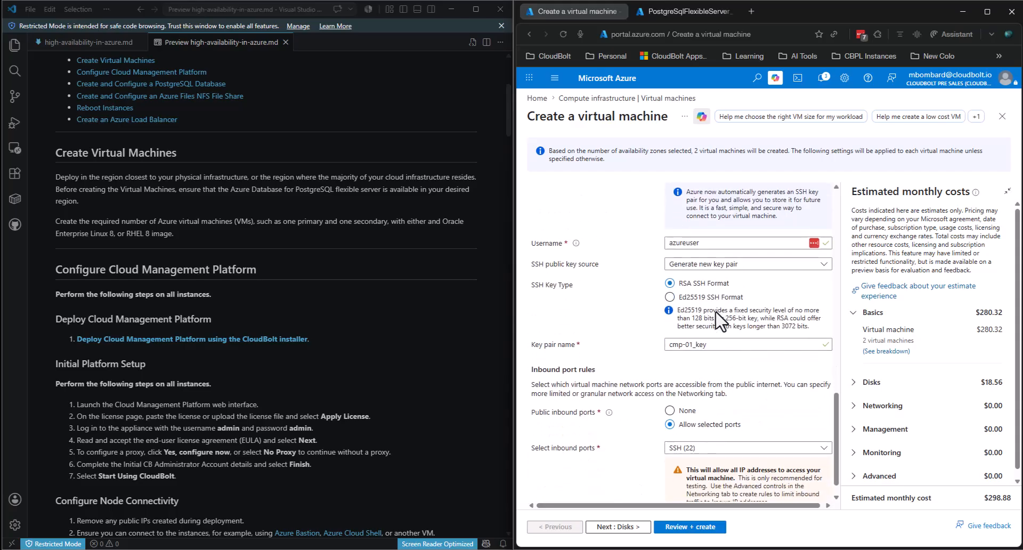
{"action": "left_click", "coordinate": [735, 264]}
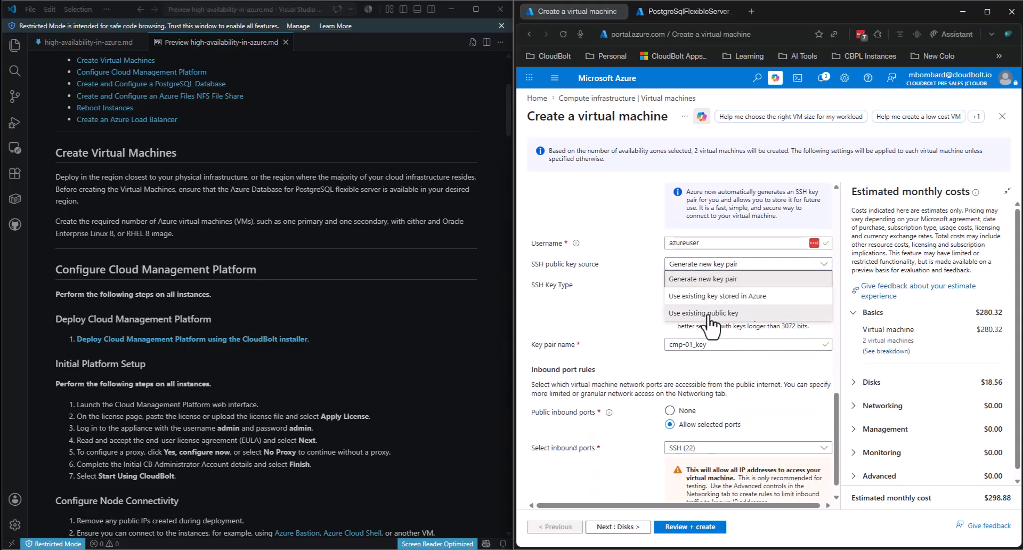
{"action": "left_click", "coordinate": [709, 320]}
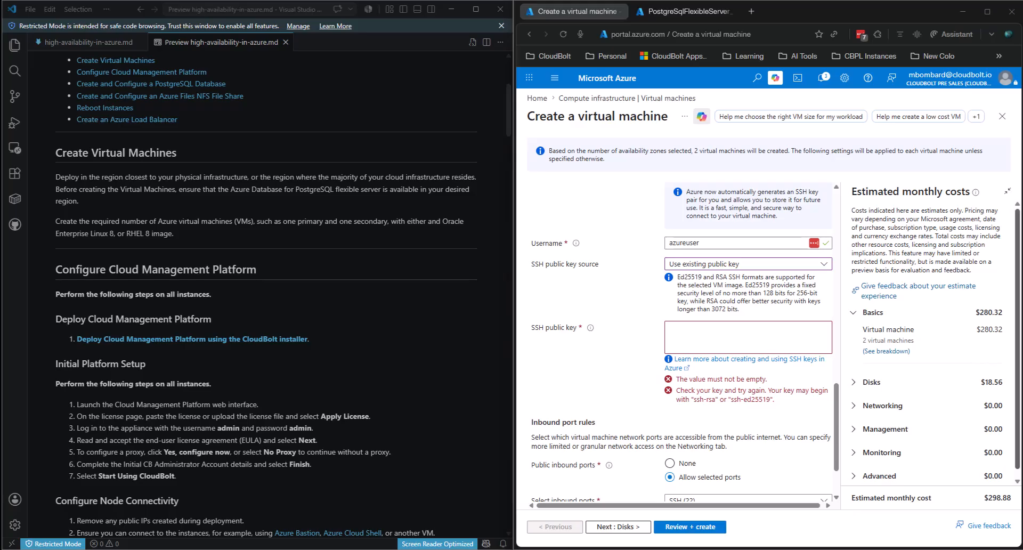
{"action": "left_click", "coordinate": [697, 340]}
{"action": "key", "text": "ctrl+v"}
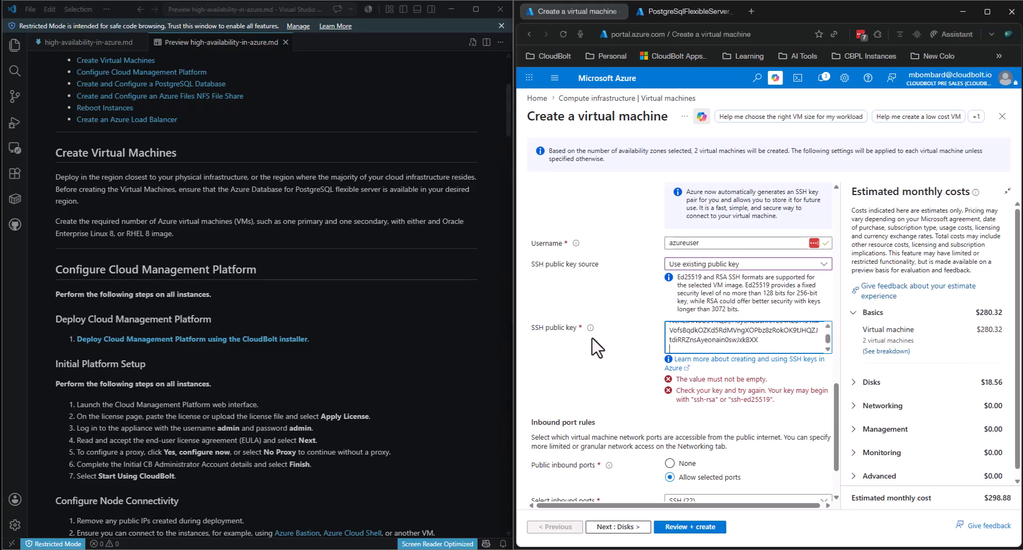
{"action": "scroll", "coordinate": [605, 336], "scroll_direction": "down", "scroll_amount": 1}
{"action": "left_click", "coordinate": [713, 349]}
{"action": "left_click", "coordinate": [810, 305]}
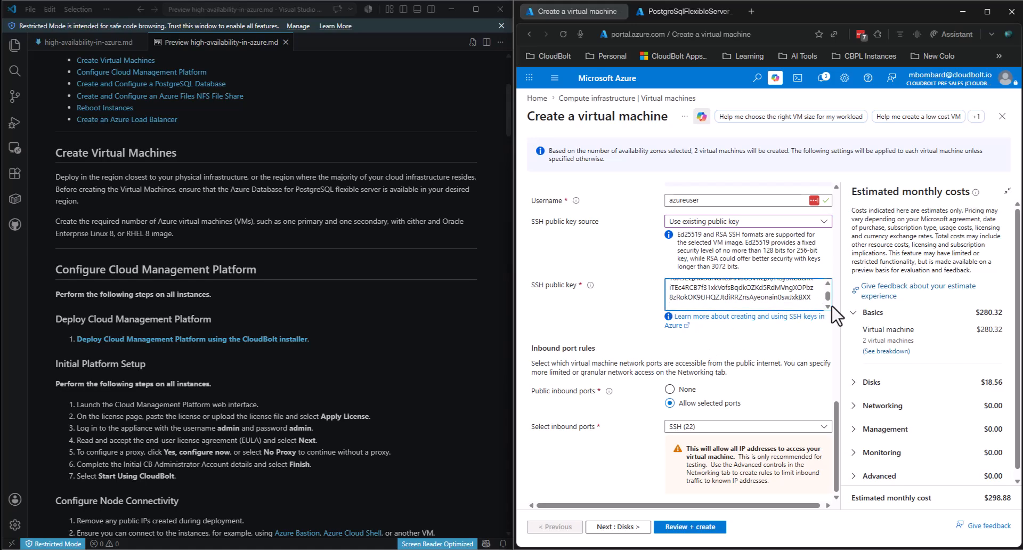
{"action": "key", "text": "Delete"}
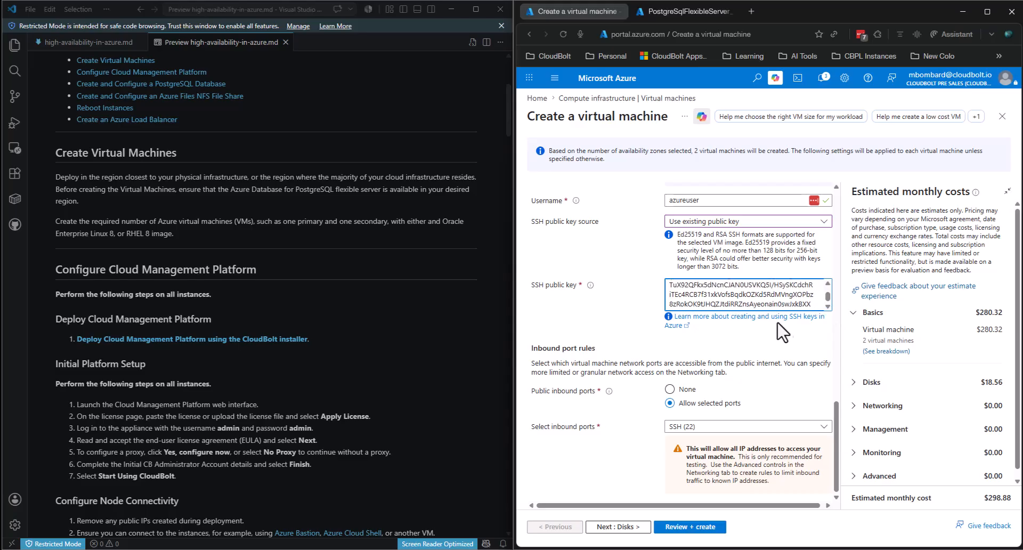
{"action": "left_click", "coordinate": [603, 314]}
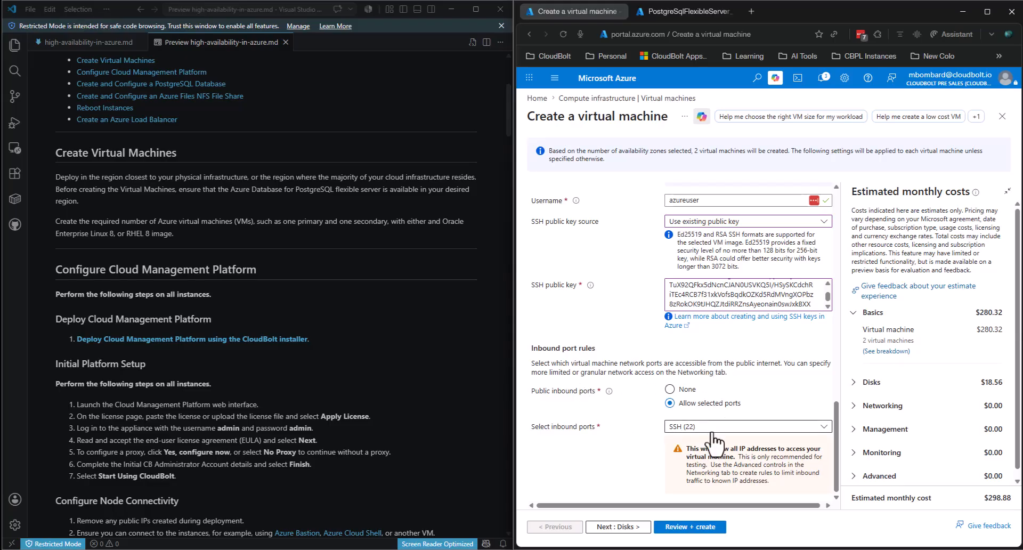
- Allow inbound HTTPS (443) and HTTP (80) alongside SSH (22)
{"action": "left_click", "coordinate": [696, 427]}
{"action": "left_click", "coordinate": [674, 458]}
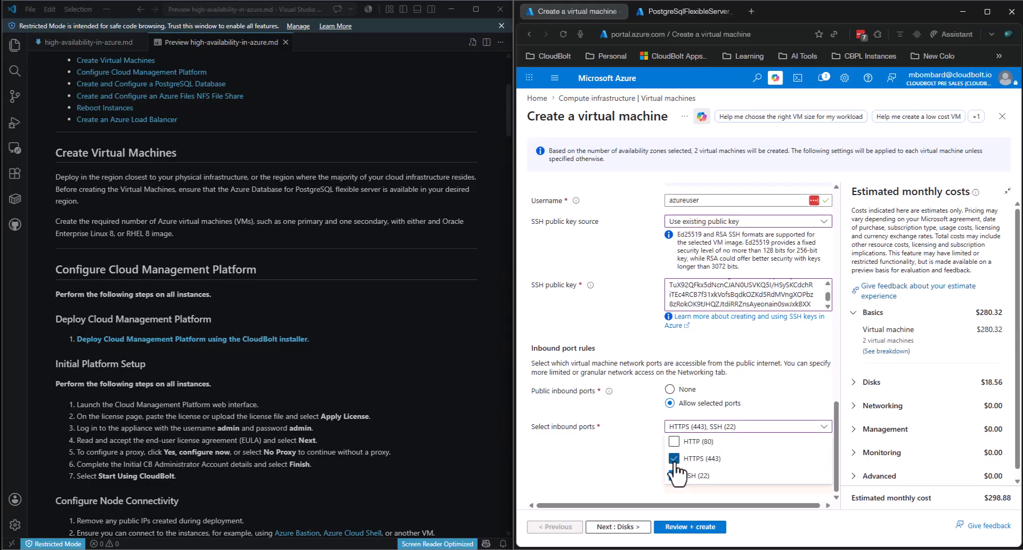
{"action": "left_click", "coordinate": [673, 442]}
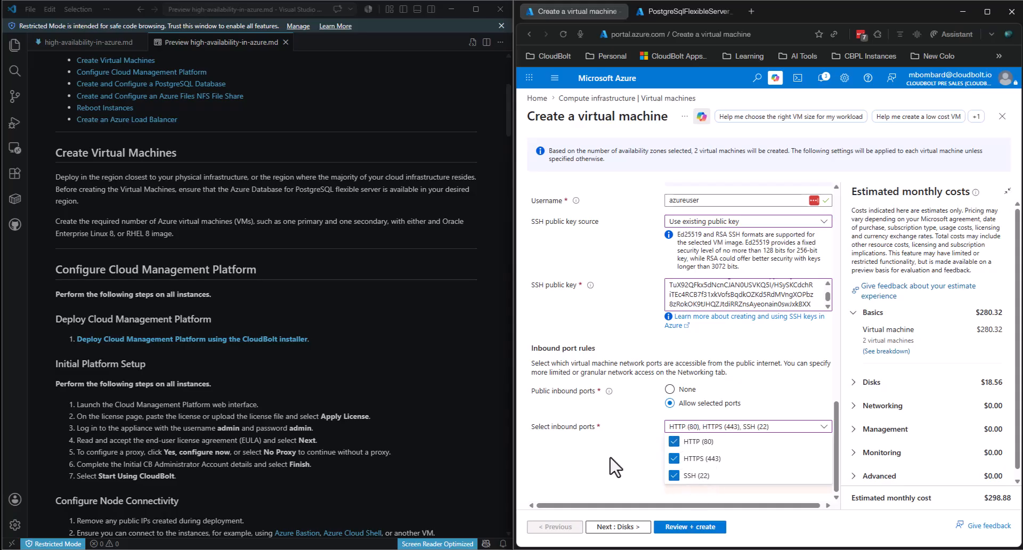
{"action": "left_click", "coordinate": [616, 468]}
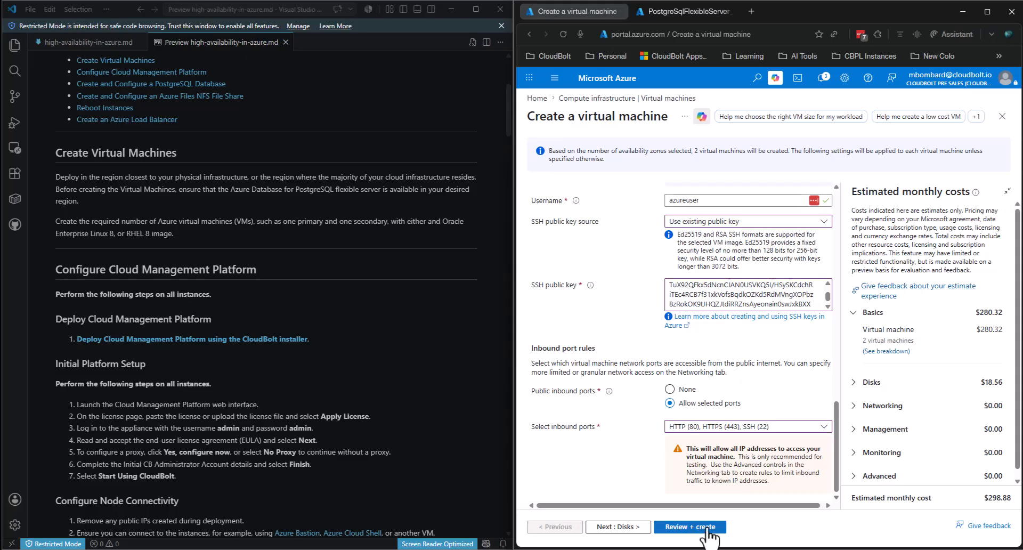
{"action": "scroll", "coordinate": [609, 403], "scroll_direction": "up", "scroll_amount": 10}
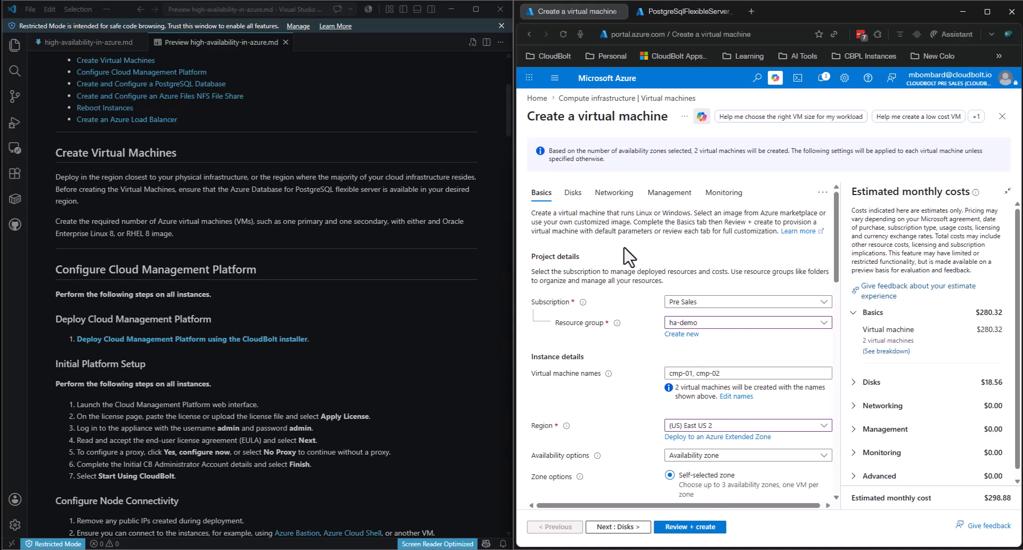
{"action": "left_click", "coordinate": [572, 193]}
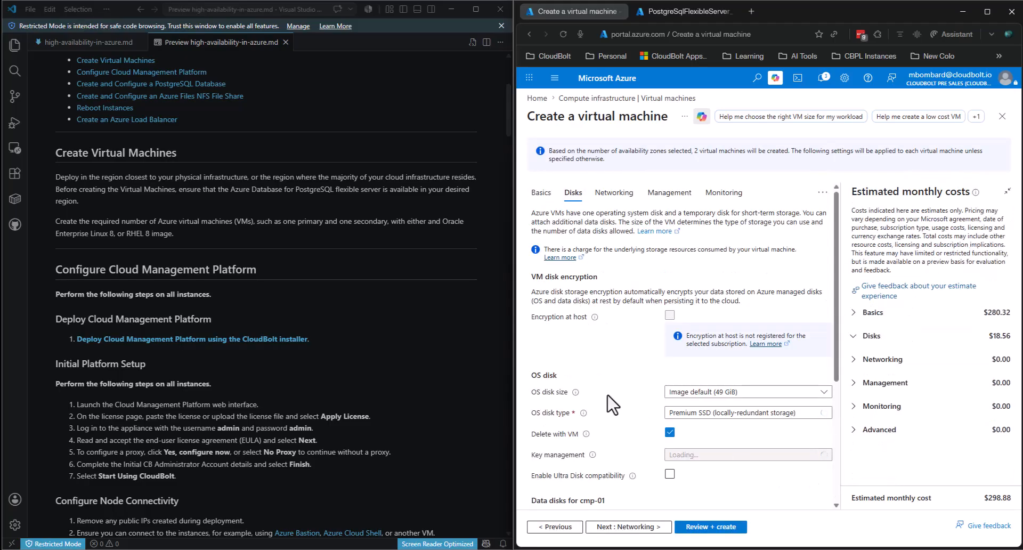
{"action": "scroll", "coordinate": [613, 405], "scroll_direction": "down", "scroll_amount": 3}
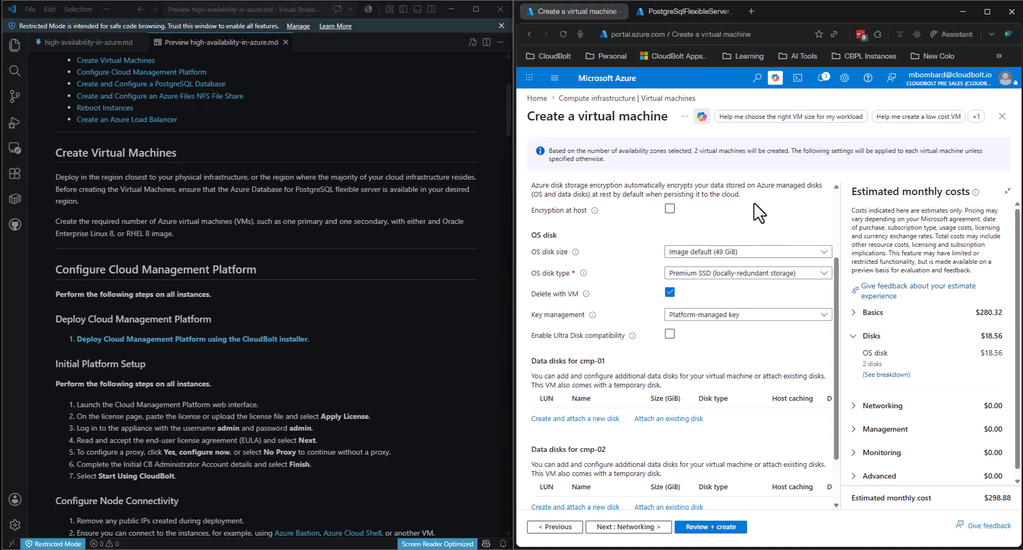
{"action": "scroll", "coordinate": [759, 213], "scroll_direction": "up", "scroll_amount": 2}
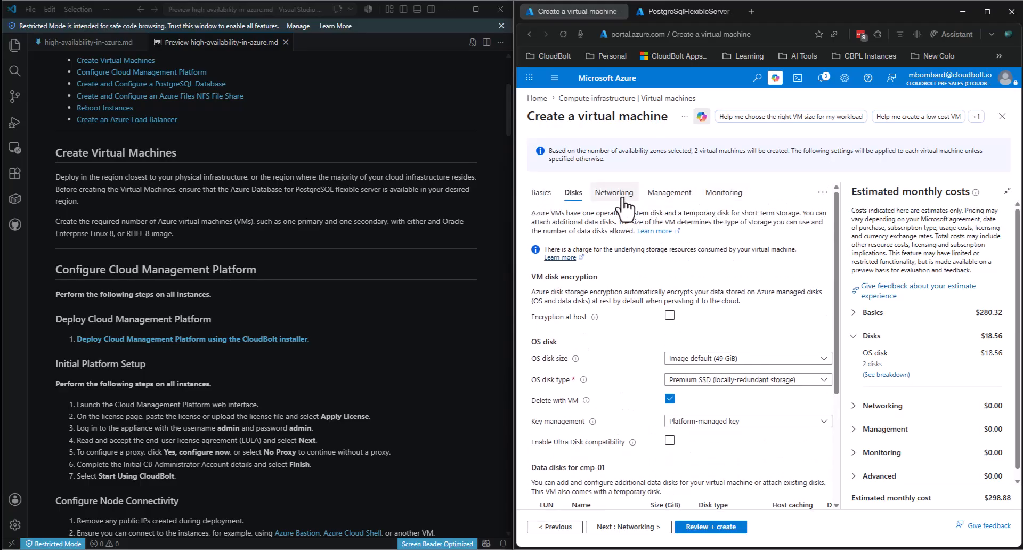
- Pick the vm_net subnet on ha-demo-vnet and run Review + create, which fails validation on Networking
{"action": "left_click", "coordinate": [618, 197]}
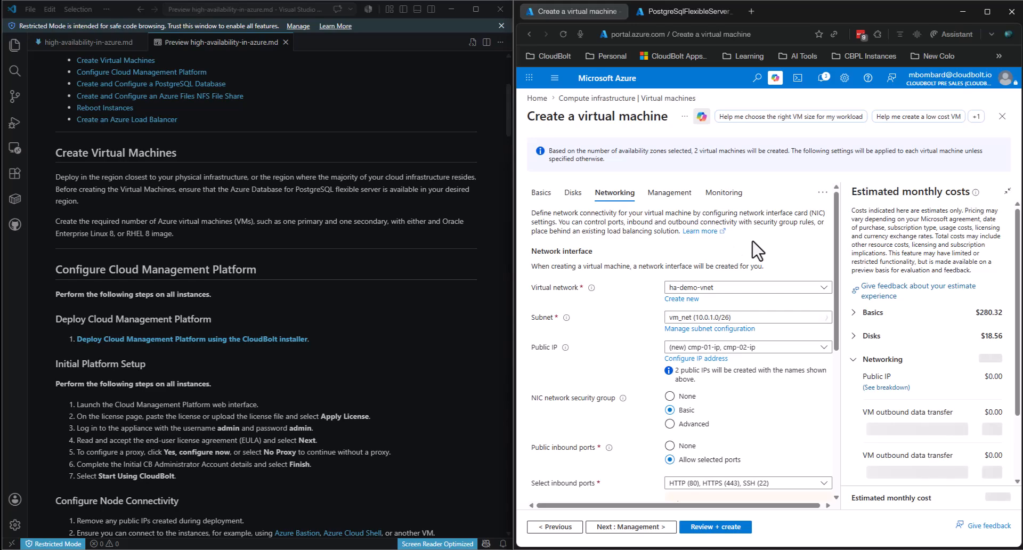
{"action": "left_click", "coordinate": [693, 318]}
{"action": "left_click", "coordinate": [632, 338]}
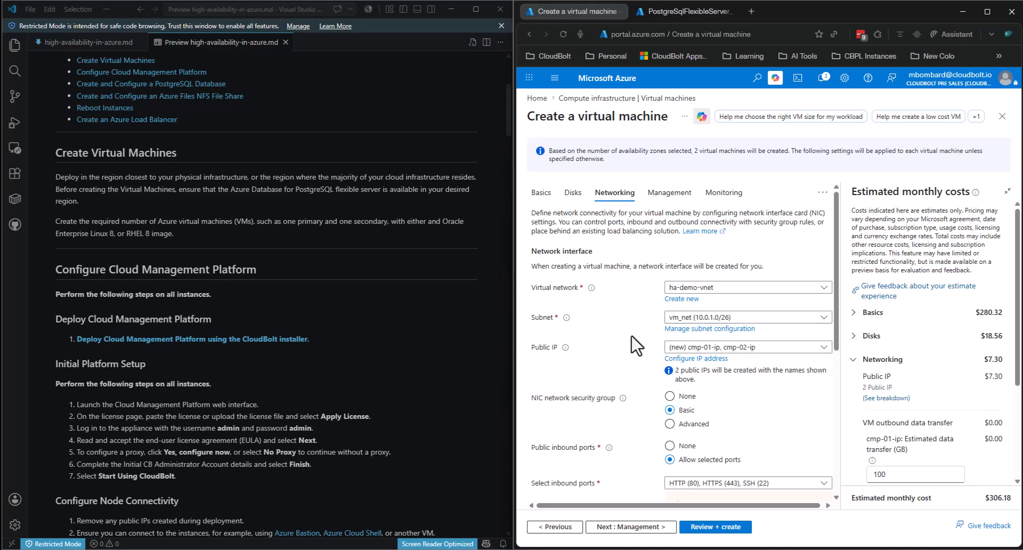
{"action": "left_click", "coordinate": [682, 319]}
{"action": "left_click", "coordinate": [697, 353]}
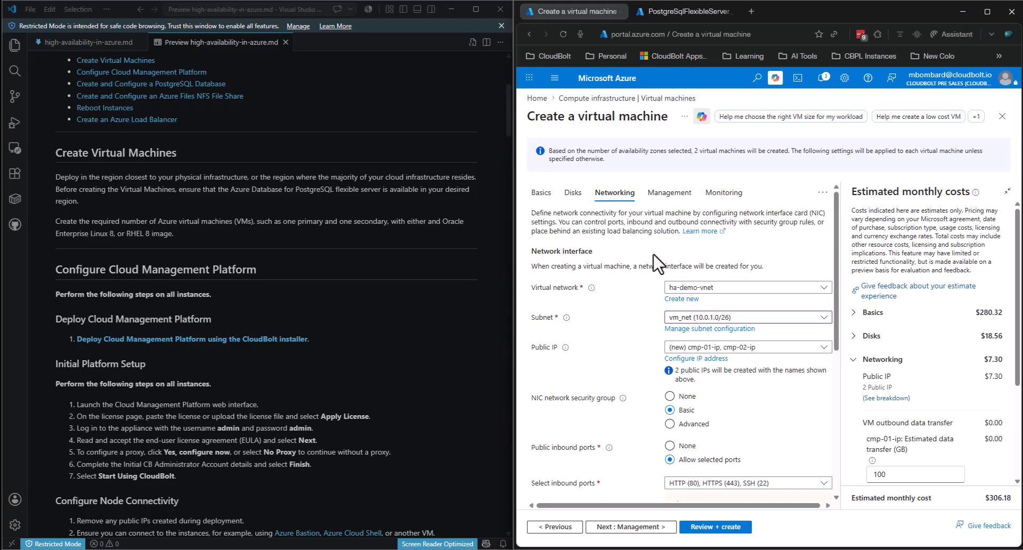
{"action": "scroll", "coordinate": [661, 266], "scroll_direction": "down", "scroll_amount": 1}
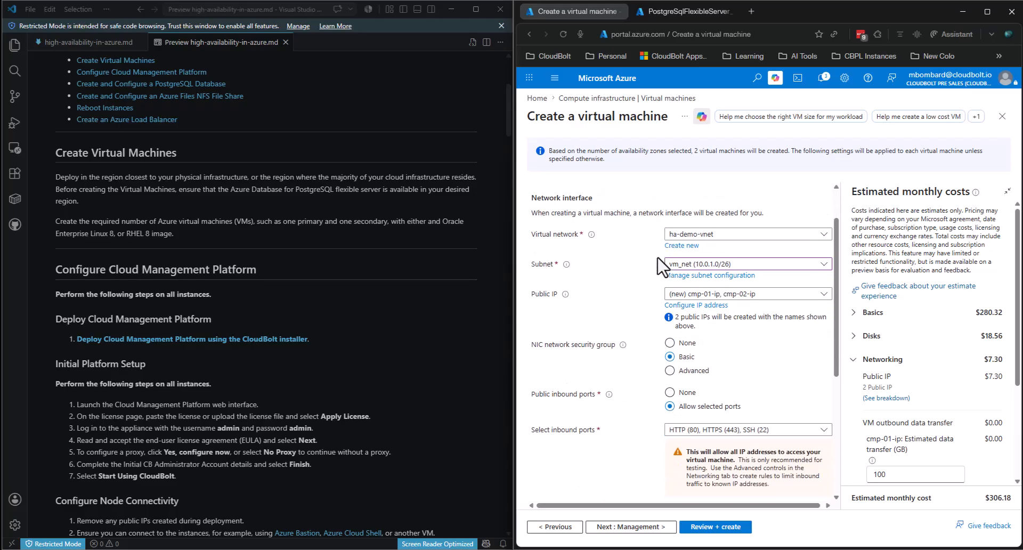
{"action": "scroll", "coordinate": [787, 395], "scroll_direction": "down", "scroll_amount": 4}
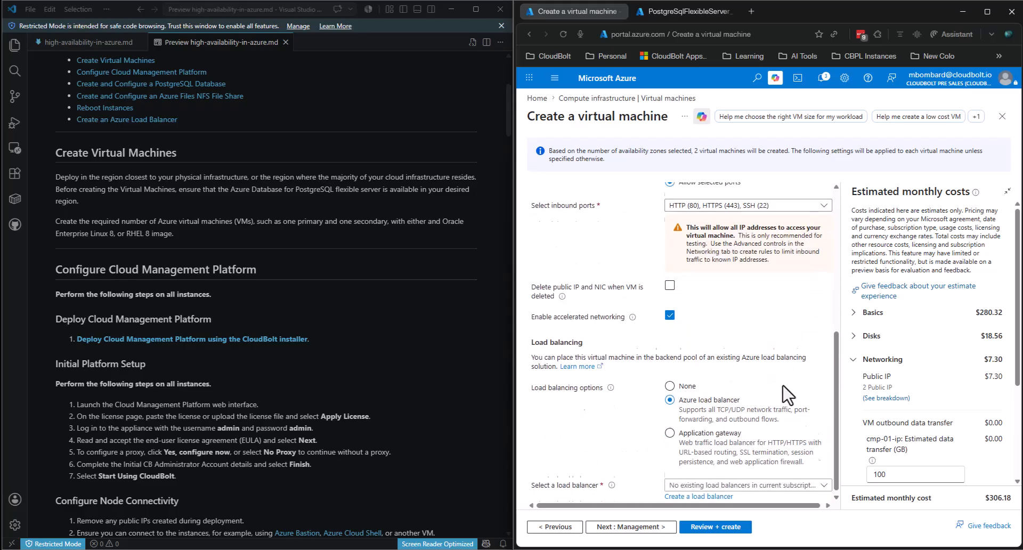
{"action": "left_click", "coordinate": [724, 528]}
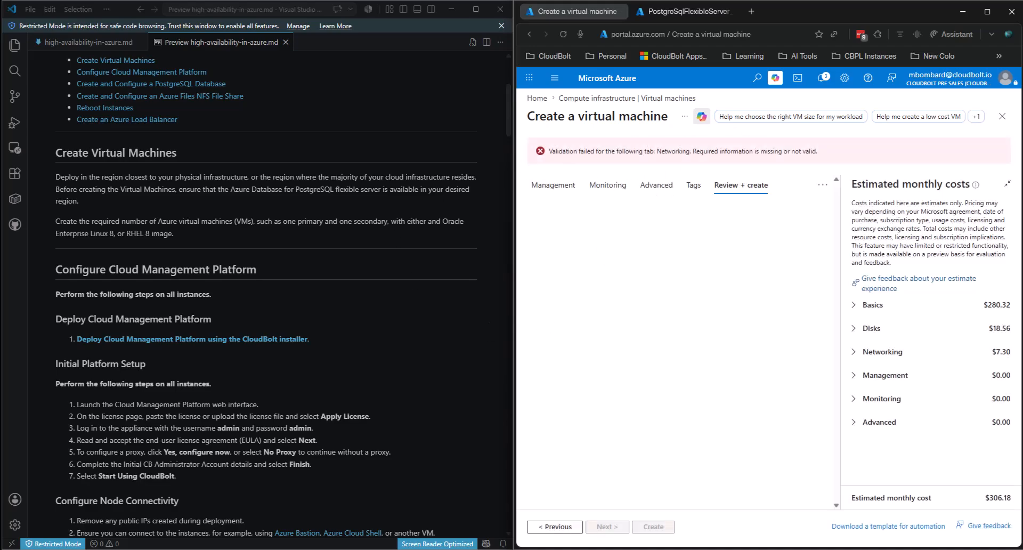
- Maximise the browser, return to Networking, and find the load balancer dropdown has no existing entries
{"action": "left_click", "coordinate": [987, 11]}
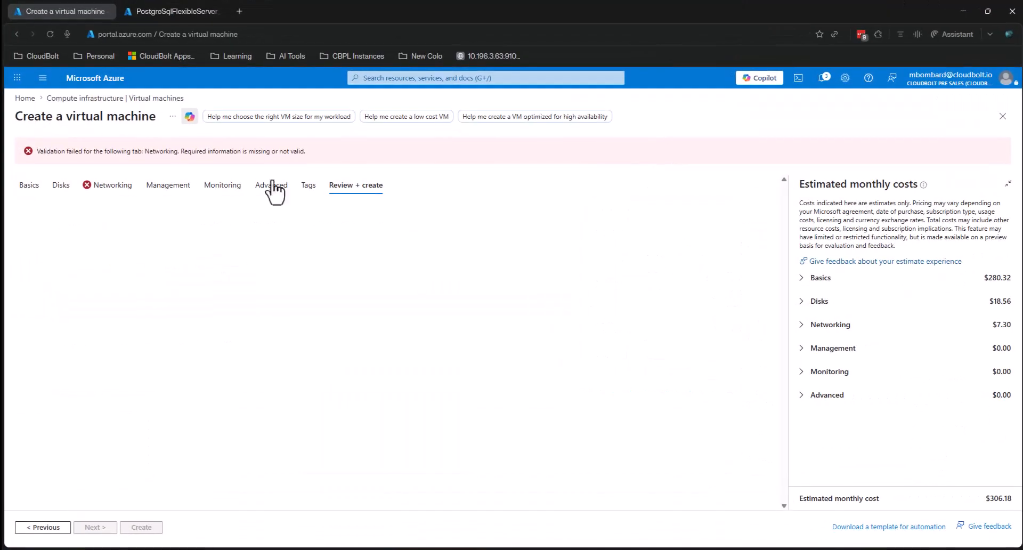
{"action": "left_click", "coordinate": [83, 189]}
{"action": "scroll", "coordinate": [527, 349], "scroll_direction": "down", "scroll_amount": 5}
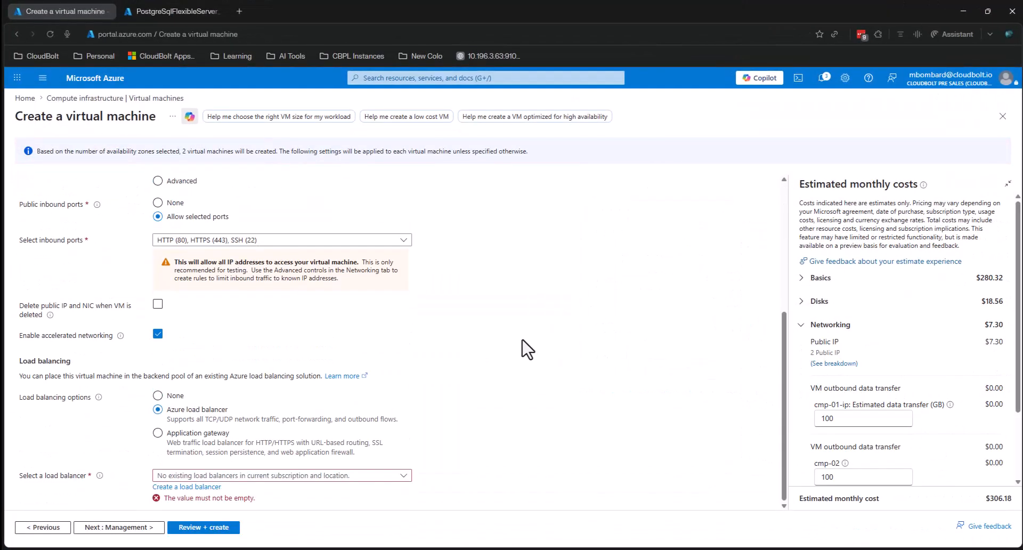
{"action": "left_click", "coordinate": [221, 477]}
{"action": "left_click", "coordinate": [462, 387]}
- Start a new load balancer and name it cmp-lb
{"action": "left_click", "coordinate": [199, 484]}
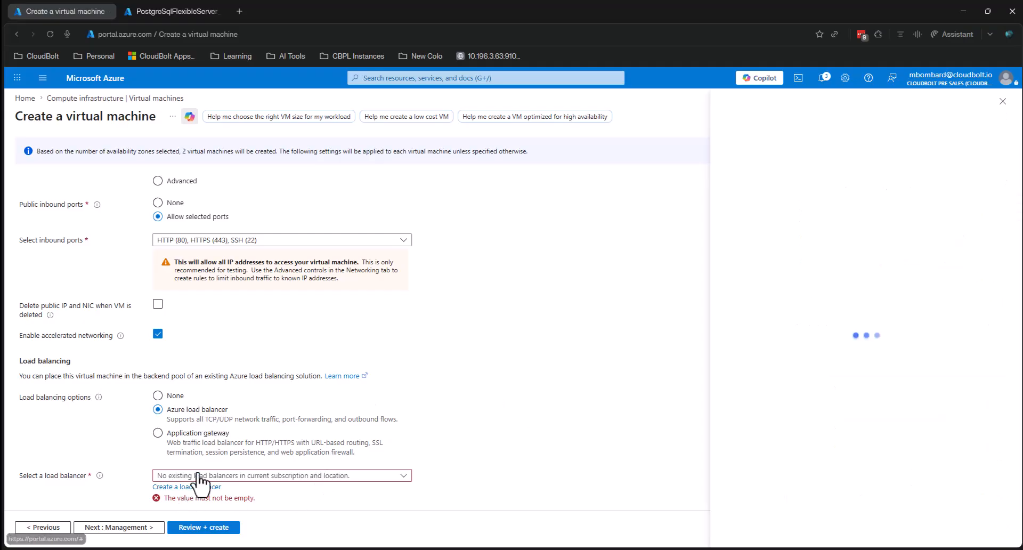
{"action": "left_click", "coordinate": [893, 186]}
{"action": "type", "text": "cmp-lb"}
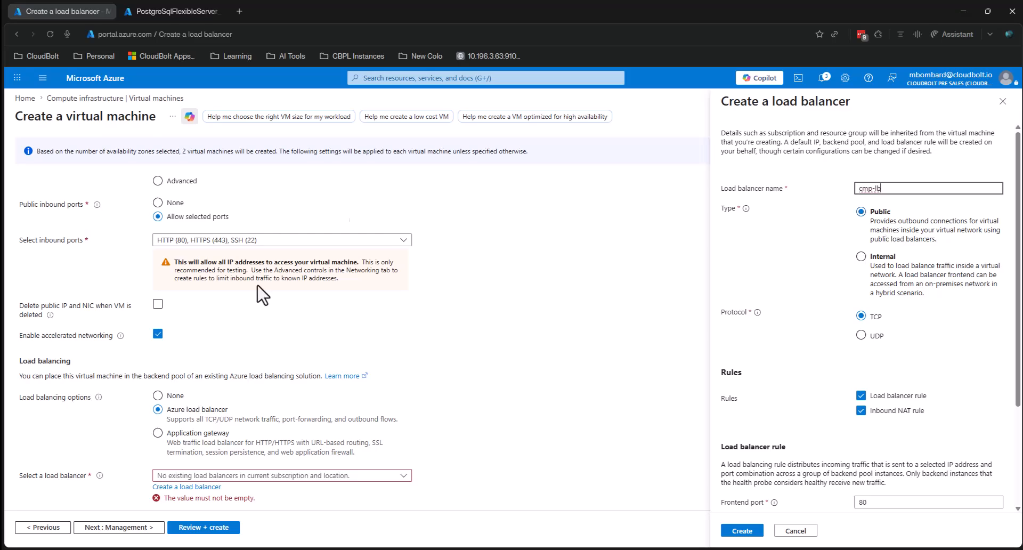
- Snap the browser to the right half and scroll the VS Code guide to the load balancer section
{"action": "left_click_drag", "start_coordinate": [596, 11], "coordinate": [1019, 98]}
{"action": "scroll", "coordinate": [213, 267], "scroll_direction": "down", "scroll_amount": 15}
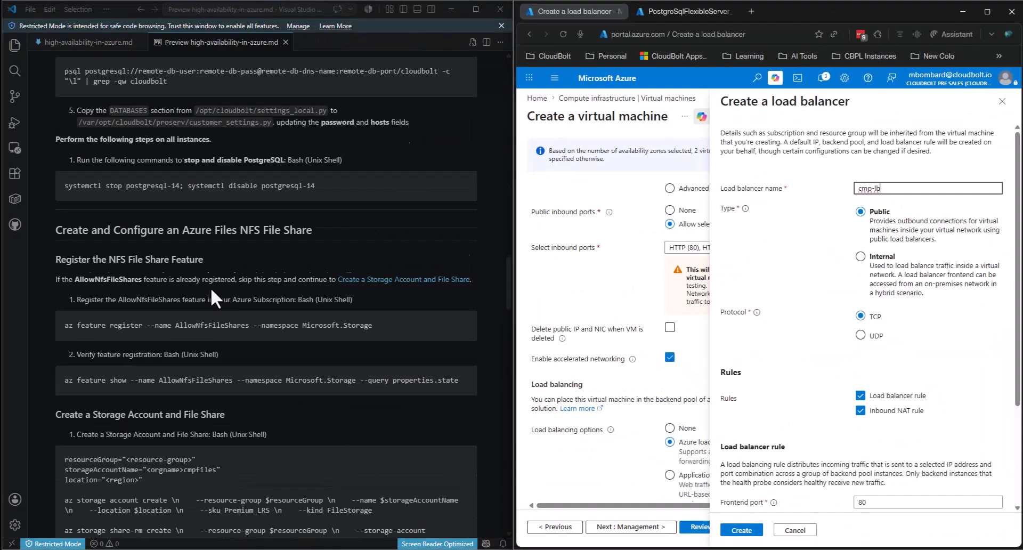
{"action": "scroll", "coordinate": [210, 288], "scroll_direction": "down", "scroll_amount": 15}
{"action": "scroll", "coordinate": [208, 188], "scroll_direction": "up", "scroll_amount": 5}
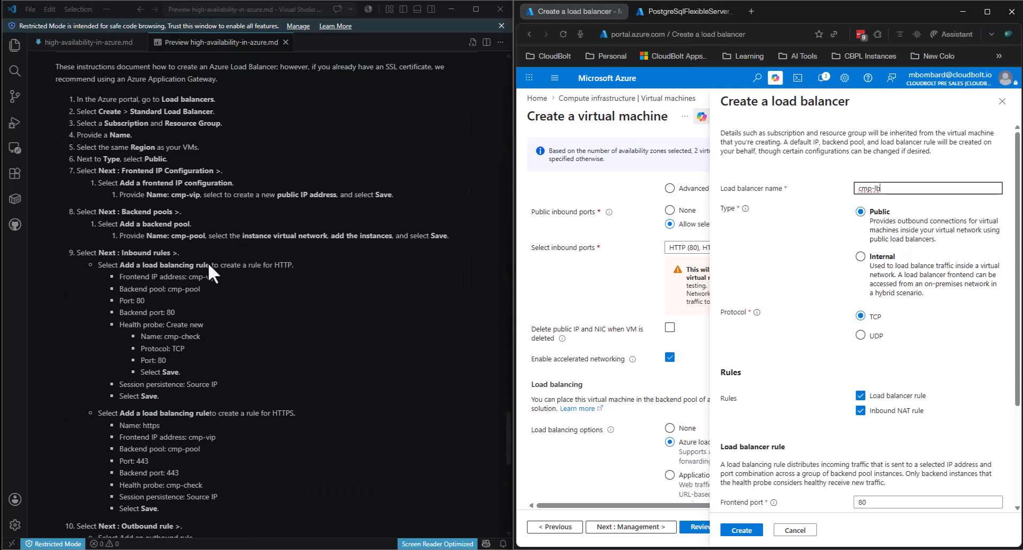
{"action": "scroll", "coordinate": [208, 188], "scroll_direction": "up", "scroll_amount": 1}
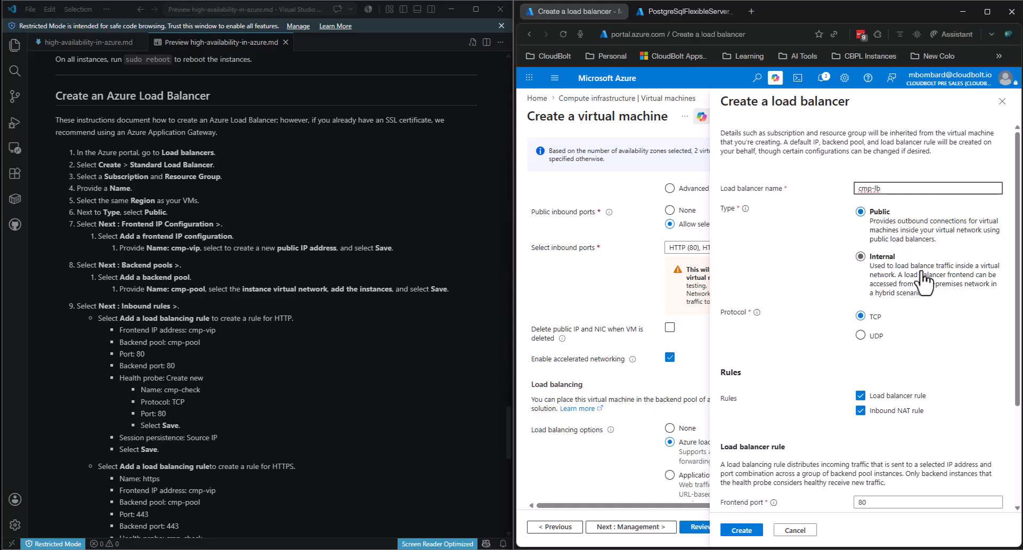
{"action": "scroll", "coordinate": [926, 280], "scroll_direction": "down", "scroll_amount": 2}
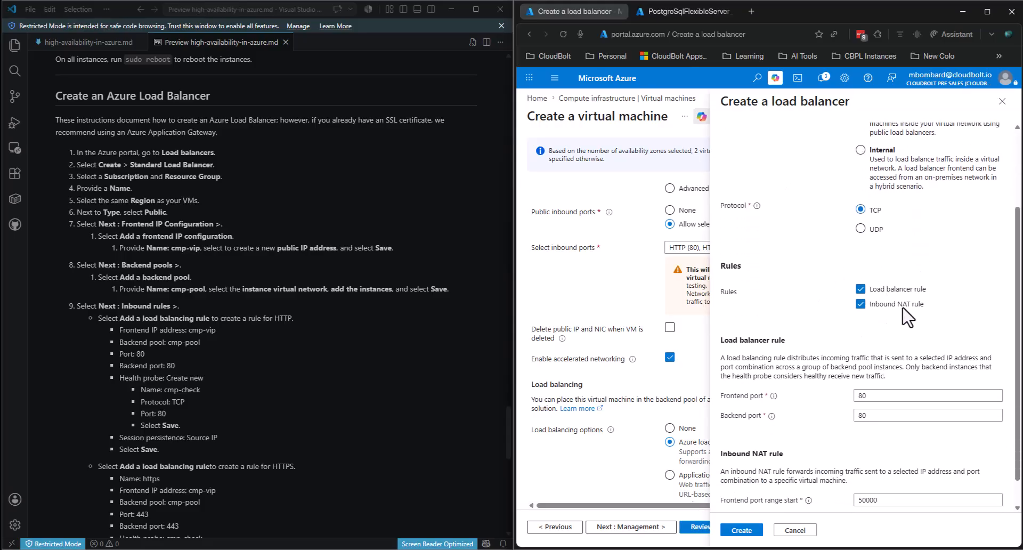
{"action": "scroll", "coordinate": [831, 320], "scroll_direction": "down", "scroll_amount": 1}
- Set both the Frontend port and Backend port of the cmp-lb rule to 443
{"action": "left_click", "coordinate": [863, 367]}
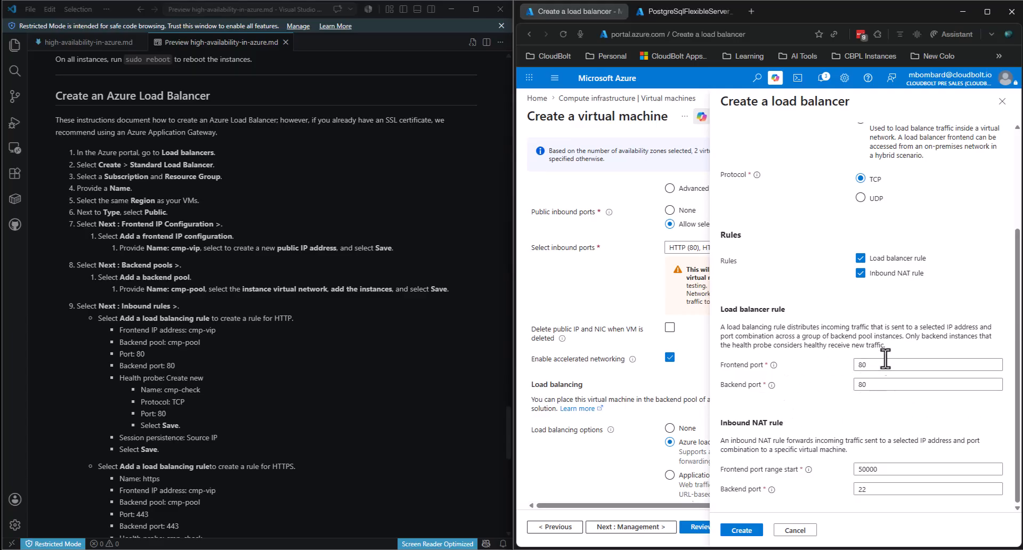
{"action": "double_click", "coordinate": [873, 366]}
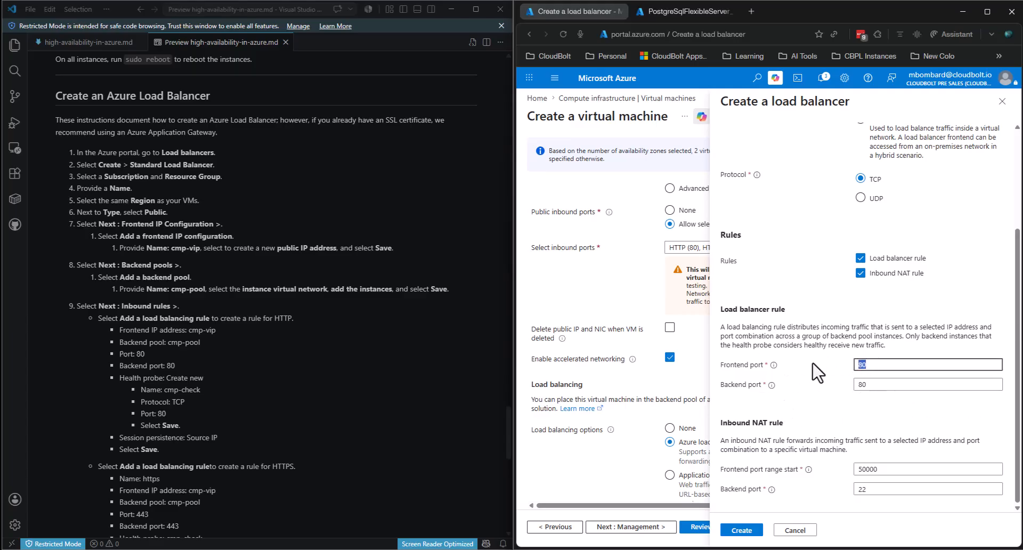
{"action": "scroll", "coordinate": [290, 446], "scroll_direction": "down", "scroll_amount": 2}
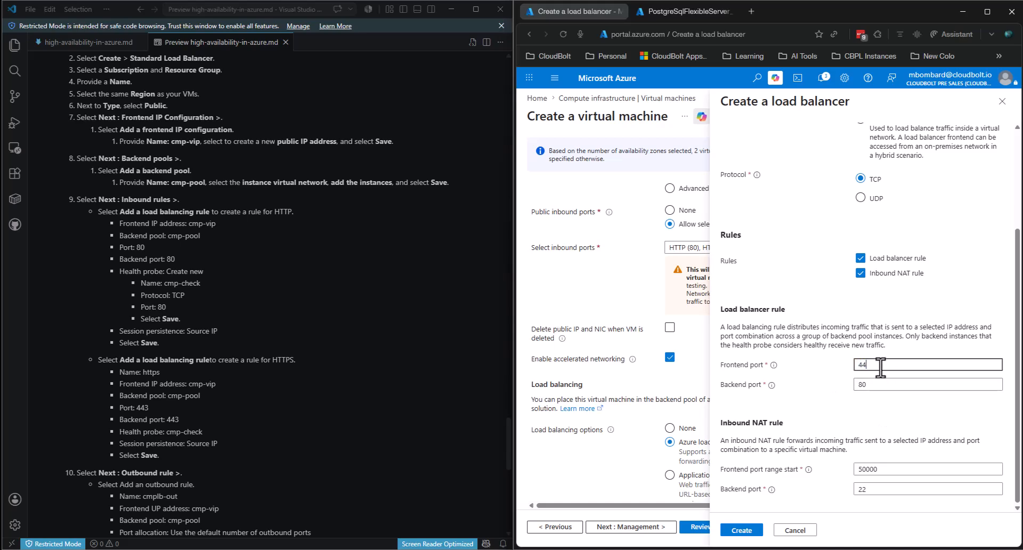
{"action": "left_click", "coordinate": [866, 385]}
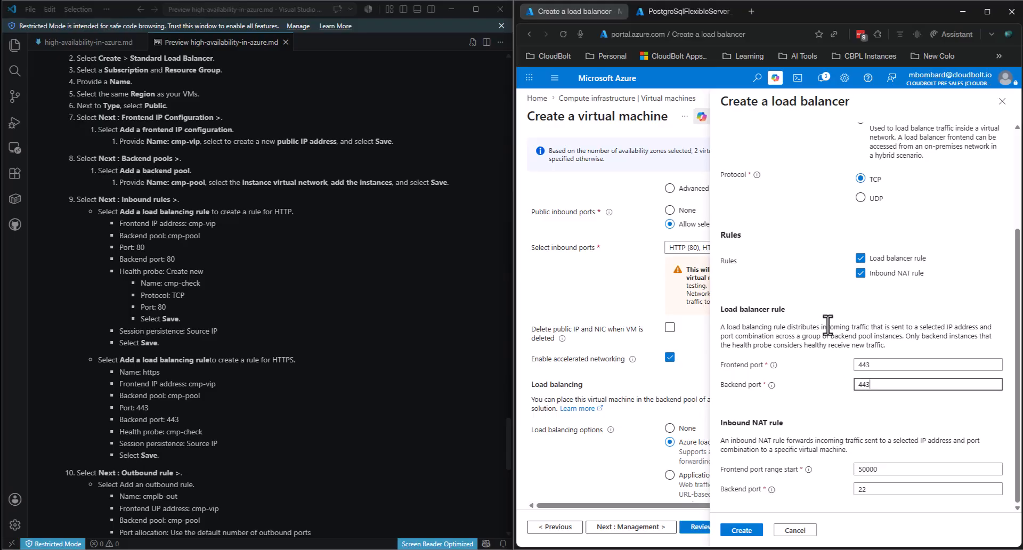
{"action": "scroll", "coordinate": [855, 320], "scroll_direction": "up", "scroll_amount": 1}
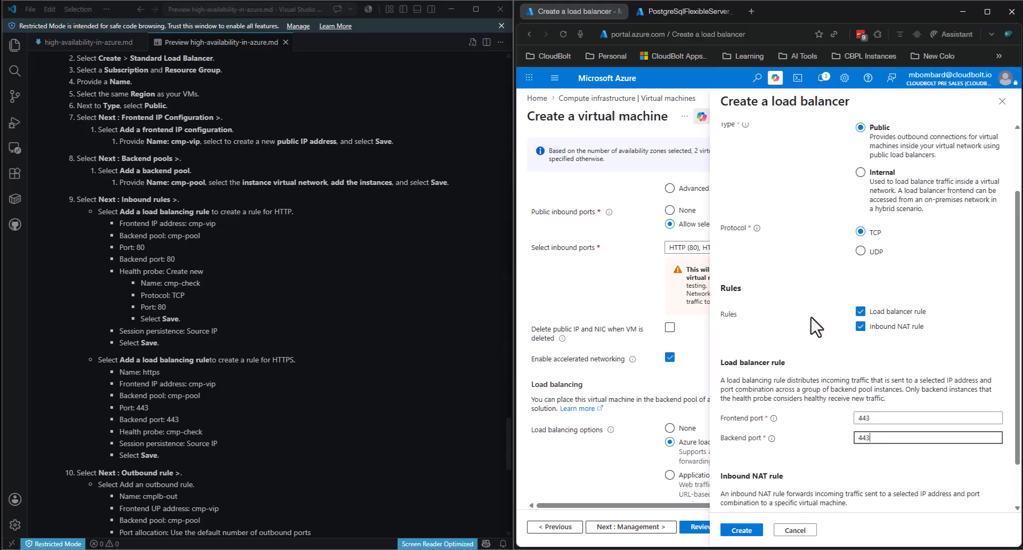
{"action": "scroll", "coordinate": [815, 326], "scroll_direction": "up", "scroll_amount": 2}
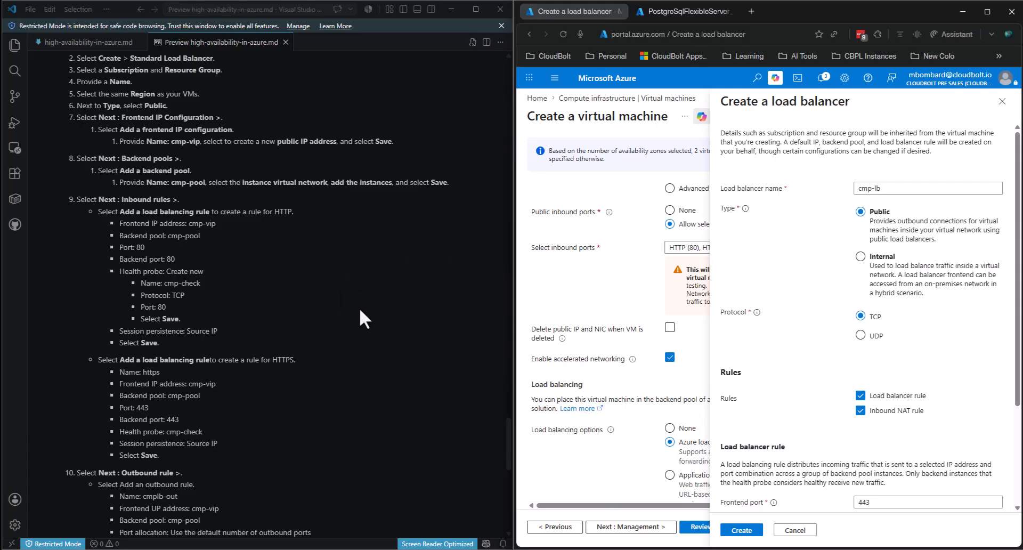
{"action": "scroll", "coordinate": [887, 314], "scroll_direction": "down", "scroll_amount": 3}
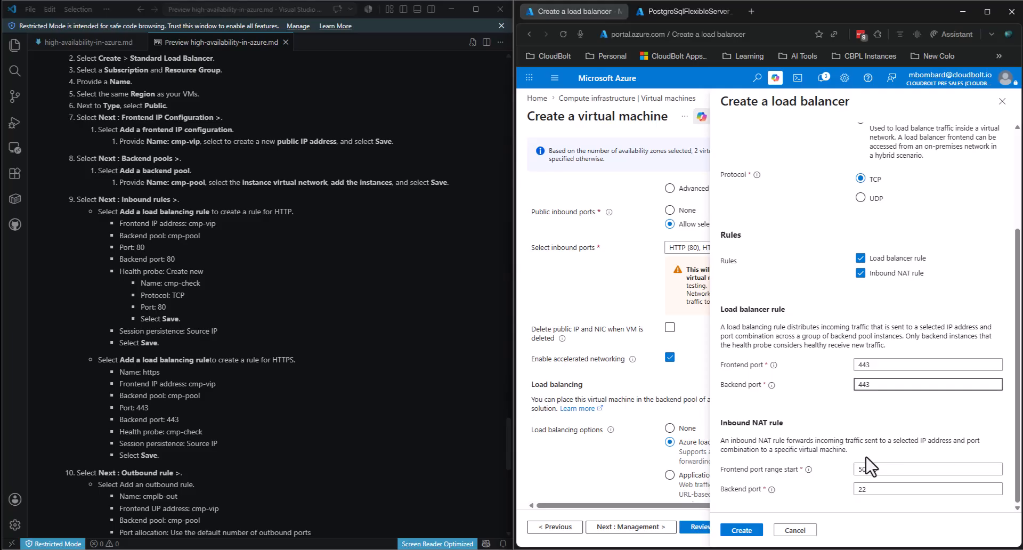
{"action": "left_click", "coordinate": [770, 430]}
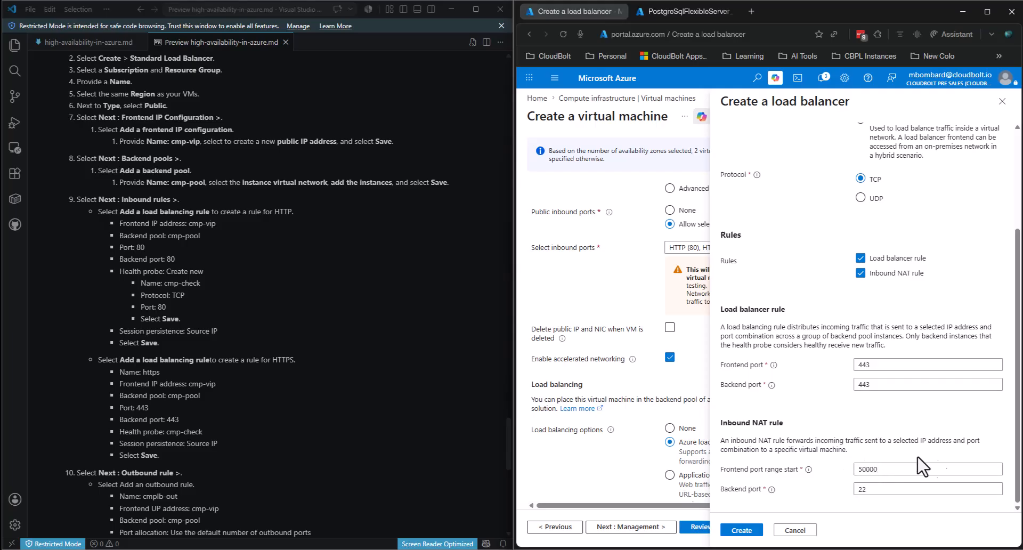
{"action": "mouse_move", "coordinate": [771, 490]}
{"action": "scroll", "coordinate": [812, 427], "scroll_direction": "down", "scroll_amount": 2}
{"action": "scroll", "coordinate": [813, 427], "scroll_direction": "up", "scroll_amount": 5}
{"action": "scroll", "coordinate": [812, 427], "scroll_direction": "up", "scroll_amount": 1}
{"action": "scroll", "coordinate": [805, 404], "scroll_direction": "up", "scroll_amount": 3}
{"action": "scroll", "coordinate": [805, 404], "scroll_direction": "down", "scroll_amount": 3}
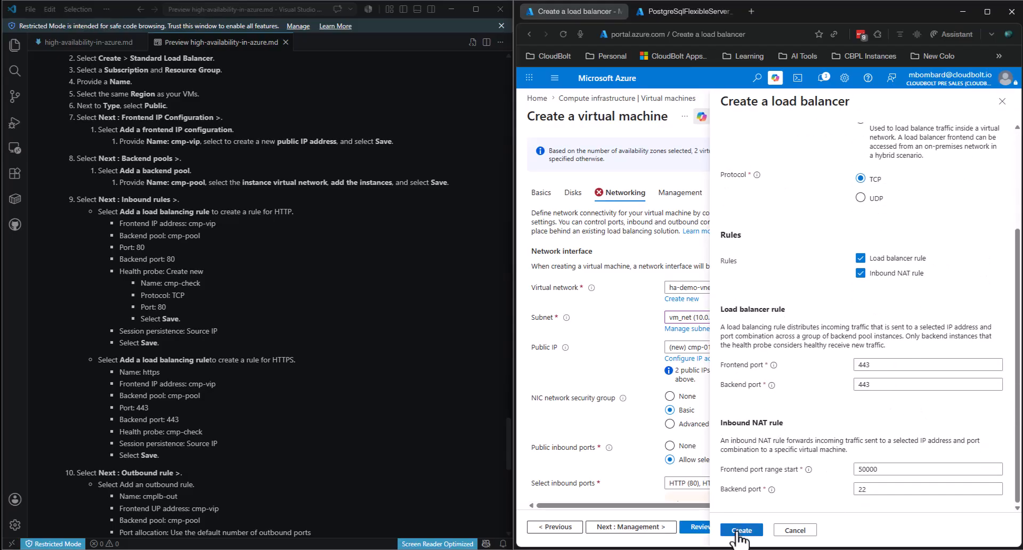
- Create cmp-lb, pass validation at 0.3840 USD/hr, and submit the two Standard D4as v4 VMs
{"action": "left_click", "coordinate": [739, 533]}
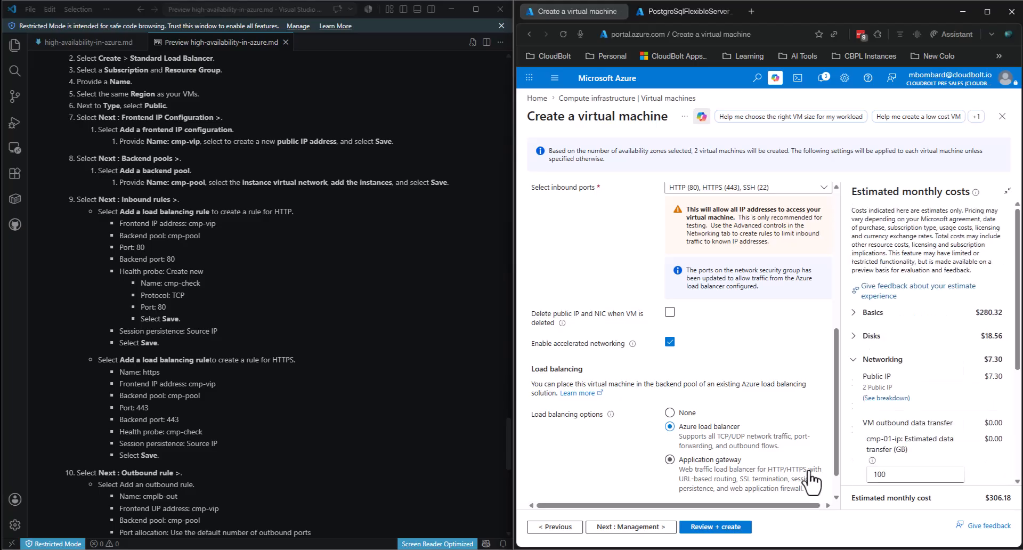
{"action": "scroll", "coordinate": [825, 396], "scroll_direction": "up", "scroll_amount": 5}
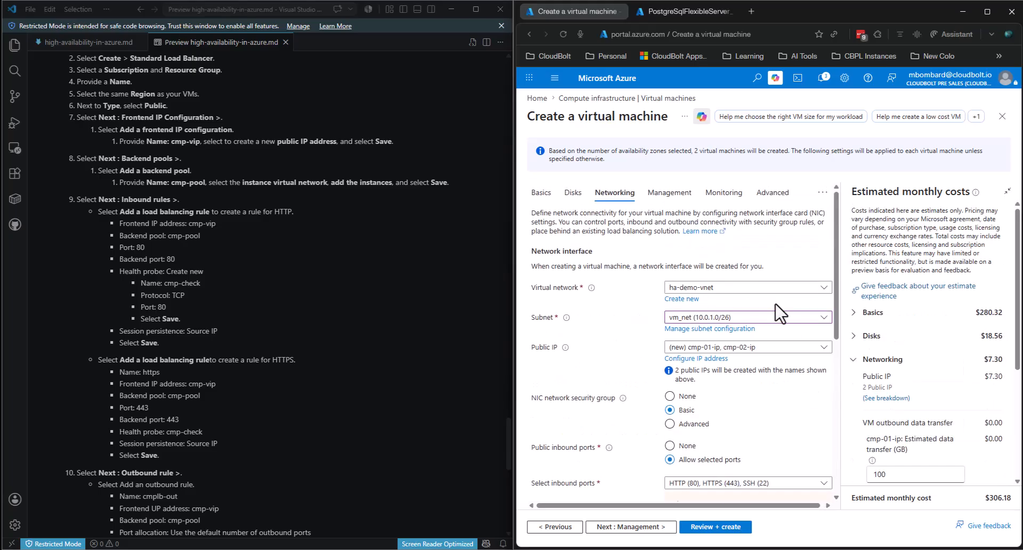
{"action": "left_click", "coordinate": [715, 526]}
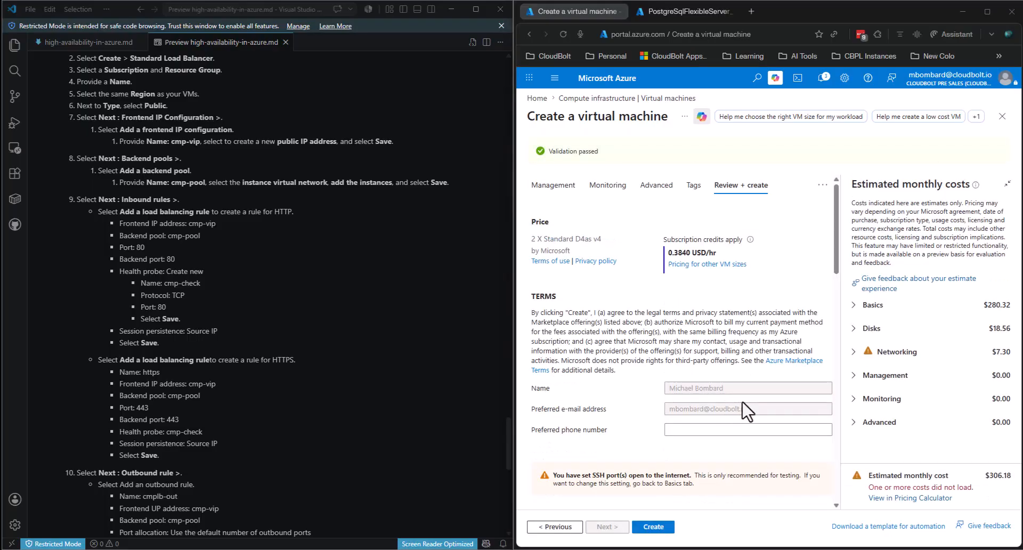
{"action": "left_click", "coordinate": [656, 527]}
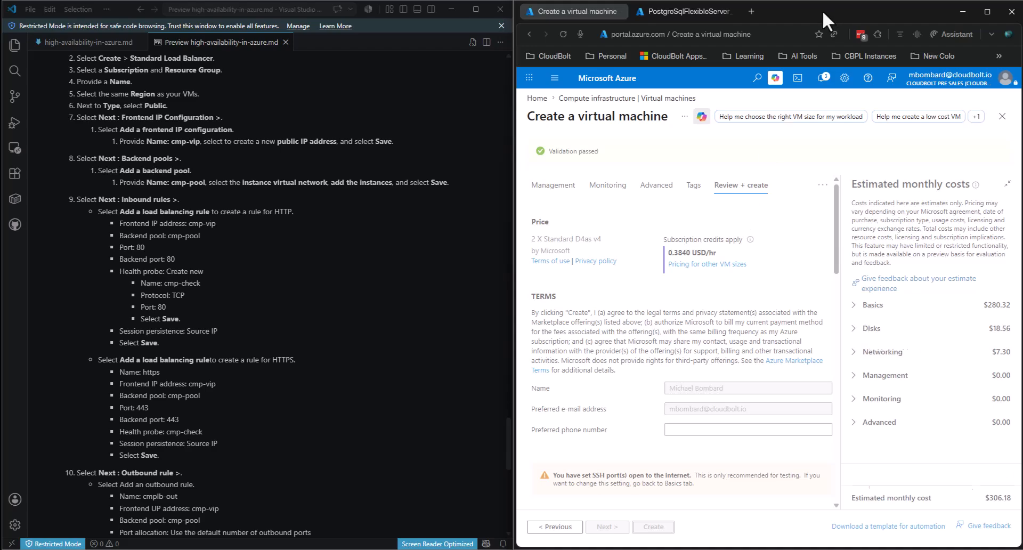
- Check both deployments: VM resources cmp-01, cmp-02 and cmp-lb done, PostgreSQL refreshed and still deploying
{"action": "left_click", "coordinate": [689, 8]}
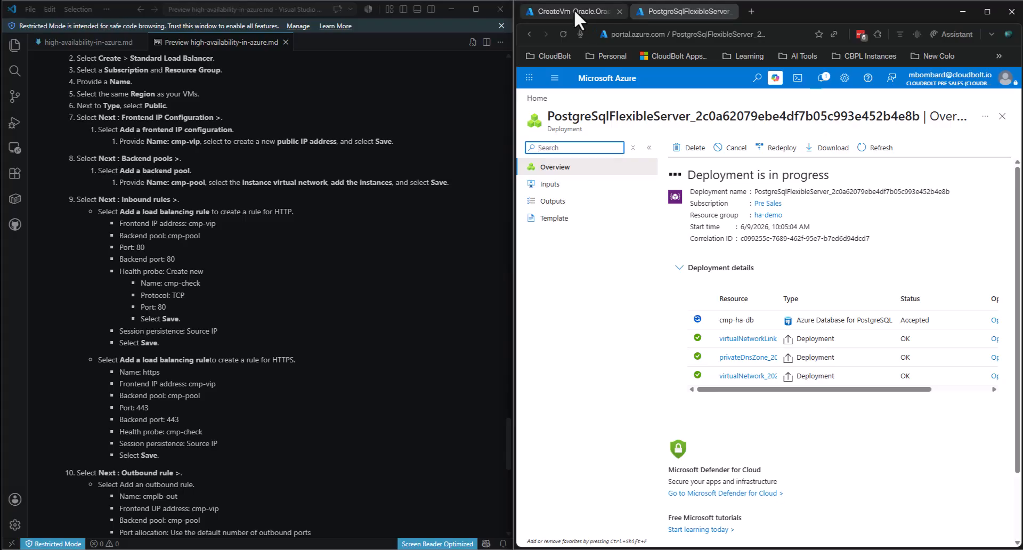
{"action": "left_click", "coordinate": [574, 10]}
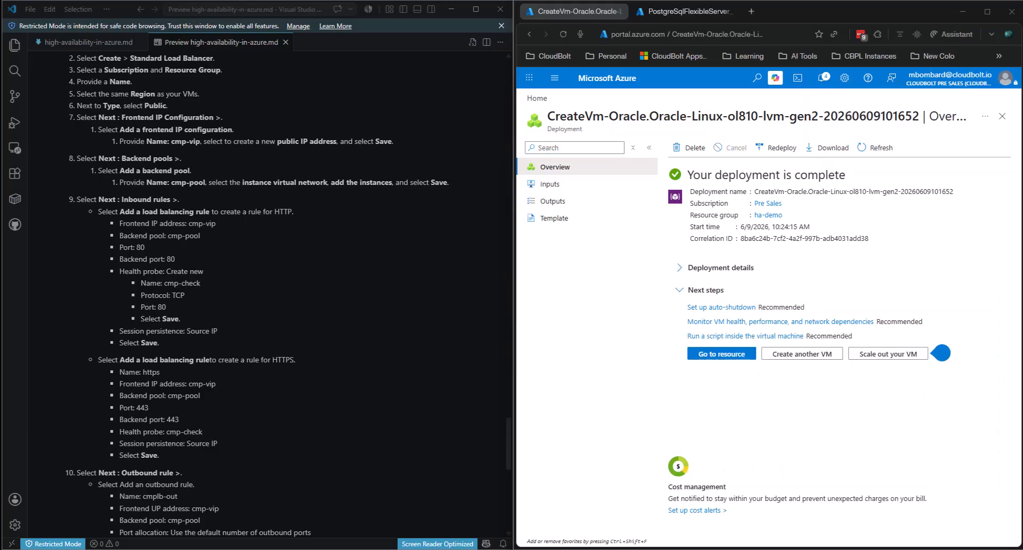
{"action": "left_click", "coordinate": [679, 268]}
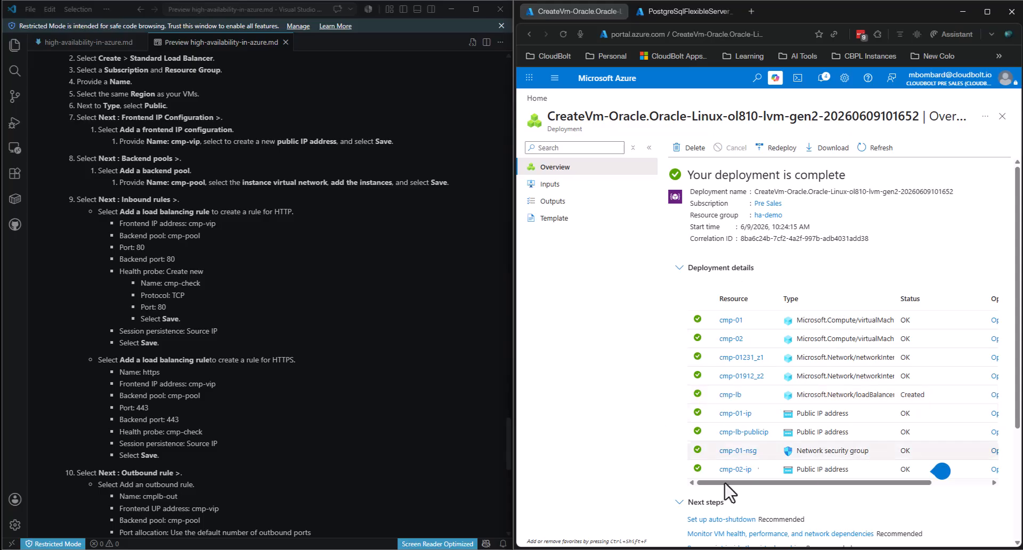
{"action": "left_click", "coordinate": [675, 8]}
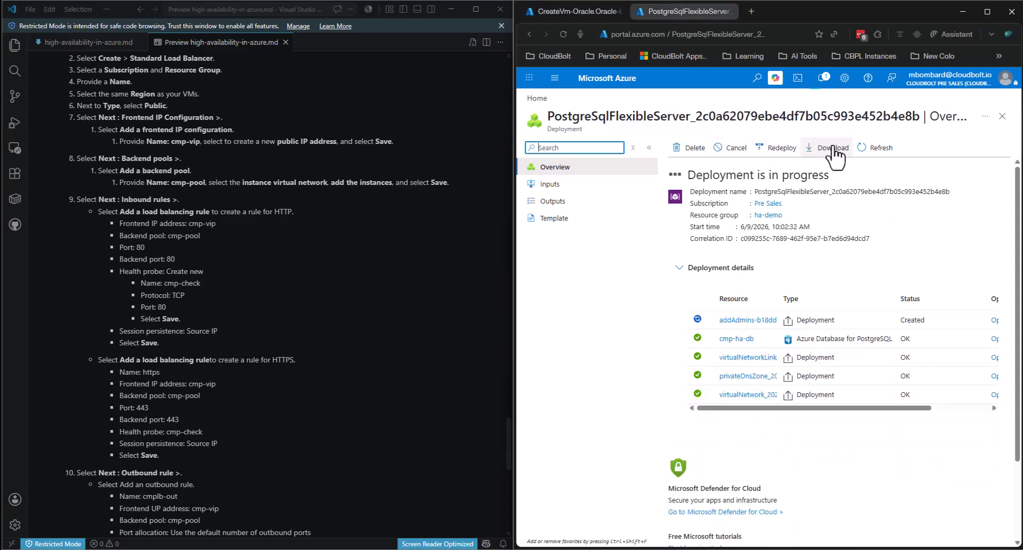
{"action": "left_click", "coordinate": [876, 149]}
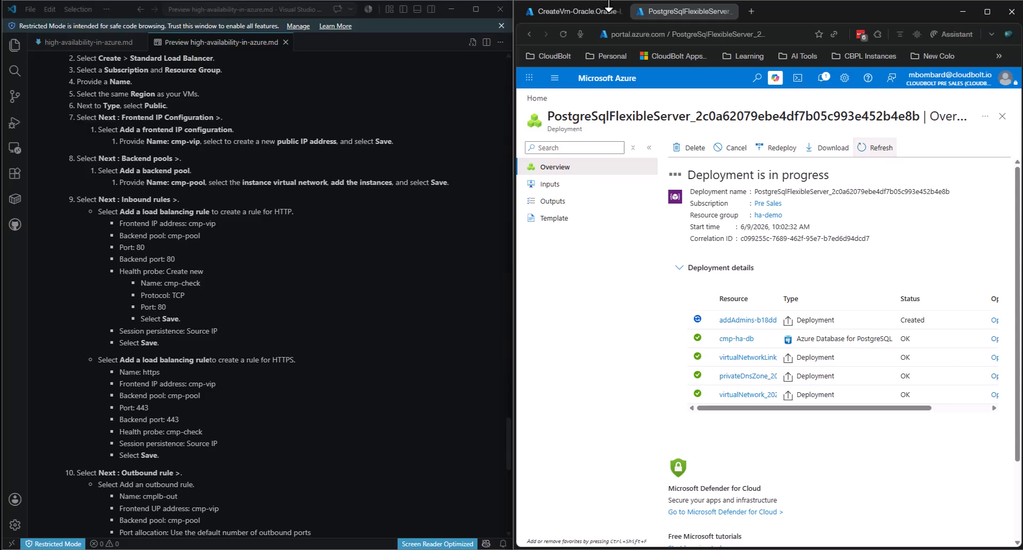
{"action": "left_click", "coordinate": [576, 15]}
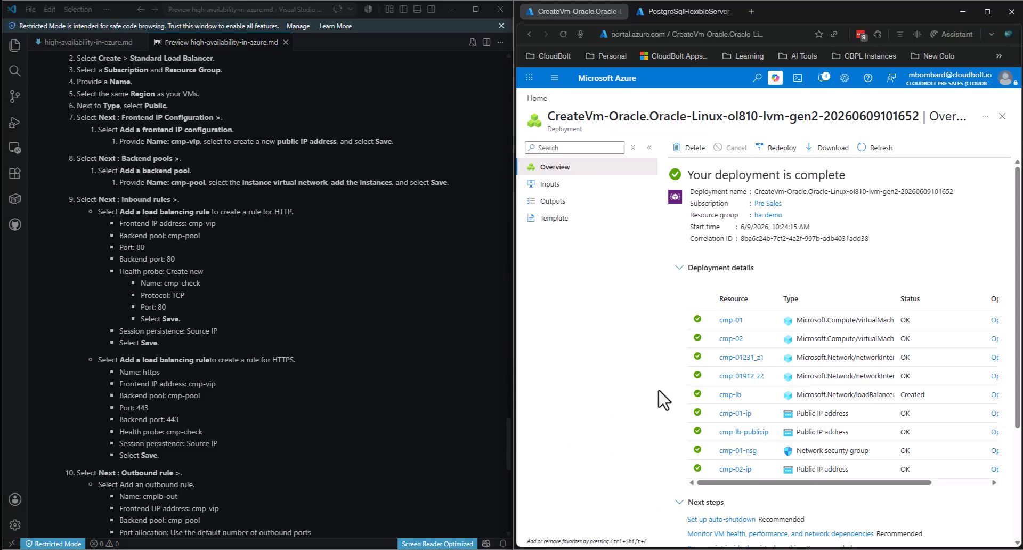
- Open cmp-01 and cmp-02 in their own tabs, with cmp-01's tab placed first
{"action": "middle_click", "coordinate": [735, 320]}
{"action": "middle_click", "coordinate": [731, 338]}
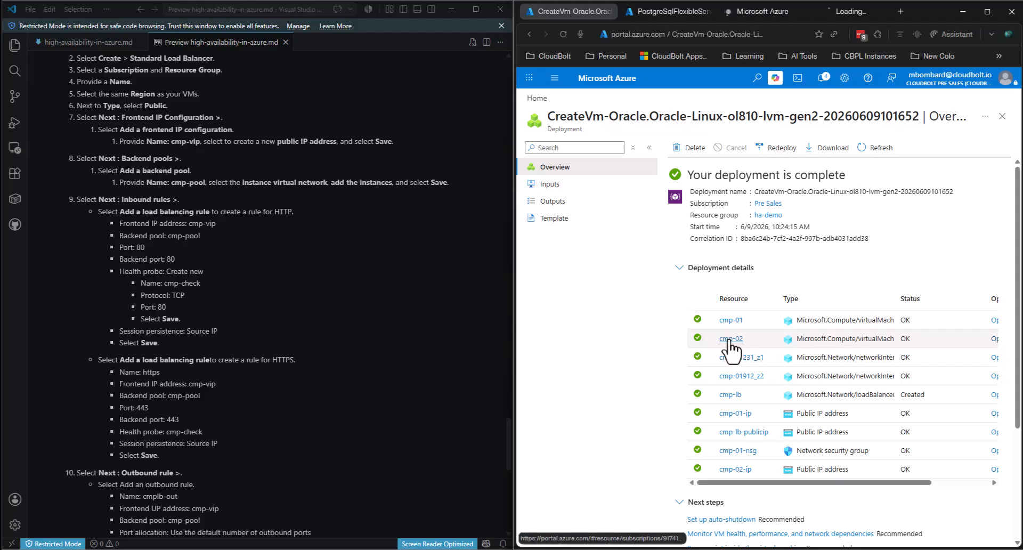
{"action": "left_click", "coordinate": [775, 12]}
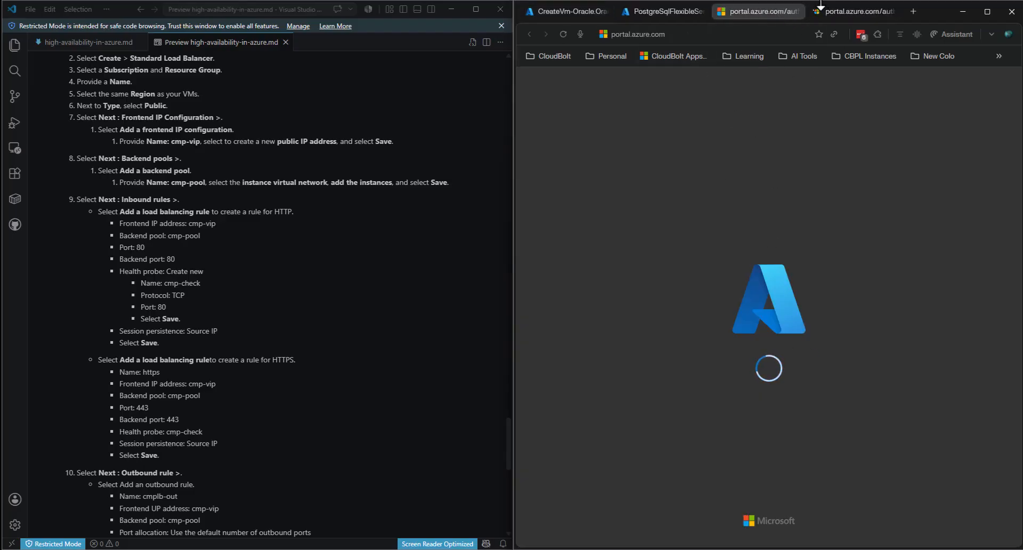
{"action": "left_click_drag", "start_coordinate": [851, 12], "coordinate": [748, 9]}
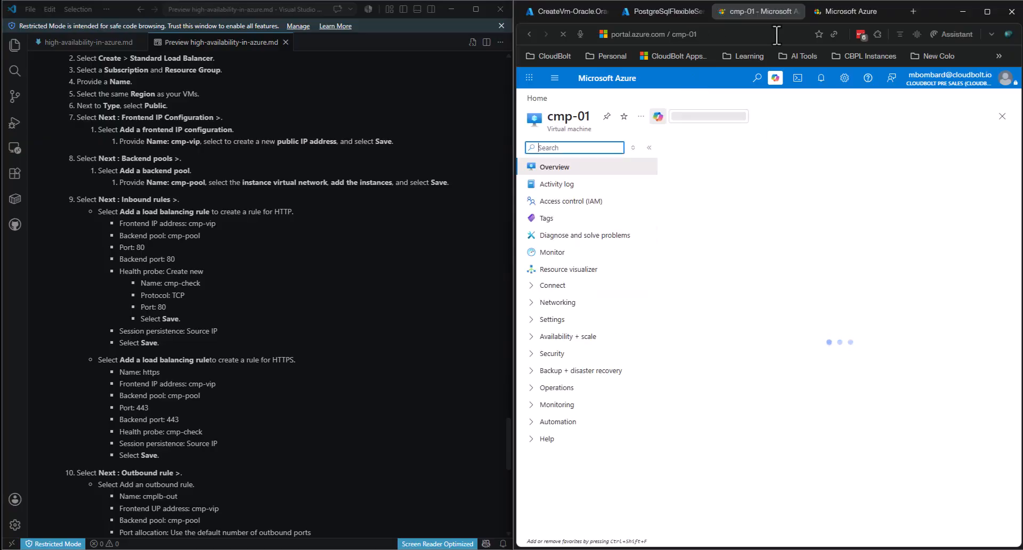
{"action": "scroll", "coordinate": [299, 342], "scroll_direction": "up", "scroll_amount": 20}
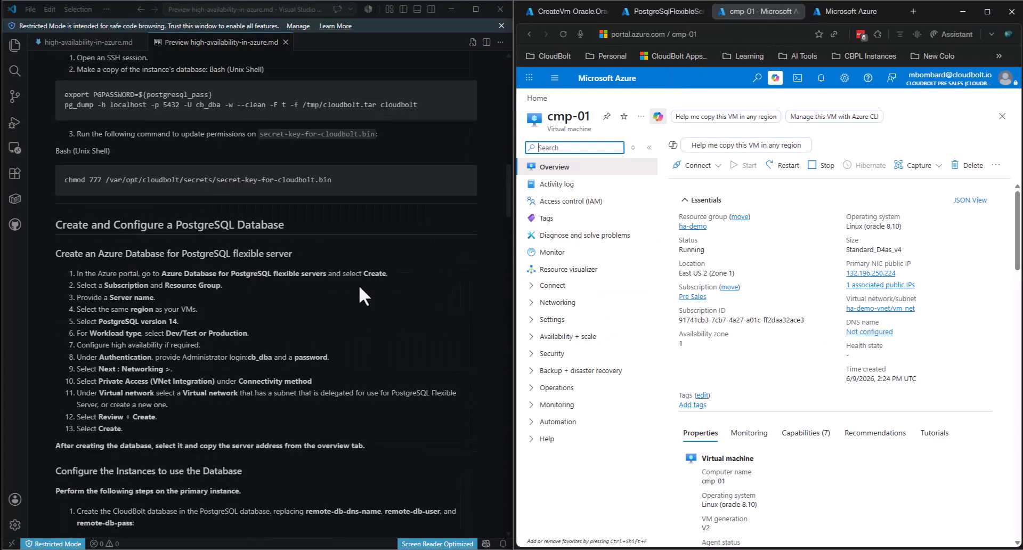
{"action": "scroll", "coordinate": [340, 293], "scroll_direction": "down", "scroll_amount": 10}
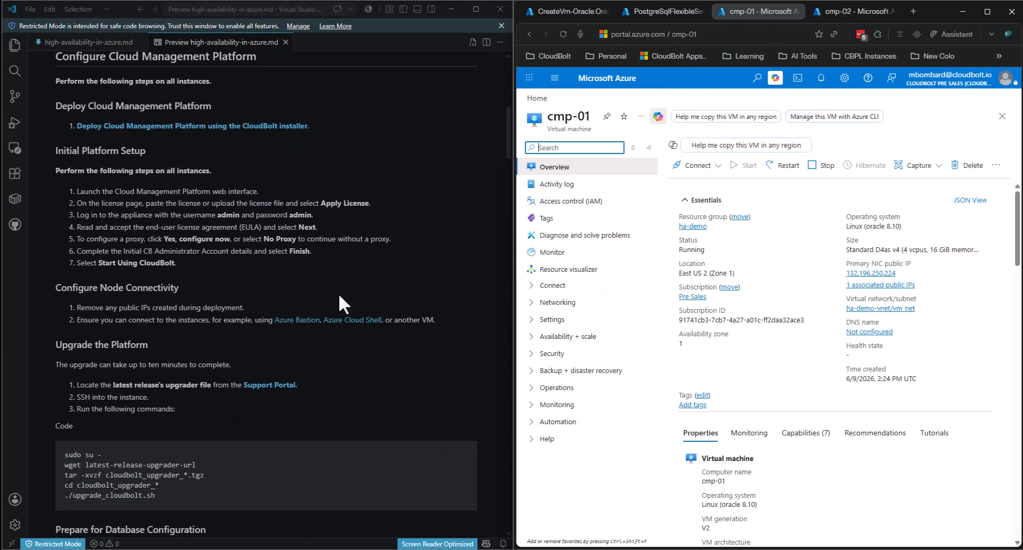
{"action": "scroll", "coordinate": [208, 165], "scroll_direction": "up", "scroll_amount": 10}
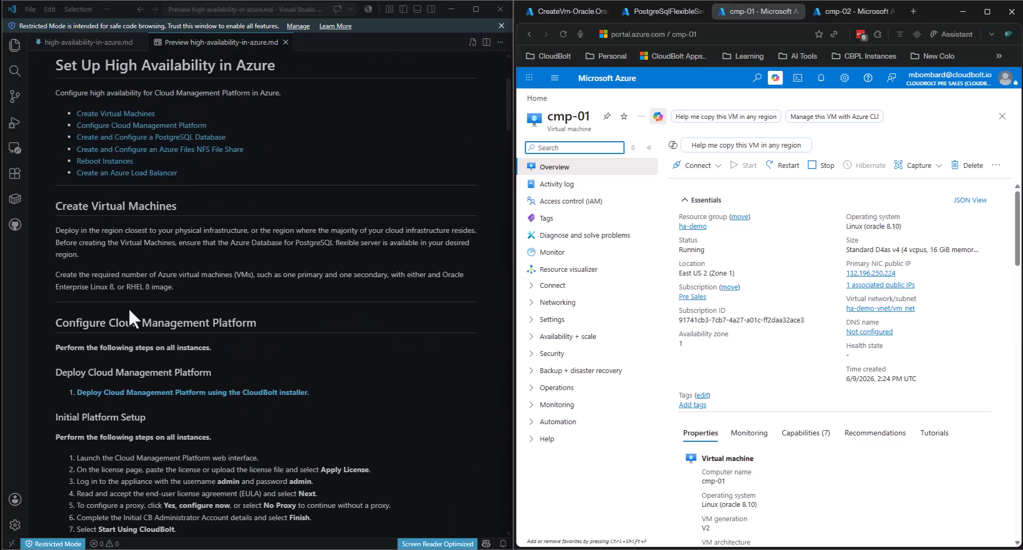
{"action": "scroll", "coordinate": [108, 300], "scroll_direction": "down", "scroll_amount": 5}
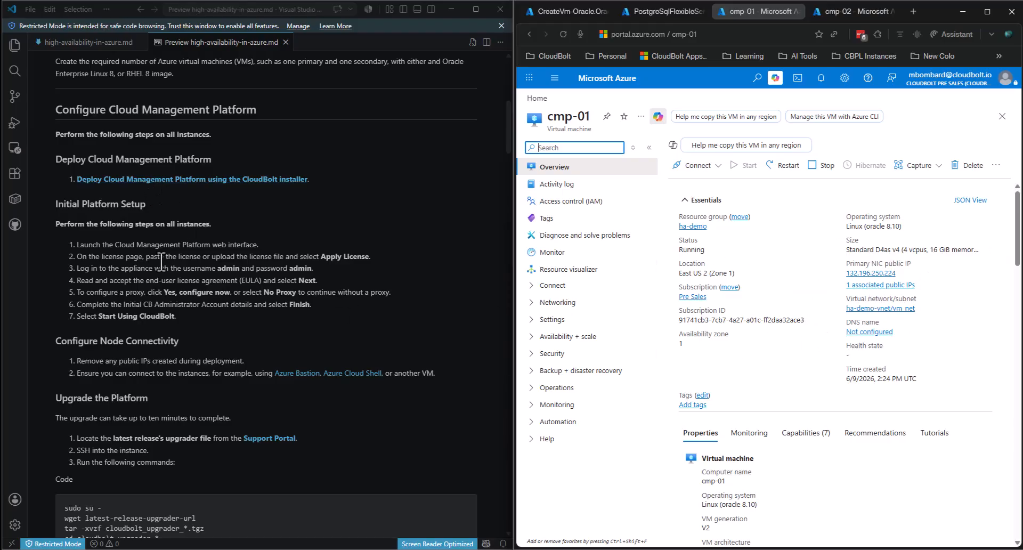
- Open the CloudBolt Deploy with Installer guide from the VS Code preview in the browser
{"action": "left_click", "coordinate": [219, 181]}
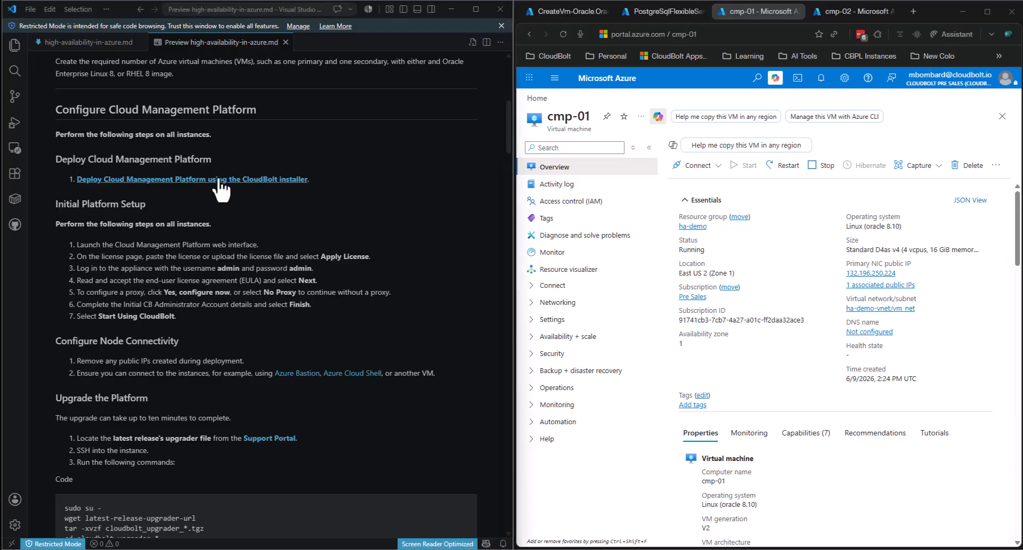
{"action": "left_click", "coordinate": [219, 181]}
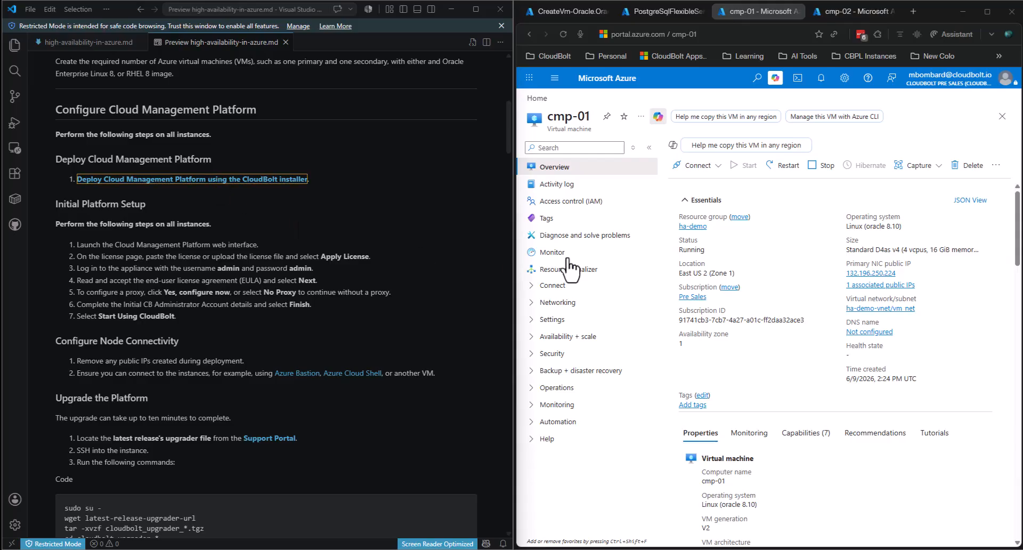
{"action": "left_click", "coordinate": [739, 280]}
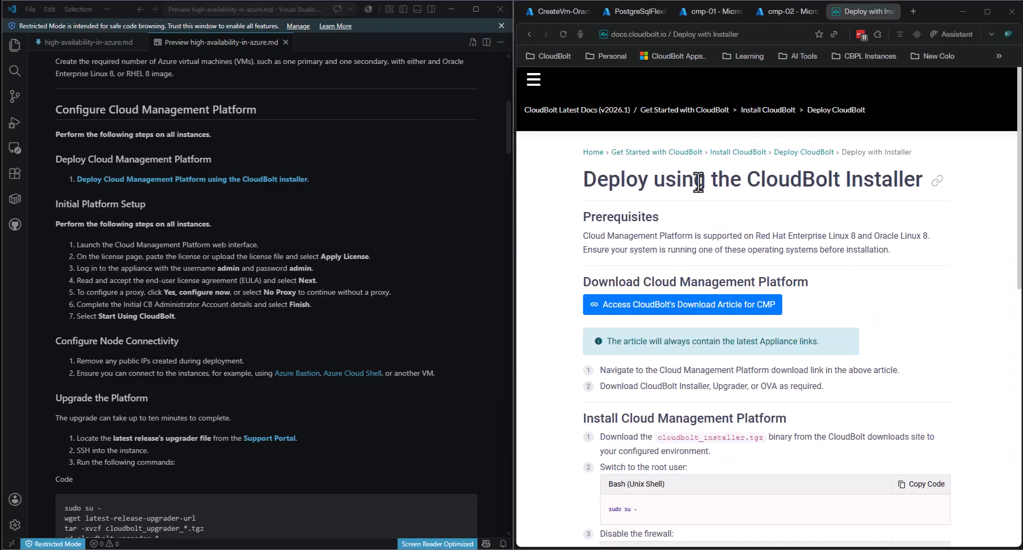
{"action": "scroll", "coordinate": [951, 336], "scroll_direction": "down", "scroll_amount": 2}
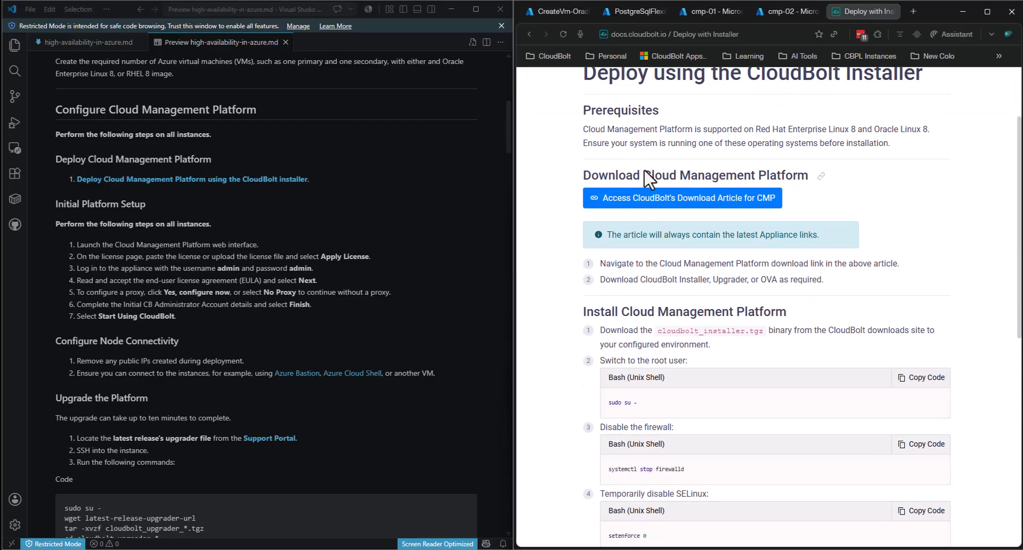
- Open CloudBolt's download article and copy the cloudbolt_installer_v2026.2.44.tgz link address
{"action": "left_click", "coordinate": [660, 207]}
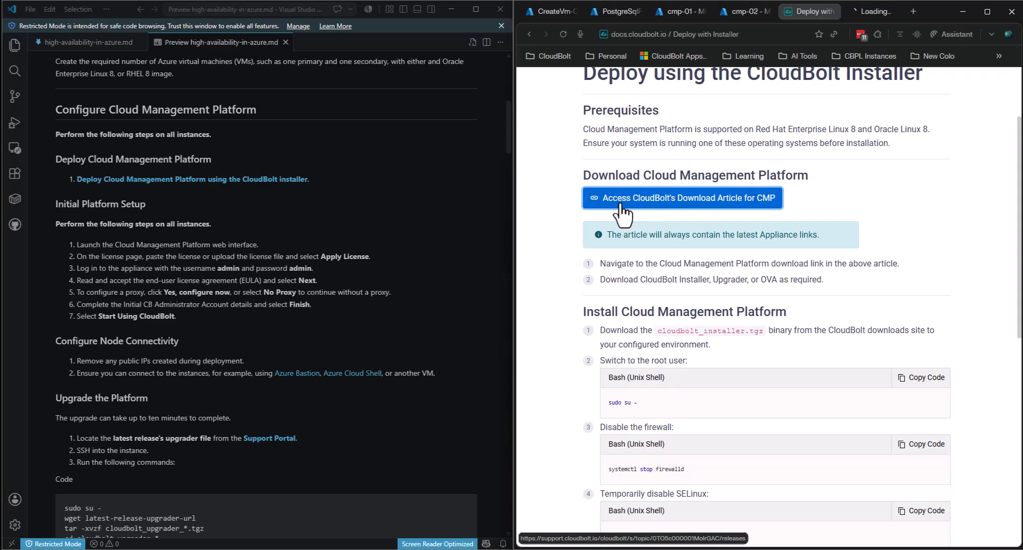
{"action": "left_click", "coordinate": [861, 7]}
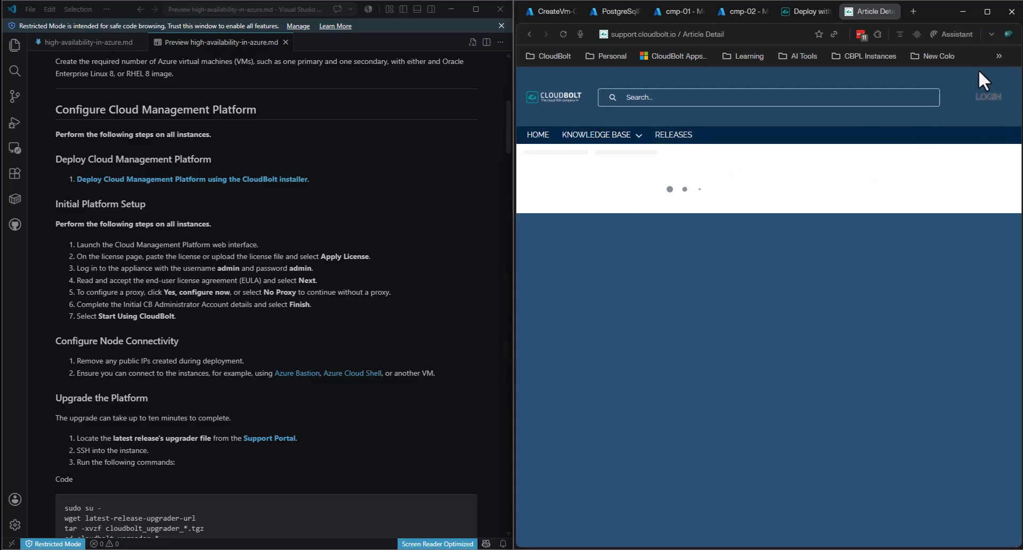
{"action": "scroll", "coordinate": [739, 374], "scroll_direction": "down", "scroll_amount": 4}
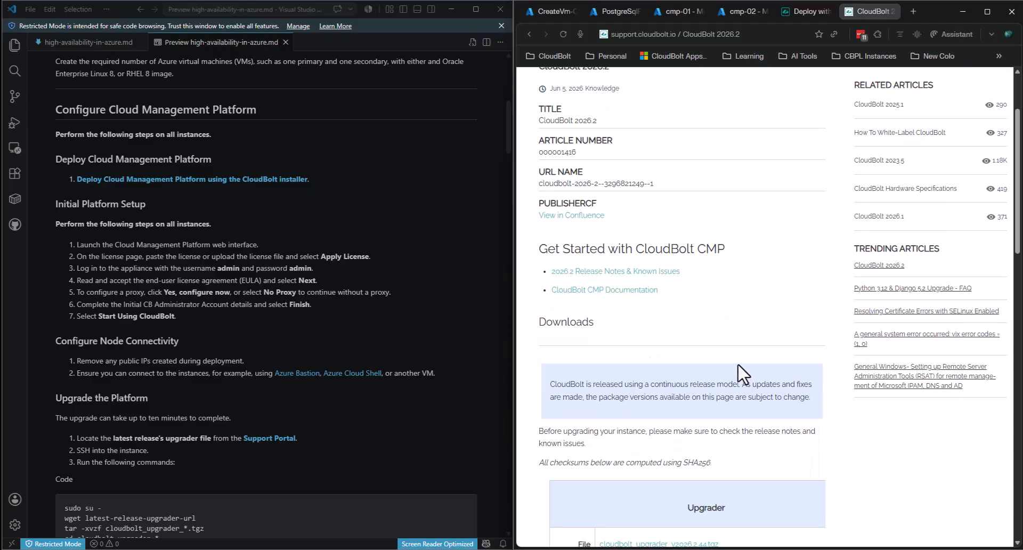
{"action": "scroll", "coordinate": [738, 363], "scroll_direction": "up", "scroll_amount": 4}
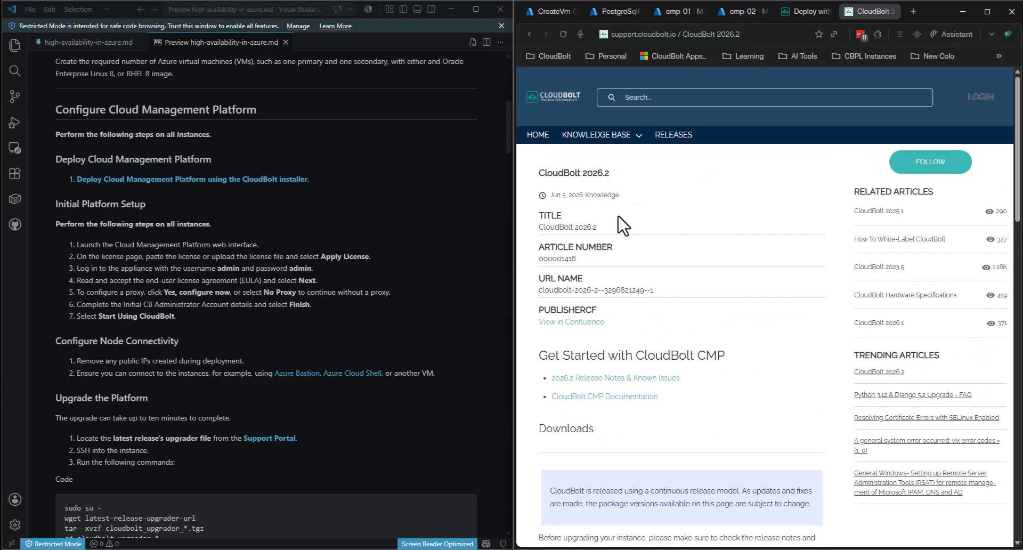
{"action": "scroll", "coordinate": [625, 248], "scroll_direction": "down", "scroll_amount": 8}
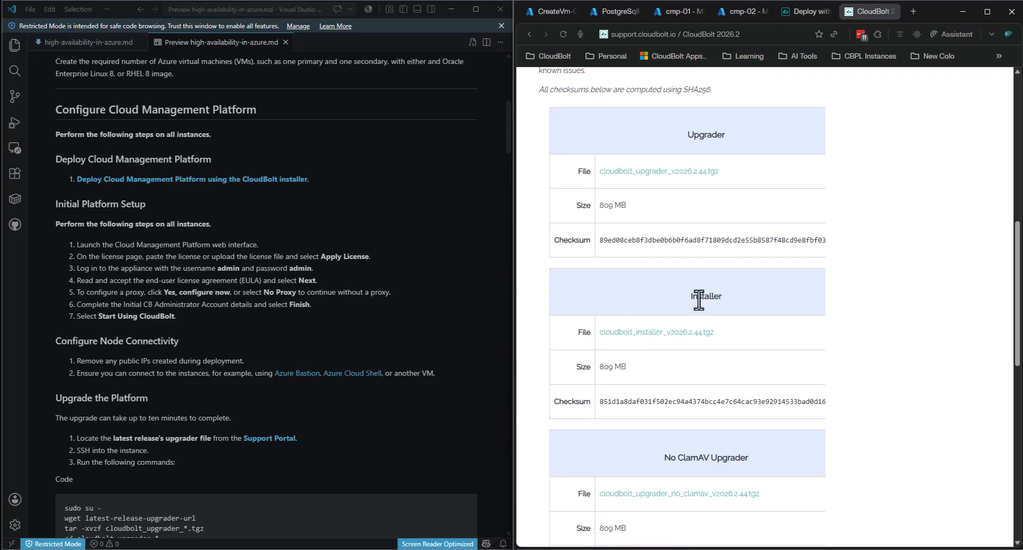
{"action": "right_click", "coordinate": [664, 335]}
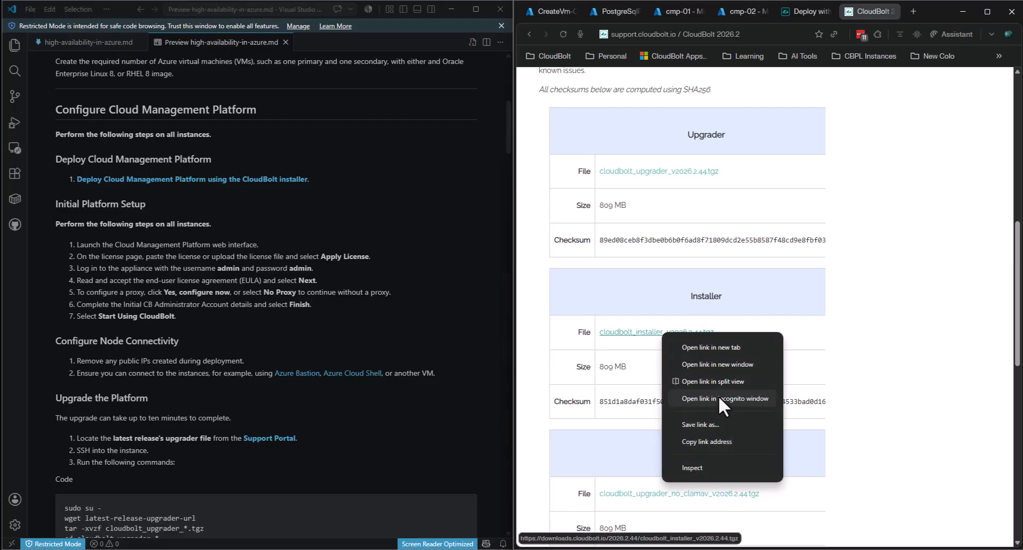
{"action": "left_click", "coordinate": [718, 441]}
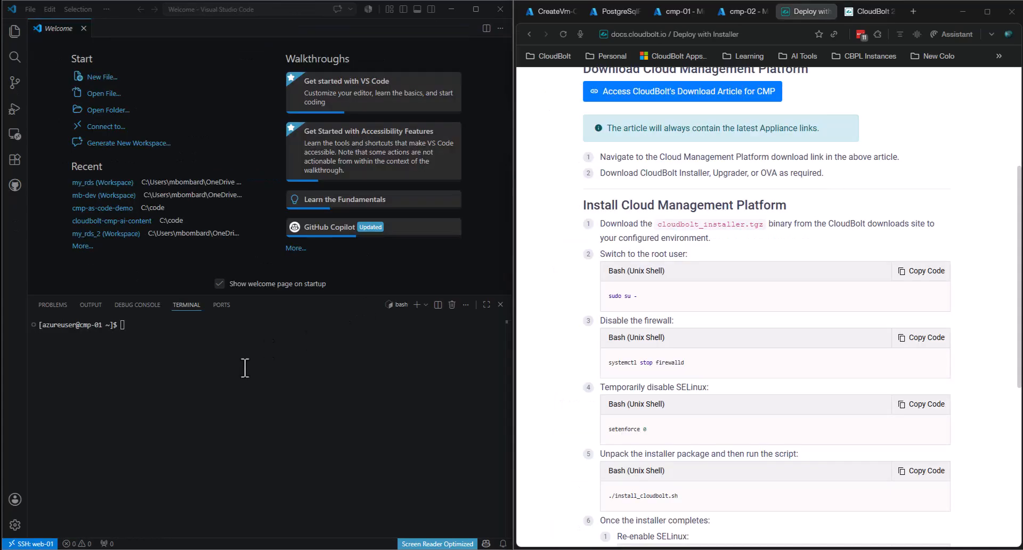
- Switch to root on cmp-01 with the guide's sudo su - command
{"action": "left_click", "coordinate": [921, 271]}
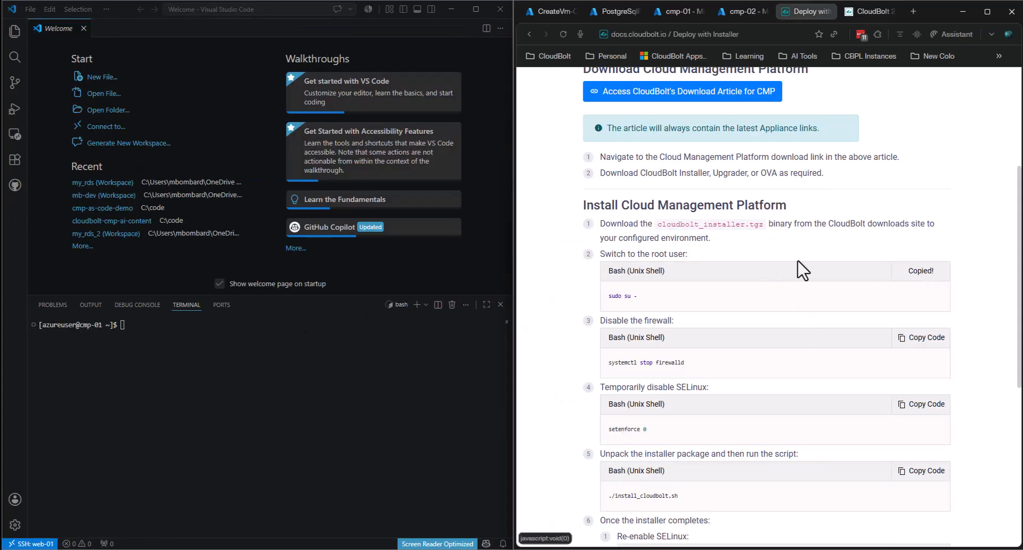
{"action": "left_click", "coordinate": [264, 367]}
{"action": "key", "text": "ctrl+v"}
{"action": "key", "text": "Return"}
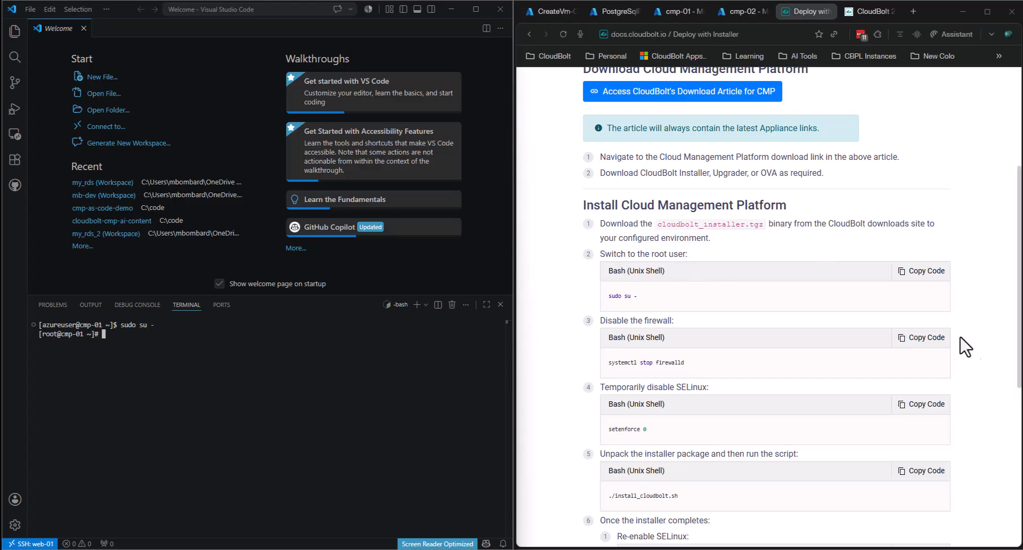
- Stop the firewall on cmp-01 with systemctl stop firewalld
{"action": "left_click", "coordinate": [976, 353]}
{"action": "scroll", "coordinate": [976, 353], "scroll_direction": "down", "scroll_amount": 2}
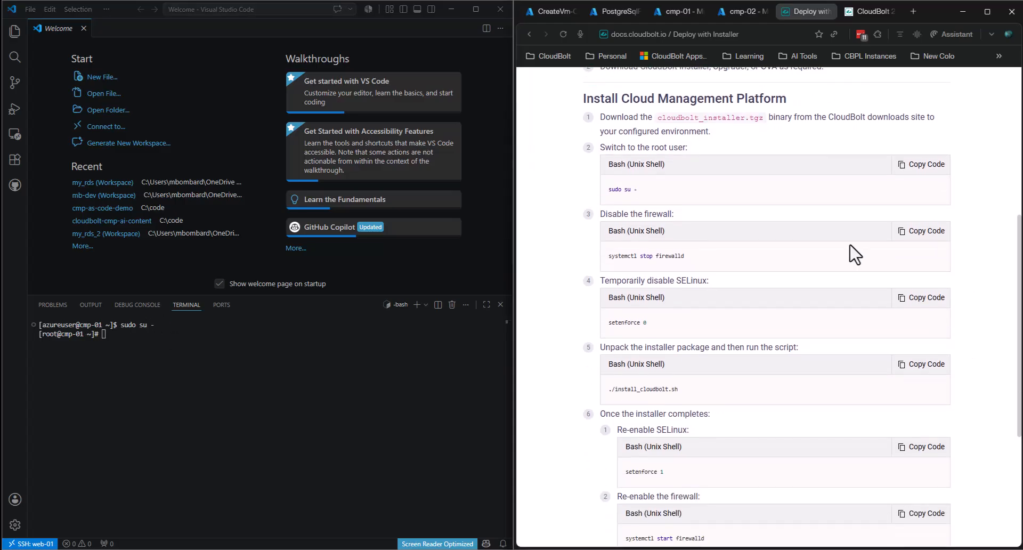
{"action": "left_click", "coordinate": [916, 233]}
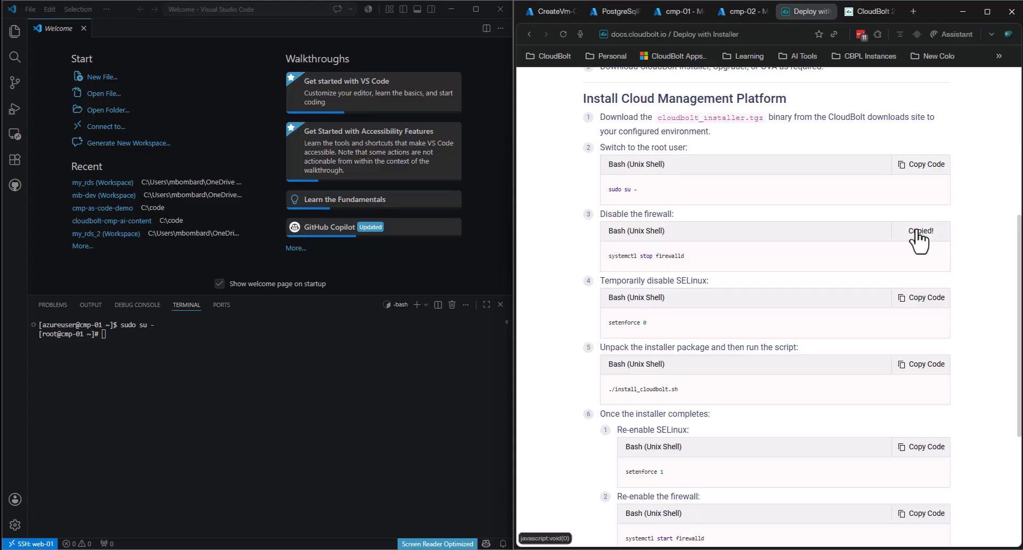
{"action": "left_click", "coordinate": [257, 356]}
{"action": "key", "text": "ctrl+v"}
{"action": "key", "text": "Return"}
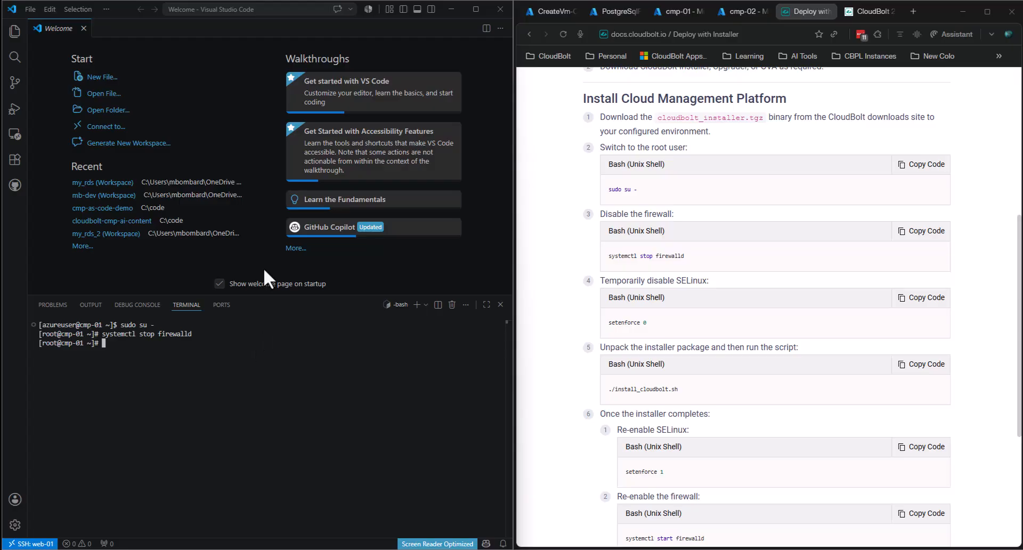
- Disable SELinux enforcement by running setenforce 0
{"action": "left_click", "coordinate": [923, 300]}
{"action": "left_click", "coordinate": [281, 373]}
{"action": "key", "text": "ctrl+v"}
{"action": "key", "text": "Return"}
- Copy the 2026.2 installer link and wget it into /var/tmp
{"action": "left_click", "coordinate": [972, 284]}
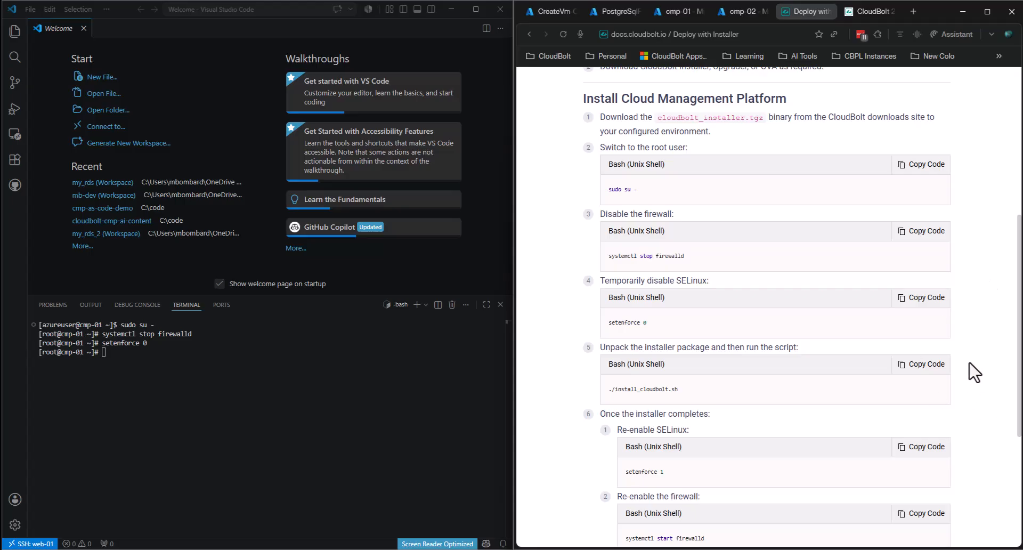
{"action": "left_click", "coordinate": [867, 11]}
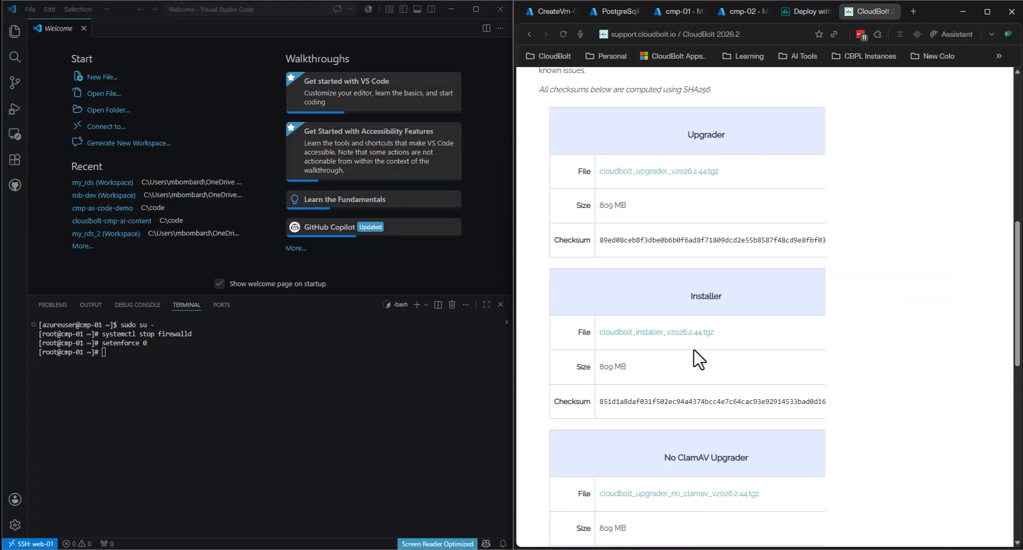
{"action": "right_click", "coordinate": [680, 333]}
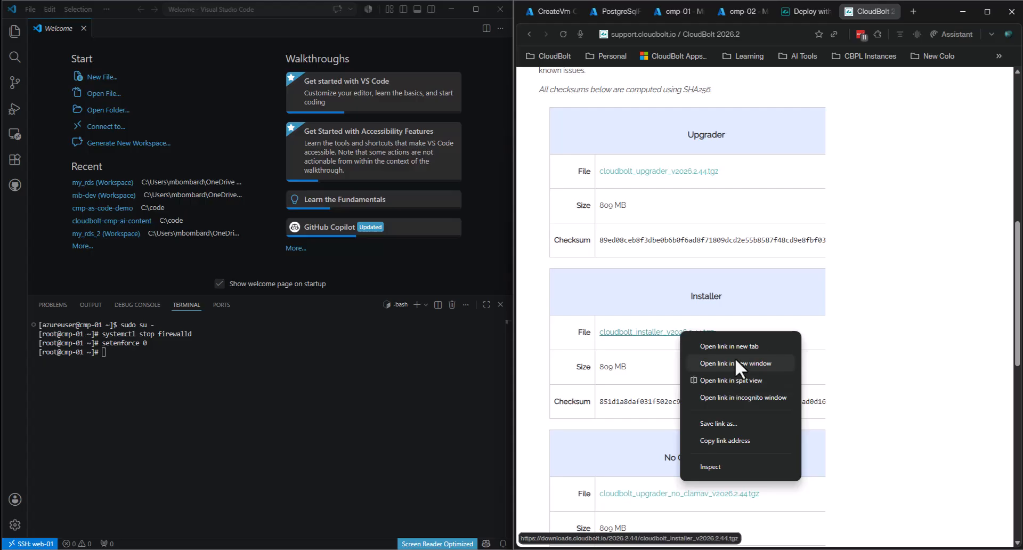
{"action": "left_click", "coordinate": [740, 440]}
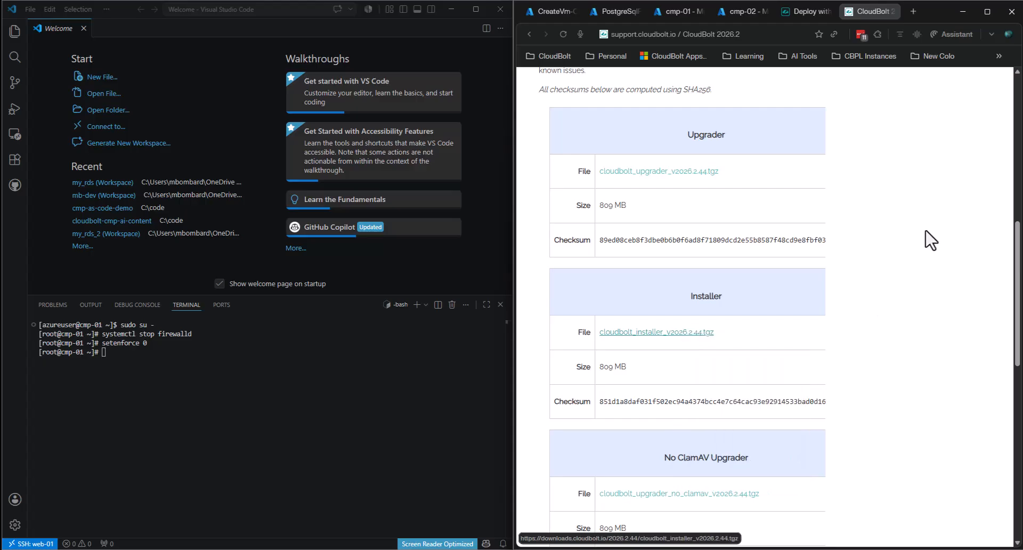
{"action": "left_click", "coordinate": [807, 11]}
{"action": "left_click", "coordinate": [323, 474]}
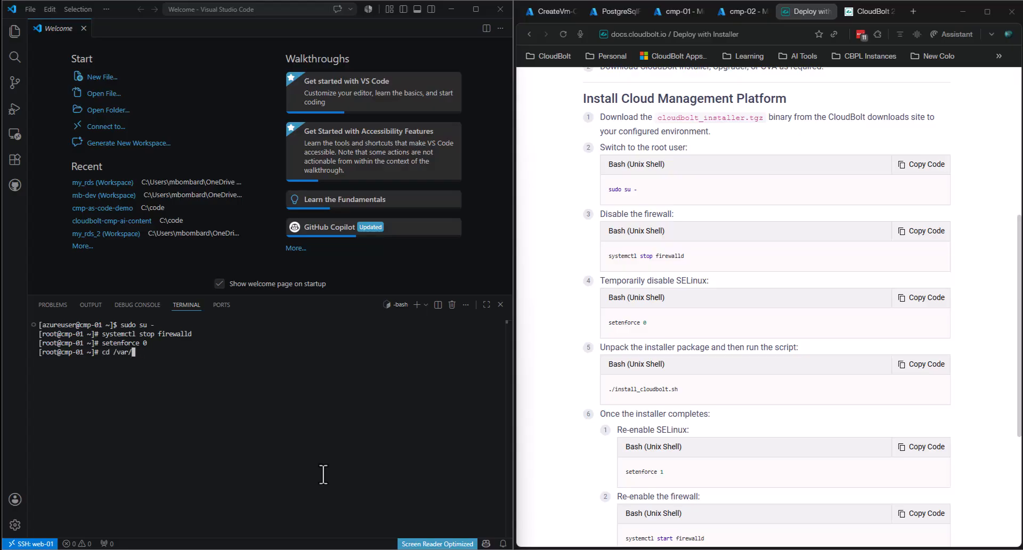
{"action": "type", "text": "cd /var/tmp/"}
{"action": "key", "text": "Return"}
{"action": "type", "text": "wget"}
{"action": "key", "text": "ctrl+v"}
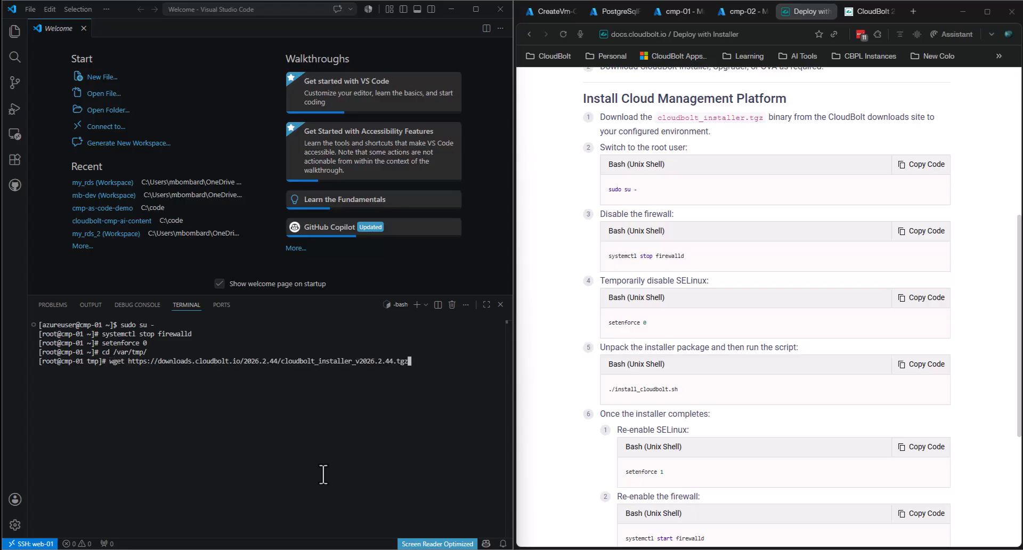
{"action": "key", "text": "Return"}
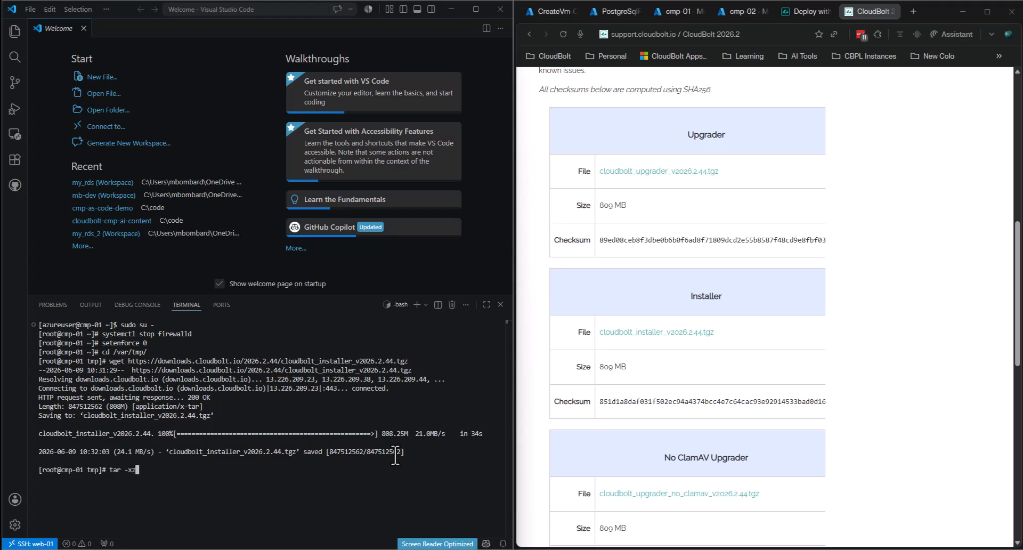
- Extract cloudbolt_installer_v2026.2.44.tgz with tar and begin changing into the extracted folder
{"action": "key", "text": "Tab"}
{"action": "key", "text": "Return"}
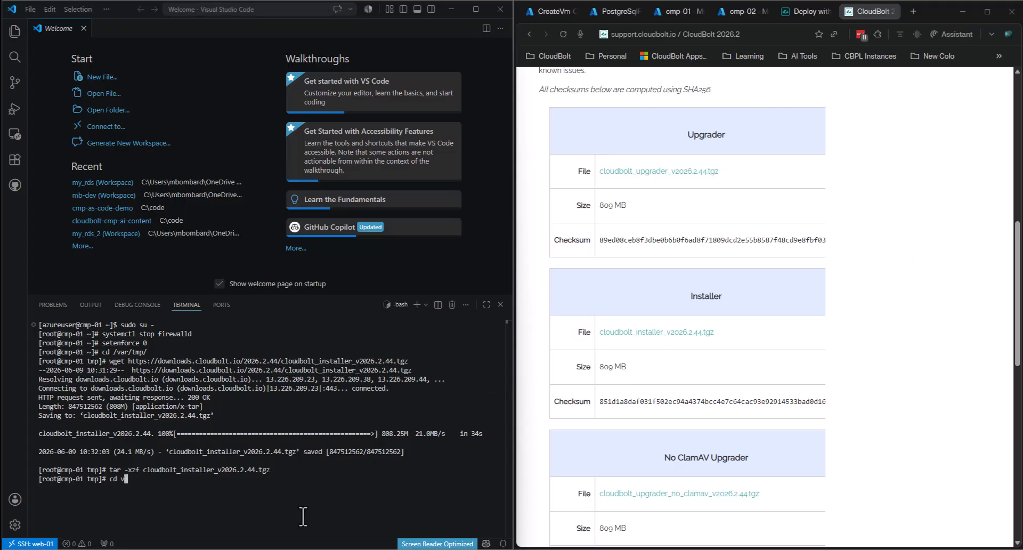
{"action": "type", "text": "cd clo"}
{"action": "key", "text": "Tab"}
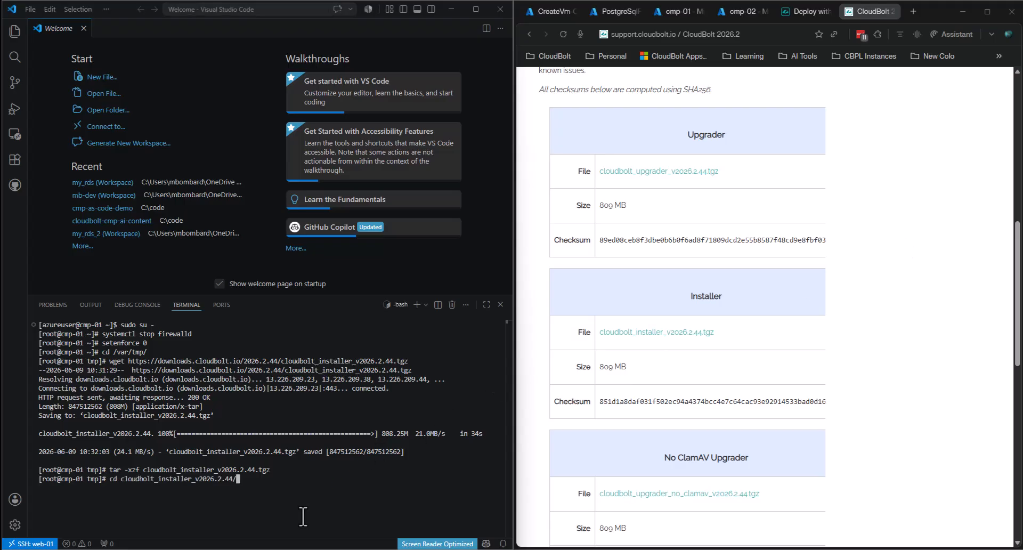
- Locate the install script command in the docs, enter cloudbolt_installer_v2026.2.44 and list it
{"action": "left_click", "coordinate": [794, 13]}
{"action": "scroll", "coordinate": [852, 275], "scroll_direction": "down", "scroll_amount": 3}
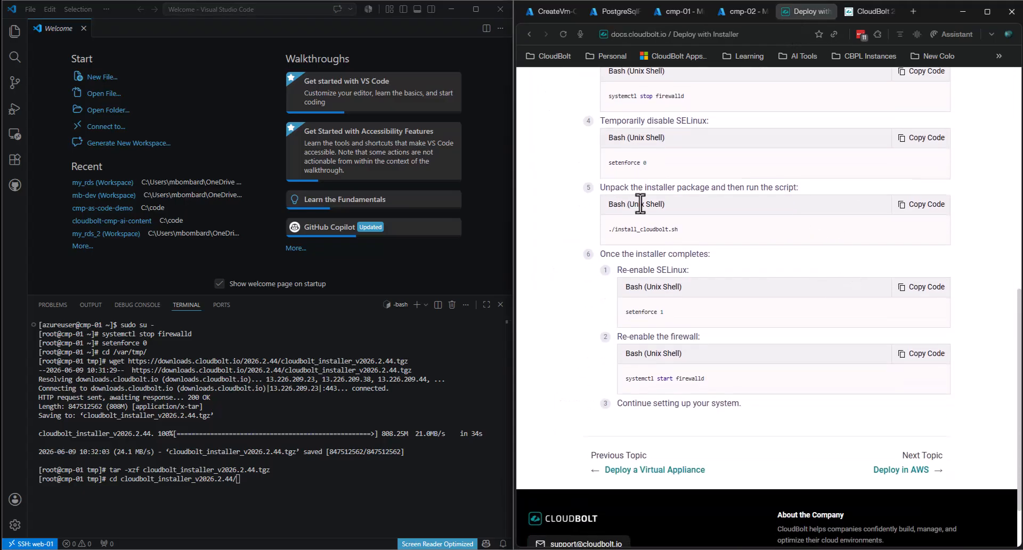
{"action": "scroll", "coordinate": [799, 255], "scroll_direction": "up", "scroll_amount": 2}
{"action": "scroll", "coordinate": [740, 195], "scroll_direction": "up", "scroll_amount": 4}
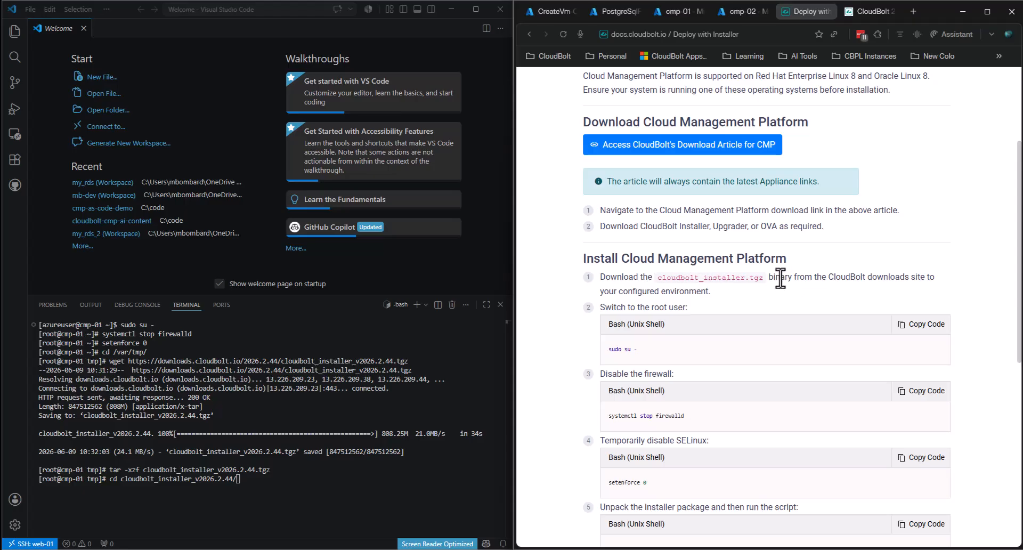
{"action": "scroll", "coordinate": [729, 221], "scroll_direction": "down", "scroll_amount": 1}
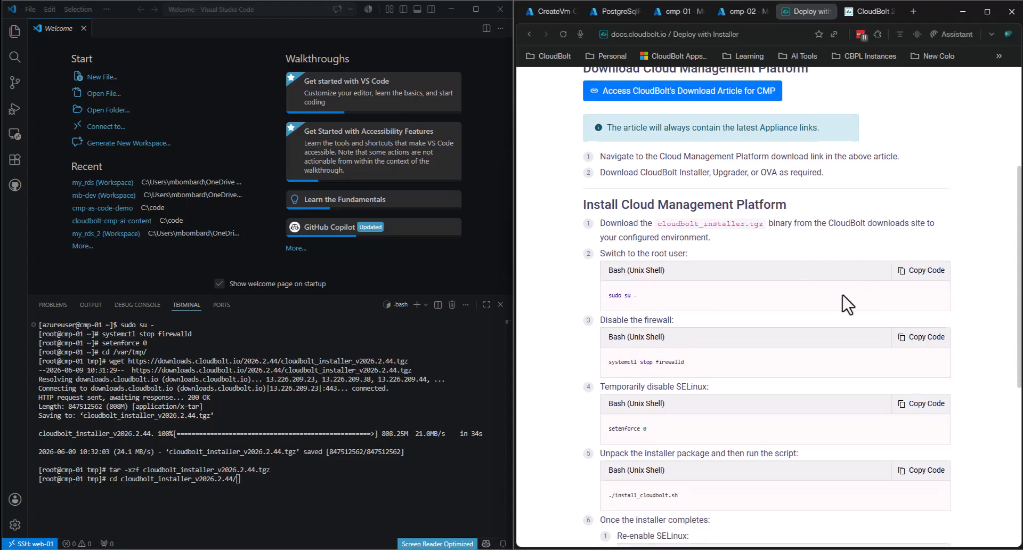
{"action": "scroll", "coordinate": [842, 295], "scroll_direction": "down", "scroll_amount": 2}
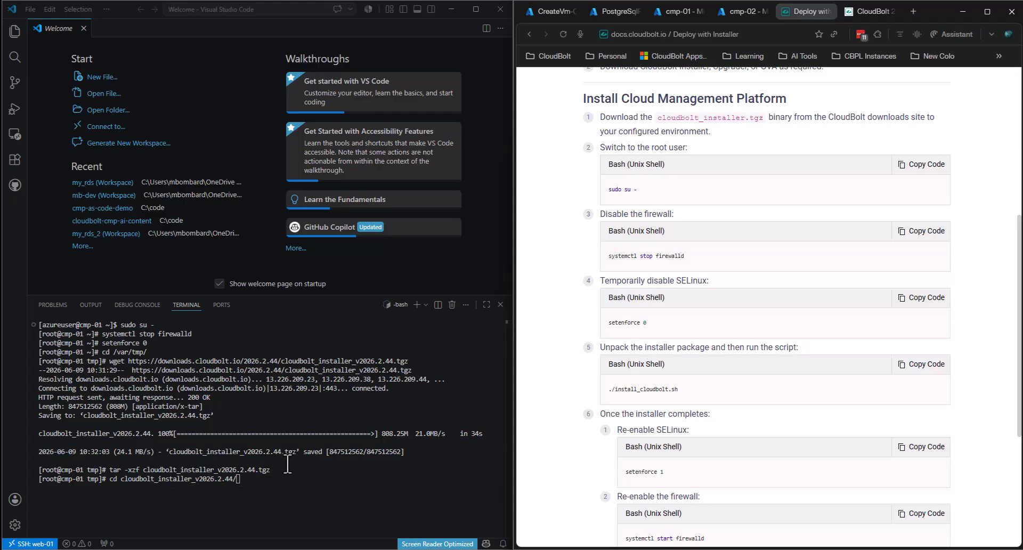
{"action": "scroll", "coordinate": [597, 360], "scroll_direction": "down", "scroll_amount": 2}
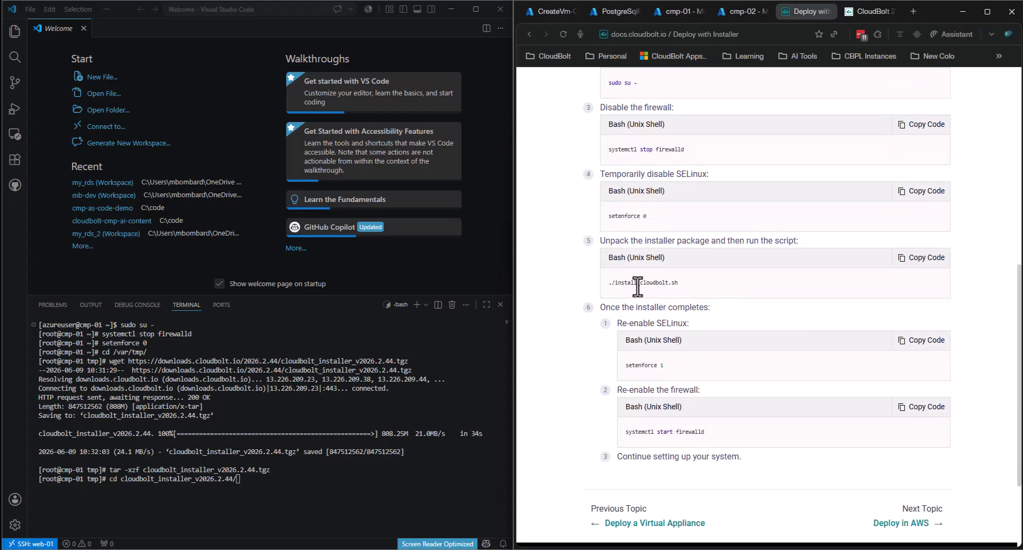
{"action": "left_click_drag", "start_coordinate": [608, 286], "coordinate": [692, 291]}
{"action": "left_click", "coordinate": [415, 499]}
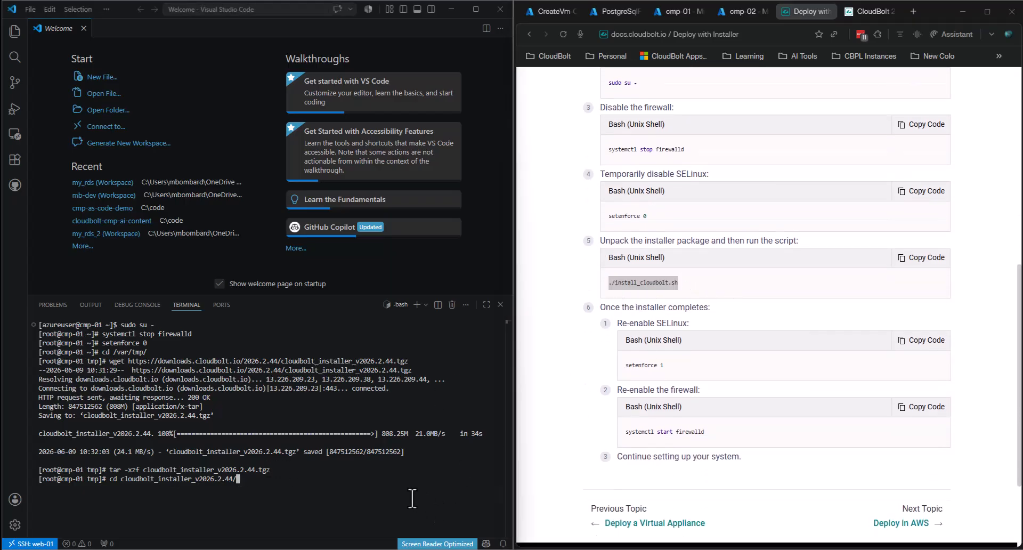
{"action": "key", "text": "Return"}
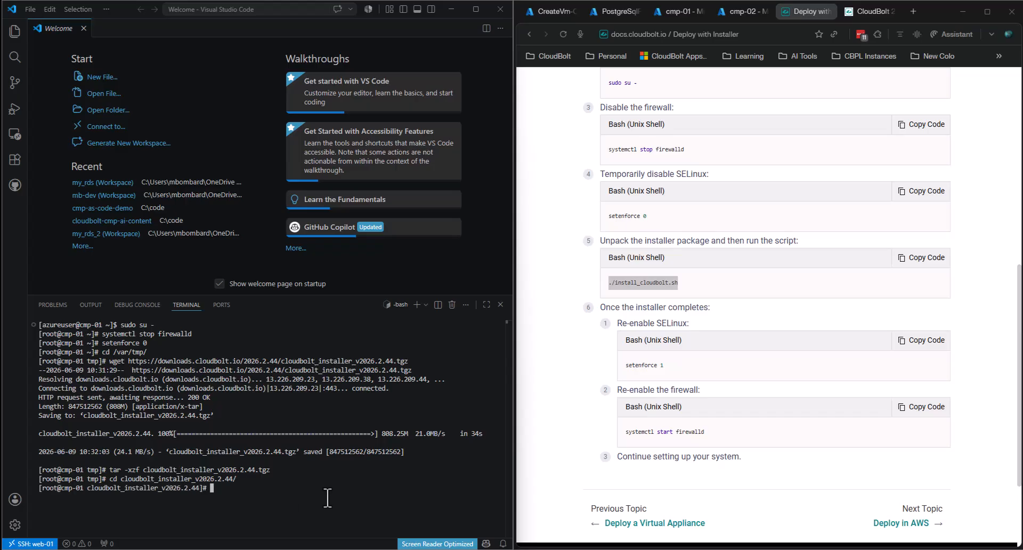
{"action": "type", "text": "ls"}
{"action": "key", "text": "Return"}
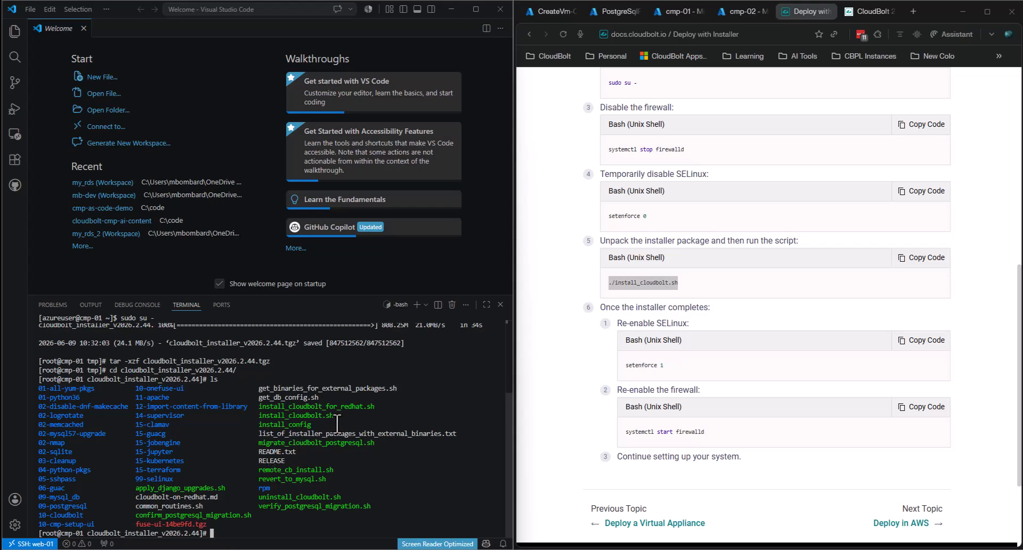
- Run ./install_cloudbolt.sh, answer Y, and confirm 'CloudBolt installer successfully finished!'
{"action": "left_click_drag", "start_coordinate": [259, 406], "coordinate": [357, 407]}
{"action": "left_click", "coordinate": [348, 405]}
{"action": "type", "text": "."}
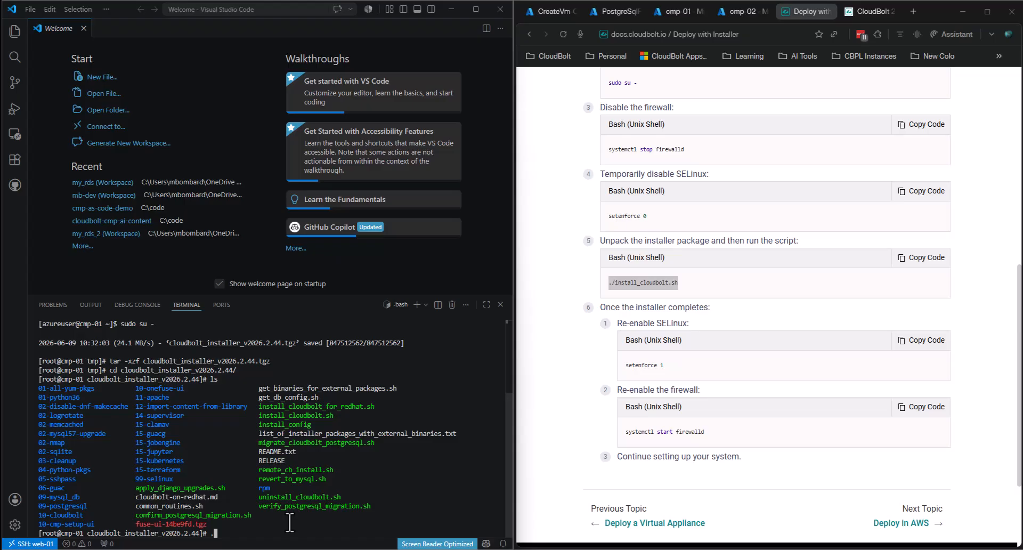
{"action": "type", "text": "/install_cl"}
{"action": "key", "text": "Tab"}
{"action": "key", "text": "Return"}
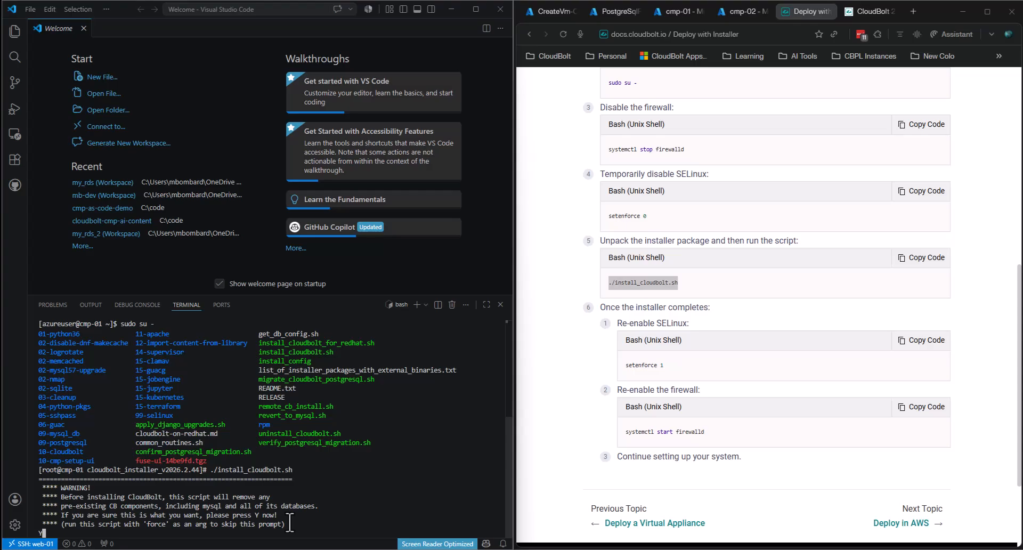
{"action": "type", "text": "Y"}
{"action": "key", "text": "Return"}
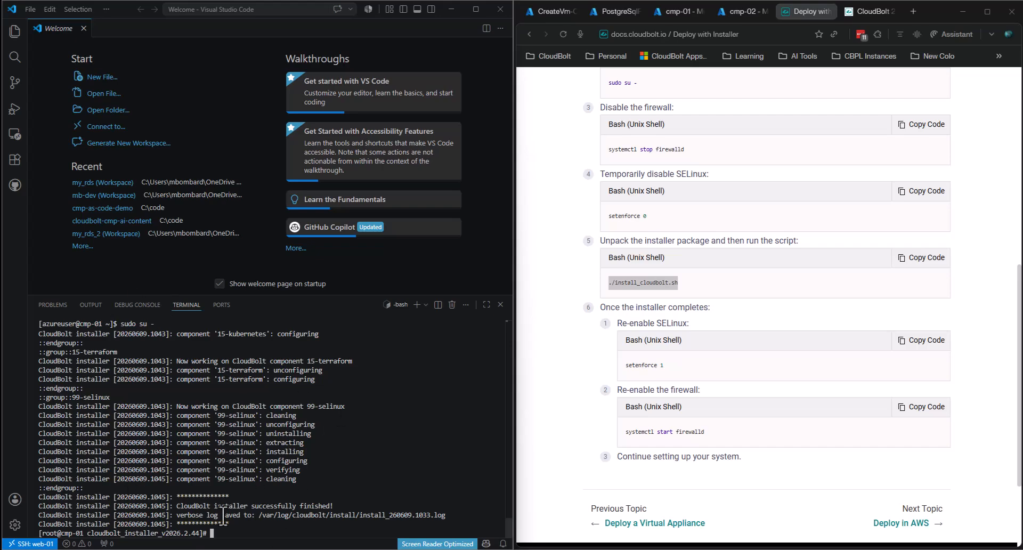
{"action": "left_click_drag", "start_coordinate": [237, 524], "coordinate": [44, 501]}
{"action": "left_click", "coordinate": [98, 512]}
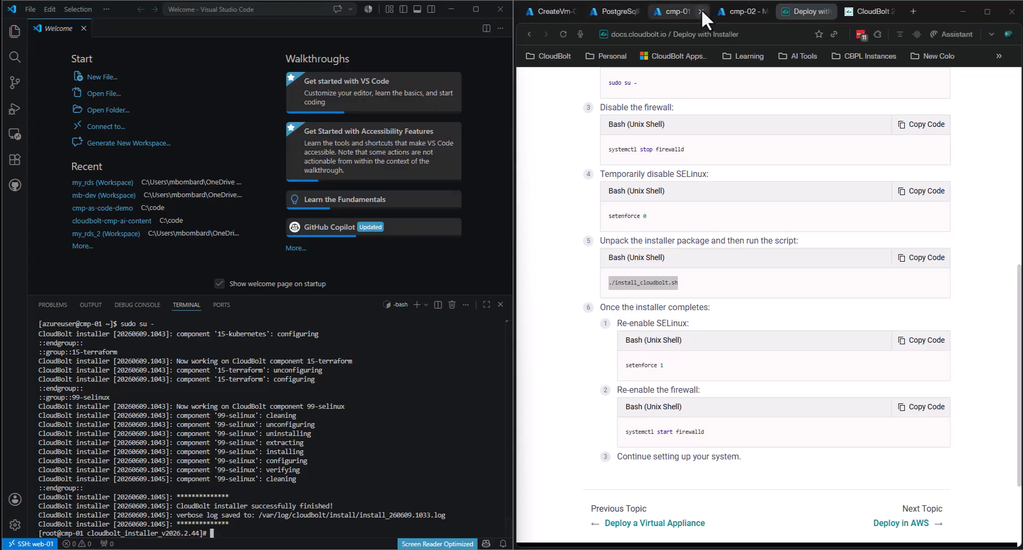
- Show cmp-01's VM page, then open the HA setup guide's rendered preview in VS Code
{"action": "left_click", "coordinate": [665, 9]}
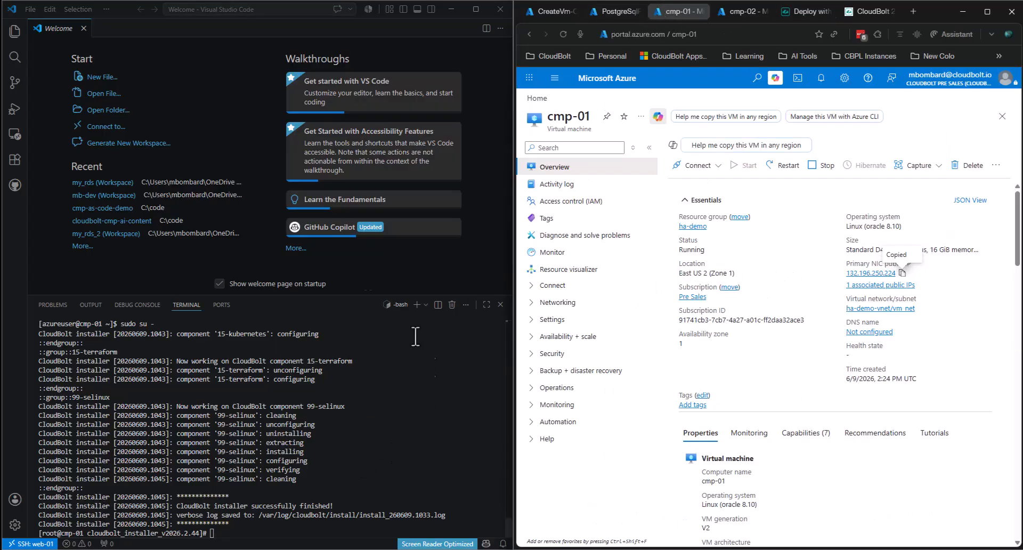
{"action": "left_click", "coordinate": [450, 9]}
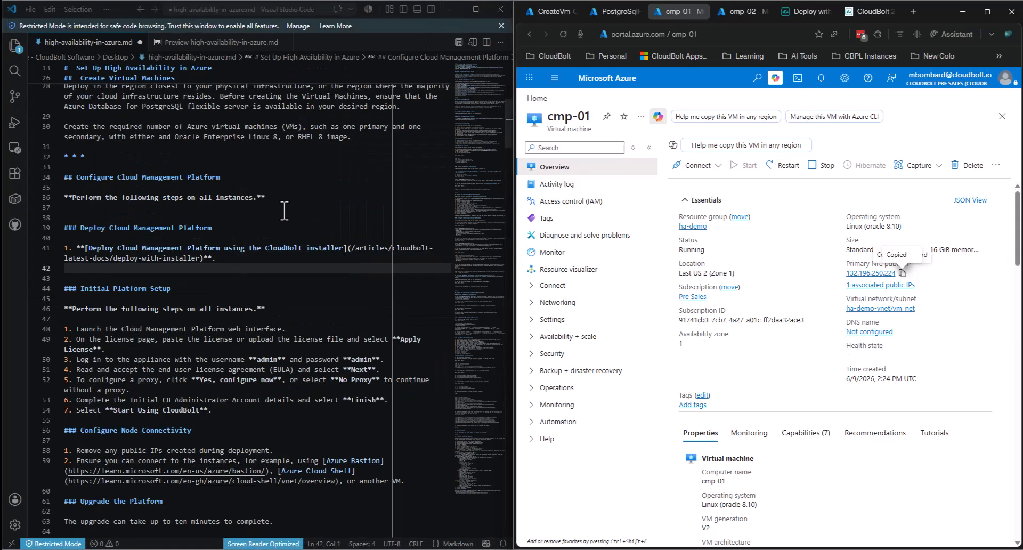
{"action": "left_click", "coordinate": [201, 44]}
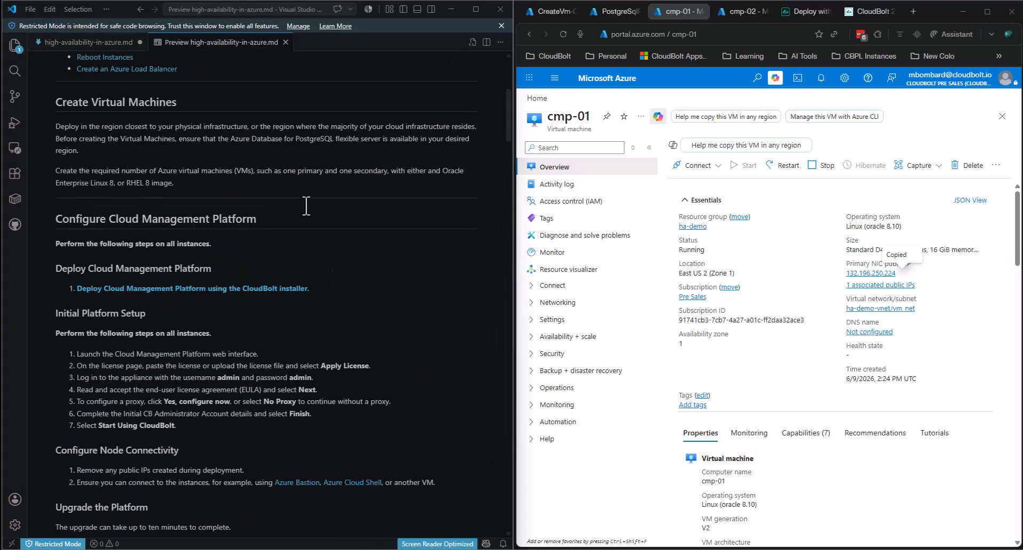
{"action": "scroll", "coordinate": [374, 272], "scroll_direction": "down", "scroll_amount": 10}
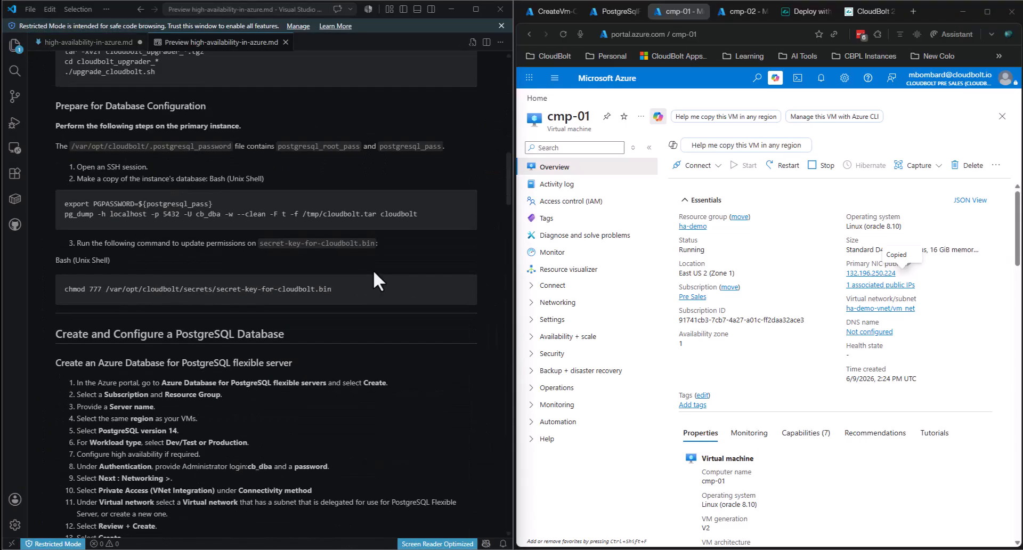
{"action": "scroll", "coordinate": [373, 270], "scroll_direction": "up", "scroll_amount": 10}
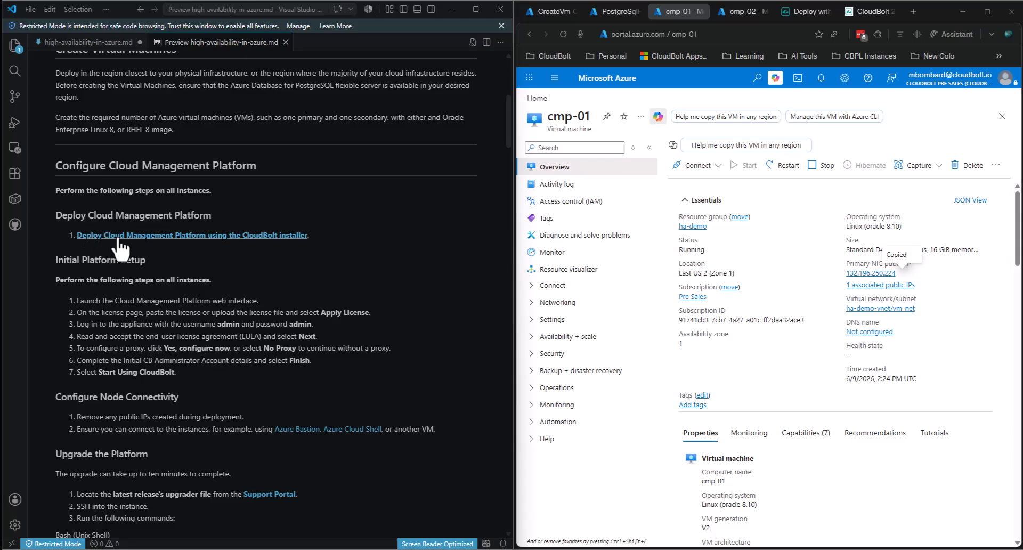
- Find the guide's web-interface launch step and paste IP 132.196.250.224 into a new browser tab
{"action": "scroll", "coordinate": [123, 244], "scroll_direction": "down", "scroll_amount": 2}
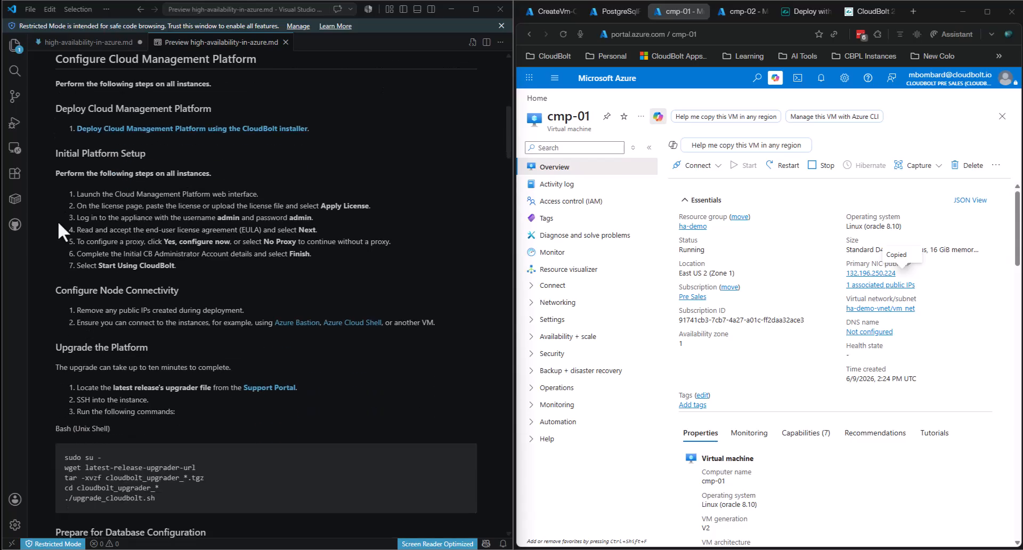
{"action": "scroll", "coordinate": [106, 205], "scroll_direction": "down", "scroll_amount": 1}
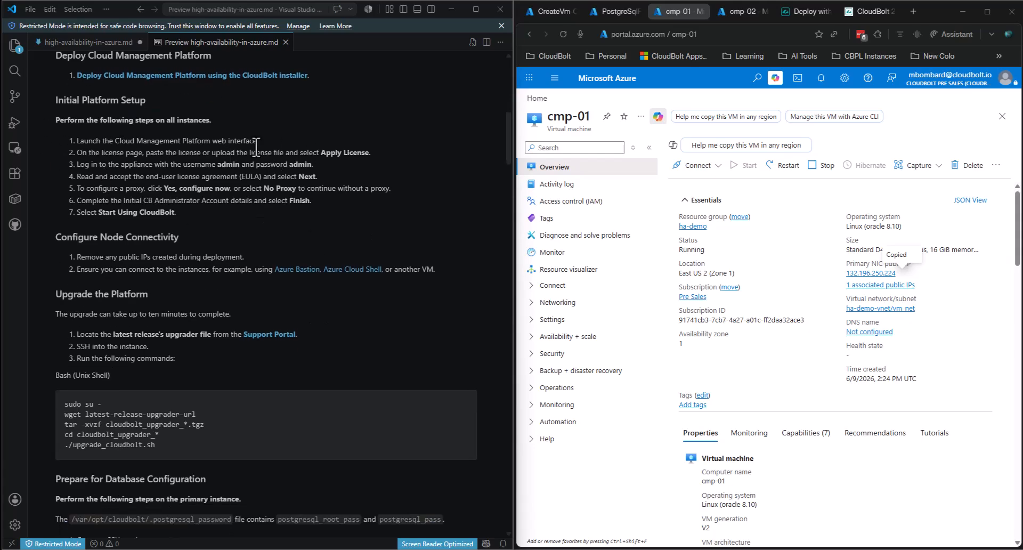
{"action": "left_click_drag", "start_coordinate": [260, 141], "coordinate": [78, 144]}
{"action": "left_click", "coordinate": [113, 151]}
{"action": "left_click", "coordinate": [914, 11]}
{"action": "type", "text": "132.196.250.224"}
- Load 132.196.250.224 and proceed past the certificate warning
{"action": "key", "text": "Return"}
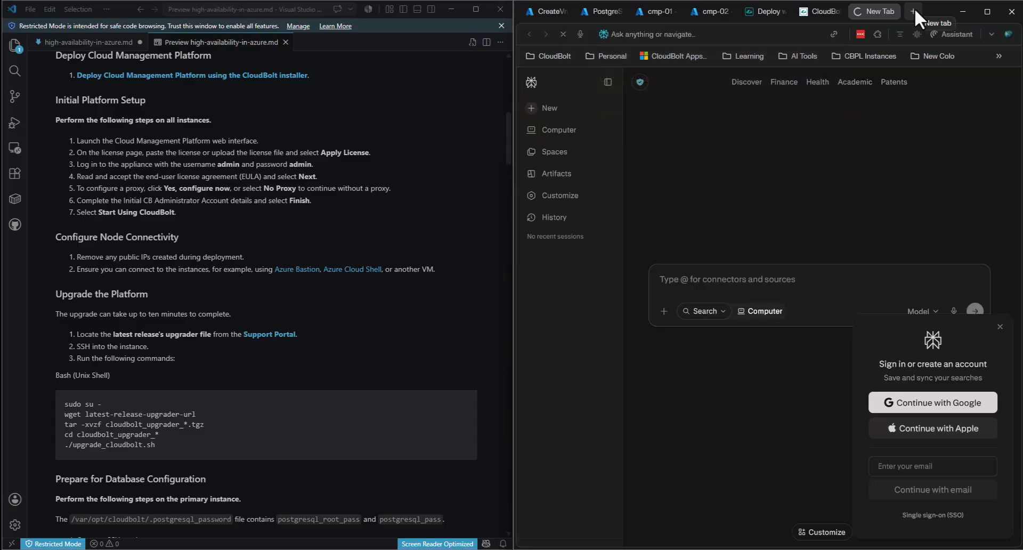
{"action": "left_click", "coordinate": [633, 300]}
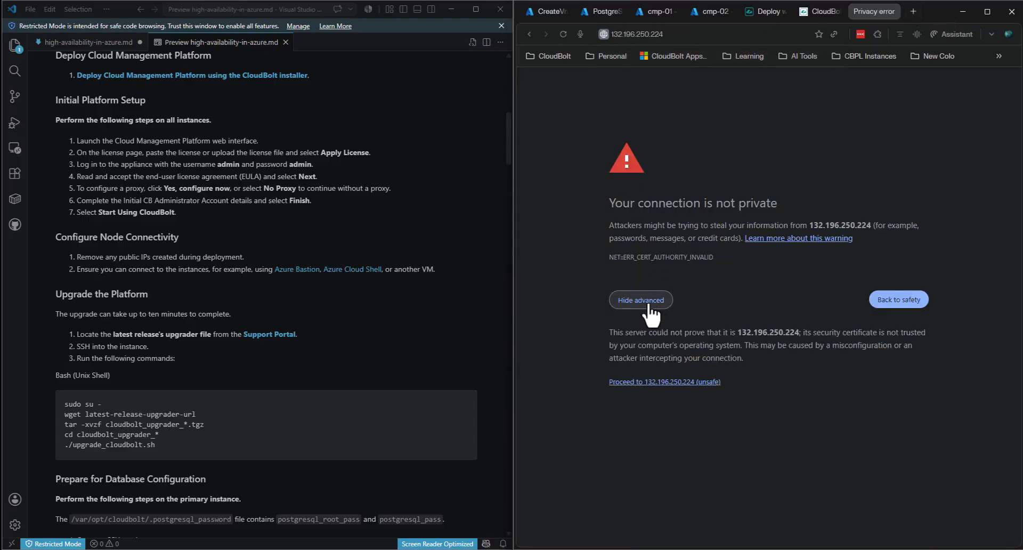
{"action": "left_click", "coordinate": [646, 382]}
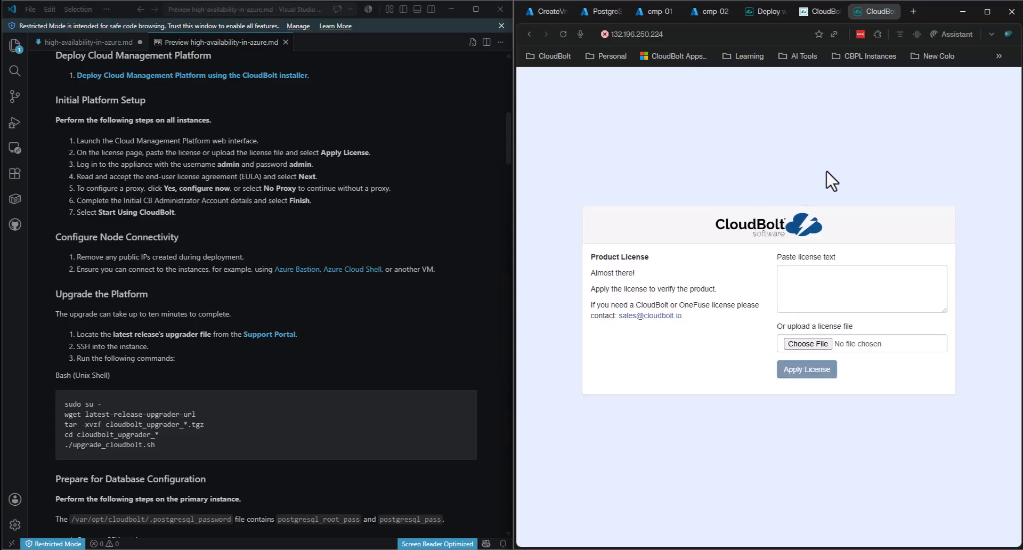
- Upload internal-big-license.bin, apply the license, and start Configure CloudBolt
{"action": "left_click", "coordinate": [797, 293]}
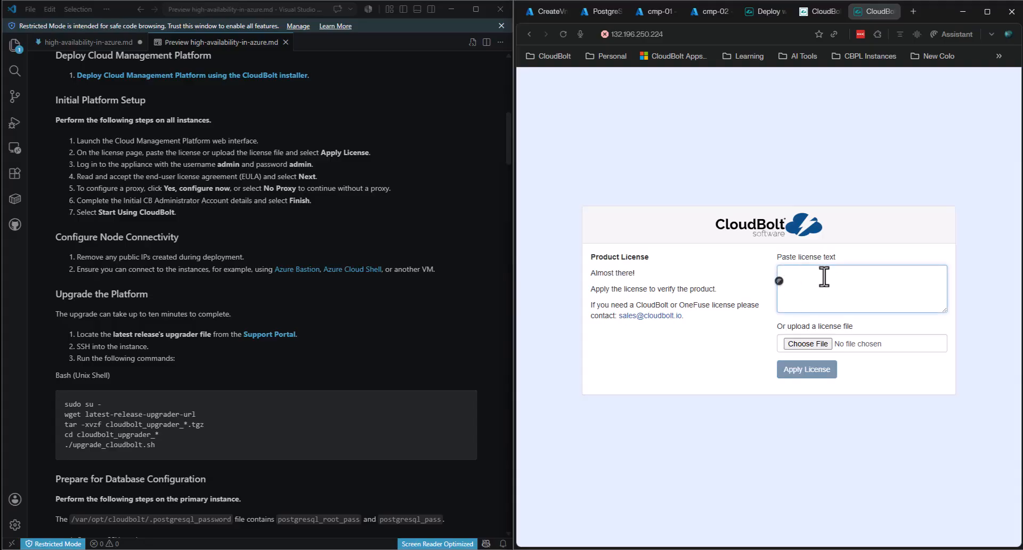
{"action": "left_click", "coordinate": [812, 342]}
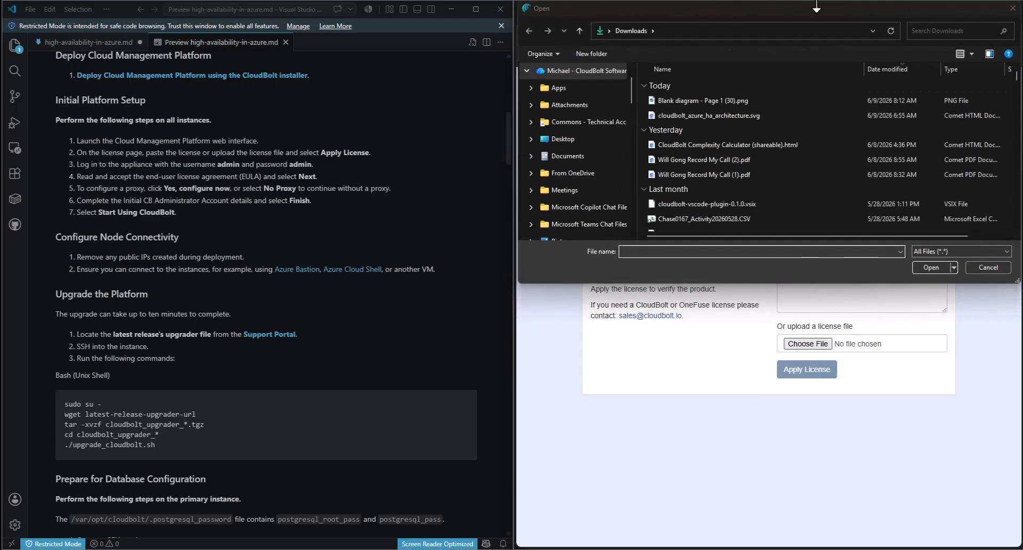
{"action": "scroll", "coordinate": [588, 184], "scroll_direction": "down", "scroll_amount": 6}
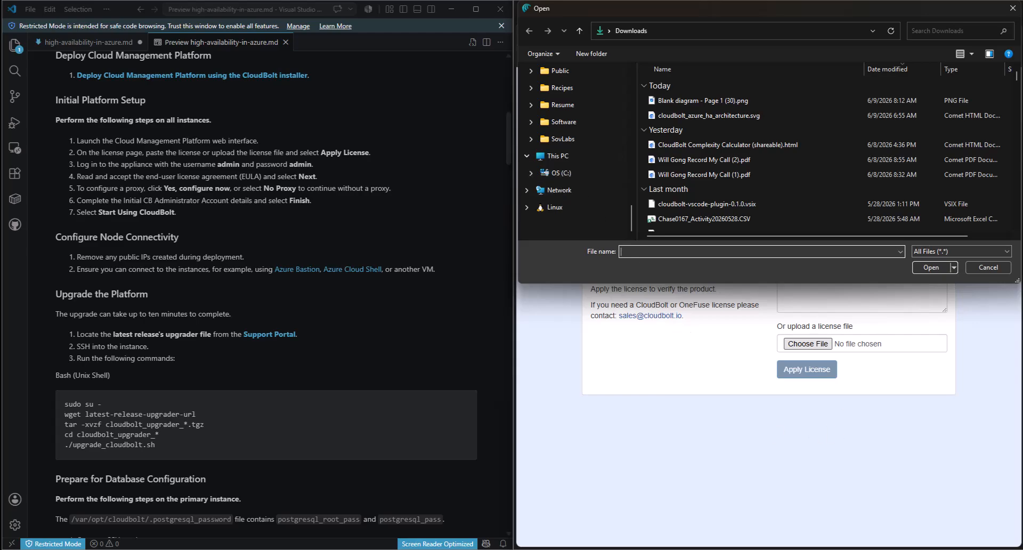
{"action": "double_click", "coordinate": [665, 172]}
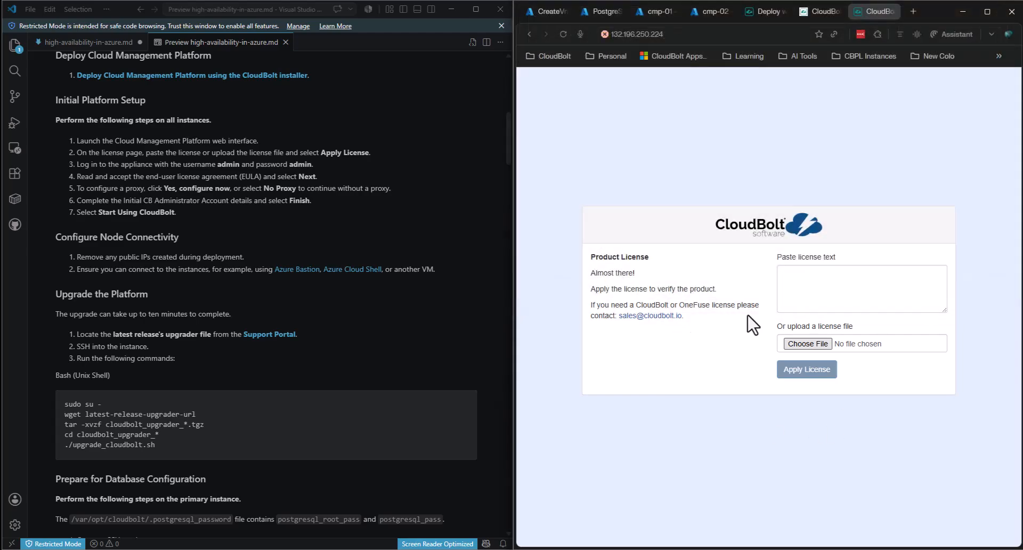
{"action": "left_click", "coordinate": [811, 371]}
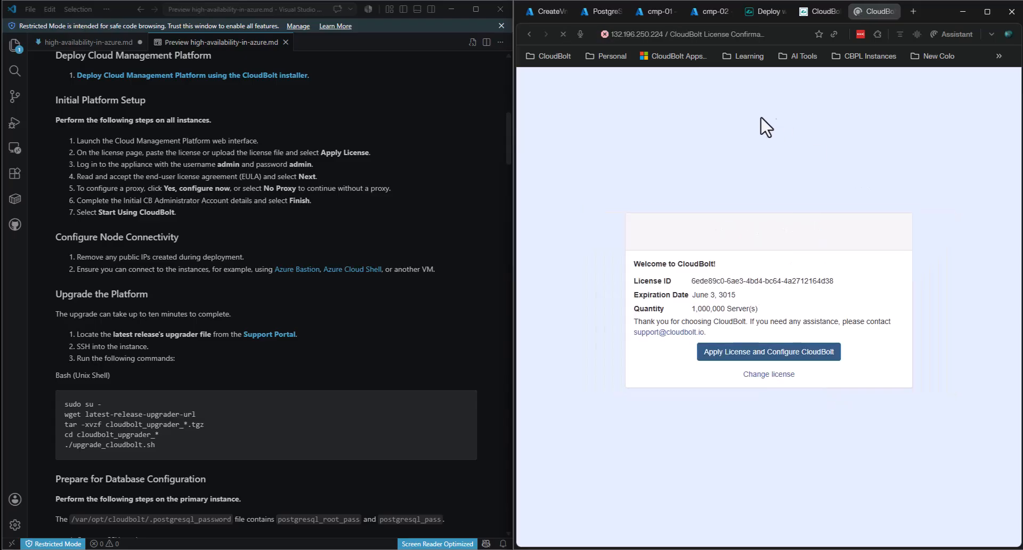
{"action": "left_click", "coordinate": [731, 369]}
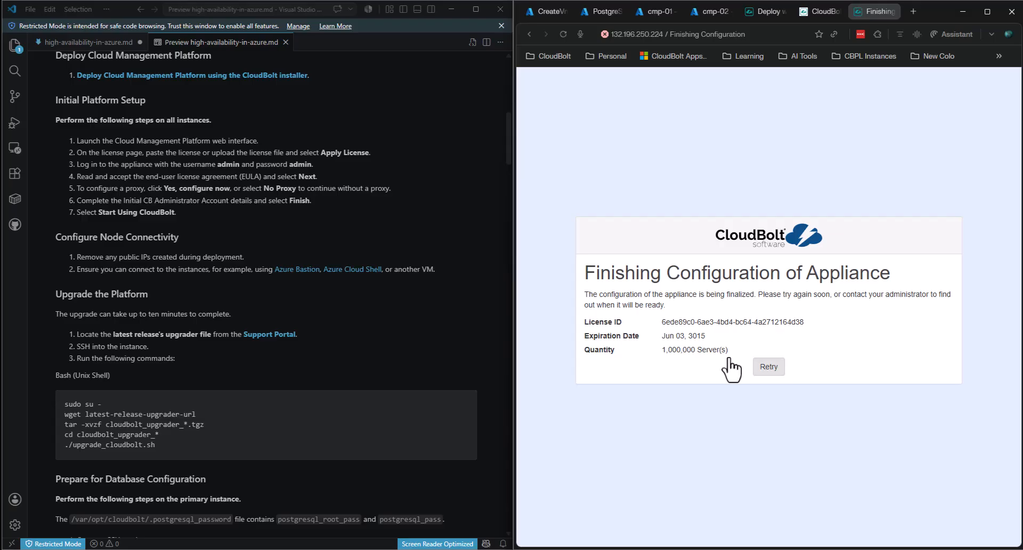
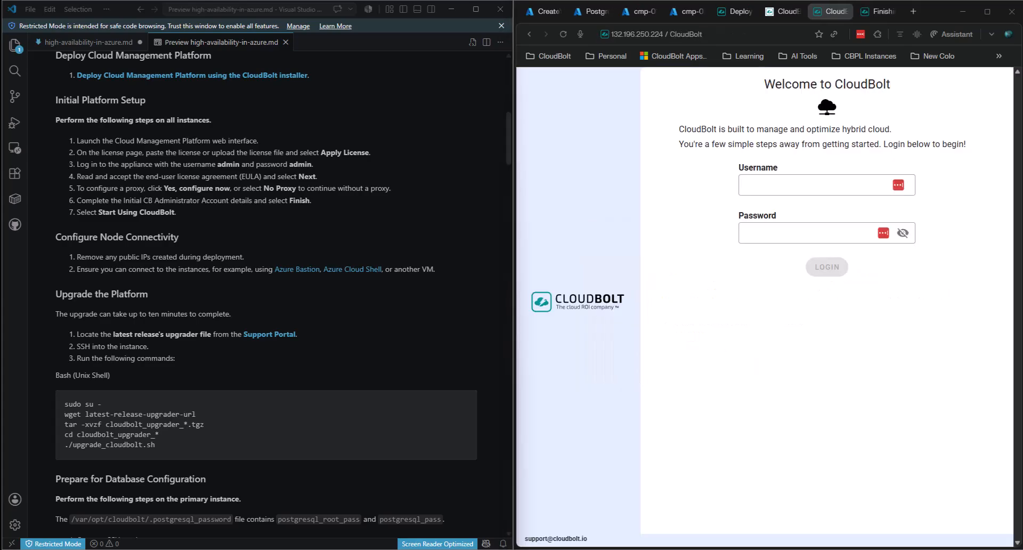
- Log in to the first CloudBolt instance as admin with its password
{"action": "left_click", "coordinate": [794, 186]}
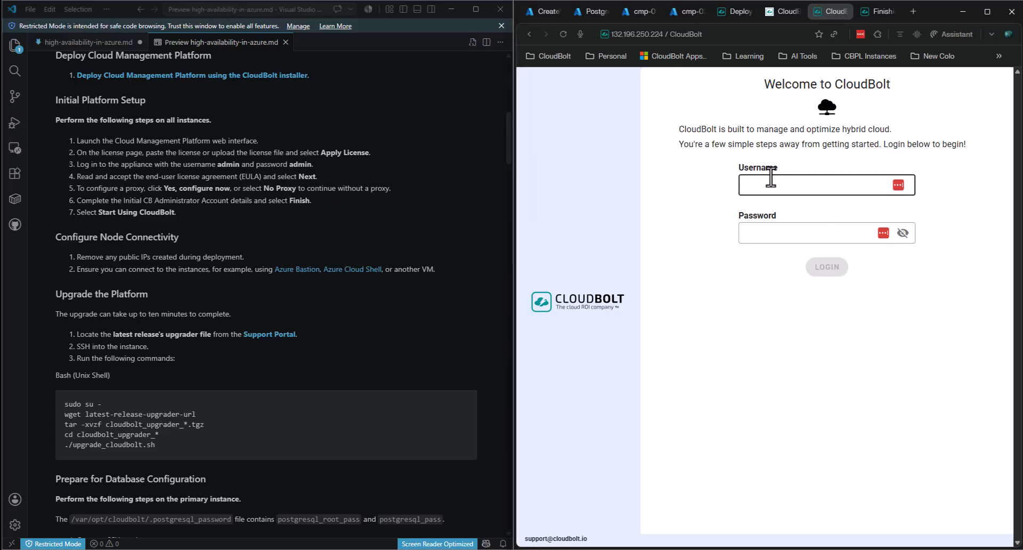
{"action": "type", "text": "admin"}
{"action": "key", "text": "Tab"}
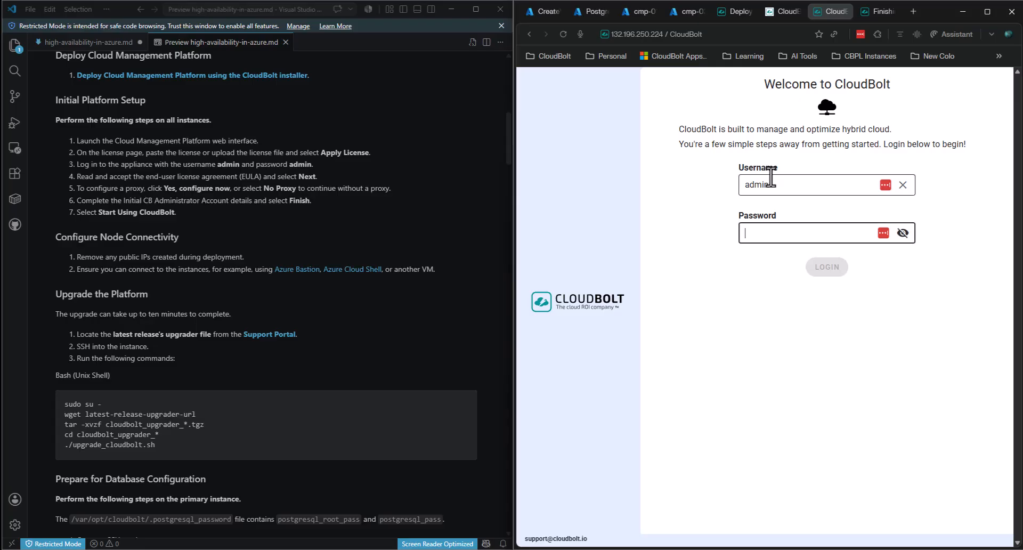
{"action": "key", "text": "Return"}
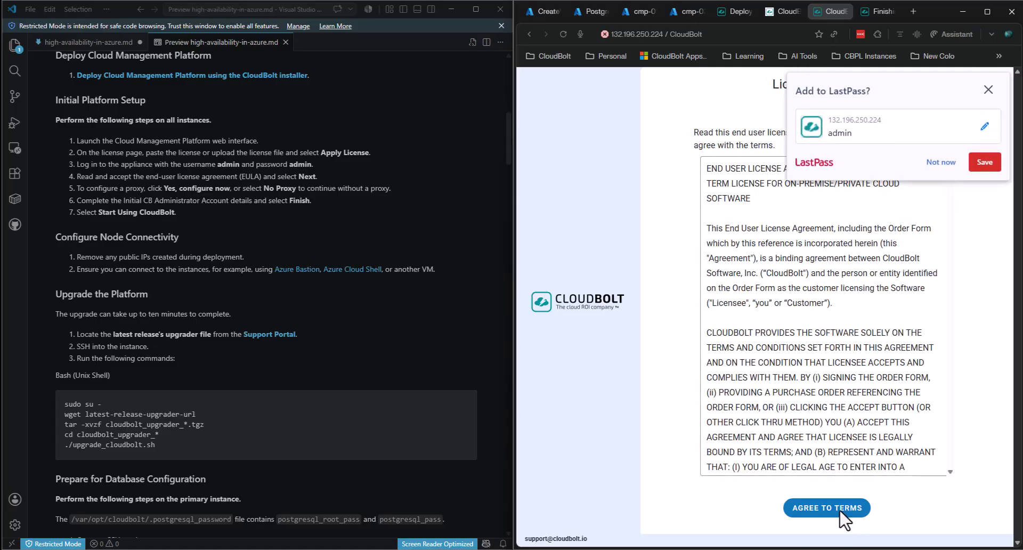
- Accept the license agreement and skip proxy setup to reach the administrator form
{"action": "left_click", "coordinate": [818, 511]}
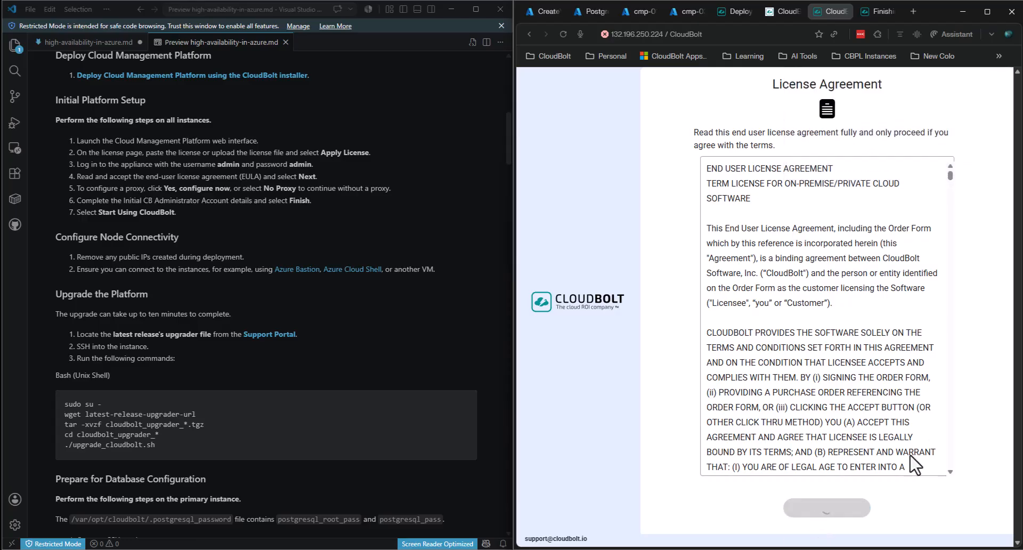
{"action": "left_click", "coordinate": [795, 214]}
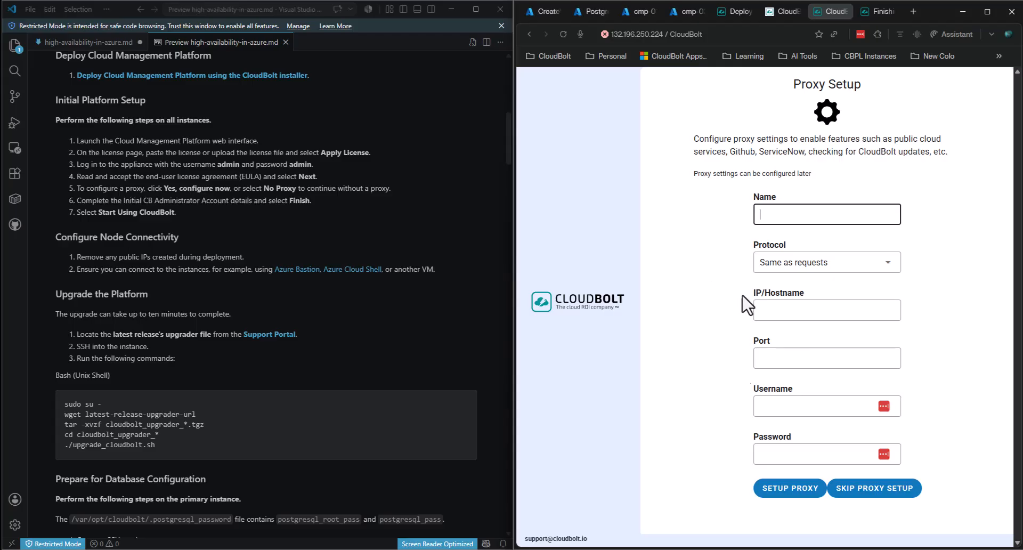
{"action": "left_click", "coordinate": [874, 489]}
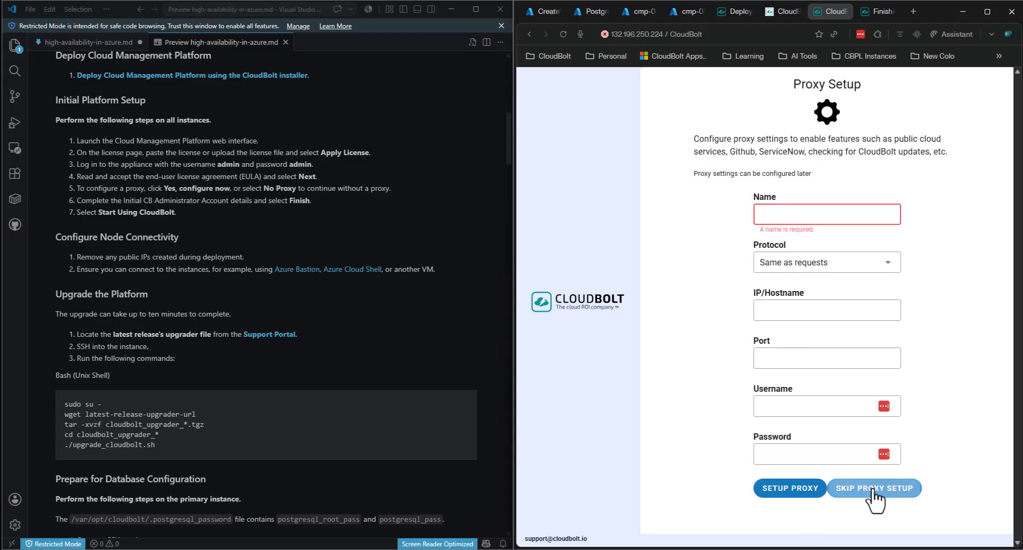
{"action": "left_click", "coordinate": [802, 195]}
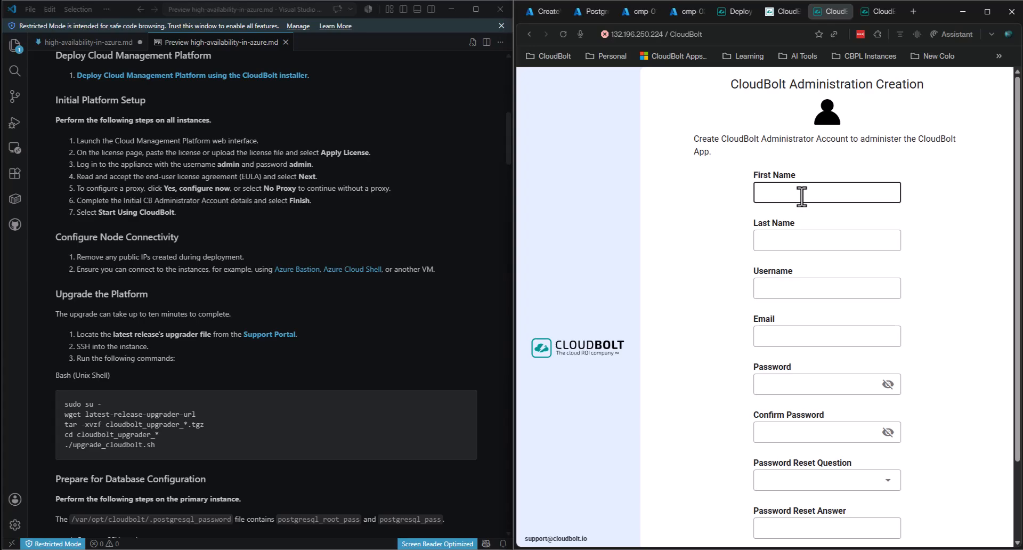
- Enter name Admin User, username cbadmin, the admin e-mail, and the password twice
{"action": "type", "text": "Admin"}
{"action": "key", "text": "Tab"}
{"action": "type", "text": "User"}
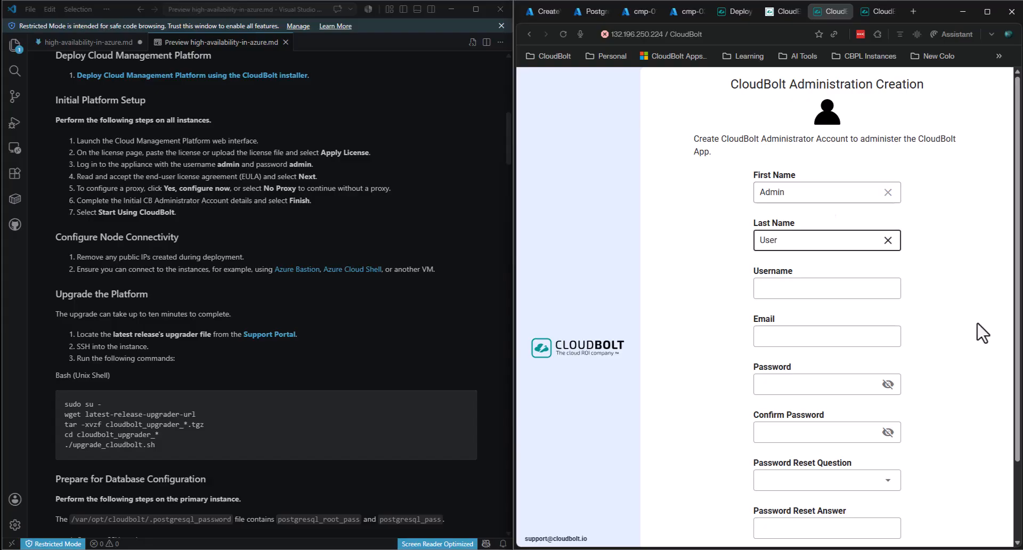
{"action": "left_click", "coordinate": [785, 336]}
{"action": "left_click", "coordinate": [781, 293]}
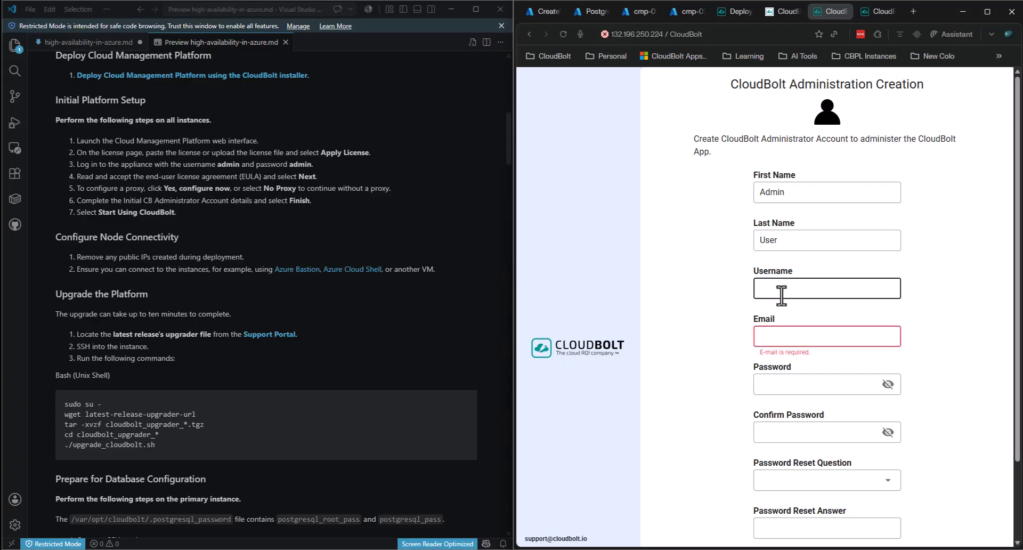
{"action": "type", "text": "cbadmin"}
{"action": "key", "text": "Tab"}
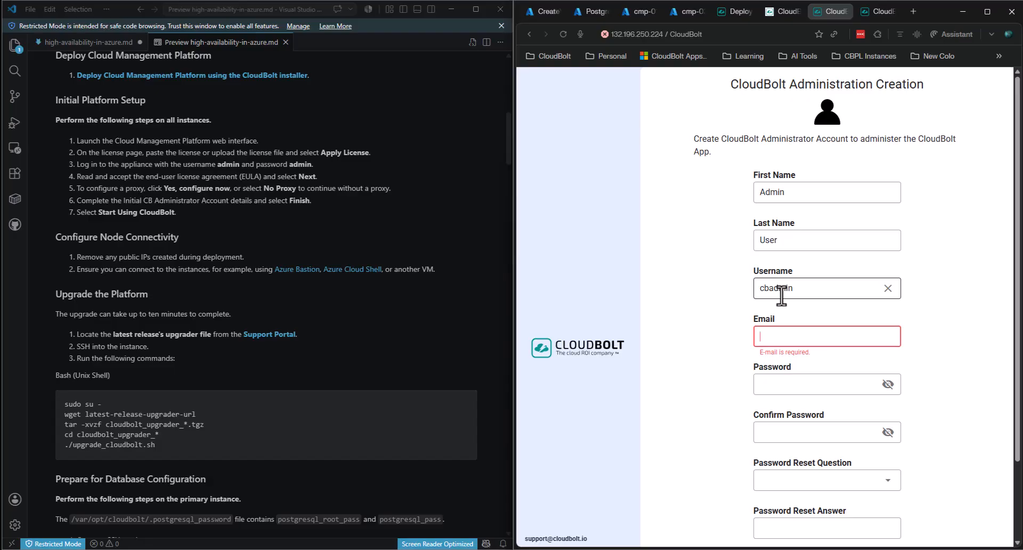
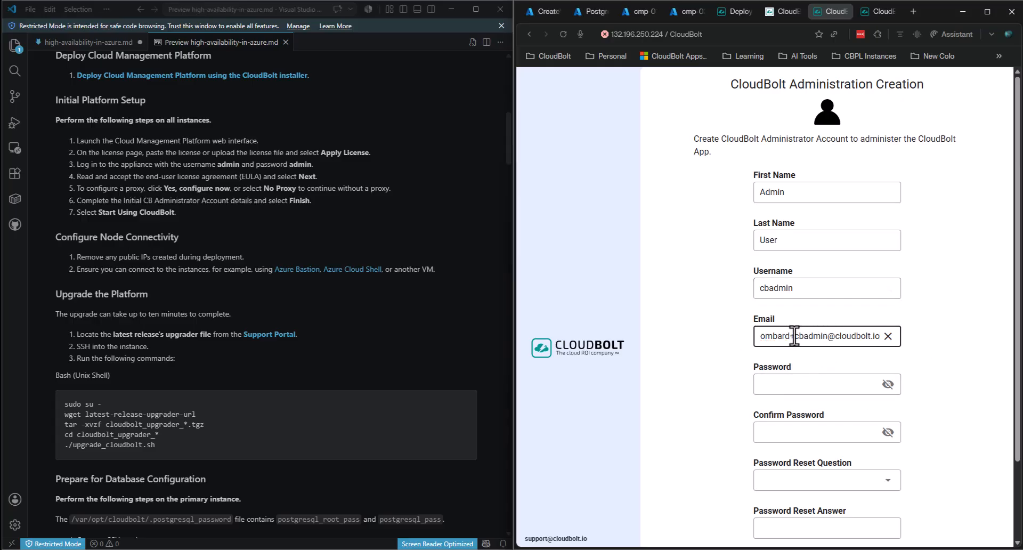
{"action": "left_click", "coordinate": [842, 386]}
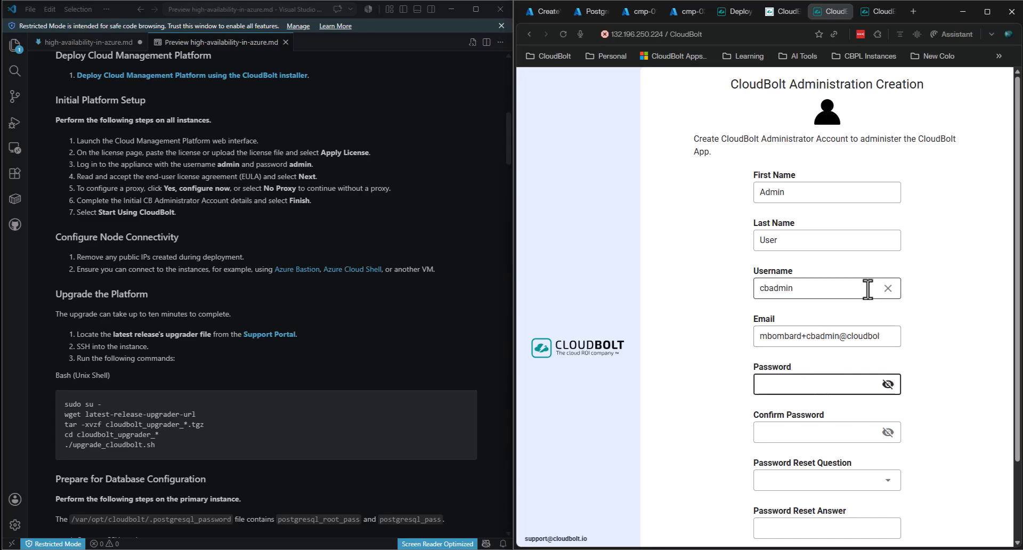
{"action": "type", "text": "*******"}
{"action": "key", "text": "Tab"}
{"action": "type", "text": "************"}
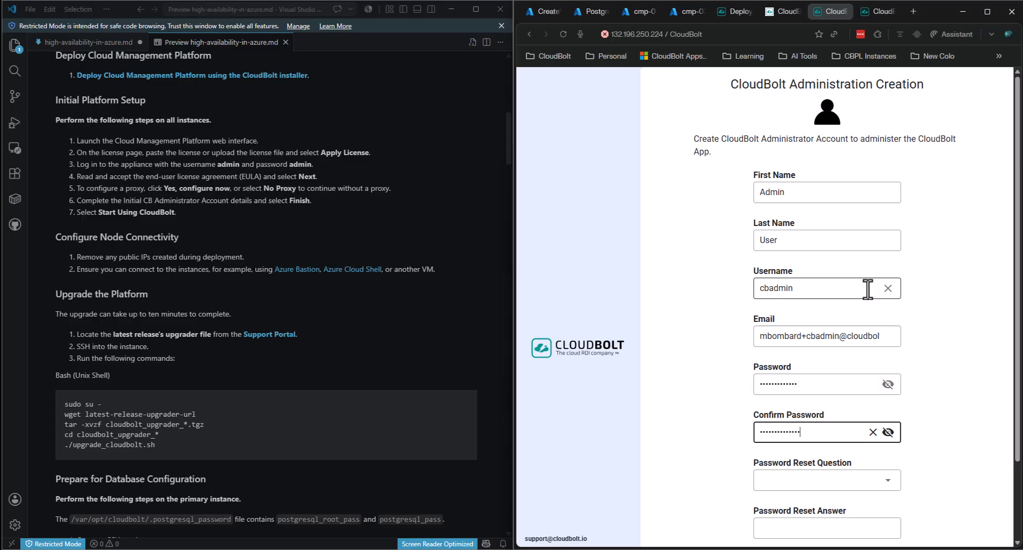
- Answer the favorite food reset question, set group Admins, fix the confirmation, and create the account
{"action": "scroll", "coordinate": [1011, 359], "scroll_direction": "down", "scroll_amount": 2}
{"action": "left_click", "coordinate": [815, 386]}
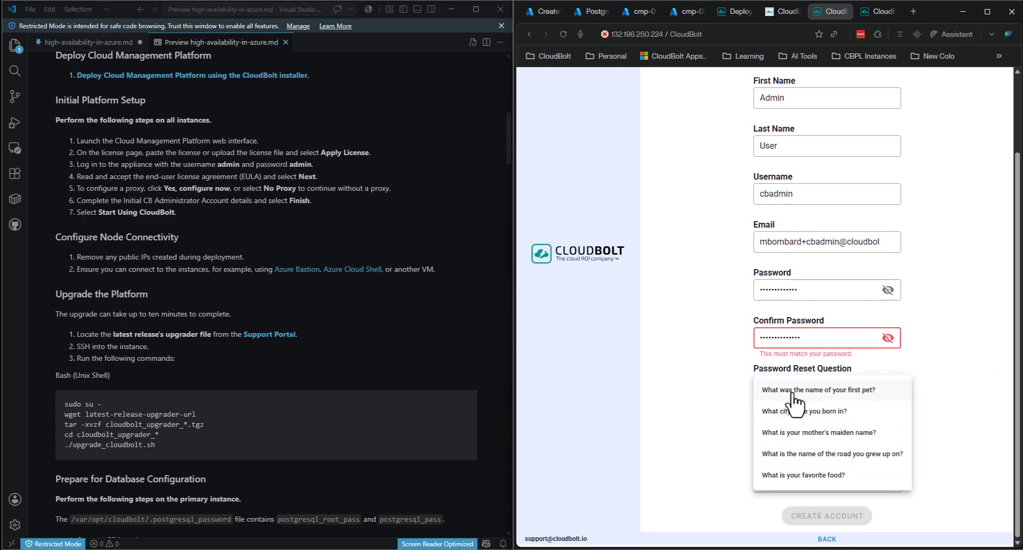
{"action": "left_click", "coordinate": [808, 475]}
{"action": "left_click", "coordinate": [790, 439]}
{"action": "left_click", "coordinate": [815, 482]}
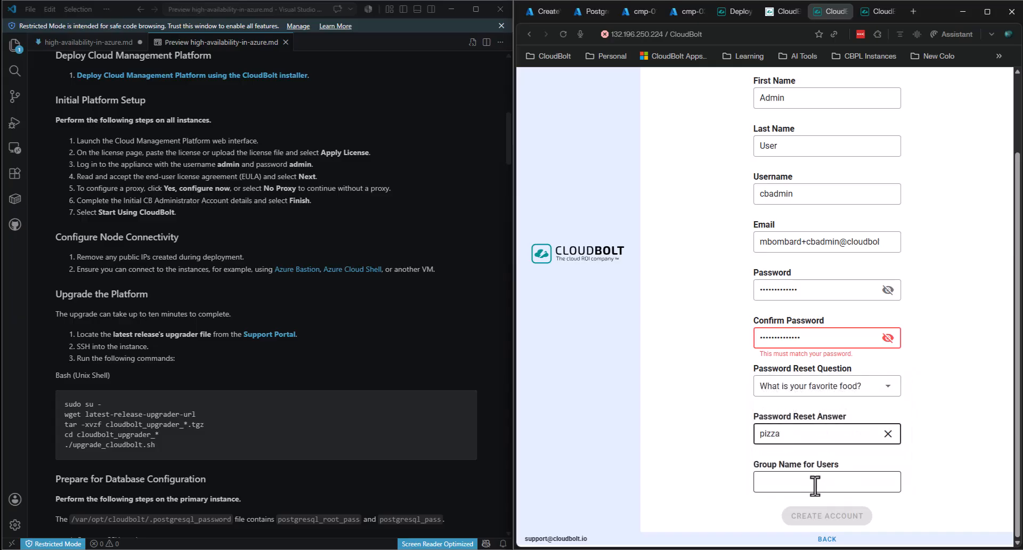
{"action": "type", "text": "Admins"}
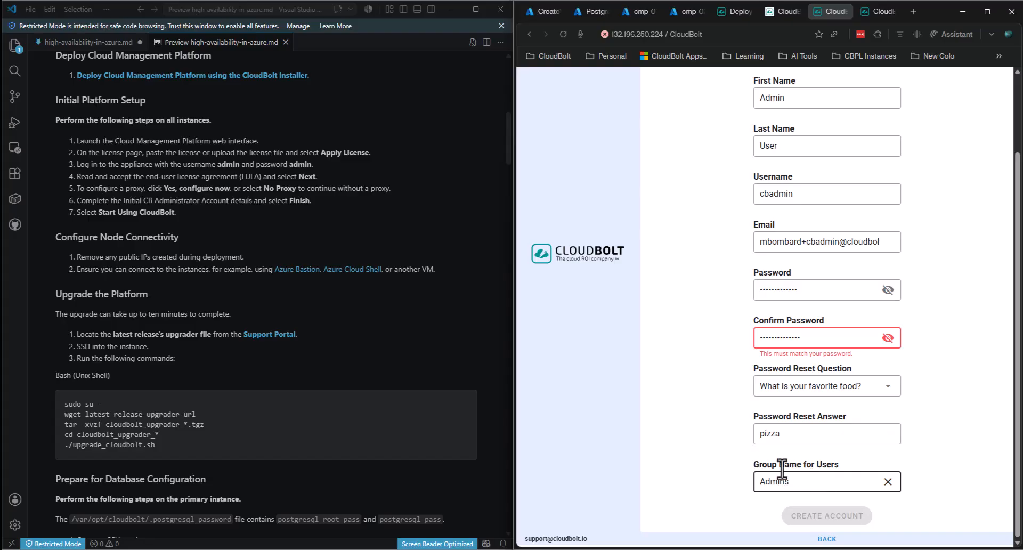
{"action": "left_click_drag", "start_coordinate": [811, 337], "coordinate": [656, 338]}
{"action": "type", "text": "••••••••"}
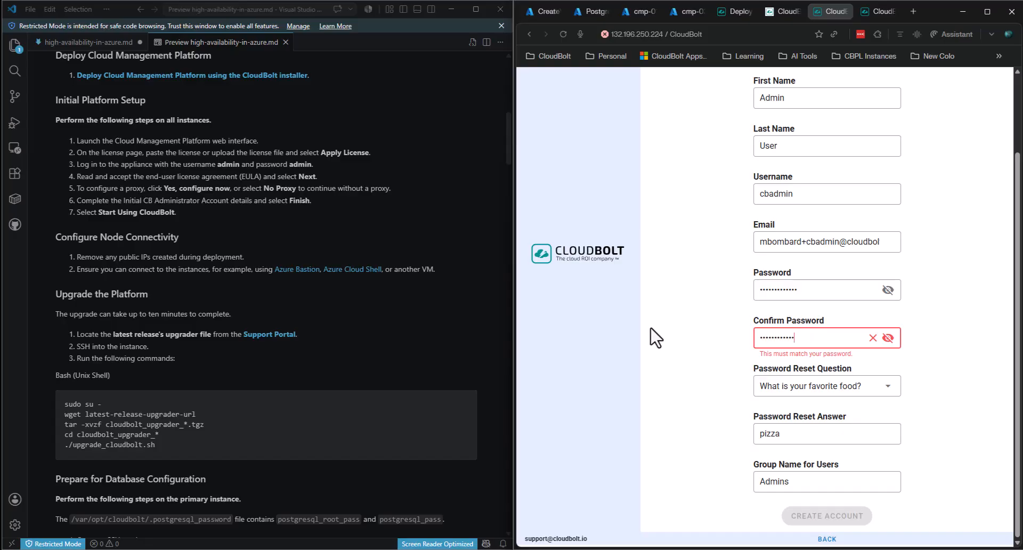
{"action": "type", "text": "•"}
{"action": "left_click", "coordinate": [962, 436]}
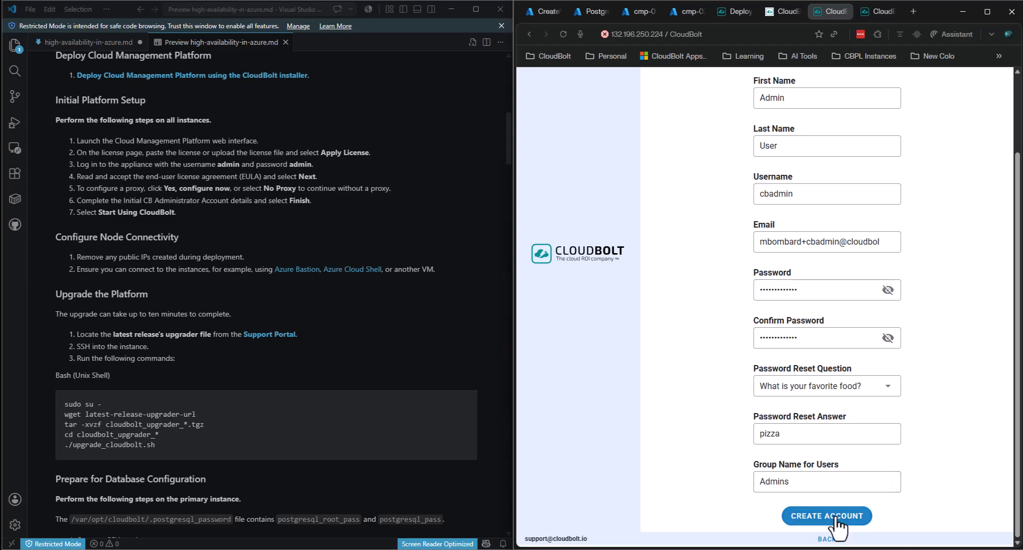
{"action": "left_click", "coordinate": [835, 520]}
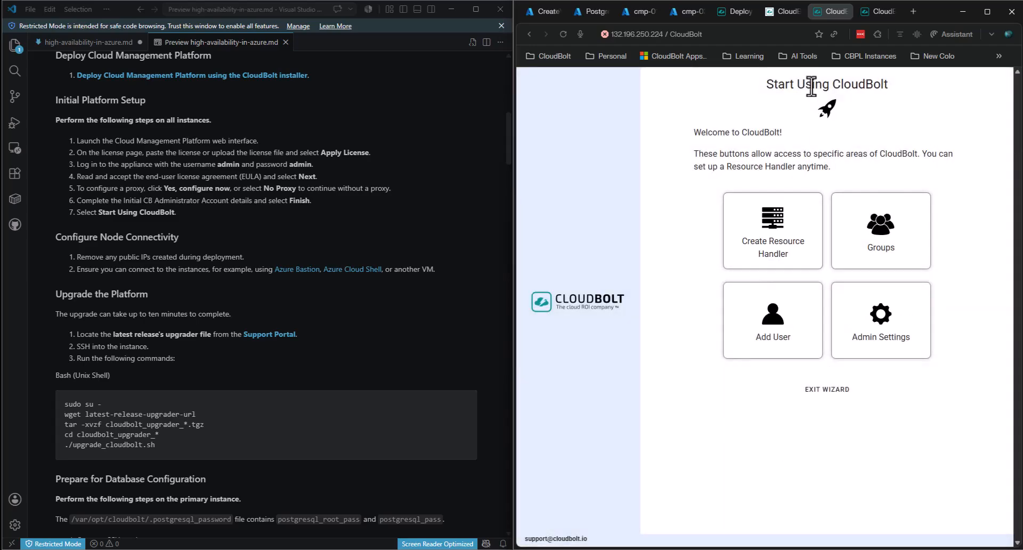
- Exit the first instance's wizard and log in to the second CloudBolt instance as admin
{"action": "left_click", "coordinate": [829, 390]}
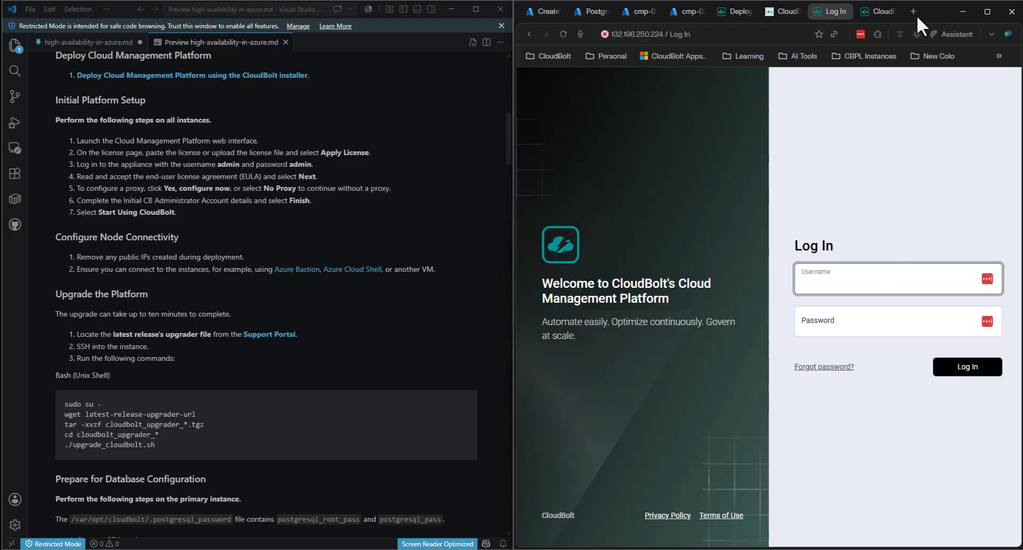
{"action": "mouse_move", "coordinate": [865, 15]}
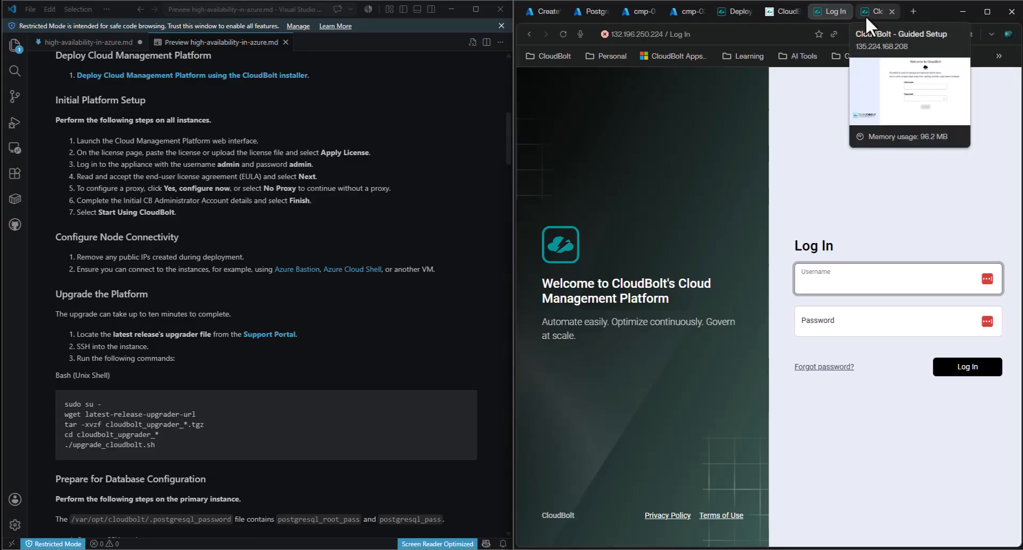
{"action": "left_click", "coordinate": [866, 15]}
{"action": "left_click", "coordinate": [792, 189]}
{"action": "key", "text": "Tab"}
{"action": "key", "text": "Return"}
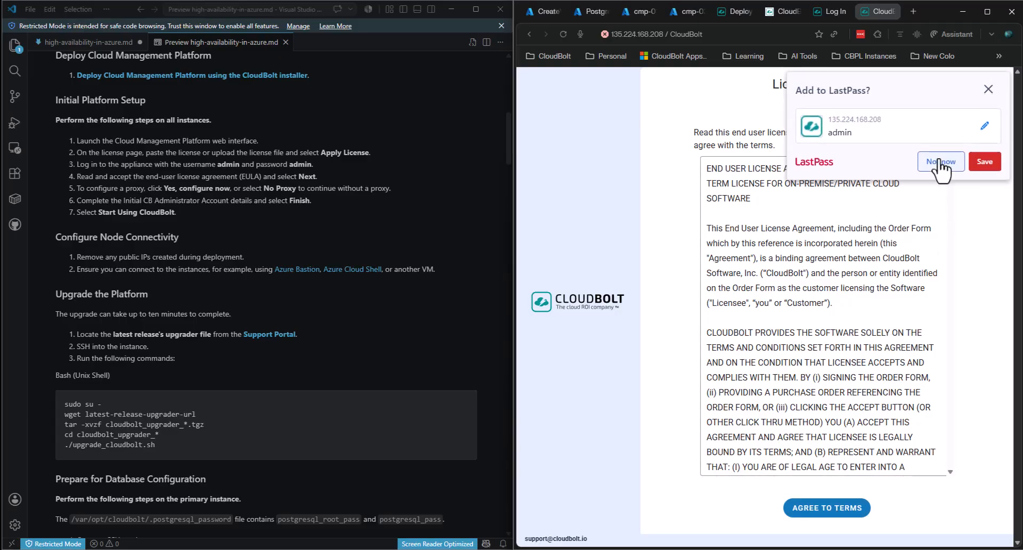
- Decline saving the login, accept the second instance's license, and skip proxy setup
{"action": "left_click", "coordinate": [940, 162]}
{"action": "left_click", "coordinate": [829, 503]}
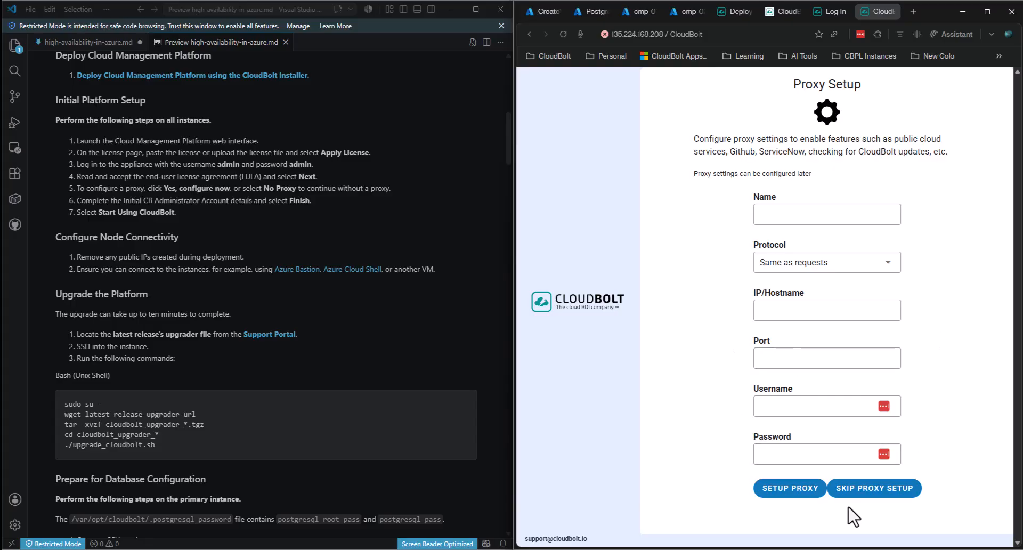
{"action": "left_click", "coordinate": [866, 491]}
{"action": "left_click", "coordinate": [784, 195]}
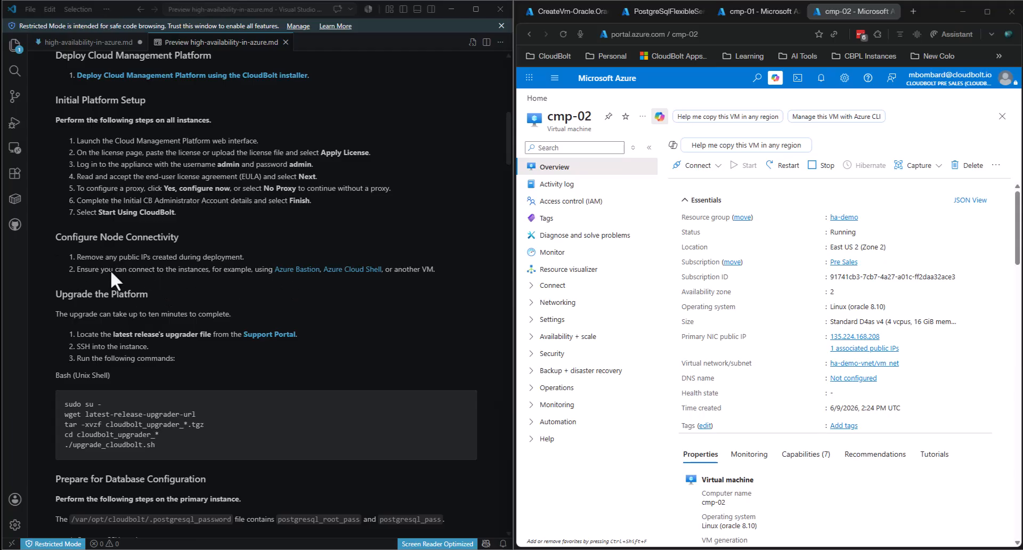
- Scroll the guide past the node connectivity steps and bring Visual Studio Code forward
{"action": "left_click_drag", "start_coordinate": [79, 258], "coordinate": [264, 269]}
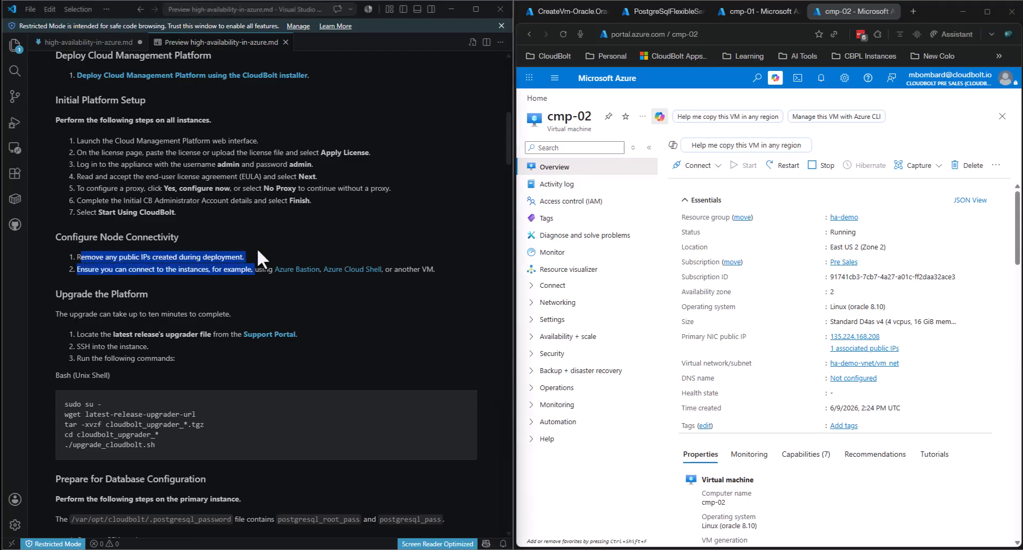
{"action": "left_click", "coordinate": [256, 248]}
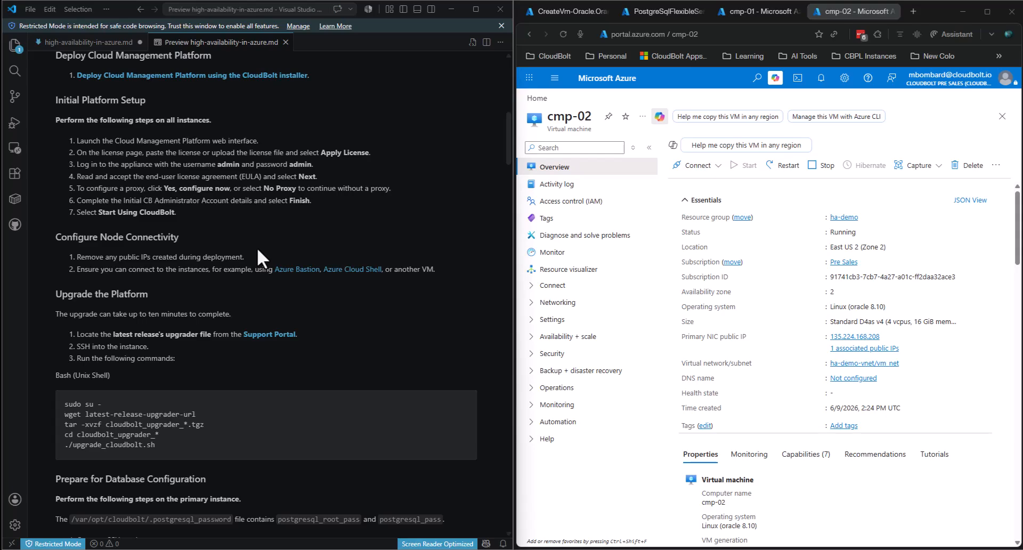
{"action": "scroll", "coordinate": [259, 243], "scroll_direction": "down", "scroll_amount": 1}
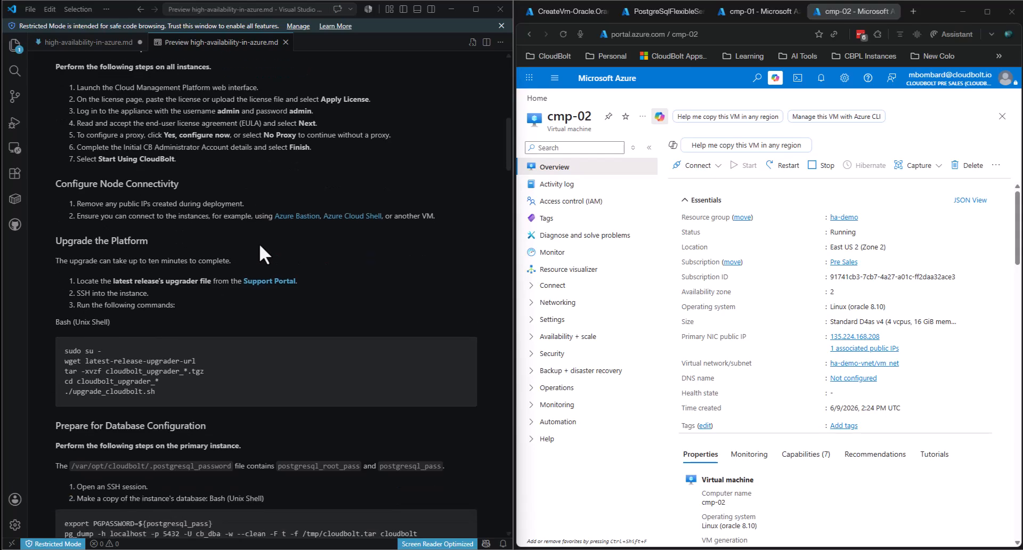
{"action": "scroll", "coordinate": [228, 235], "scroll_direction": "down", "scroll_amount": 1}
{"action": "scroll", "coordinate": [224, 227], "scroll_direction": "down", "scroll_amount": 1}
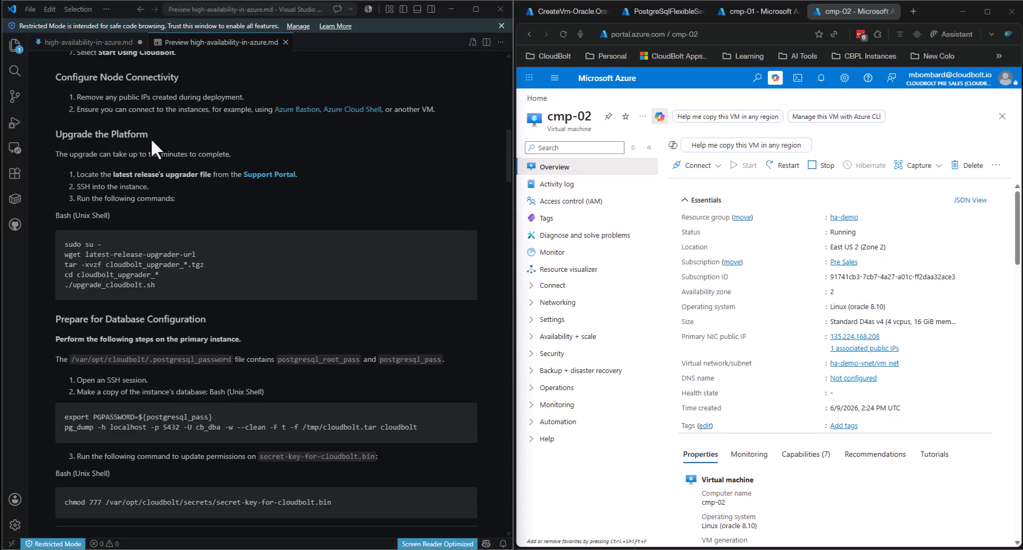
{"action": "scroll", "coordinate": [152, 138], "scroll_direction": "down", "scroll_amount": 4}
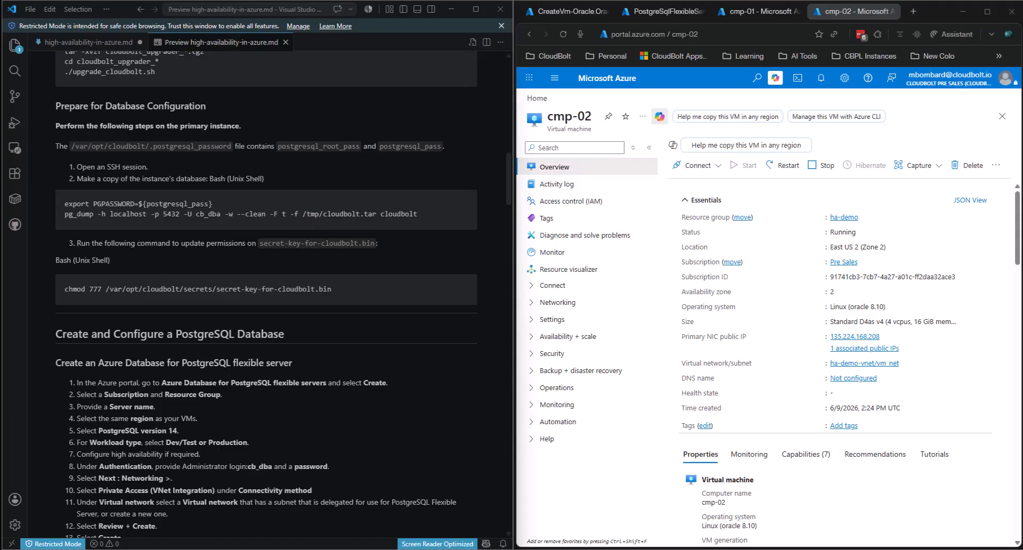
{"action": "mouse_move", "coordinate": [389, 549]}
{"action": "mouse_move", "coordinate": [437, 549]}
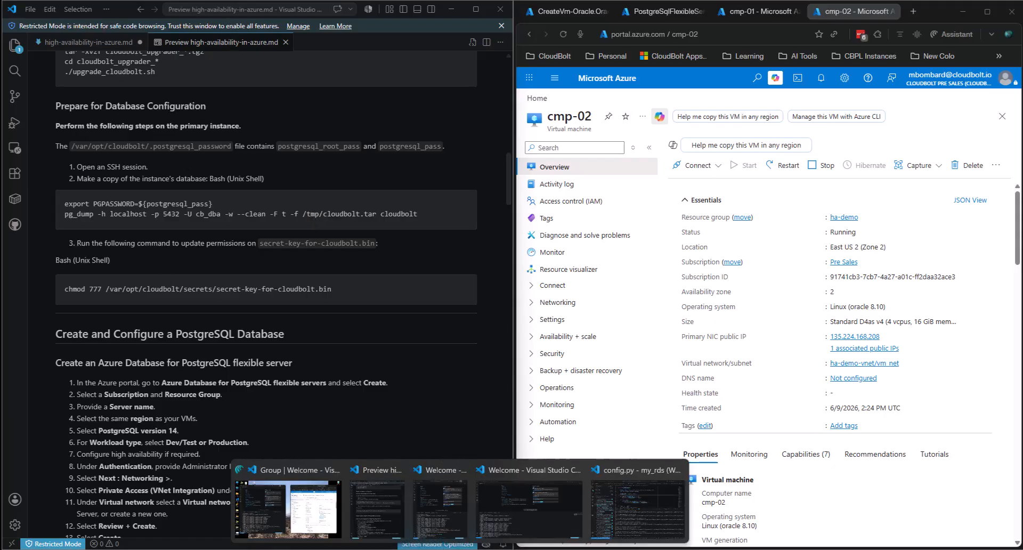
{"action": "left_click", "coordinate": [434, 524]}
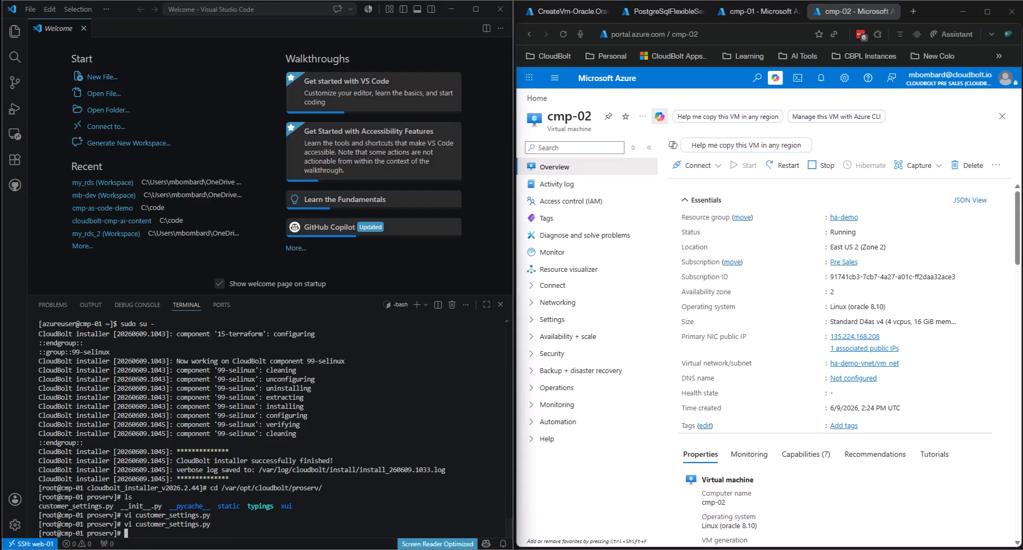
- Show the stored database passwords by running cat on the guide's password file path
{"action": "left_click_drag", "start_coordinate": [124, 13], "coordinate": [993, 102]}
{"action": "left_click", "coordinate": [133, 13]}
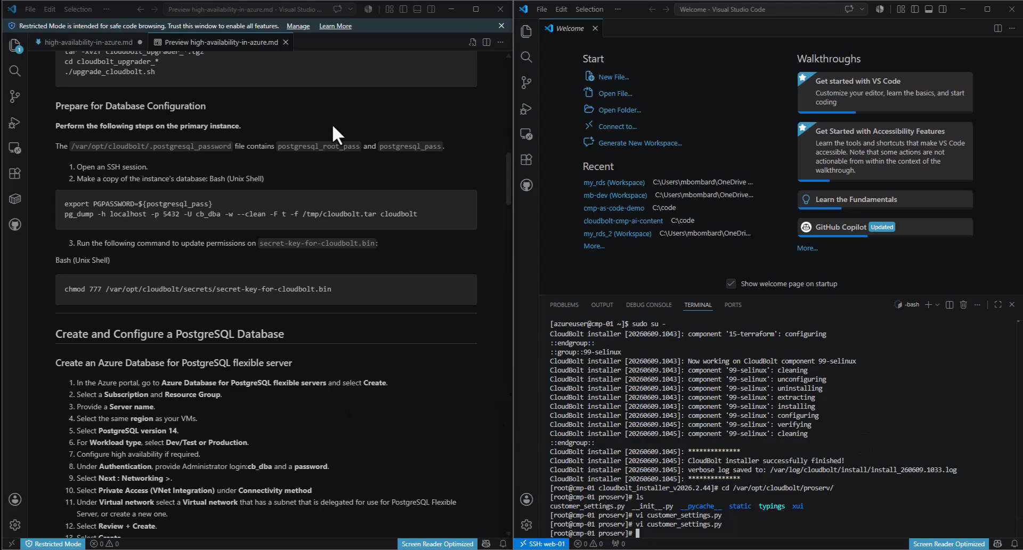
{"action": "left_click_drag", "start_coordinate": [231, 146], "coordinate": [71, 152]}
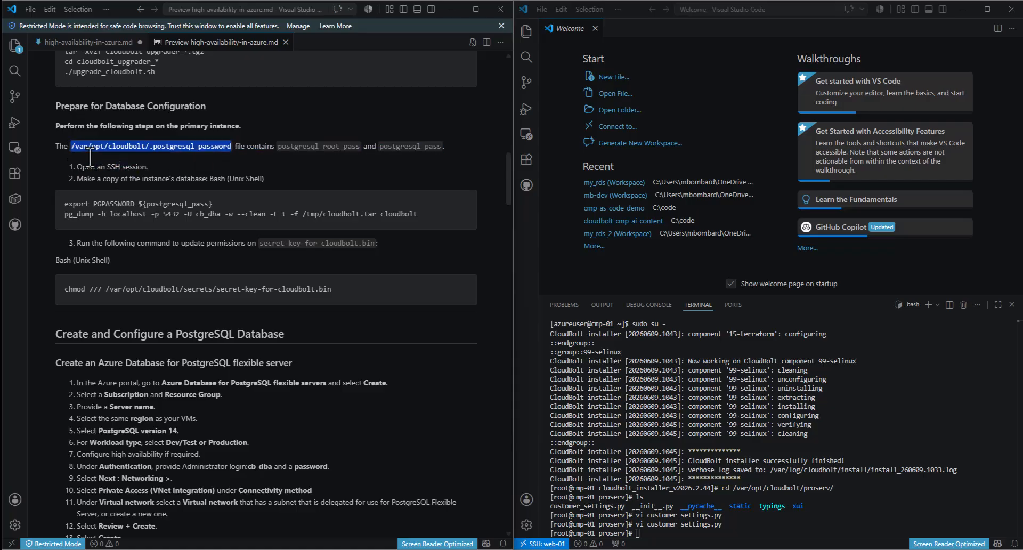
{"action": "left_click", "coordinate": [869, 507]}
{"action": "type", "text": "cat"}
{"action": "key", "text": "ctrl+v"}
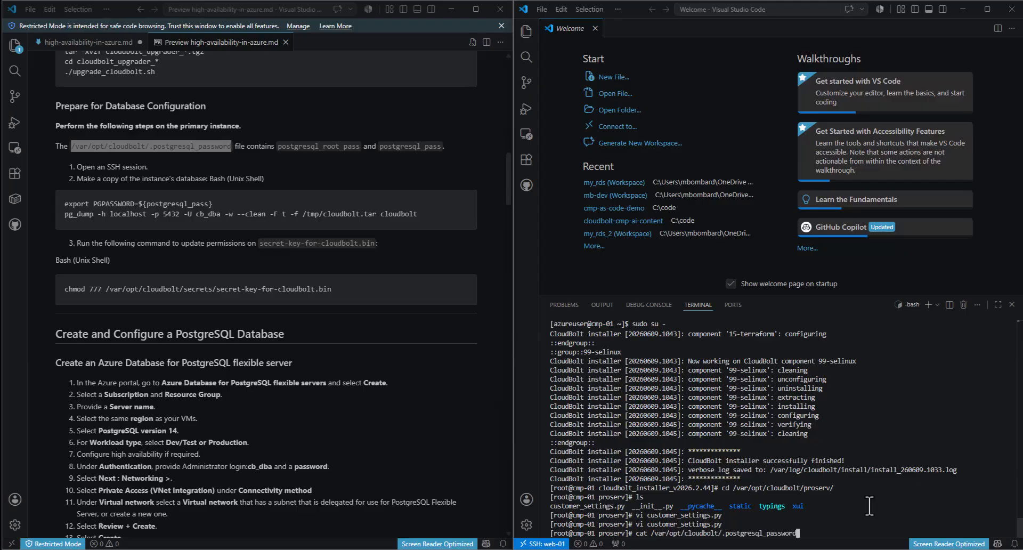
{"action": "key", "text": "Return"}
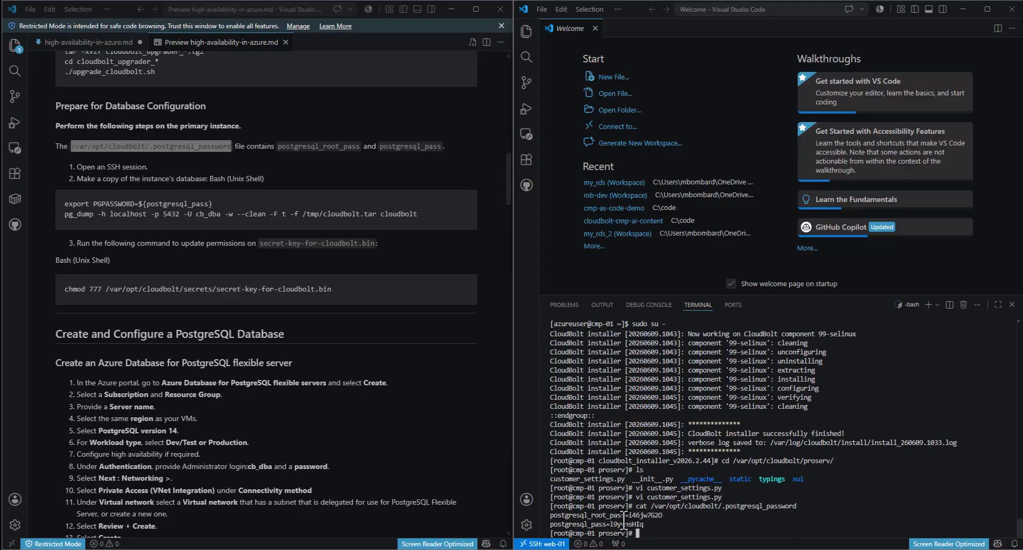
{"action": "left_click_drag", "start_coordinate": [629, 517], "coordinate": [651, 519]}
{"action": "left_click", "coordinate": [659, 517]}
- Export PGPASSWORD using the postgresql_pass value and echo it to verify
{"action": "left_click", "coordinate": [123, 8]}
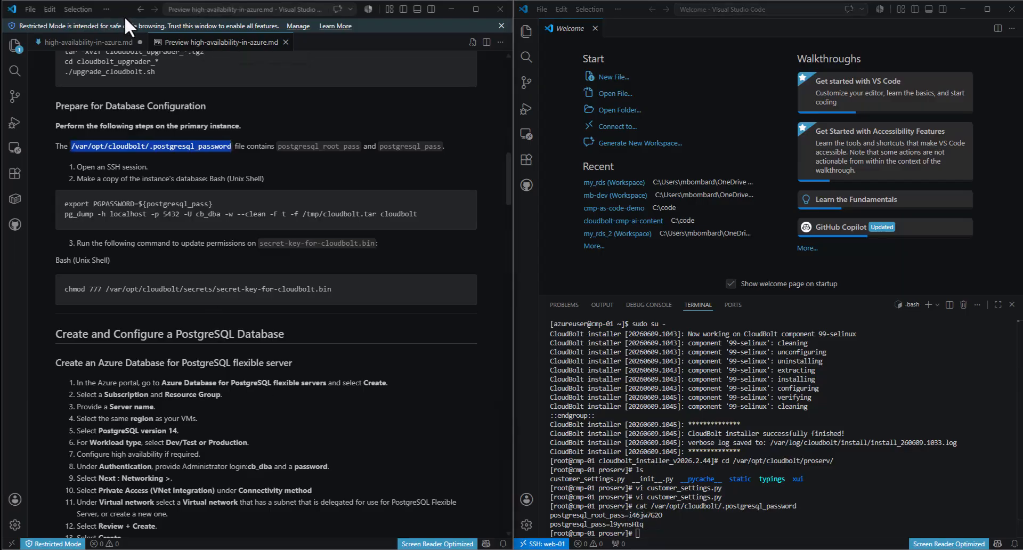
{"action": "left_click", "coordinate": [308, 152]}
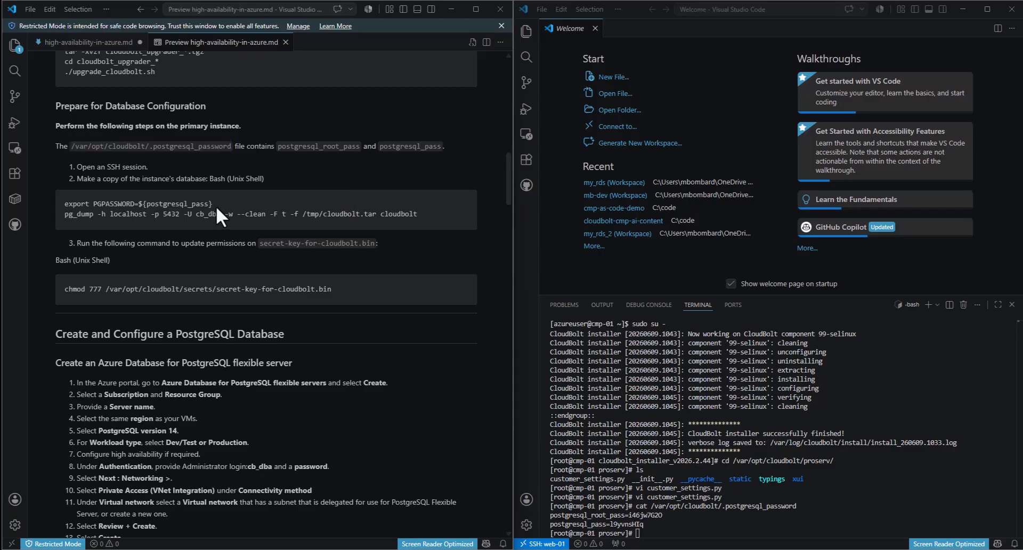
{"action": "left_click_drag", "start_coordinate": [215, 206], "coordinate": [64, 213]}
{"action": "key", "text": "ctrl+c"}
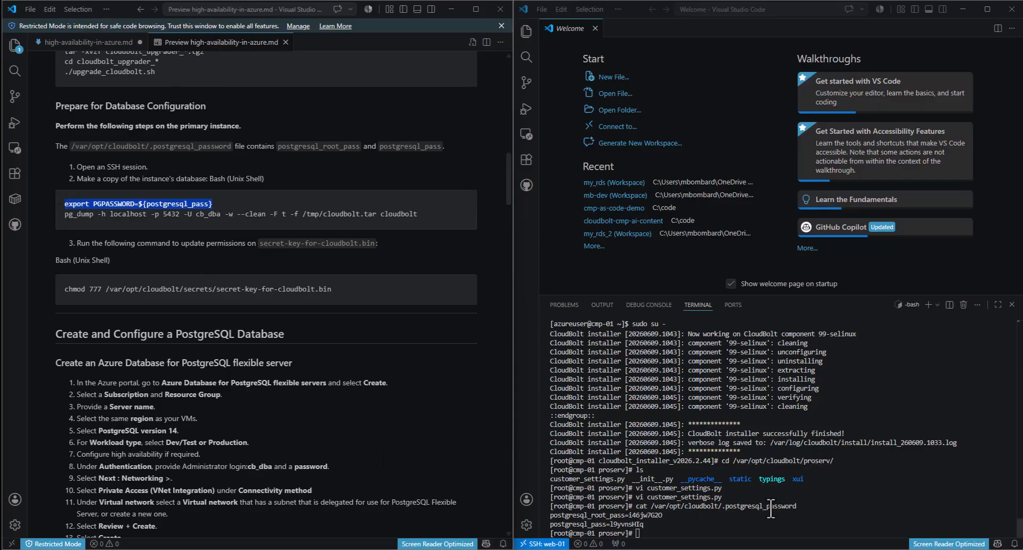
{"action": "left_click", "coordinate": [744, 538]}
{"action": "key", "text": "ctrl+v"}
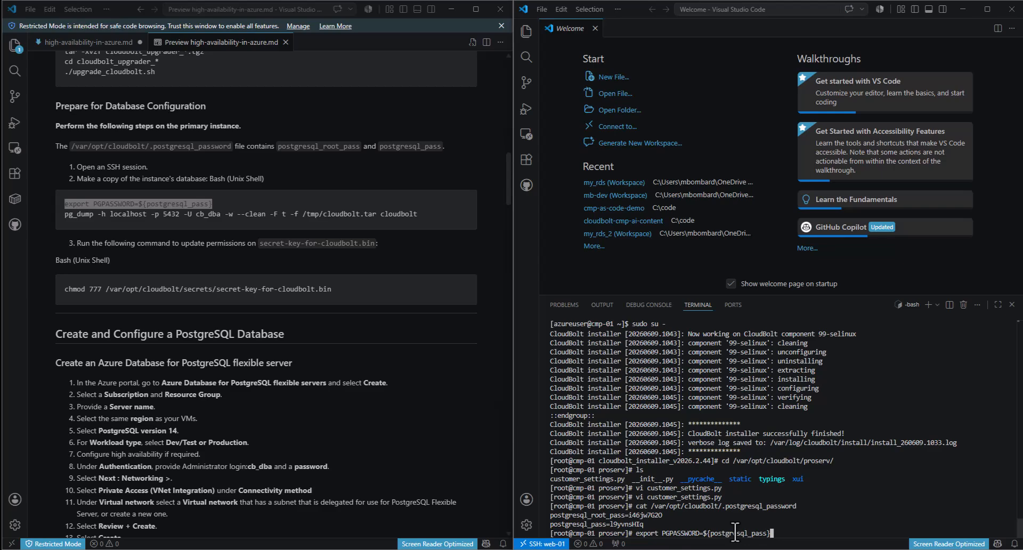
{"action": "key", "text": "BackSpace"}
{"action": "key", "text": "BackSpace"}
{"action": "key", "text": "BackSpace"}
{"action": "key", "text": "BackSpace"}
{"action": "key", "text": "BackSpace"}
{"action": "key", "text": "BackSpace"}
{"action": "key", "text": "BackSpace"}
{"action": "key", "text": "BackSpace"}
{"action": "key", "text": "BackSpace"}
{"action": "key", "text": "BackSpace"}
{"action": "key", "text": "BackSpace"}
{"action": "key", "text": "BackSpace"}
{"action": "key", "text": "BackSpace"}
{"action": "key", "text": "BackSpace"}
{"action": "key", "text": "BackSpace"}
{"action": "key", "text": "BackSpace"}
{"action": "key", "text": "BackSpace"}
{"action": "key", "text": "BackSpace"}
{"action": "double_click", "coordinate": [631, 524]}
{"action": "left_click_drag", "start_coordinate": [611, 525], "coordinate": [644, 526]}
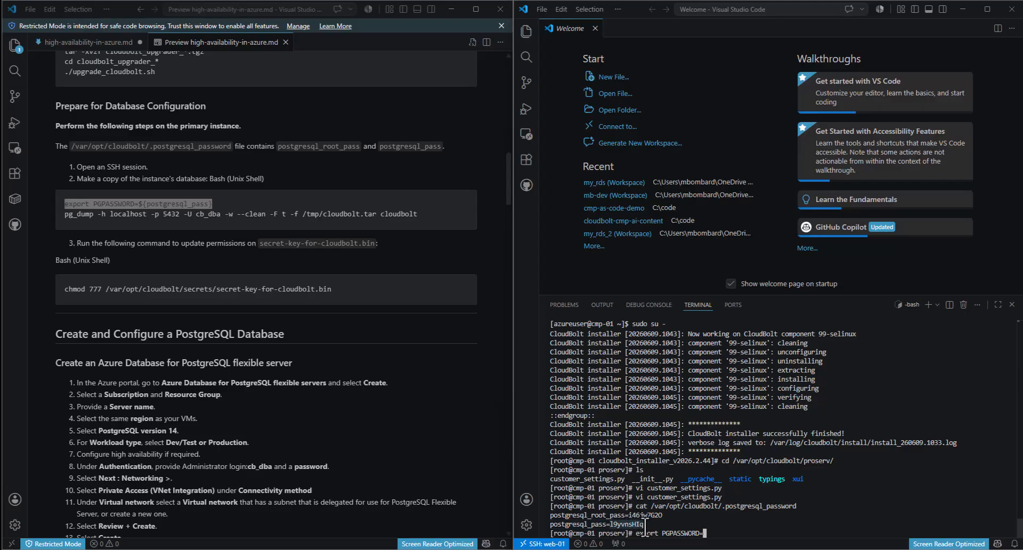
{"action": "key", "text": "ctrl+c"}
{"action": "key", "text": "ctrl+v"}
{"action": "key", "text": "Return"}
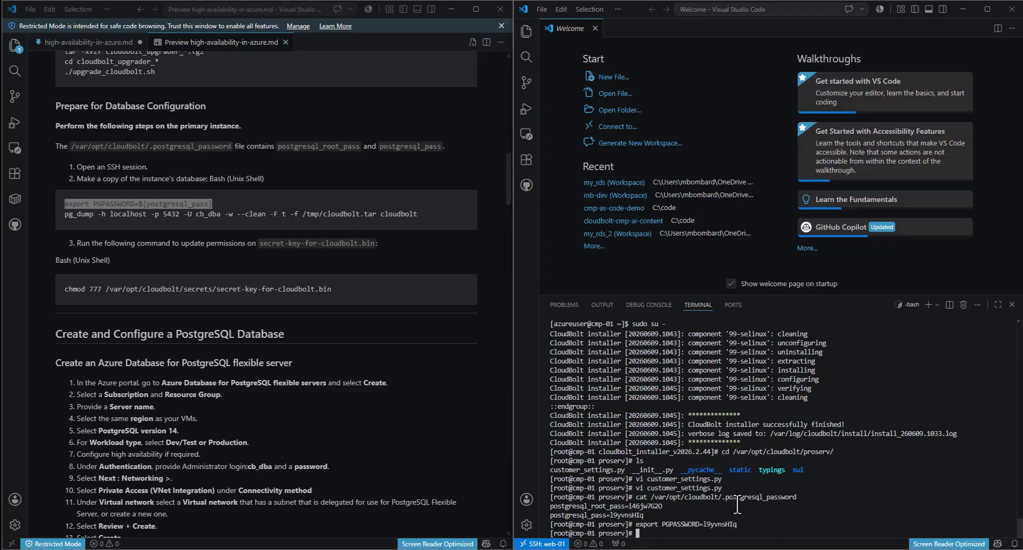
{"action": "type", "text": "echo ${PGPASSWORD}"}
{"action": "key", "text": "Return"}
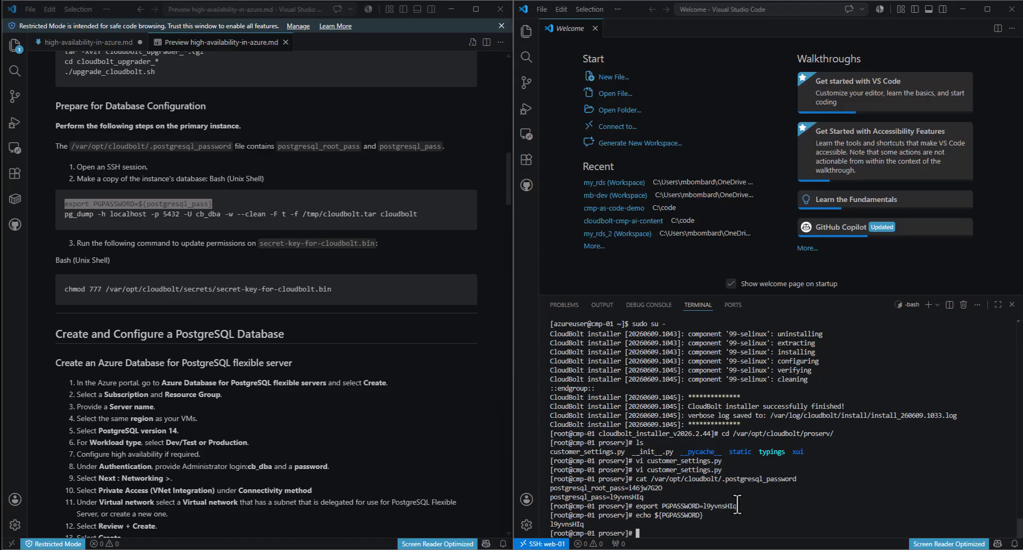
- Run the guide's pg_dump command to back up the cloudbolt database to /tmp/cloudbolt.tar
{"action": "left_click", "coordinate": [416, 218]}
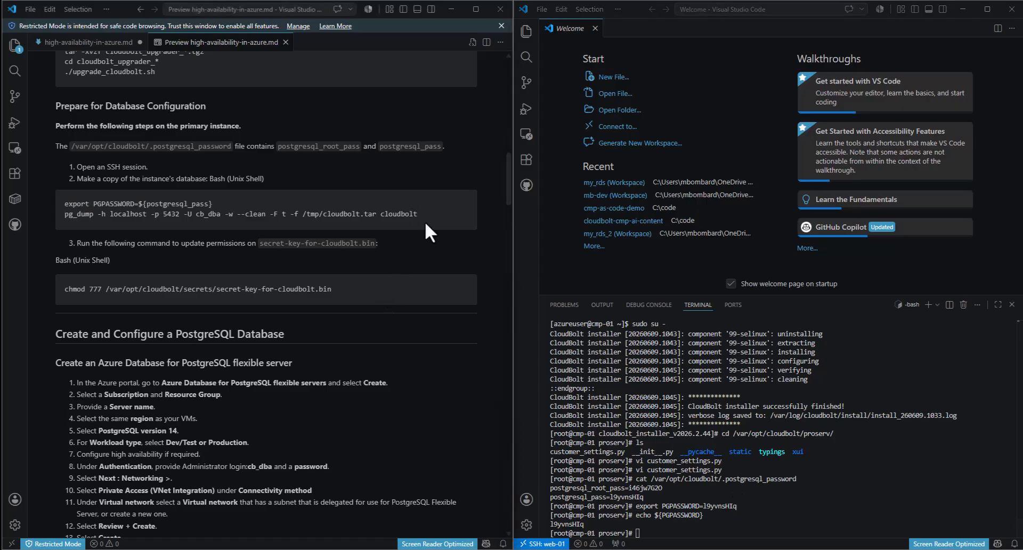
{"action": "left_click_drag", "start_coordinate": [417, 217], "coordinate": [64, 216]}
{"action": "key", "text": "ctrl+c"}
{"action": "left_click", "coordinate": [740, 525]}
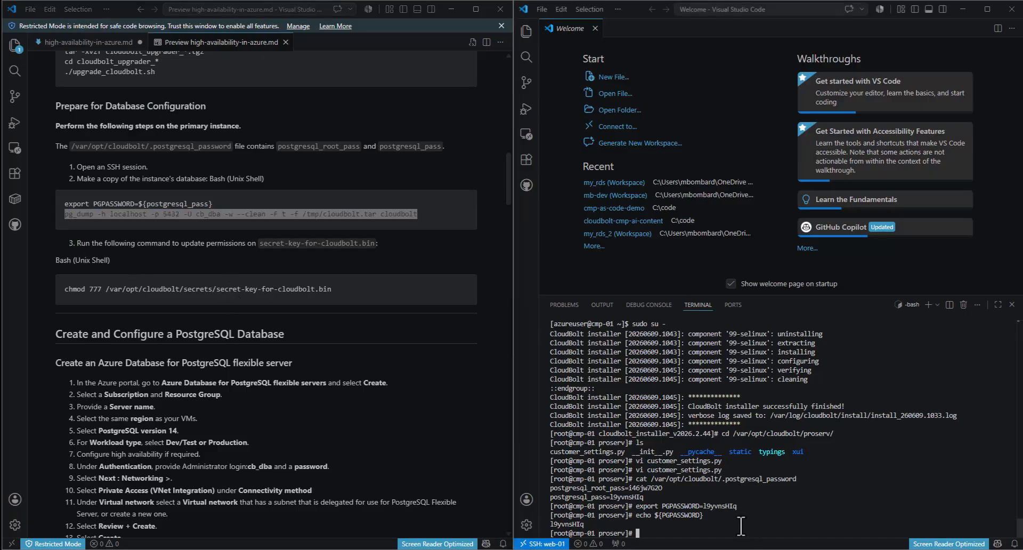
{"action": "key", "text": "ctrl+v"}
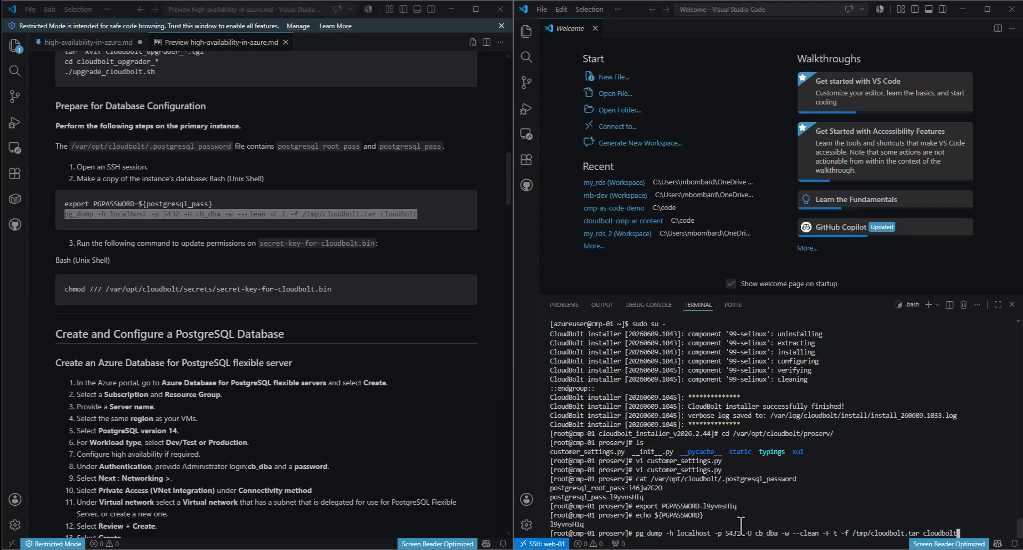
{"action": "key", "text": "Return"}
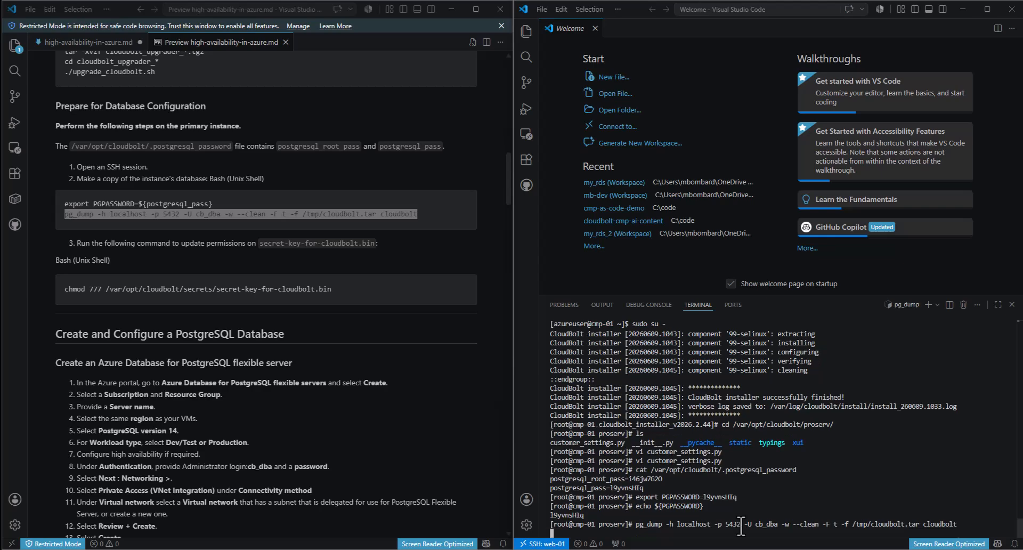
- List /tmp with ls -l to confirm the cloudbolt.tar dump exists
{"action": "type", "text": "cd /"}
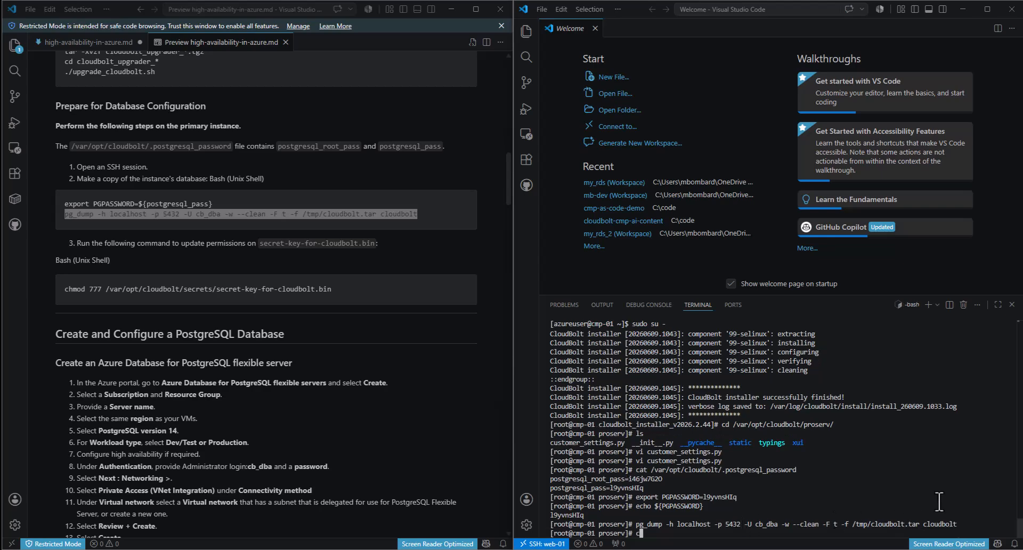
{"action": "key", "text": "BackSpace"}
{"action": "key", "text": "BackSpace"}
{"action": "key", "text": "BackSpace"}
{"action": "key", "text": "BackSpace"}
{"action": "type", "text": "ls /tmp/"}
{"action": "key", "text": "Return"}
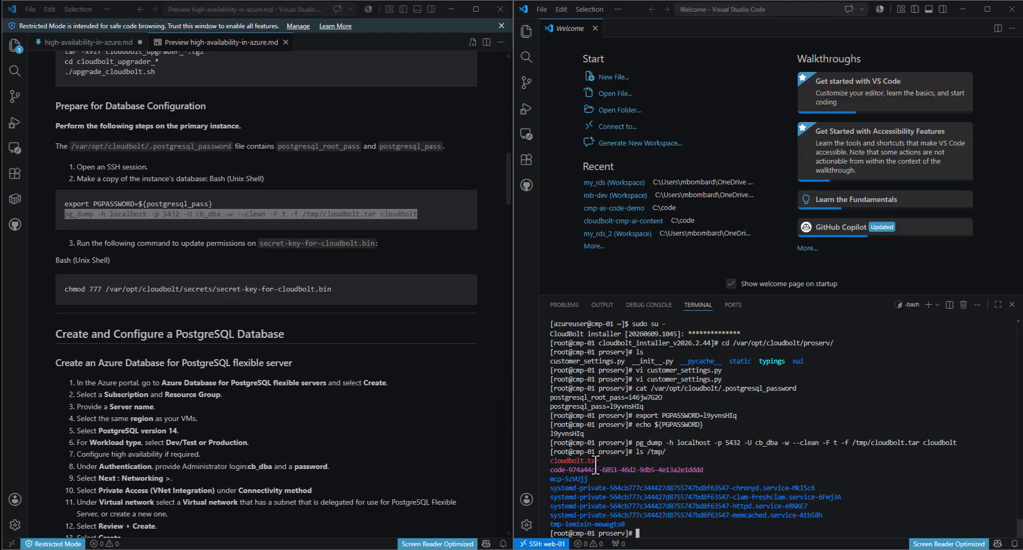
{"action": "key", "text": "Up"}
{"action": "key", "text": "Left"}
{"action": "key", "text": "Left"}
{"action": "key", "text": "Left"}
{"action": "key", "text": "Left"}
{"action": "key", "text": "Left"}
{"action": "key", "text": "Left"}
{"action": "type", "text": "-l"}
{"action": "key", "text": "Return"}
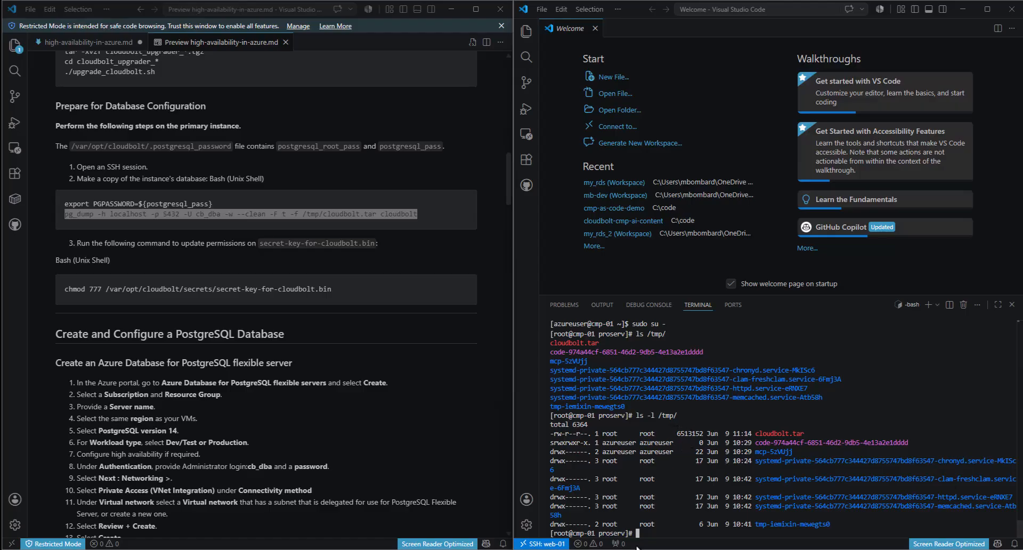
- Run the guide's chmod 777 on /var/opt/cloudbolt/secrets/secret-key-for-cloudbolt.bin in the terminal
{"action": "left_click", "coordinate": [266, 182]}
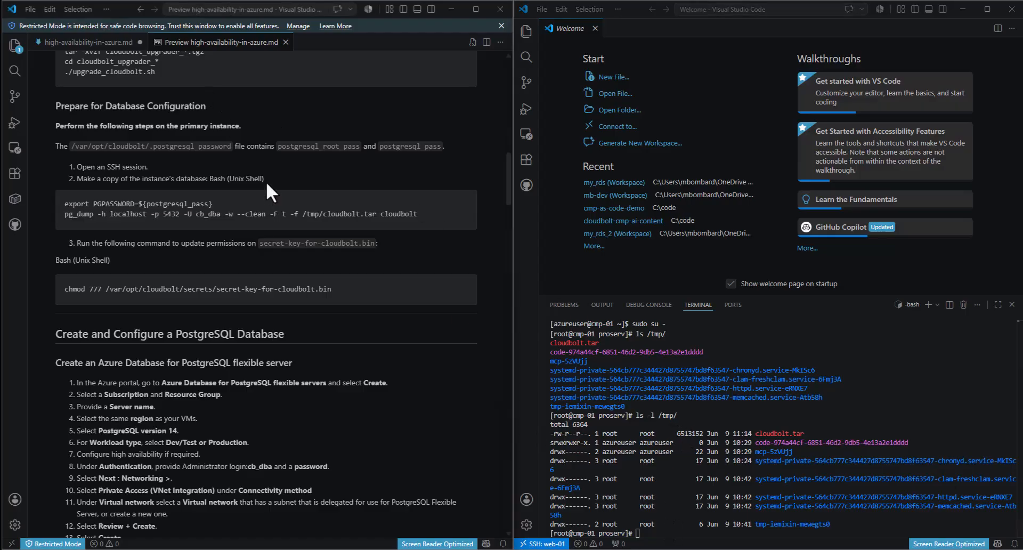
{"action": "scroll", "coordinate": [267, 181], "scroll_direction": "down", "scroll_amount": 2}
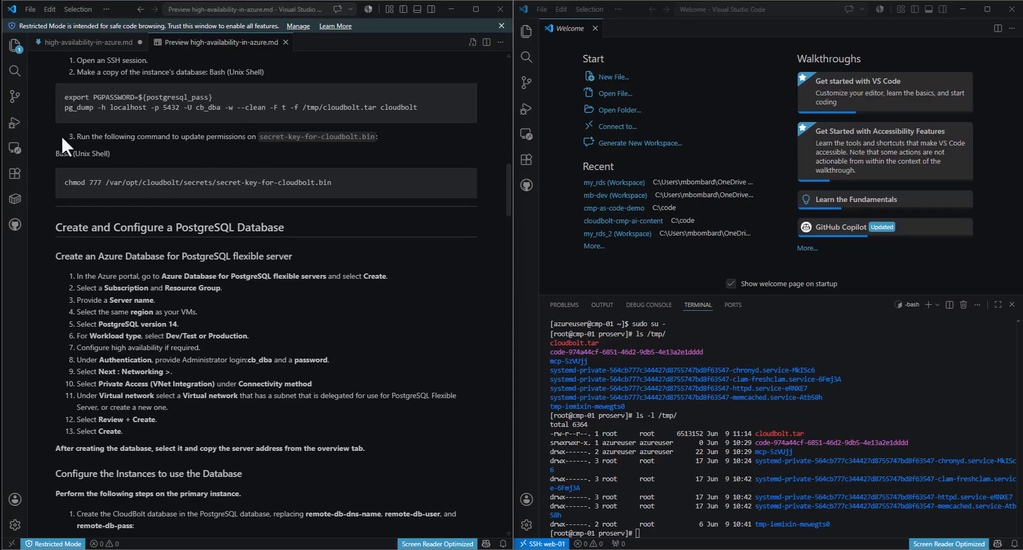
{"action": "left_click_drag", "start_coordinate": [70, 136], "coordinate": [381, 142]}
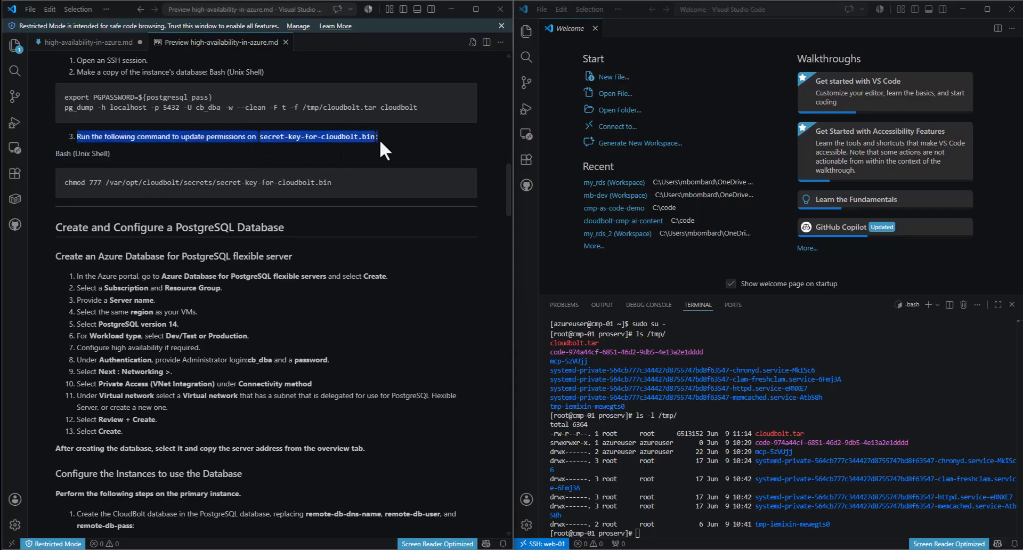
{"action": "left_click", "coordinate": [347, 137]}
{"action": "left_click_drag", "start_coordinate": [347, 181], "coordinate": [52, 187]}
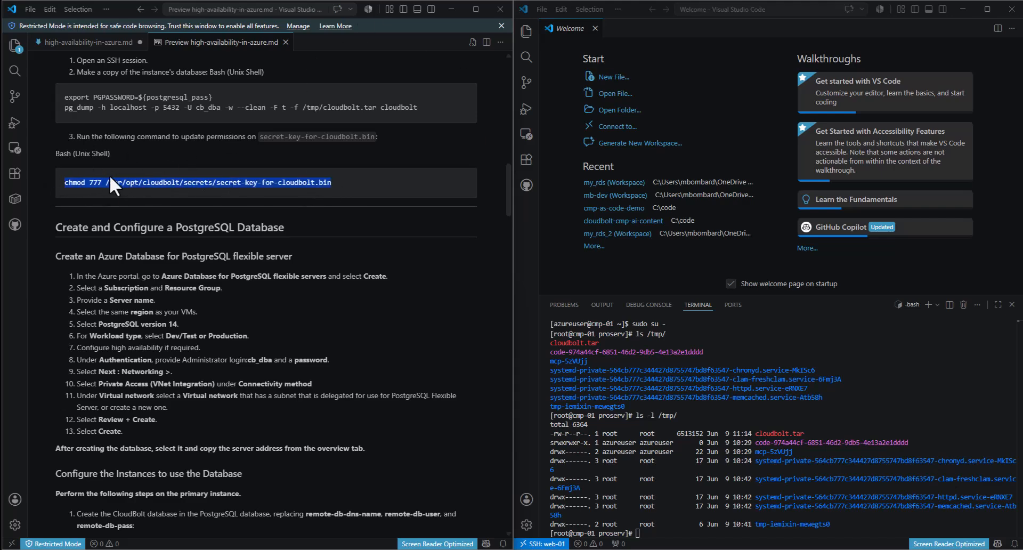
{"action": "left_click", "coordinate": [661, 533]}
{"action": "key", "text": "ctrl+v"}
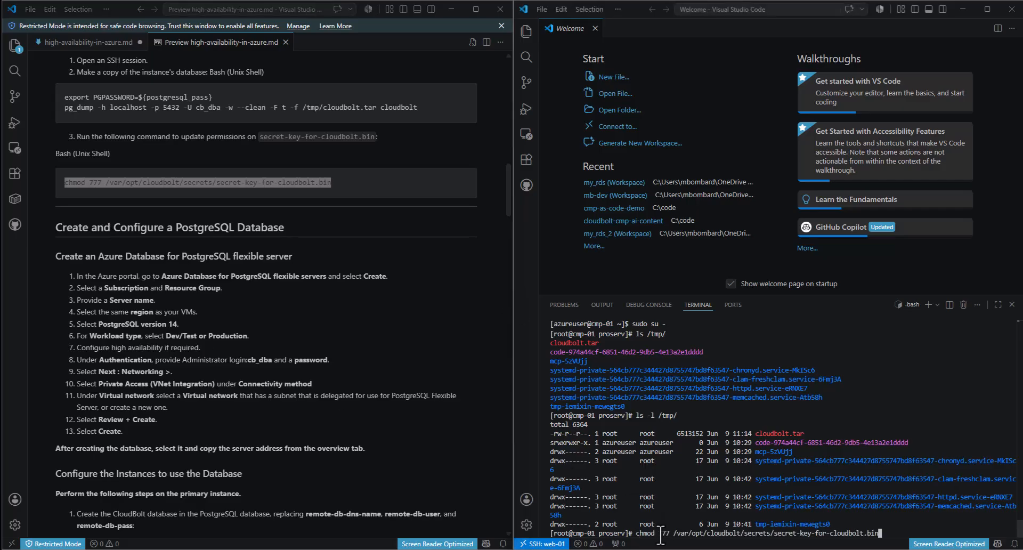
{"action": "key", "text": "Return"}
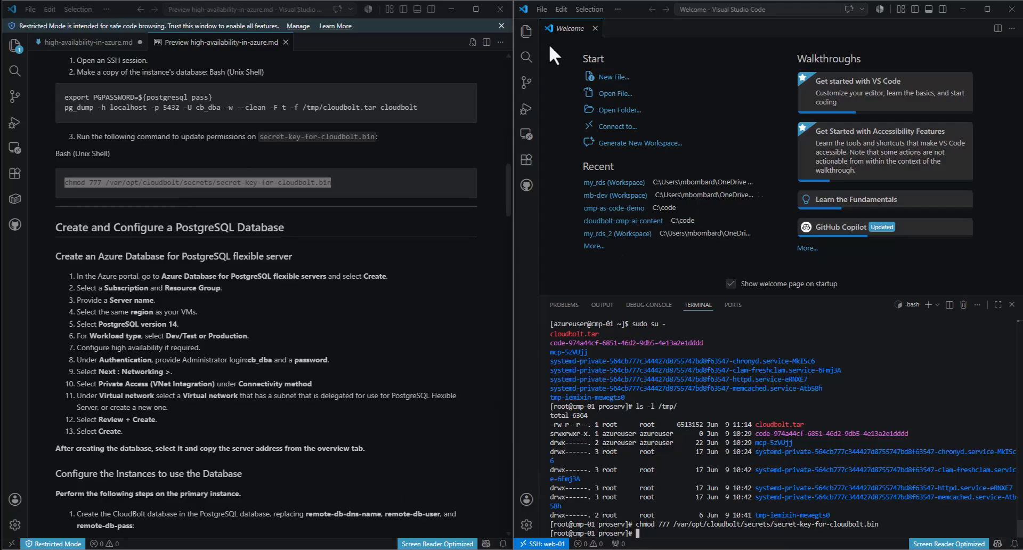
{"action": "left_click", "coordinate": [330, 183]}
{"action": "scroll", "coordinate": [379, 160], "scroll_direction": "down", "scroll_amount": 3}
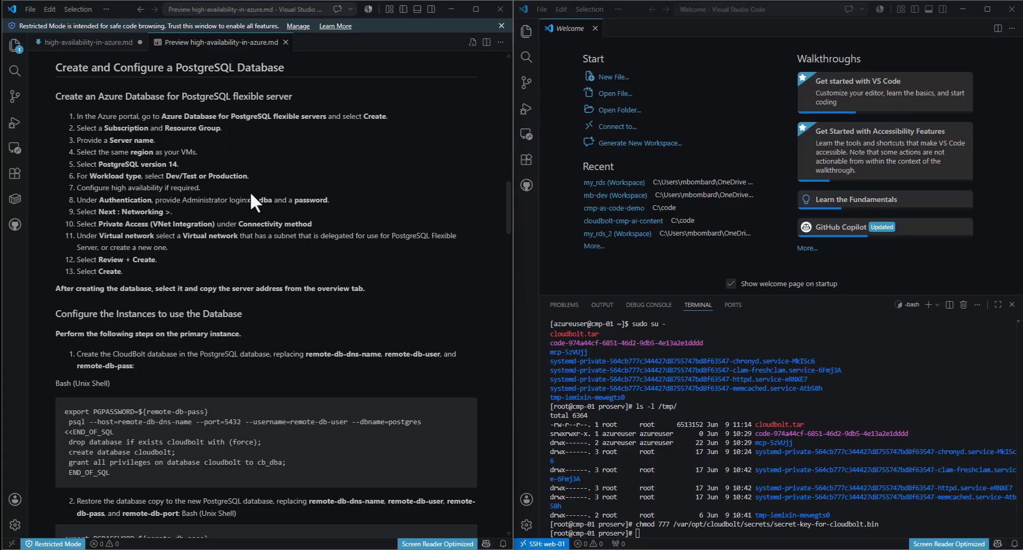
- Open the cmp-ha-db server from the PostgreSqlFlexibleServer deployment's details in the browser
{"action": "mouse_move", "coordinate": [461, 549]}
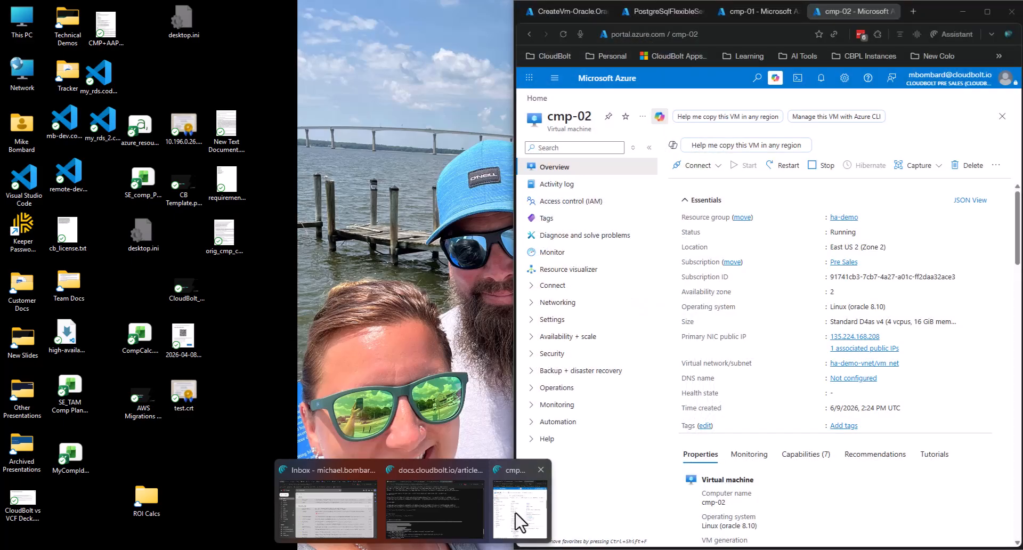
{"action": "left_click", "coordinate": [522, 521]}
{"action": "left_click", "coordinate": [656, 6]}
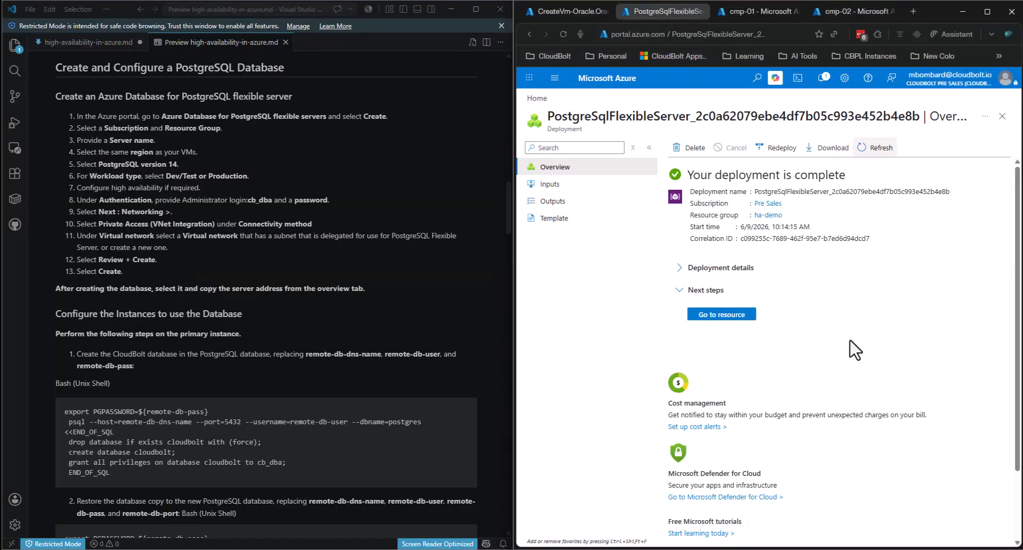
{"action": "left_click", "coordinate": [682, 267]}
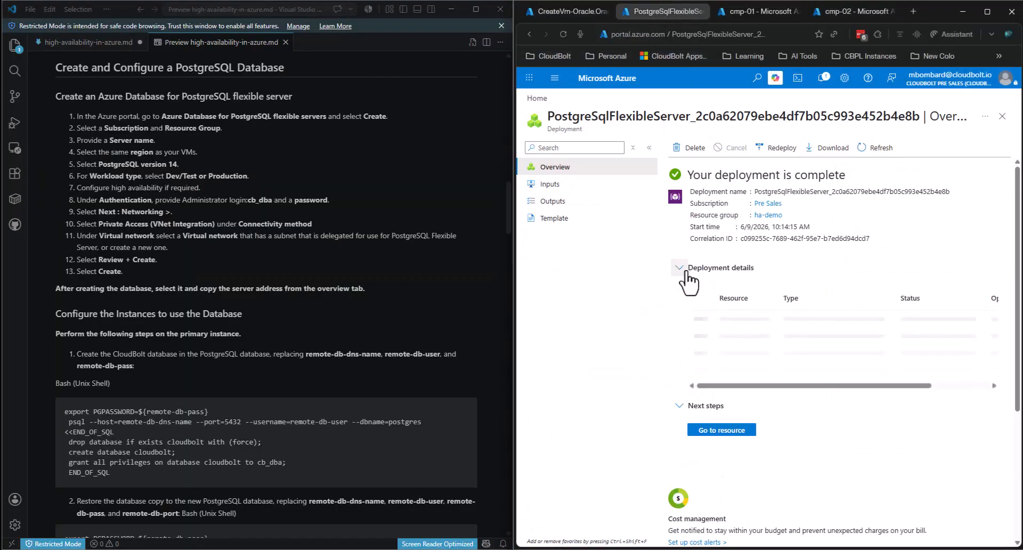
{"action": "left_click", "coordinate": [742, 344]}
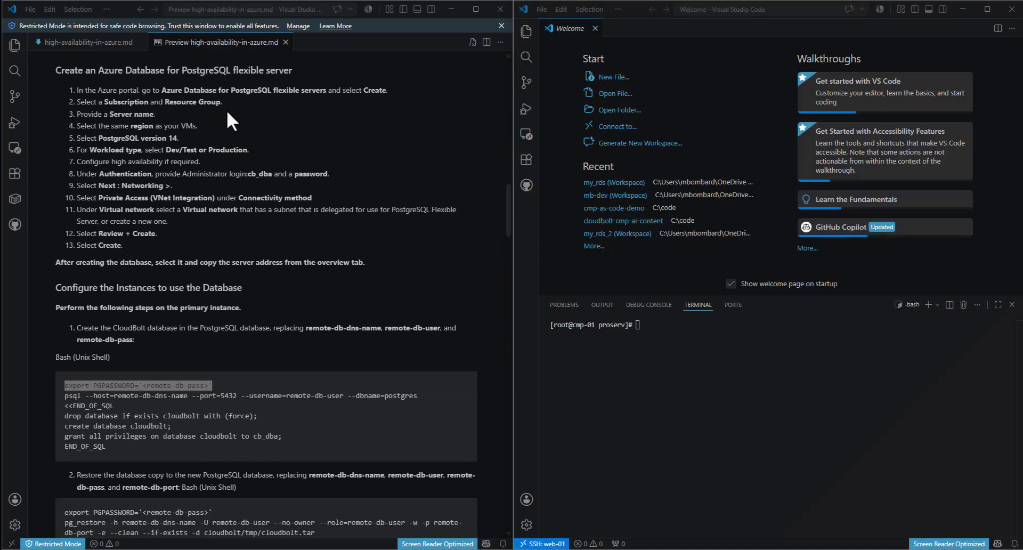
- Select the guide's psql heredoc through END_OF_SQL that recreates the cloudbolt database for cb_dba
{"action": "scroll", "coordinate": [245, 142], "scroll_direction": "down", "scroll_amount": 4}
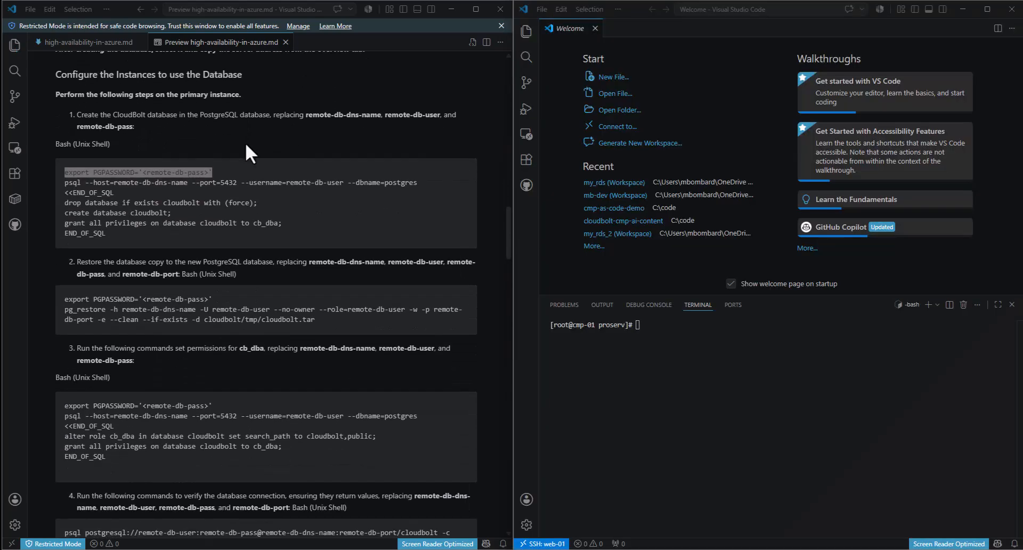
{"action": "scroll", "coordinate": [245, 142], "scroll_direction": "down", "scroll_amount": 1}
{"action": "scroll", "coordinate": [243, 136], "scroll_direction": "up", "scroll_amount": 1}
{"action": "left_click", "coordinate": [154, 173]}
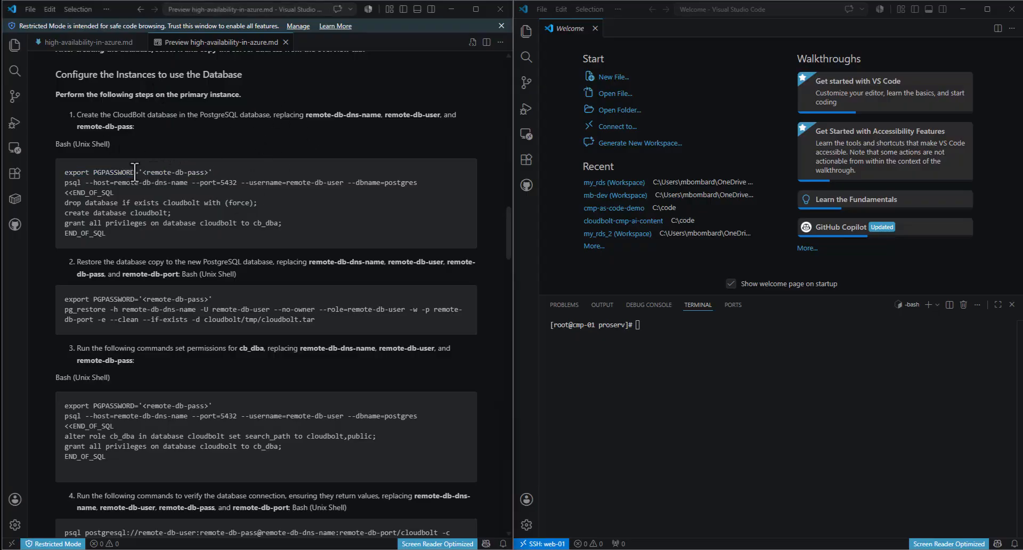
{"action": "left_click_drag", "start_coordinate": [142, 172], "coordinate": [209, 173]}
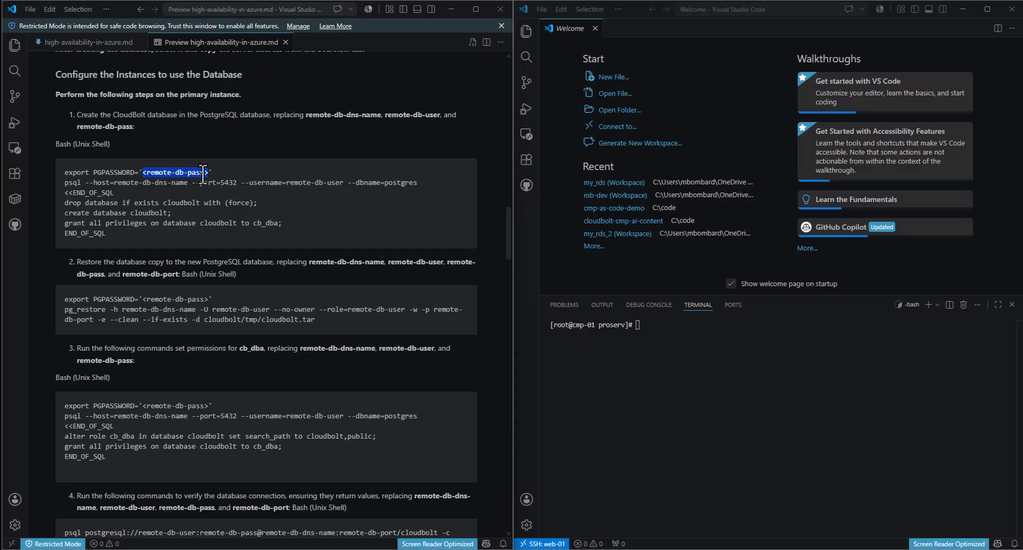
{"action": "left_click", "coordinate": [112, 175]}
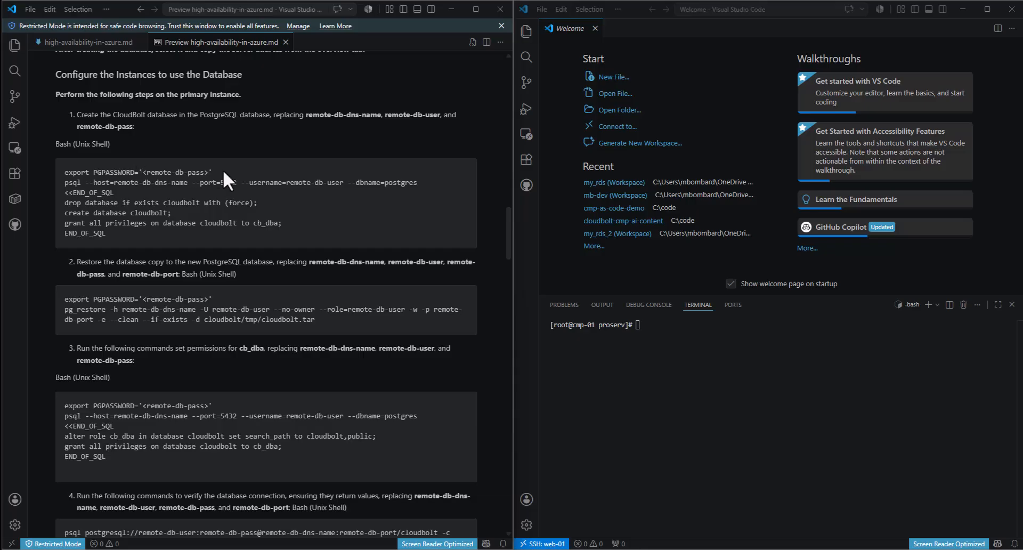
{"action": "left_click_drag", "start_coordinate": [223, 171], "coordinate": [69, 173]}
{"action": "left_click", "coordinate": [140, 170]}
{"action": "left_click_drag", "start_coordinate": [139, 172], "coordinate": [212, 174]}
{"action": "left_click", "coordinate": [212, 174]}
{"action": "left_click_drag", "start_coordinate": [106, 234], "coordinate": [64, 187]}
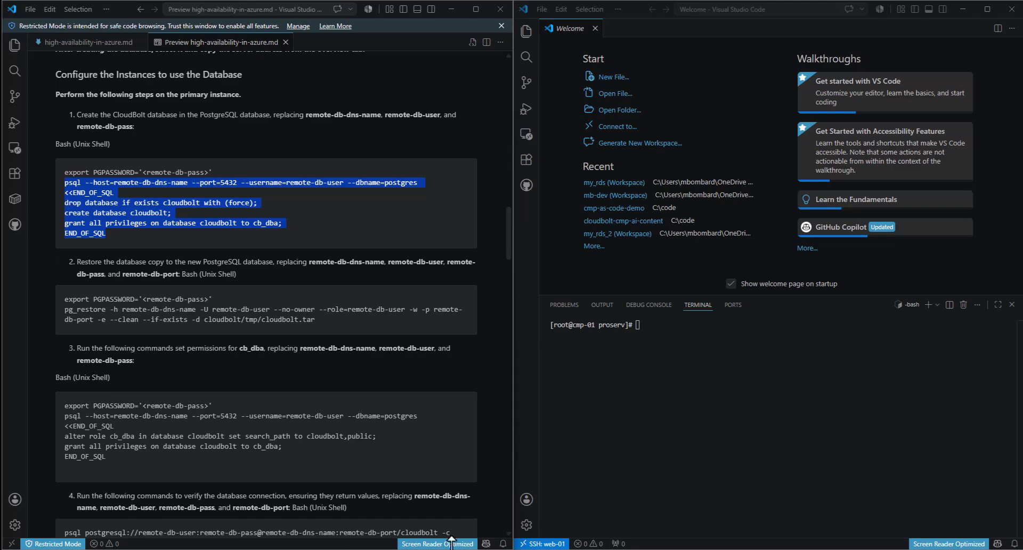
{"action": "left_click", "coordinate": [483, 549]}
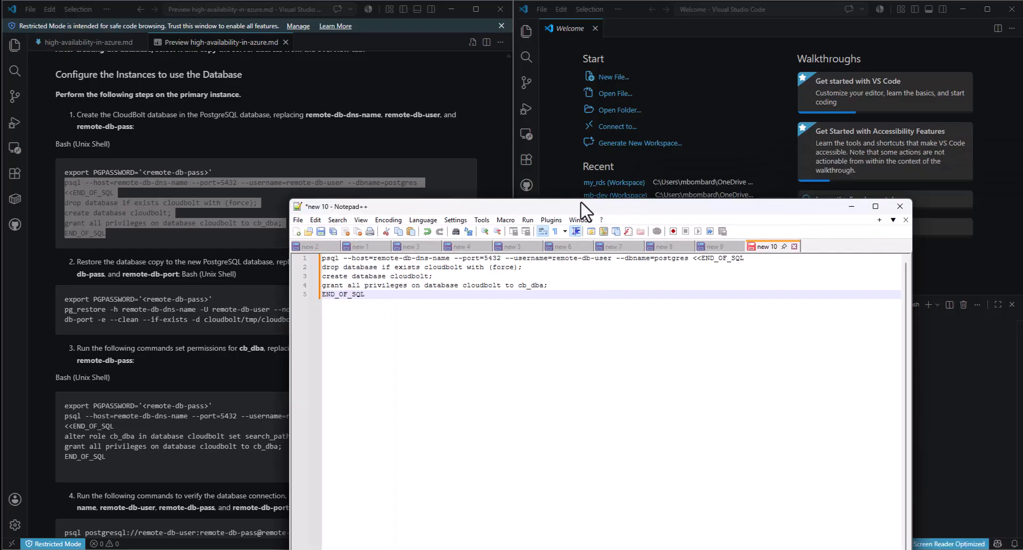
- Snap Notepad++ to the left half and replace remote-db-user with cb_dba in the psql script
{"action": "left_click_drag", "start_coordinate": [583, 206], "coordinate": [28, 150]}
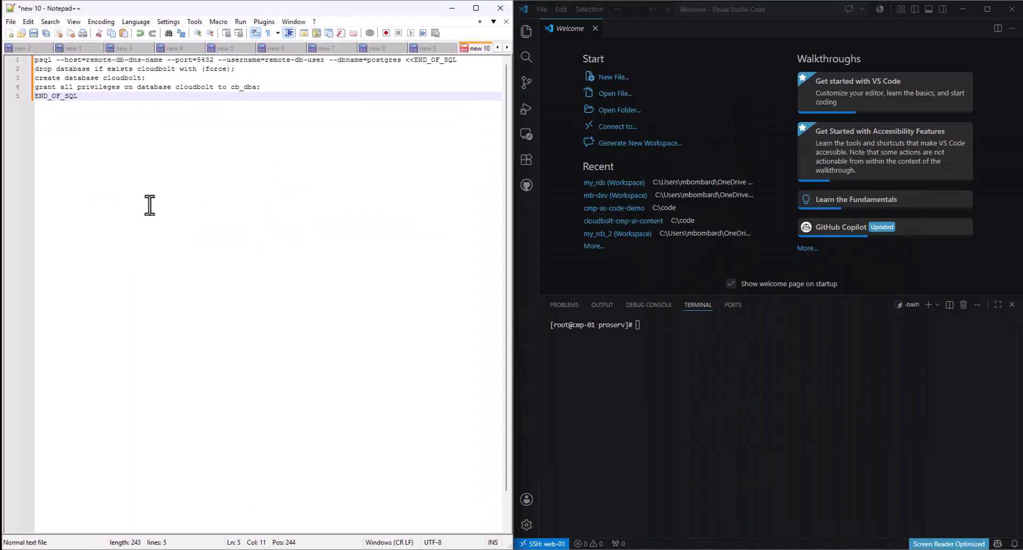
{"action": "left_click", "coordinate": [286, 61]}
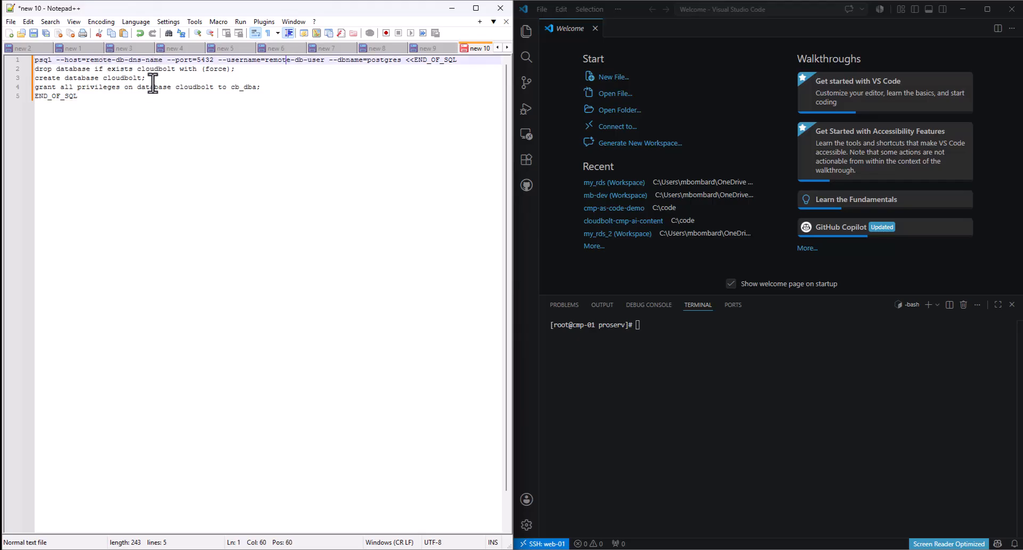
{"action": "left_click_drag", "start_coordinate": [325, 60], "coordinate": [265, 60]}
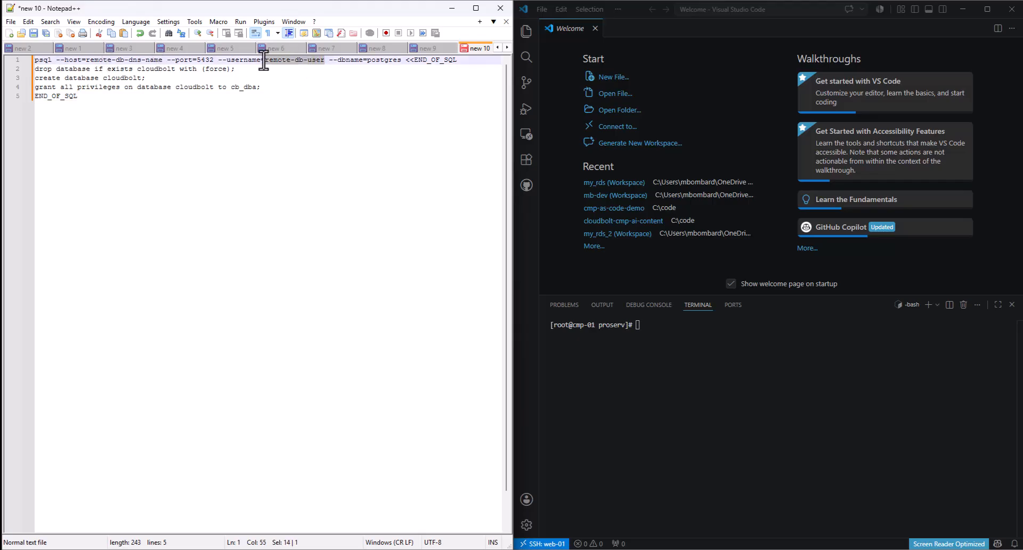
{"action": "type", "text": "cb_dba"}
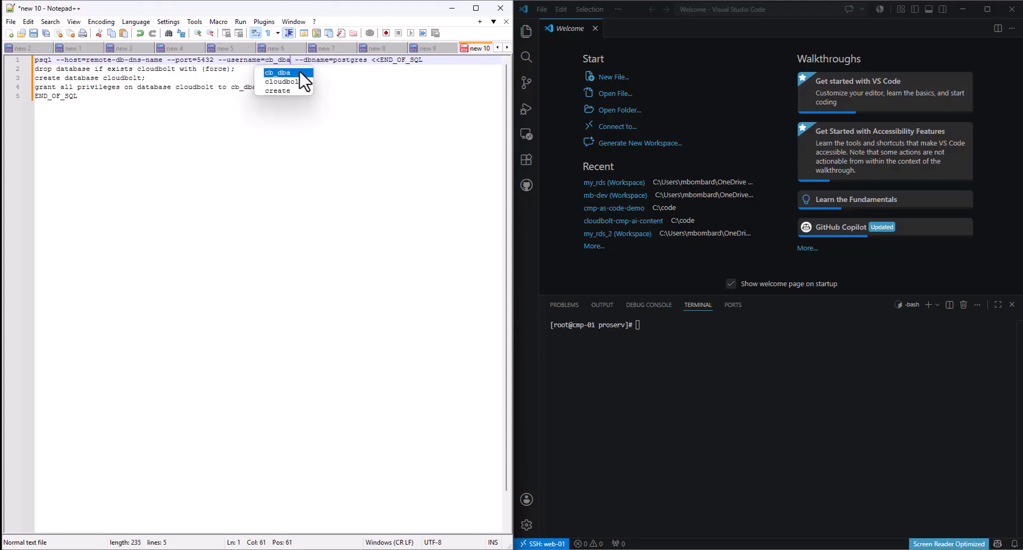
{"action": "left_click", "coordinate": [374, 90]}
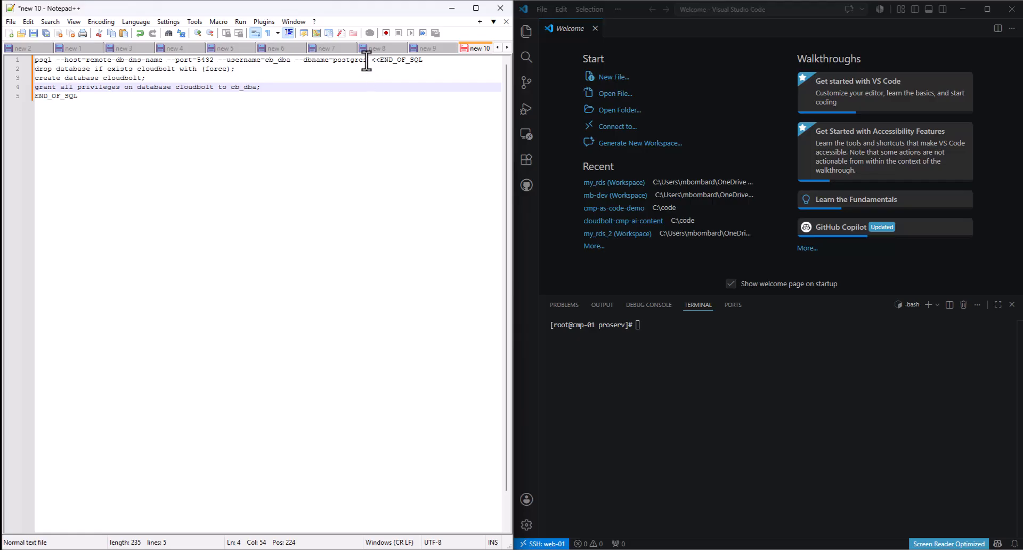
{"action": "left_click_drag", "start_coordinate": [368, 60], "coordinate": [333, 60]}
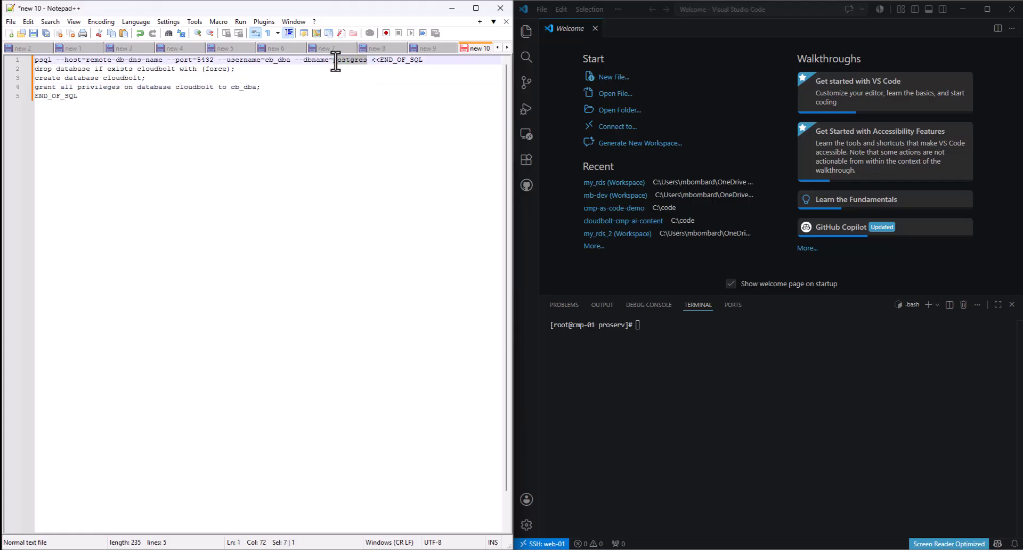
{"action": "left_click", "coordinate": [345, 77]}
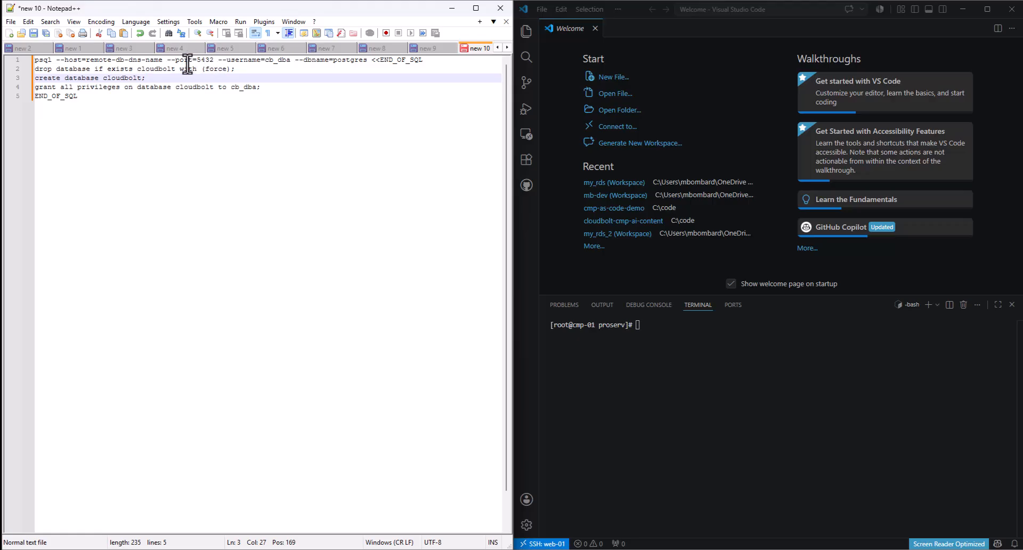
- Place the caret in the host value and bring up the cmp-ha-db Azure portal page
{"action": "left_click", "coordinate": [213, 60]}
{"action": "left_click", "coordinate": [129, 60]}
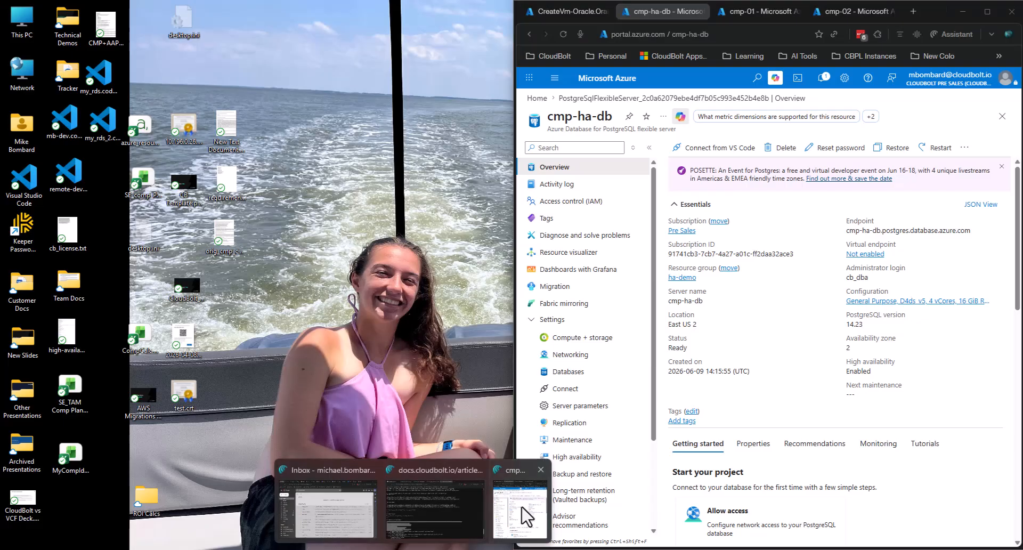
{"action": "left_click", "coordinate": [525, 514]}
{"action": "left_click", "coordinate": [797, 340]}
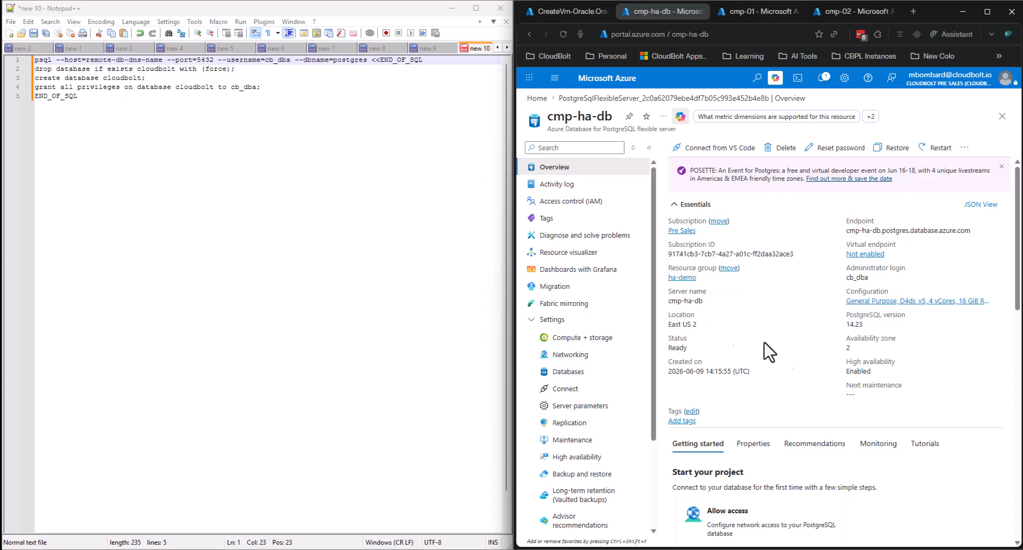
- Replace remote-db-dns-name with cmp-ha-db.postgres.database.azure.com copied from the High availability page
{"action": "scroll", "coordinate": [527, 346], "scroll_direction": "down", "scroll_amount": 2}
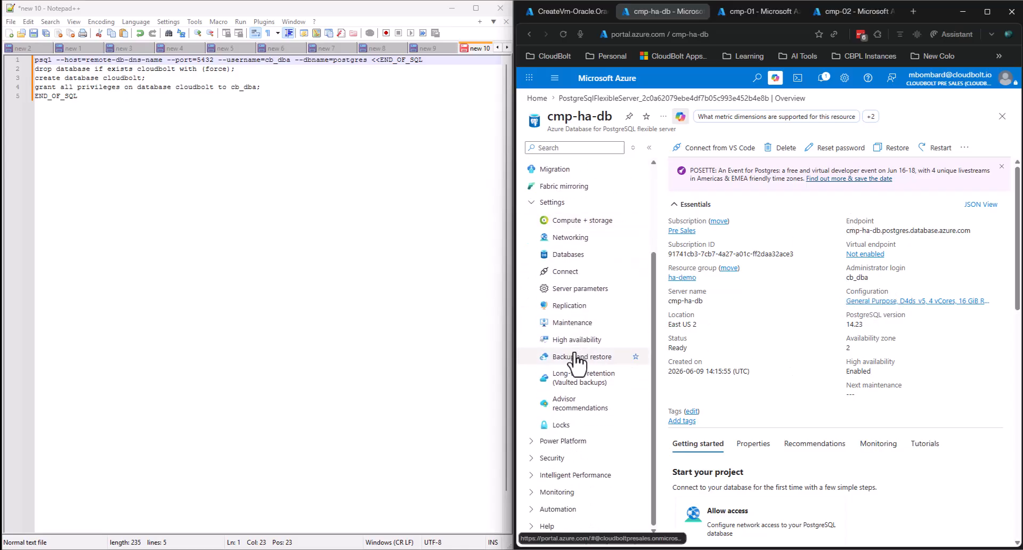
{"action": "scroll", "coordinate": [603, 393], "scroll_direction": "up", "scroll_amount": 1}
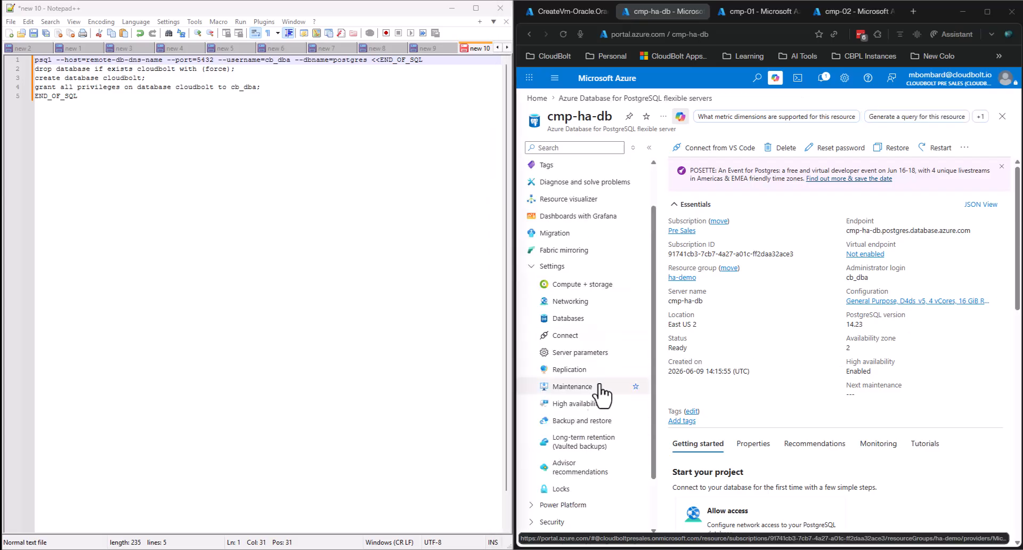
{"action": "left_click", "coordinate": [572, 406]}
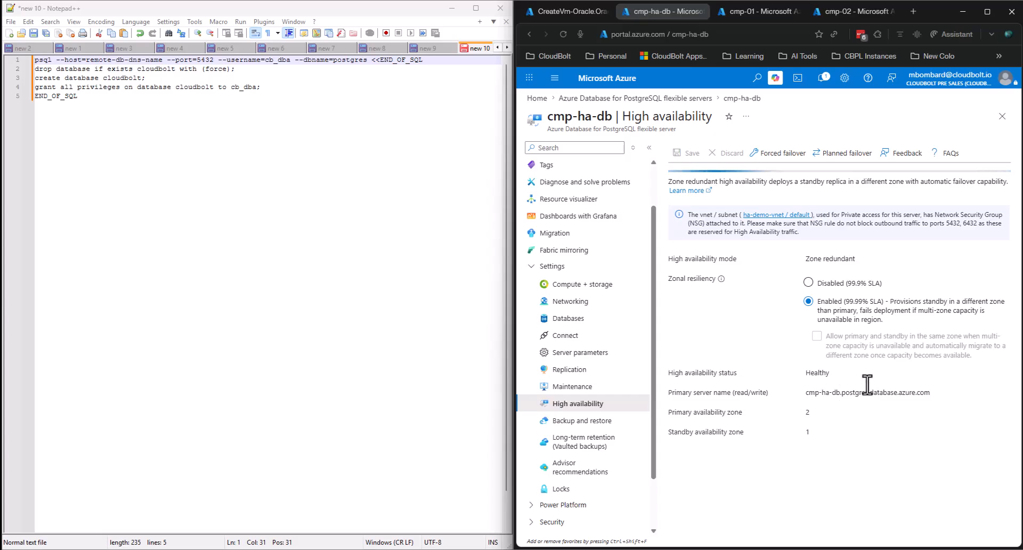
{"action": "triple_click", "coordinate": [812, 393]}
{"action": "key", "text": "ctrl+c"}
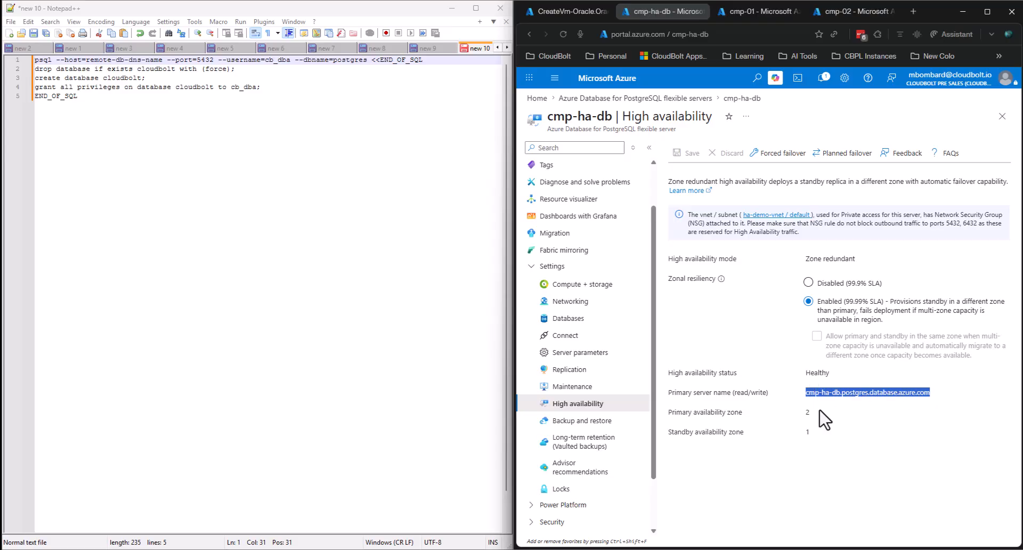
{"action": "left_click_drag", "start_coordinate": [163, 60], "coordinate": [85, 60]}
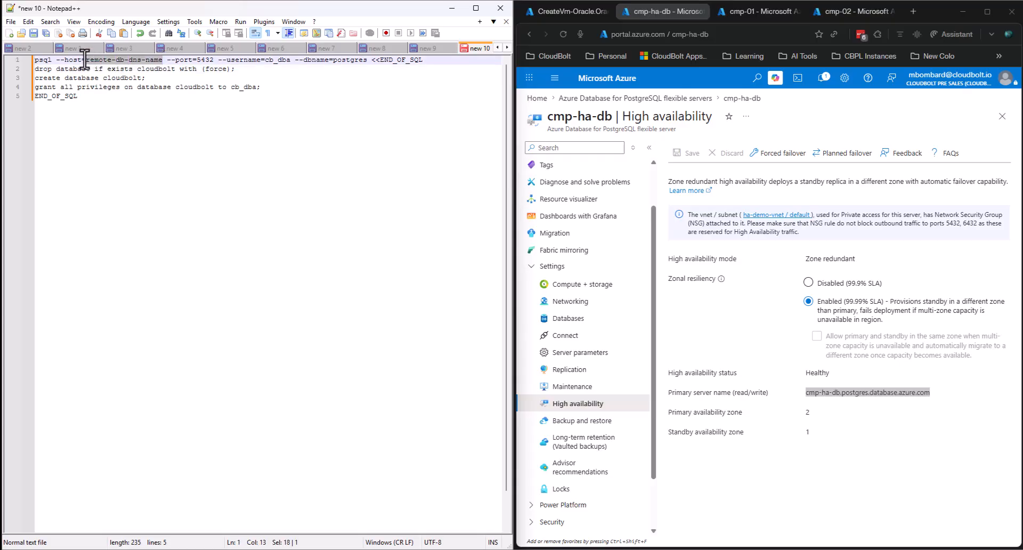
{"action": "key", "text": "ctrl+v"}
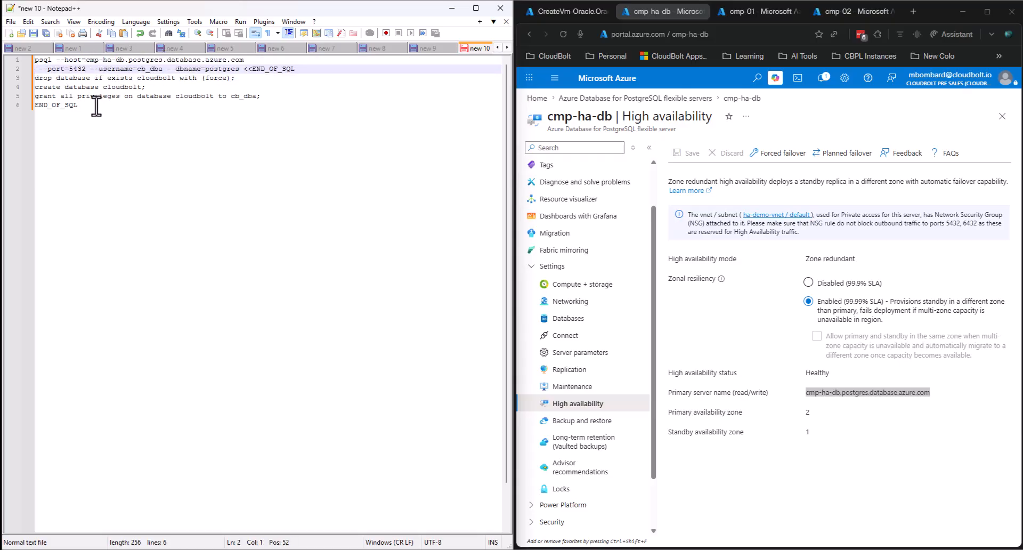
{"action": "key", "text": "BackSpace"}
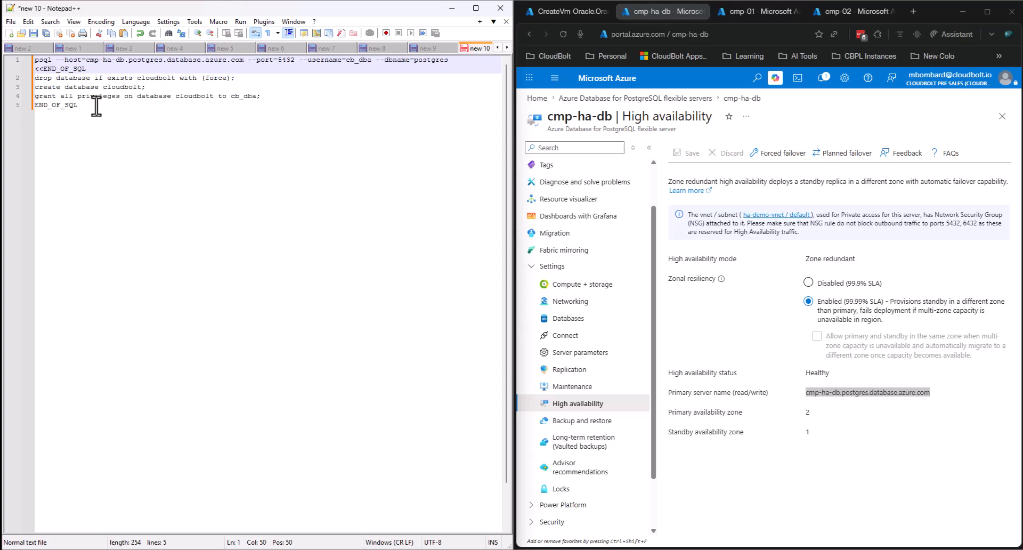
- Run the edited psql command in the cmp-01 terminal to create the cloudbolt database
{"action": "key", "text": "ctrl+a"}
{"action": "key", "text": "ctrl+c"}
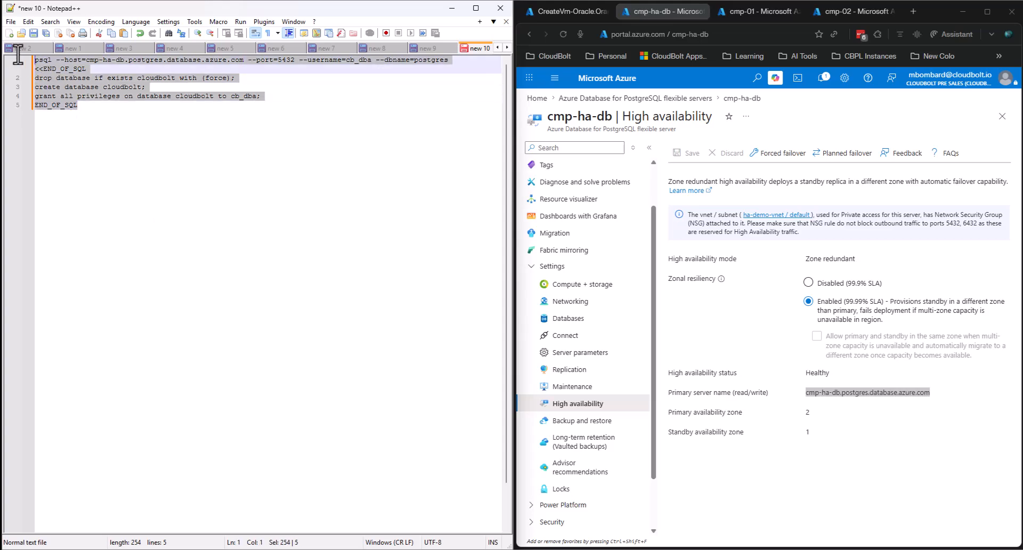
{"action": "left_click", "coordinate": [452, 8]}
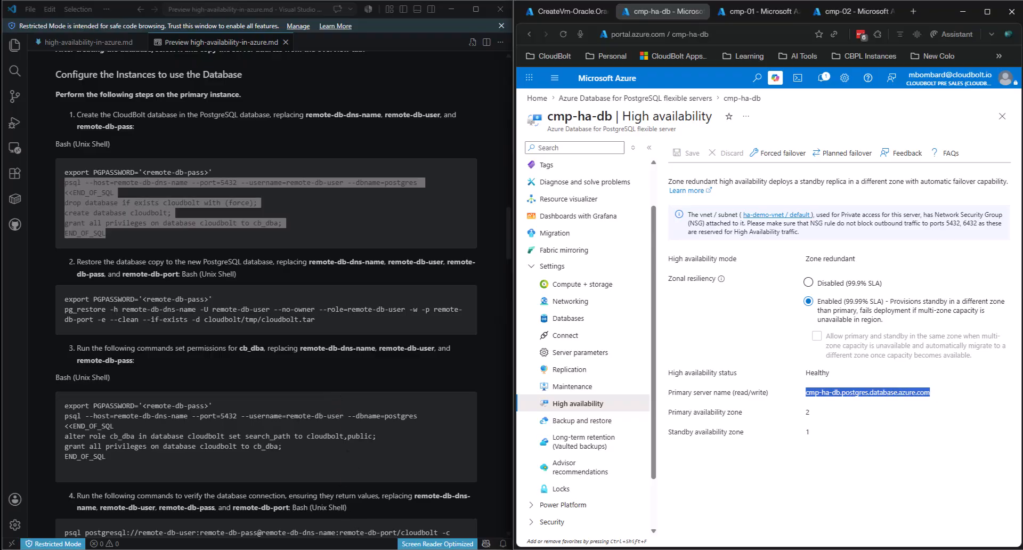
{"action": "mouse_move", "coordinate": [525, 520]}
{"action": "left_click", "coordinate": [490, 516]}
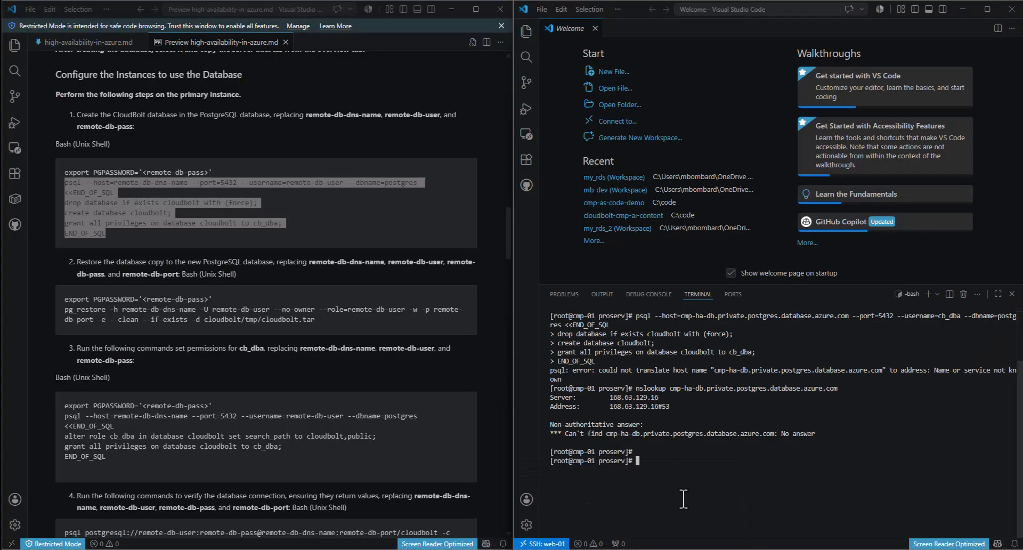
{"action": "key", "text": "ctrl+v"}
{"action": "key", "text": "Return"}
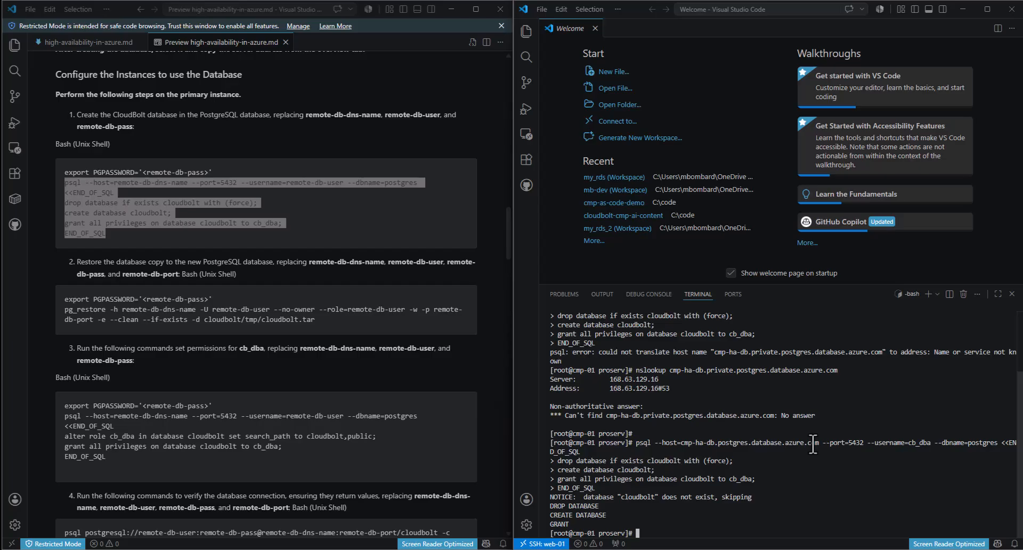
- Select and copy the pg_restore command lines in the setup guide
{"action": "left_click", "coordinate": [347, 218]}
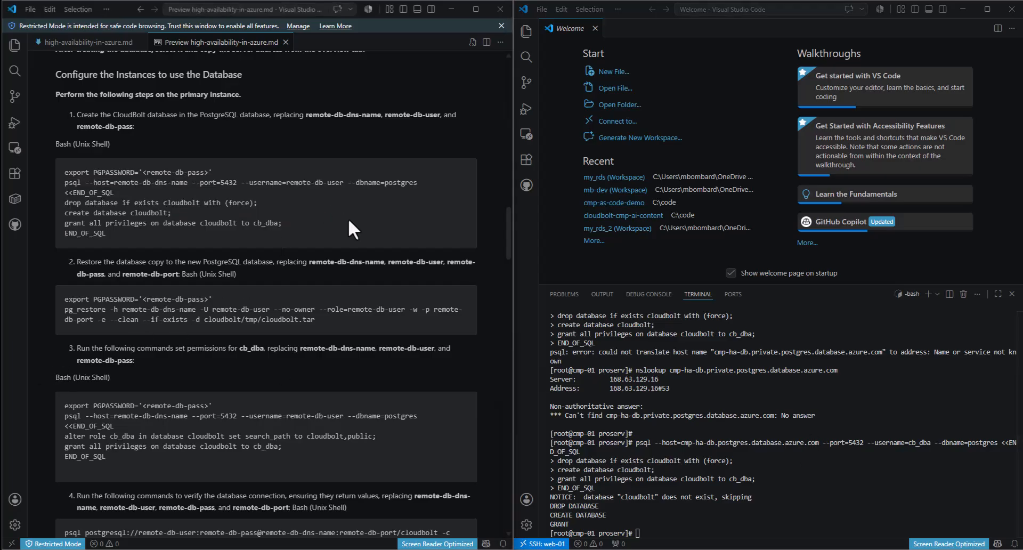
{"action": "left_click_drag", "start_coordinate": [297, 319], "coordinate": [64, 312]}
{"action": "key", "text": "ctrl+c"}
{"action": "left_click", "coordinate": [70, 313]}
{"action": "left_click", "coordinate": [325, 333]}
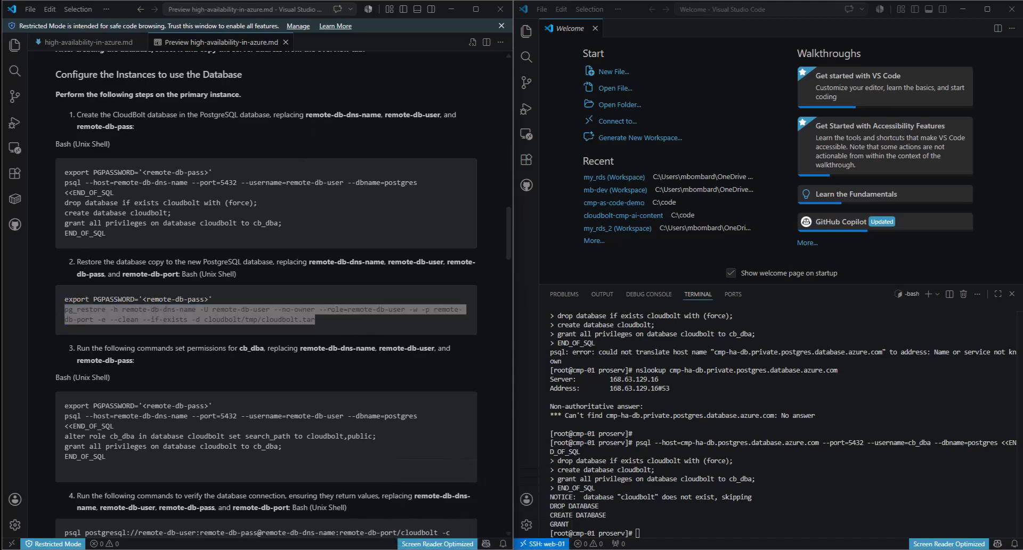
- Paste the pg_restore command onto line 7 and set its host to the line 1 server name
{"action": "left_click", "coordinate": [484, 549]}
{"action": "left_click", "coordinate": [260, 310]}
{"action": "key", "text": "Return"}
{"action": "key", "text": "Return"}
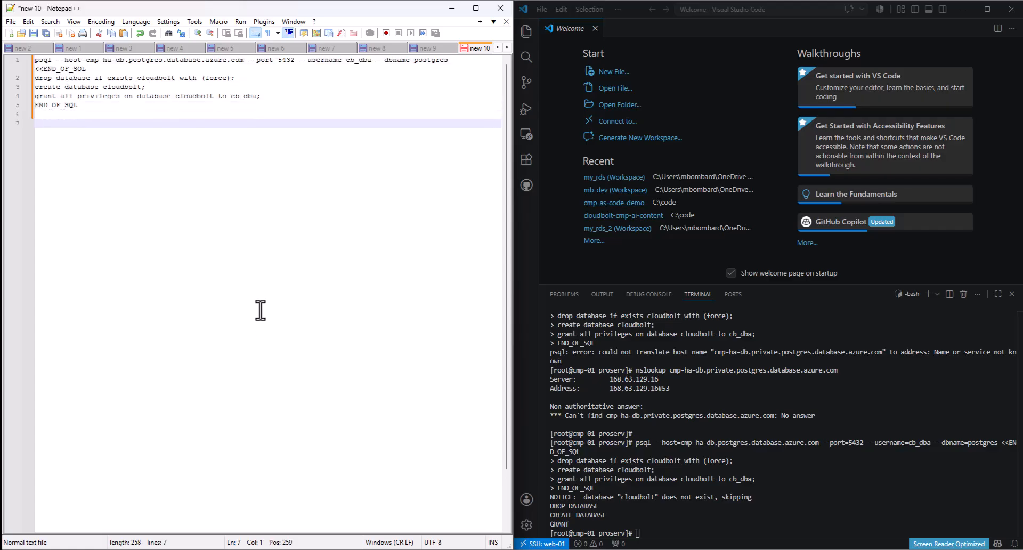
{"action": "key", "text": "ctrl+v"}
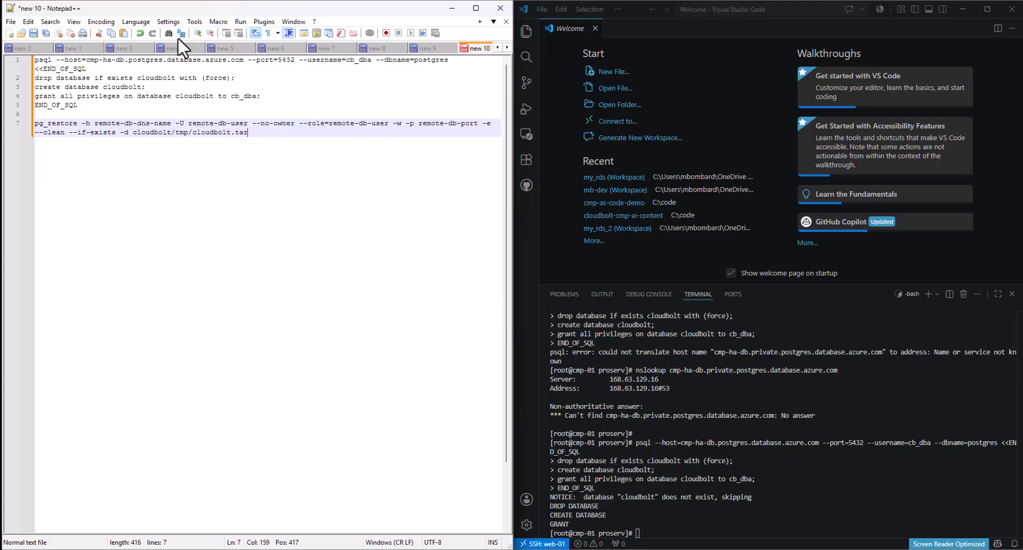
{"action": "left_click_drag", "start_coordinate": [243, 60], "coordinate": [82, 64]}
{"action": "key", "text": "ctrl+c"}
{"action": "left_click_drag", "start_coordinate": [173, 125], "coordinate": [95, 128]}
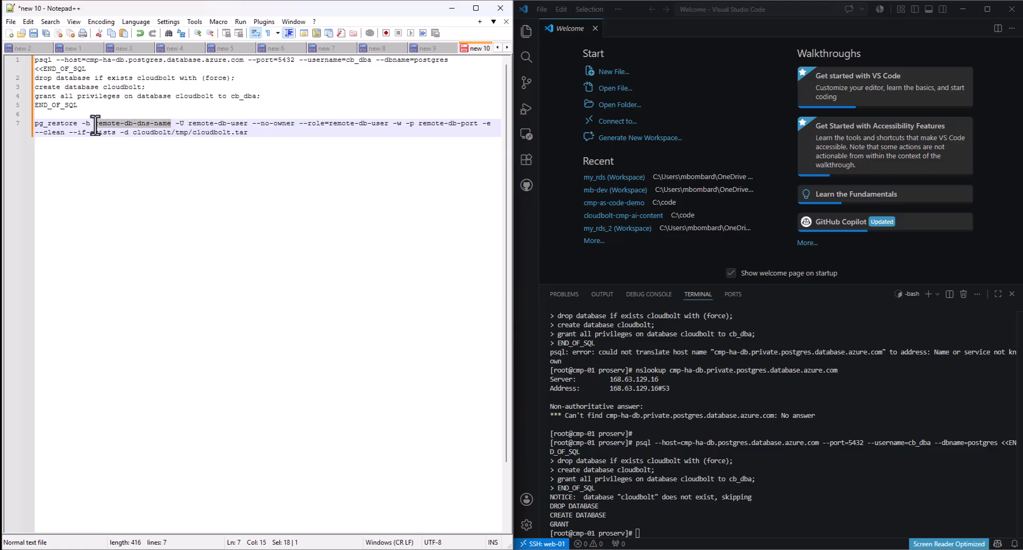
{"action": "key", "text": "ctrl+v"}
- Replace the remote-db-user placeholders after -U and --role with cb_dba
{"action": "left_click", "coordinate": [307, 105]}
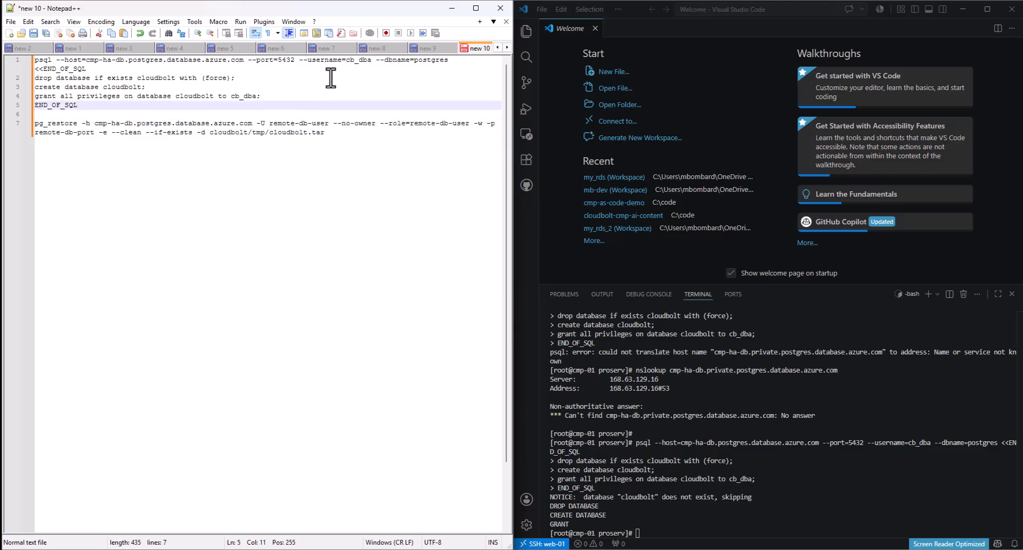
{"action": "left_click_drag", "start_coordinate": [329, 124], "coordinate": [269, 123]}
{"action": "right_click", "coordinate": [269, 124]}
{"action": "type", "text": "cb_dba"}
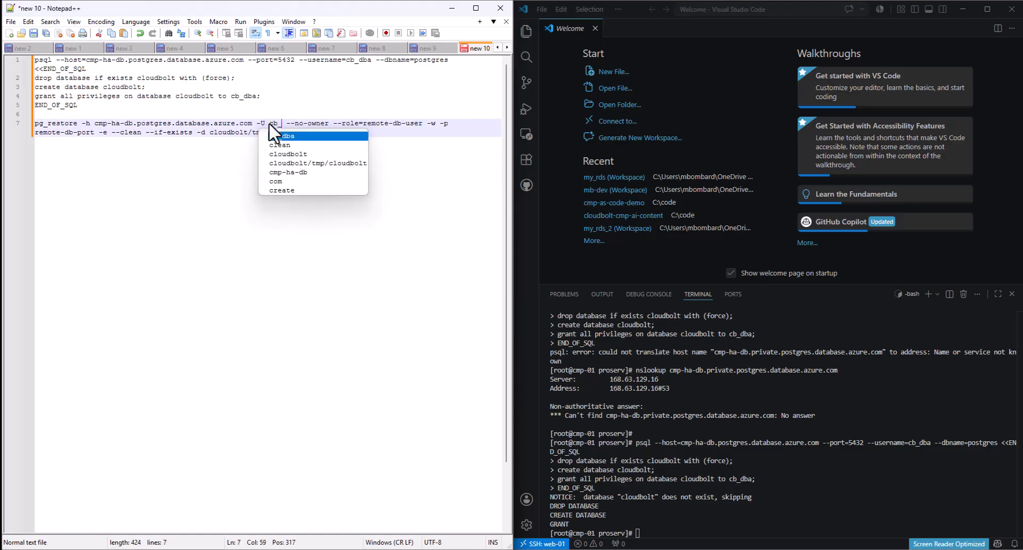
{"action": "left_click", "coordinate": [344, 114]}
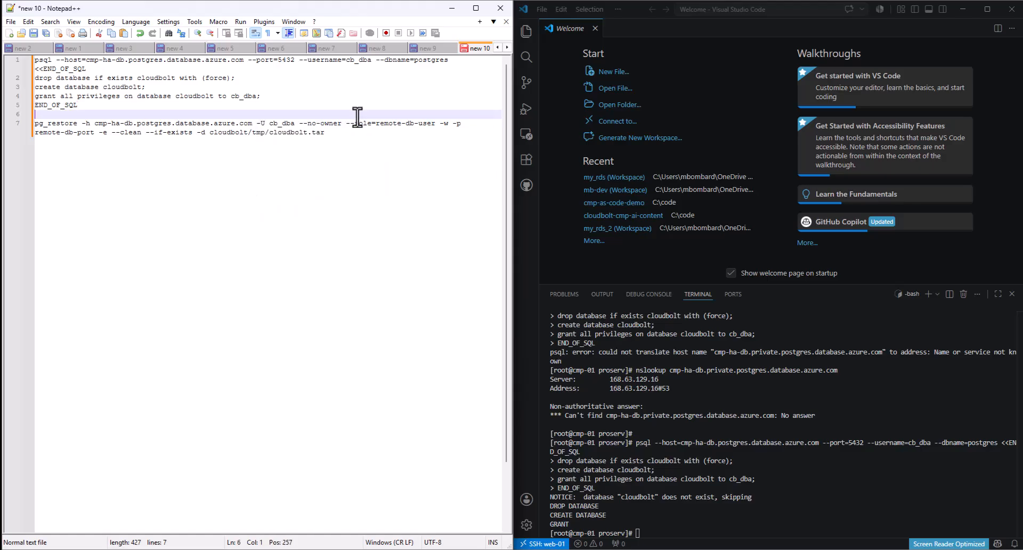
{"action": "left_click_drag", "start_coordinate": [435, 123], "coordinate": [376, 124]}
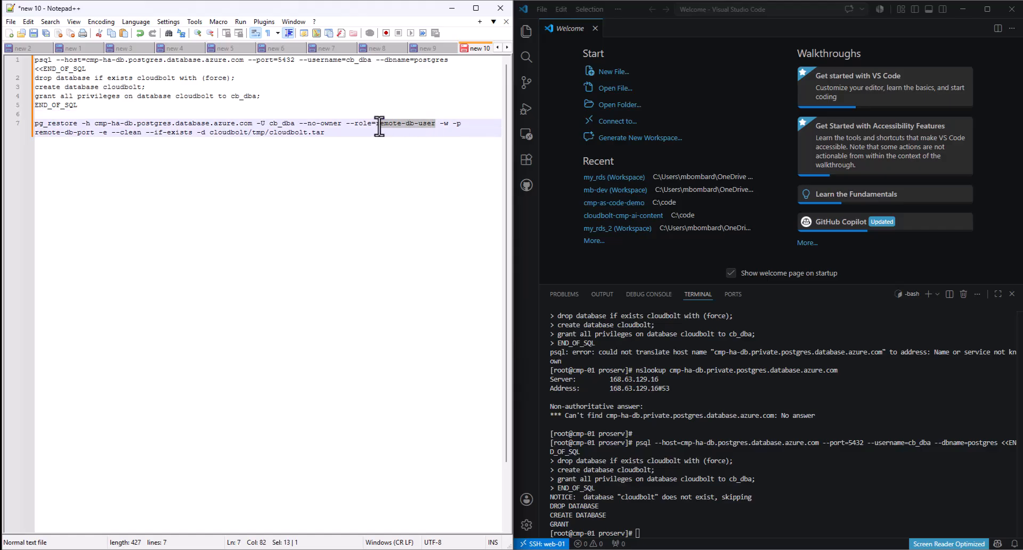
{"action": "type", "text": "cb_dba"}
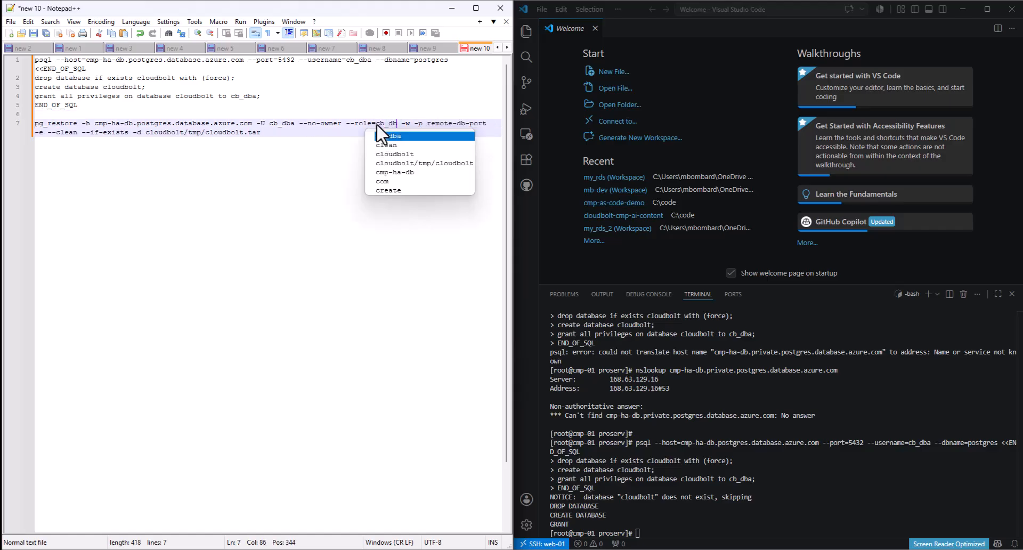
{"action": "left_click", "coordinate": [343, 305]}
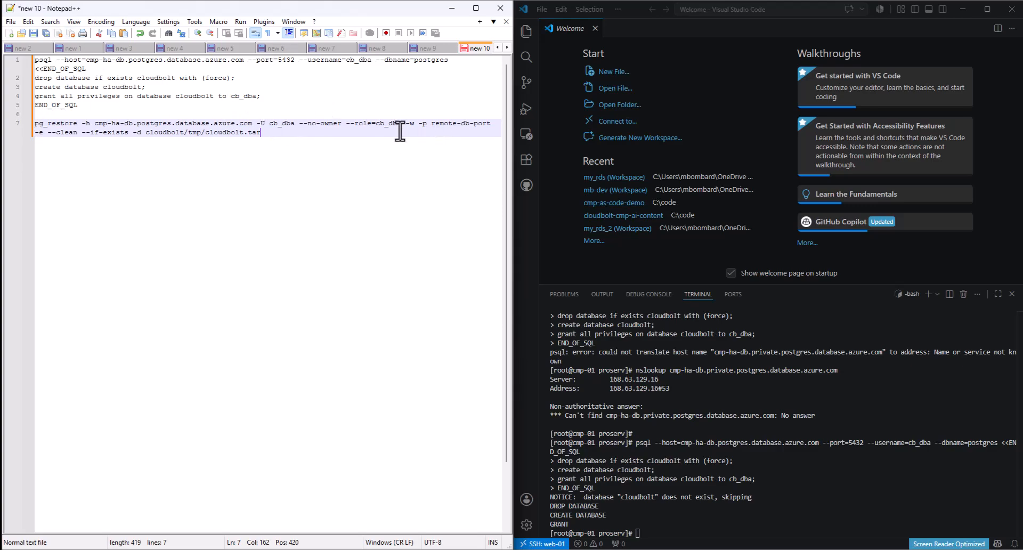
- Separate cloudbolt from the /tmp/cloudbolt.tar path and select the whole line 7 command
{"action": "left_click", "coordinate": [183, 133]}
{"action": "left_click_drag", "start_coordinate": [189, 133], "coordinate": [35, 124]}
{"action": "left_click", "coordinate": [306, 133]}
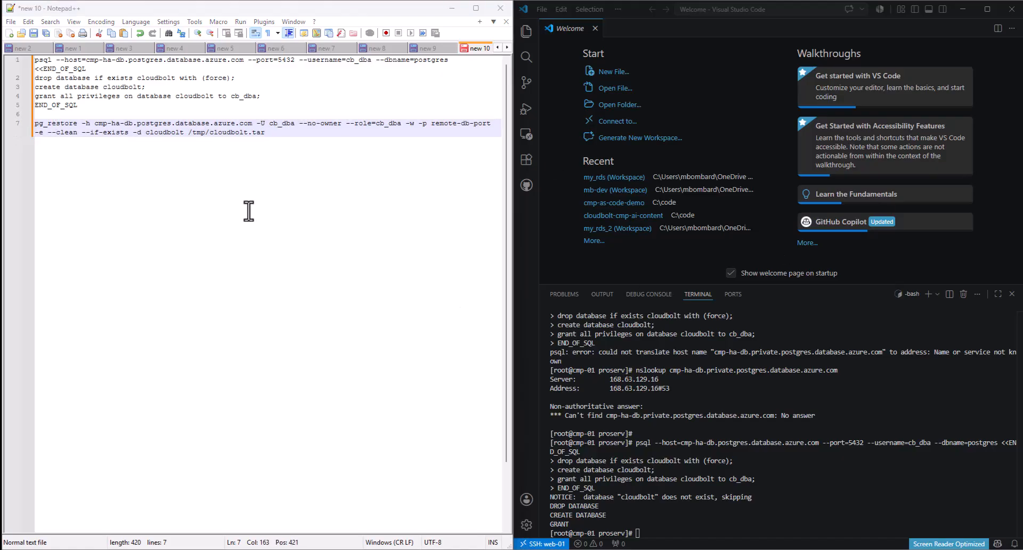
{"action": "left_click_drag", "start_coordinate": [280, 131], "coordinate": [31, 128]}
{"action": "key", "text": "ctrl+c"}
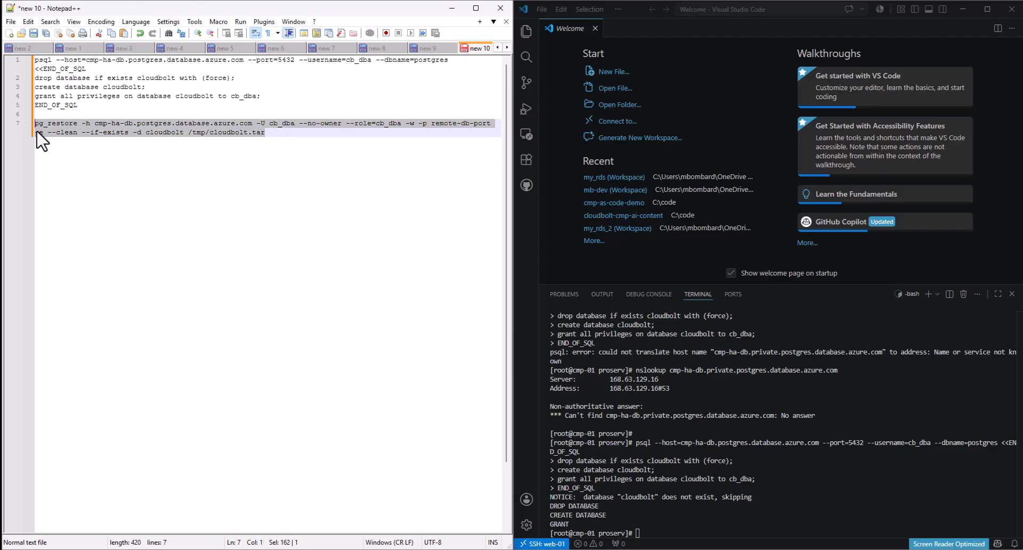
{"action": "left_click", "coordinate": [687, 531]}
- Run the pg_restore command in the terminal, which fails on the invalid port
{"action": "key", "text": "ctrl+v"}
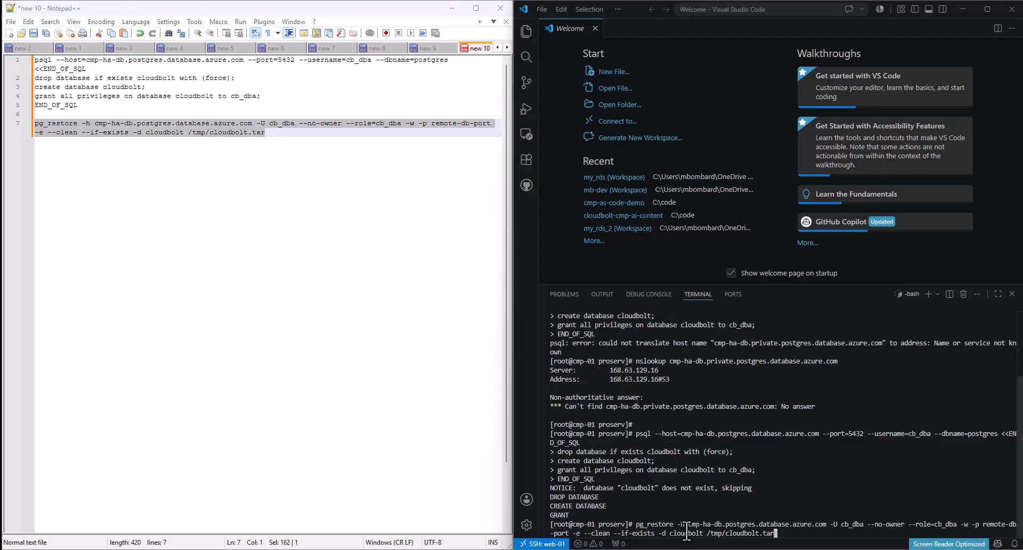
{"action": "key", "text": "Return"}
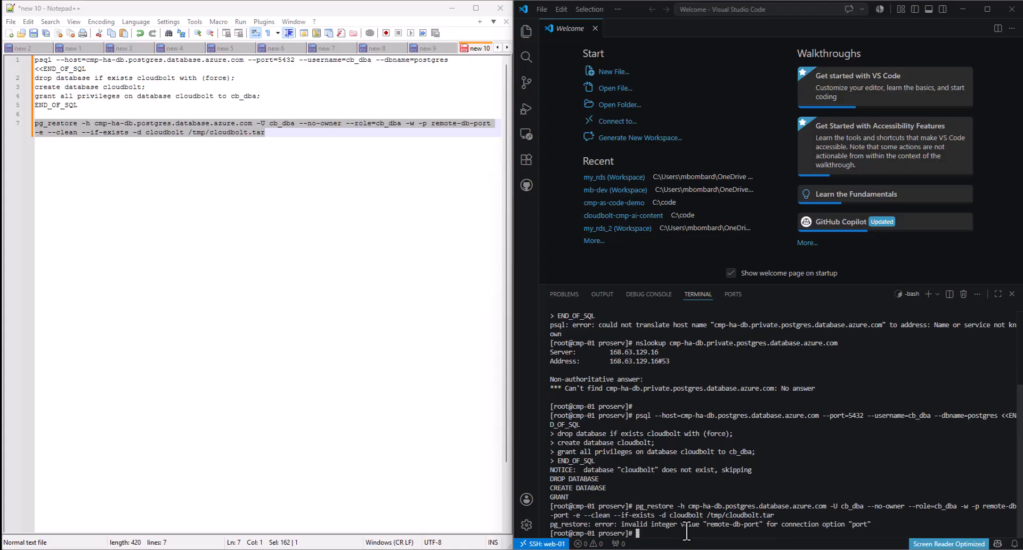
{"action": "left_click", "coordinate": [253, 235]}
- Replace remote-db-port with 5432 on line 7 and rerun pg_restore successfully
{"action": "left_click_drag", "start_coordinate": [491, 123], "coordinate": [432, 123]}
{"action": "type", "text": "5432"}
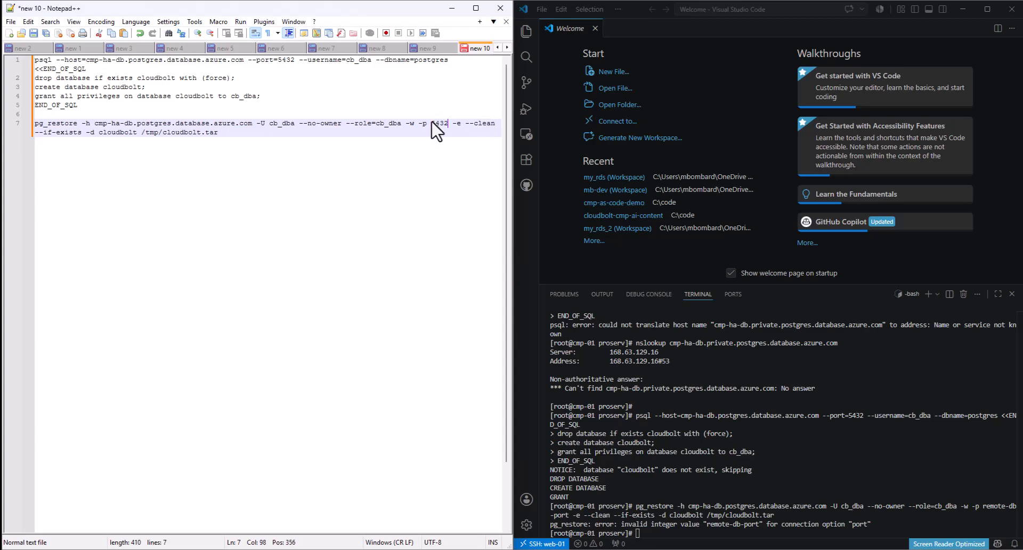
{"action": "left_click", "coordinate": [220, 136]}
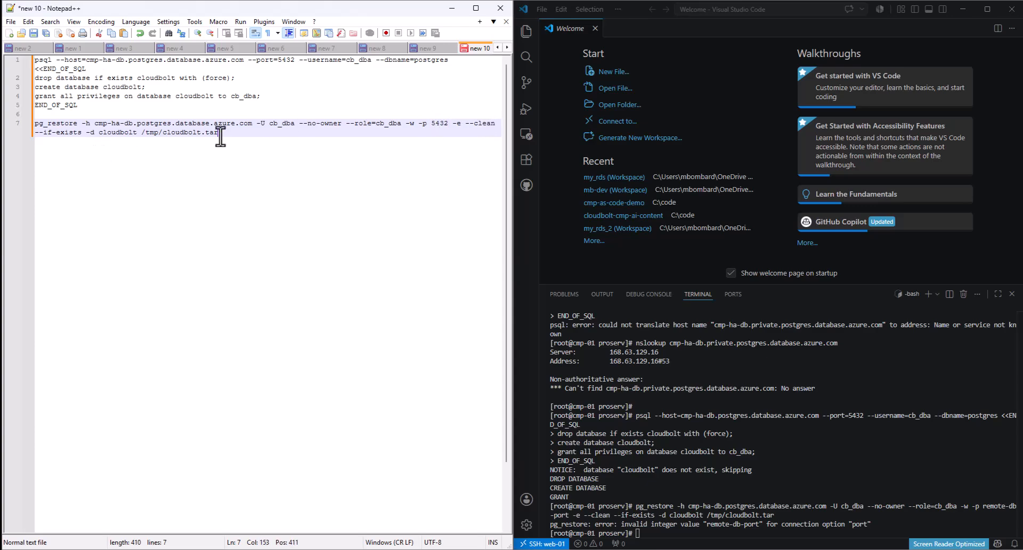
{"action": "left_click", "coordinate": [24, 126]}
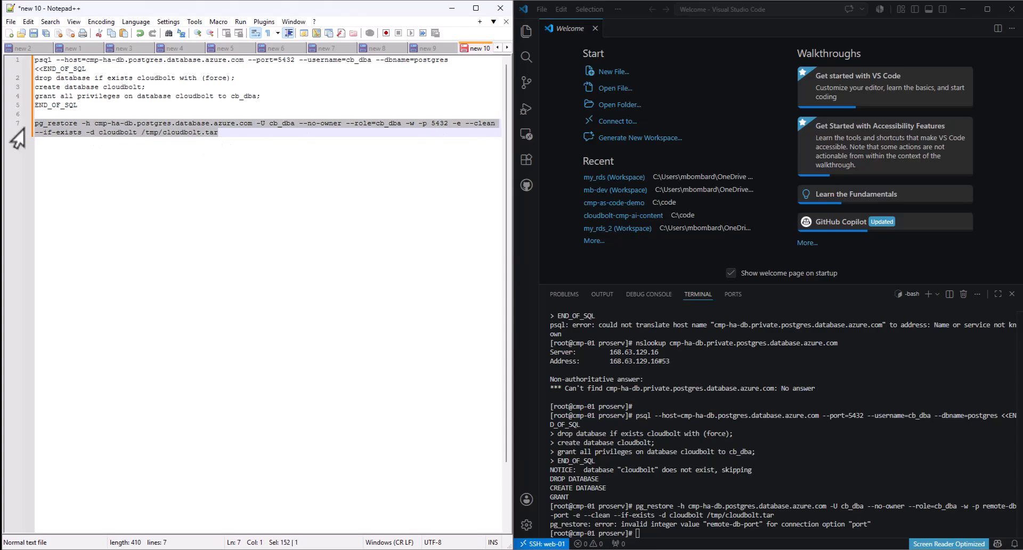
{"action": "left_click", "coordinate": [640, 536]}
{"action": "type", "text": "pg_restore -h cmp-ha-db.postgres.database.azure.com -U cb_dba --no-owner --role=cb_dba -w -p 5432 -e --clean --if-exists -d cloudbolt /tmp/cloudbolt.tar"}
{"action": "key", "text": "Return"}
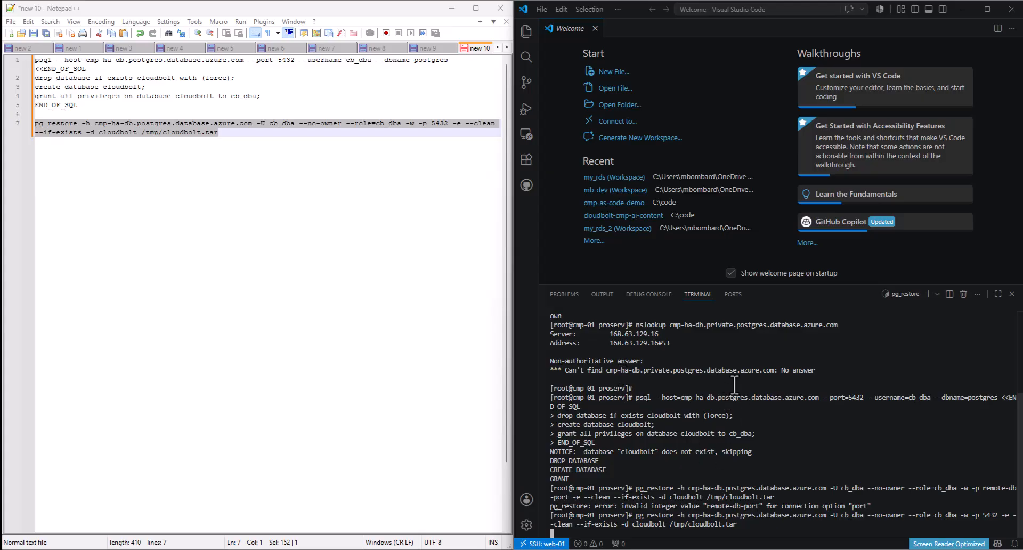
{"action": "left_click", "coordinate": [452, 14]}
- Copy the guide's four-line psql permissions block below the pg_restore line in the notes
{"action": "left_click", "coordinate": [264, 228]}
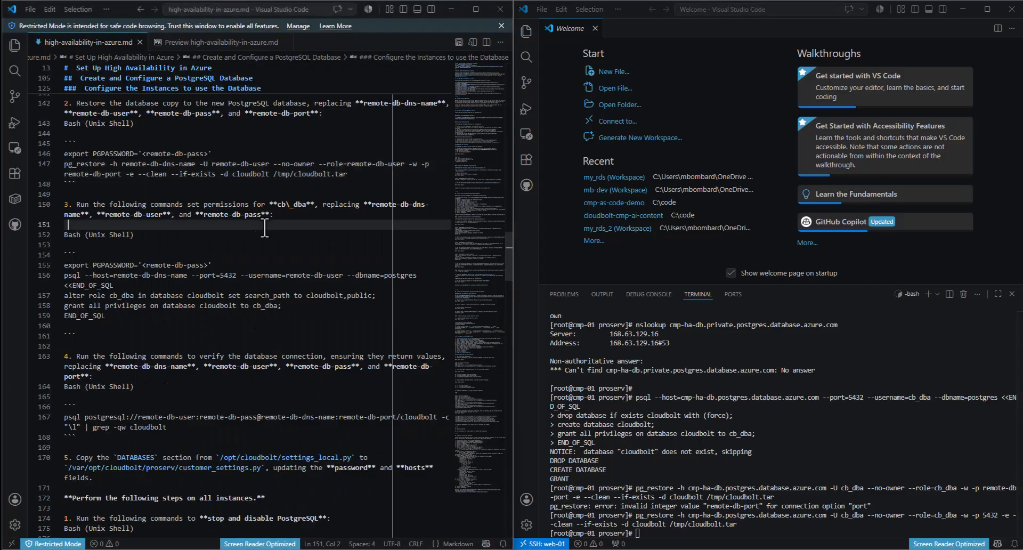
{"action": "left_click", "coordinate": [216, 186]}
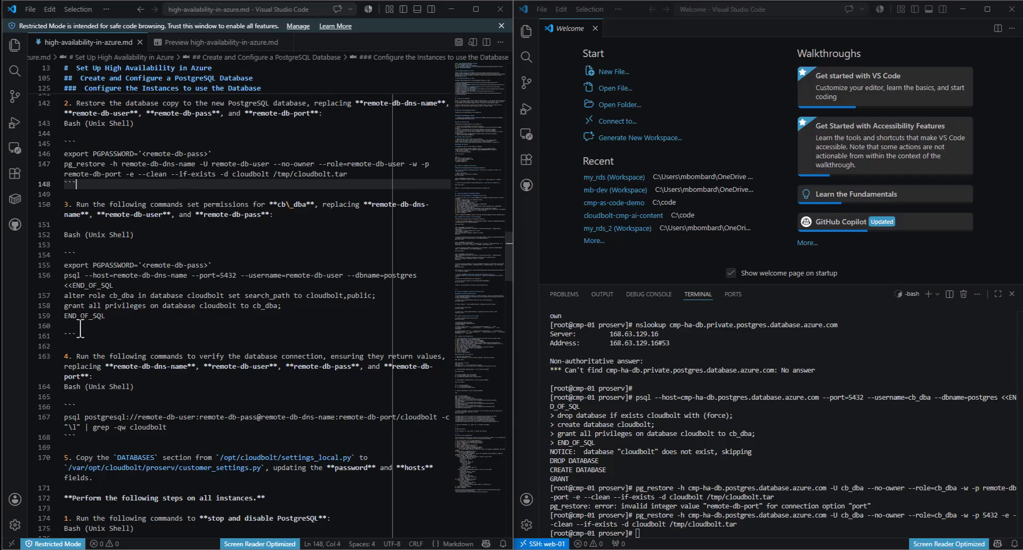
{"action": "left_click", "coordinate": [124, 320]}
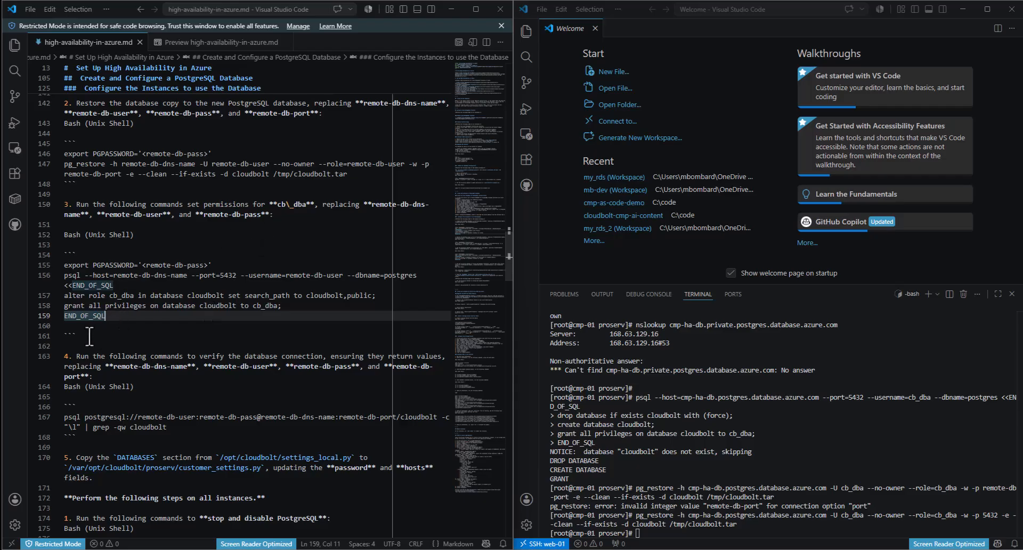
{"action": "left_click_drag", "start_coordinate": [112, 316], "coordinate": [63, 277]}
{"action": "key", "text": "ctrl+c"}
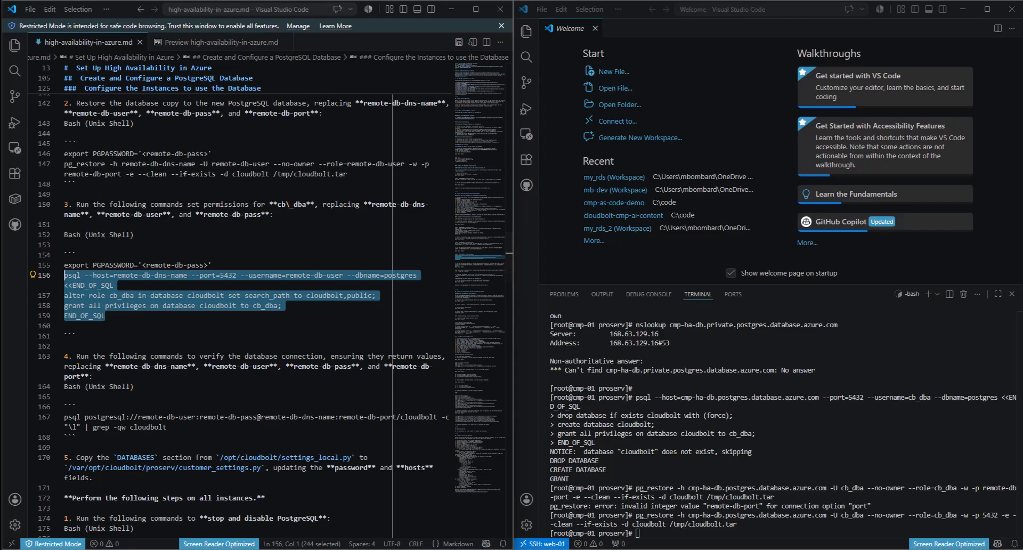
{"action": "key", "text": "alt+Tab"}
{"action": "key", "text": "Return"}
{"action": "key", "text": "Return"}
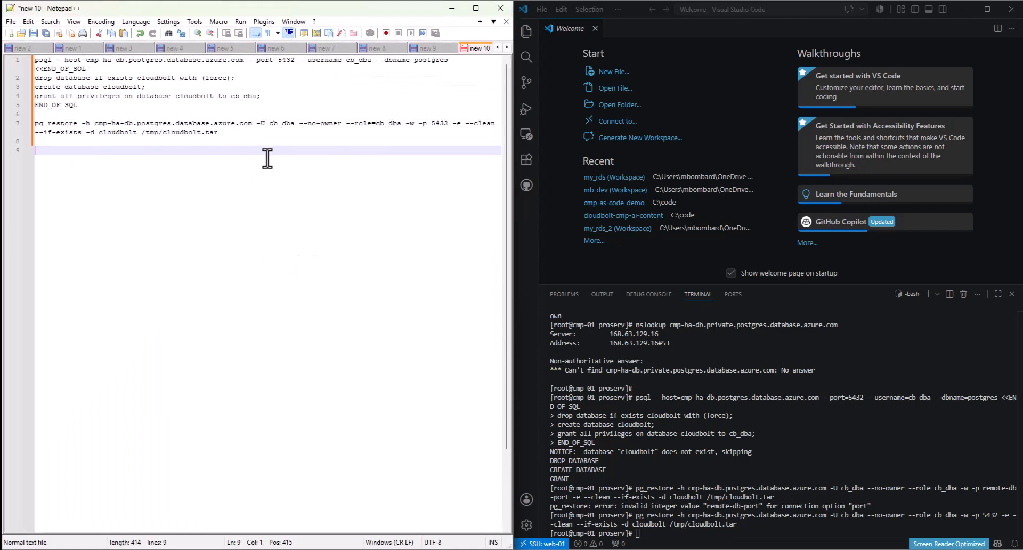
{"action": "key", "text": "ctrl+v"}
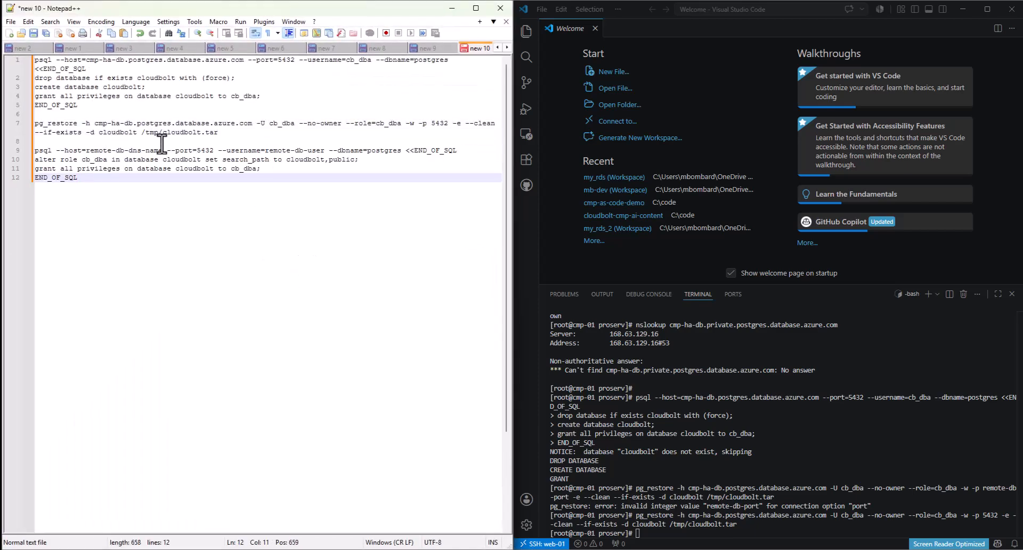
- Set the block's host to cmp-ha-db.postgres.database.azure.com and its user to cb_dba
{"action": "left_click_drag", "start_coordinate": [253, 123], "coordinate": [93, 124]}
{"action": "key", "text": "ctrl+c"}
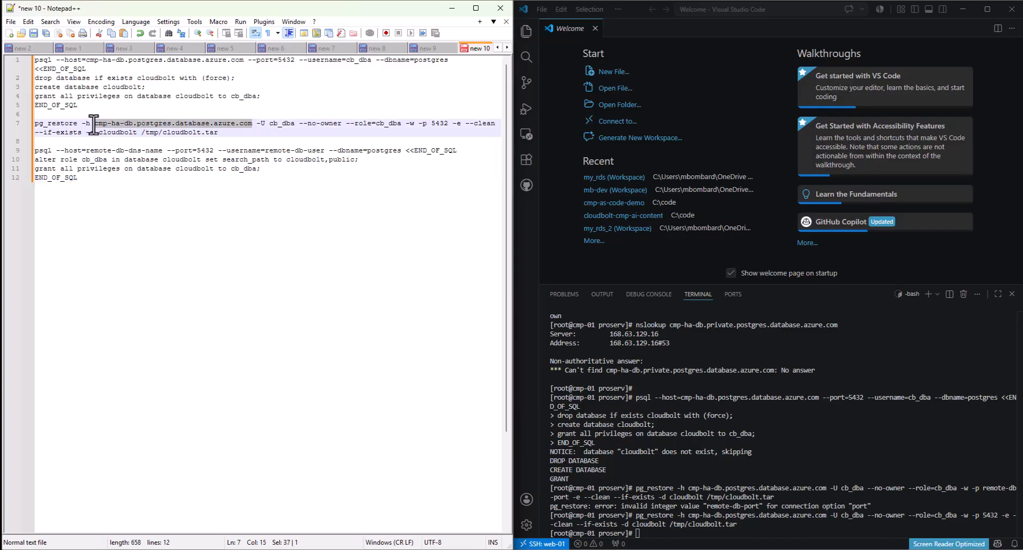
{"action": "left_click_drag", "start_coordinate": [162, 151], "coordinate": [89, 150]}
{"action": "key", "text": "ctrl+v"}
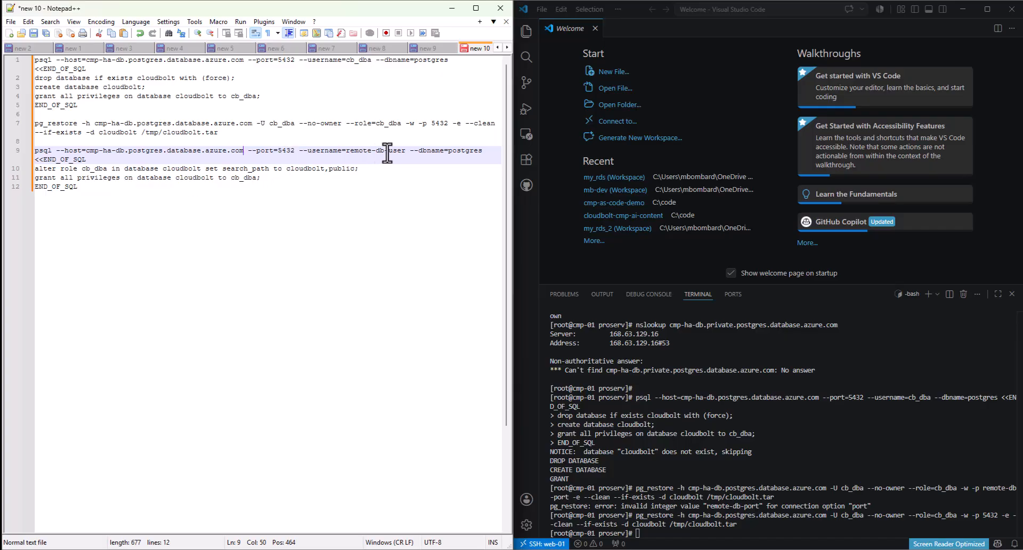
{"action": "left_click_drag", "start_coordinate": [405, 150], "coordinate": [348, 151]}
{"action": "type", "text": "cb_dba"}
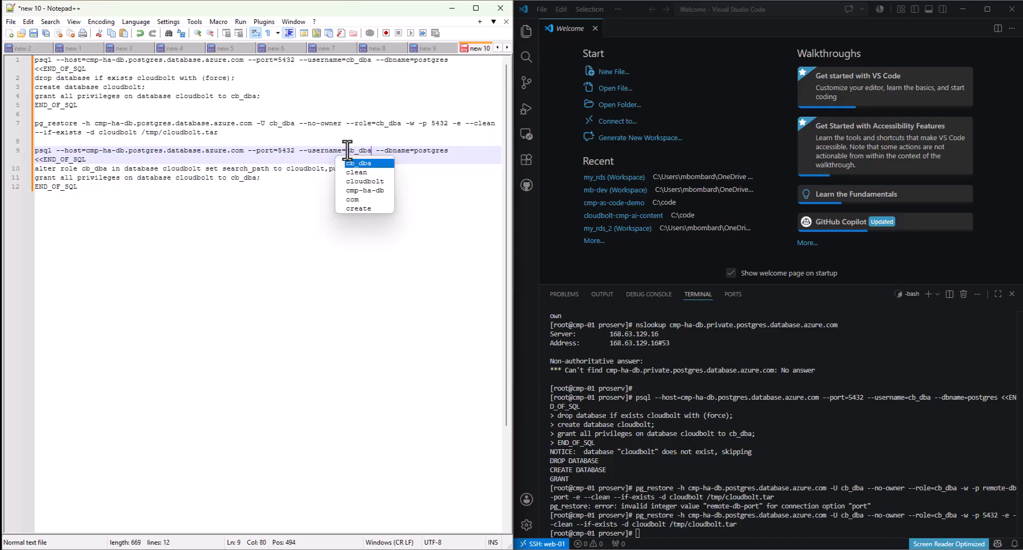
{"action": "left_click", "coordinate": [436, 152]}
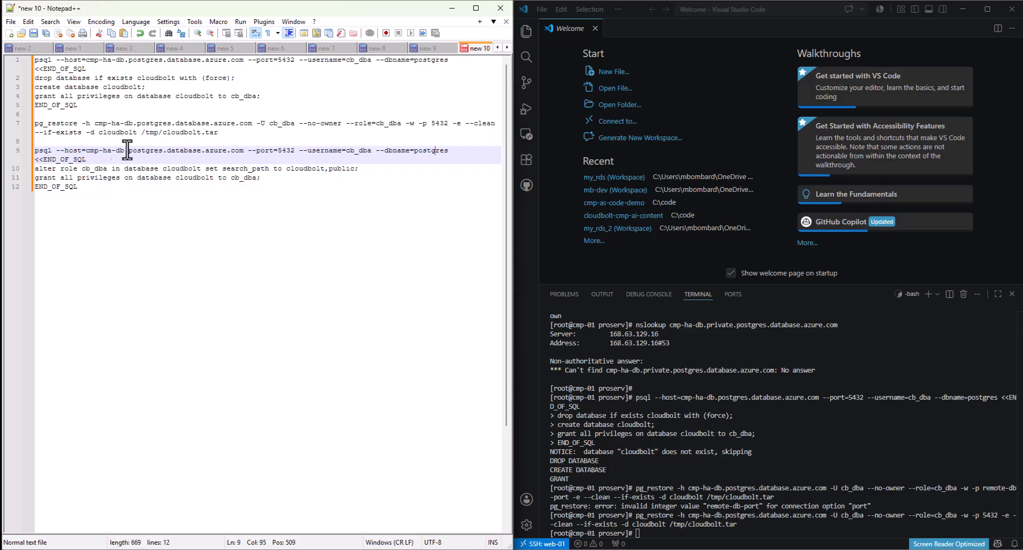
- Copy the edited lines 9-12 and paste them at the cmp-01 terminal prompt
{"action": "left_click_drag", "start_coordinate": [85, 189], "coordinate": [22, 157]}
{"action": "key", "text": "ctrl+c"}
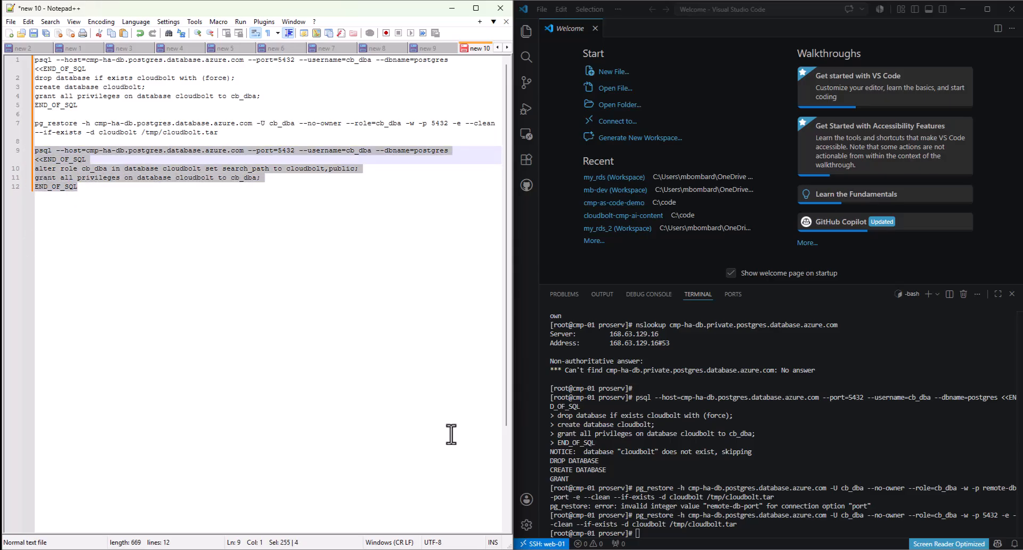
{"action": "left_click", "coordinate": [807, 452]}
{"action": "key", "text": "ctrl+v"}
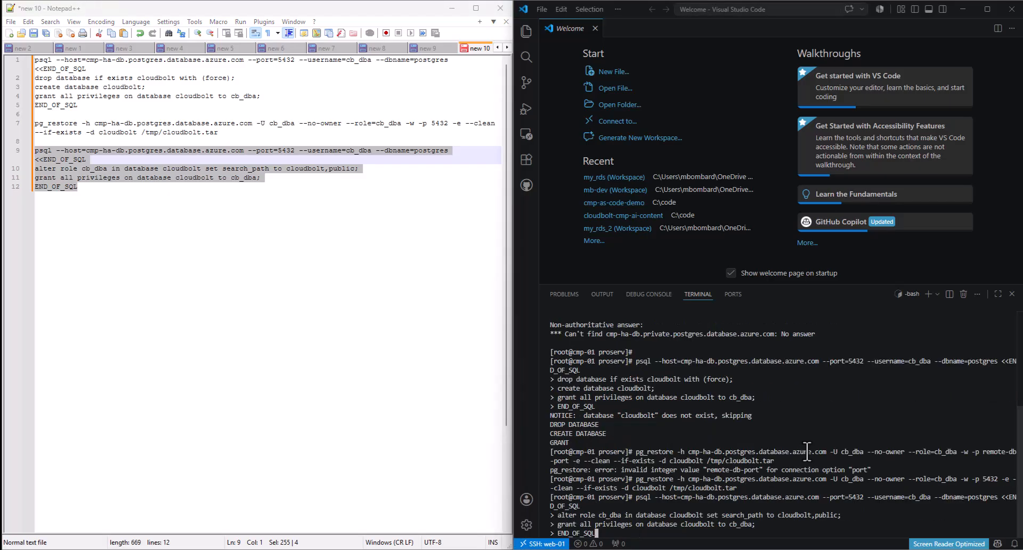
- Run the permissions block, which returns ALTER ROLE and GRANT
{"action": "key", "text": "Return"}
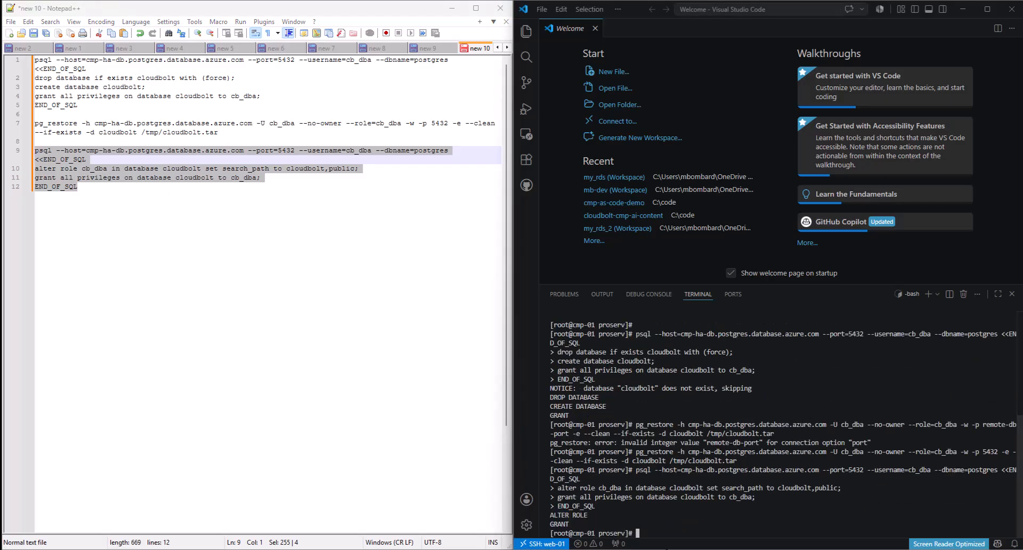
{"action": "left_click", "coordinate": [271, 231]}
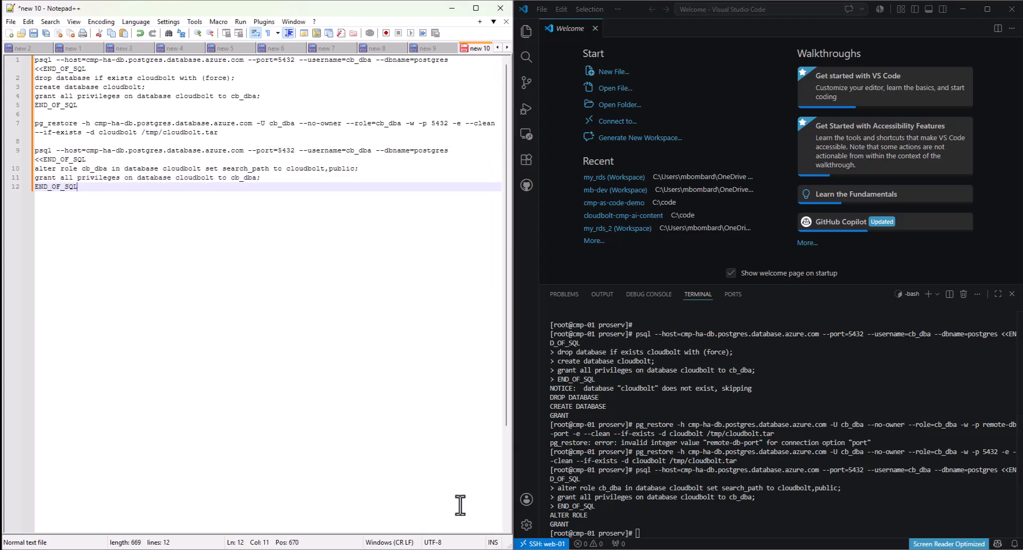
{"action": "left_click", "coordinate": [451, 8]}
- Copy the guide's connection-check psql command from line 167 onto line 14 of the notes
{"action": "left_click", "coordinate": [288, 229]}
{"action": "scroll", "coordinate": [289, 230], "scroll_direction": "down", "scroll_amount": 2}
{"action": "scroll", "coordinate": [242, 215], "scroll_direction": "down", "scroll_amount": 2}
{"action": "left_click_drag", "start_coordinate": [173, 320], "coordinate": [66, 314]}
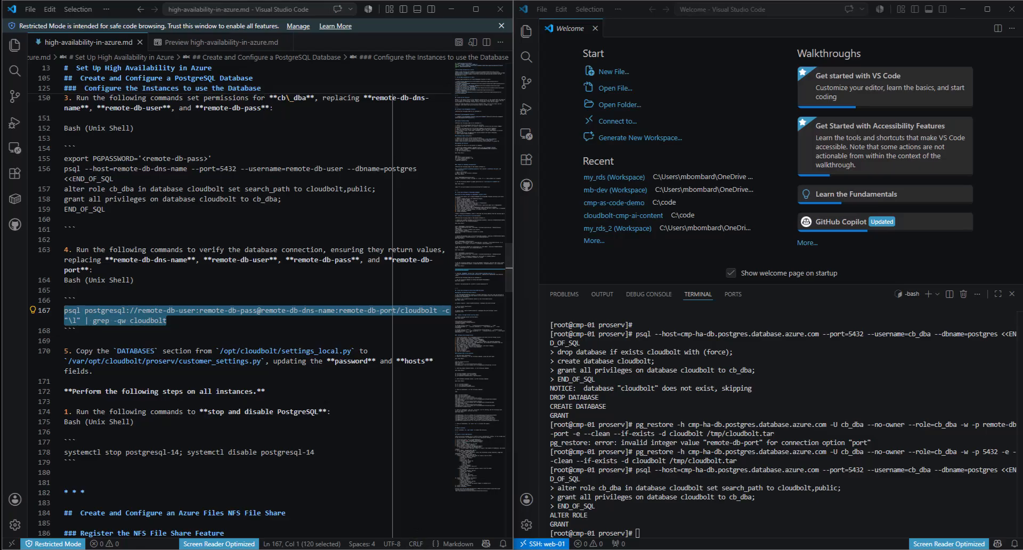
{"action": "key", "text": "alt+Tab"}
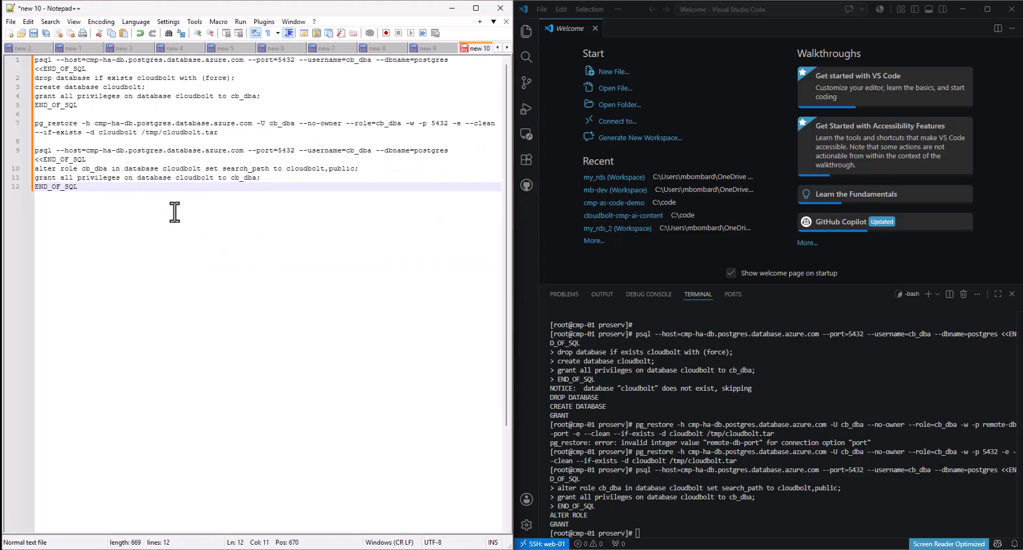
{"action": "key", "text": "Return"}
{"action": "key", "text": "Return"}
{"action": "key", "text": "ctrl+v"}
{"action": "left_click", "coordinate": [153, 197]}
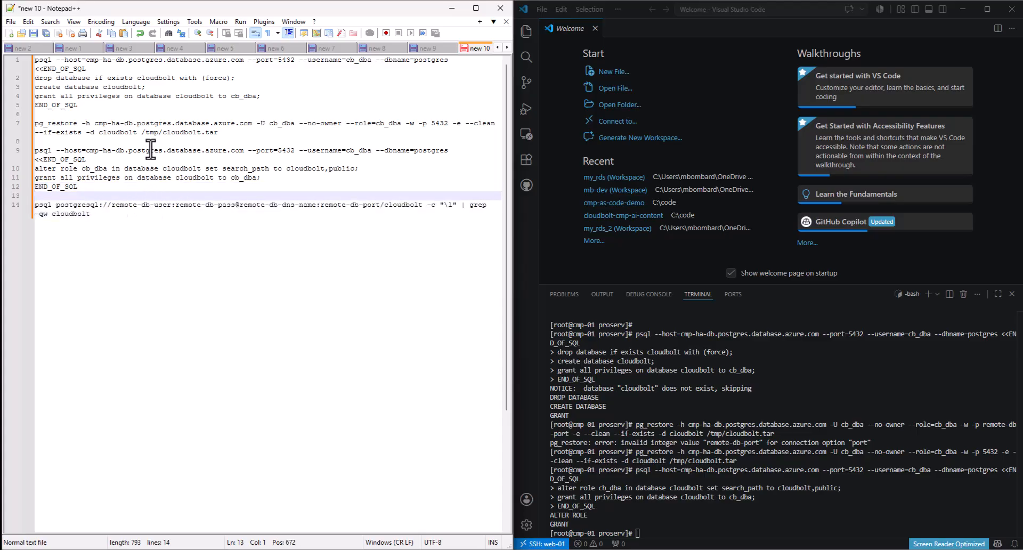
{"action": "left_click_drag", "start_coordinate": [171, 205], "coordinate": [113, 205]}
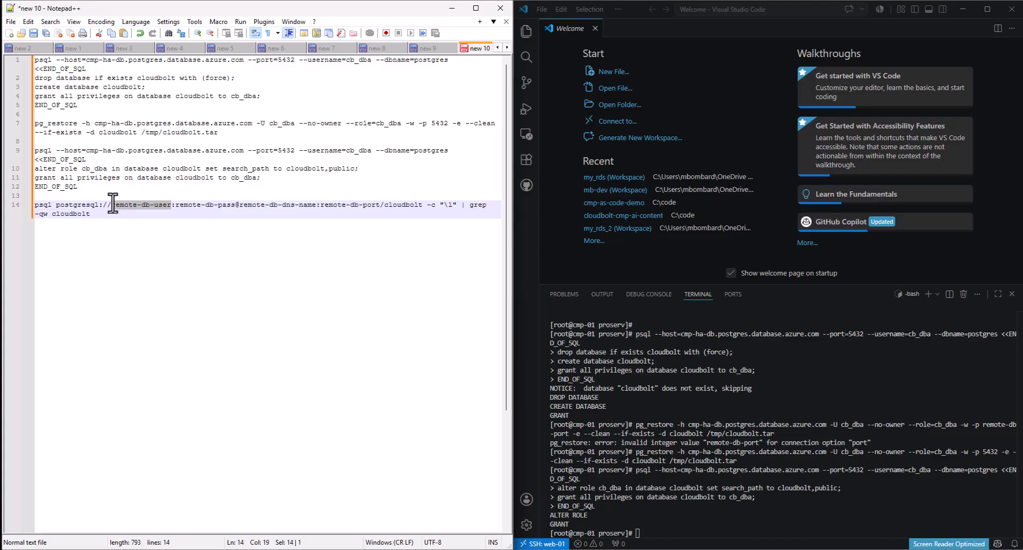
- Put cb_dba in place of the user placeholder on line 14, removing the stray r
{"action": "type", "text": "cb_dba"}
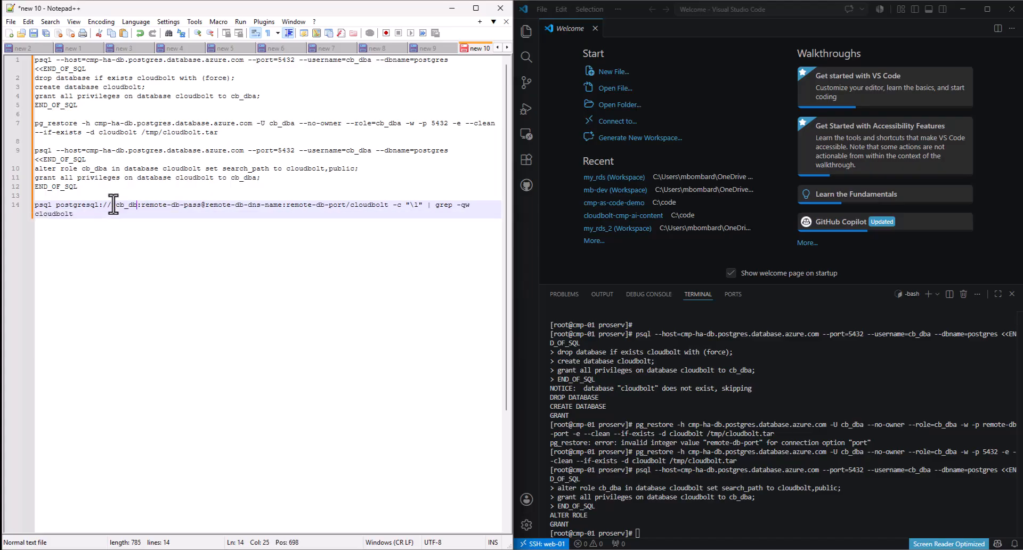
{"action": "left_click", "coordinate": [115, 205]}
{"action": "key", "text": "BackSpace"}
{"action": "left_click", "coordinate": [191, 217]}
- Set the line 14 host to cmp-ha-db.postgres.database.azure.com and the port to 5432
{"action": "left_click_drag", "start_coordinate": [244, 151], "coordinate": [90, 160]}
{"action": "left_click", "coordinate": [303, 209]}
{"action": "left_click", "coordinate": [280, 206]}
{"action": "left_click_drag", "start_coordinate": [279, 205], "coordinate": [205, 206]}
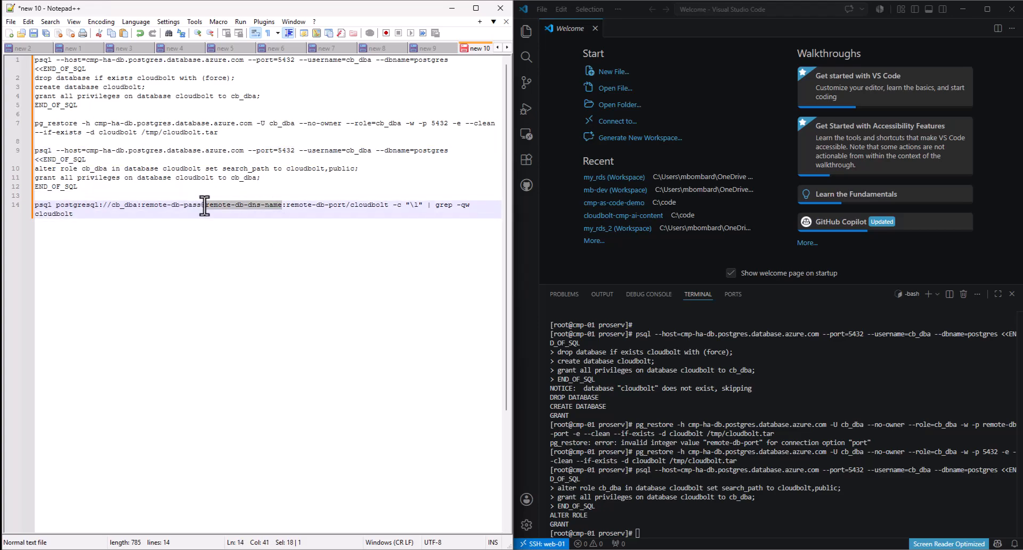
{"action": "key", "text": "ctrl+v"}
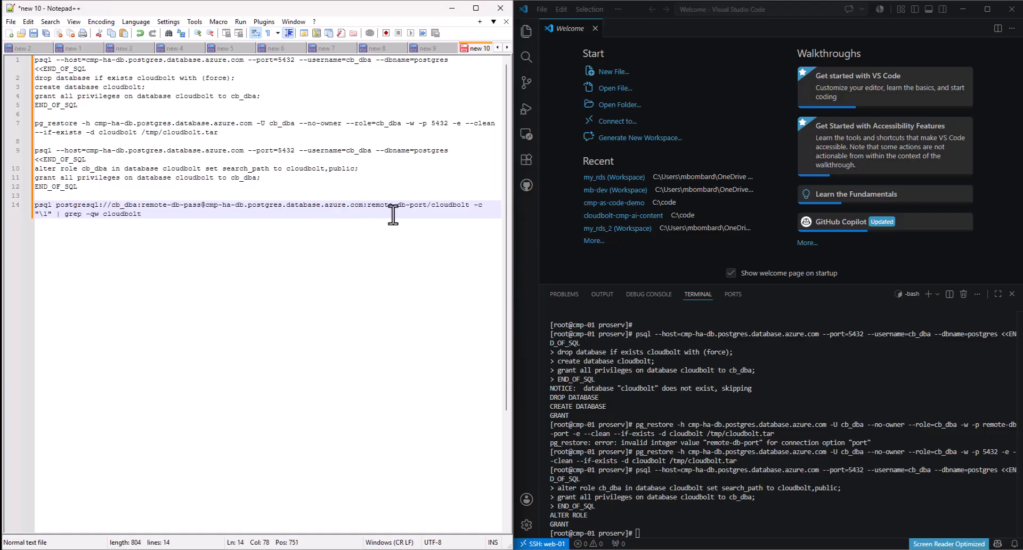
{"action": "left_click", "coordinate": [425, 206]}
{"action": "left_click_drag", "start_coordinate": [423, 206], "coordinate": [367, 208]}
{"action": "type", "text": "5432"}
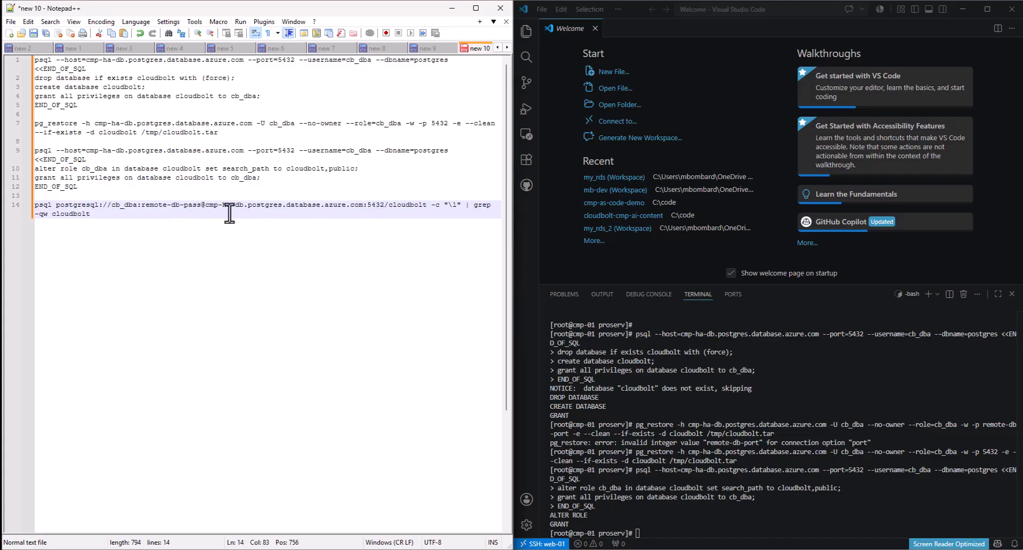
- Wrap the line 14 connection URL in single quotes
{"action": "left_click", "coordinate": [197, 205]}
{"action": "left_click_drag", "start_coordinate": [197, 205], "coordinate": [140, 204]}
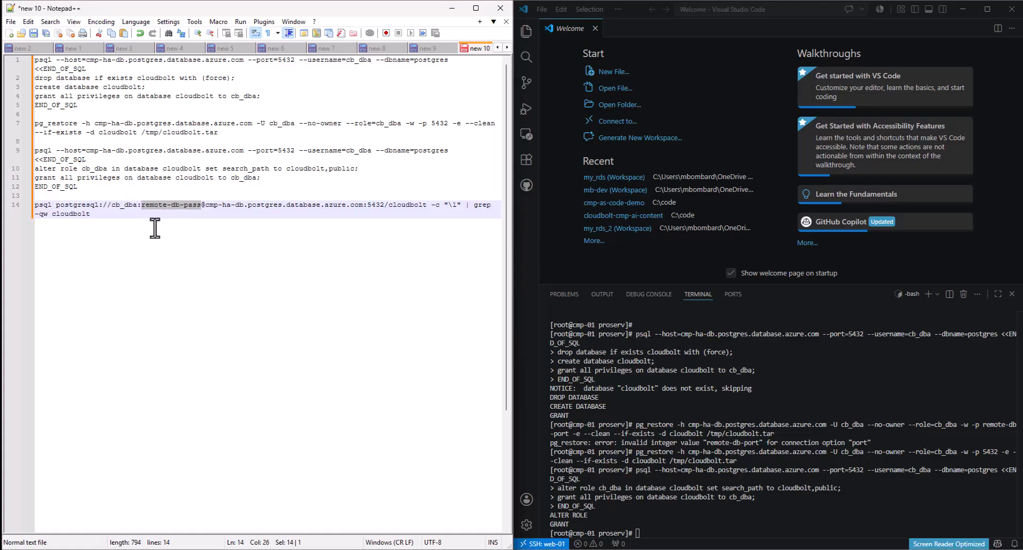
{"action": "left_click", "coordinate": [81, 205]}
{"action": "left_click", "coordinate": [54, 204]}
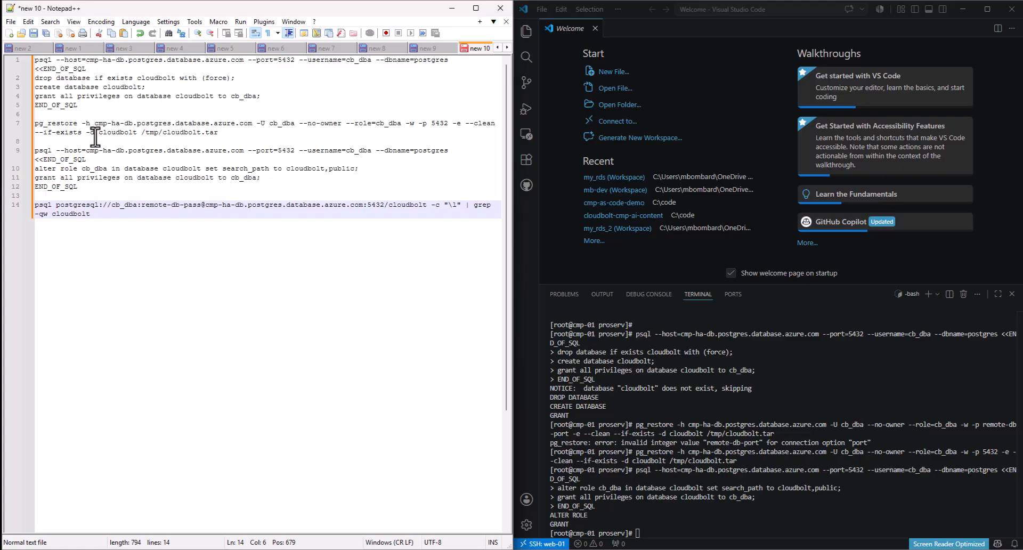
{"action": "type", "text": "'"}
{"action": "left_click", "coordinate": [431, 205]}
{"action": "type", "text": "'"}
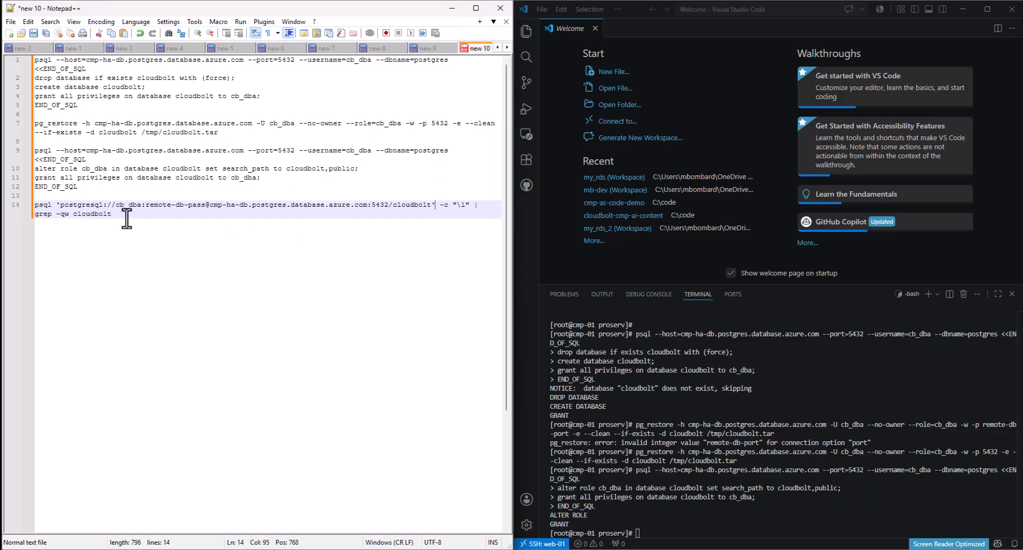
{"action": "left_click_drag", "start_coordinate": [205, 206], "coordinate": [146, 206]}
{"action": "left_click", "coordinate": [196, 232]}
- Run the grep -qw cloudbolt check and confirm the cloudbolt row appears in the output
{"action": "key", "text": "shift+Home"}
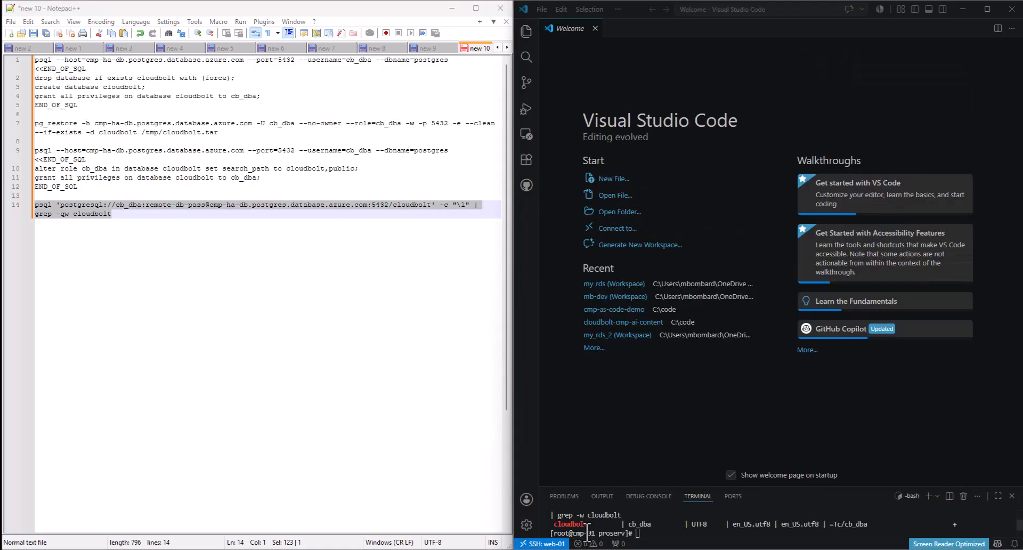
{"action": "left_click", "coordinate": [247, 291]}
{"action": "left_click_drag", "start_coordinate": [66, 216], "coordinate": [59, 216]}
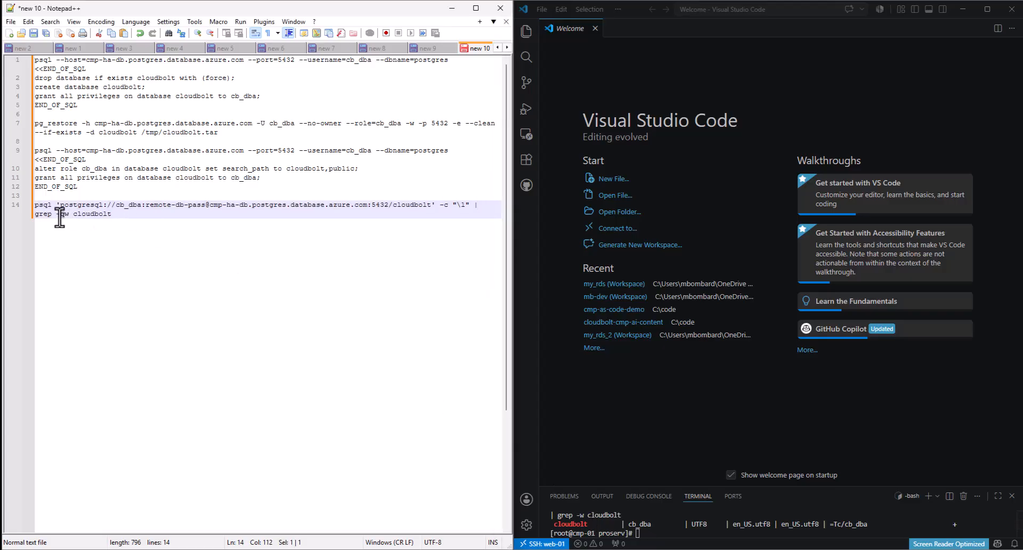
{"action": "left_click", "coordinate": [187, 339]}
{"action": "left_click", "coordinate": [66, 222]}
{"action": "left_click_drag", "start_coordinate": [551, 528], "coordinate": [887, 524]}
{"action": "left_click", "coordinate": [857, 524]}
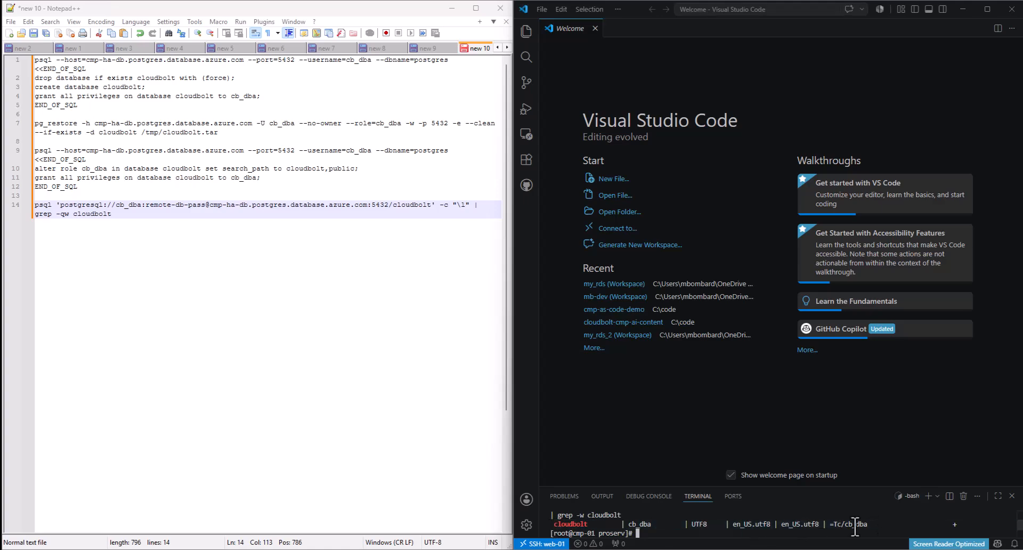
- Clear the terminal with clear and drag its panel taller
{"action": "left_click", "coordinate": [257, 358]}
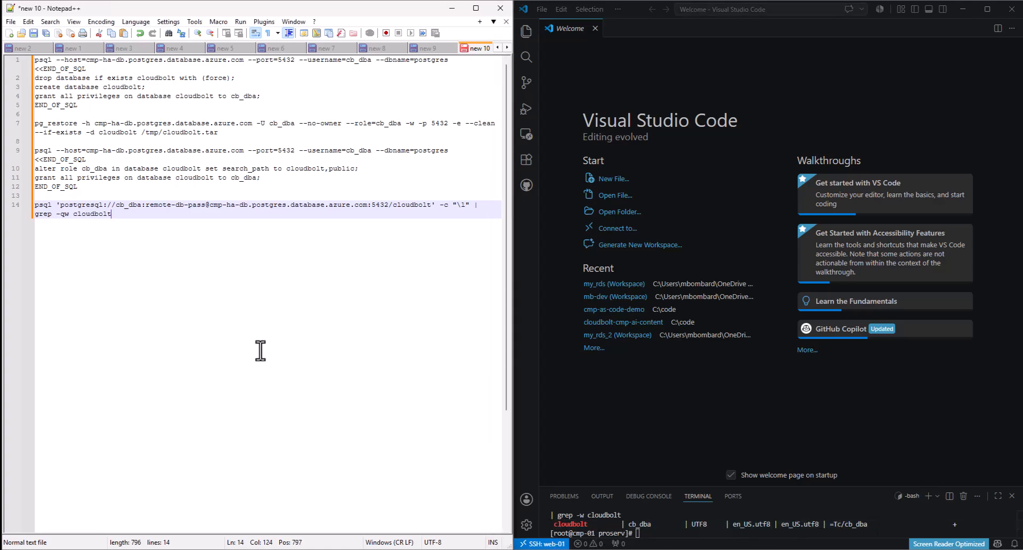
{"action": "left_click", "coordinate": [646, 531]}
{"action": "type", "text": "cle"}
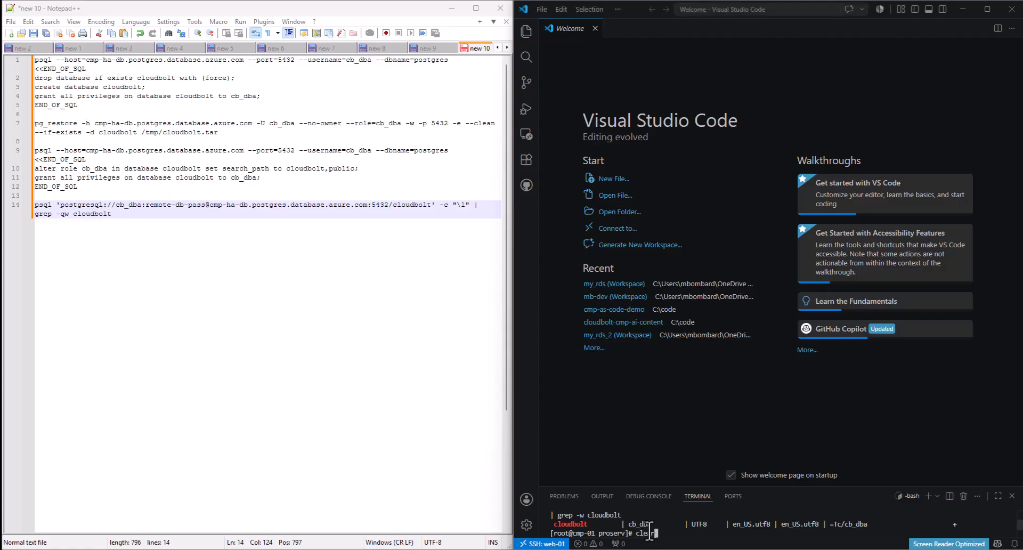
{"action": "type", "text": "ar"}
{"action": "key", "text": "Return"}
{"action": "left_click_drag", "start_coordinate": [805, 485], "coordinate": [817, 366]}
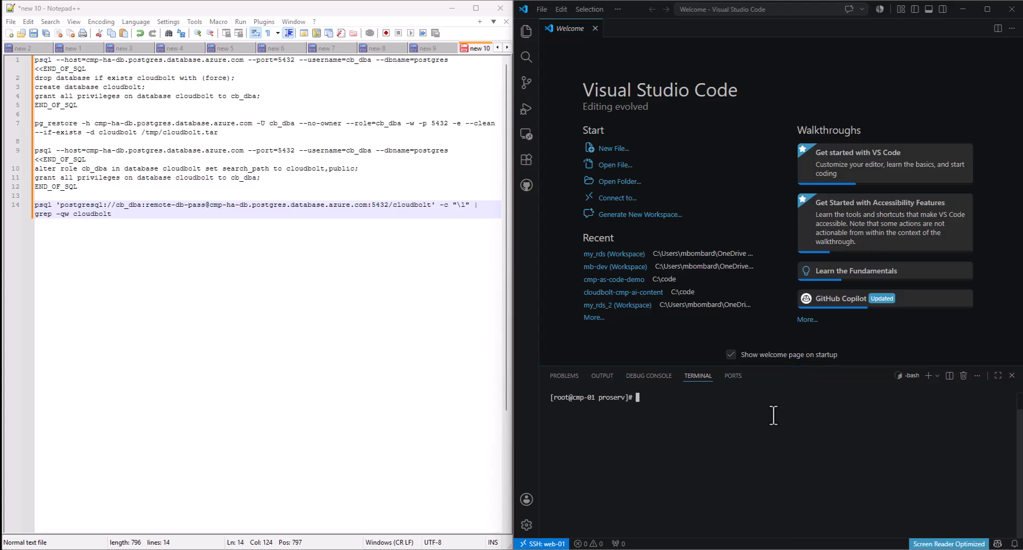
{"action": "left_click", "coordinate": [270, 411]}
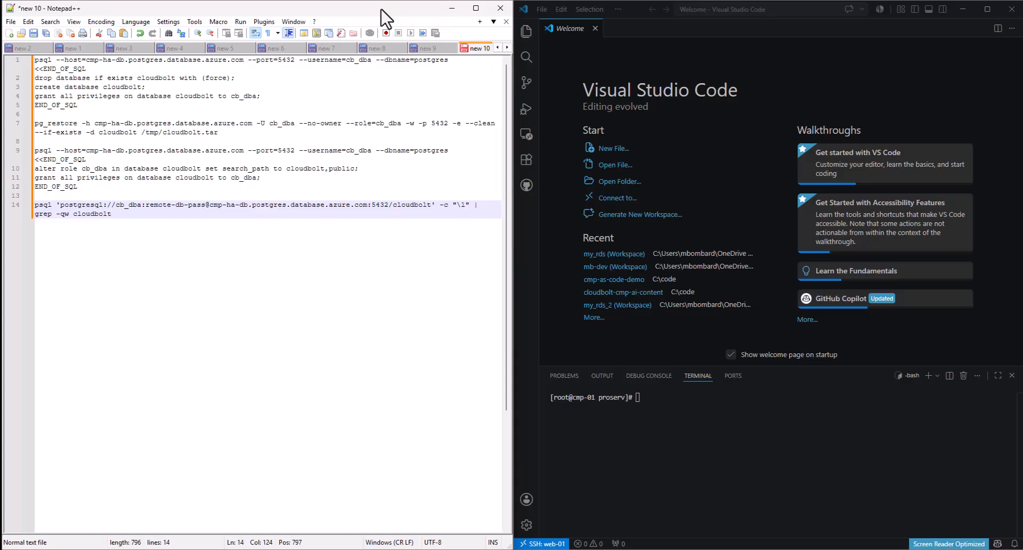
- Copy the /opt/cloudbolt/settings_local.py path from step 5 of the guide
{"action": "left_click", "coordinate": [451, 9]}
{"action": "left_click", "coordinate": [290, 277]}
{"action": "key", "text": "Up"}
{"action": "key", "text": "Up"}
{"action": "key", "text": "Up"}
{"action": "key", "text": "Up"}
{"action": "key", "text": "Up"}
{"action": "scroll", "coordinate": [291, 277], "scroll_direction": "down", "scroll_amount": 4}
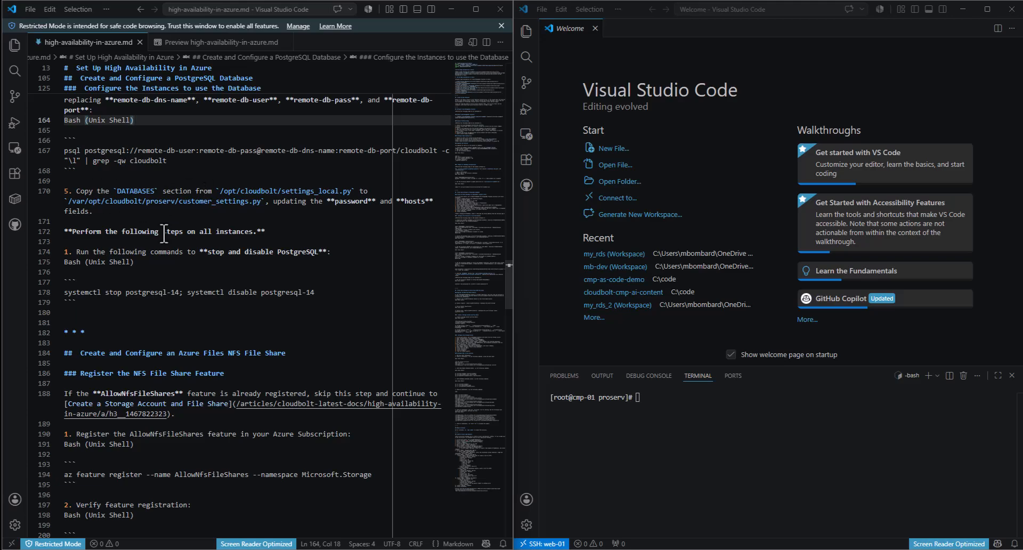
{"action": "left_click", "coordinate": [177, 179]}
{"action": "left_click", "coordinate": [716, 440]}
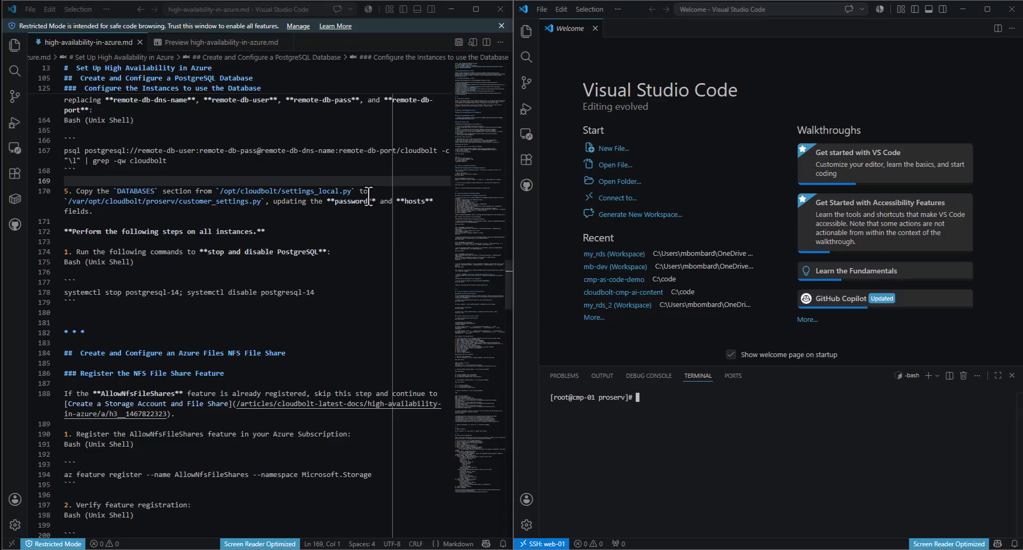
{"action": "left_click_drag", "start_coordinate": [352, 192], "coordinate": [219, 196]}
{"action": "key", "text": "ctrl+c"}
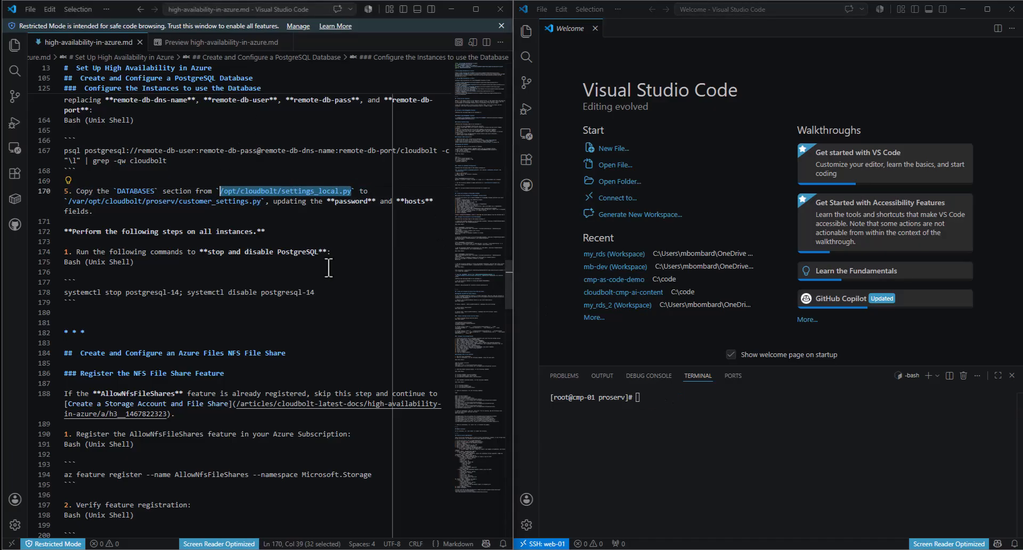
- Print settings_local.py with cat and copy its DATABASES block
{"action": "left_click", "coordinate": [716, 415]}
{"action": "type", "text": "cat"}
{"action": "key", "text": "ctrl+v"}
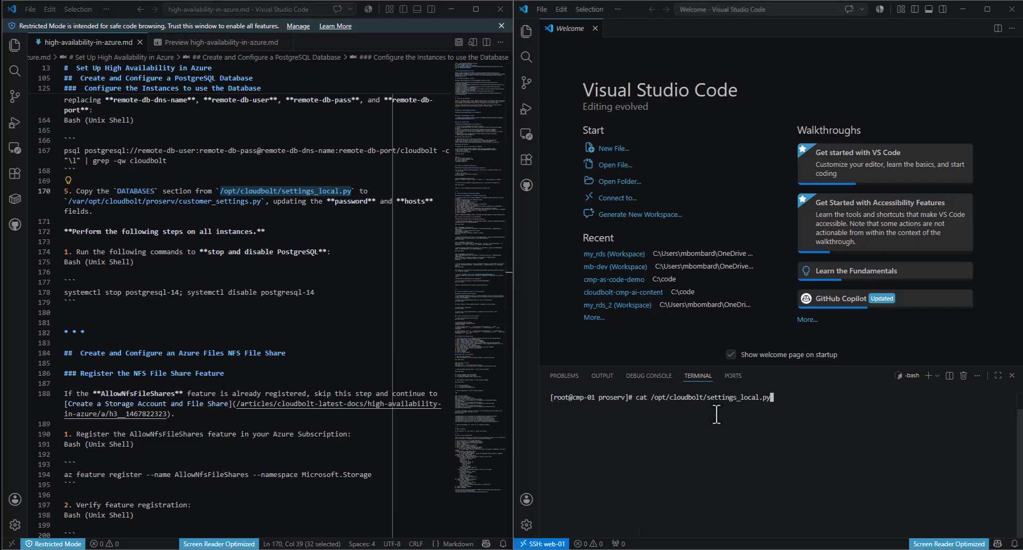
{"action": "key", "text": "Return"}
{"action": "left_click_drag", "start_coordinate": [565, 521], "coordinate": [547, 437]}
{"action": "key", "text": "ctrl+c"}
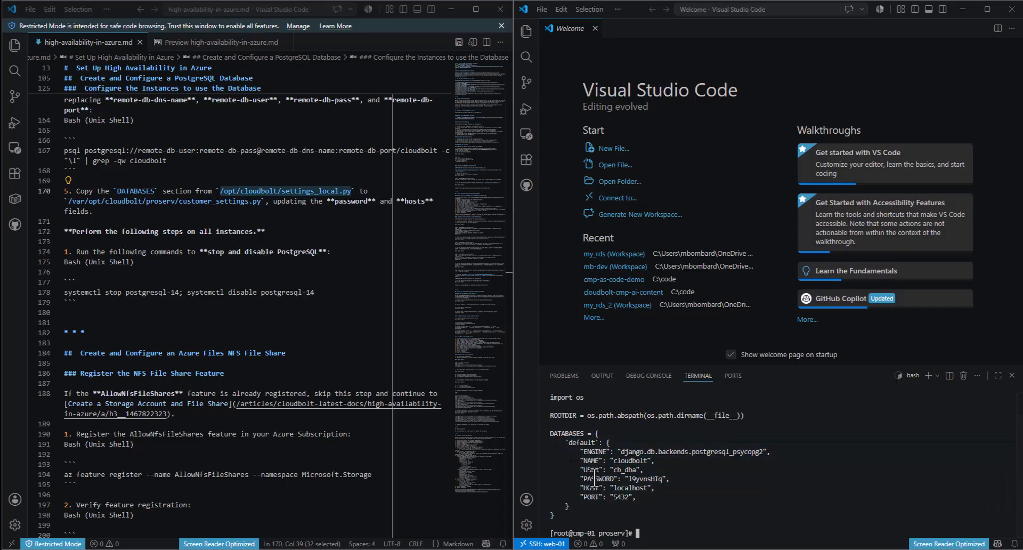
{"action": "left_click_drag", "start_coordinate": [552, 415], "coordinate": [751, 417]}
{"action": "key", "text": "ctrl+c"}
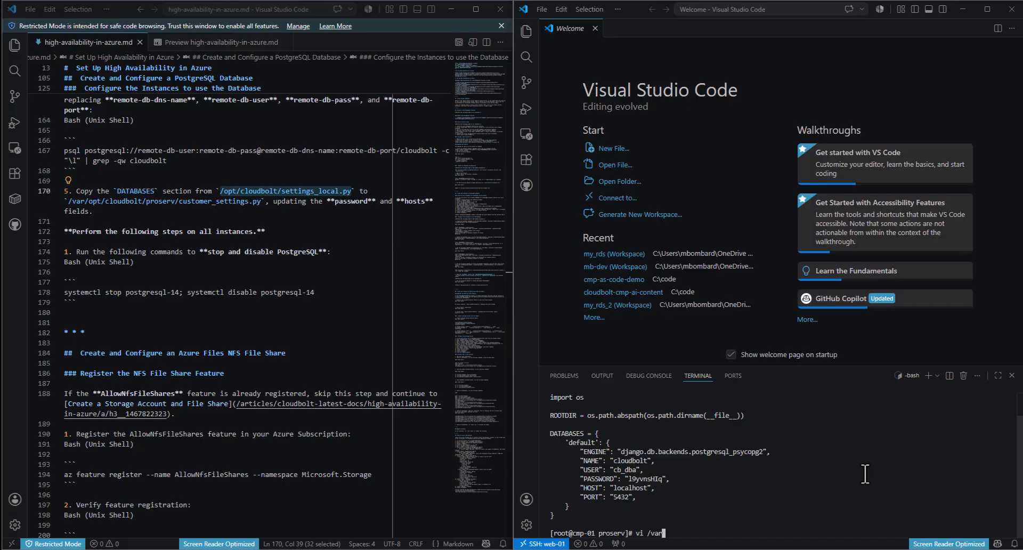
- Open /var/opt/cloudbolt/proserv/customer_settings.py in vi and paste in the DATABASES block
{"action": "type", "text": "udbolt/pro"}
{"action": "key", "text": "Tab"}
{"action": "type", "text": "cu"}
{"action": "key", "text": "Tab"}
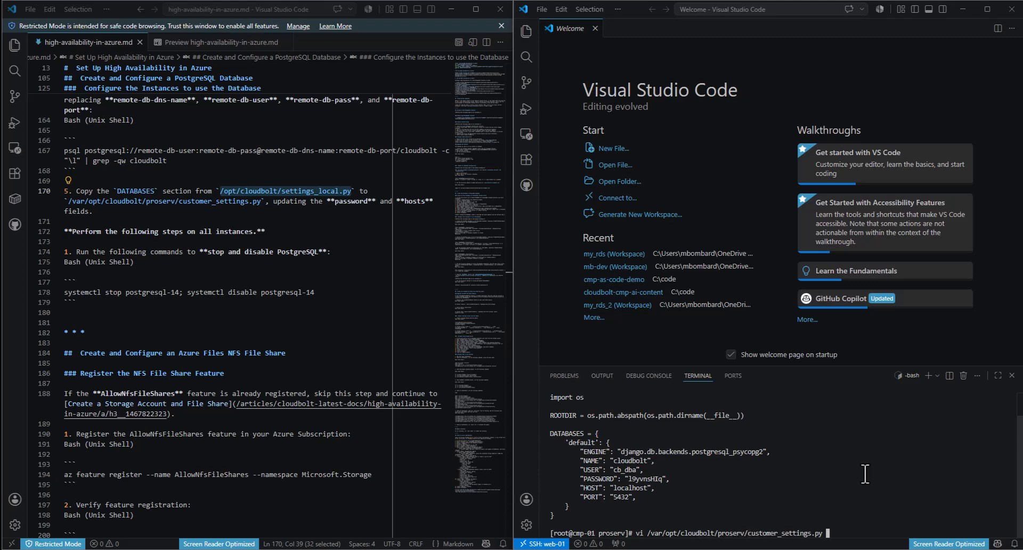
{"action": "key", "text": "Return"}
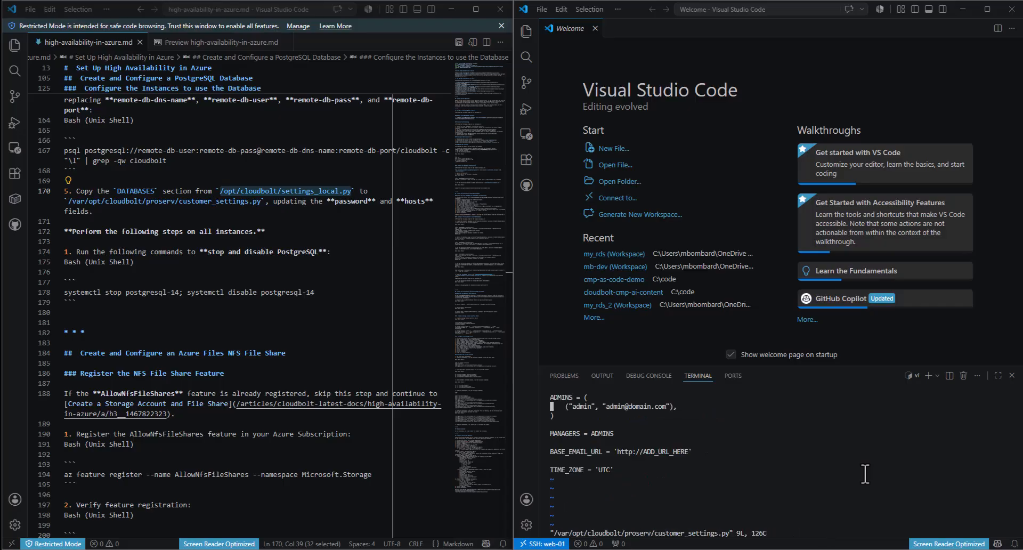
{"action": "key", "text": "i"}
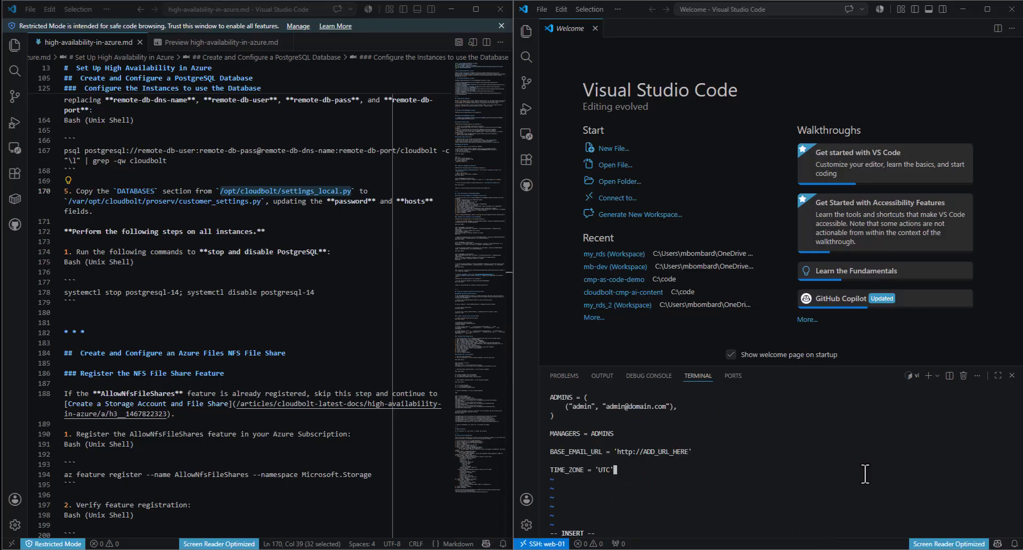
{"action": "key", "text": "ctrl+v"}
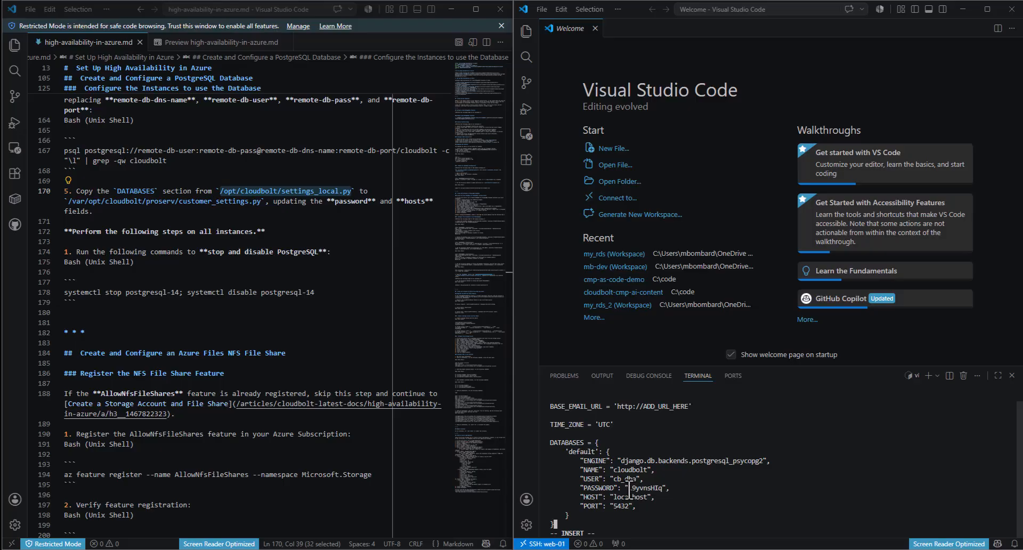
- Replace the localhost HOST value with cmp-ha-db.postgres.database.azure.com
{"action": "left_click_drag", "start_coordinate": [627, 488], "coordinate": [664, 488]}
{"action": "left_click_drag", "start_coordinate": [613, 496], "coordinate": [643, 501]}
{"action": "left_click", "coordinate": [642, 499]}
{"action": "key", "text": "alt+Tab"}
{"action": "left_click", "coordinate": [203, 116]}
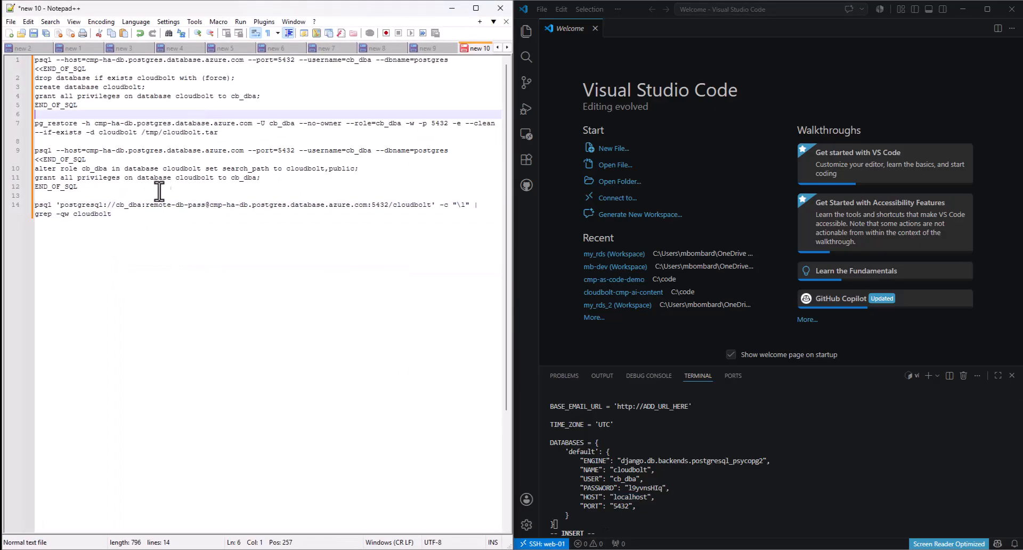
{"action": "left_click", "coordinate": [144, 168]}
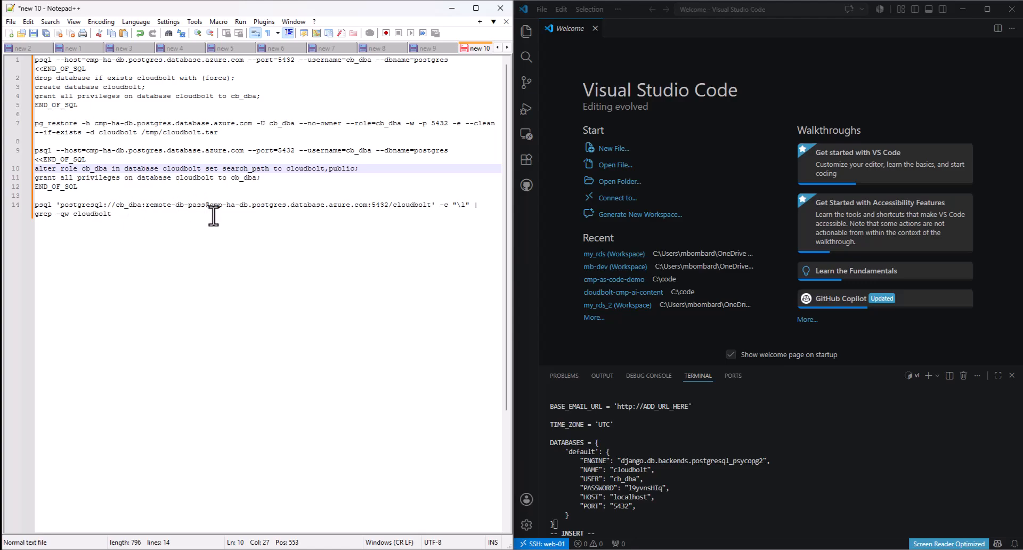
{"action": "left_click_drag", "start_coordinate": [367, 205], "coordinate": [210, 207]}
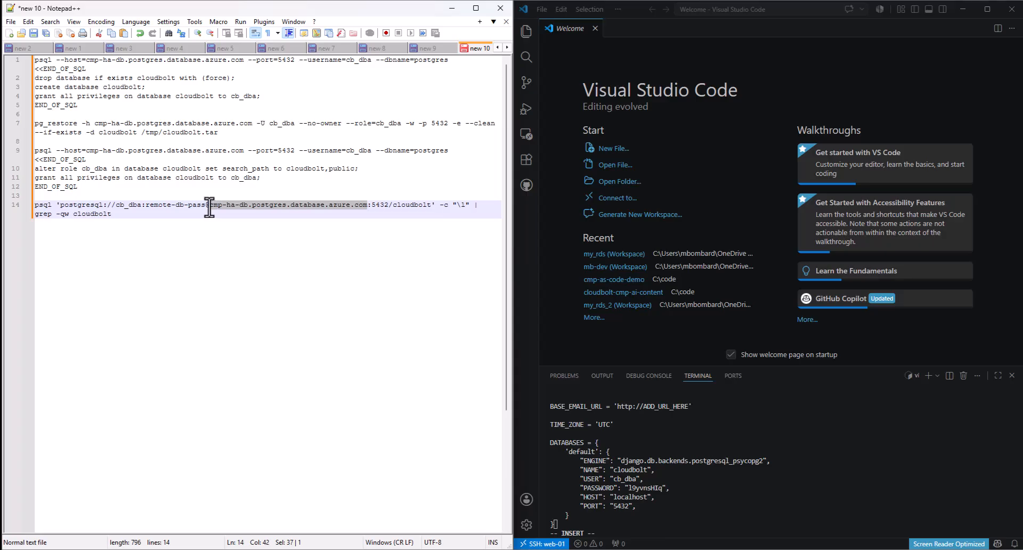
{"action": "left_click", "coordinate": [720, 414]}
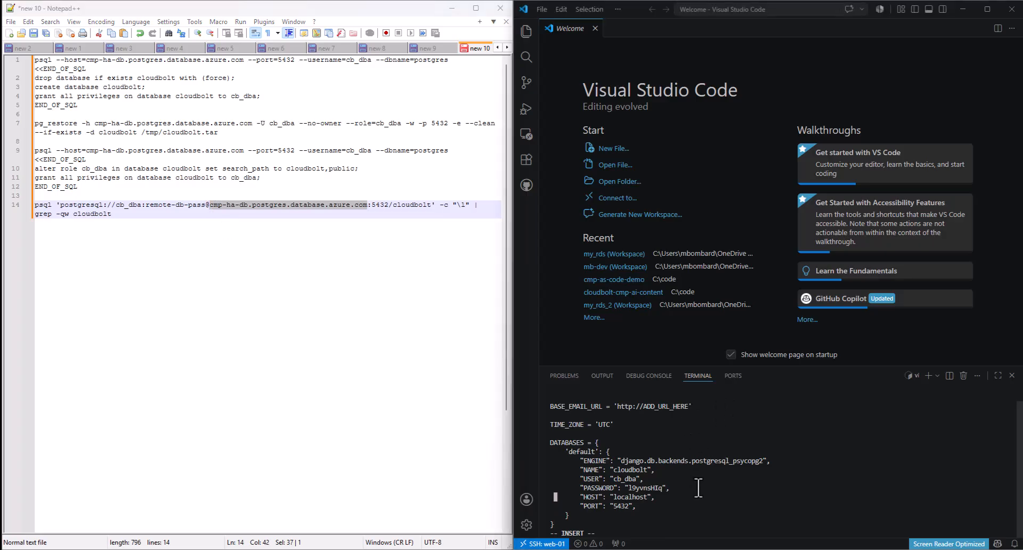
{"action": "key", "text": "Delete"}
{"action": "key", "text": "Delete"}
{"action": "key", "text": "ctrl+v"}
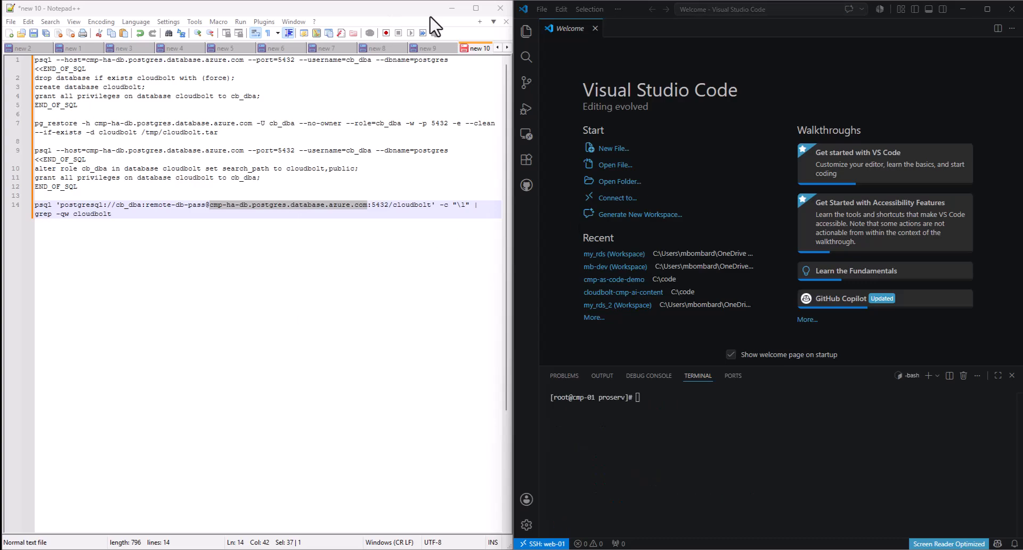
- Review the all-instances instruction around line 172 in the guide source
{"action": "left_click", "coordinate": [451, 8]}
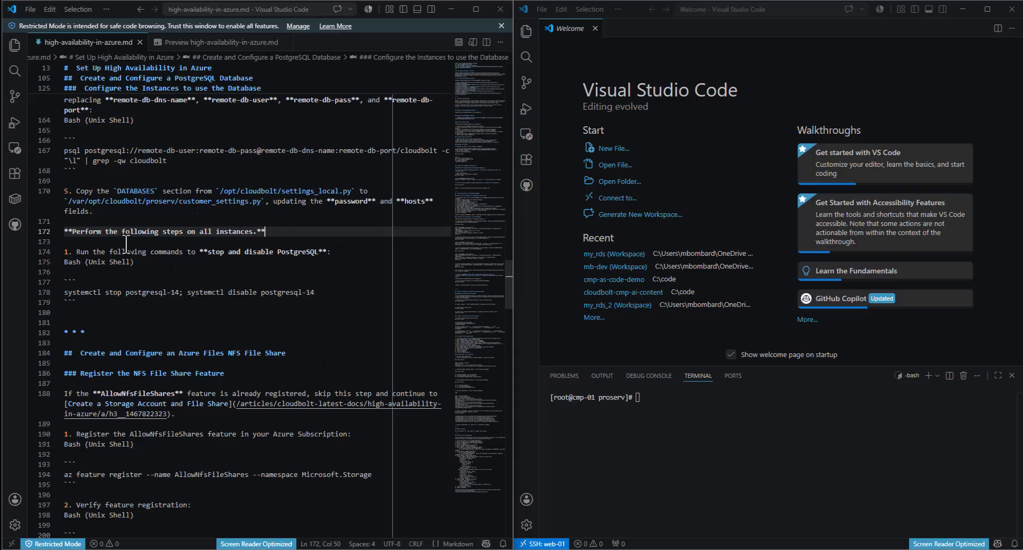
{"action": "left_click", "coordinate": [356, 262]}
{"action": "left_click", "coordinate": [344, 241]}
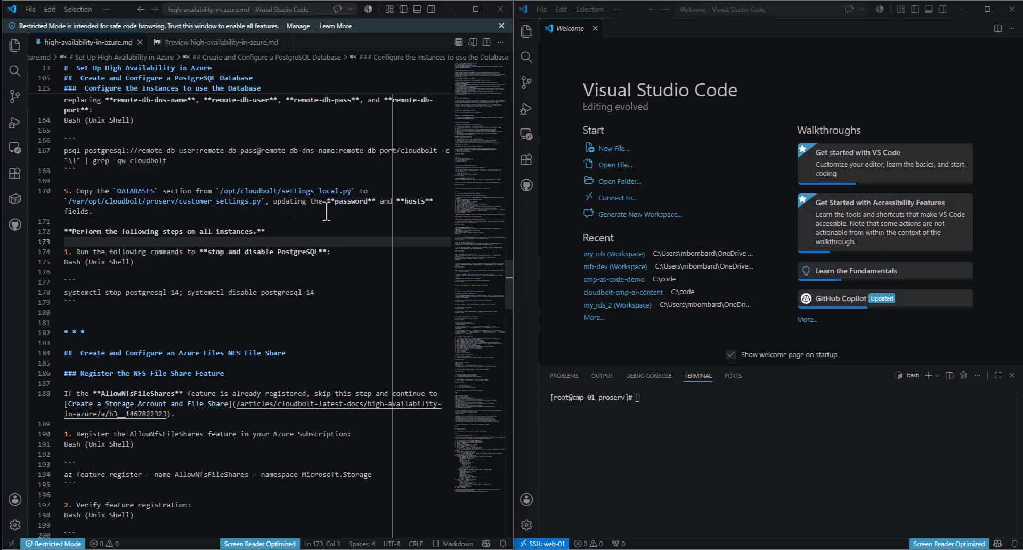
{"action": "left_click", "coordinate": [333, 234]}
{"action": "left_click", "coordinate": [350, 252]}
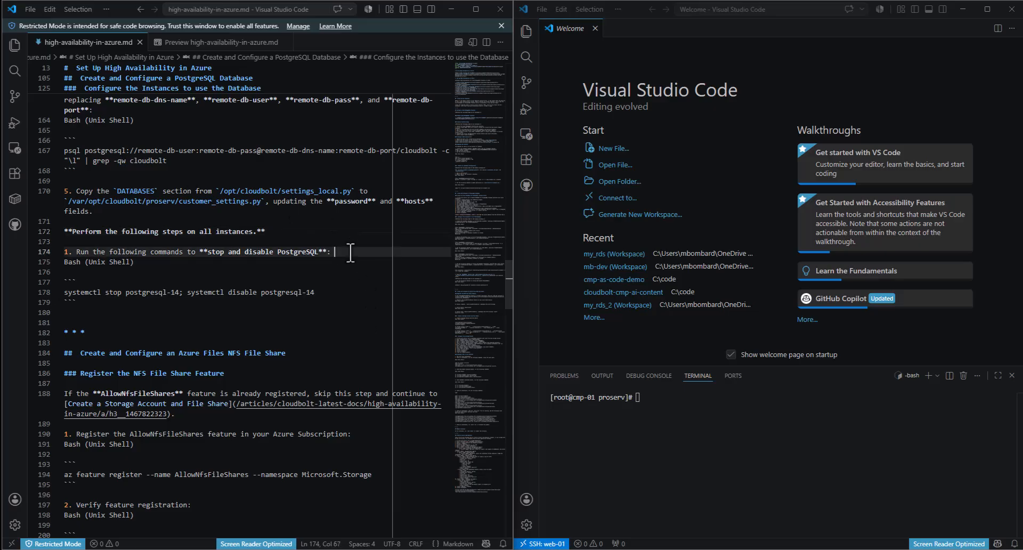
{"action": "left_click", "coordinate": [349, 241]}
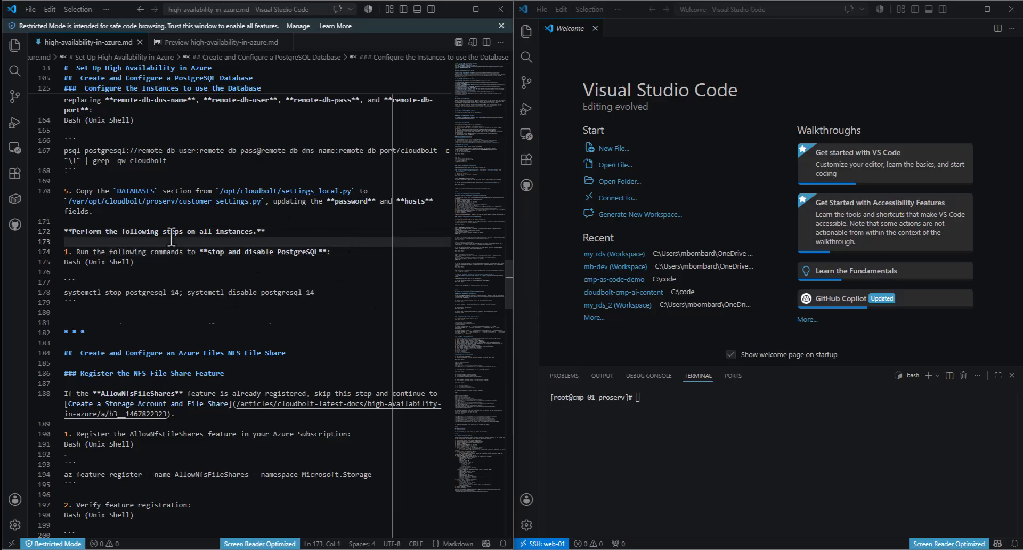
{"action": "scroll", "coordinate": [172, 236], "scroll_direction": "down", "scroll_amount": 1}
{"action": "scroll", "coordinate": [214, 206], "scroll_direction": "up", "scroll_amount": 1}
{"action": "scroll", "coordinate": [213, 206], "scroll_direction": "down", "scroll_amount": 1}
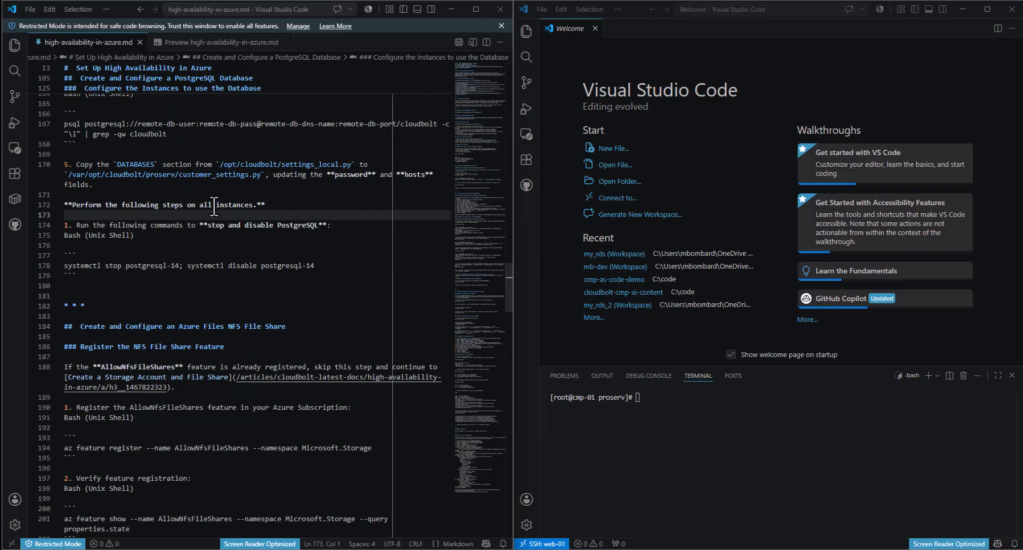
- Locate the stop and disable PostgreSQL step and its systemctl command on line 178
{"action": "left_click", "coordinate": [184, 237]}
{"action": "left_click", "coordinate": [280, 225]}
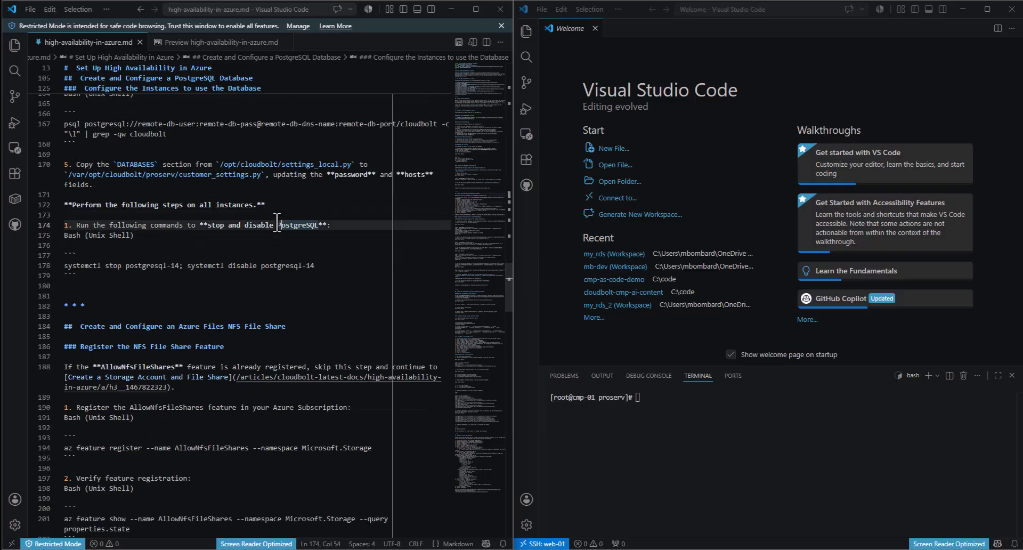
{"action": "left_click", "coordinate": [219, 257]}
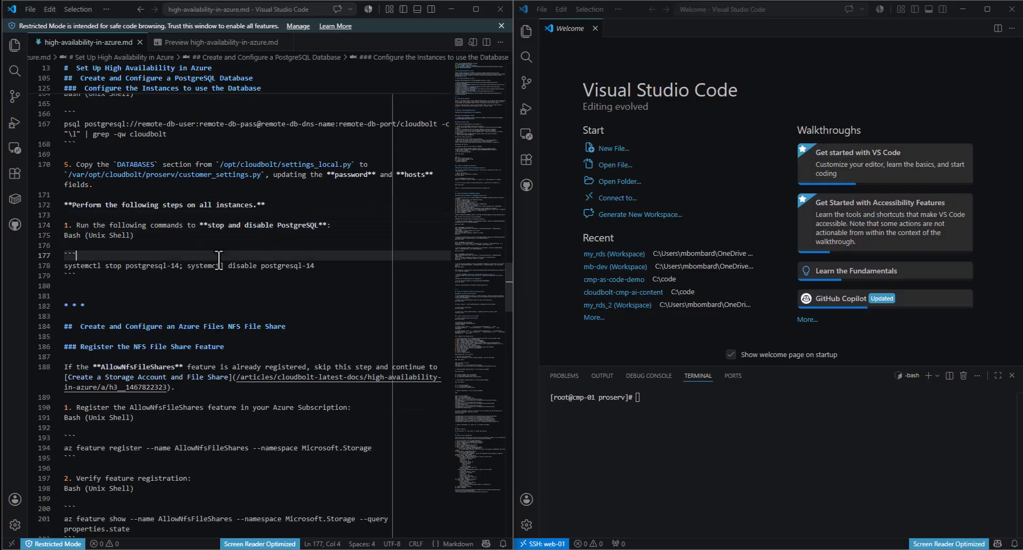
{"action": "left_click", "coordinate": [208, 235]}
{"action": "left_click", "coordinate": [207, 266]}
{"action": "left_click_drag", "start_coordinate": [320, 268], "coordinate": [75, 262]}
{"action": "left_click", "coordinate": [132, 257]}
- In the rendered guide preview, copy the postgresql-14 stop and disable command and review step 5
{"action": "left_click", "coordinate": [201, 42]}
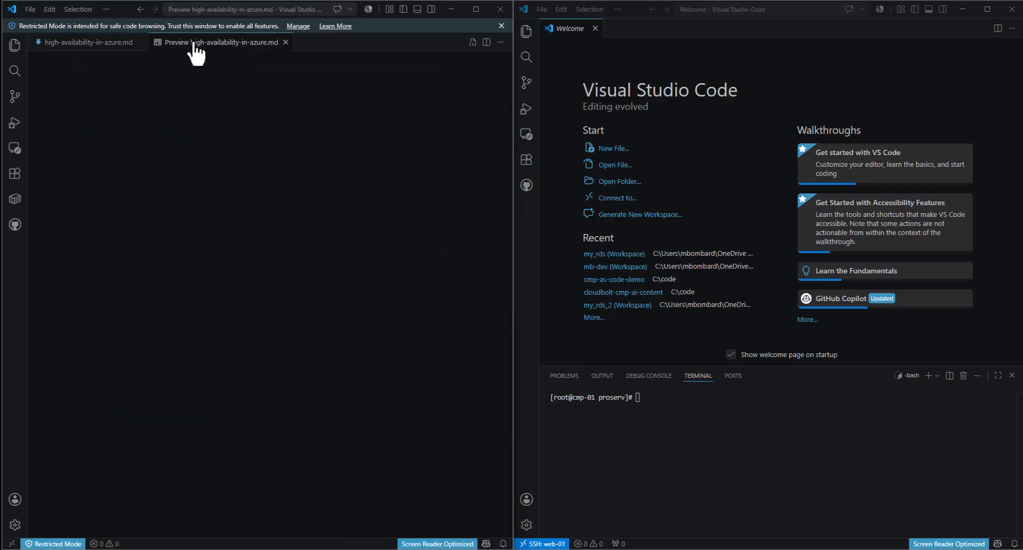
{"action": "scroll", "coordinate": [286, 187], "scroll_direction": "down", "scroll_amount": 5}
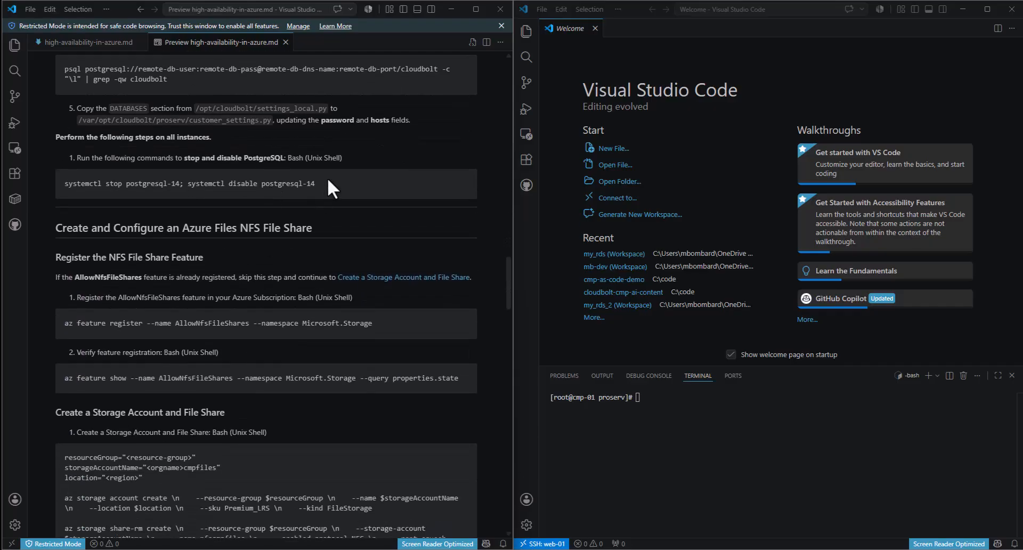
{"action": "left_click_drag", "start_coordinate": [317, 185], "coordinate": [47, 191]}
{"action": "key", "text": "ctrl+c"}
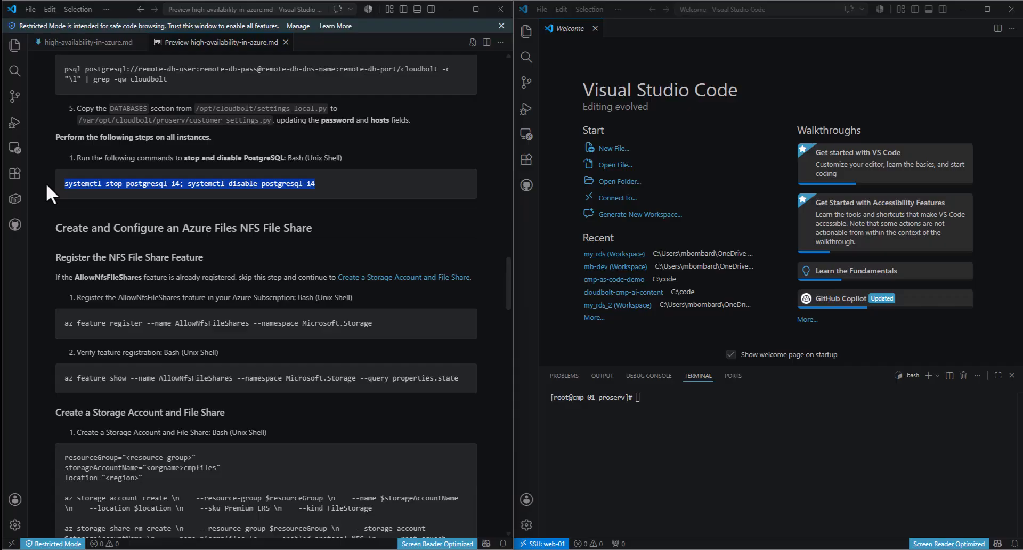
{"action": "scroll", "coordinate": [262, 184], "scroll_direction": "up", "scroll_amount": 2}
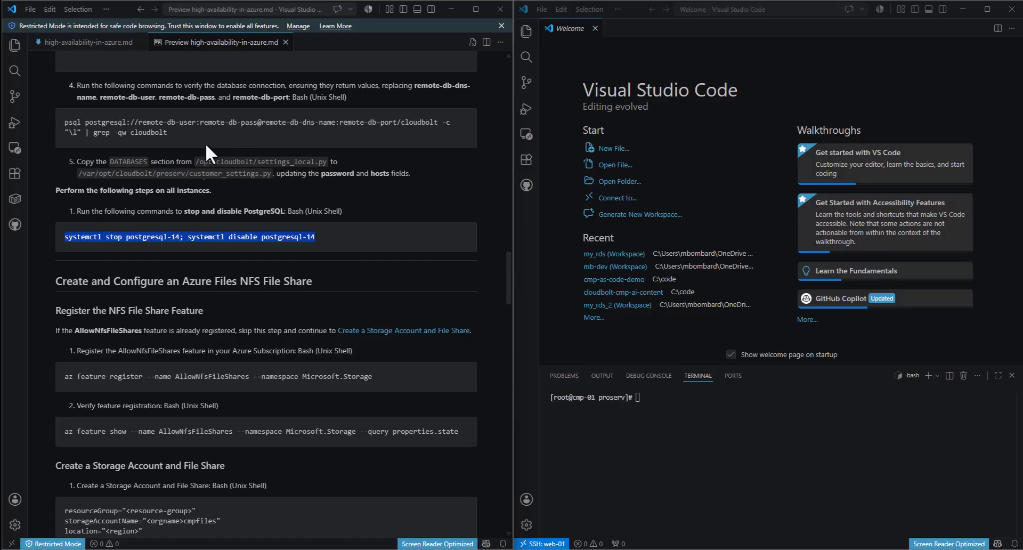
{"action": "scroll", "coordinate": [264, 154], "scroll_direction": "up", "scroll_amount": 2}
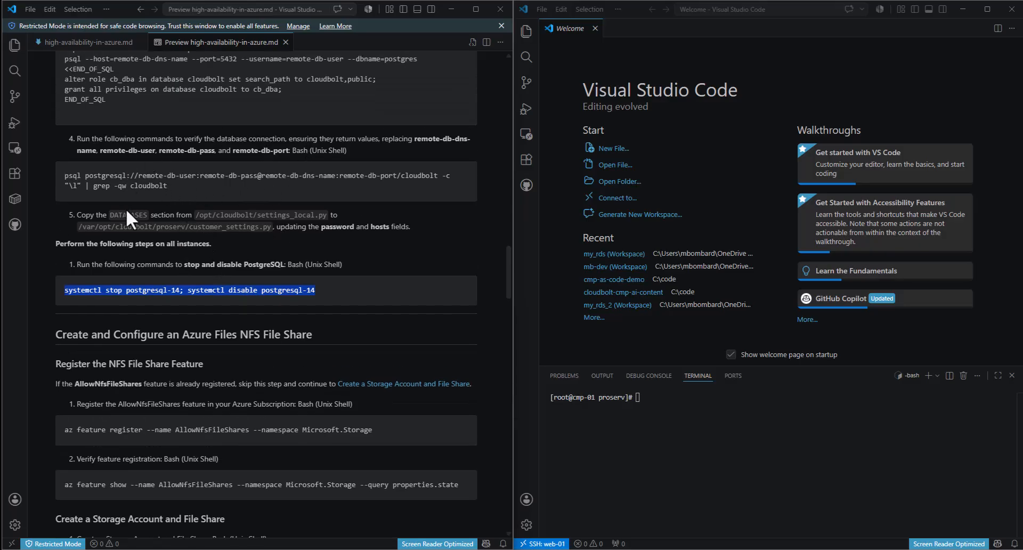
{"action": "left_click", "coordinate": [84, 213]}
{"action": "left_click_drag", "start_coordinate": [84, 213], "coordinate": [418, 229]}
{"action": "left_click", "coordinate": [343, 217]}
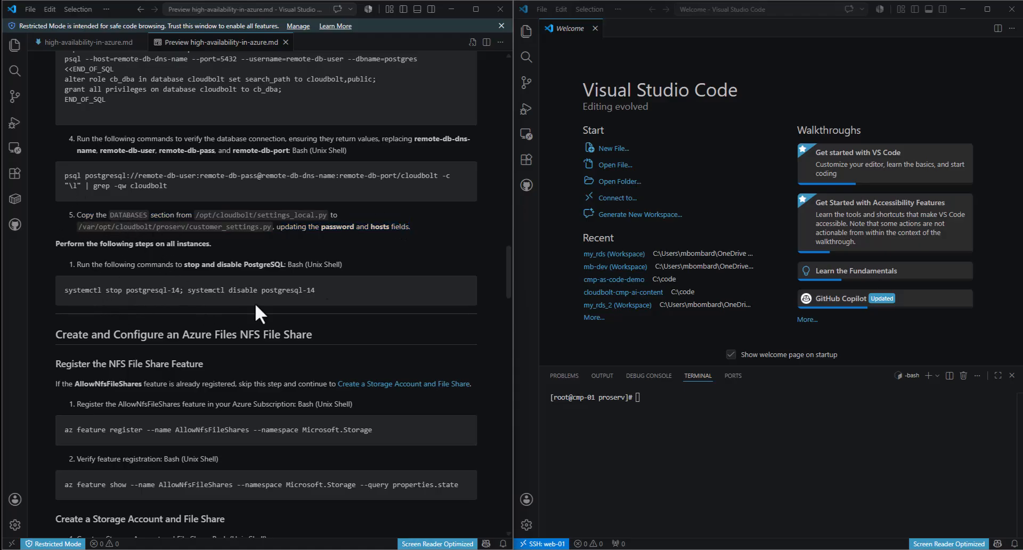
- Run the systemctl stop and disable postgresql-14 command in the cmp-01 terminal
{"action": "left_click", "coordinate": [701, 420]}
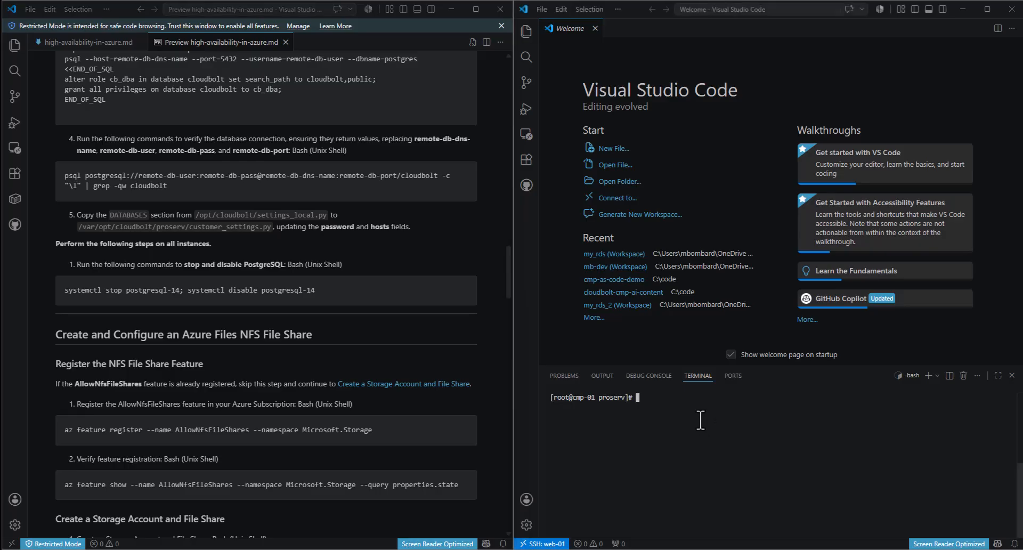
{"action": "key", "text": "ctrl+v"}
{"action": "key", "text": "Return"}
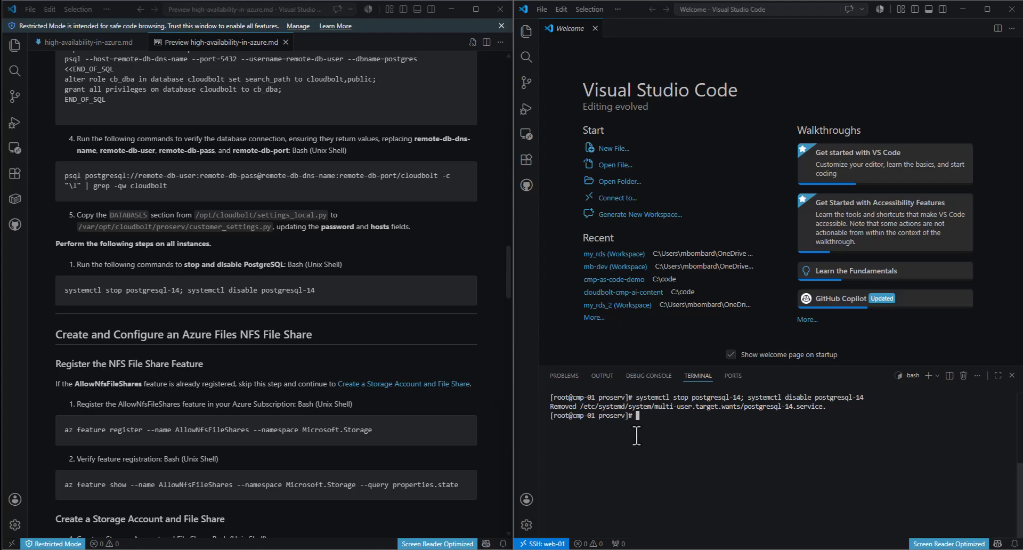
{"action": "left_click", "coordinate": [375, 259]}
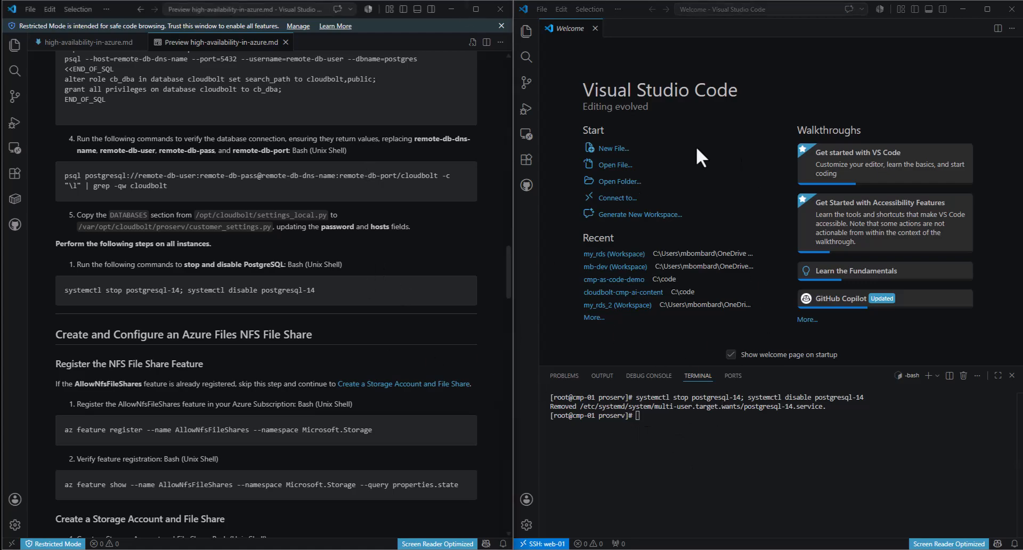
- Review the customer_settings.py path and the step 5 text in the guide
{"action": "left_click", "coordinate": [682, 433]}
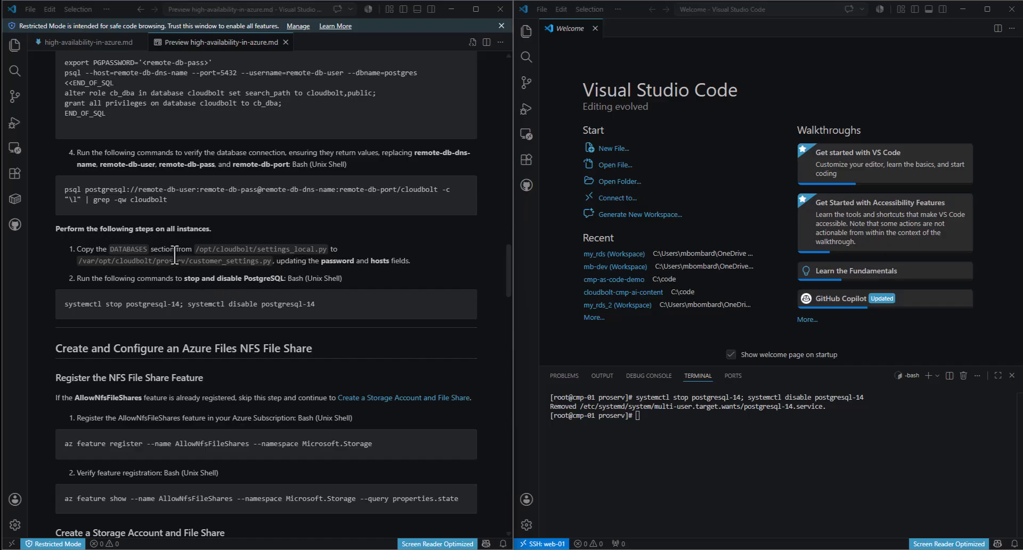
{"action": "left_click_drag", "start_coordinate": [272, 261], "coordinate": [79, 267]}
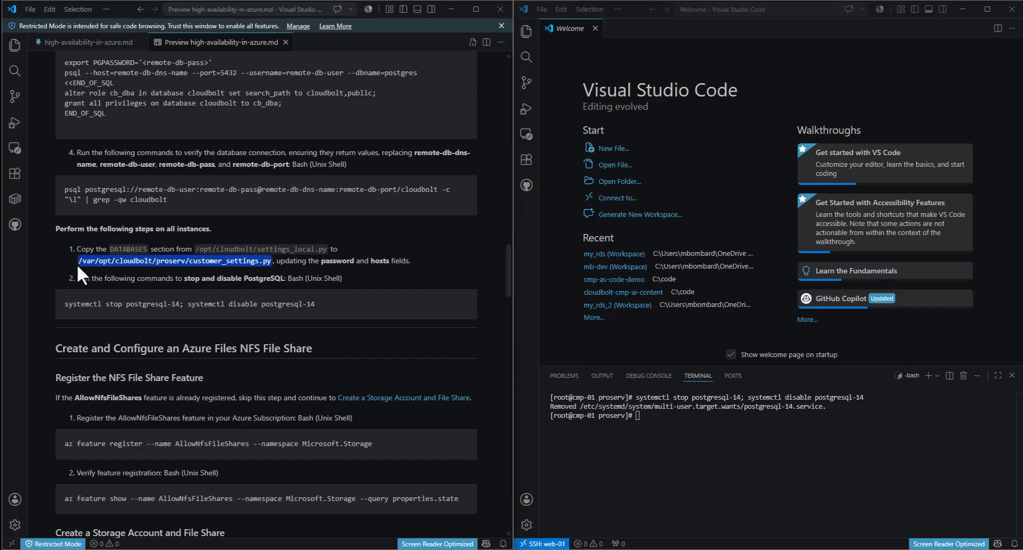
{"action": "left_click", "coordinate": [81, 263]}
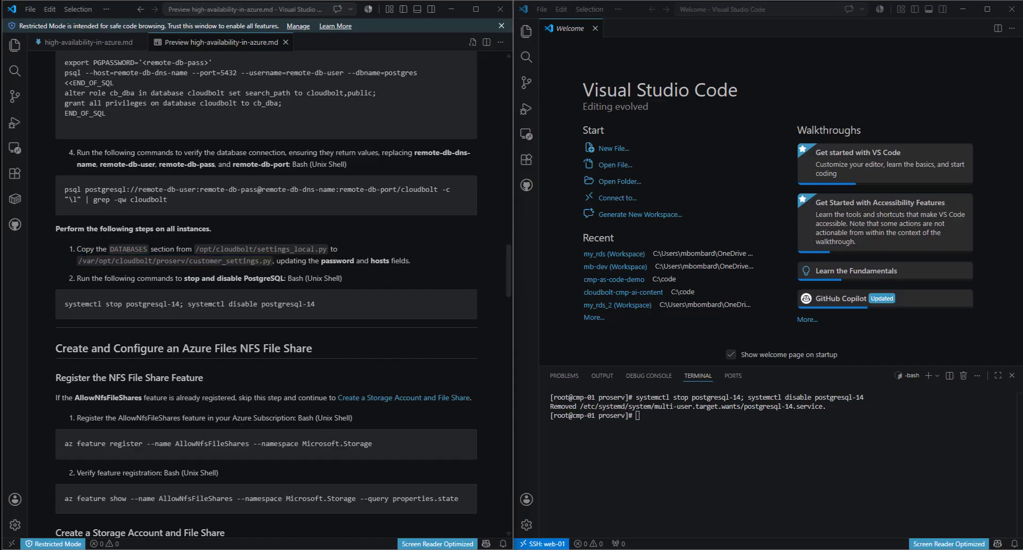
{"action": "scroll", "coordinate": [327, 198], "scroll_direction": "down", "scroll_amount": 2}
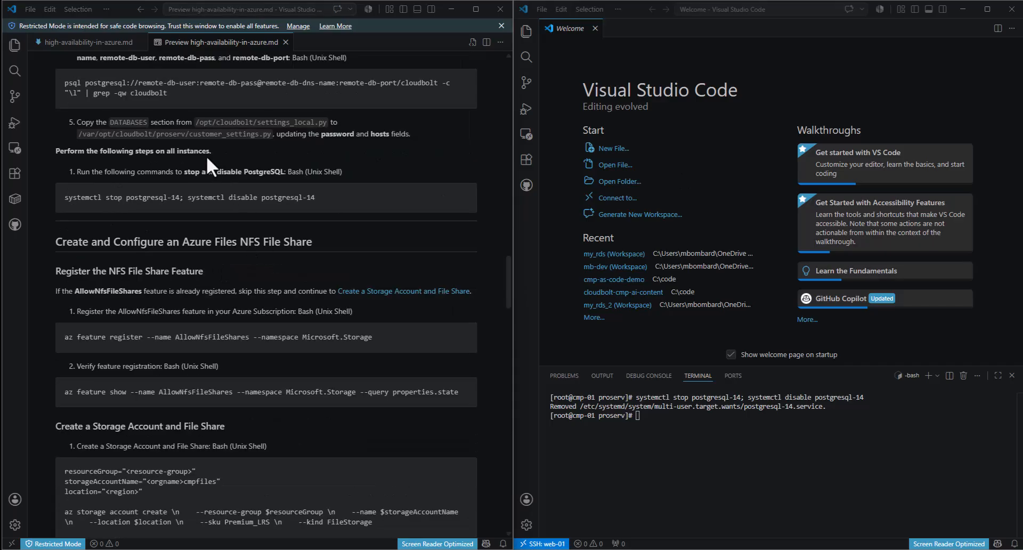
{"action": "scroll", "coordinate": [208, 224], "scroll_direction": "up", "scroll_amount": 1}
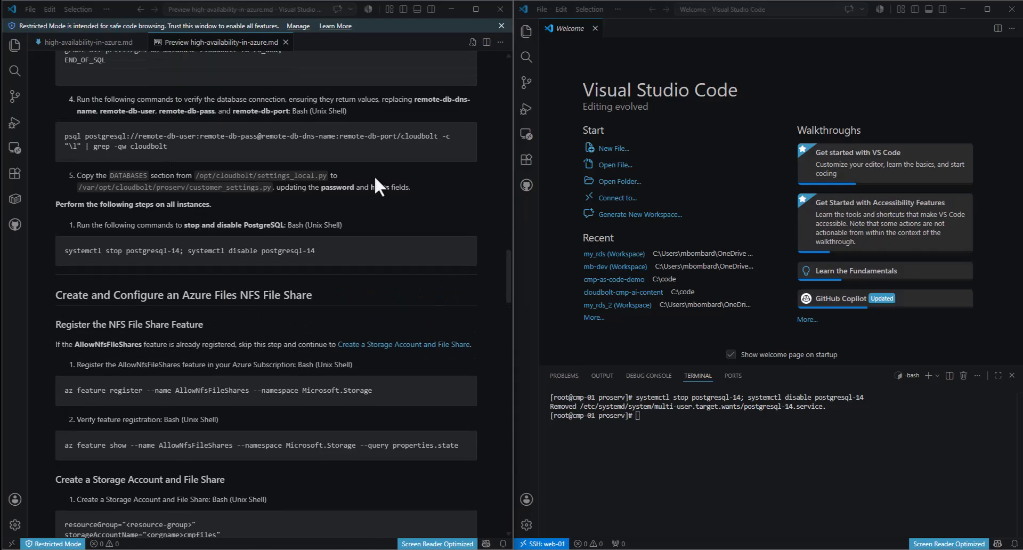
{"action": "left_click_drag", "start_coordinate": [417, 188], "coordinate": [69, 176]}
{"action": "left_click", "coordinate": [108, 182]}
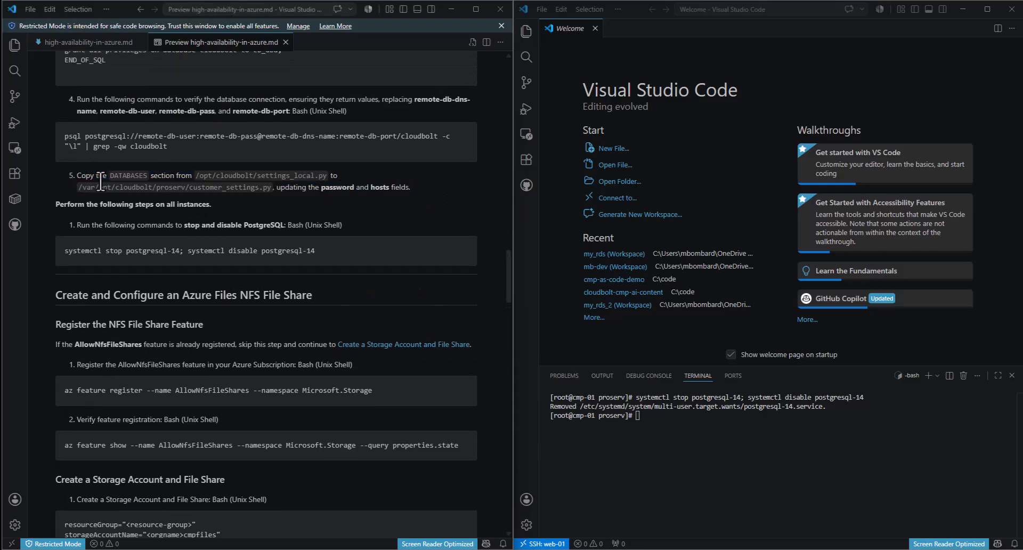
{"action": "scroll", "coordinate": [303, 314], "scroll_direction": "down", "scroll_amount": 1}
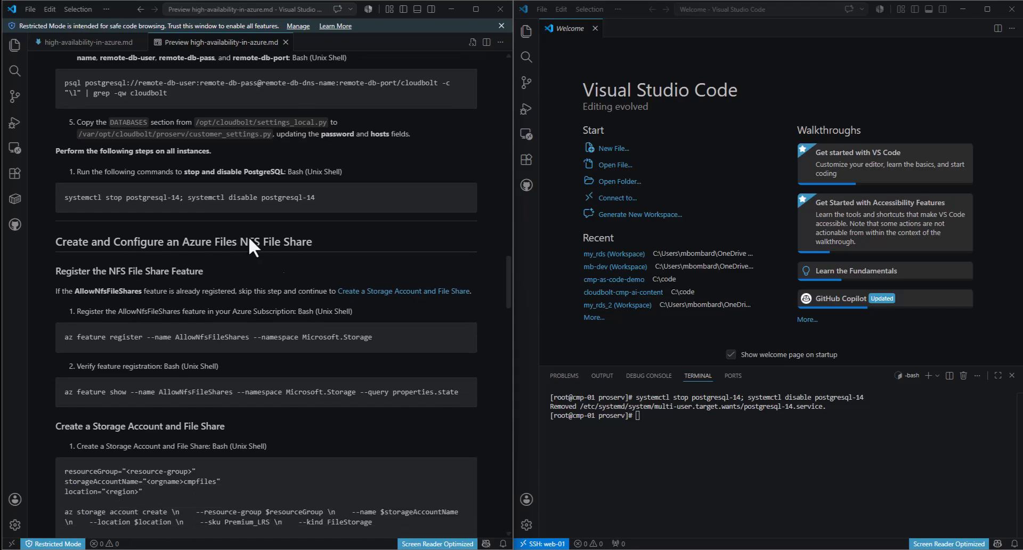
- Run the copied systemctl stop and disable postgresql-14 command in the cmp-02 terminal
{"action": "left_click_drag", "start_coordinate": [319, 197], "coordinate": [69, 196]}
{"action": "key", "text": "ctrl+c"}
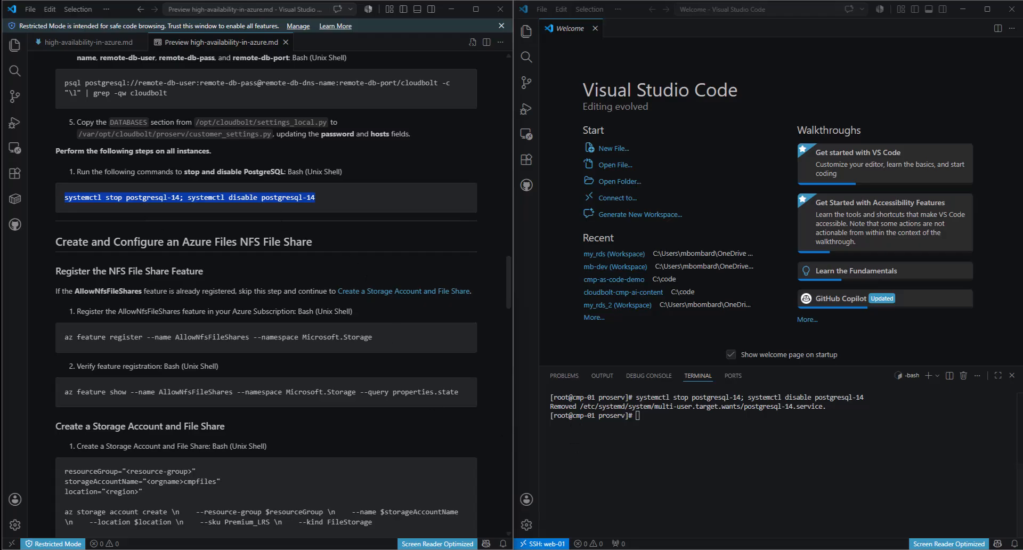
{"action": "left_click", "coordinate": [460, 549]}
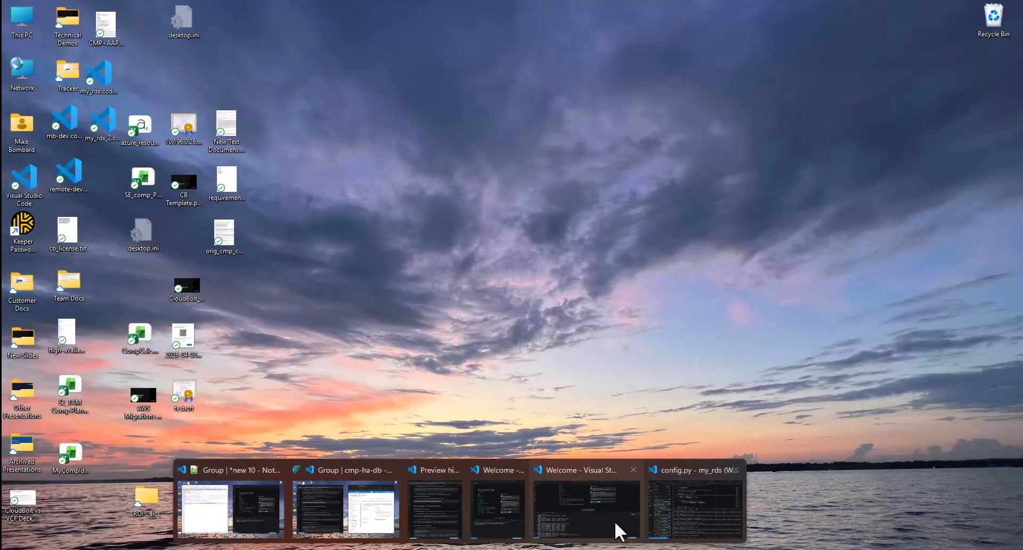
{"action": "left_click", "coordinate": [615, 521]}
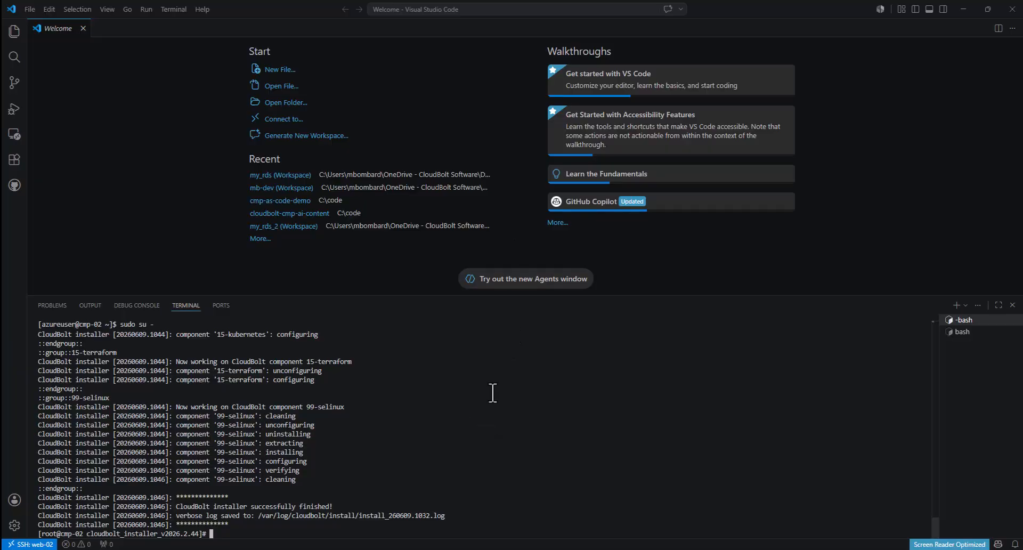
{"action": "key", "text": "ctrl+v"}
{"action": "key", "text": "Return"}
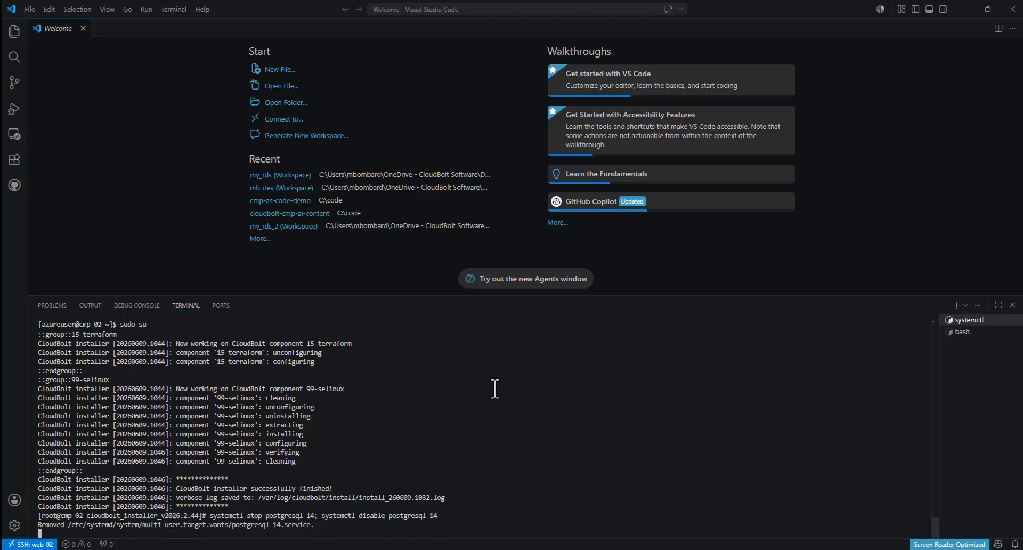
{"action": "left_click_drag", "start_coordinate": [693, 4], "coordinate": [1022, 218]}
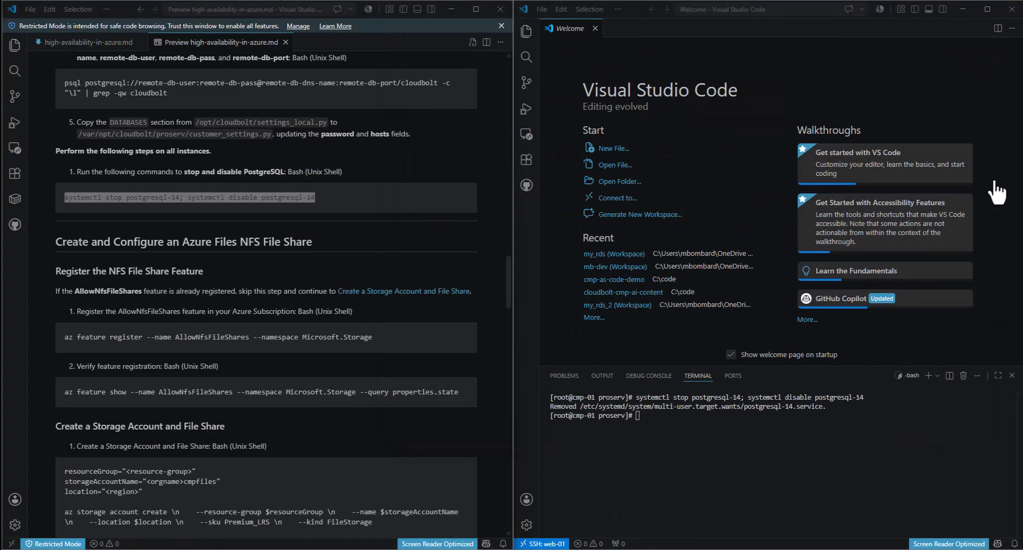
- Scroll the guide preview down to the Create a Storage Account and File Share section
{"action": "scroll", "coordinate": [156, 217], "scroll_direction": "up", "scroll_amount": 1}
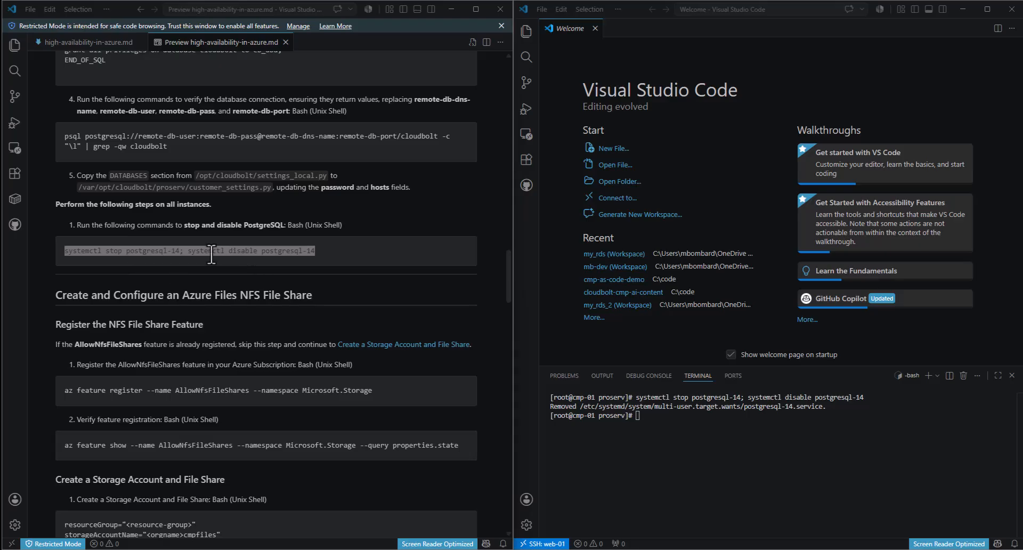
{"action": "scroll", "coordinate": [277, 288], "scroll_direction": "down", "scroll_amount": 2}
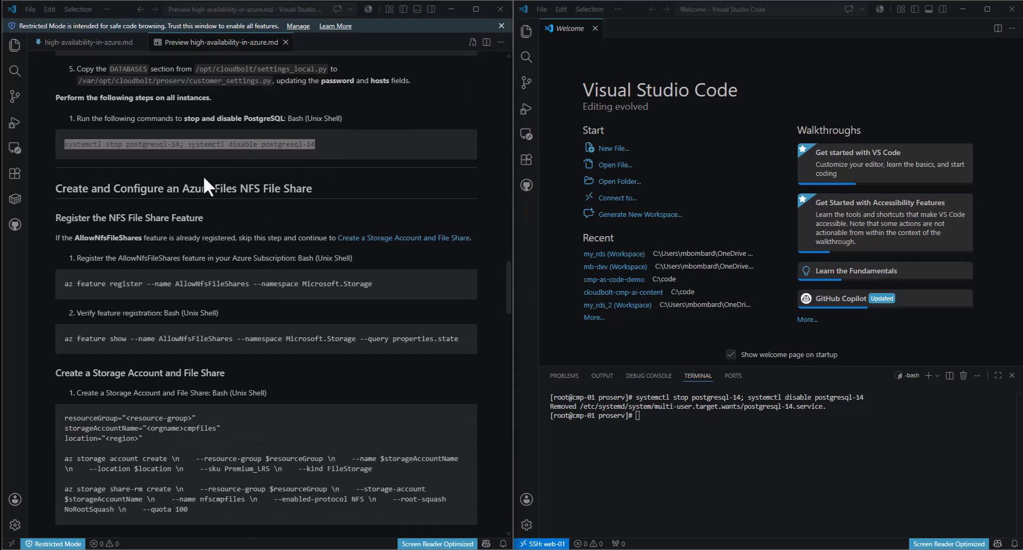
{"action": "left_click", "coordinate": [248, 207]}
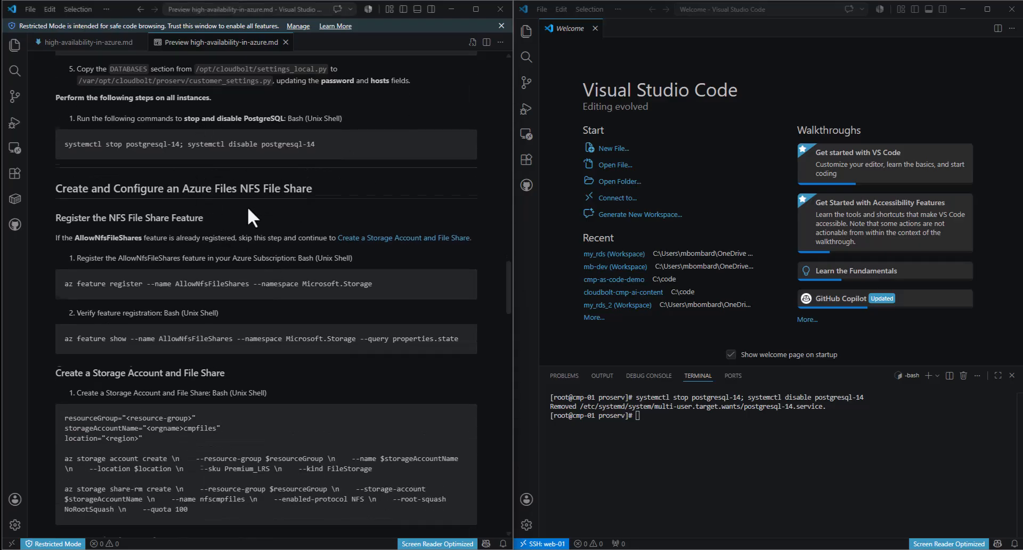
{"action": "scroll", "coordinate": [247, 207], "scroll_direction": "down", "scroll_amount": 1}
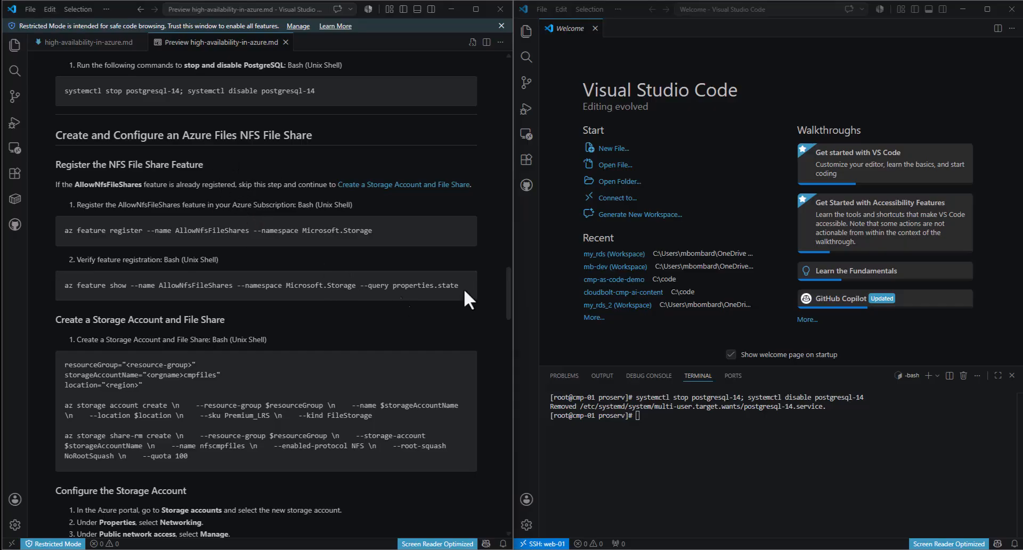
{"action": "scroll", "coordinate": [424, 207], "scroll_direction": "down", "scroll_amount": 1}
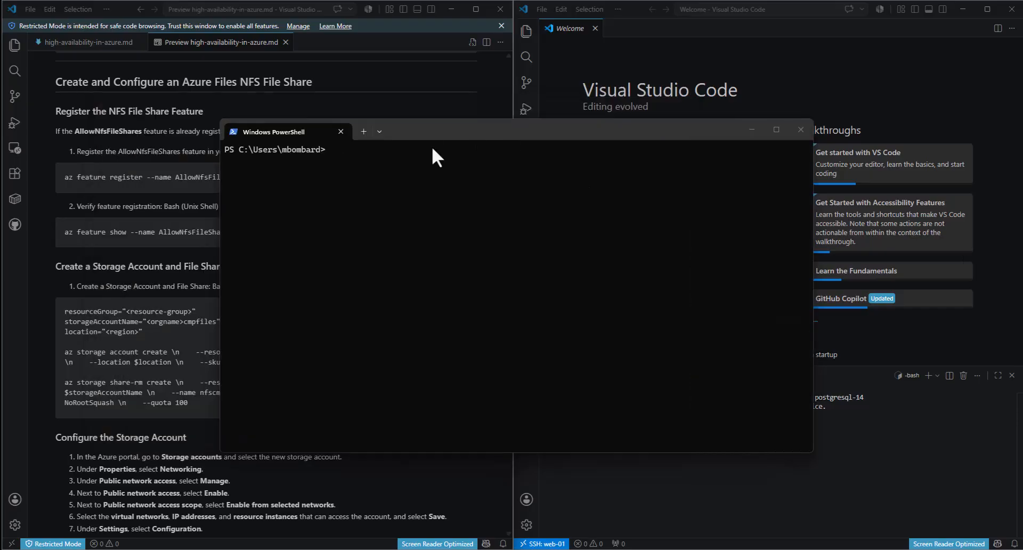
- Run az feature register for AllowNfsFileShares under Microsoft.Storage in PowerShell
{"action": "left_click_drag", "start_coordinate": [429, 131], "coordinate": [651, 107]}
{"action": "left_click", "coordinate": [410, 175]}
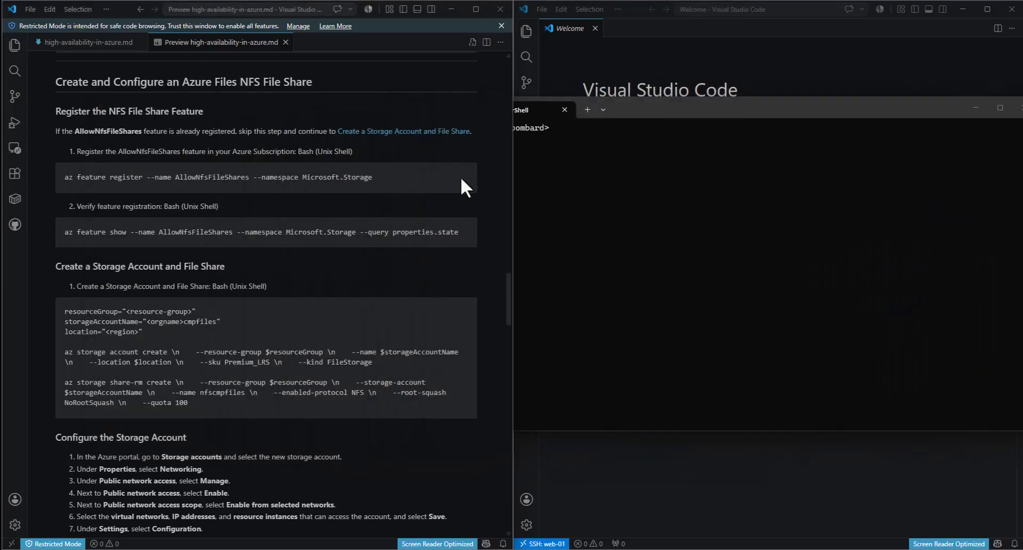
{"action": "left_click_drag", "start_coordinate": [372, 177], "coordinate": [65, 178]}
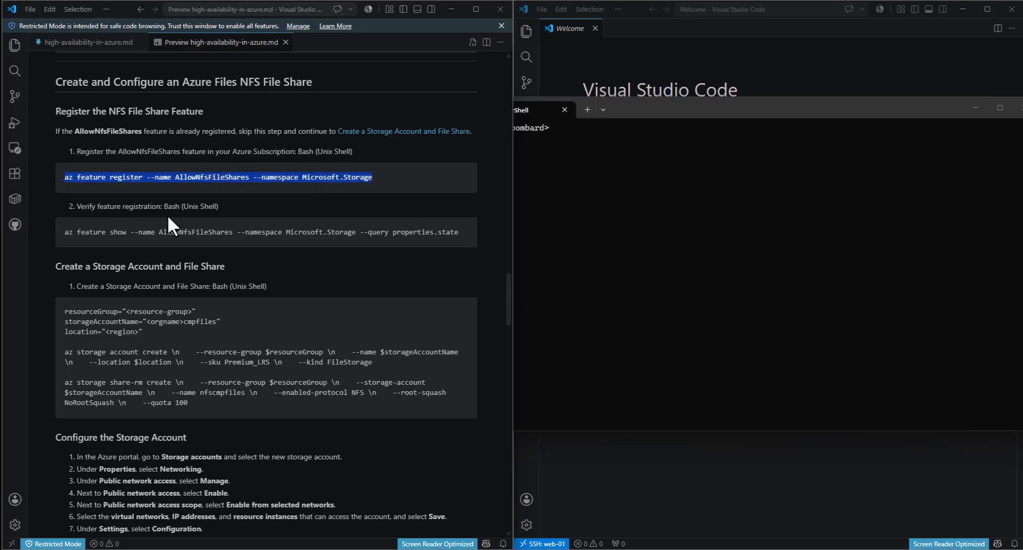
{"action": "left_click", "coordinate": [739, 225]}
{"action": "type", "text": "az feature register --name AllowNfsFileShares --namespace Microsoft.Storage"}
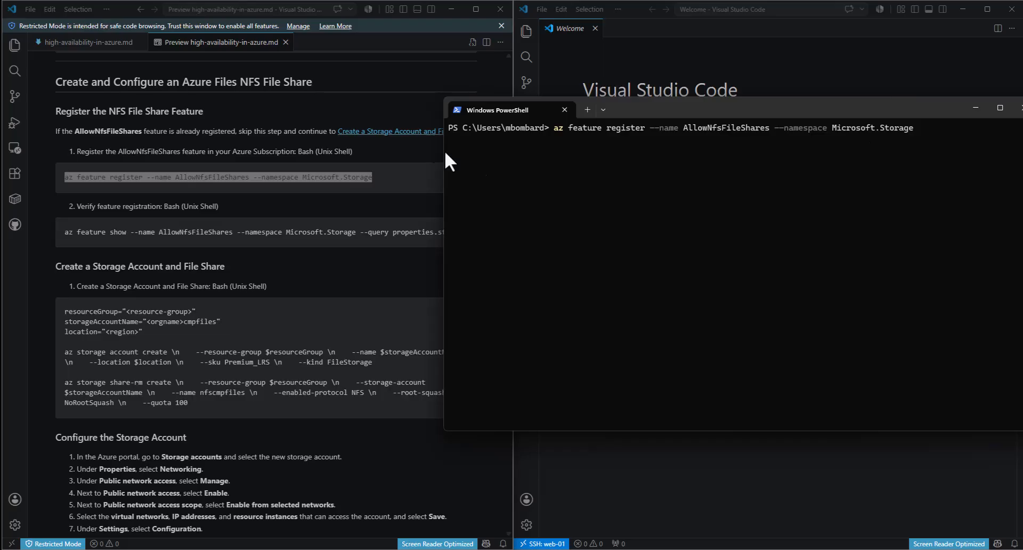
{"action": "left_click_drag", "start_coordinate": [949, 138], "coordinate": [518, 142]}
{"action": "left_click", "coordinate": [713, 210]}
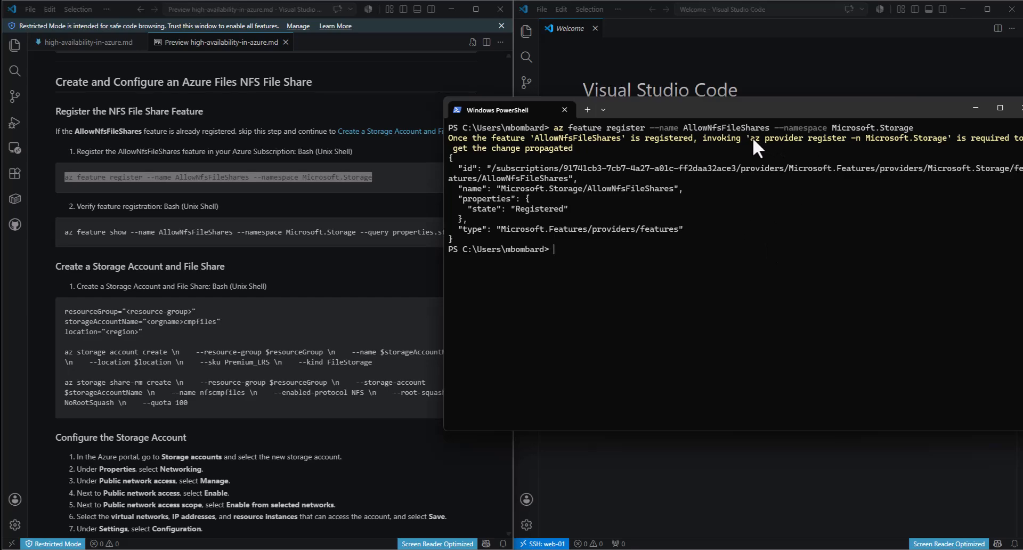
{"action": "left_click_drag", "start_coordinate": [751, 137], "coordinate": [775, 146]}
{"action": "left_click_drag", "start_coordinate": [898, 148], "coordinate": [939, 135]}
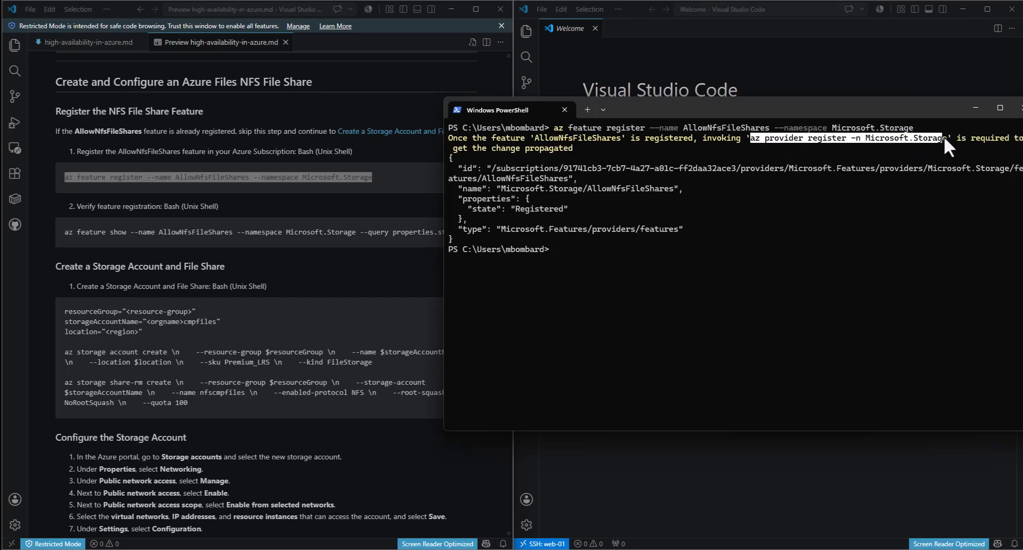
{"action": "left_click", "coordinate": [944, 136]}
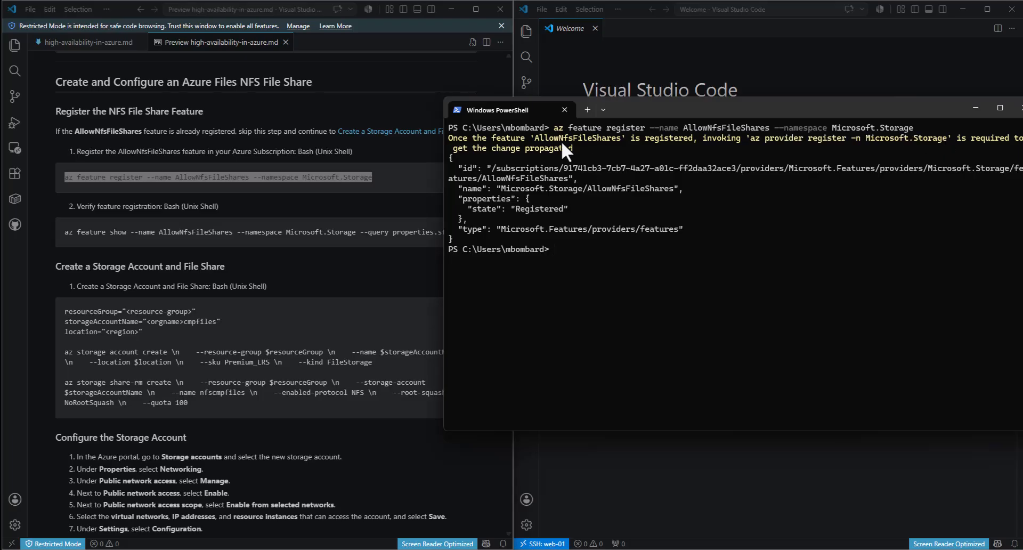
- Run az feature show to confirm AllowNfsFileShares is Registered
{"action": "left_click", "coordinate": [265, 199]}
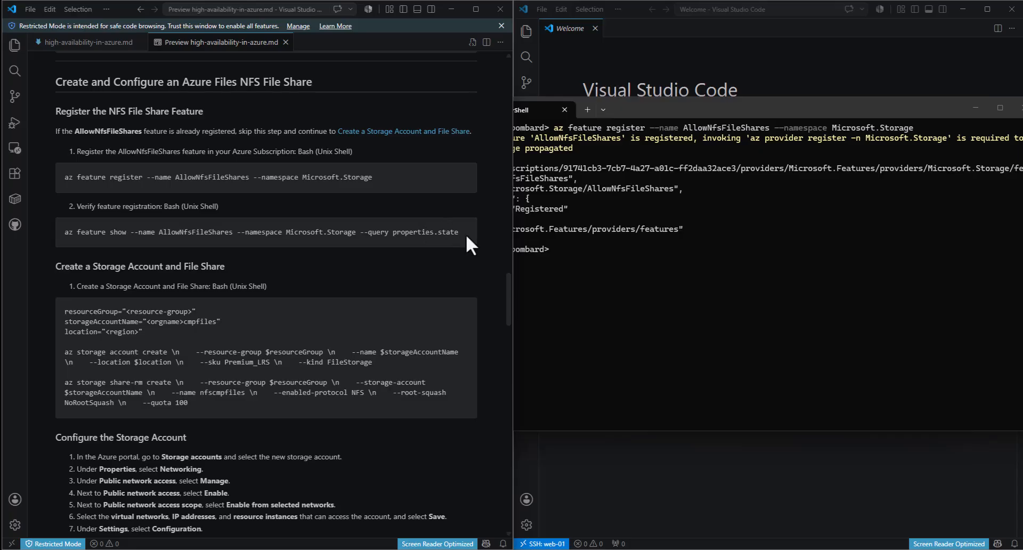
{"action": "left_click_drag", "start_coordinate": [467, 234], "coordinate": [50, 235]}
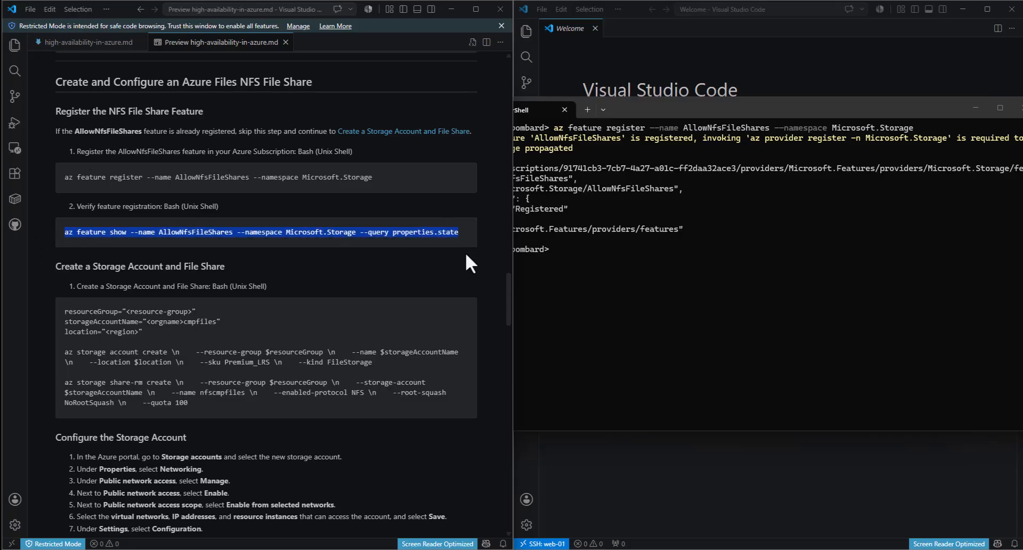
{"action": "left_click", "coordinate": [749, 318]}
{"action": "type", "text": "az feature show --name AllowNfsFileShares --namespace Microsoft.Storage --query properties.state"}
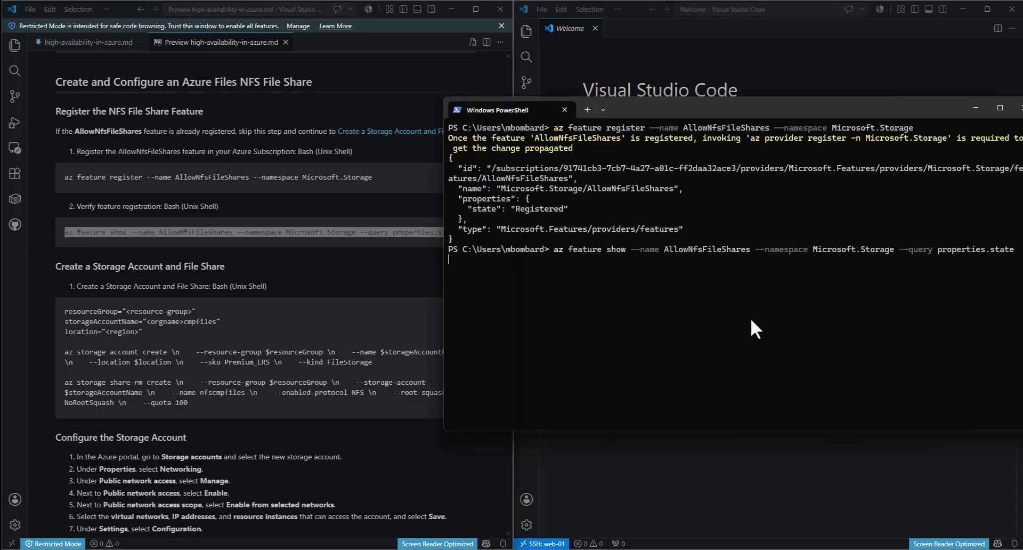
{"action": "key", "text": "Return"}
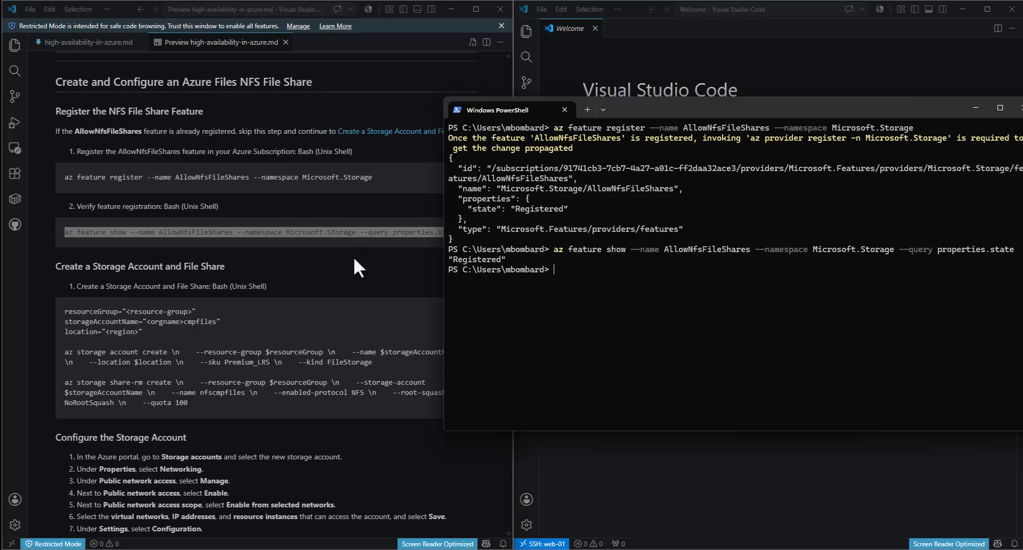
- Paste the resourceGroup variable line and replace its placeholder with ha-demo
{"action": "left_click", "coordinate": [342, 272]}
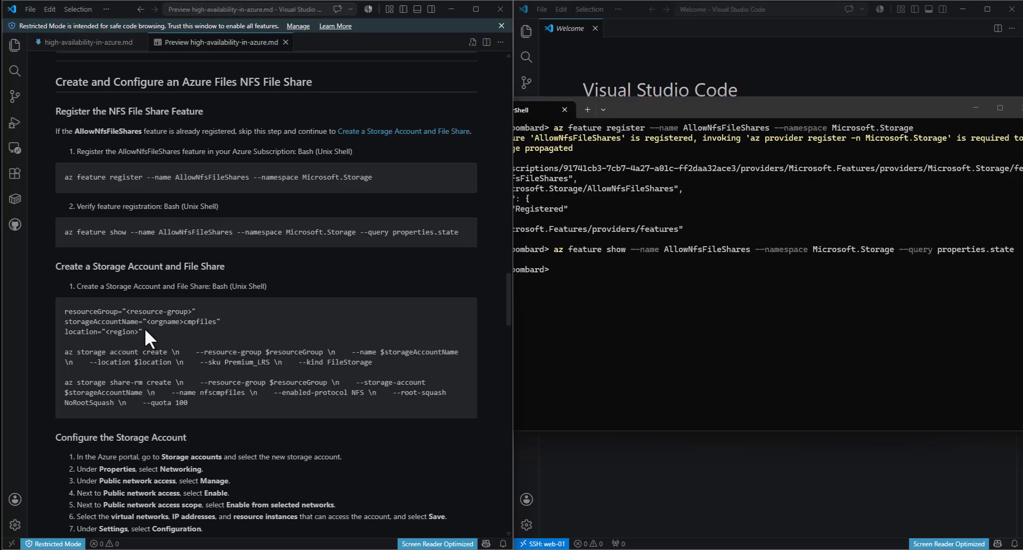
{"action": "left_click_drag", "start_coordinate": [145, 331], "coordinate": [28, 318]}
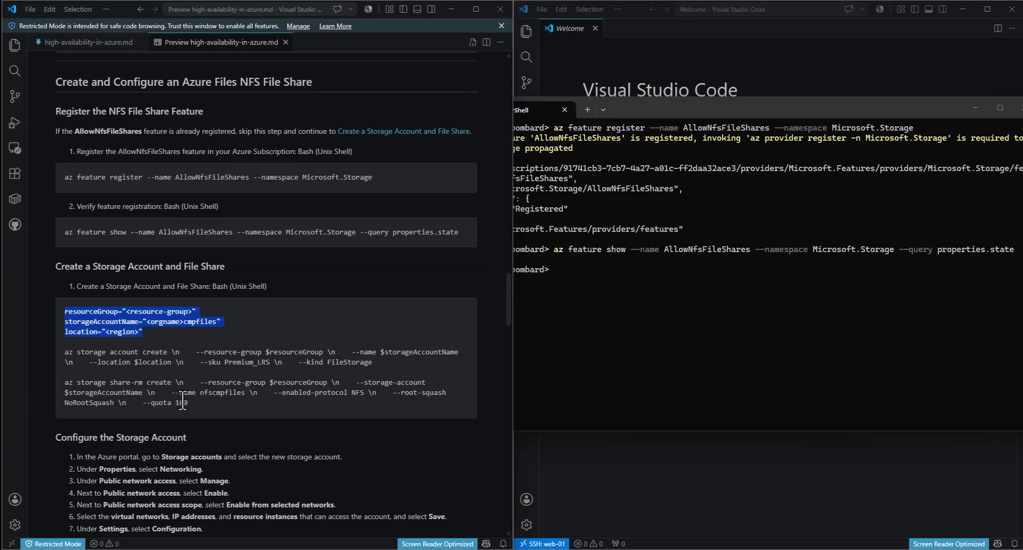
{"action": "left_click", "coordinate": [208, 385]}
{"action": "left_click_drag", "start_coordinate": [200, 312], "coordinate": [59, 312]}
{"action": "key", "text": "ctrl+c"}
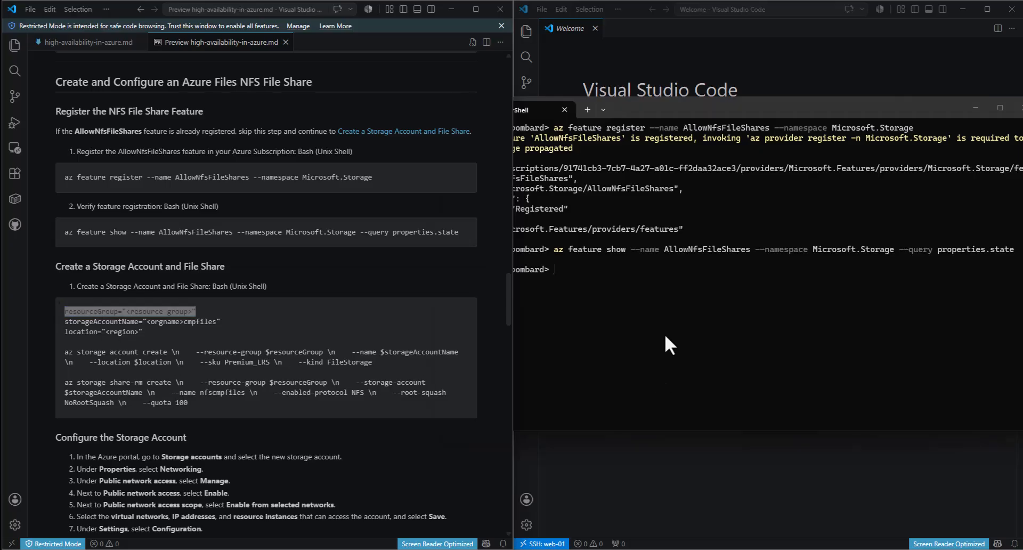
{"action": "left_click", "coordinate": [665, 337]}
{"action": "key", "text": "ctrl+v"}
{"action": "key", "text": "Left"}
{"action": "key", "text": "BackSpace"}
{"action": "key", "text": "BackSpace"}
{"action": "key", "text": "BackSpace"}
{"action": "key", "text": "BackSpace"}
{"action": "key", "text": "BackSpace"}
{"action": "key", "text": "BackSpace"}
{"action": "key", "text": "BackSpace"}
{"action": "key", "text": "BackSpace"}
{"action": "key", "text": "BackSpace"}
{"action": "key", "text": "BackSpace"}
{"action": "key", "text": "BackSpace"}
{"action": "key", "text": "BackSpace"}
{"action": "key", "text": "BackSpace"}
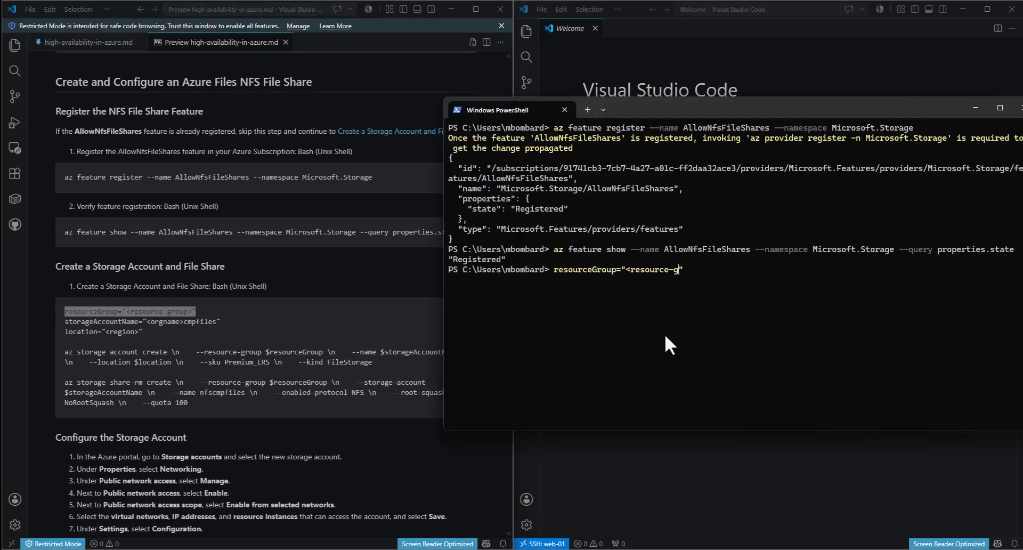
{"action": "key", "text": "BackSpace"}
{"action": "key", "text": "BackSpace"}
{"action": "key", "text": "BackSpace"}
{"action": "type", "text": "ha-demo"}
{"action": "key", "text": "Return"}
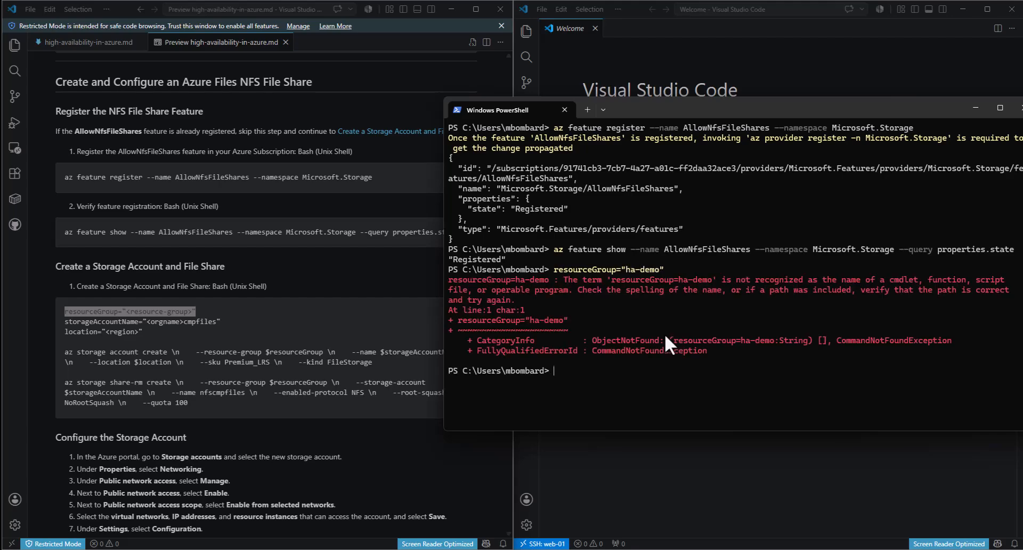
- Rework the assignment into PowerShell $resourceGroup syntax until ha-demo is stored
{"action": "key", "text": "Up"}
{"action": "type", "text": "${"}
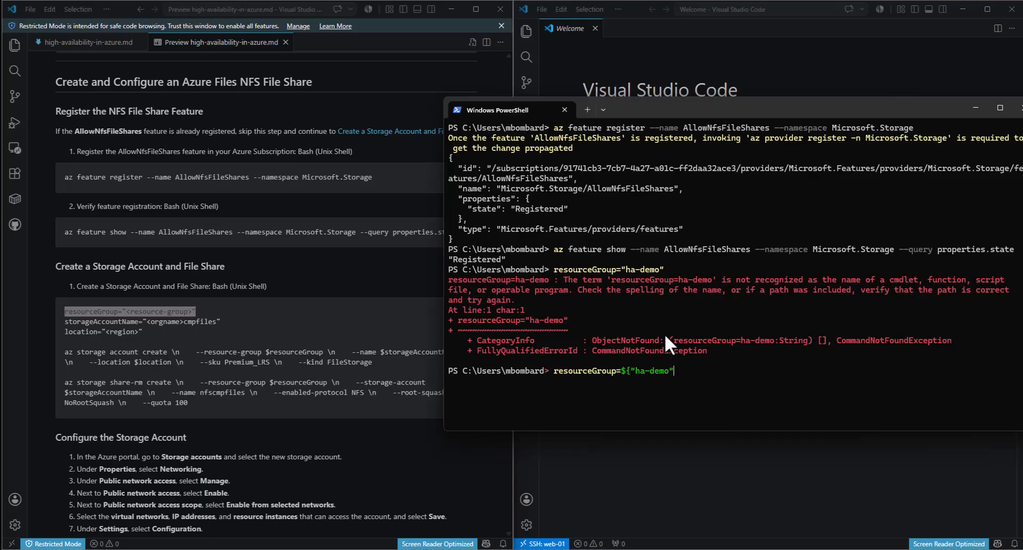
{"action": "type", "text": "}"}
{"action": "key", "text": "Return"}
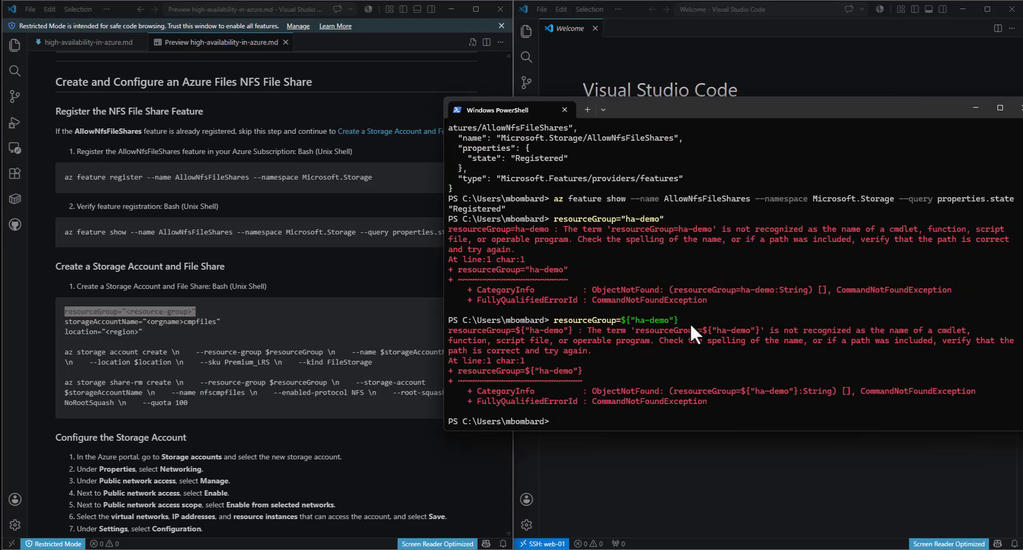
{"action": "key", "text": "Up"}
{"action": "key", "text": "Left"}
{"action": "key", "text": "BackSpace"}
{"action": "key", "text": "BackSpace"}
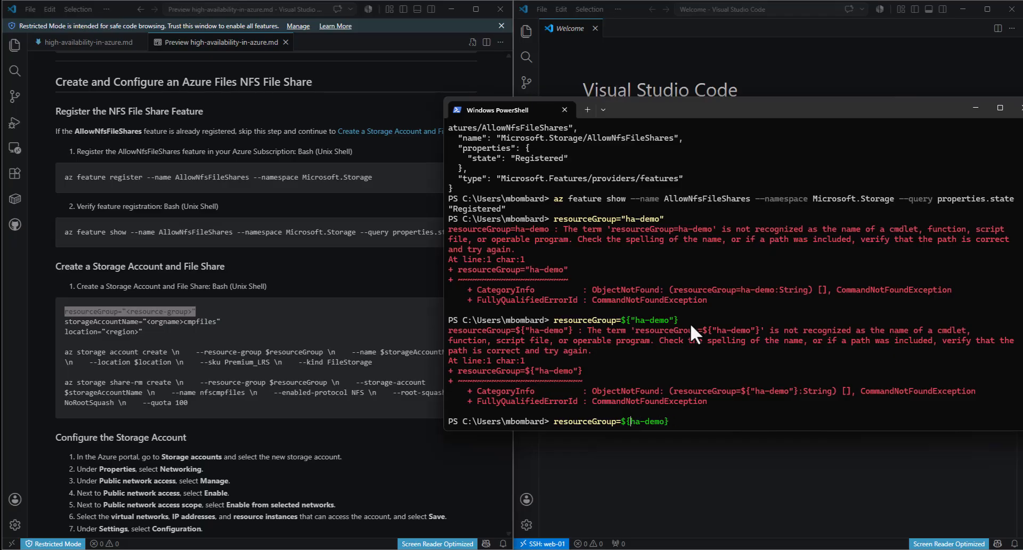
{"action": "key", "text": "Return"}
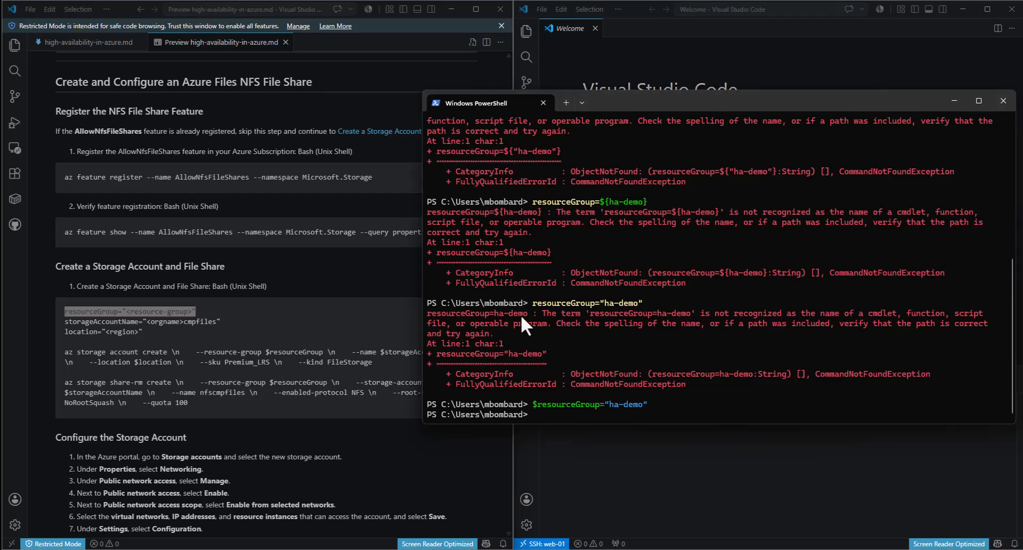
- Set $storageAccountName to cloudboltcmpfiles from the guide's variable line
{"action": "left_click", "coordinate": [169, 331]}
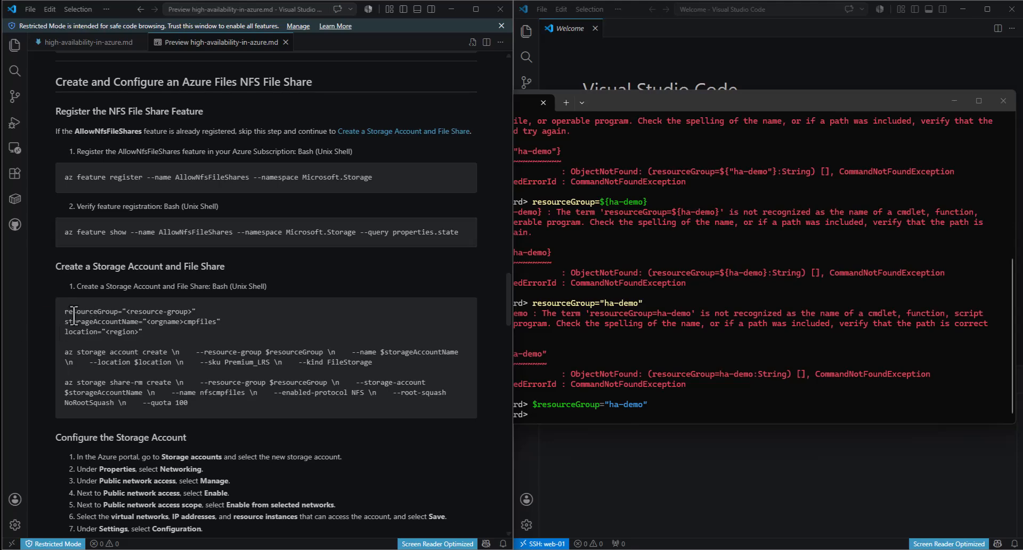
{"action": "left_click_drag", "start_coordinate": [64, 312], "coordinate": [112, 313]}
{"action": "left_click", "coordinate": [112, 313]}
{"action": "left_click_drag", "start_coordinate": [221, 321], "coordinate": [62, 322]}
{"action": "key", "text": "ctrl+c"}
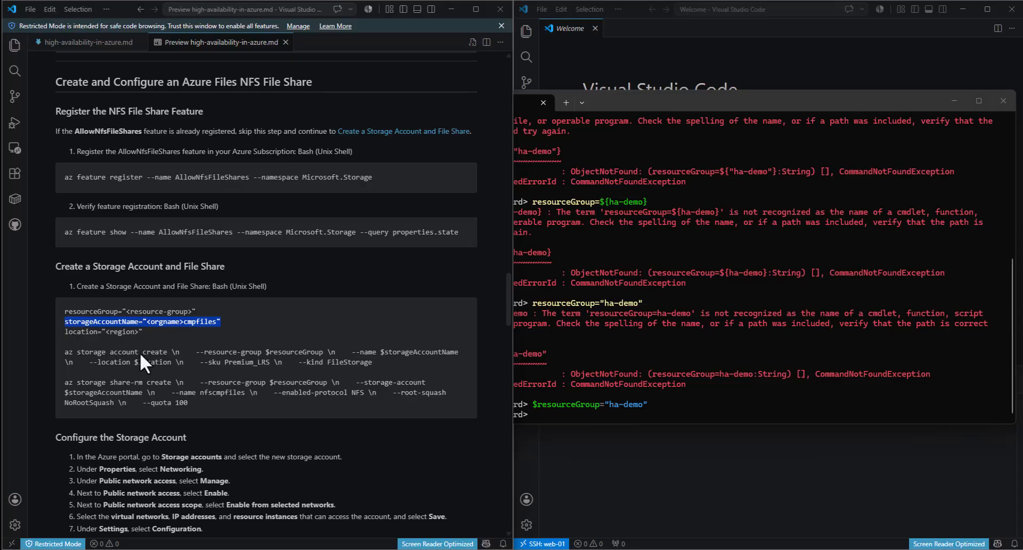
{"action": "left_click", "coordinate": [759, 387]}
{"action": "key", "text": "ctrl+v"}
{"action": "type", "text": "$"}
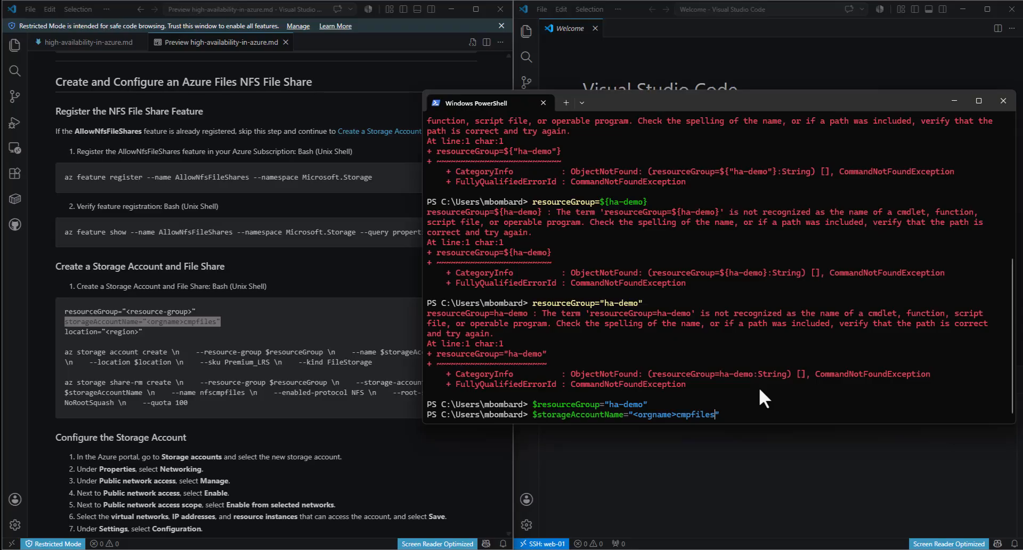
{"action": "key", "text": "BackSpace"}
{"action": "key", "text": "BackSpace"}
{"action": "key", "text": "BackSpace"}
{"action": "key", "text": "BackSpace"}
{"action": "key", "text": "BackSpace"}
{"action": "key", "text": "BackSpace"}
{"action": "key", "text": "BackSpace"}
{"action": "key", "text": "BackSpace"}
{"action": "key", "text": "BackSpace"}
{"action": "type", "text": "cloudbolt"}
{"action": "type", "text": "-"}
{"action": "key", "text": "BackSpace"}
{"action": "key", "text": "Return"}
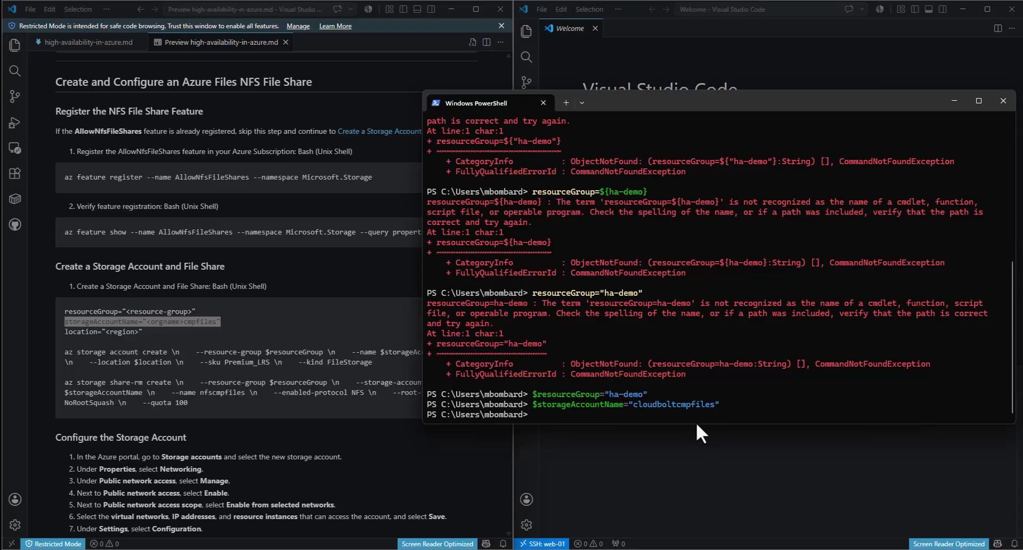
- Set $location to "eastus2", adding quotes on the second attempt
{"action": "type", "text": "$location=eastus2"}
{"action": "key", "text": "Return"}
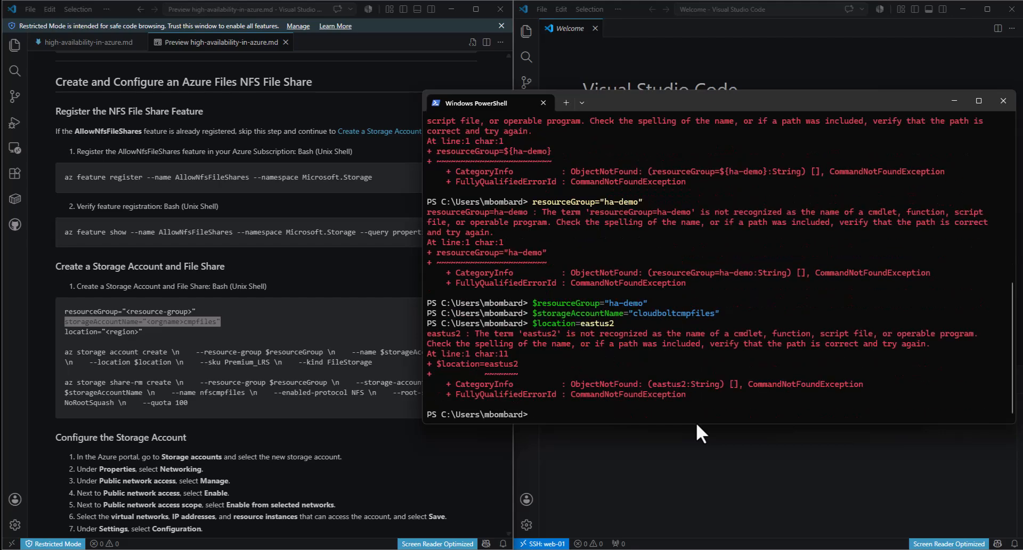
{"action": "key", "text": "Up"}
{"action": "type", "text": "\""}
{"action": "type", "text": "\""}
{"action": "key", "text": "Return"}
{"action": "left_click", "coordinate": [223, 321]}
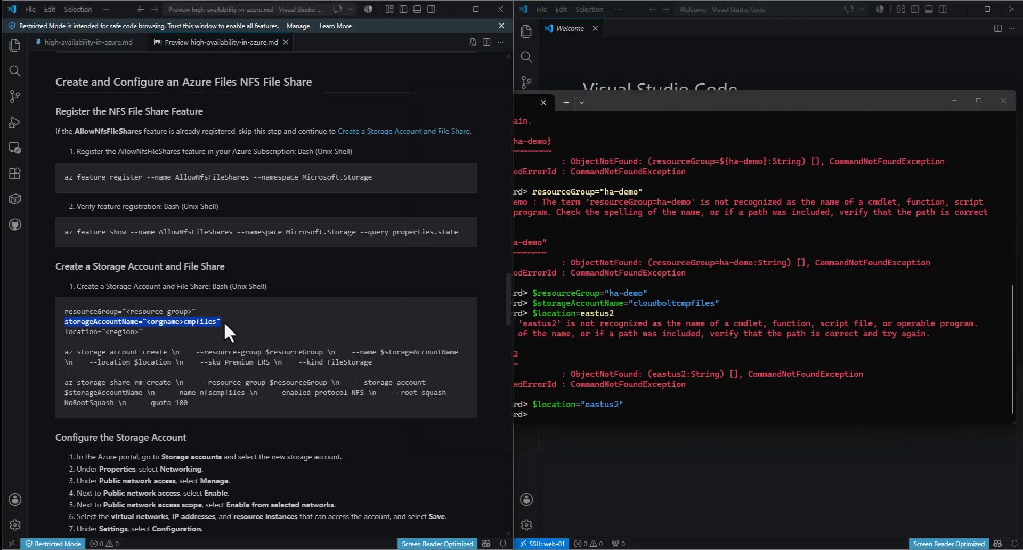
{"action": "left_click_drag", "start_coordinate": [386, 362], "coordinate": [64, 354]}
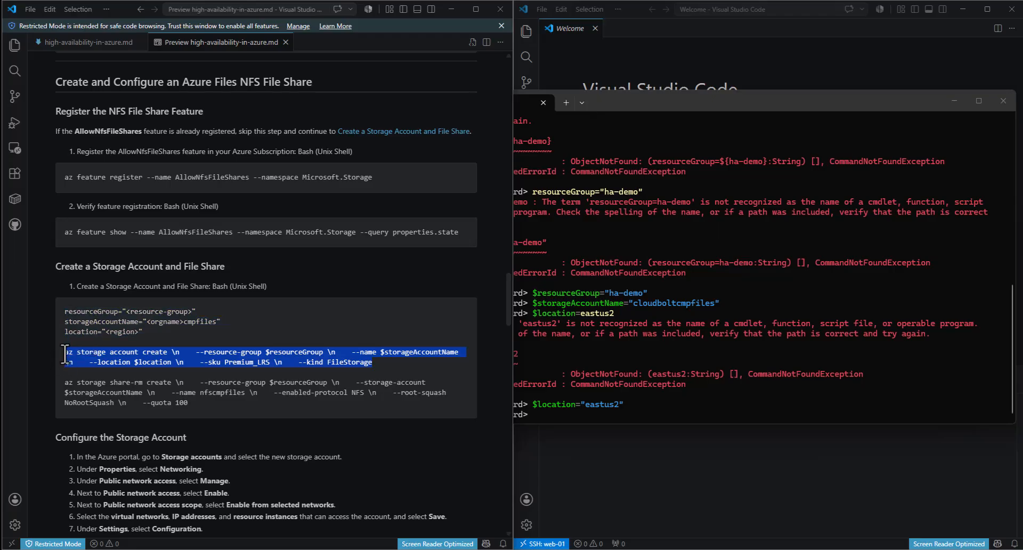
- Create the Premium FileStorage storage account with the single-line az storage account create command
{"action": "left_click", "coordinate": [657, 397]}
{"action": "right_click", "coordinate": [656, 397]}
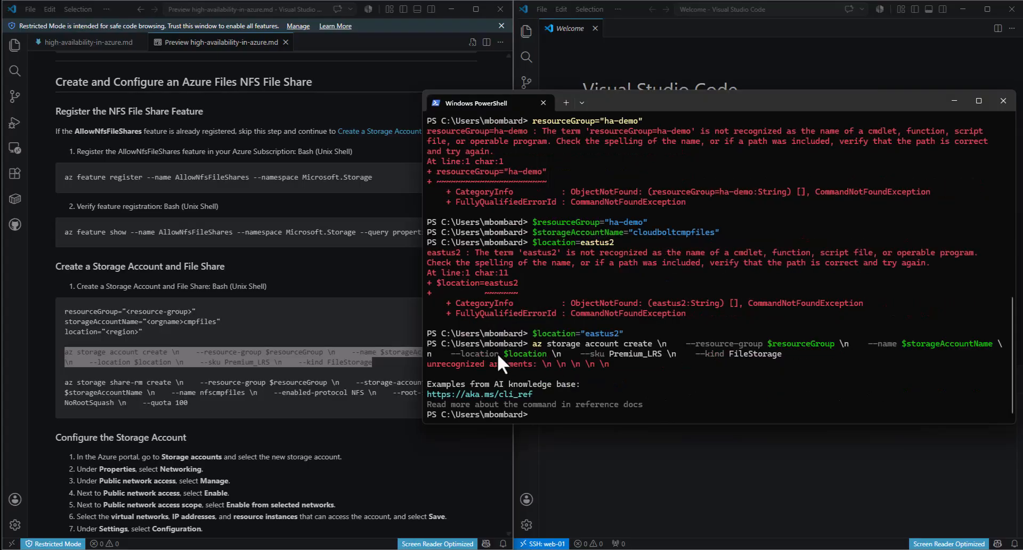
{"action": "left_click", "coordinate": [256, 351]}
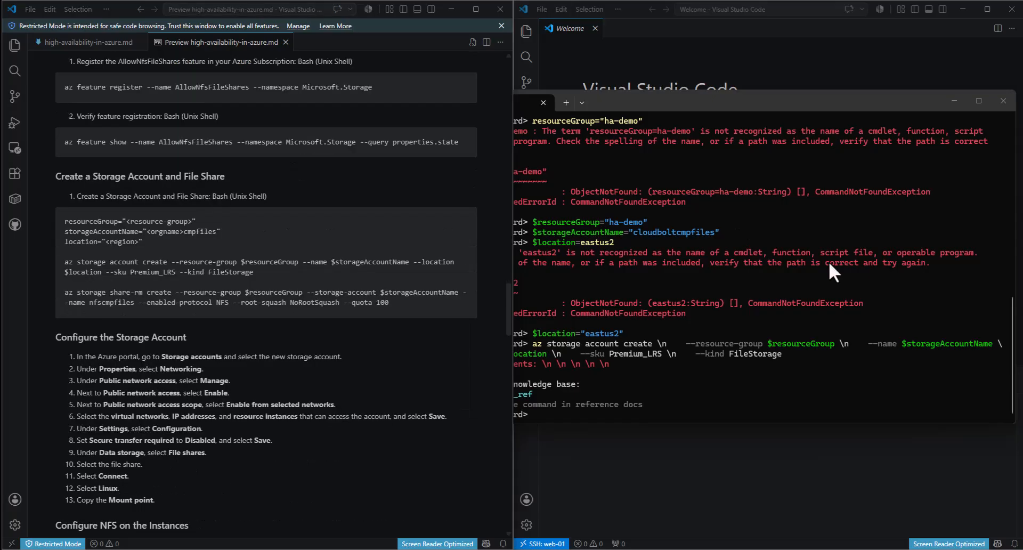
{"action": "left_click_drag", "start_coordinate": [254, 275], "coordinate": [61, 265]}
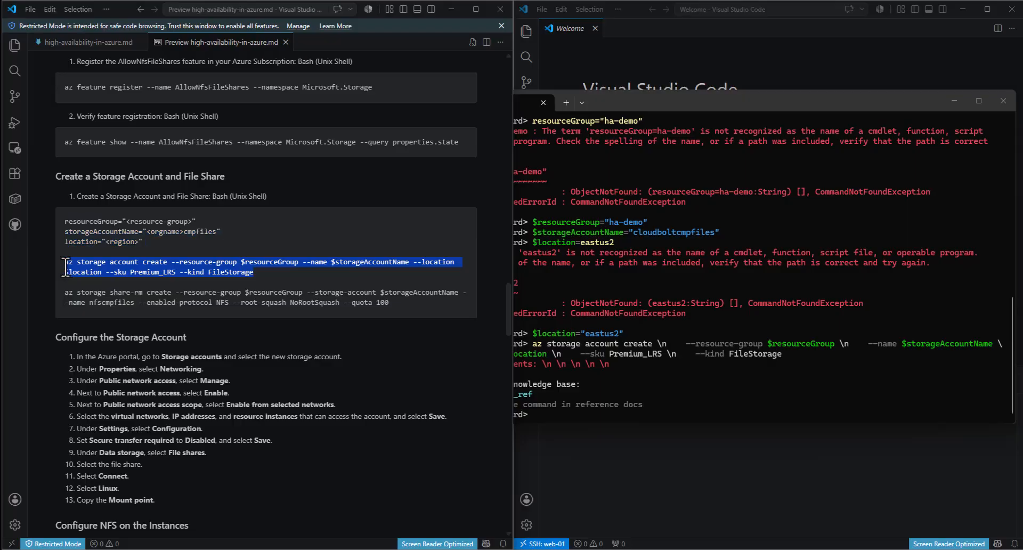
{"action": "left_click", "coordinate": [816, 392]}
{"action": "key", "text": "ctrl+v"}
{"action": "key", "text": "Return"}
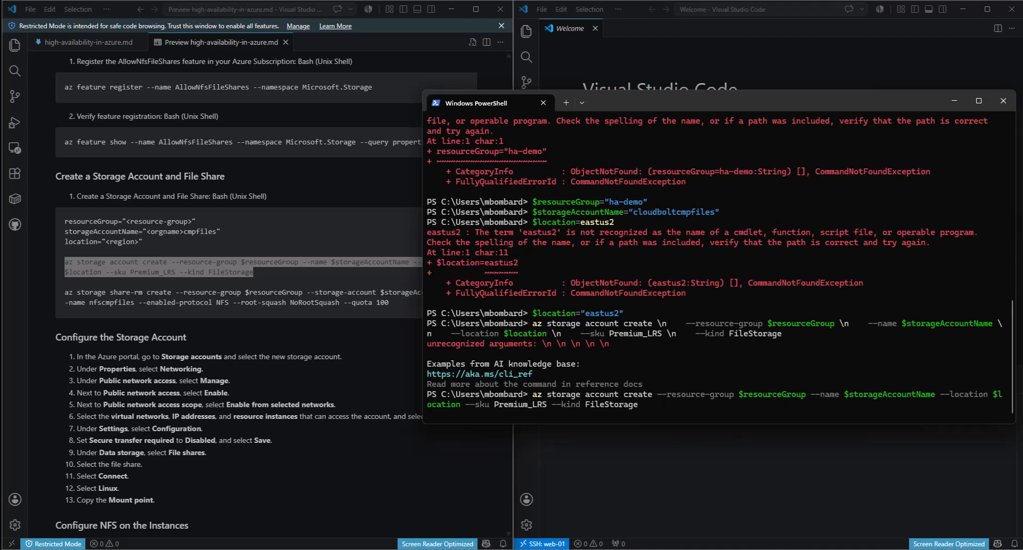
- Run az storage share-rm create for NFS share nfscmpfiles with NoRootSquash and quota 100
{"action": "left_click", "coordinate": [253, 229]}
{"action": "left_click_drag", "start_coordinate": [392, 304], "coordinate": [65, 295]}
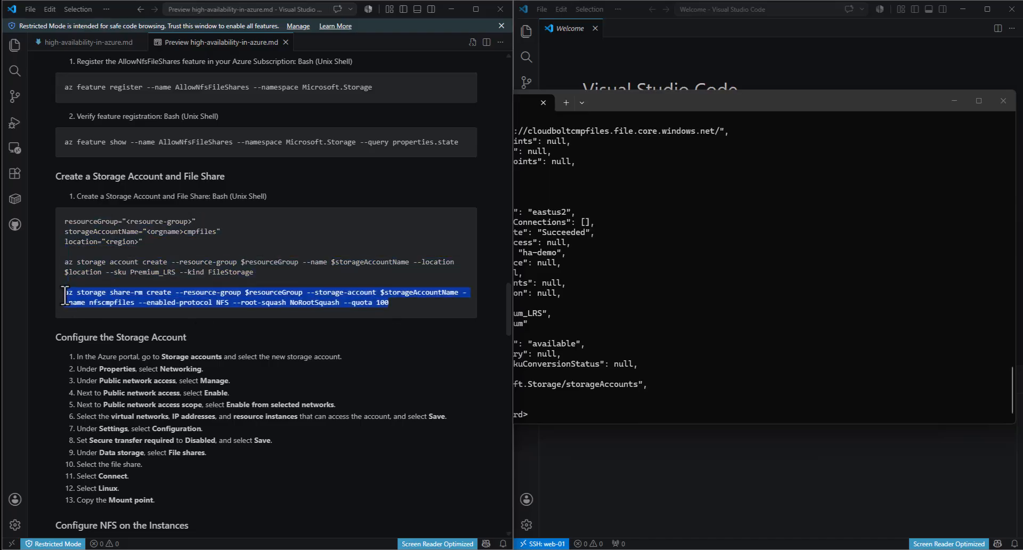
{"action": "left_click", "coordinate": [717, 300]}
{"action": "key", "text": "ctrl+v"}
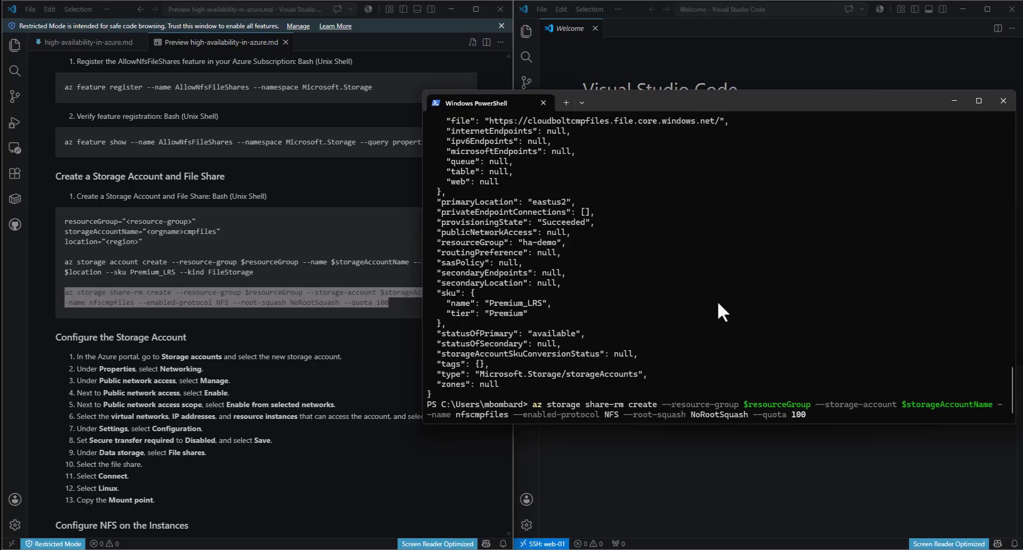
{"action": "key", "text": "Return"}
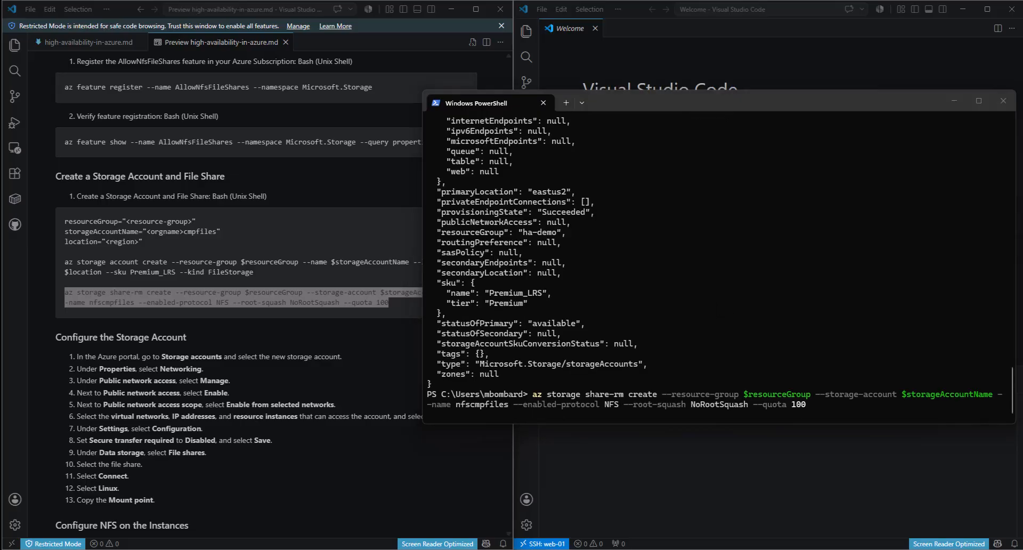
{"action": "left_click", "coordinate": [414, 318]}
{"action": "scroll", "coordinate": [414, 318], "scroll_direction": "down", "scroll_amount": 5}
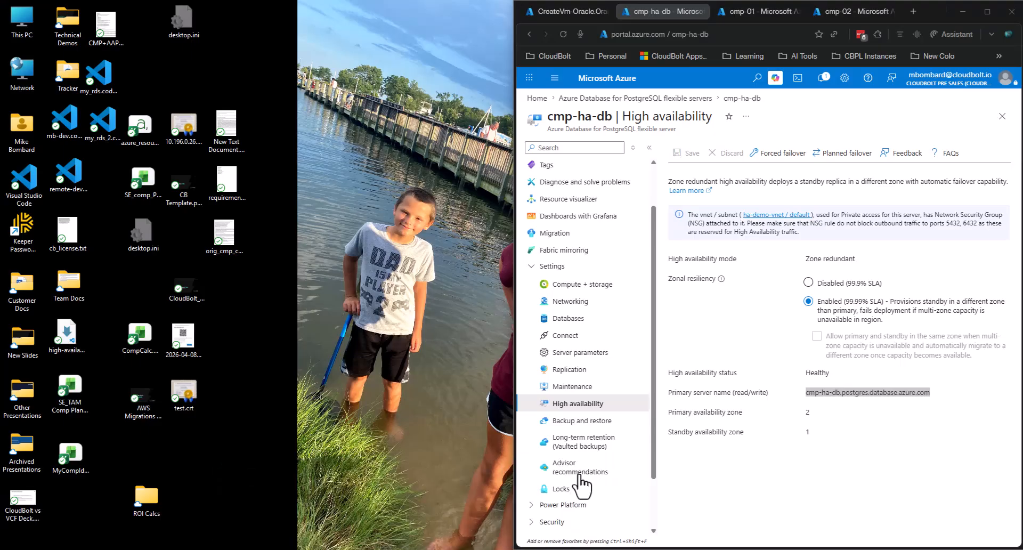
- Go Home > Resource groups > ha-demo and open the cloudboltcmpfiles storage account
{"action": "left_click", "coordinate": [582, 483]}
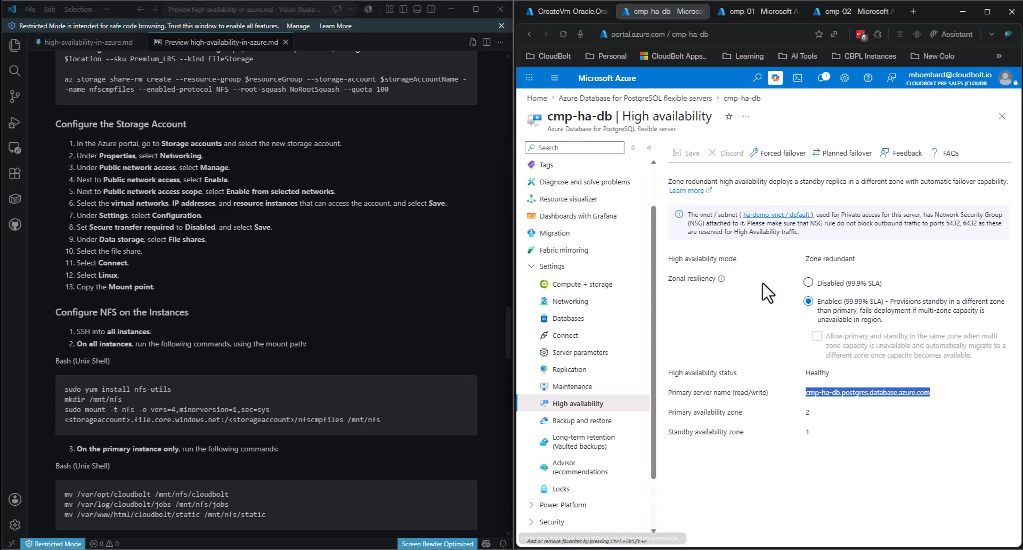
{"action": "left_click", "coordinate": [537, 98]}
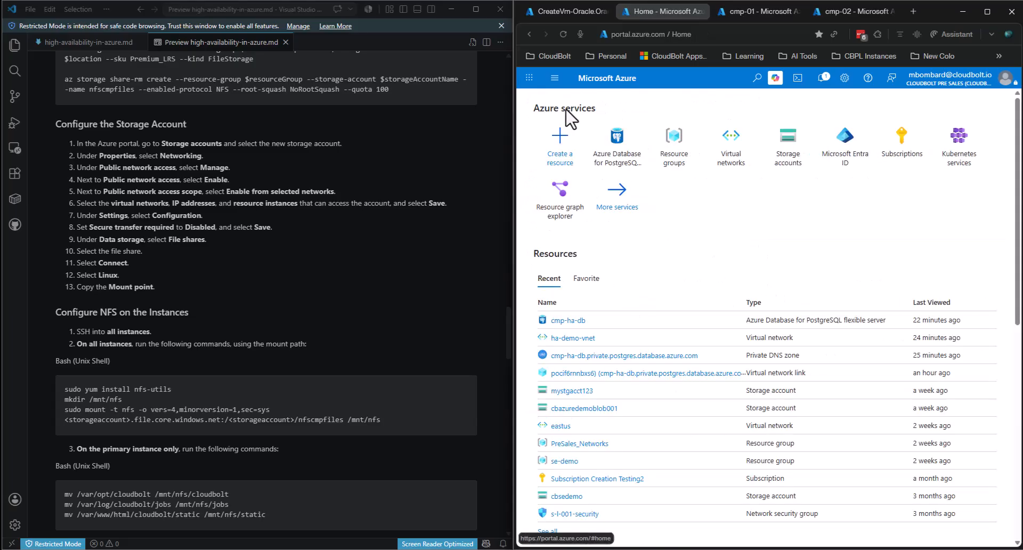
{"action": "left_click", "coordinate": [681, 155]}
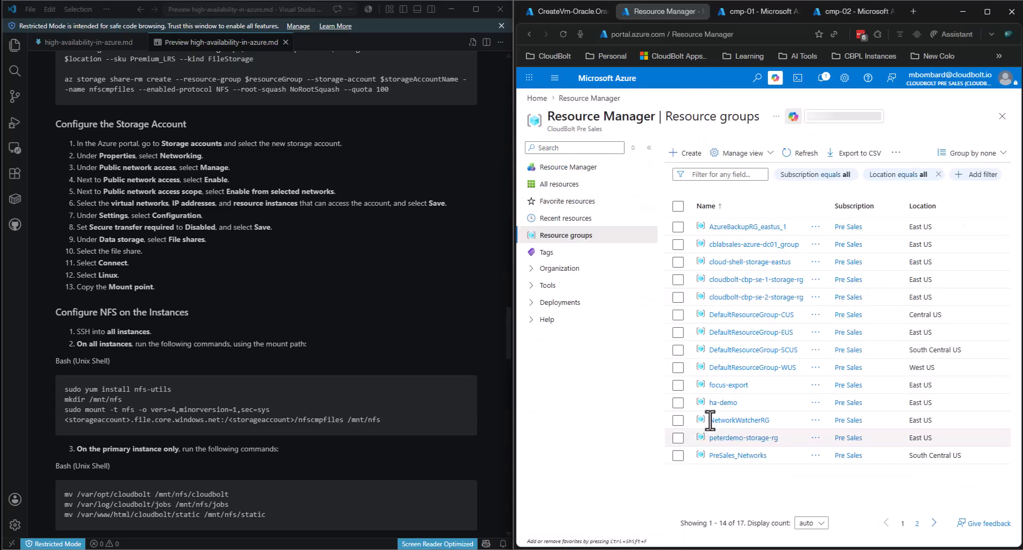
{"action": "left_click", "coordinate": [721, 402]}
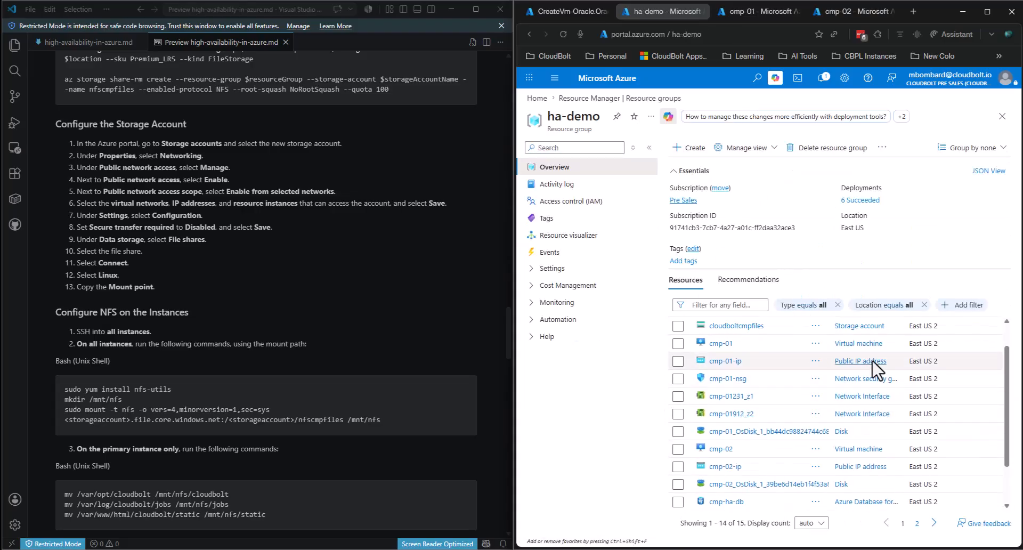
{"action": "scroll", "coordinate": [814, 363], "scroll_direction": "down", "scroll_amount": 1}
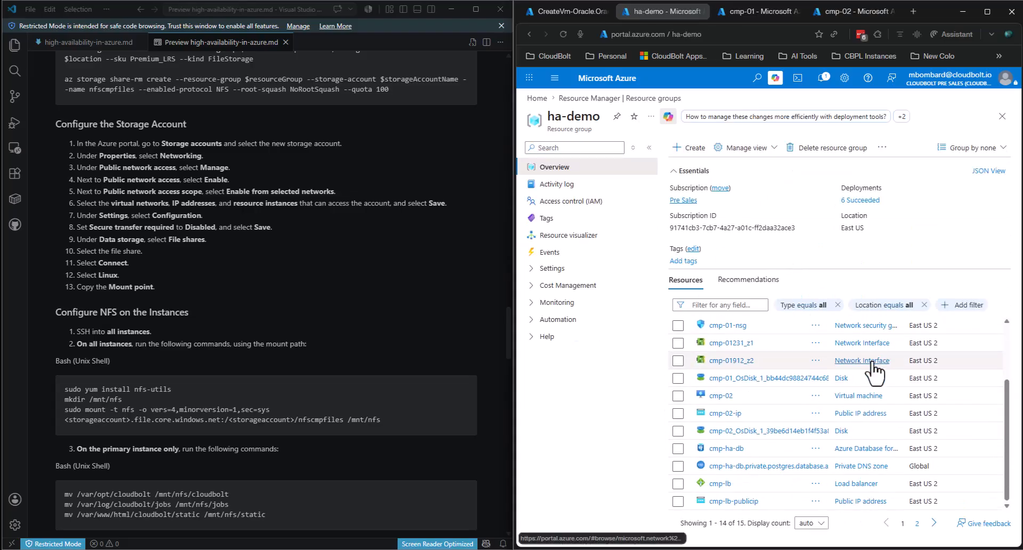
{"action": "left_click", "coordinate": [916, 524]}
{"action": "left_click", "coordinate": [902, 524]}
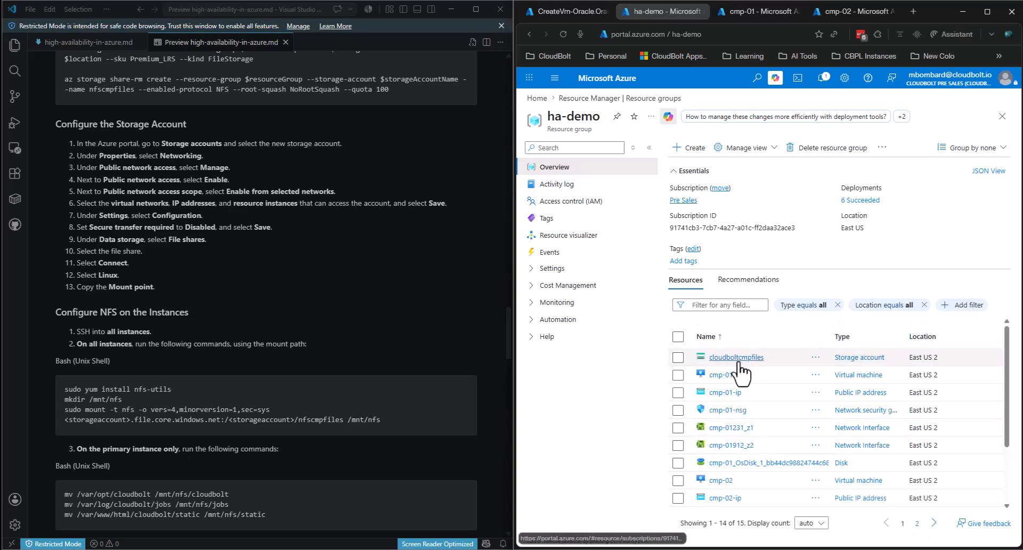
{"action": "left_click", "coordinate": [738, 363]}
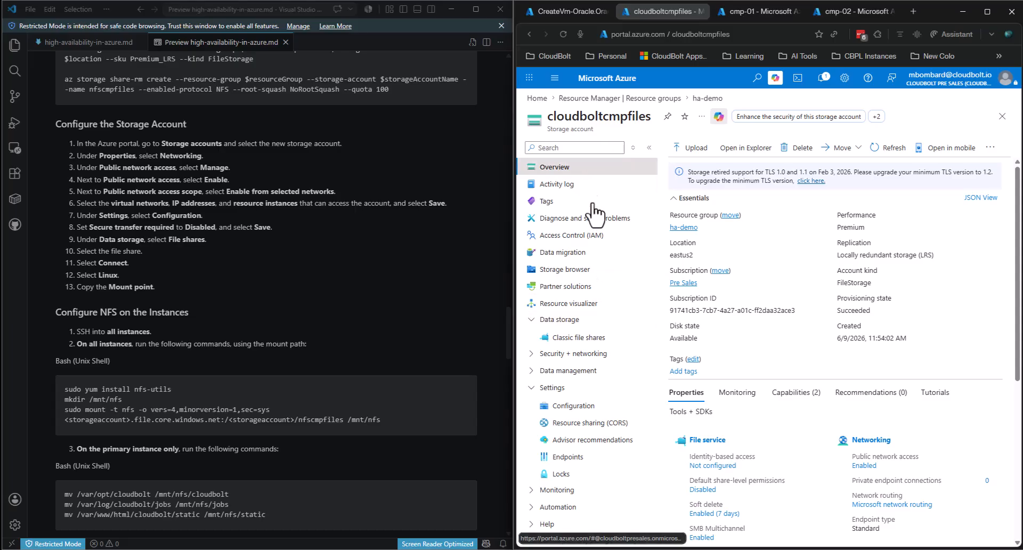
- Under Networking, set cloudboltcmpfiles public network access to Enable from selected networks
{"action": "left_click", "coordinate": [871, 440]}
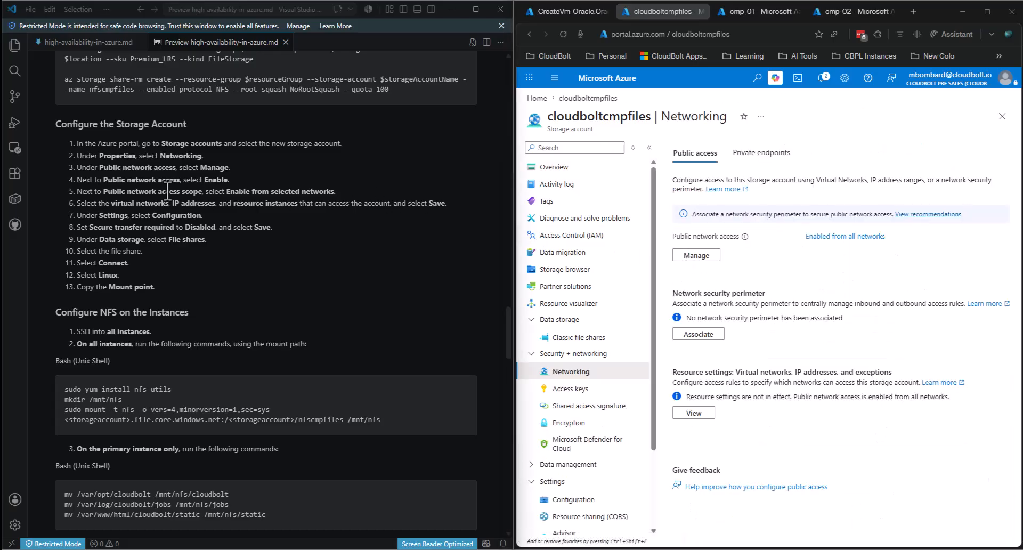
{"action": "left_click", "coordinate": [702, 257]}
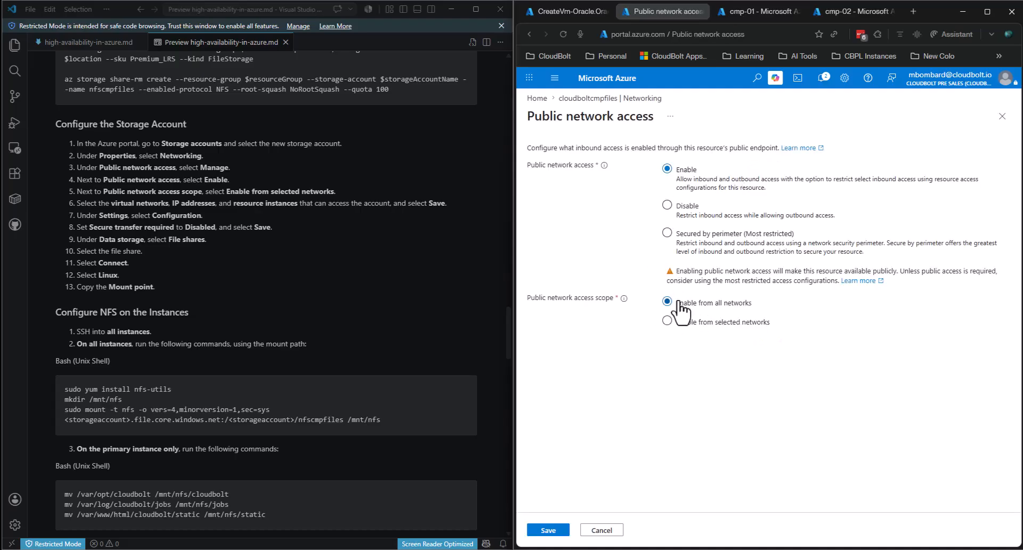
{"action": "left_click", "coordinate": [697, 333]}
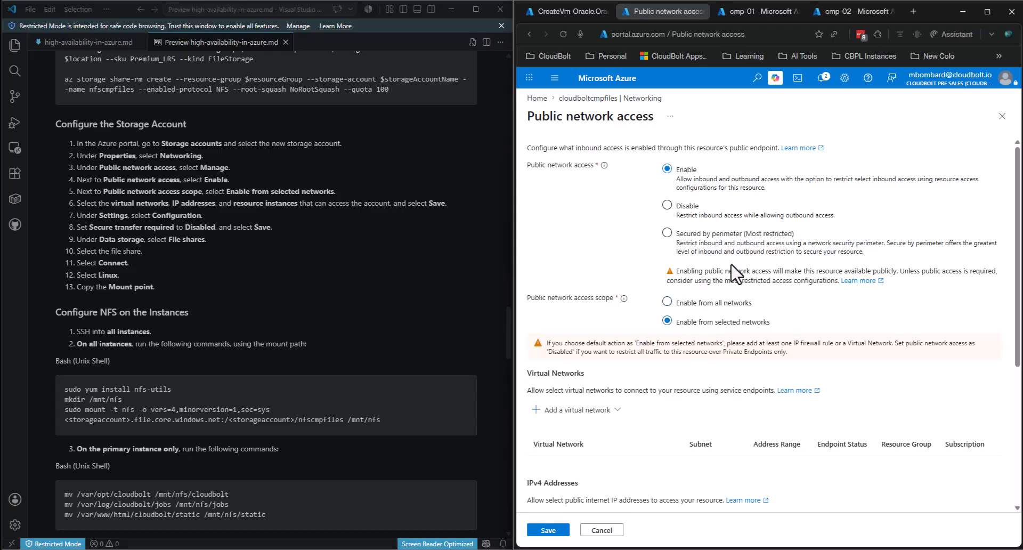
{"action": "scroll", "coordinate": [670, 337], "scroll_direction": "down", "scroll_amount": 1}
{"action": "left_click", "coordinate": [618, 357]}
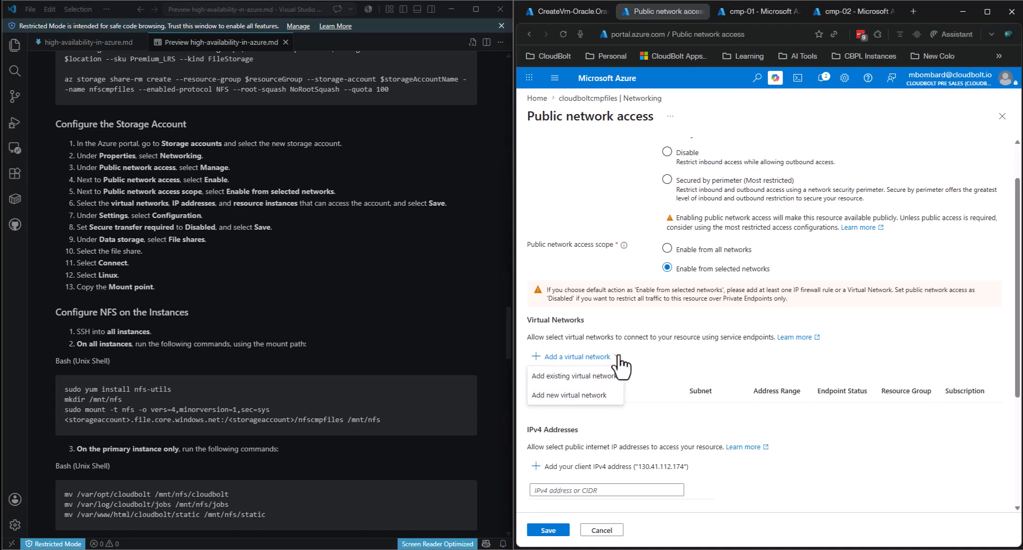
- Add existing network ha-demo-vnet, subnet vm_net, enabling its Microsoft.Storage service endpoint
{"action": "left_click", "coordinate": [586, 377]}
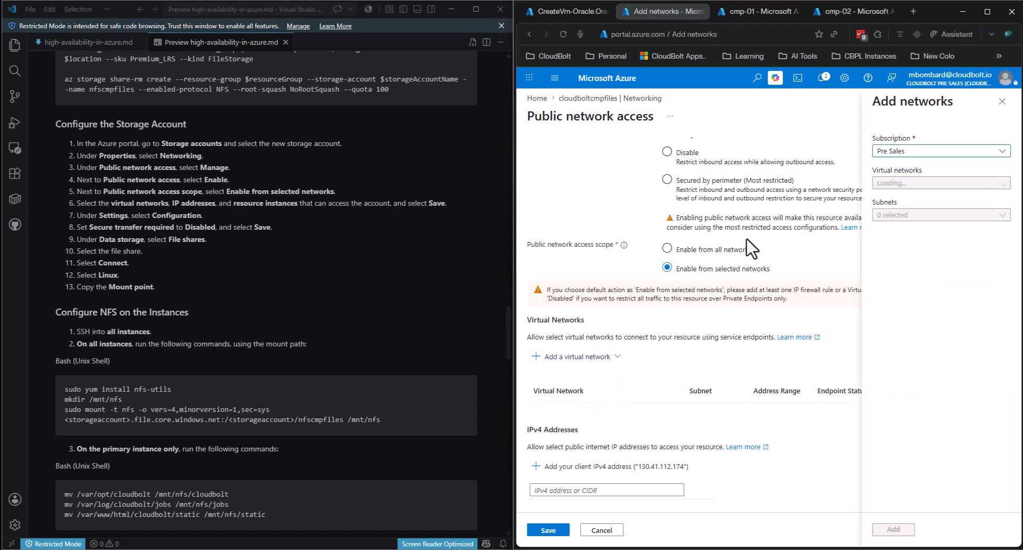
{"action": "left_click", "coordinate": [908, 182]}
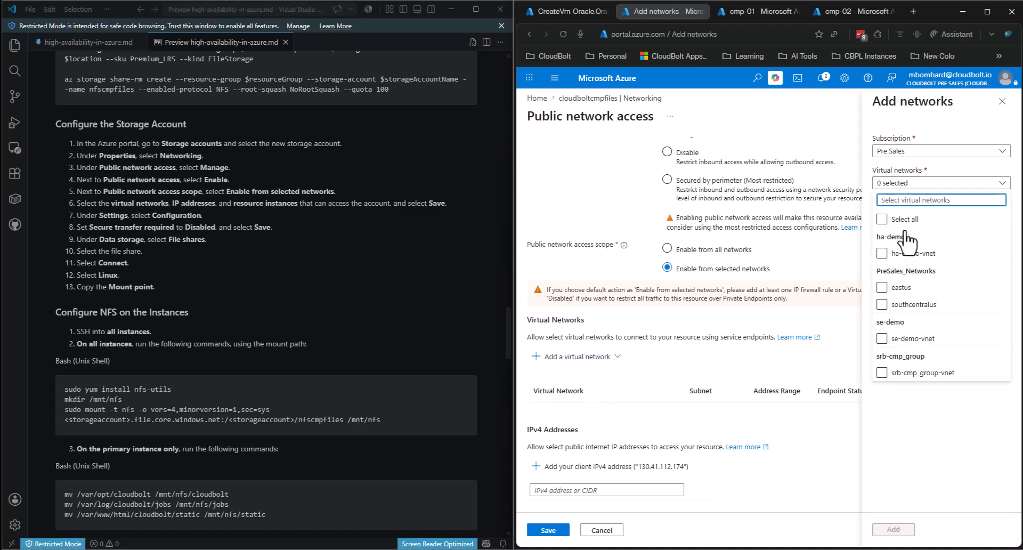
{"action": "left_click", "coordinate": [882, 255]}
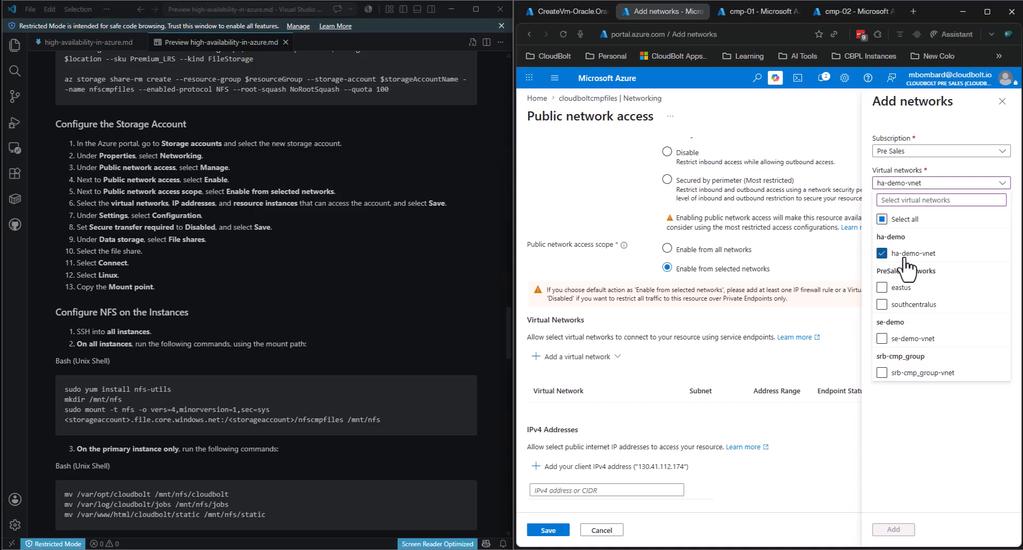
{"action": "left_click", "coordinate": [927, 422]}
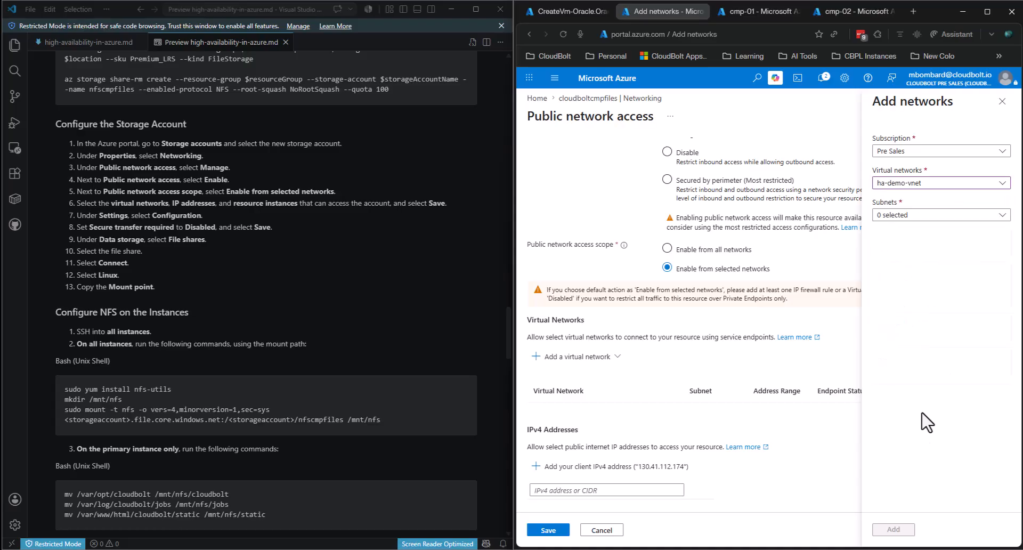
{"action": "left_click", "coordinate": [898, 215]}
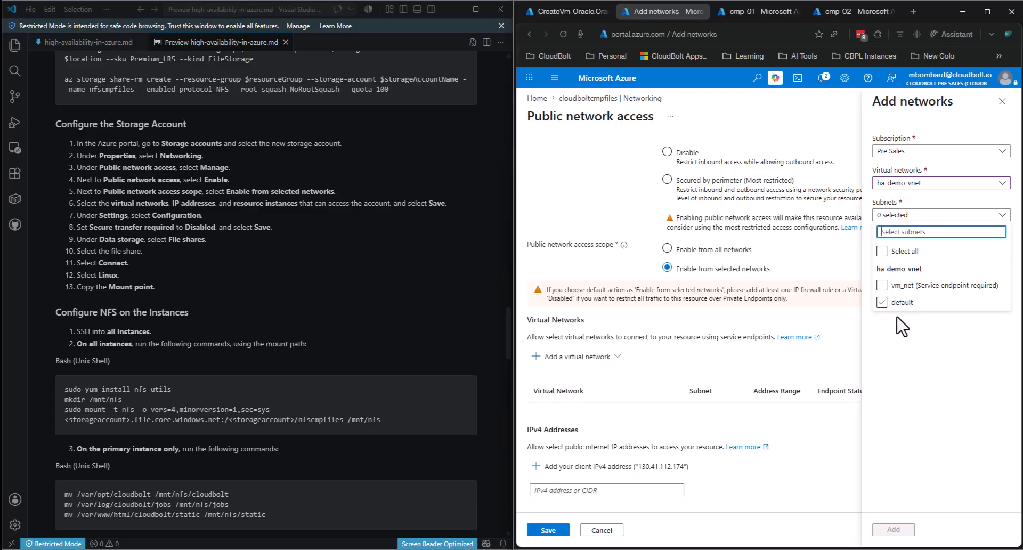
{"action": "left_click", "coordinate": [885, 287]}
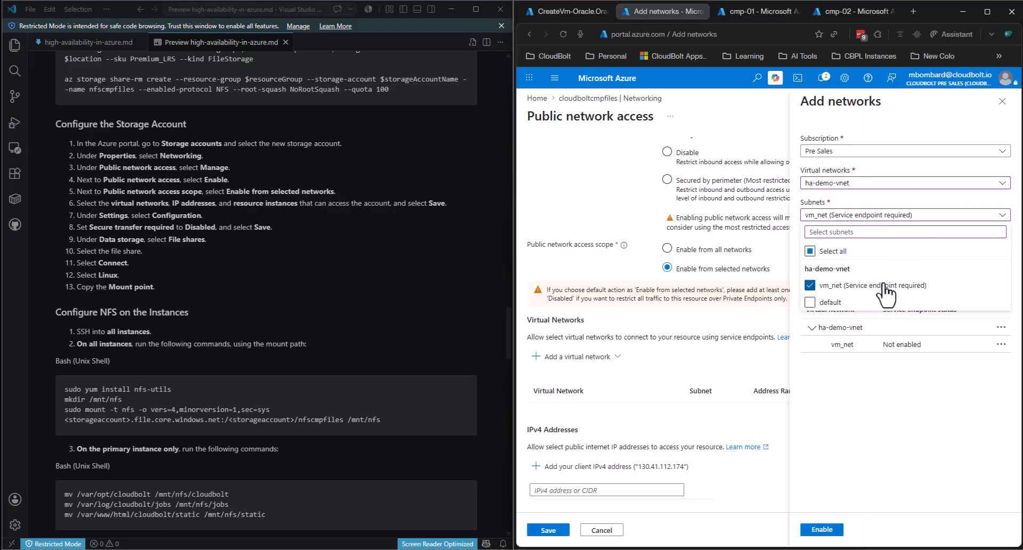
{"action": "left_click", "coordinate": [880, 379]}
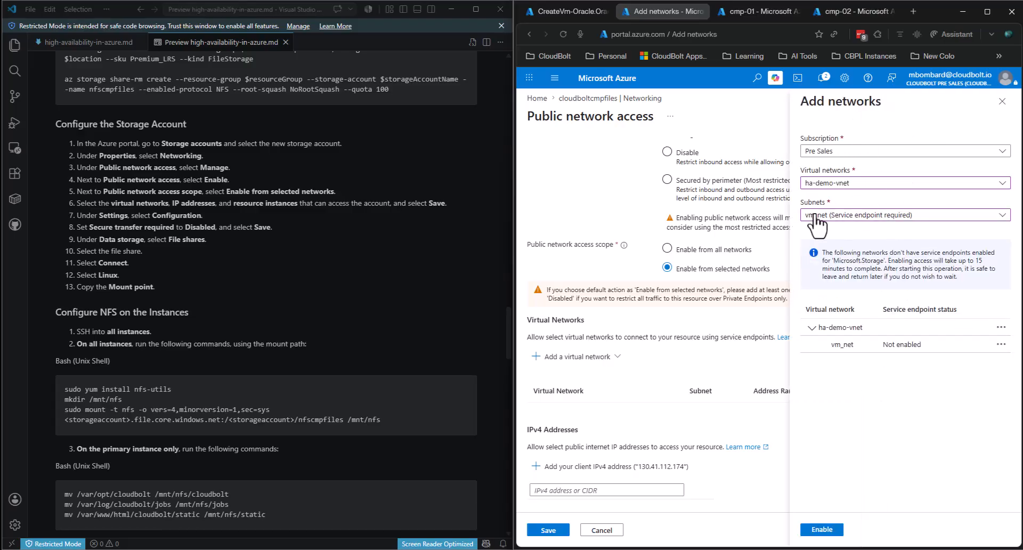
{"action": "left_click", "coordinate": [830, 529]}
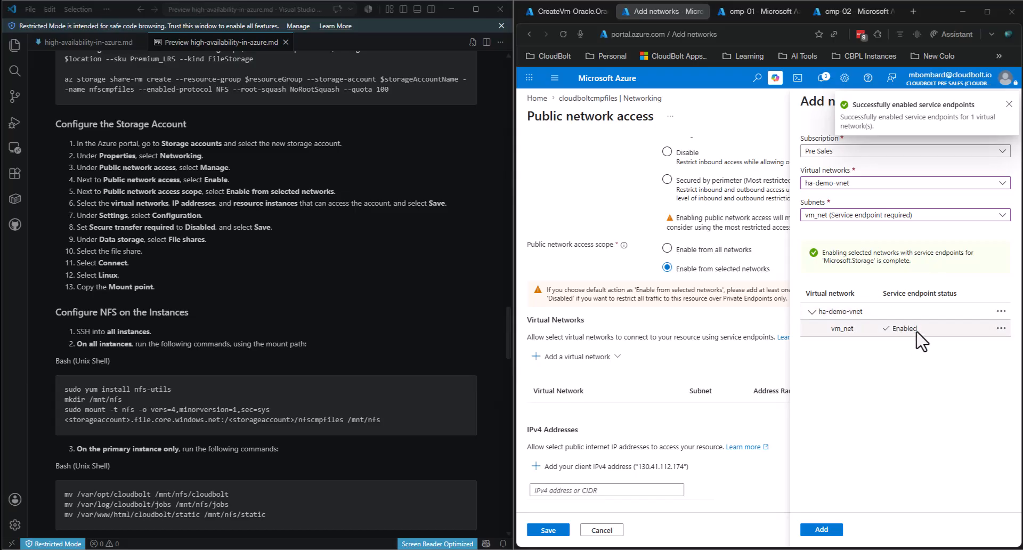
{"action": "left_click", "coordinate": [814, 529]}
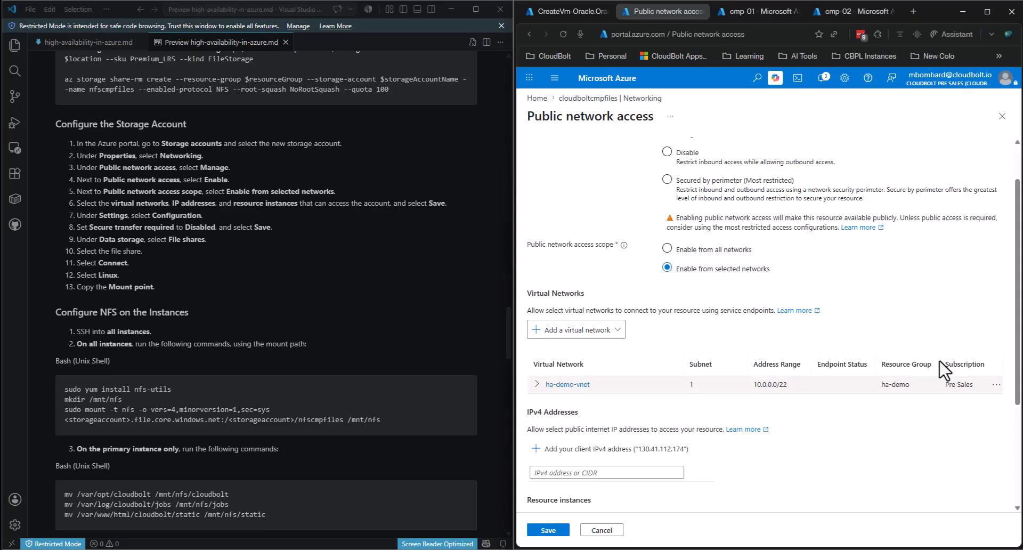
- Browse the Resource type dropdown under Resource instances in the network access pane
{"action": "scroll", "coordinate": [602, 303], "scroll_direction": "down", "scroll_amount": 3}
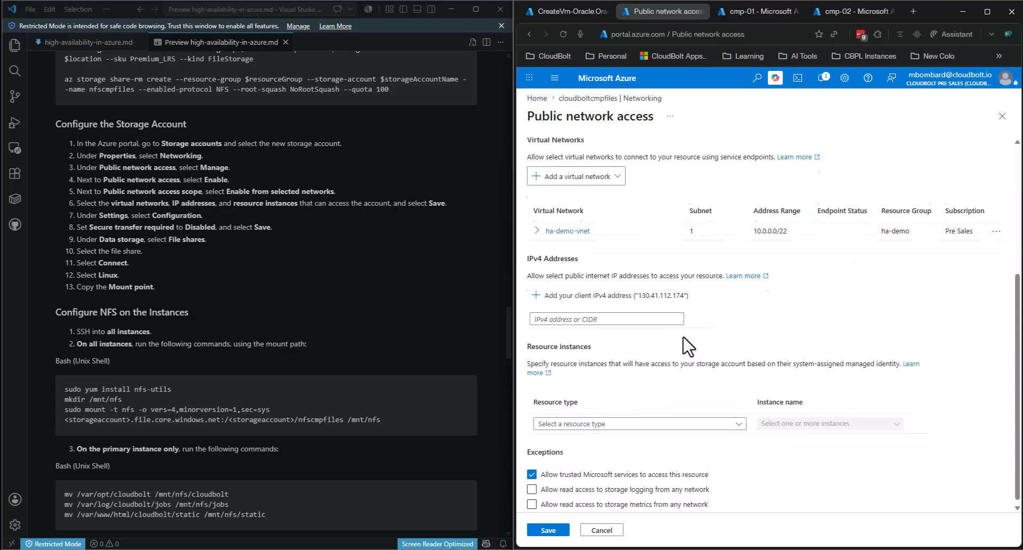
{"action": "left_click", "coordinate": [670, 416]}
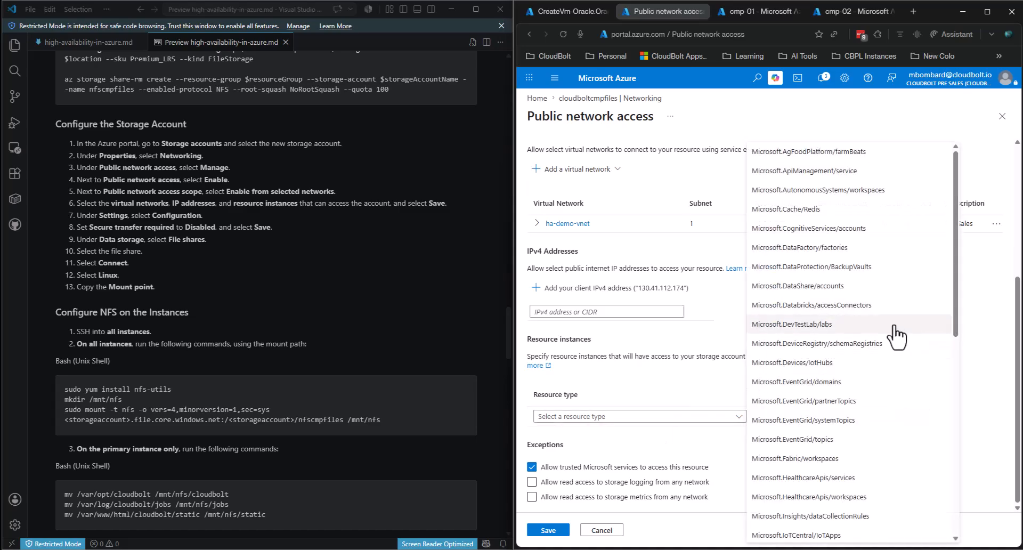
{"action": "left_click", "coordinate": [658, 388]}
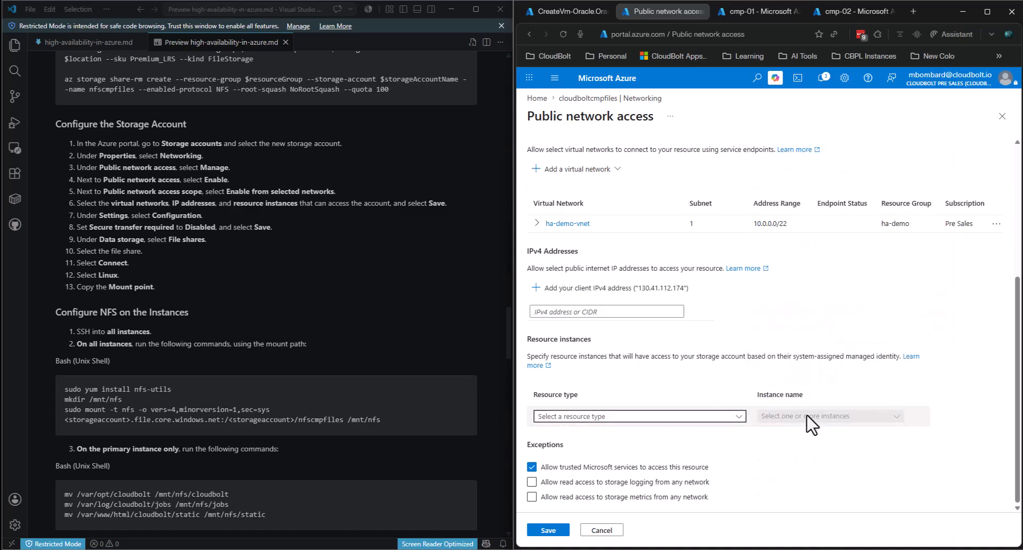
{"action": "left_click", "coordinate": [681, 417]}
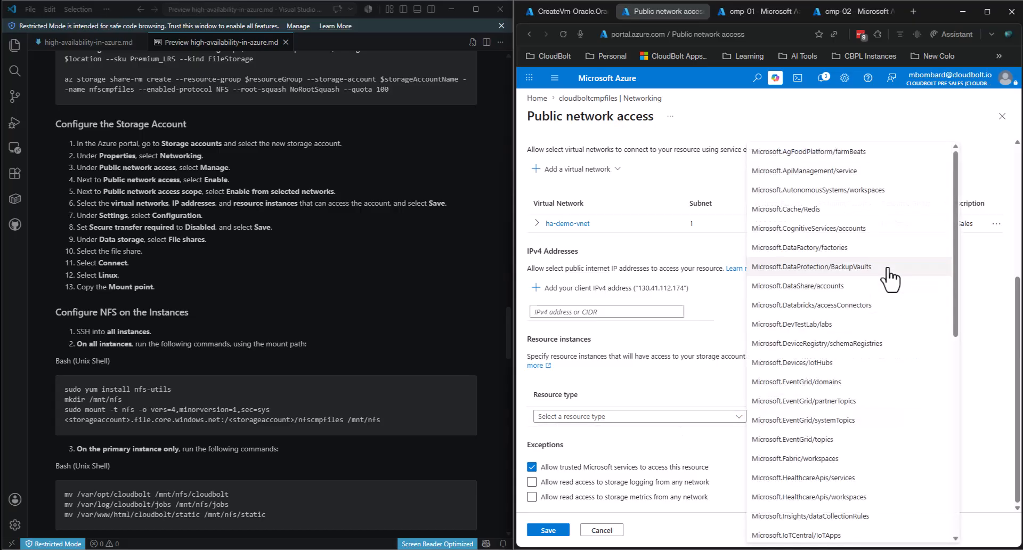
{"action": "scroll", "coordinate": [889, 277], "scroll_direction": "down", "scroll_amount": 10}
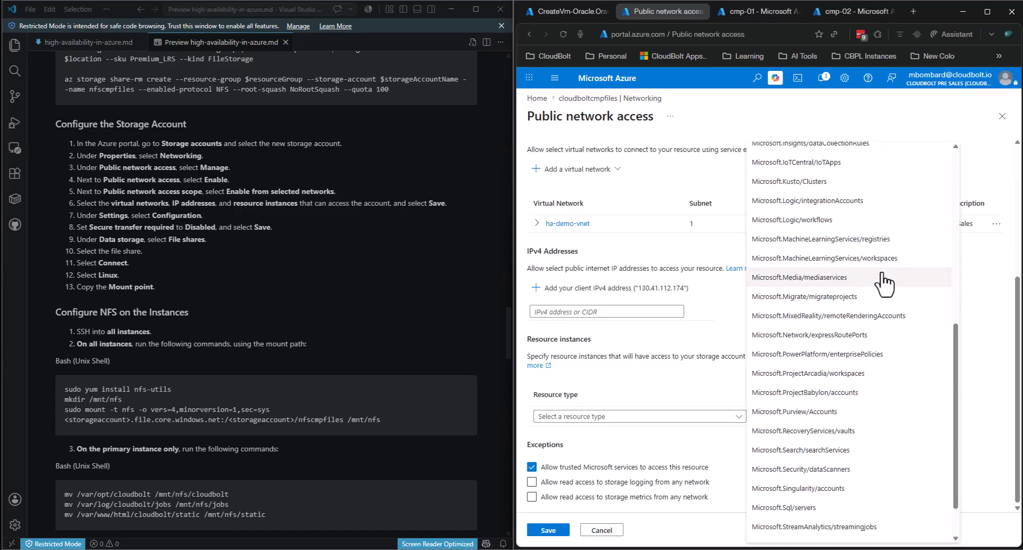
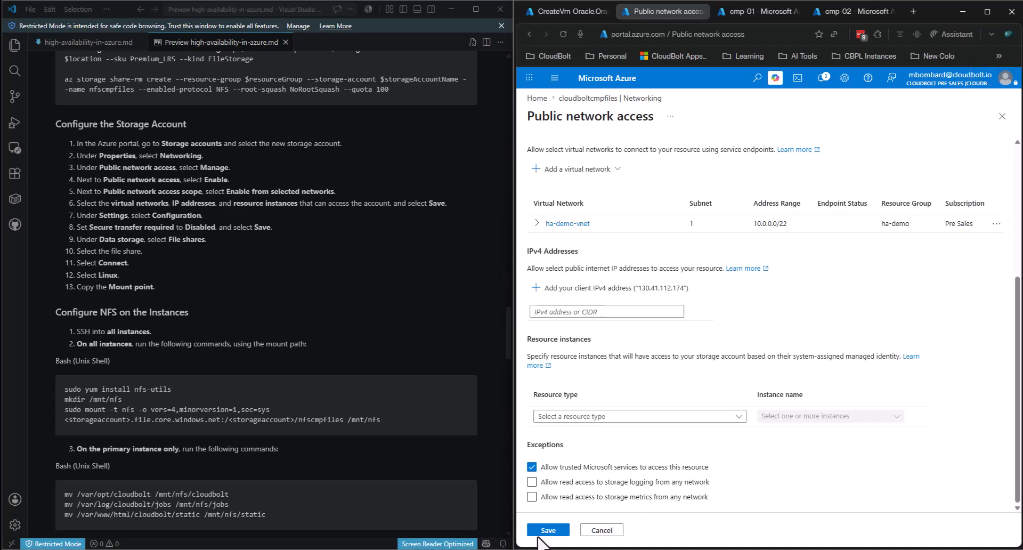
- Save the cloudboltcmpfiles public network access settings that allow ha-demo-vnet
{"action": "left_click", "coordinate": [547, 530]}
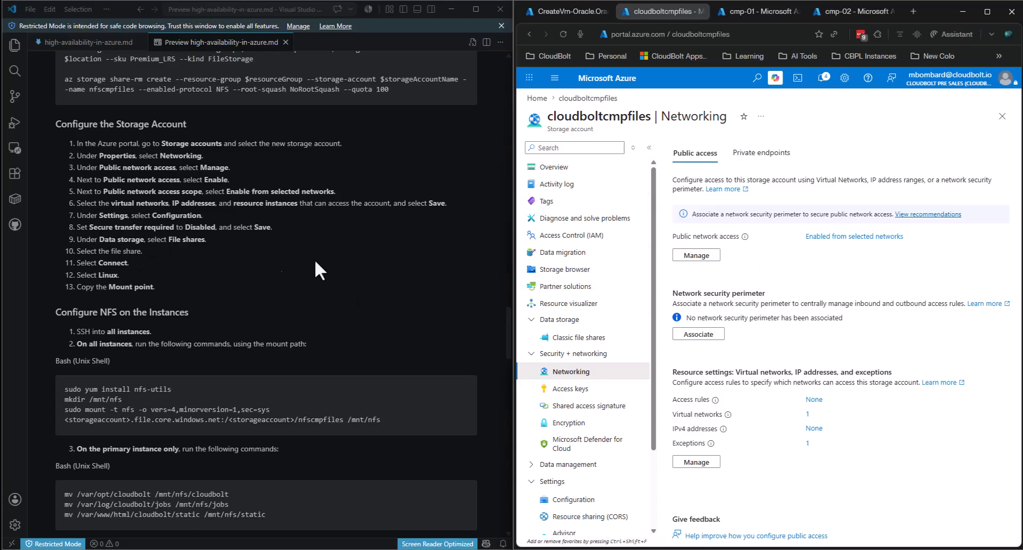
- Open the nfscmpfiles share from the storage account's Classic file shares
{"action": "left_click", "coordinate": [533, 355]}
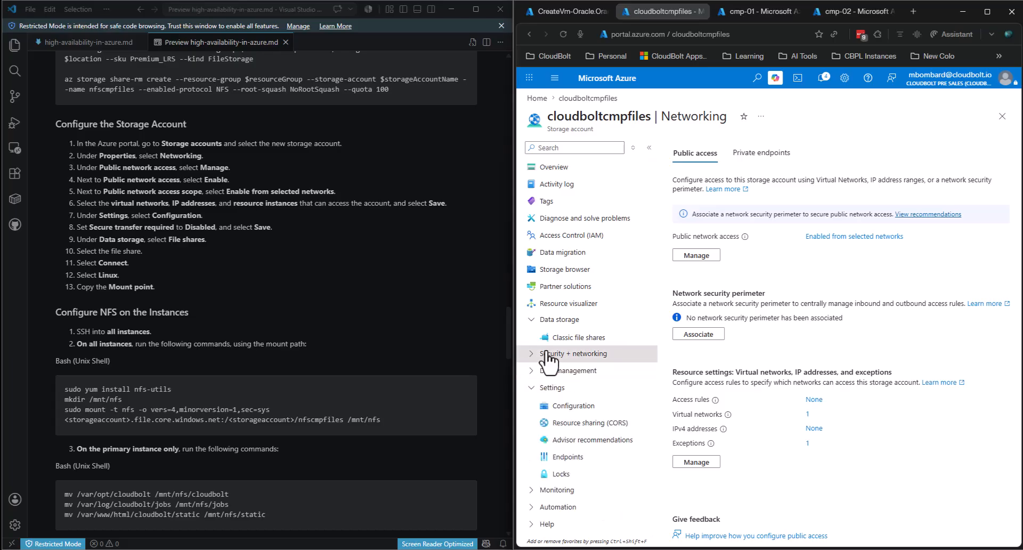
{"action": "left_click", "coordinate": [571, 339]}
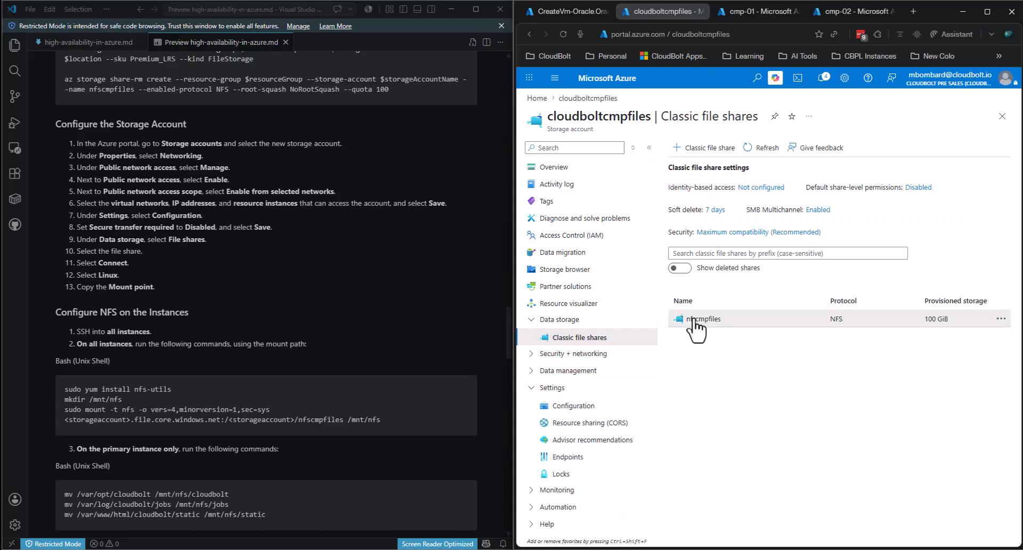
{"action": "left_click", "coordinate": [694, 319]}
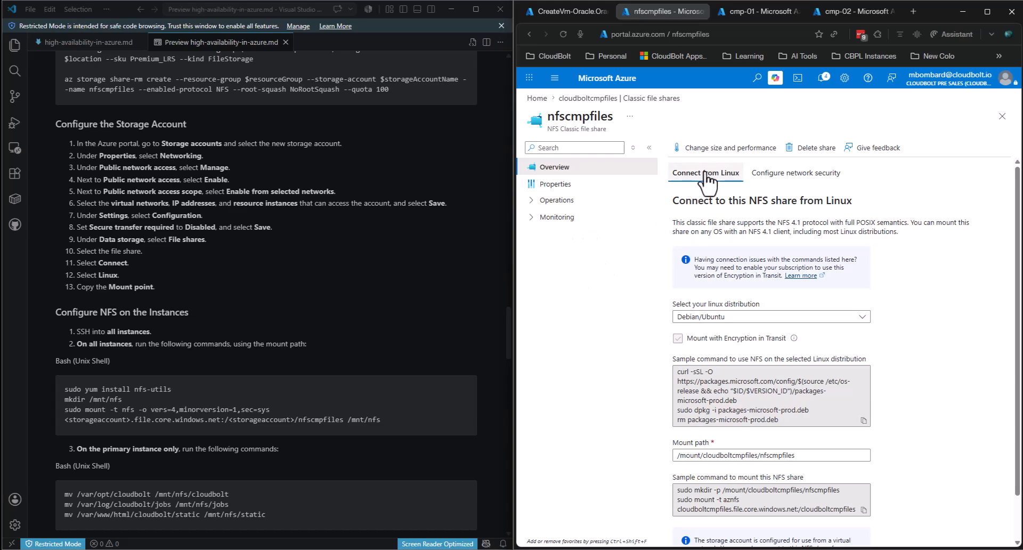
- Set the Linux distribution to Oracle Linux and copy the share address from the mount command
{"action": "left_click", "coordinate": [735, 317]}
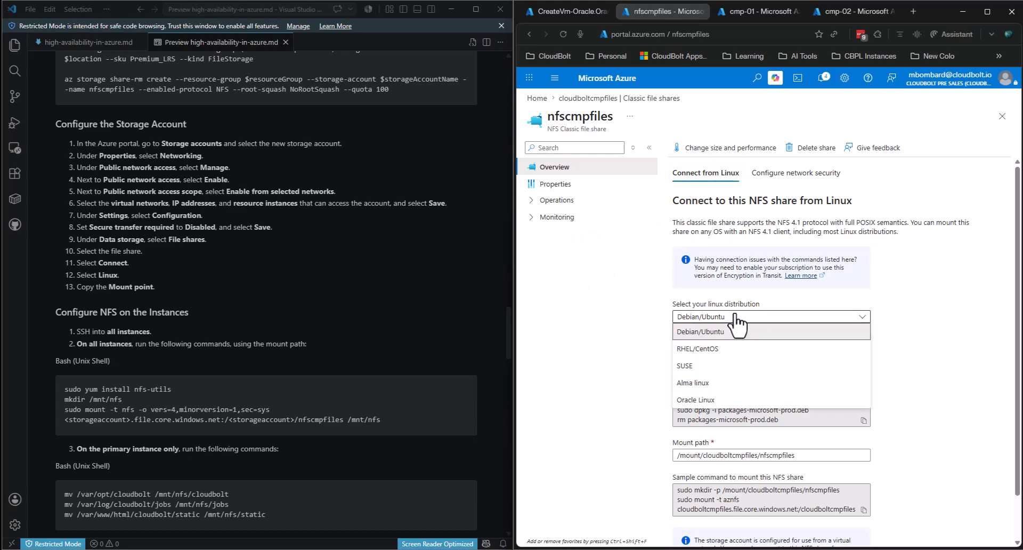
{"action": "left_click", "coordinate": [719, 349]}
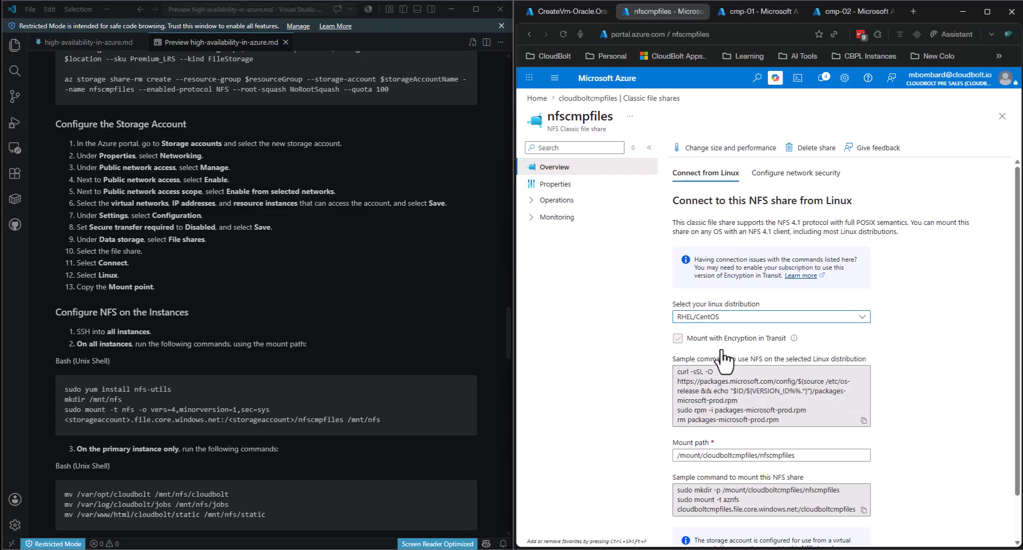
{"action": "left_click", "coordinate": [720, 317]}
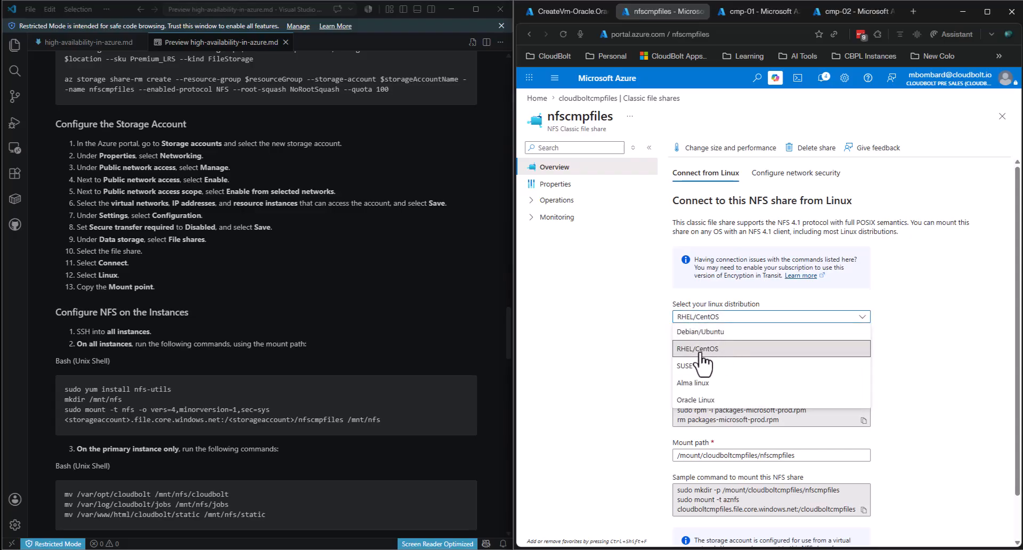
{"action": "left_click", "coordinate": [702, 402]}
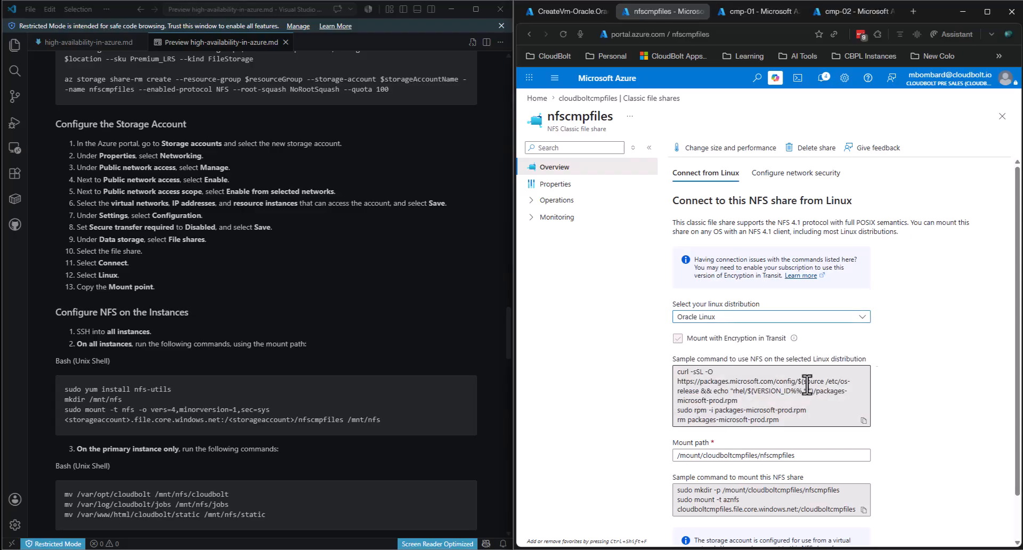
{"action": "scroll", "coordinate": [916, 351], "scroll_direction": "down", "scroll_amount": 1}
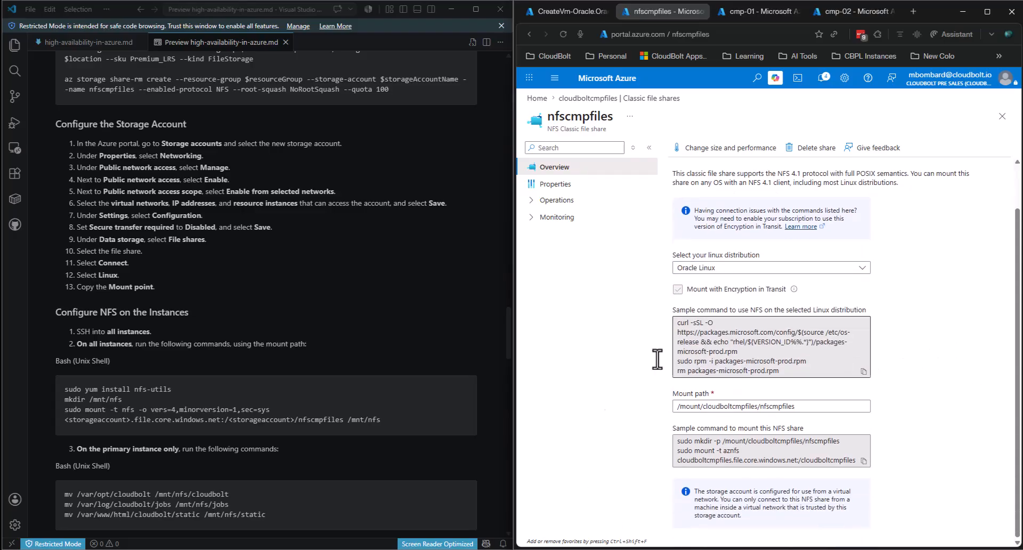
{"action": "left_click", "coordinate": [687, 460]}
{"action": "mouse_move", "coordinate": [687, 460]}
{"action": "left_mouse_down"}
{"action": "mouse_move", "coordinate": [849, 464]}
{"action": "mouse_move", "coordinate": [672, 465]}
{"action": "left_mouse_up"}
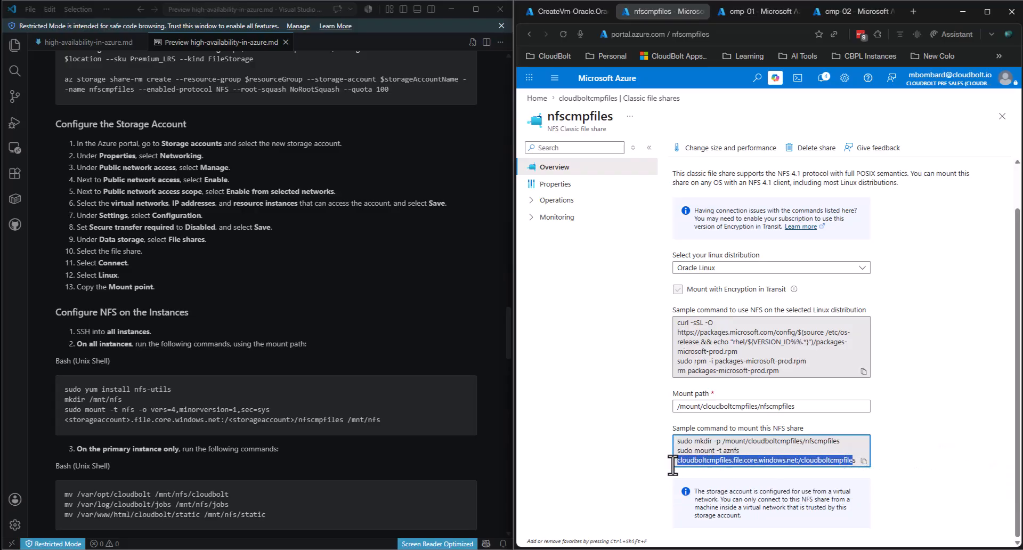
{"action": "mouse_move", "coordinate": [856, 459]}
{"action": "left_mouse_down"}
{"action": "mouse_move", "coordinate": [671, 463]}
{"action": "mouse_move", "coordinate": [855, 461]}
{"action": "left_mouse_up"}
{"action": "key", "text": "ctrl+c"}
- Paste the share address onto line 18 of the Notepad++ notes
{"action": "key", "text": "alt+Tab"}
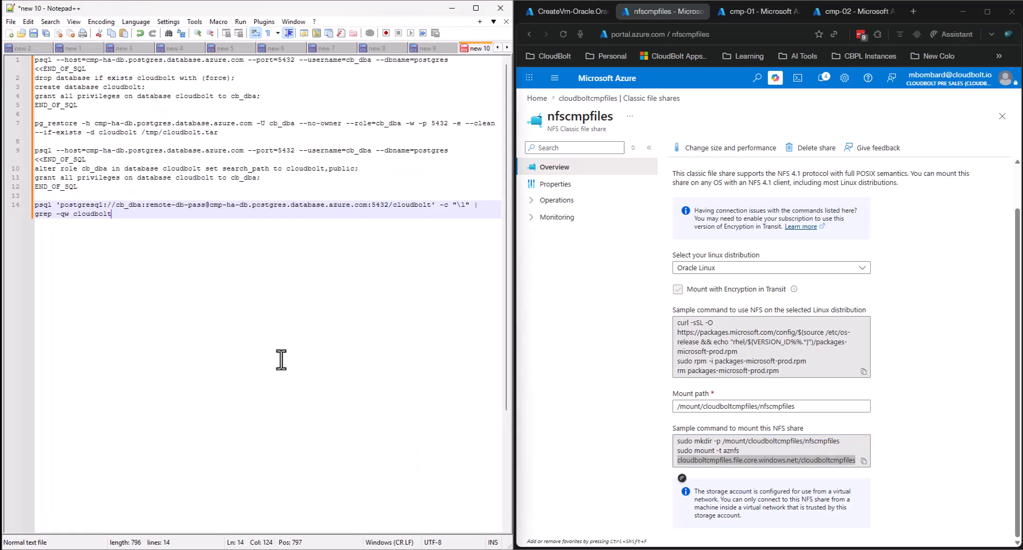
{"action": "key", "text": "Return"}
{"action": "key", "text": "Return"}
{"action": "key", "text": "Return"}
{"action": "key", "text": "Return"}
{"action": "key", "text": "ctrl+v"}
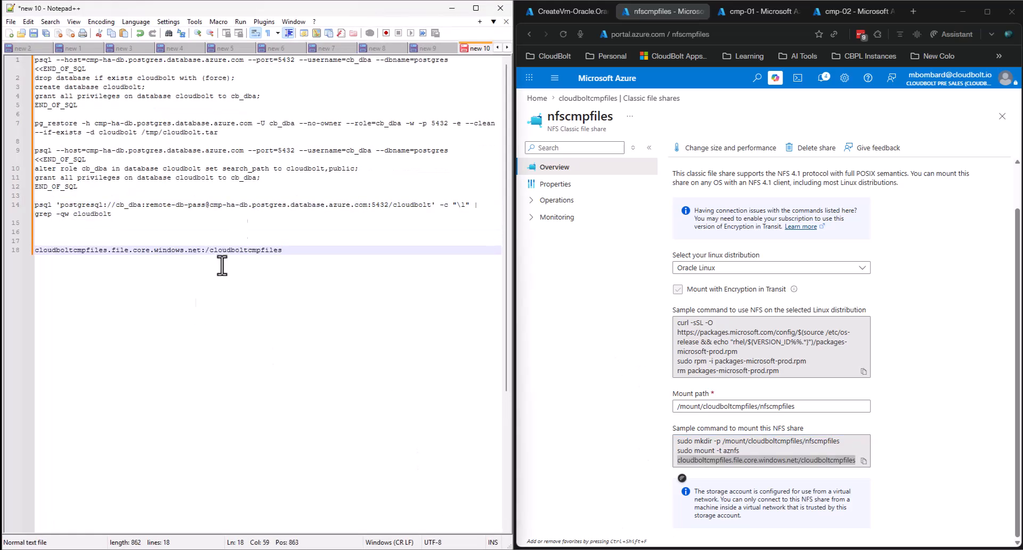
- Copy the four NFS setup commands from the markdown guide preview
{"action": "key", "text": "alt+Tab"}
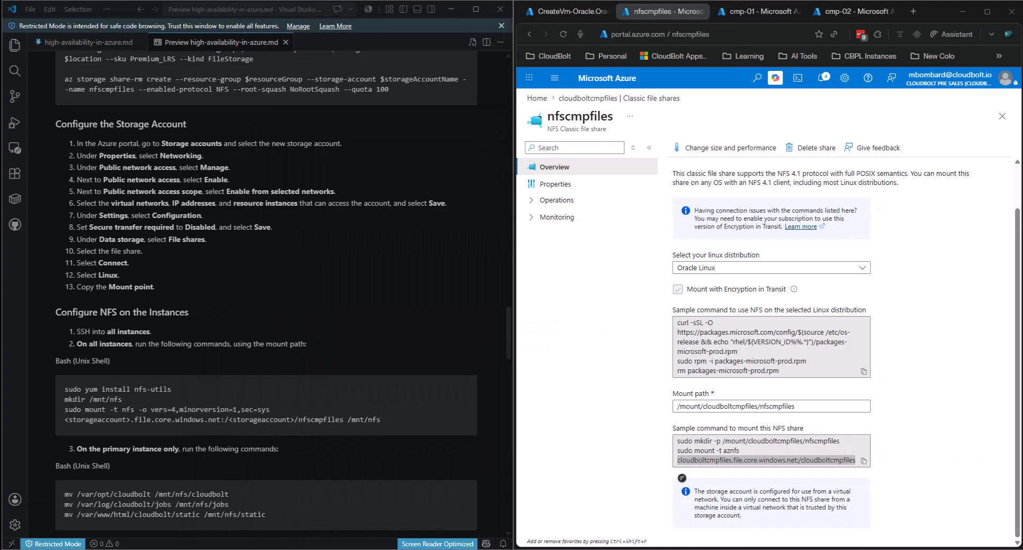
{"action": "scroll", "coordinate": [325, 266], "scroll_direction": "down", "scroll_amount": 2}
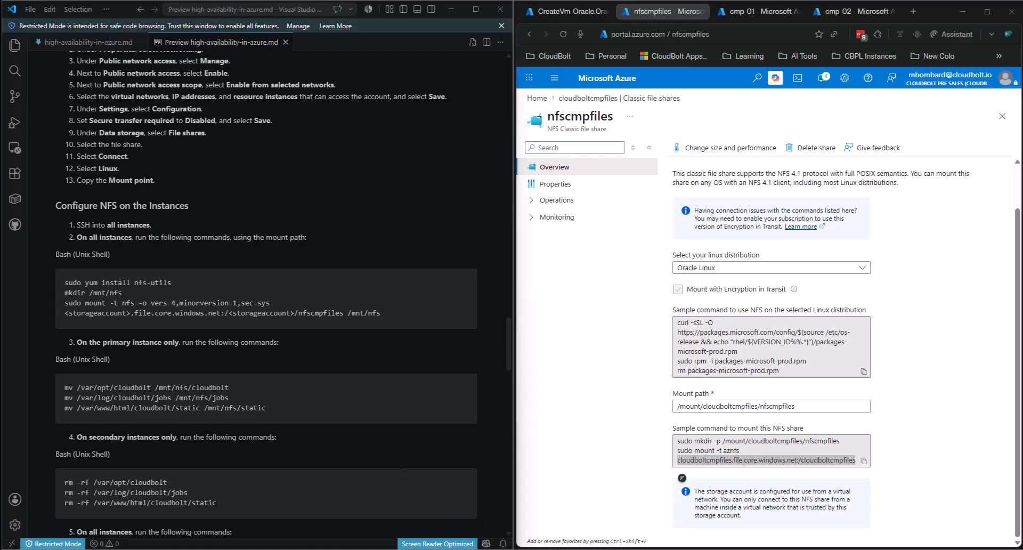
{"action": "mouse_move", "coordinate": [463, 549]}
{"action": "left_click", "coordinate": [406, 512]}
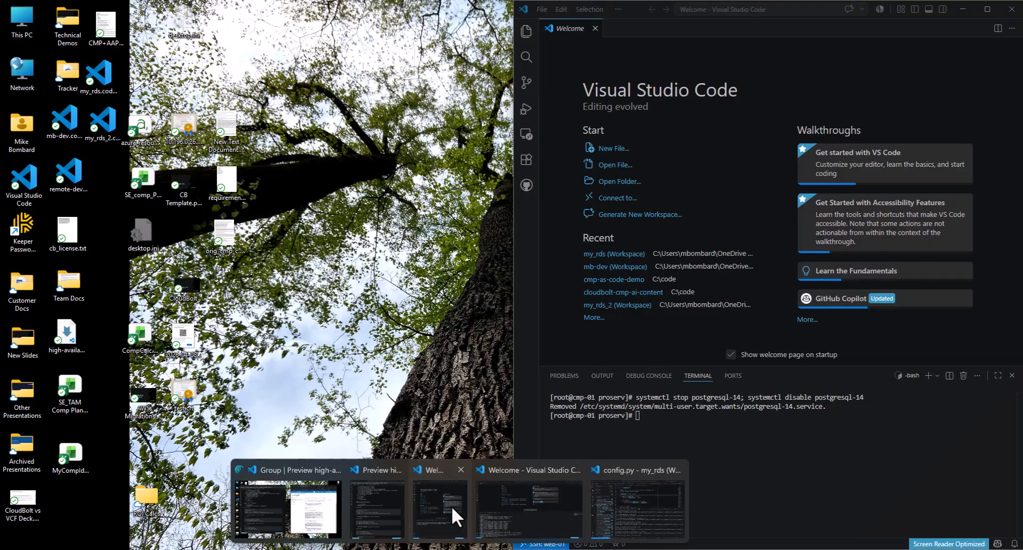
{"action": "left_click", "coordinate": [455, 516]}
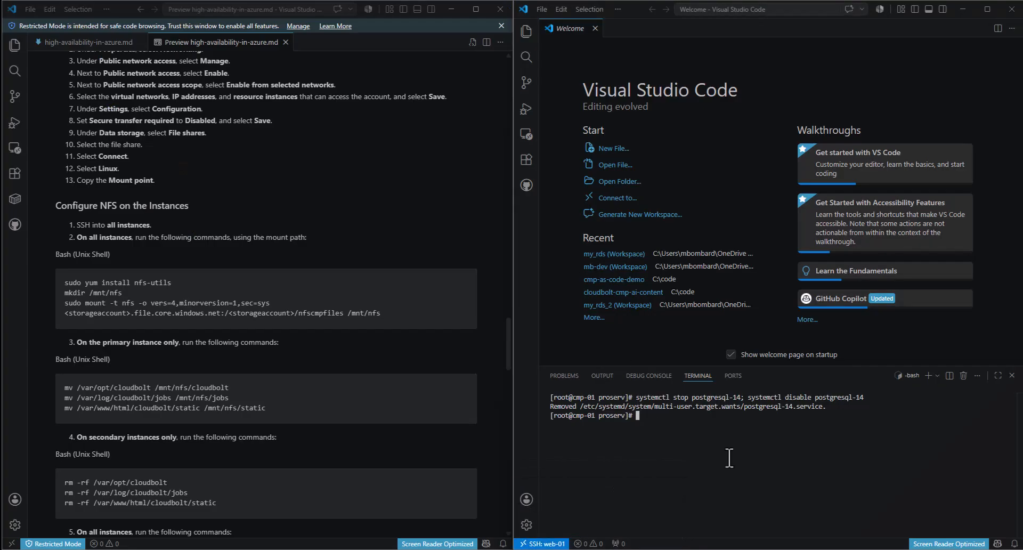
{"action": "left_click", "coordinate": [400, 316]}
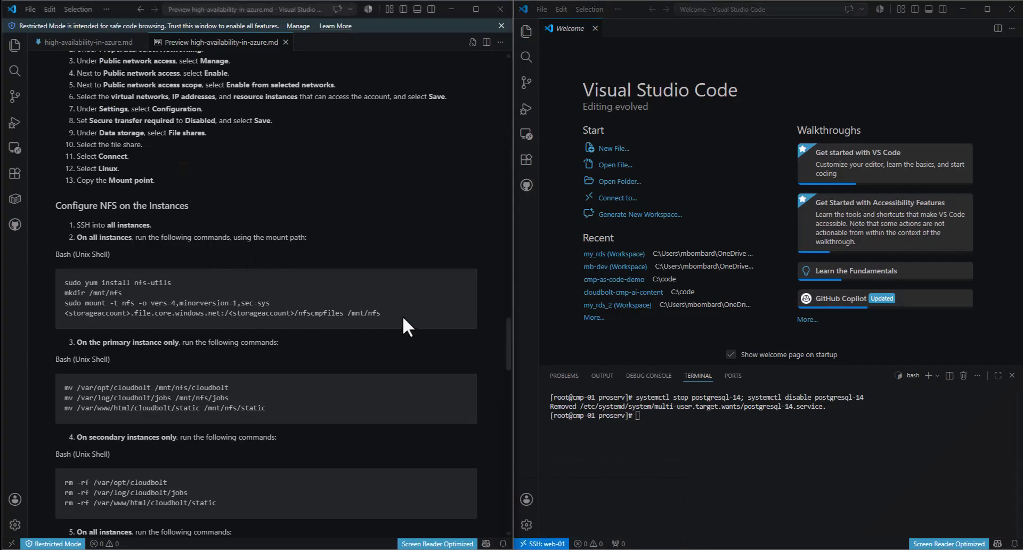
{"action": "left_click_drag", "start_coordinate": [399, 315], "coordinate": [43, 286]}
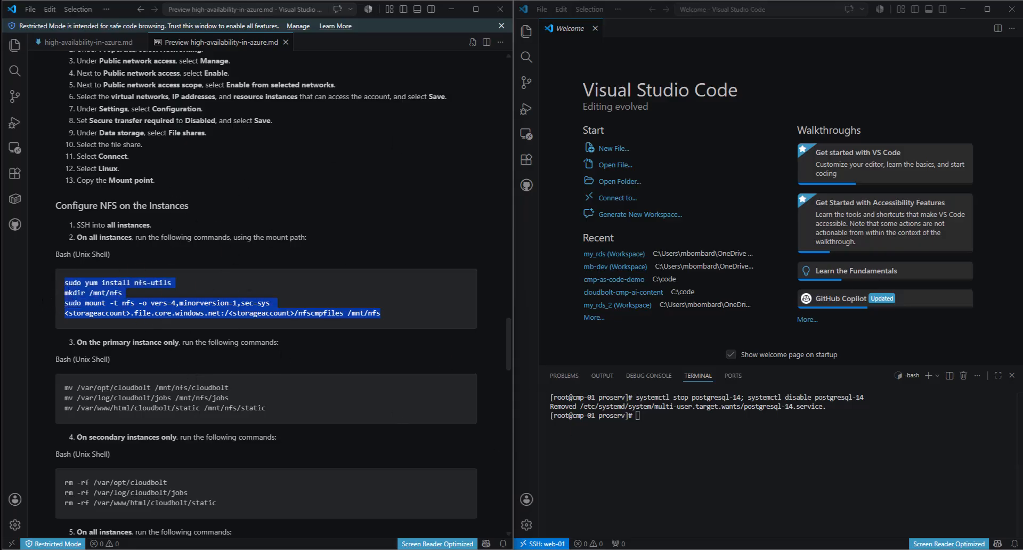
- Paste the NFS setup commands onto lines 21–23 below the share address
{"action": "left_click", "coordinate": [493, 549]}
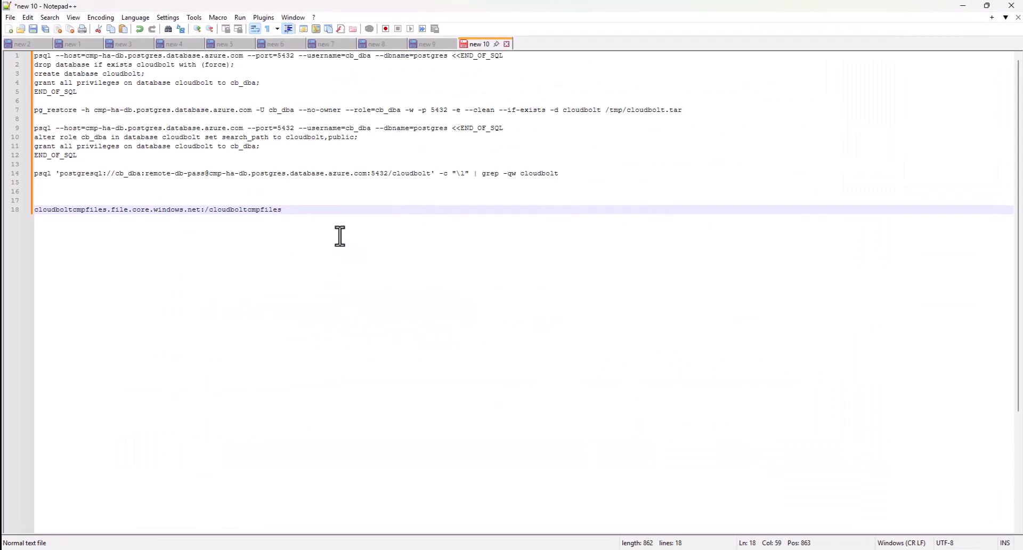
{"action": "left_click", "coordinate": [314, 202]}
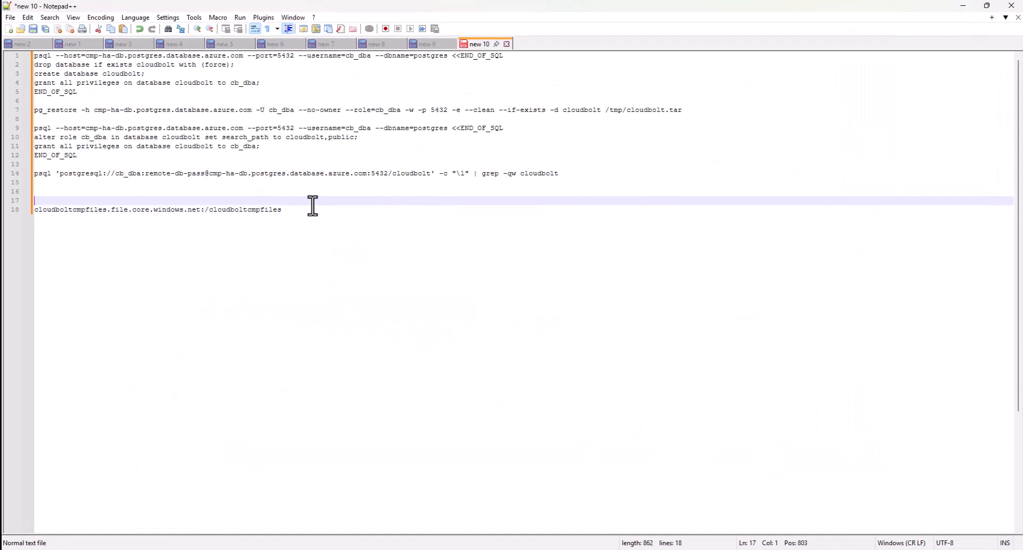
{"action": "key", "text": "Down"}
{"action": "key", "text": "Return"}
{"action": "key", "text": "Return"}
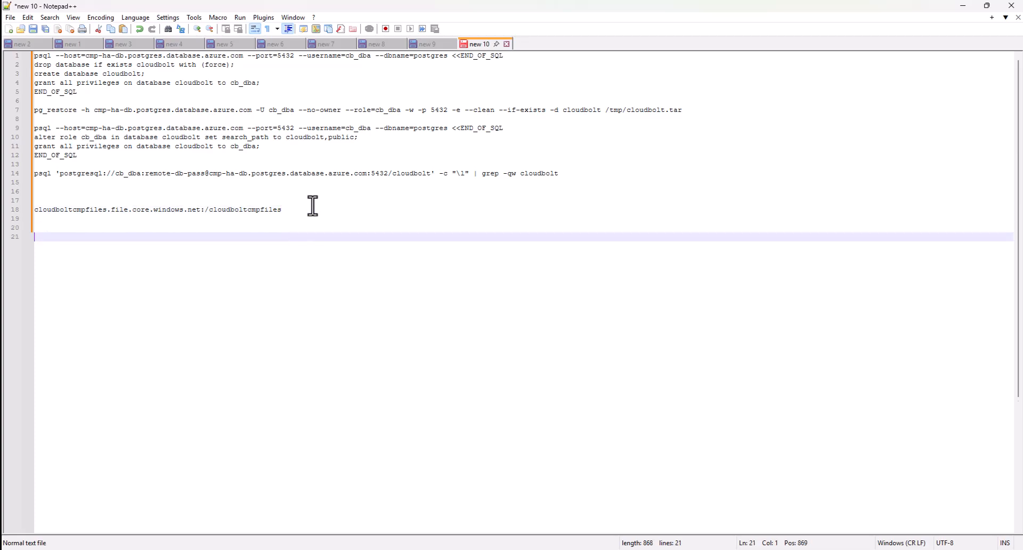
{"action": "key", "text": "Return"}
{"action": "type", "text": "sudo yum install nfs-utils mkdir /mnt/nfs sudo mount -t nfs -o vers=4,minorversion=1,sec=sys <storageaccount>.file.core.windows.net:/<storageaccount>/nfscmpfiles /mnt/nfs"}
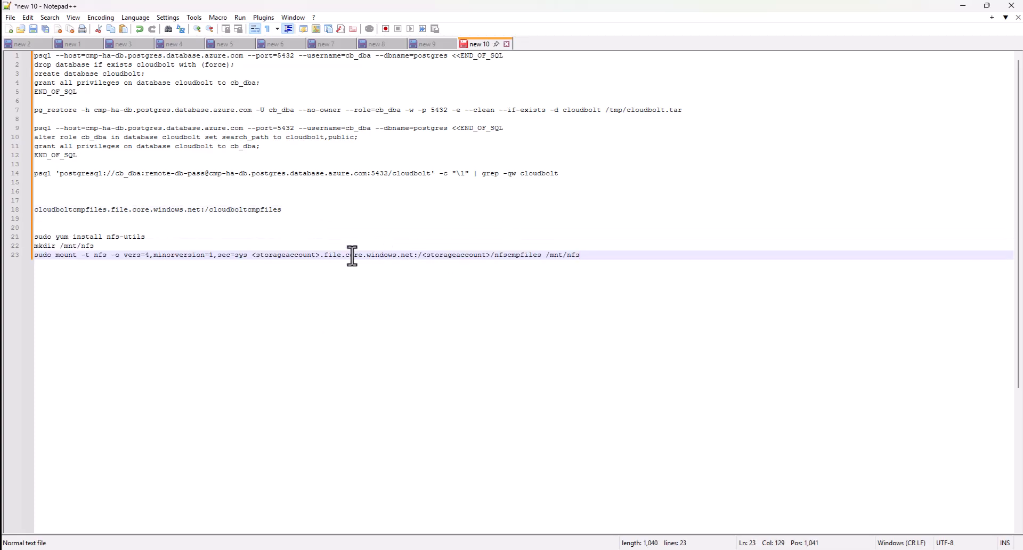
- Replace the placeholder mount source with the share address and copy lines 21–23
{"action": "left_click", "coordinate": [252, 255]}
{"action": "left_click_drag", "start_coordinate": [297, 211], "coordinate": [34, 211]}
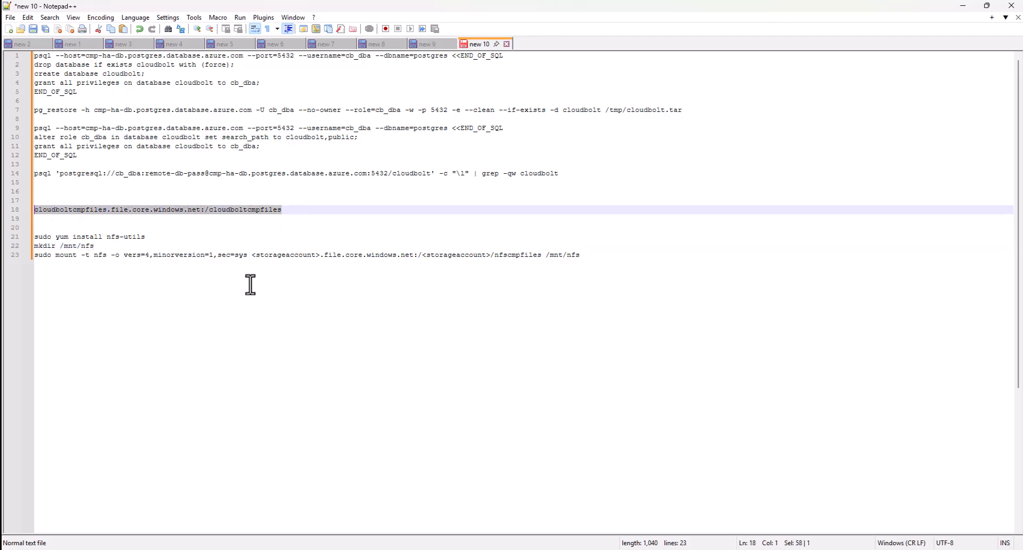
{"action": "left_click", "coordinate": [460, 257]}
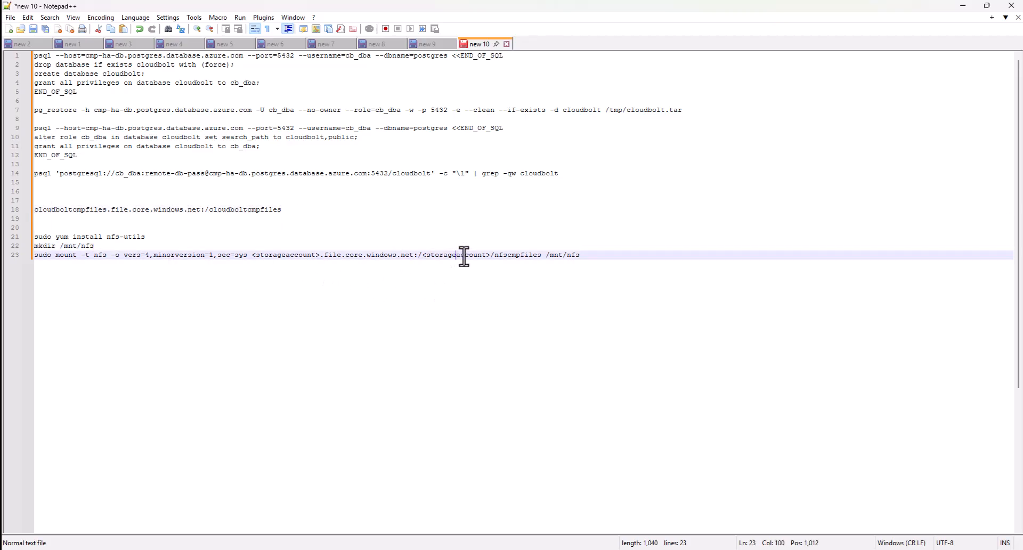
{"action": "left_click_drag", "start_coordinate": [297, 210], "coordinate": [11, 209]}
{"action": "key", "text": "ctrl+c"}
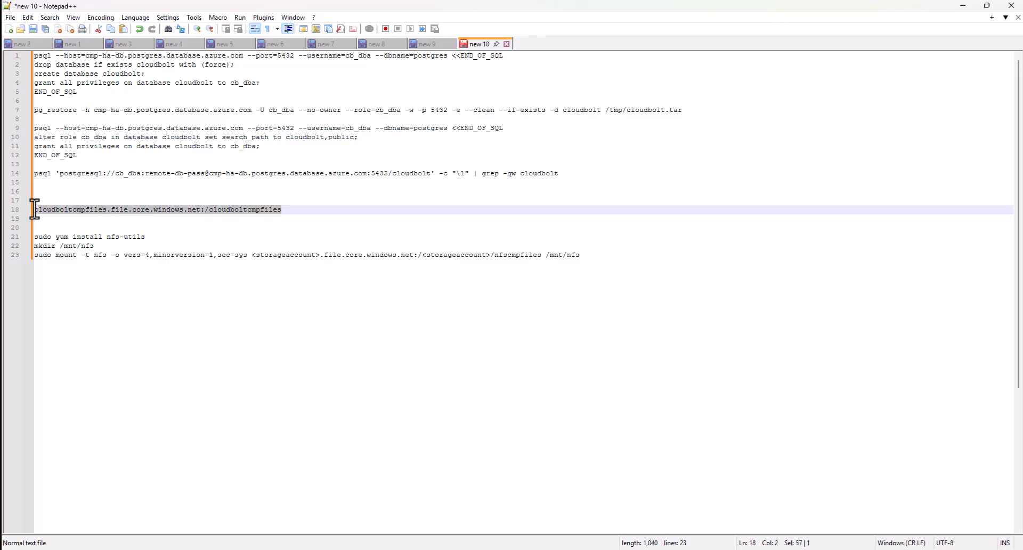
{"action": "left_click_drag", "start_coordinate": [490, 257], "coordinate": [252, 260]}
{"action": "key", "text": "ctrl+v"}
{"action": "key", "text": "End"}
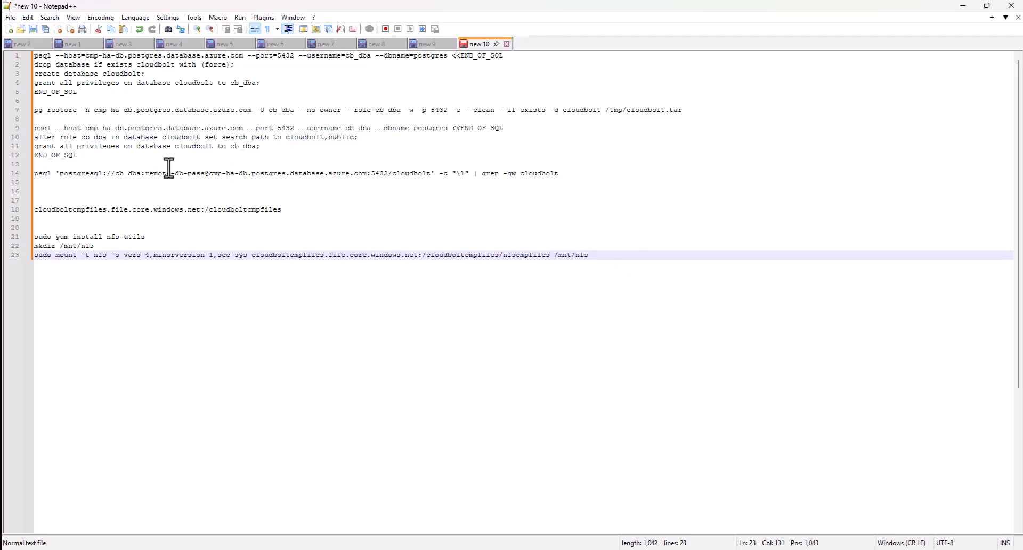
{"action": "left_click_drag", "start_coordinate": [597, 259], "coordinate": [16, 235]}
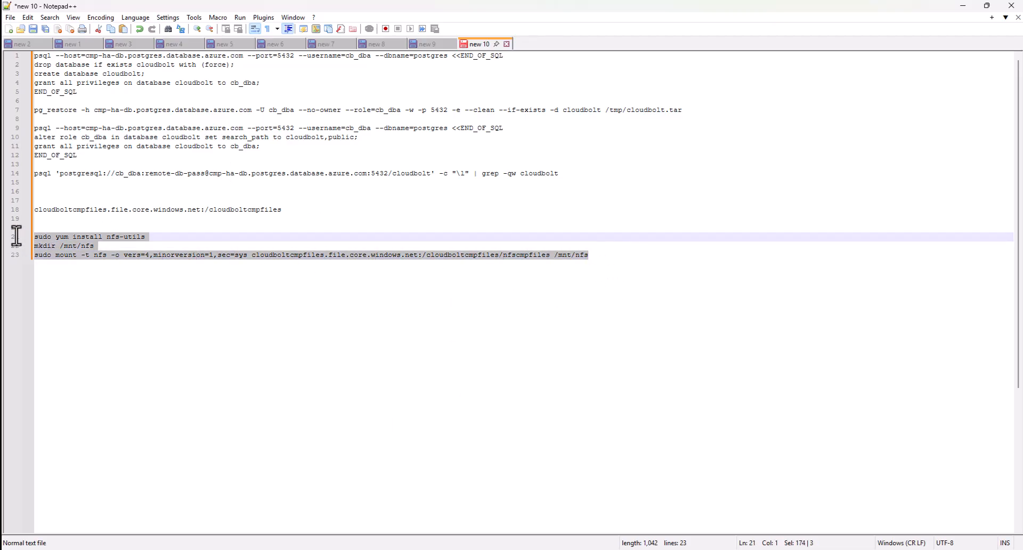
{"action": "left_click", "coordinate": [964, 6]}
- Paste the NFS commands into the cmp-01 SSH terminal to install nfs-utils and mount
{"action": "type", "text": "sudo yum install nfs-utils"}
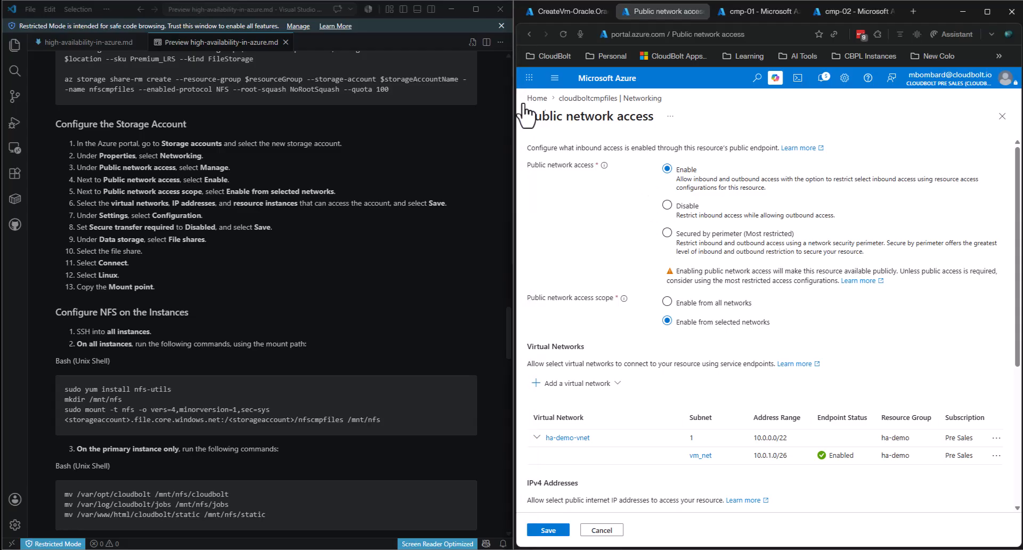
- Set Secure transfer required to Disabled in cloudboltcmpfiles Configuration and save
{"action": "left_click_drag", "start_coordinate": [77, 228], "coordinate": [282, 231]}
{"action": "left_click", "coordinate": [282, 231]}
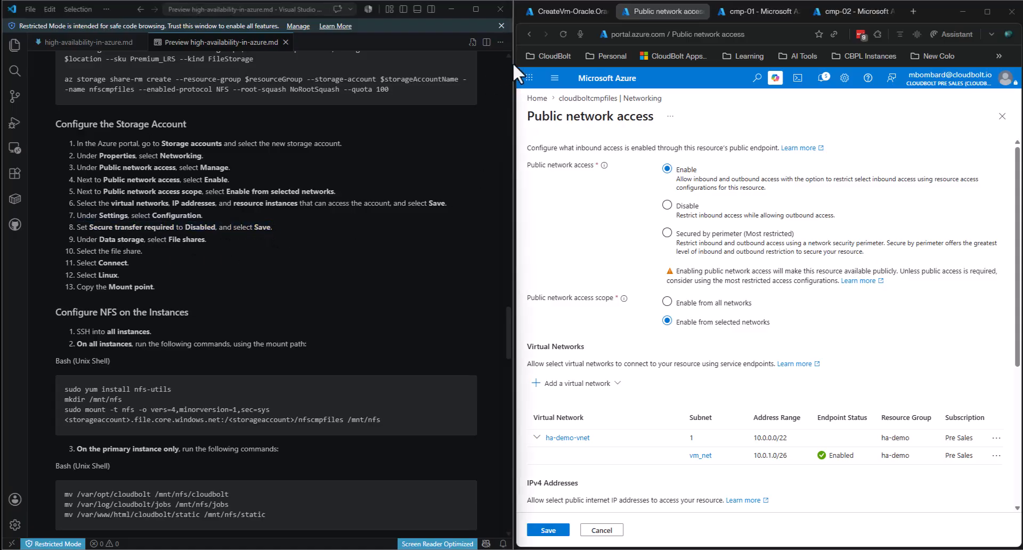
{"action": "left_click", "coordinate": [529, 34]}
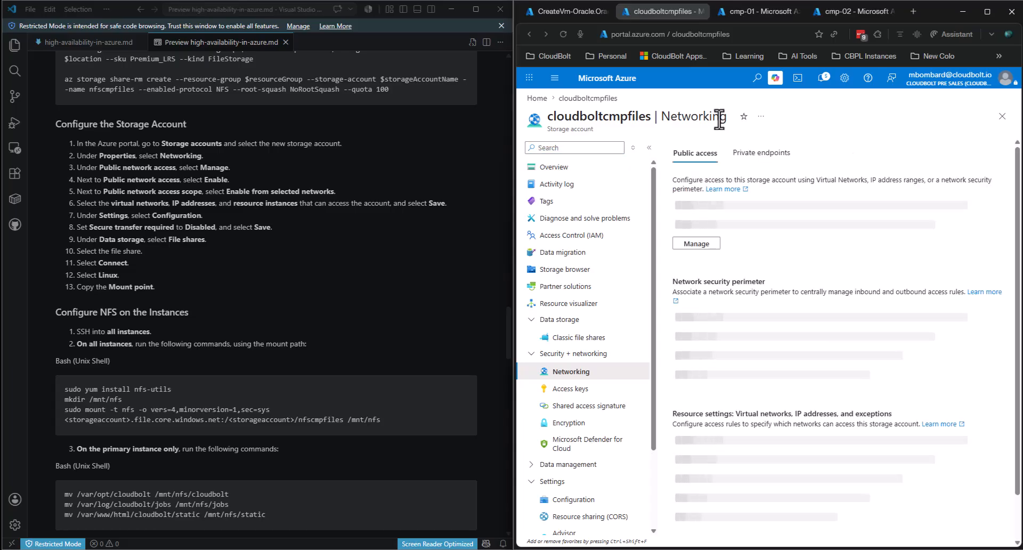
{"action": "left_click", "coordinate": [618, 166]}
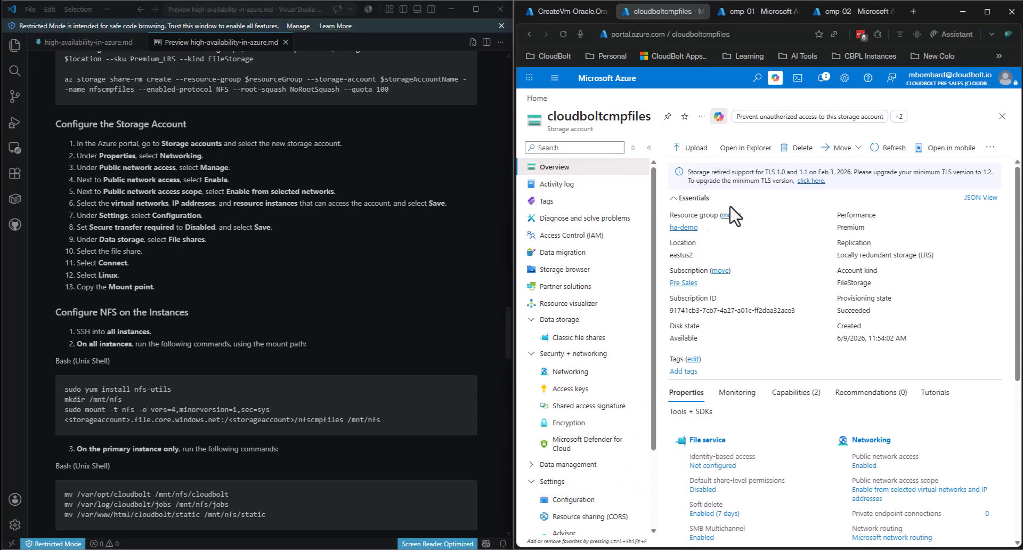
{"action": "scroll", "coordinate": [619, 344], "scroll_direction": "down", "scroll_amount": 2}
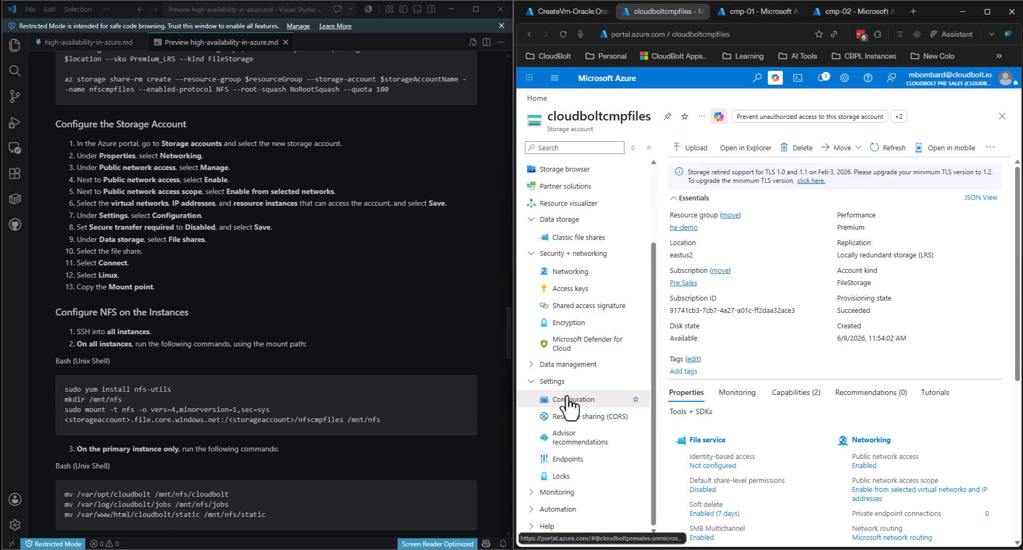
{"action": "left_click", "coordinate": [569, 400]}
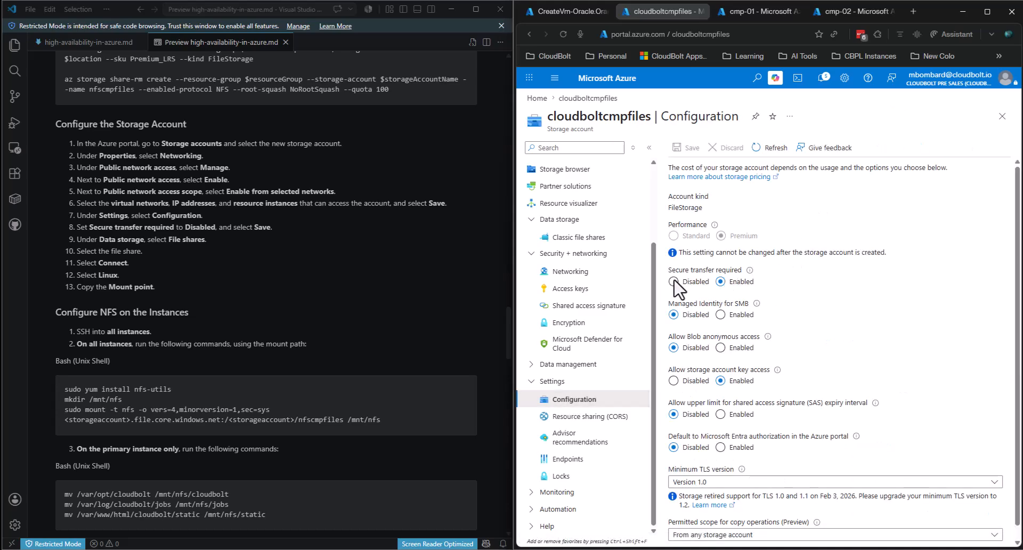
{"action": "left_click", "coordinate": [673, 281]}
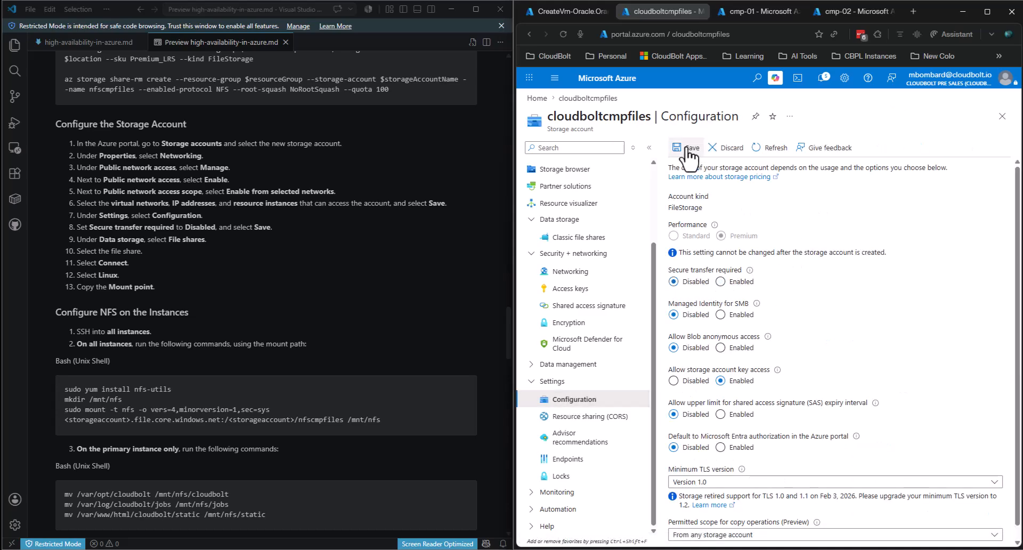
{"action": "left_click", "coordinate": [687, 151]}
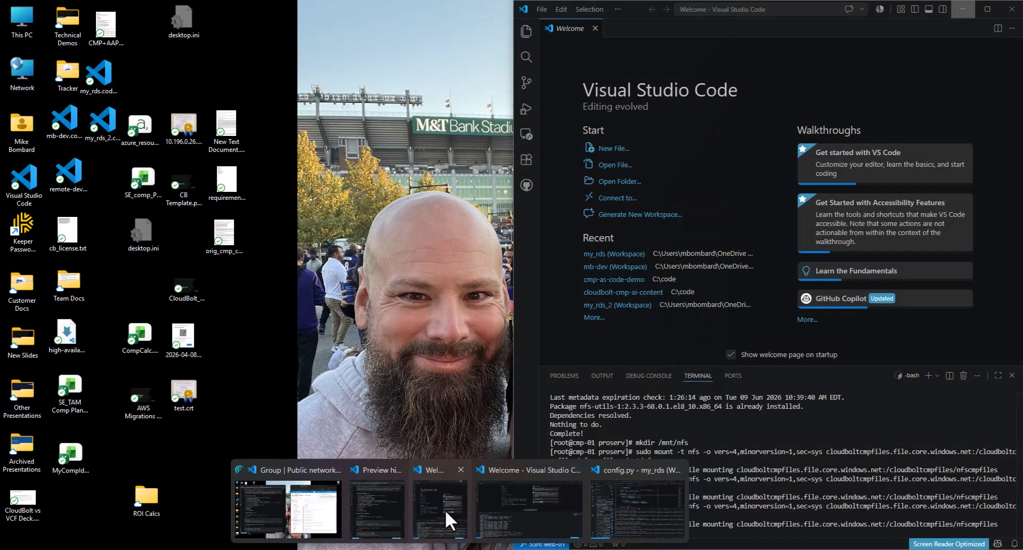
{"action": "left_click", "coordinate": [446, 509]}
- Rerun the NFS mount on cmp-01, now completing without an access-denied error
{"action": "key", "text": "Up"}
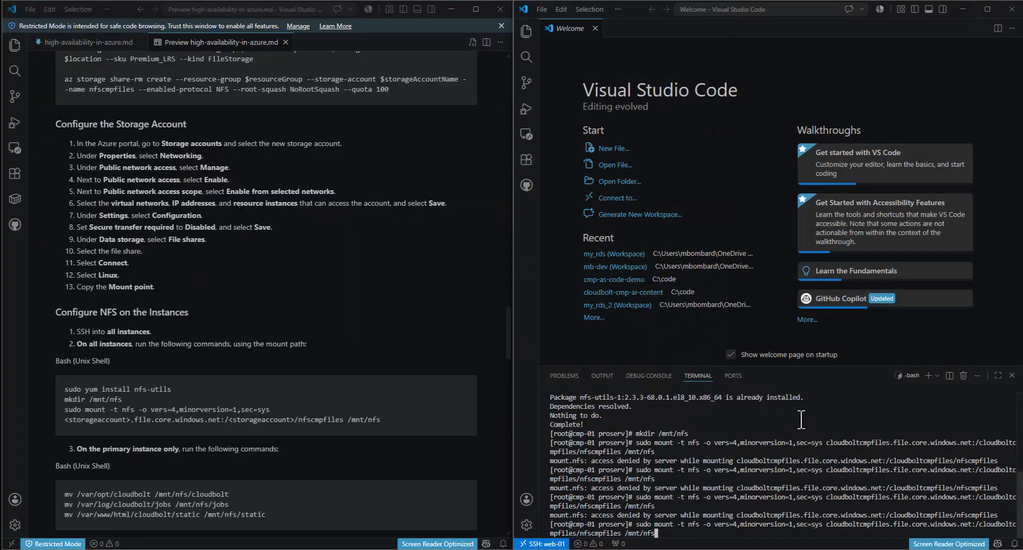
{"action": "key", "text": "Return"}
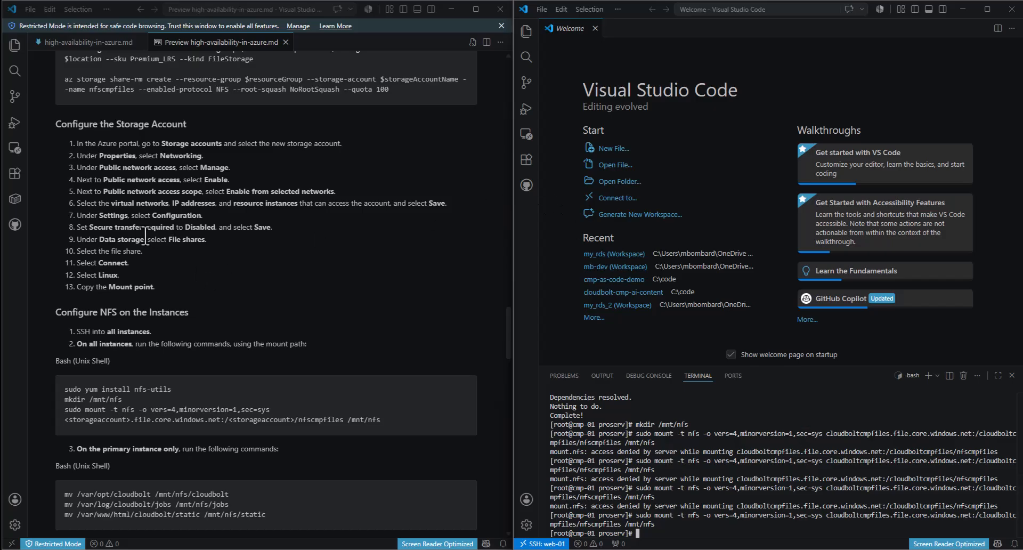
{"action": "left_click_drag", "start_coordinate": [63, 226], "coordinate": [265, 233]}
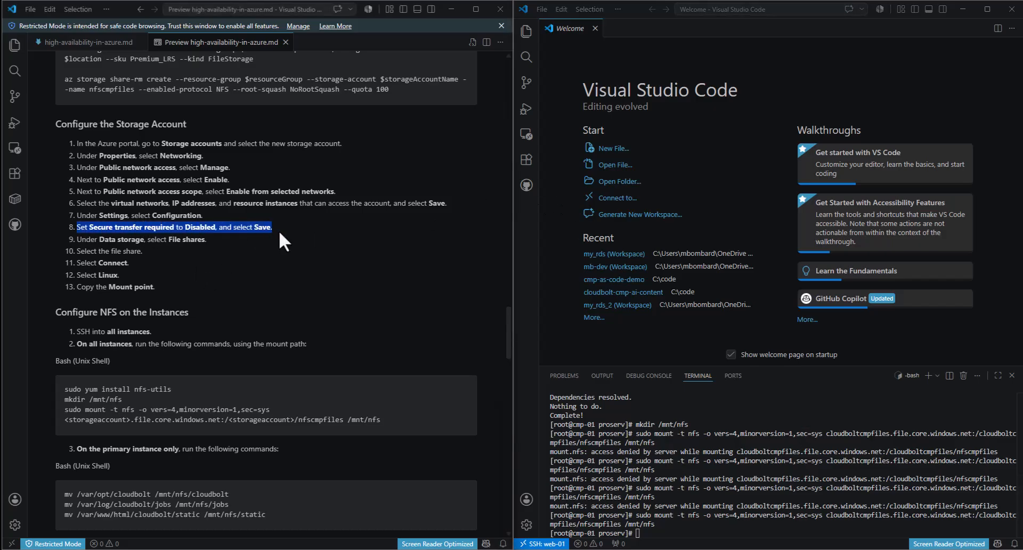
{"action": "left_click", "coordinate": [280, 230]}
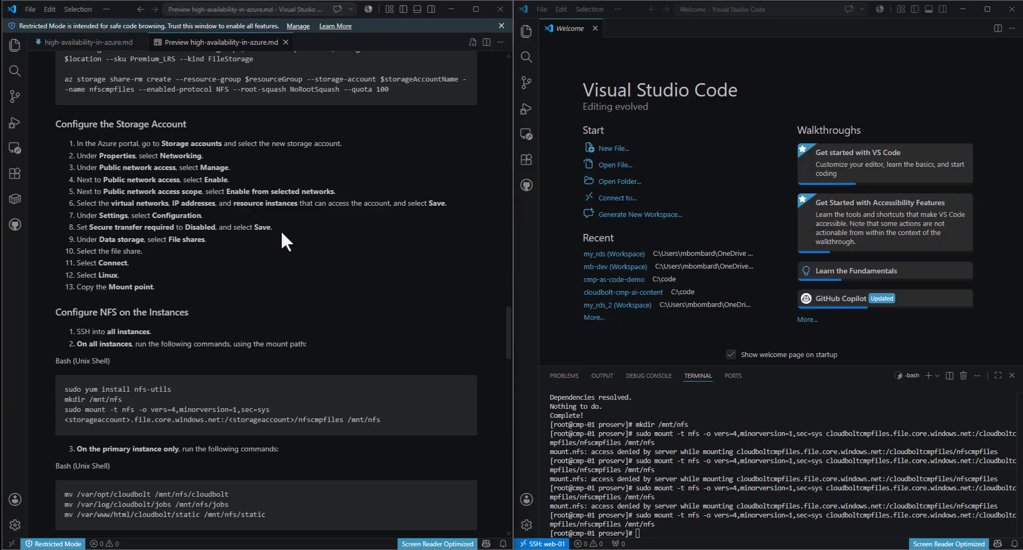
- Copy the three primary-instance mv commands from the guide and run them on cmp-01
{"action": "scroll", "coordinate": [226, 230], "scroll_direction": "down", "scroll_amount": 4}
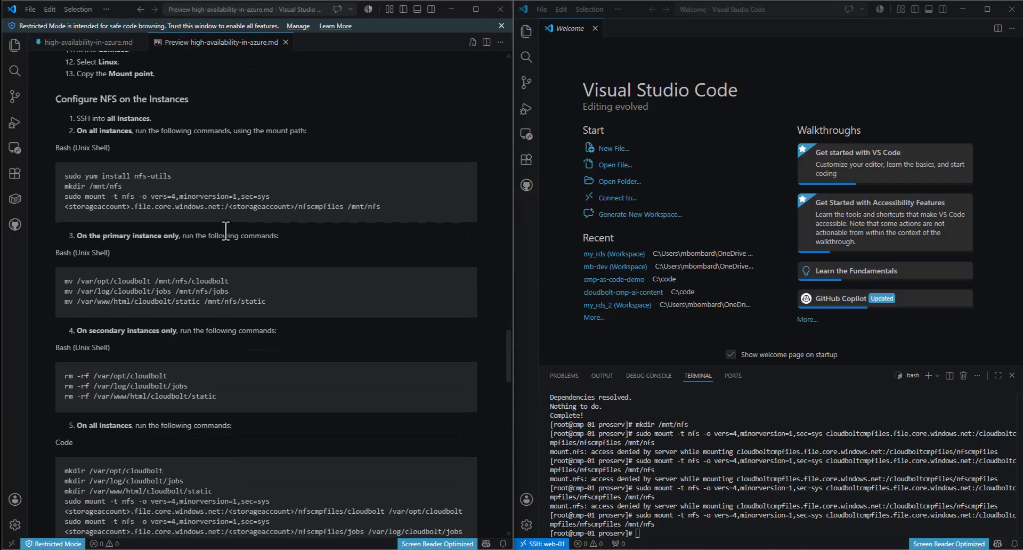
{"action": "scroll", "coordinate": [226, 230], "scroll_direction": "down", "scroll_amount": 1}
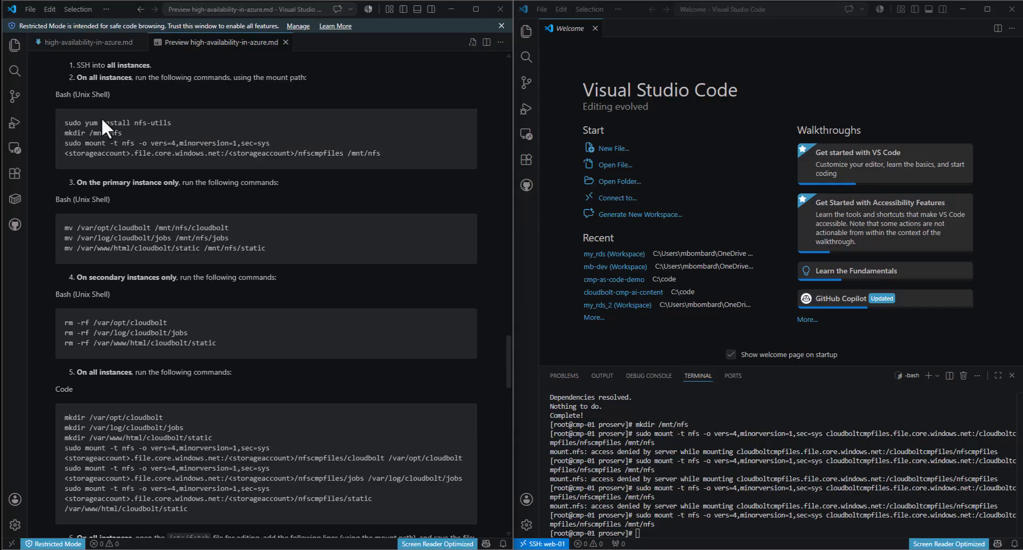
{"action": "scroll", "coordinate": [224, 267], "scroll_direction": "up", "scroll_amount": 2}
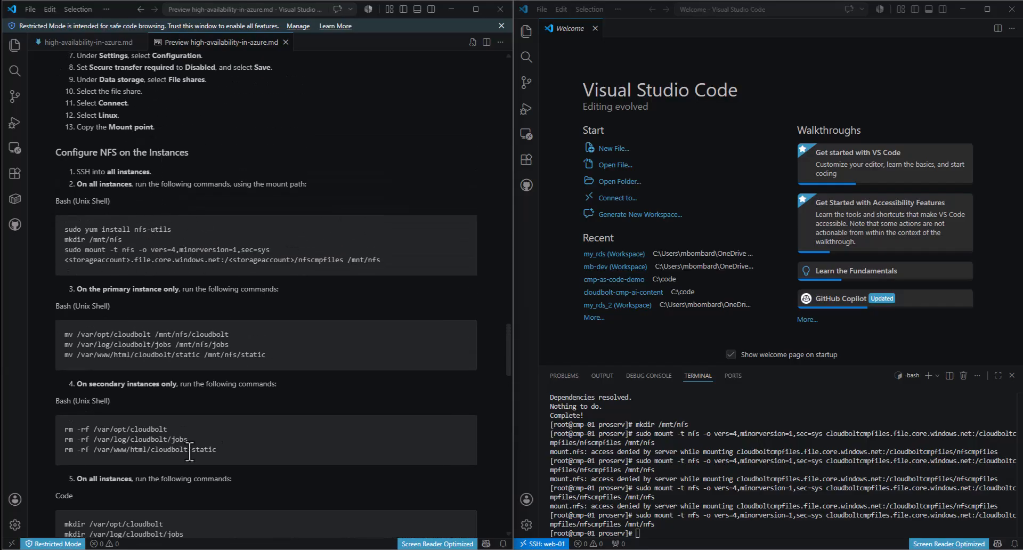
{"action": "left_click_drag", "start_coordinate": [266, 355], "coordinate": [51, 338]}
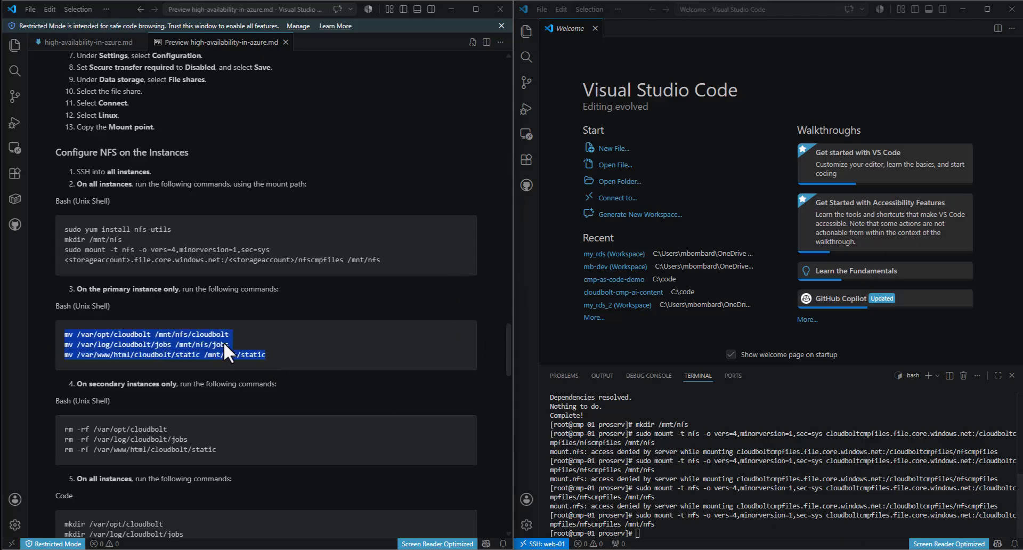
{"action": "left_click", "coordinate": [667, 535]}
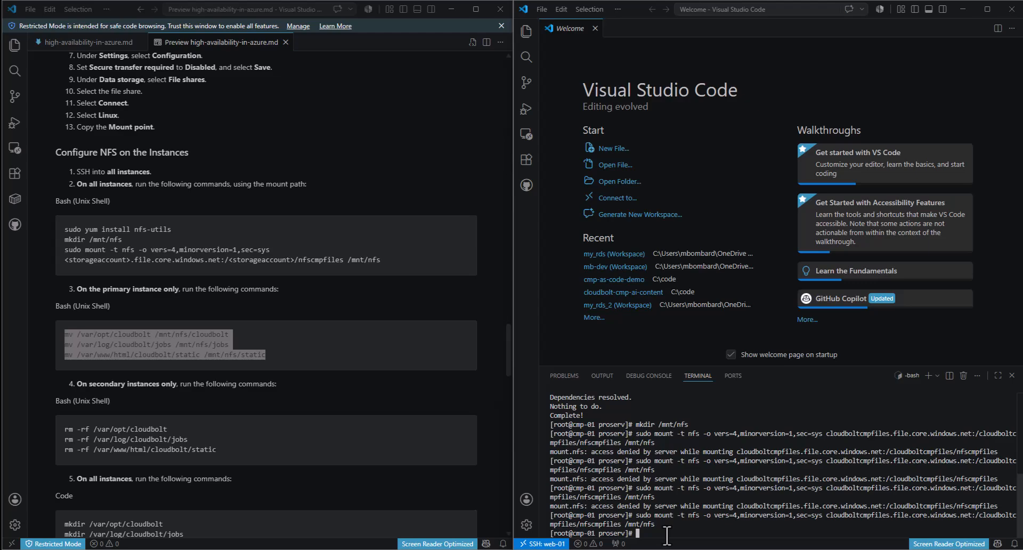
{"action": "type", "text": "mv /var/opt/cloudbolt /mnt/nfs/cloudbolt"}
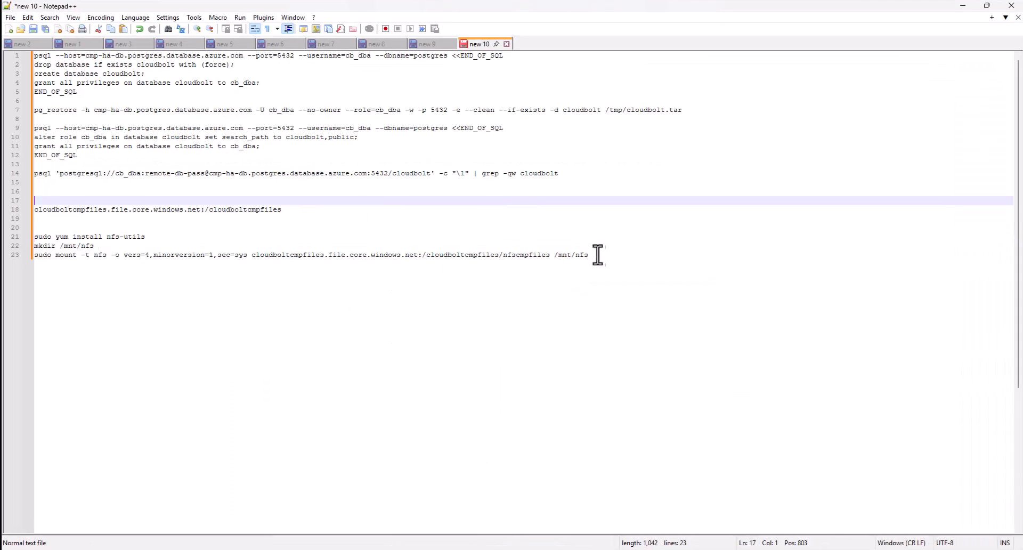
- Paste the NFS setup commands from notes lines 21–23 into the cmp-02 terminal
{"action": "left_click", "coordinate": [596, 255]}
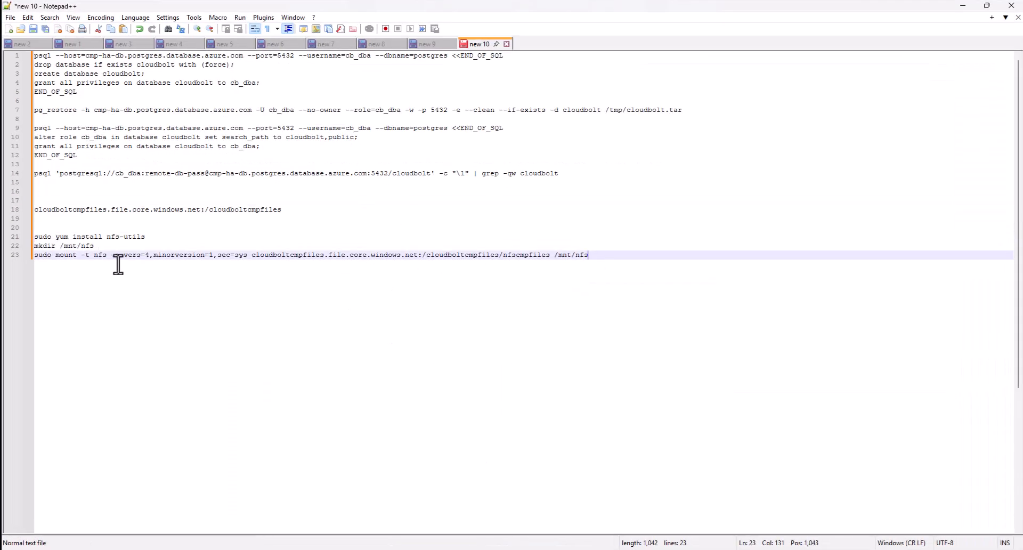
{"action": "left_click", "coordinate": [16, 237], "text": "shift"}
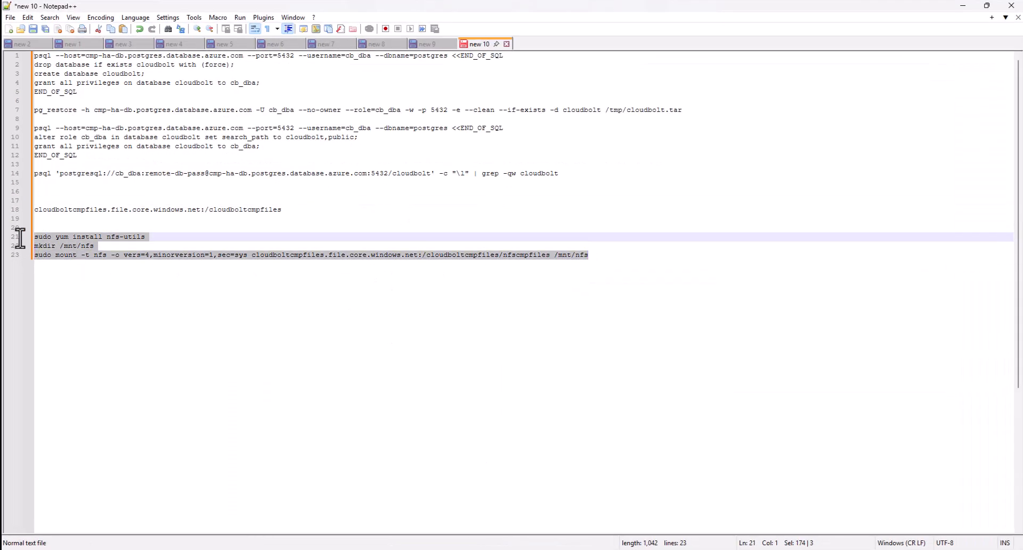
{"action": "left_click", "coordinate": [964, 7]}
{"action": "right_click", "coordinate": [859, 513]}
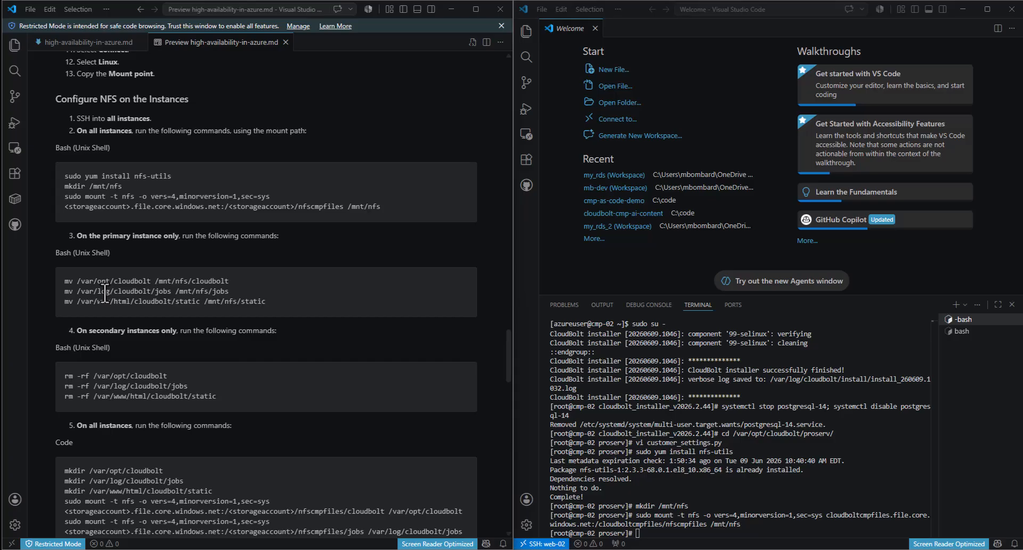
- Copy the three secondary-instance rm commands from the guide to the terminal
{"action": "scroll", "coordinate": [112, 184], "scroll_direction": "down", "scroll_amount": 2}
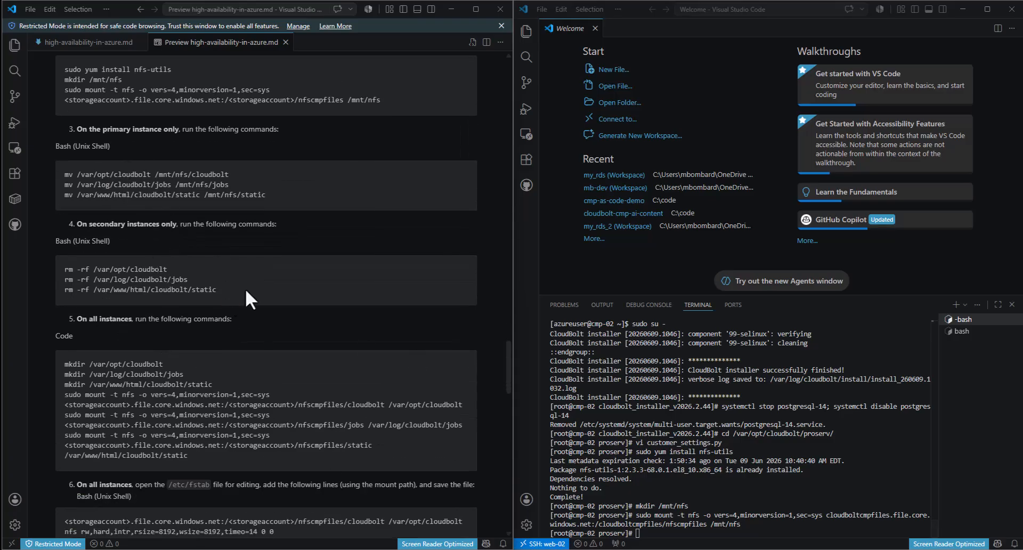
{"action": "left_click_drag", "start_coordinate": [214, 290], "coordinate": [57, 274]}
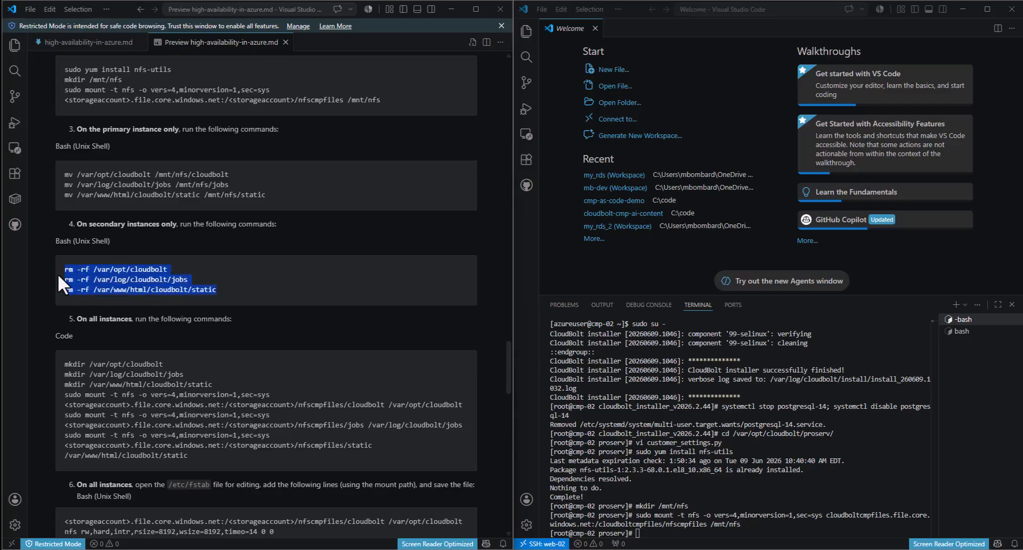
{"action": "left_click", "coordinate": [779, 527]}
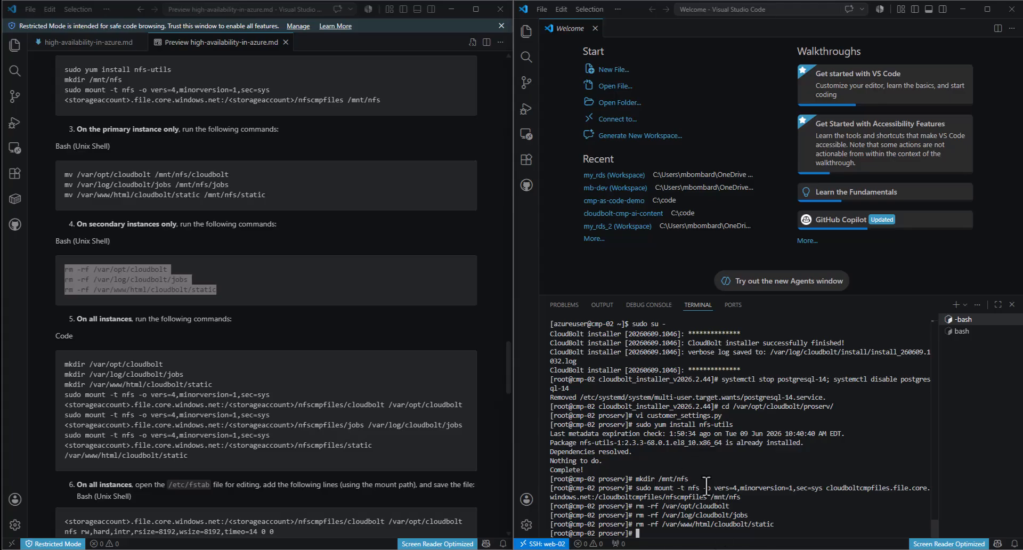
- Run the guide's all-instances mkdir and mount block on cmp-02
{"action": "left_click", "coordinate": [147, 456]}
{"action": "left_click_drag", "start_coordinate": [194, 458], "coordinate": [46, 371]}
{"action": "key", "text": "ctrl+c"}
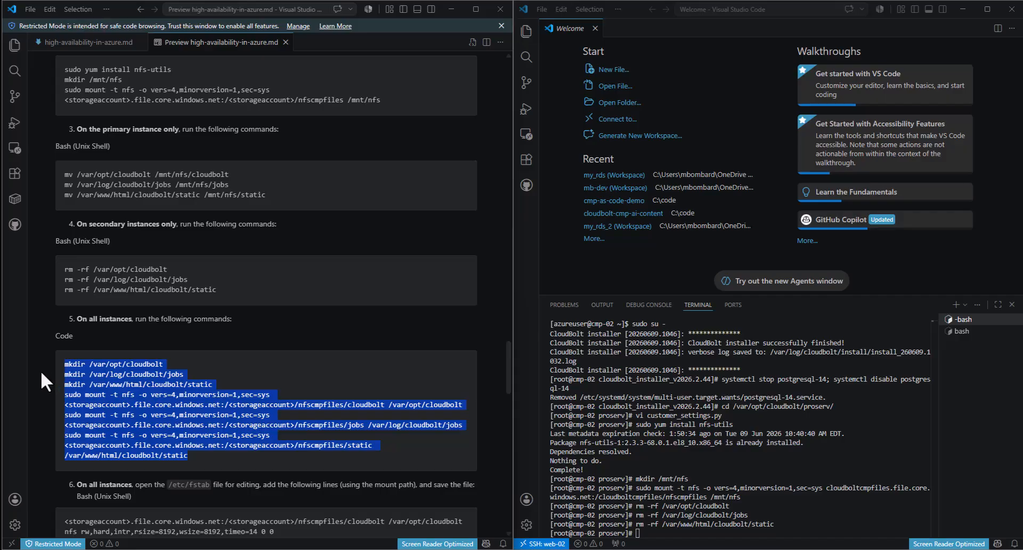
{"action": "left_click", "coordinate": [705, 530]}
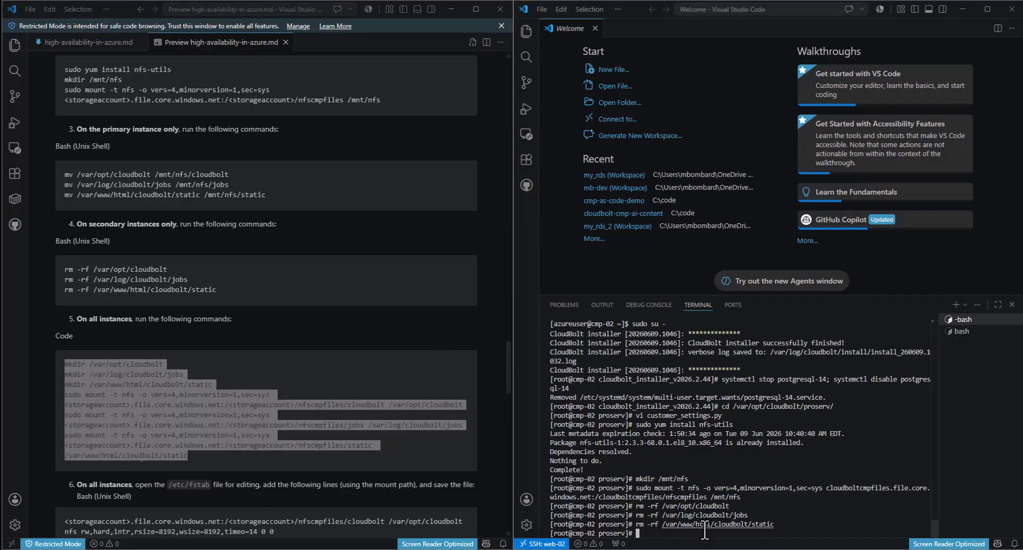
{"action": "key", "text": "ctrl+v"}
{"action": "key", "text": "Return"}
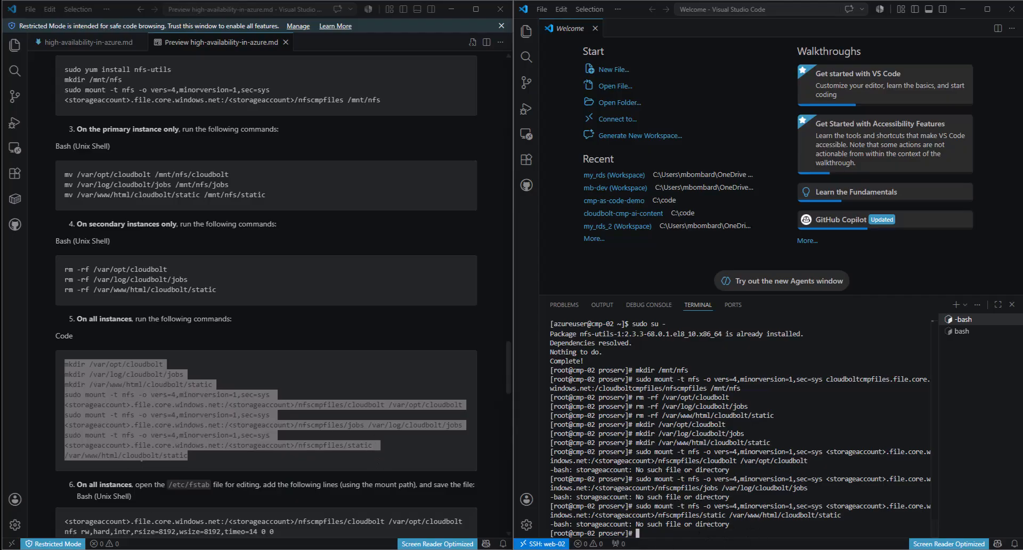
{"action": "key", "text": "alt+Tab"}
- Paste the mkdir and mount block into the notes and put cloudboltcmpfiles on lines 29–30
{"action": "left_click", "coordinate": [486, 318]}
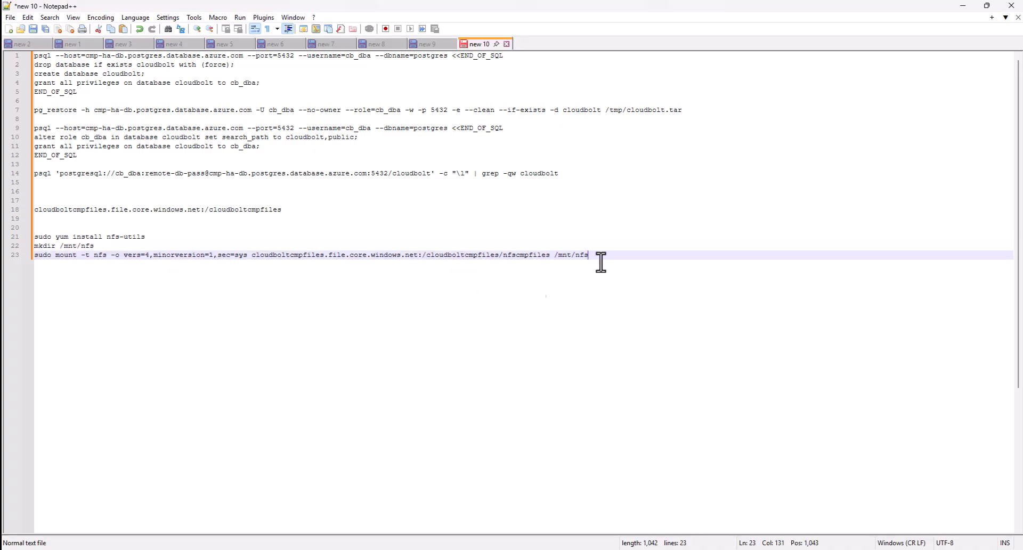
{"action": "key", "text": "Return"}
{"action": "key", "text": "Return"}
{"action": "key", "text": "ctrl+v"}
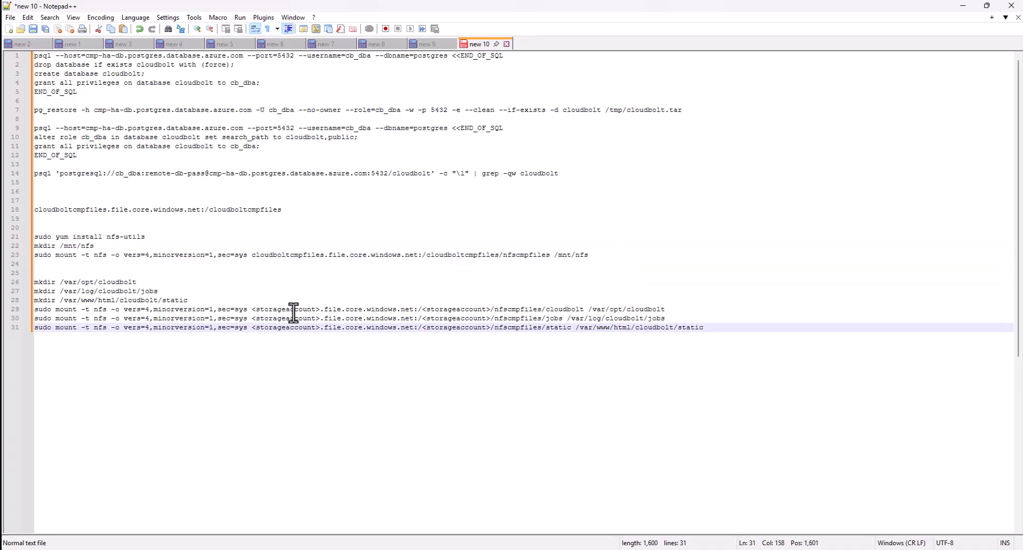
{"action": "double_click", "coordinate": [450, 256]}
{"action": "key", "text": "ctrl+c"}
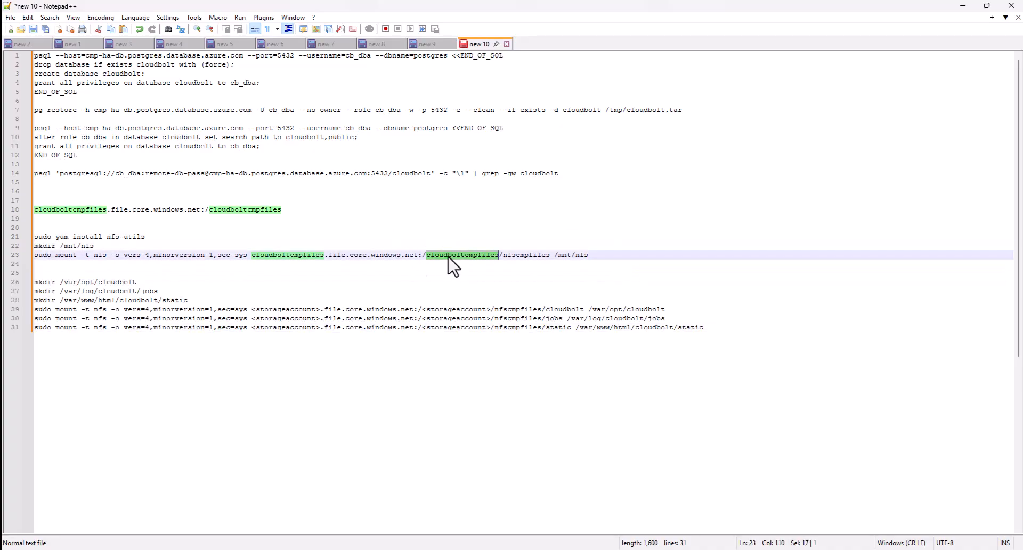
{"action": "left_click_drag", "start_coordinate": [320, 310], "coordinate": [253, 309]}
{"action": "key", "text": "ctrl+v"}
{"action": "left_click_drag", "start_coordinate": [321, 319], "coordinate": [253, 319]}
{"action": "key", "text": "ctrl+v"}
- Replace the remaining <storageaccount> placeholders on lines 29–31 with cloudboltcmpfiles
{"action": "left_click_drag", "start_coordinate": [321, 328], "coordinate": [252, 328]}
{"action": "key", "text": "ctrl+v"}
{"action": "left_click_drag", "start_coordinate": [499, 328], "coordinate": [424, 318]}
{"action": "key", "text": "ctrl+v"}
{"action": "key", "text": "ctrl+v"}
{"action": "left_click", "coordinate": [497, 309]}
{"action": "left_click_drag", "start_coordinate": [497, 309], "coordinate": [425, 310]}
{"action": "key", "text": "ctrl+v"}
- Copy the finished lines 26–31 and run them in the cmp-02 terminal
{"action": "left_click", "coordinate": [707, 329]}
{"action": "left_click_drag", "start_coordinate": [707, 329], "coordinate": [24, 287]}
{"action": "key", "text": "ctrl+c"}
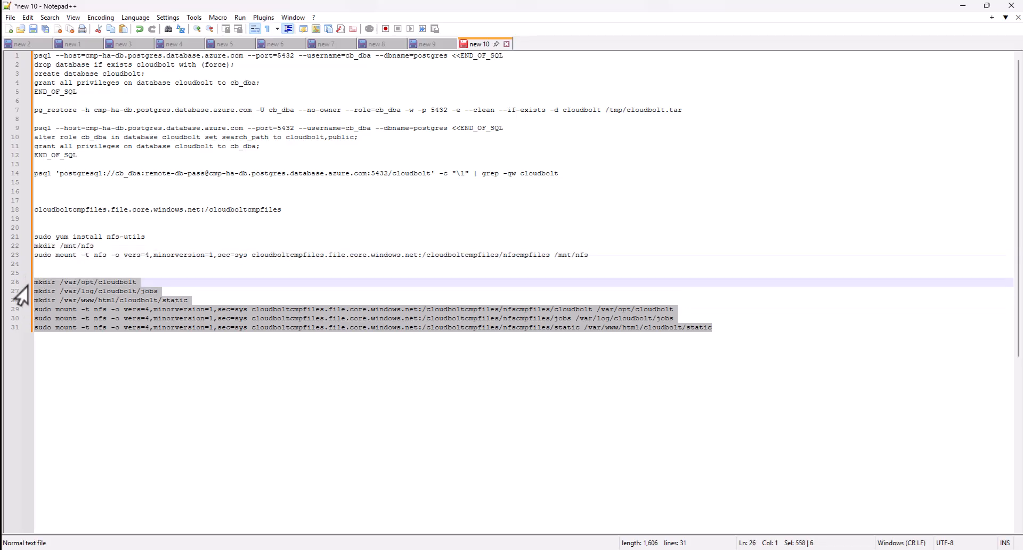
{"action": "left_click", "coordinate": [963, 6]}
{"action": "key", "text": "ctrl+v"}
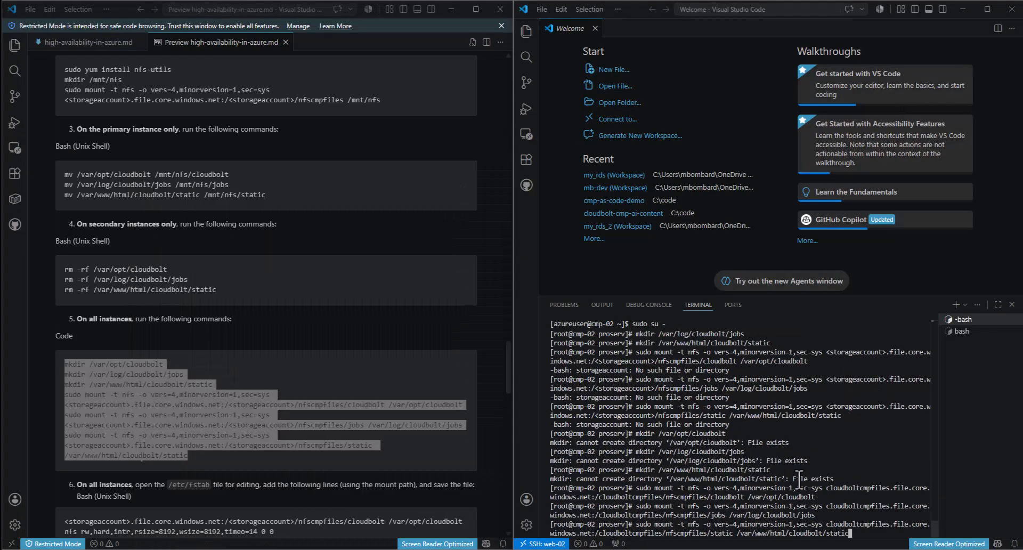
- Finish the cmp-02 mounts, then run the same mkdir and mount commands on cmp-01
{"action": "key", "text": "Return"}
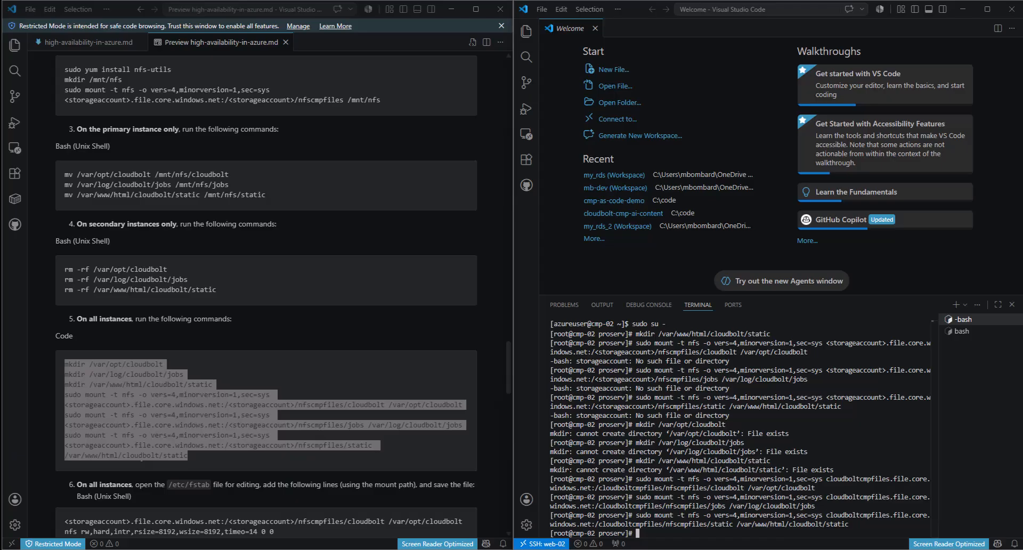
{"action": "mouse_move", "coordinate": [460, 549]}
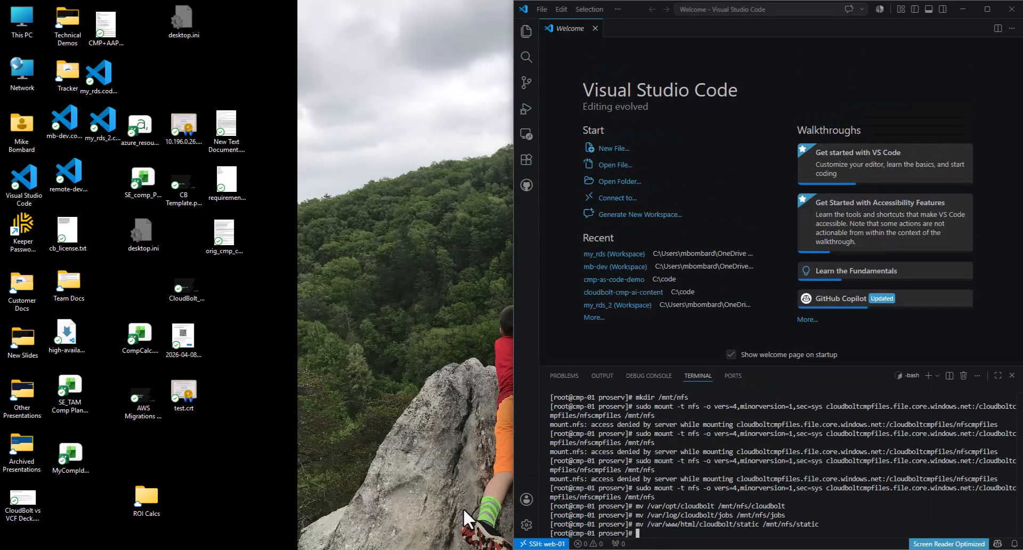
{"action": "left_click", "coordinate": [462, 507]}
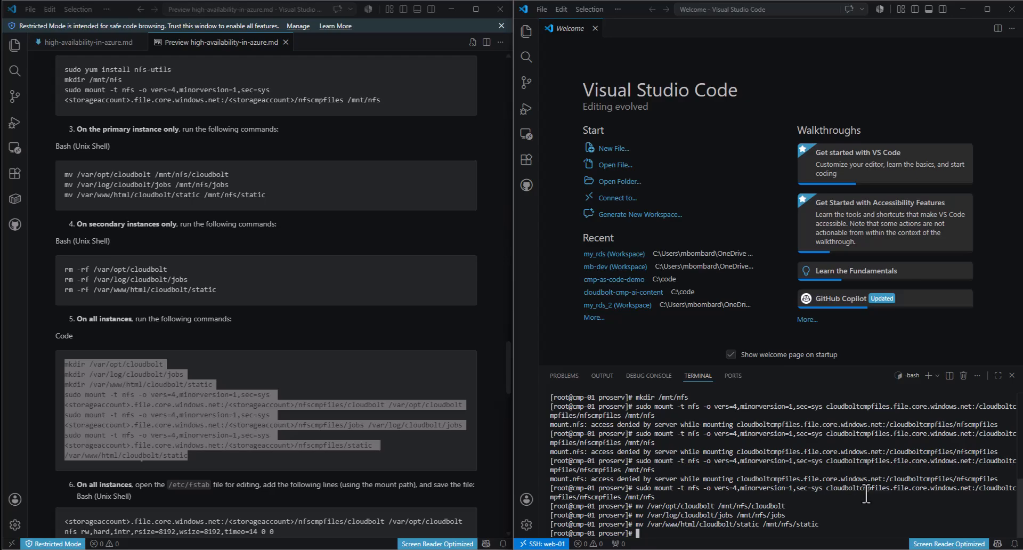
{"action": "left_click", "coordinate": [763, 10]}
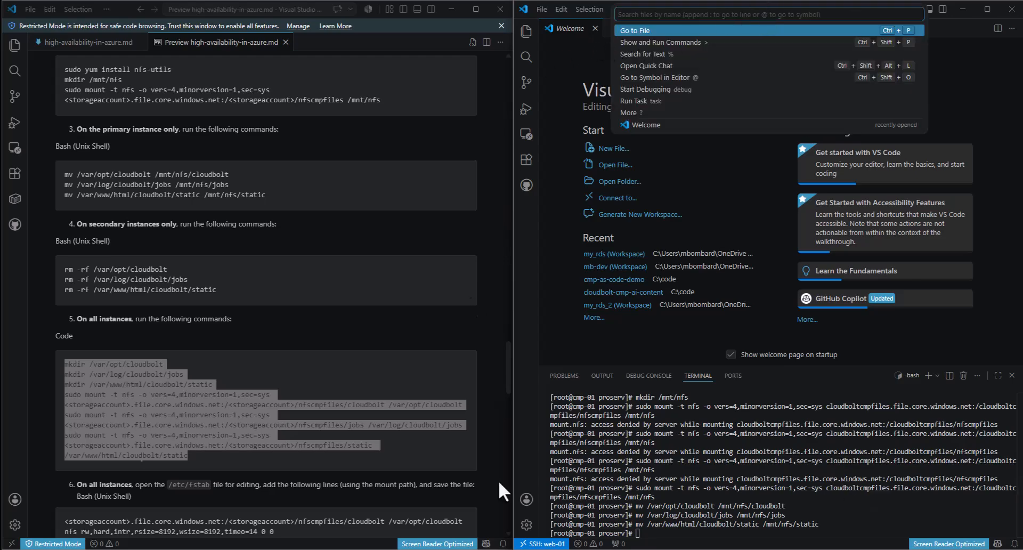
{"action": "left_click", "coordinate": [460, 549]}
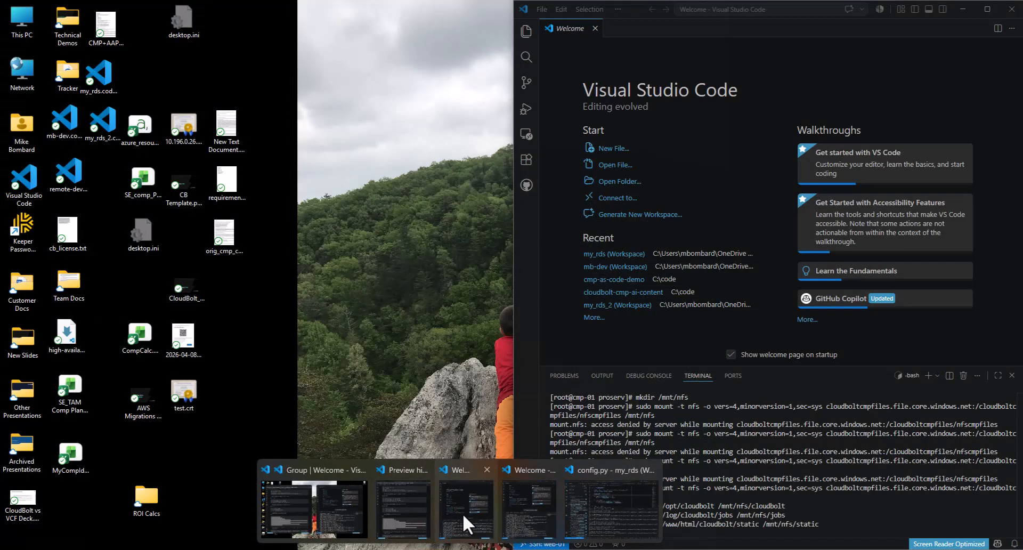
{"action": "left_click", "coordinate": [462, 513]}
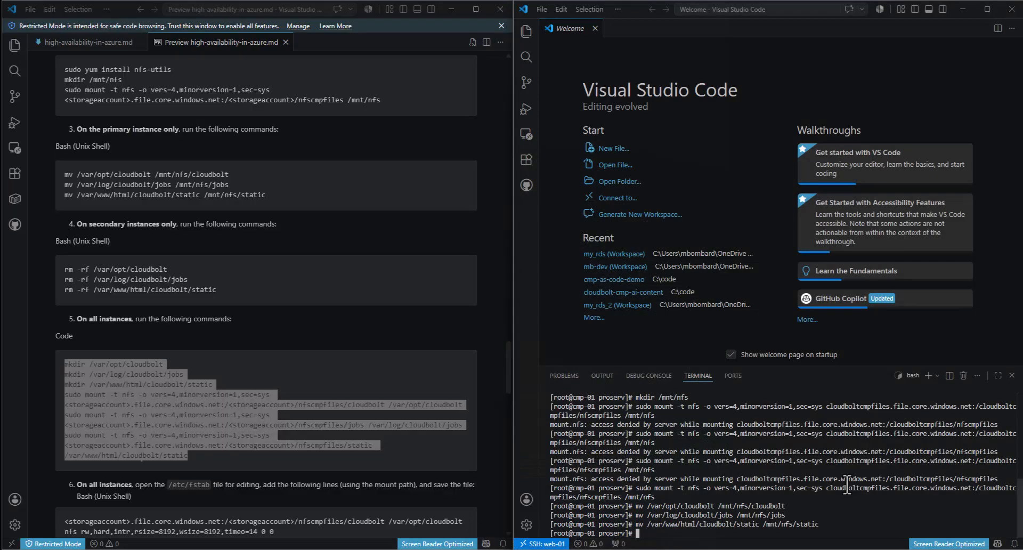
{"action": "key", "text": "ctrl+v"}
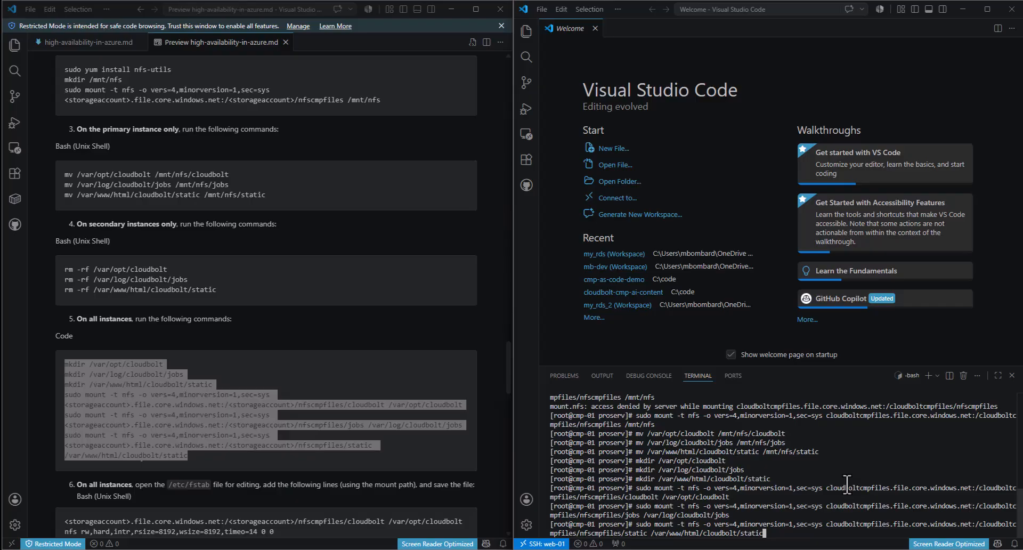
{"action": "key", "text": "Return"}
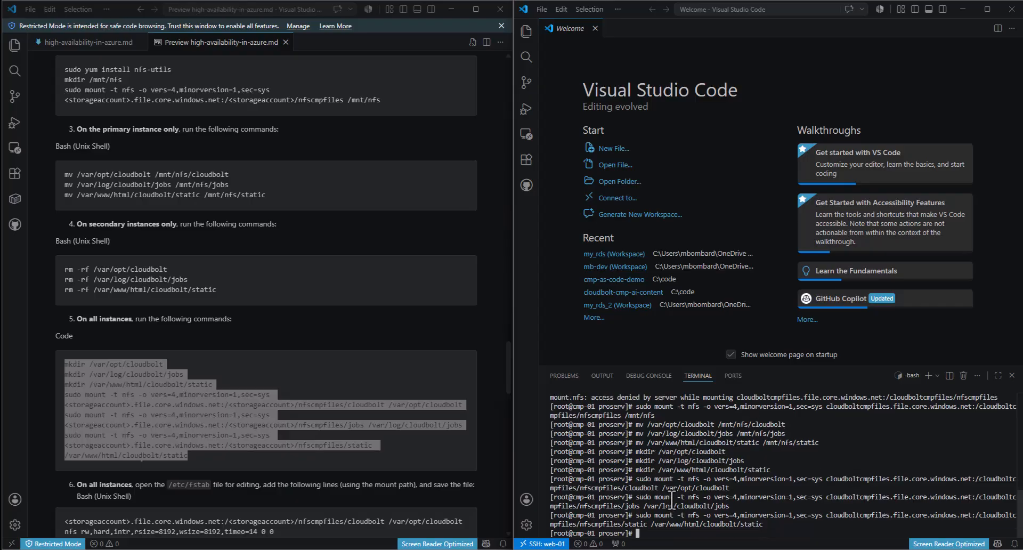
- Copy the guide's three fstab lines
{"action": "left_click", "coordinate": [376, 333]}
{"action": "scroll", "coordinate": [375, 331], "scroll_direction": "down", "scroll_amount": 4}
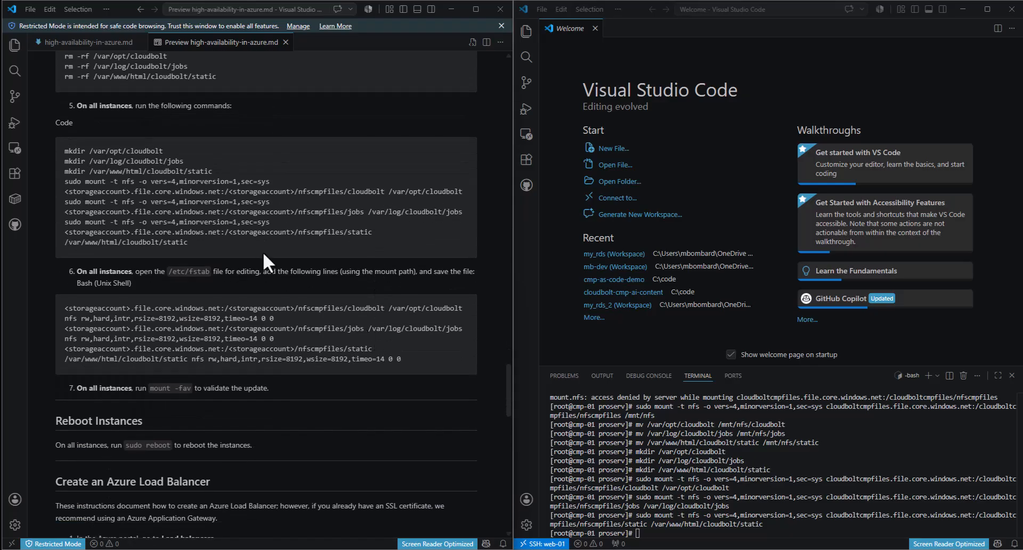
{"action": "left_click_drag", "start_coordinate": [396, 361], "coordinate": [59, 320]}
{"action": "key", "text": "ctrl+c"}
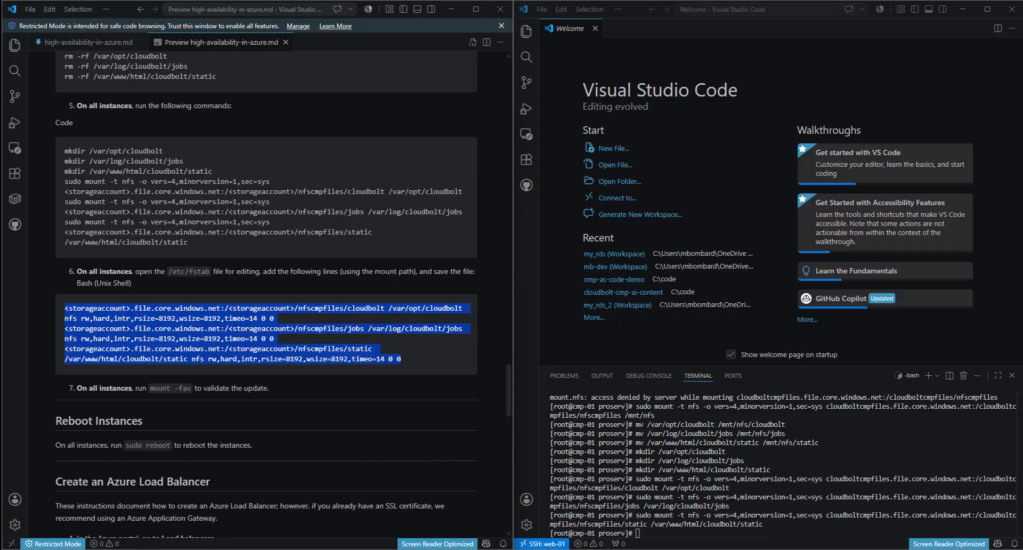
- Paste the three fstab lines at line 33 and fill line 33's first placeholder with cloudboltcmpfiles
{"action": "left_click", "coordinate": [474, 549]}
{"action": "left_click", "coordinate": [459, 420]}
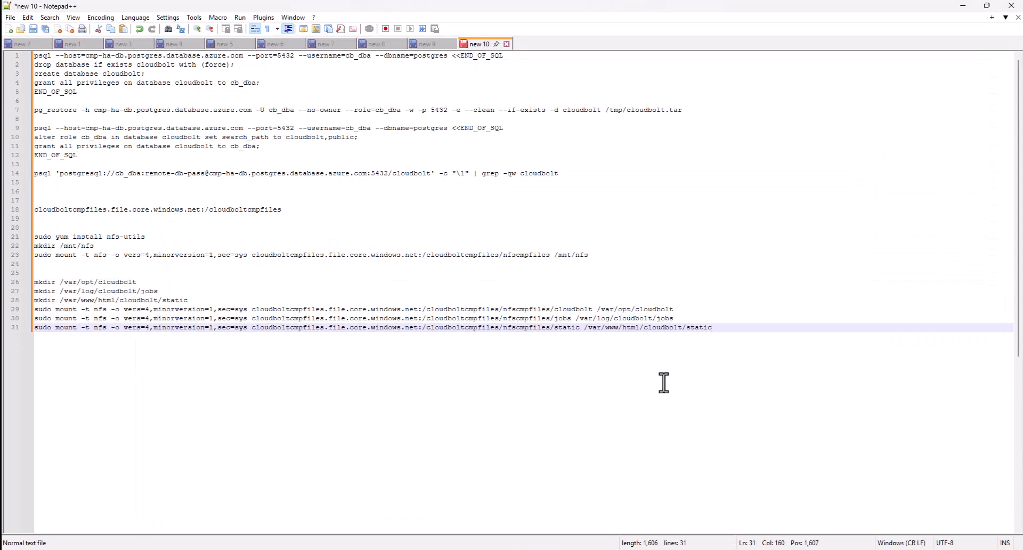
{"action": "key", "text": "Return"}
{"action": "key", "text": "Return"}
{"action": "key", "text": "ctrl+v"}
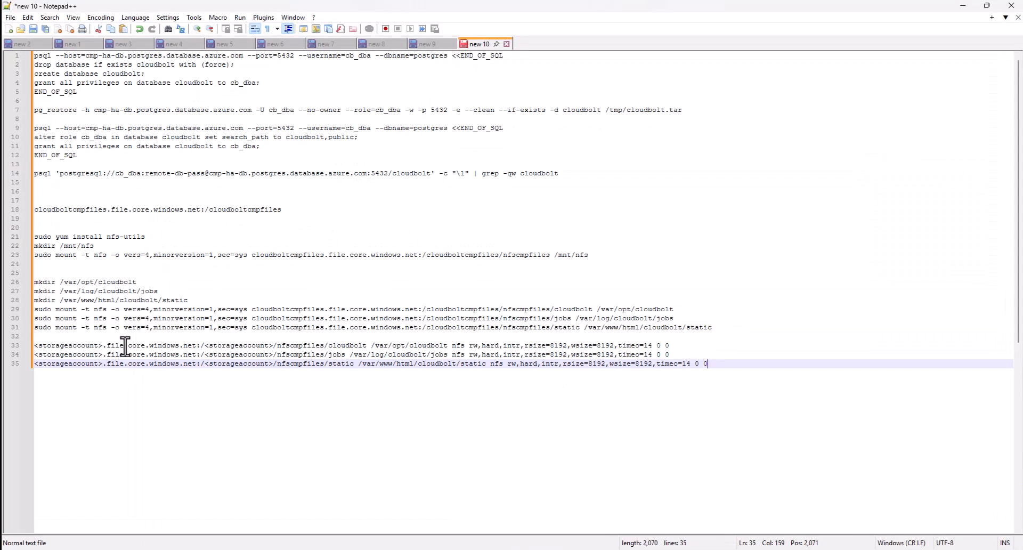
{"action": "double_click", "coordinate": [486, 311]}
{"action": "key", "text": "ctrl+c"}
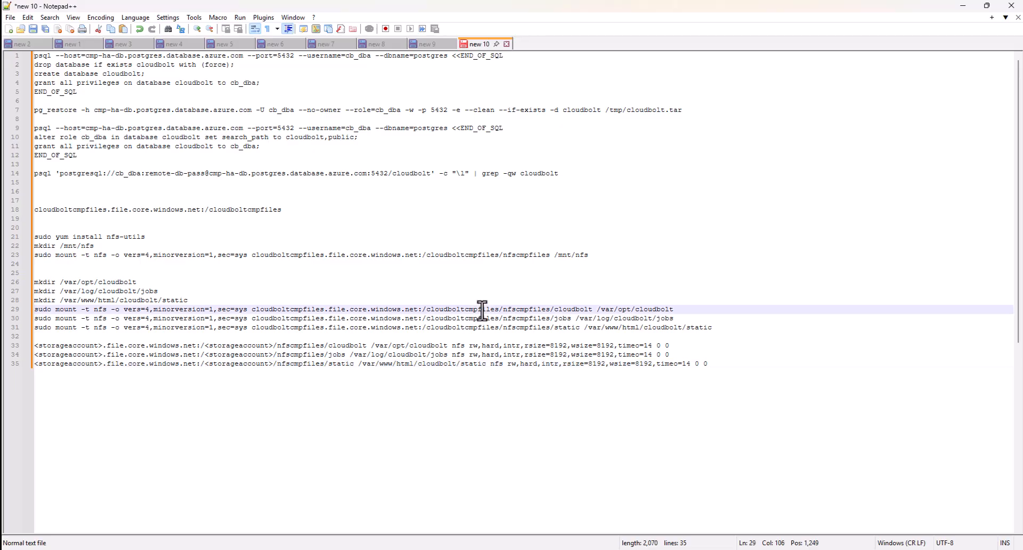
{"action": "left_click", "coordinate": [98, 346]}
{"action": "left_click_drag", "start_coordinate": [98, 346], "coordinate": [34, 346]}
{"action": "key", "text": "ctrl+v"}
- Replace the <storageaccount> placeholders on lines 34 and 35 with cloudboltcmpfiles
{"action": "left_click_drag", "start_coordinate": [102, 355], "coordinate": [34, 354]}
{"action": "key", "text": "ctrl+v"}
{"action": "left_click_drag", "start_coordinate": [103, 363], "coordinate": [34, 364]}
{"action": "key", "text": "ctrl+v"}
{"action": "left_click_drag", "start_coordinate": [281, 363], "coordinate": [201, 364]}
{"action": "left_click", "coordinate": [256, 365]}
{"action": "left_click_drag", "start_coordinate": [277, 365], "coordinate": [210, 364]}
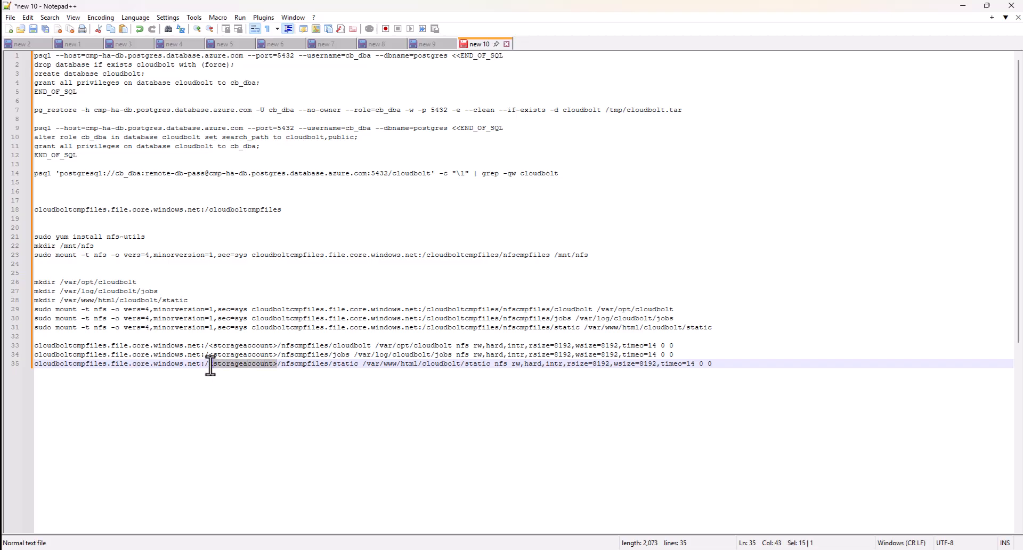
{"action": "key", "text": "ctrl+v"}
- Fill the last placeholders on lines 34 and 33, then copy fstab lines 33–35
{"action": "left_click_drag", "start_coordinate": [277, 354], "coordinate": [212, 356]}
{"action": "key", "text": "ctrl+v"}
{"action": "left_click_drag", "start_coordinate": [277, 345], "coordinate": [210, 351]}
{"action": "key", "text": "ctrl+v"}
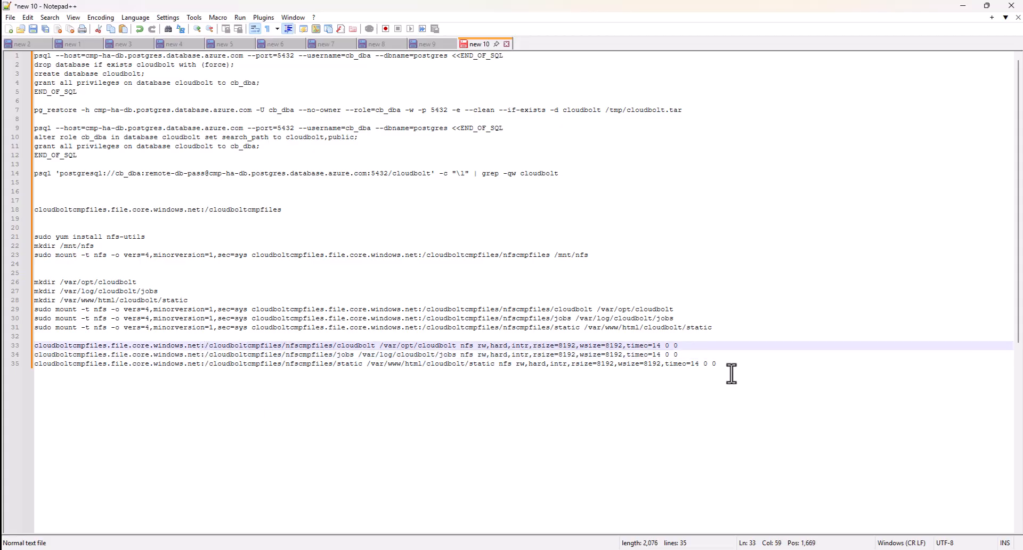
{"action": "left_click_drag", "start_coordinate": [718, 365], "coordinate": [28, 347]}
{"action": "key", "text": "ctrl+c"}
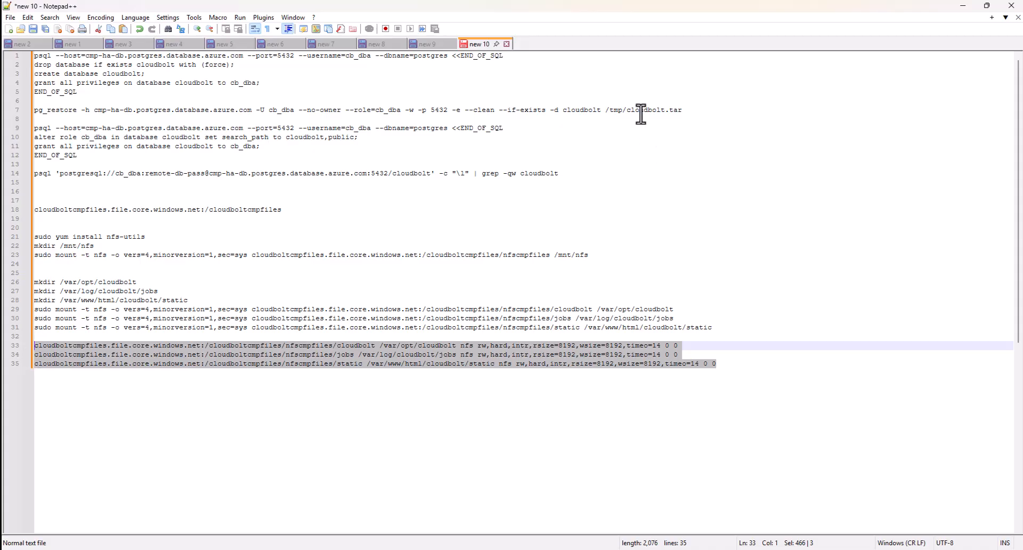
{"action": "left_click", "coordinate": [963, 6]}
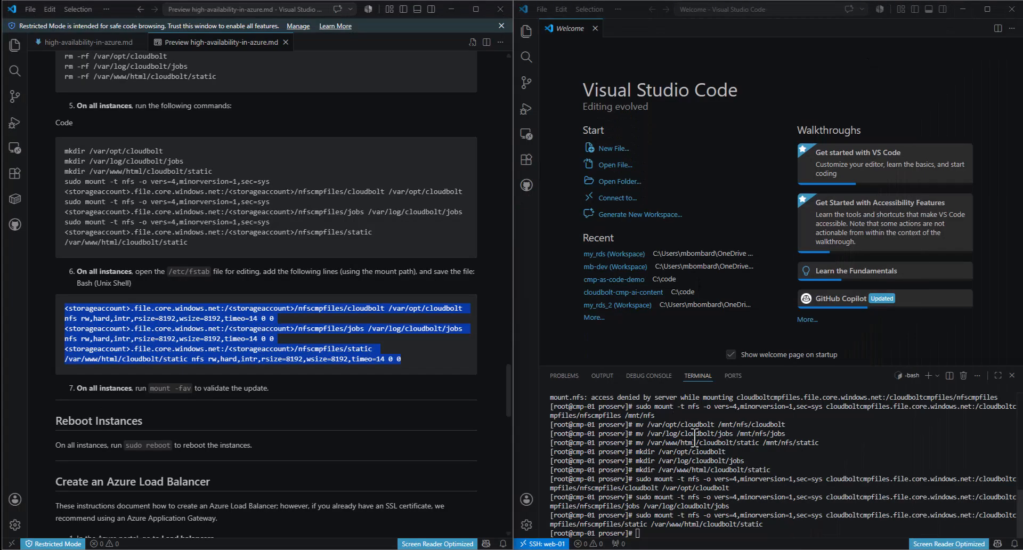
- Paste the prepared NFS fstab lines straight into the cmp-01 shell and run the last one
{"action": "left_click", "coordinate": [883, 447]}
{"action": "key", "text": "ctrl+v"}
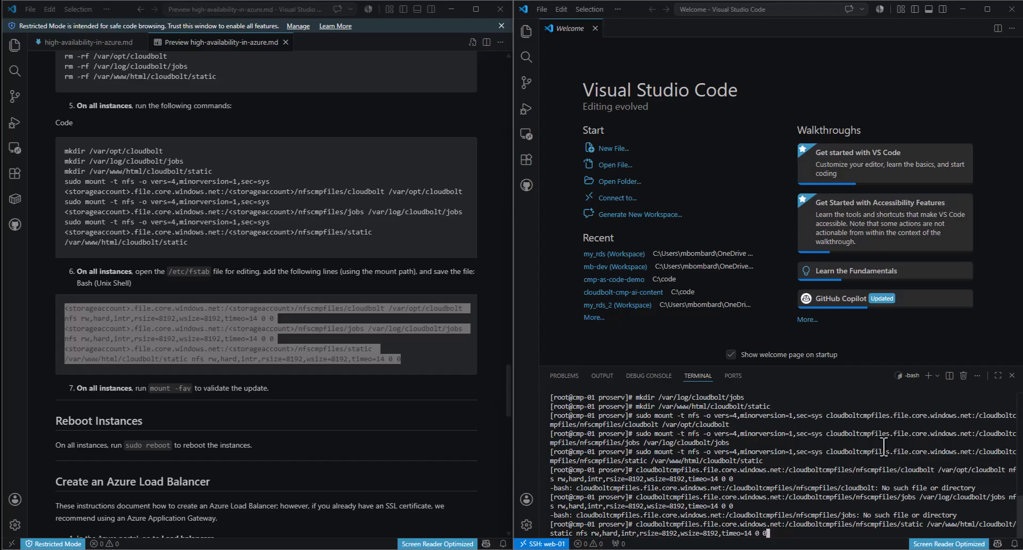
{"action": "key", "text": "Return"}
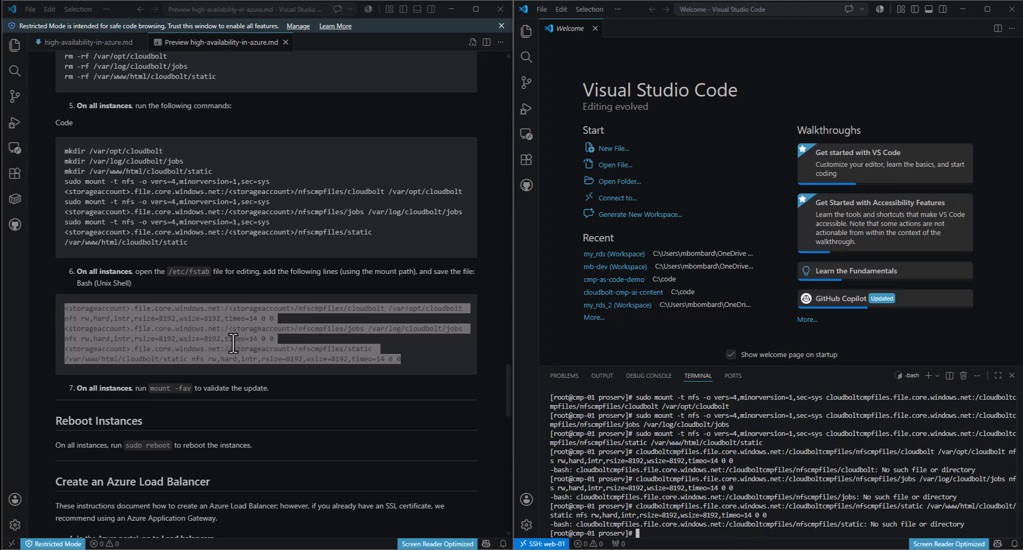
{"action": "left_click", "coordinate": [217, 337]}
{"action": "scroll", "coordinate": [319, 334], "scroll_direction": "down", "scroll_amount": 1}
{"action": "scroll", "coordinate": [319, 333], "scroll_direction": "up", "scroll_amount": 1}
- Append the three NFS entries to the end of cmp-01's /etc/fstab in vi and save
{"action": "left_click", "coordinate": [661, 536]}
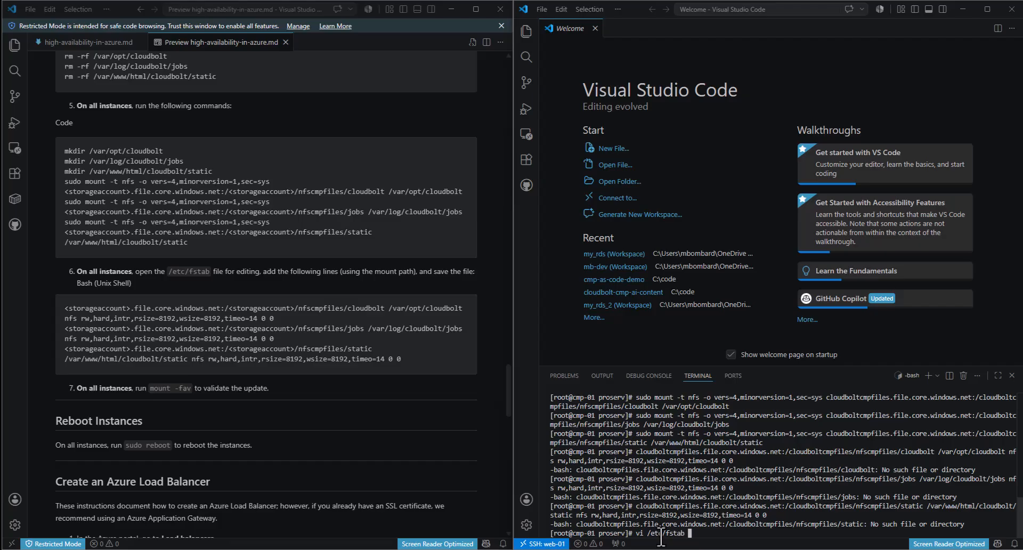
{"action": "type", "text": "vi /etc/fstab"}
{"action": "key", "text": "Return"}
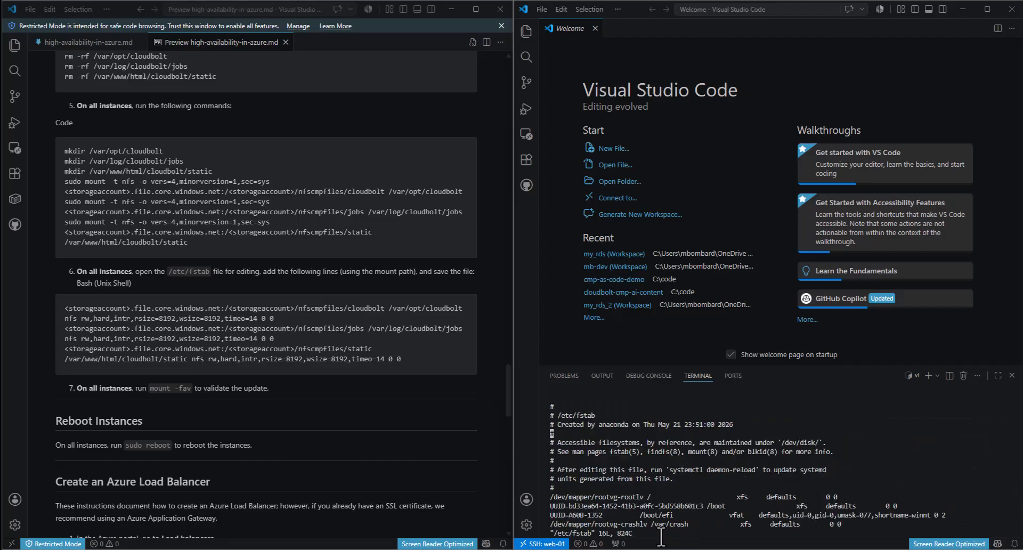
{"action": "key", "text": "shift+g"}
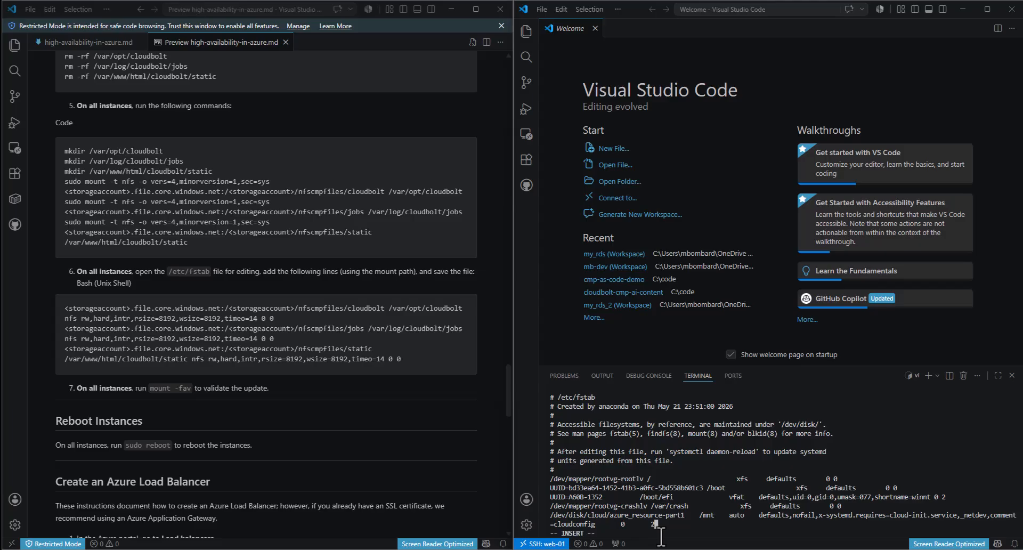
{"action": "key", "text": "Return"}
{"action": "key", "text": "Return"}
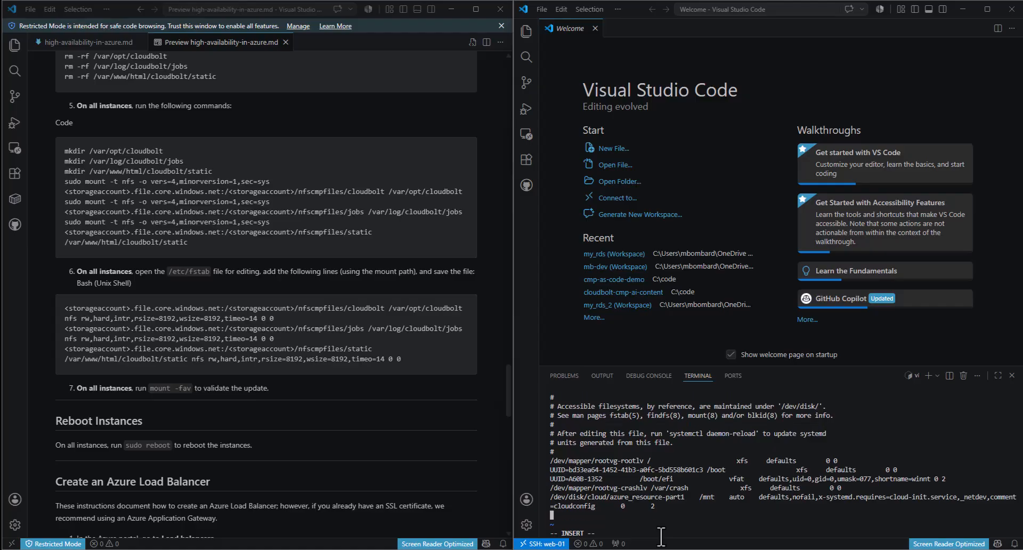
{"action": "key", "text": "ctrl+v"}
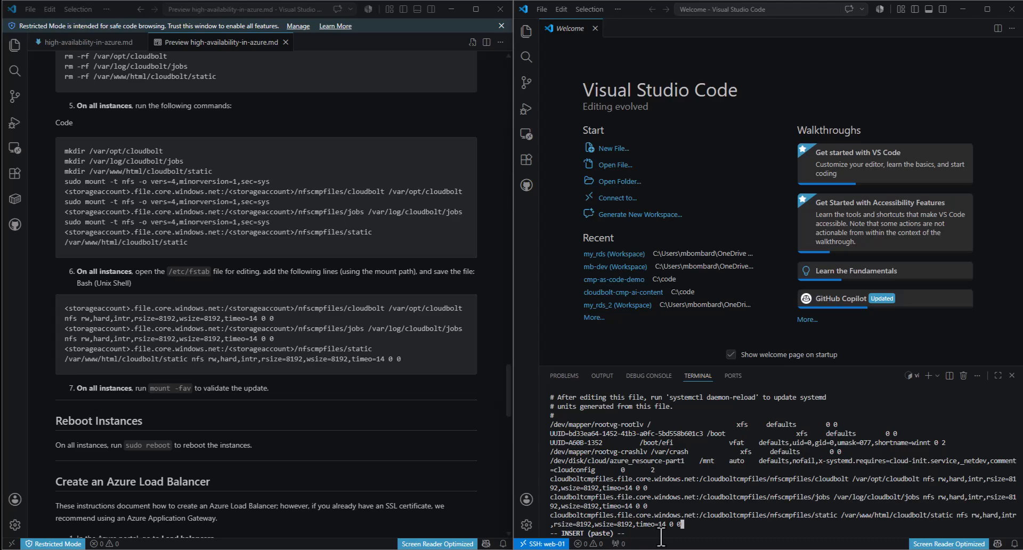
{"action": "key", "text": "Escape"}
{"action": "type", "text": "wq"}
{"action": "key", "text": "Return"}
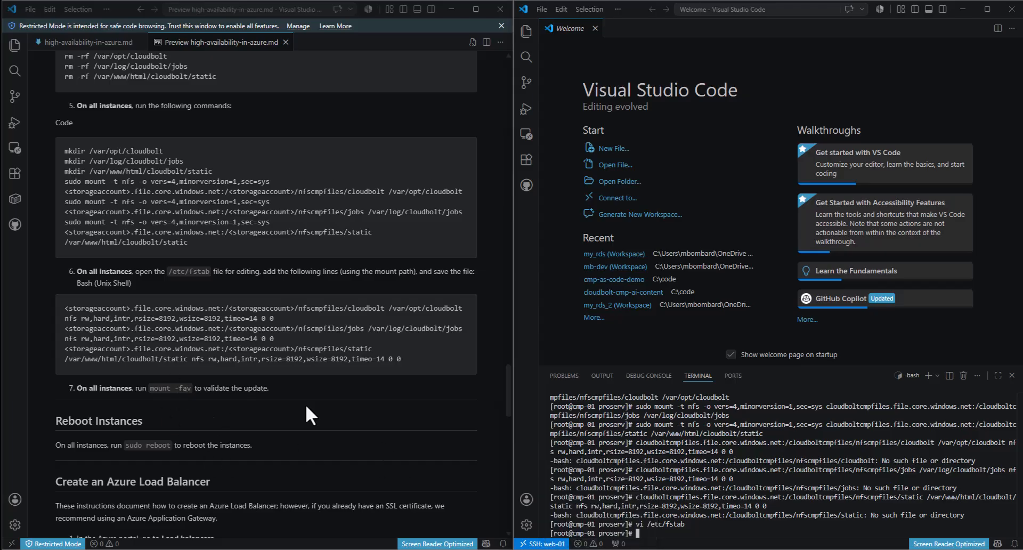
- Run mount -fav on cmp-01 to confirm all three cloudbolt shares are mounted
{"action": "mouse_move", "coordinate": [189, 388]}
{"action": "left_mouse_down"}
{"action": "mouse_move", "coordinate": [151, 388]}
{"action": "mouse_move", "coordinate": [192, 388]}
{"action": "left_mouse_up"}
{"action": "key", "text": "ctrl+c"}
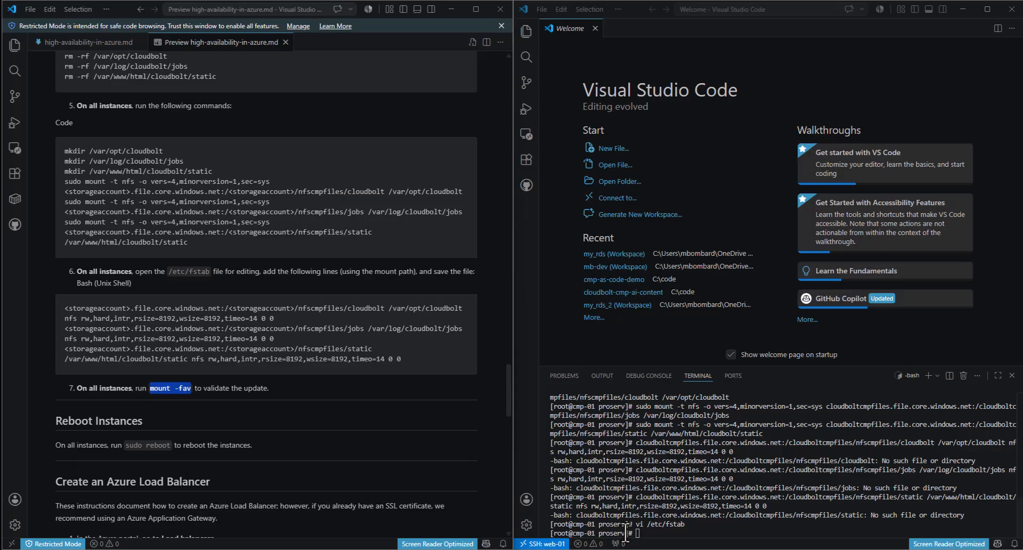
{"action": "left_click", "coordinate": [661, 533]}
{"action": "key", "text": "ctrl+v"}
{"action": "key", "text": "Return"}
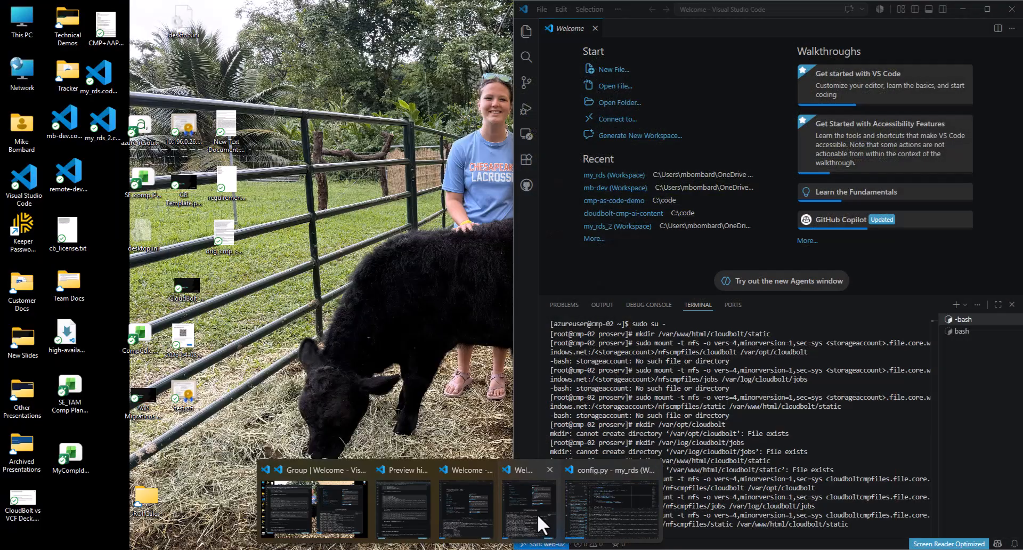
- Open /etc/fstab on cmp-02 and start a new line after the last entry
{"action": "left_click", "coordinate": [537, 514]}
{"action": "key", "text": "ctrl+v"}
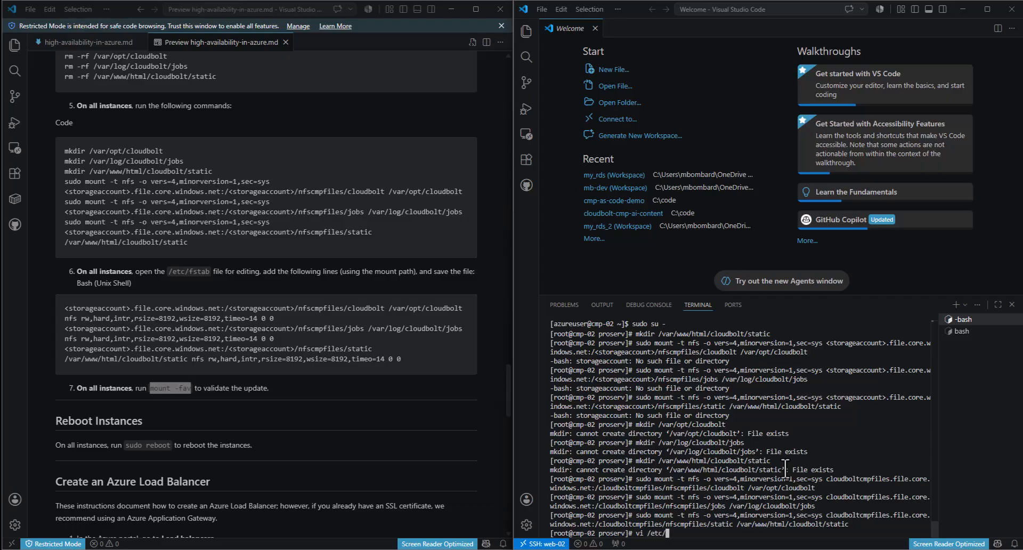
{"action": "key", "text": "Return"}
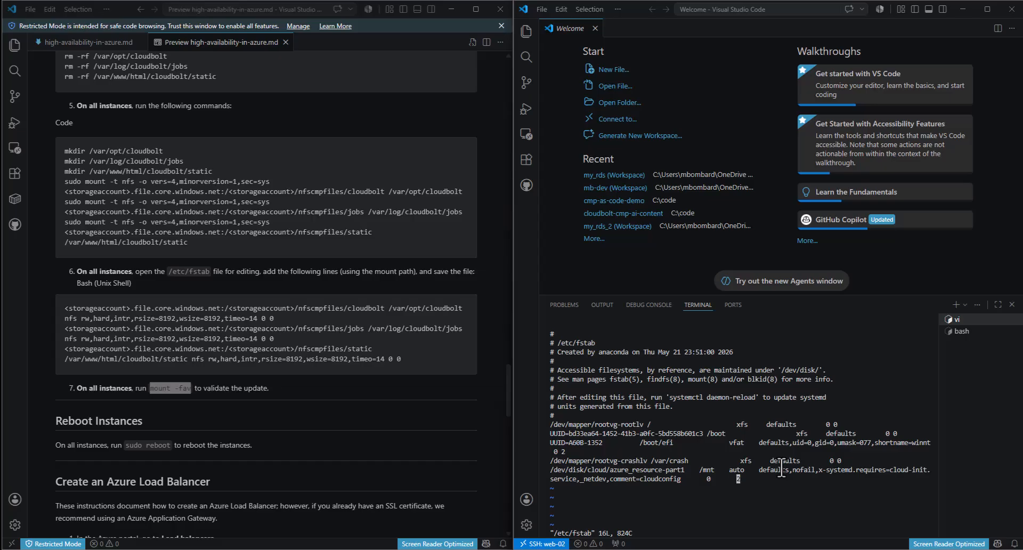
{"action": "key", "text": "A"}
{"action": "key", "text": "Return"}
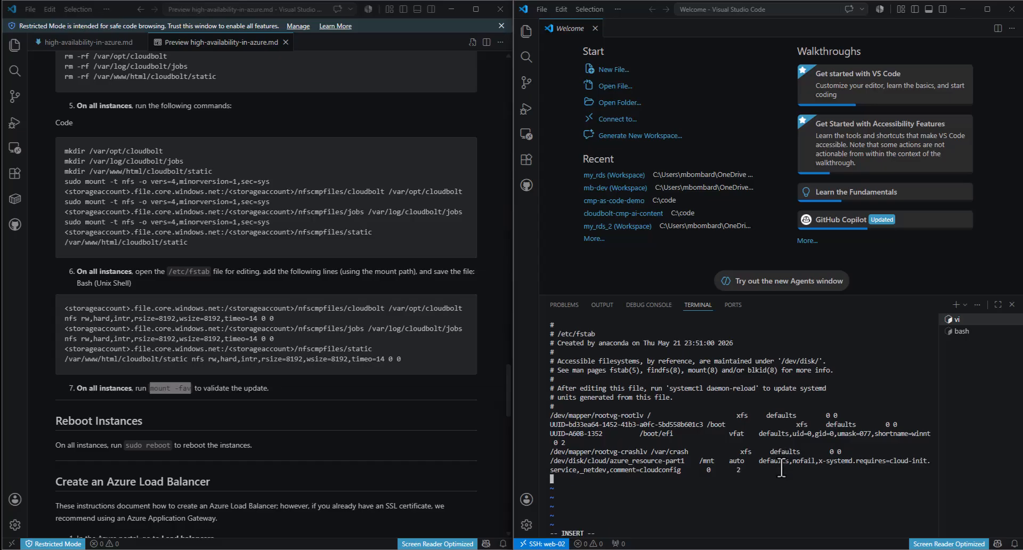
- Paste the three cloudboltcmpfiles NFS lines copied from Notepad++ into fstab and save it
{"action": "left_click", "coordinate": [469, 549]}
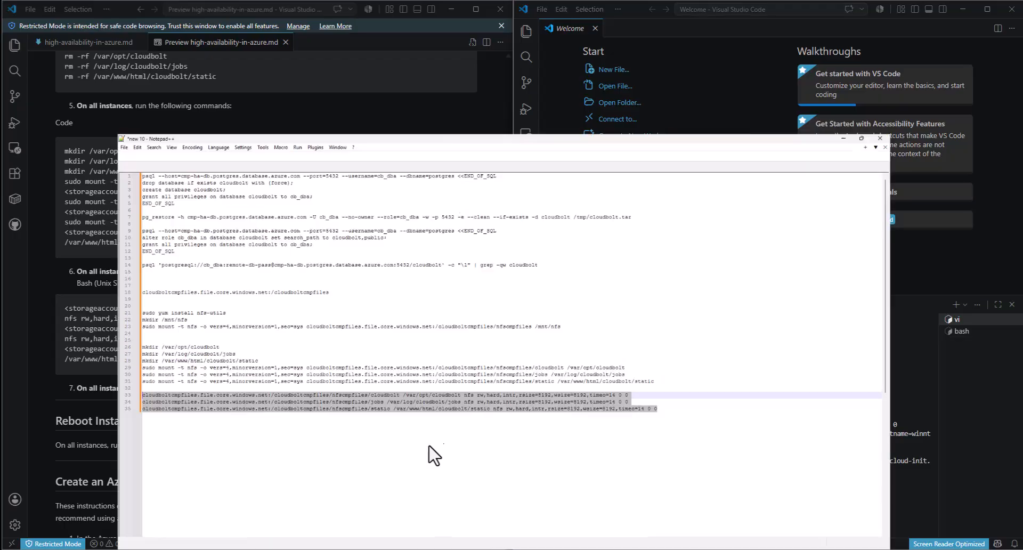
{"action": "right_click", "coordinate": [494, 342]}
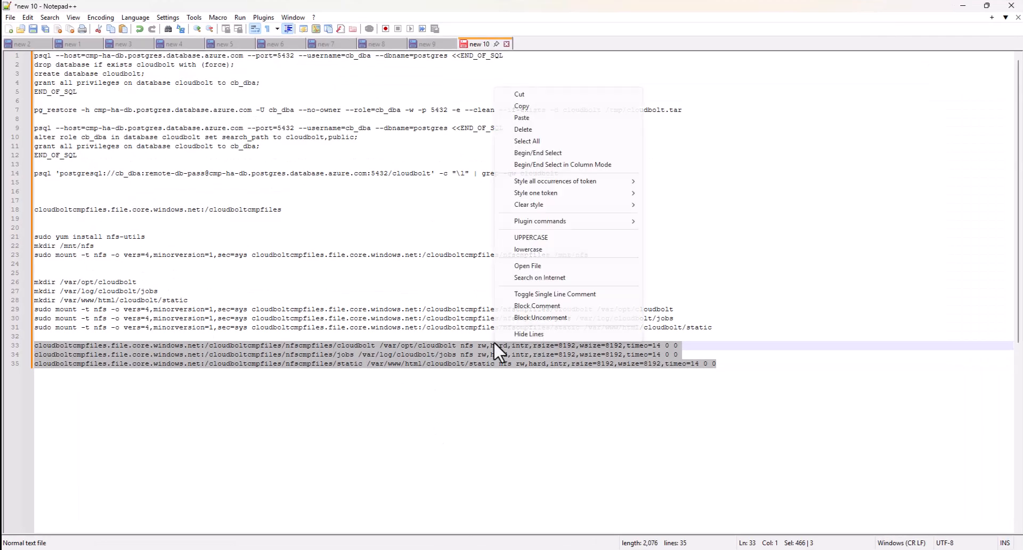
{"action": "left_click", "coordinate": [562, 106]}
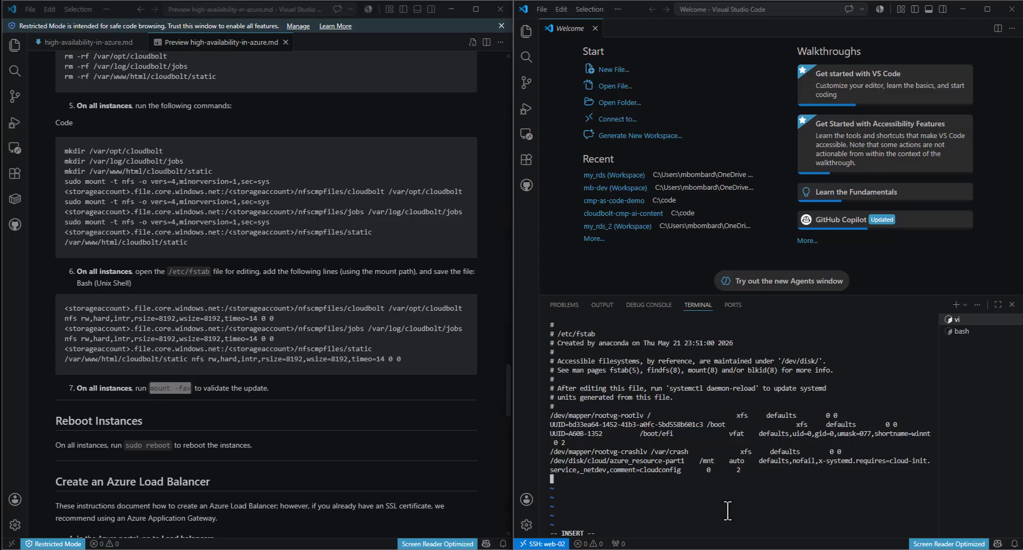
{"action": "type", "text": "cloudboltcmpfiles.file.core.windows.net:/cloudboltcmpfiles/nfscmpfiles/cloudbolt /var/opt/cloudbolt nfs rw,hard,intr,rsize=8192,wsize=8192,timeo=14 0 0 cloudboltcmpfiles.file.core.windows.net:/cloudboltcmpfiles/nfscmpfiles/jobs /var/log/cloudbolt/jobs nfs rw,hard,intr,rsize=8192,wsize=8192,timeo=14 0 0 cloudboltcmpfiles.file.core.windows.net:/cloudboltcmpfiles/nfscmpfiles/static /var/www/html/cloudbolt/static nfs rw,hard,intr,rsize=8192,wsize=8192,timeo=14 0 0"}
{"action": "key", "text": "Escape"}
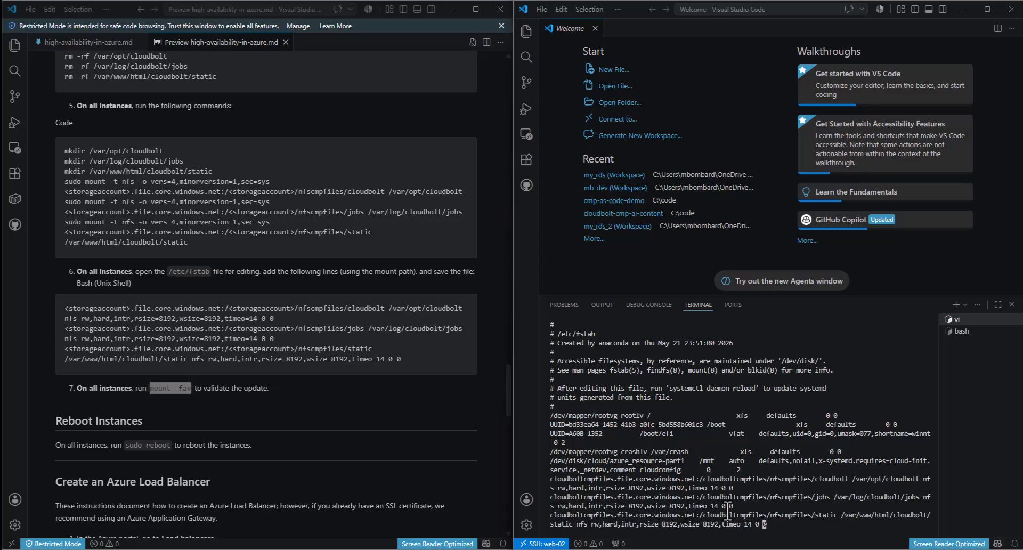
{"action": "type", "text": ":wq"}
{"action": "key", "text": "Return"}
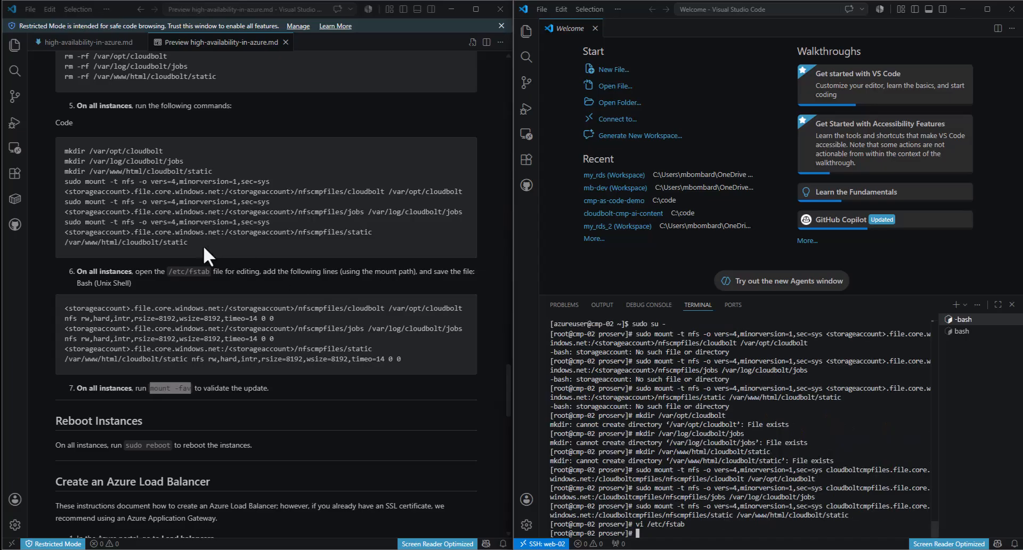
- Run mount -fav on cmp-02 to confirm every share reports already mounted
{"action": "left_click_drag", "start_coordinate": [192, 388], "coordinate": [149, 391]}
{"action": "key", "text": "ctrl+c"}
{"action": "left_click", "coordinate": [791, 527]}
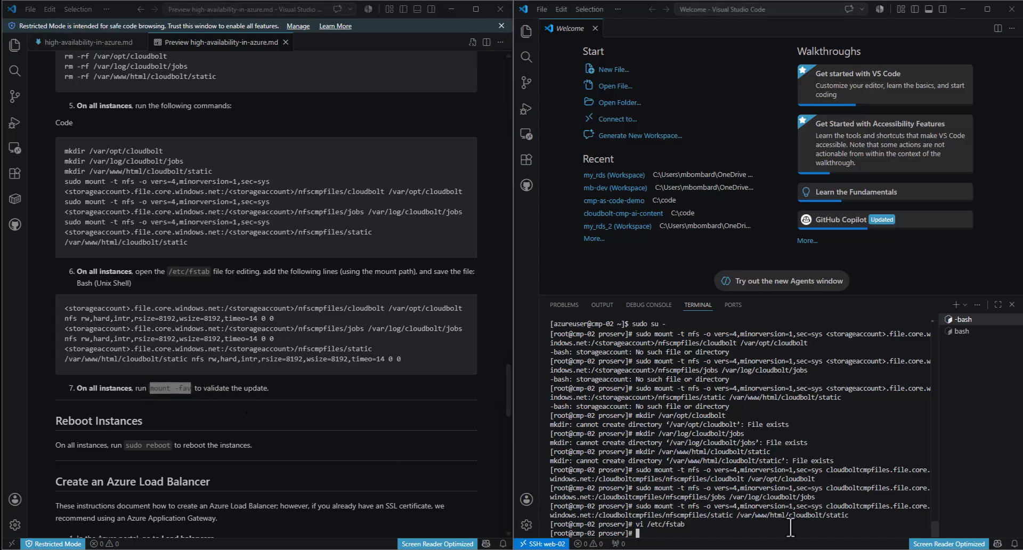
{"action": "key", "text": "ctrl+v"}
{"action": "key", "text": "Return"}
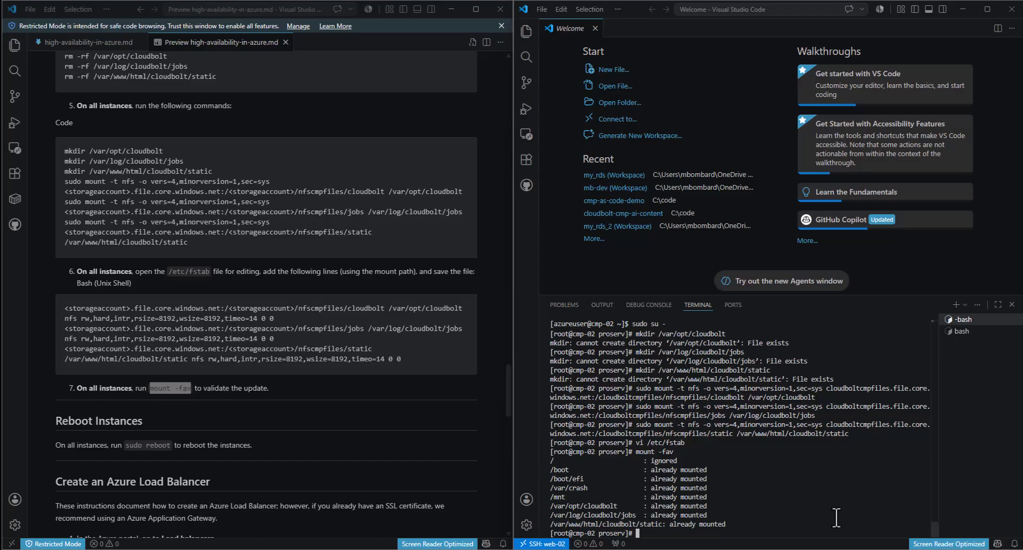
- Change into /var/opt/cloudbolt/proserv and list its contents (customer_settings.py, xui, static)
{"action": "type", "text": "ls"}
{"action": "key", "text": "Return"}
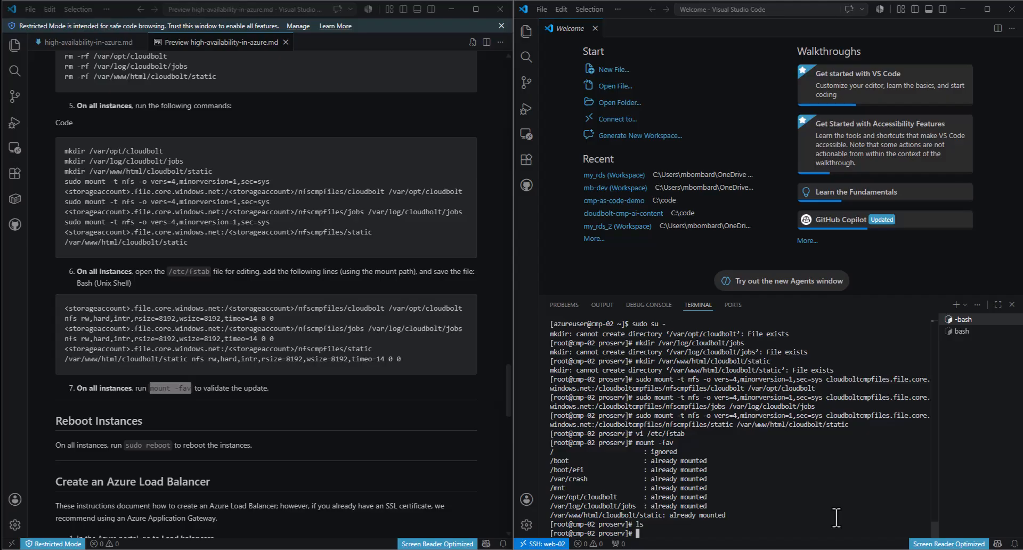
{"action": "type", "text": "cd /var/opt/cloudbolt/p"}
{"action": "key", "text": "Tab"}
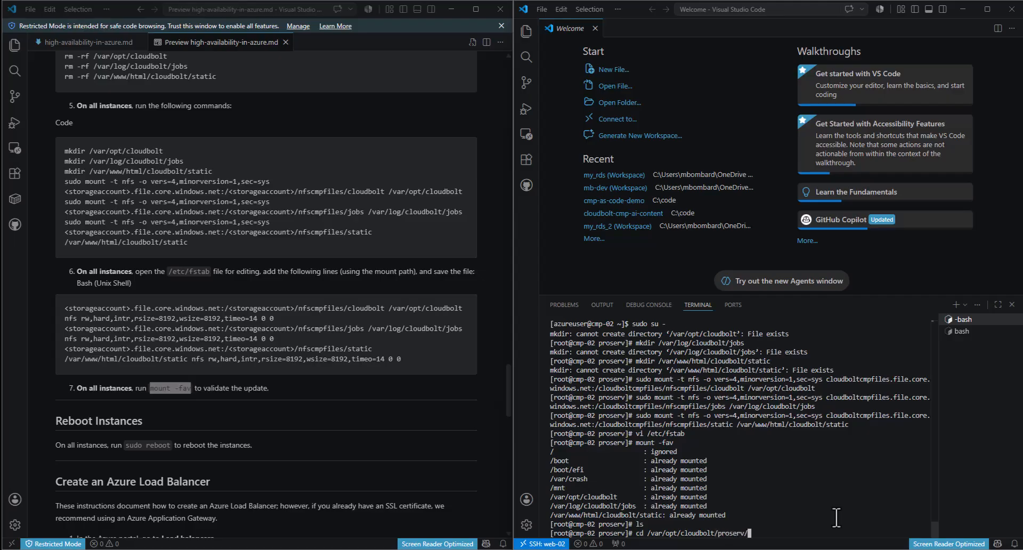
{"action": "key", "text": "Return"}
{"action": "type", "text": "ls"}
{"action": "key", "text": "Return"}
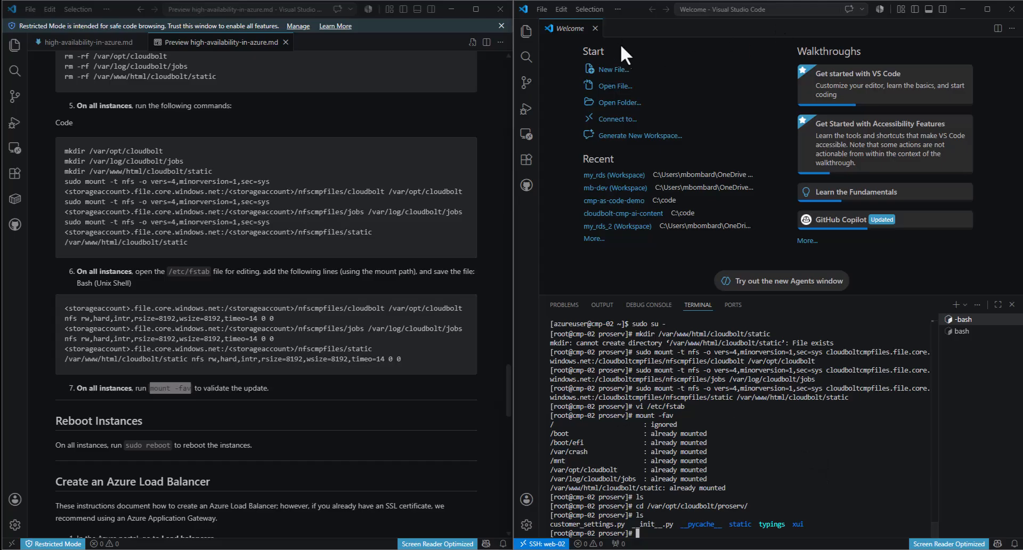
- Issue sudo reboot on cmp-02, then bring the cmp-01 VS Code window forward
{"action": "scroll", "coordinate": [340, 382], "scroll_direction": "down", "scroll_amount": 5}
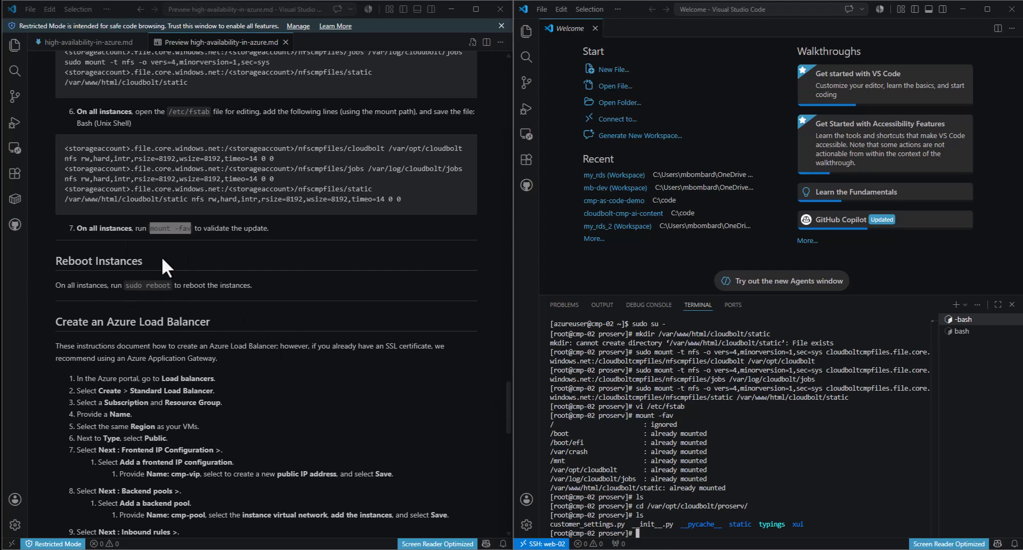
{"action": "left_click", "coordinate": [139, 286]}
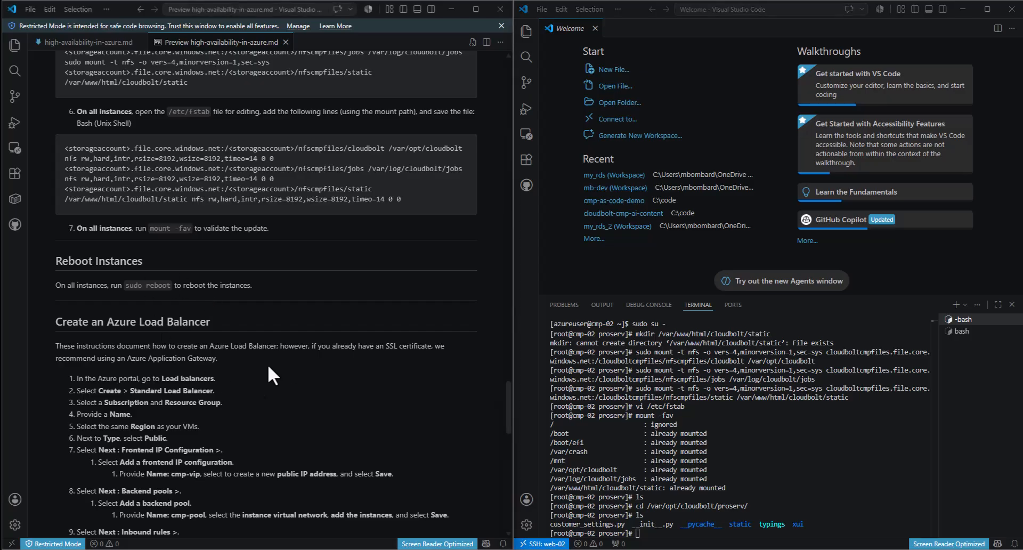
{"action": "left_click", "coordinate": [863, 469]}
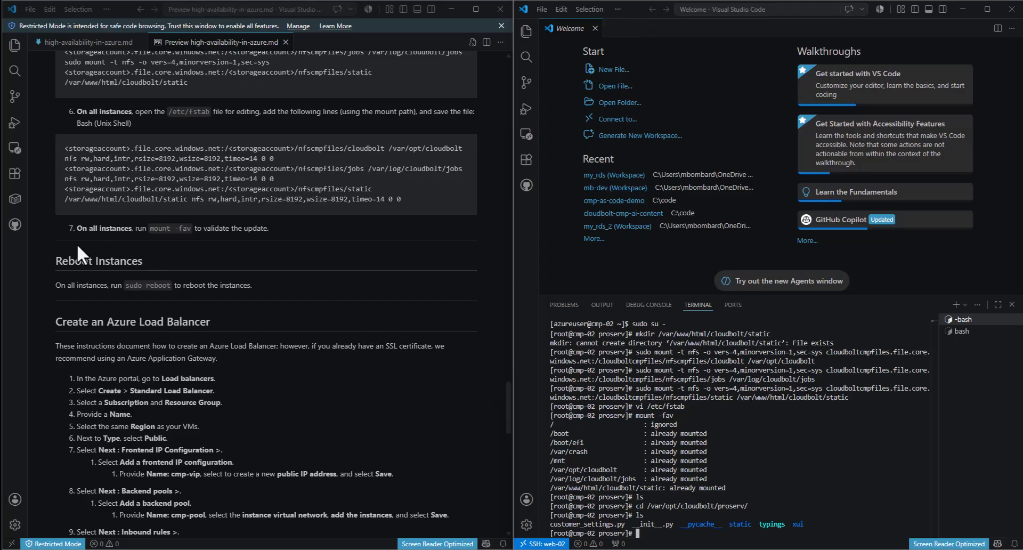
{"action": "type", "text": "sudo reboot"}
{"action": "key", "text": "Return"}
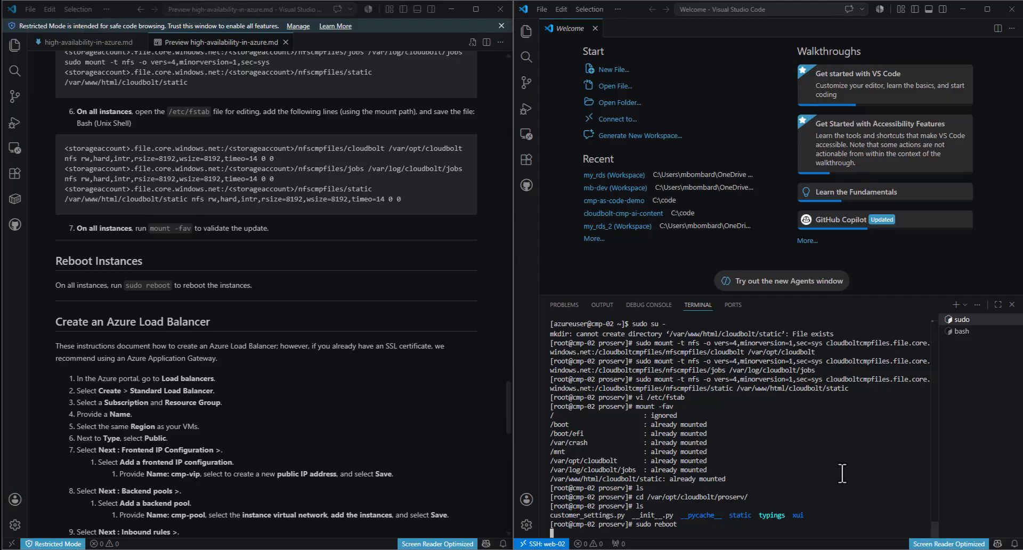
{"action": "mouse_move", "coordinate": [459, 548]}
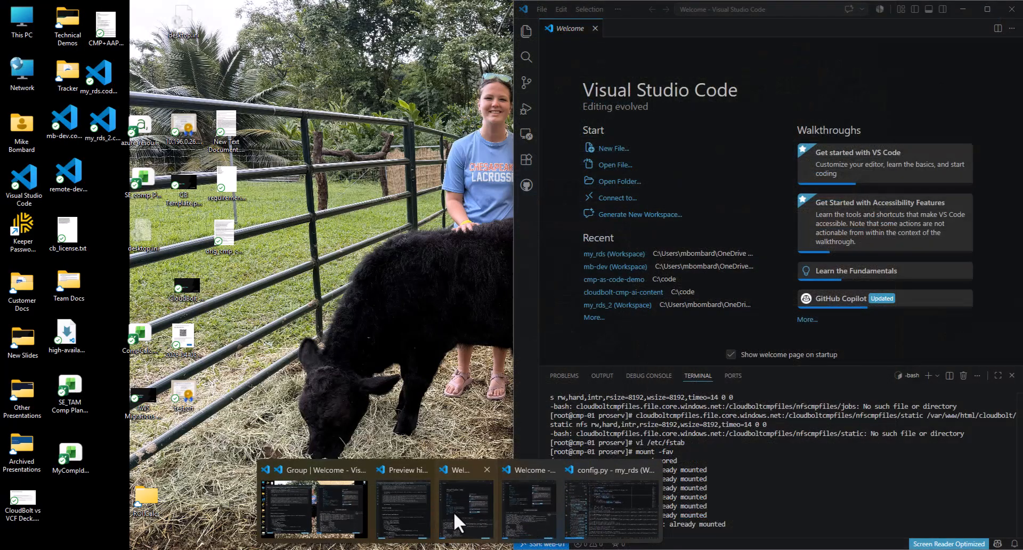
{"action": "left_click", "coordinate": [457, 521]}
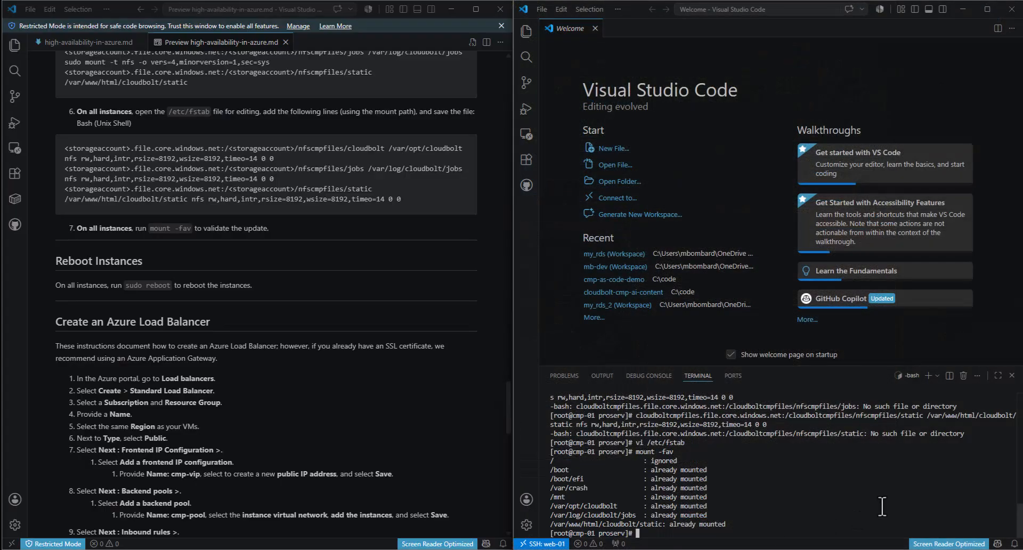
- Run sudo reboot in the cmp-01 terminal
{"action": "type", "text": "sudo reboot"}
{"action": "key", "text": "Return"}
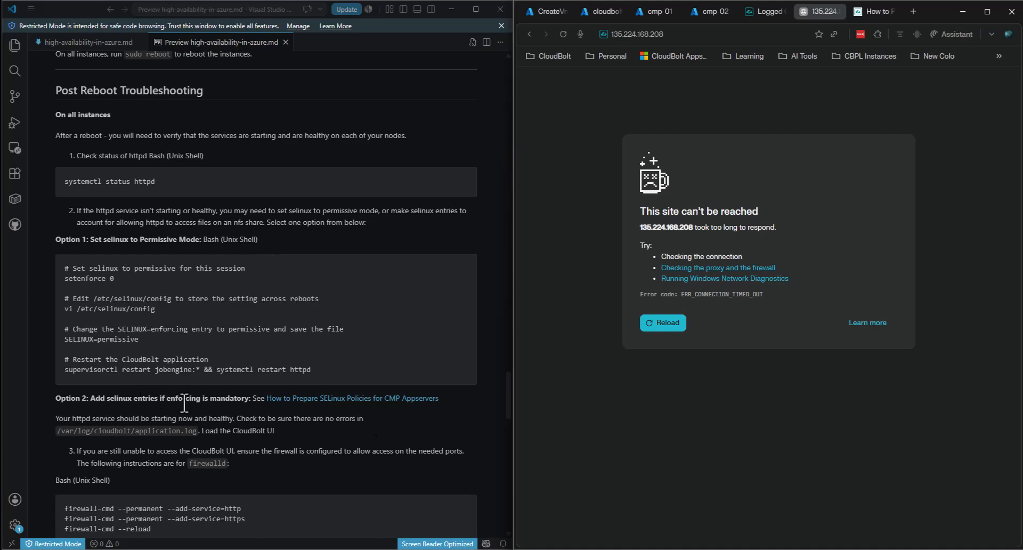
{"action": "left_click", "coordinate": [320, 401]}
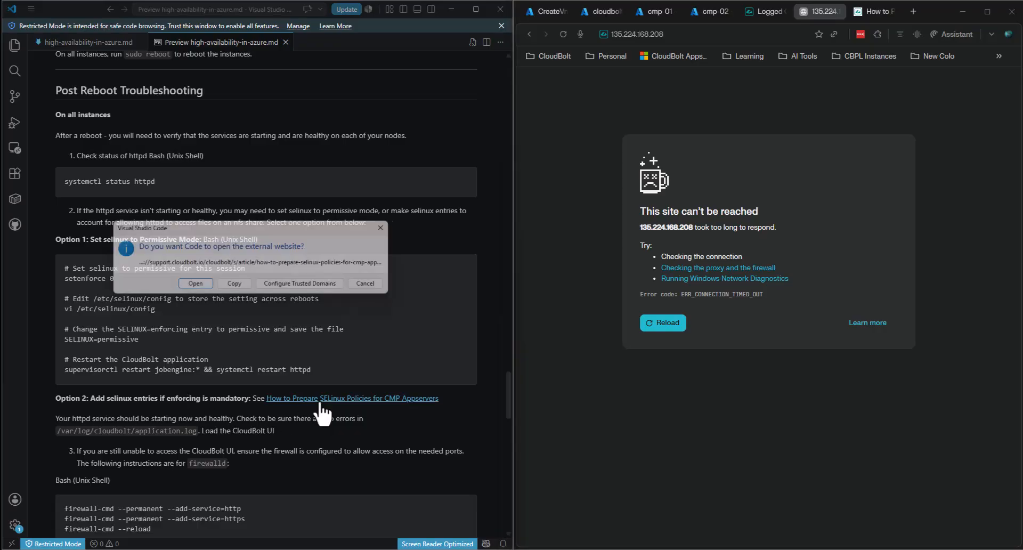
{"action": "left_click", "coordinate": [192, 298]}
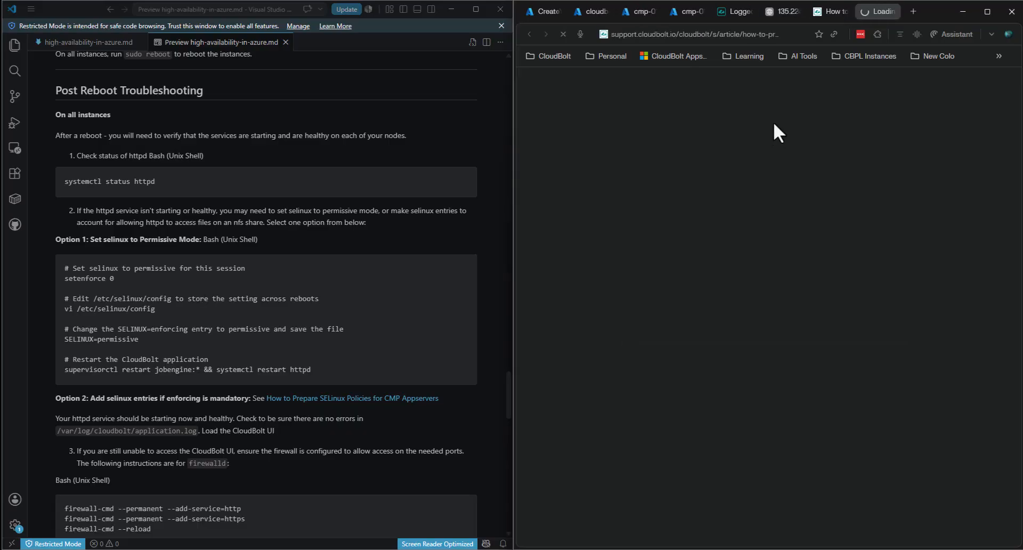
{"action": "scroll", "coordinate": [778, 264], "scroll_direction": "down", "scroll_amount": 8}
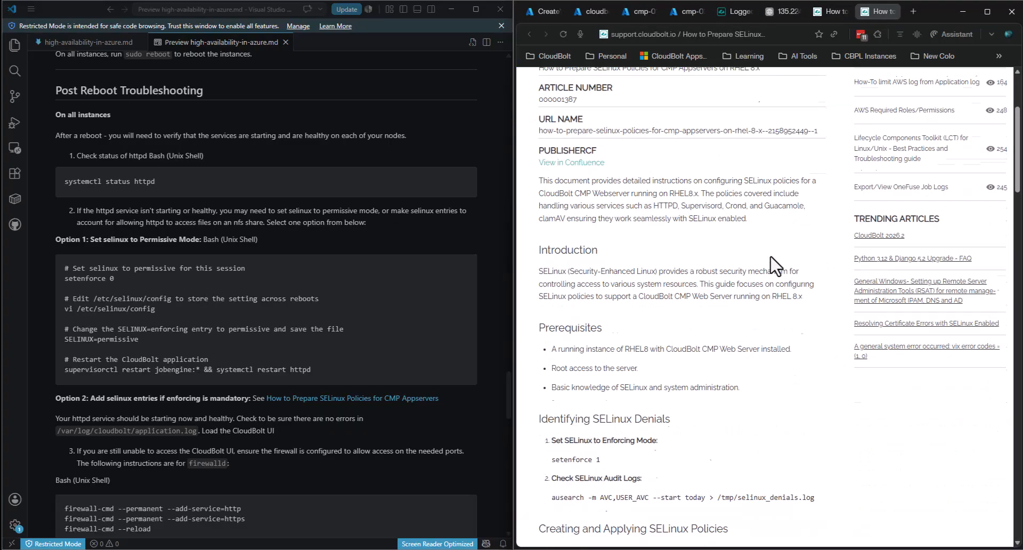
{"action": "scroll", "coordinate": [714, 240], "scroll_direction": "down", "scroll_amount": 14}
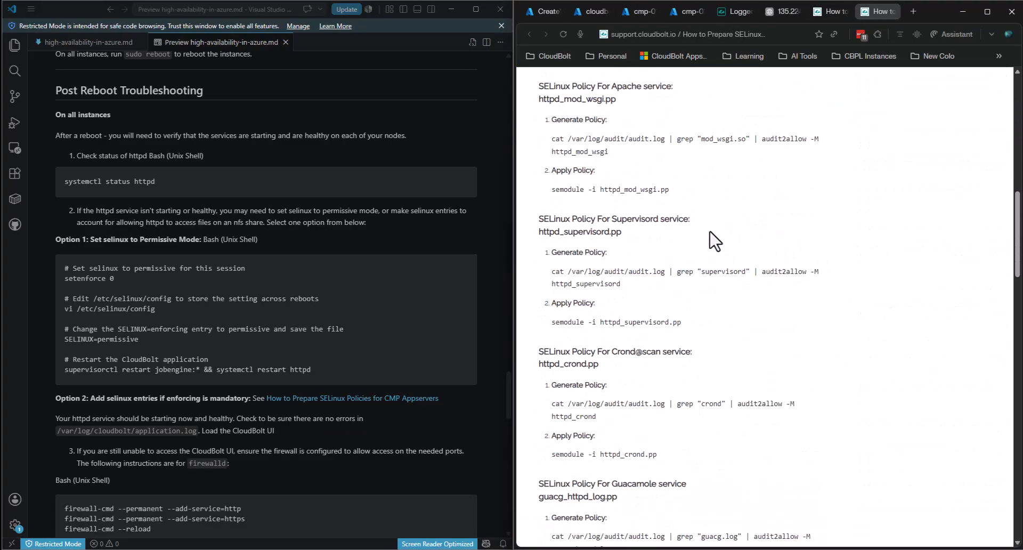
{"action": "scroll", "coordinate": [771, 298], "scroll_direction": "down", "scroll_amount": 15}
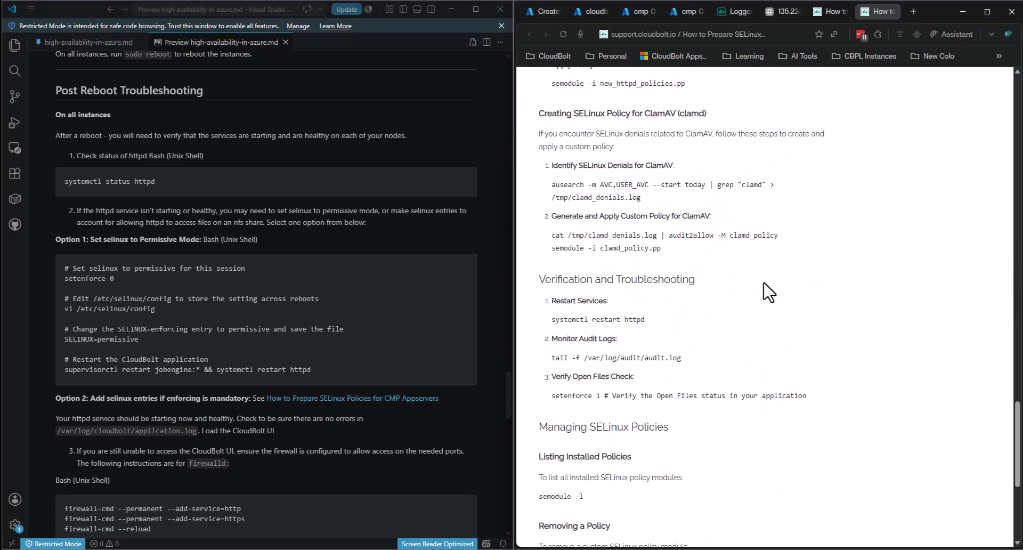
{"action": "scroll", "coordinate": [767, 292], "scroll_direction": "up", "scroll_amount": 20}
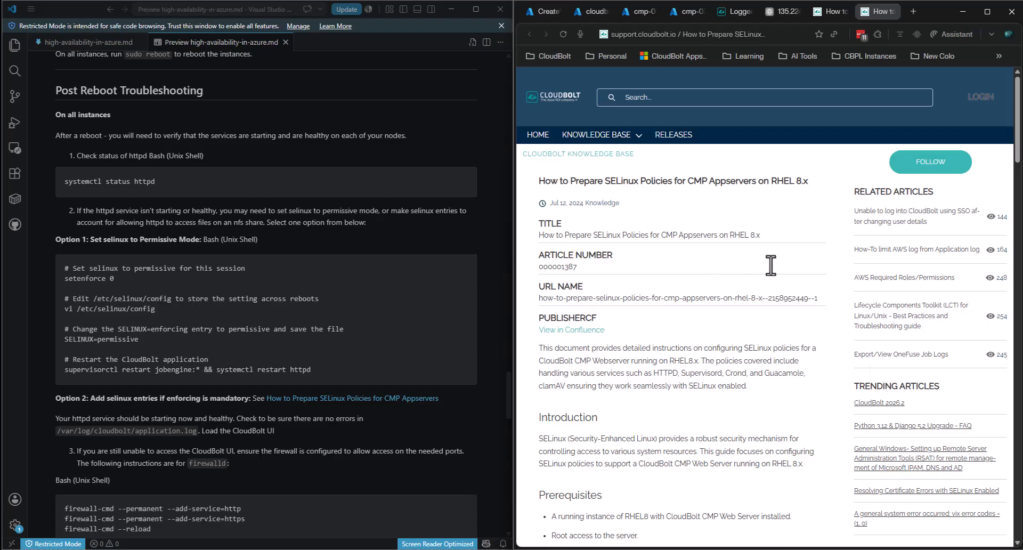
{"action": "left_click", "coordinate": [894, 10]}
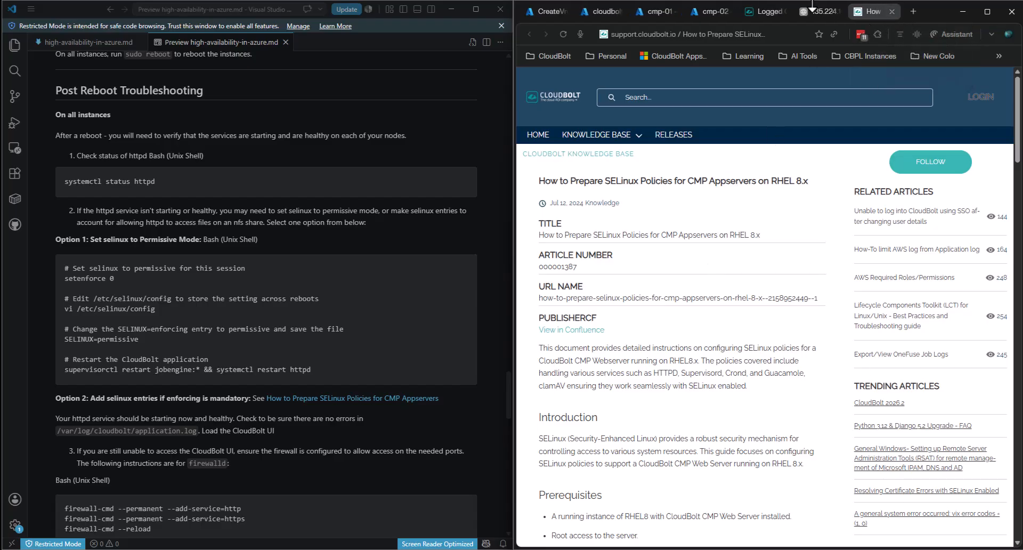
{"action": "left_click", "coordinate": [817, 9]}
{"action": "left_click", "coordinate": [158, 289]}
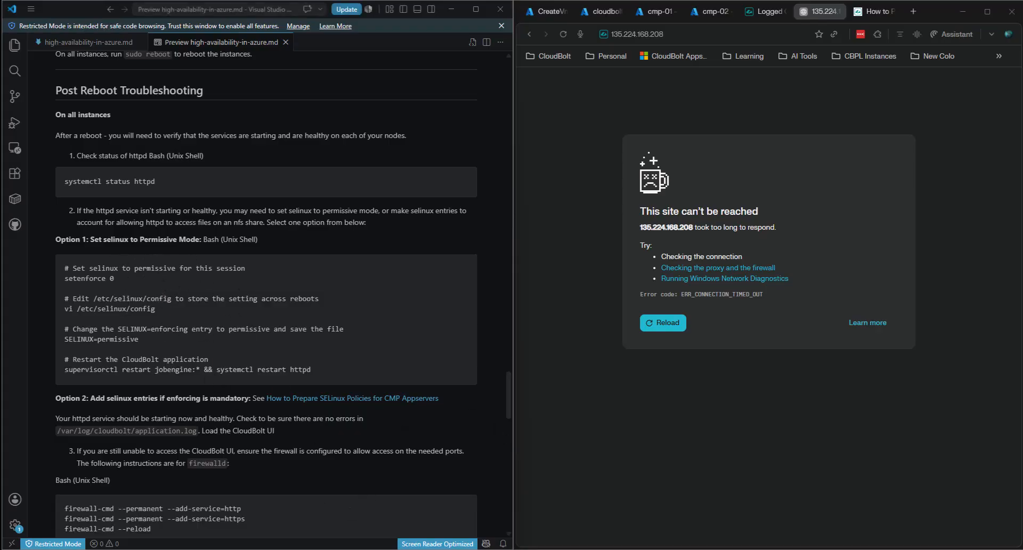
{"action": "left_click_drag", "start_coordinate": [115, 279], "coordinate": [63, 267]}
{"action": "left_click", "coordinate": [75, 284]}
{"action": "mouse_move", "coordinate": [527, 545]}
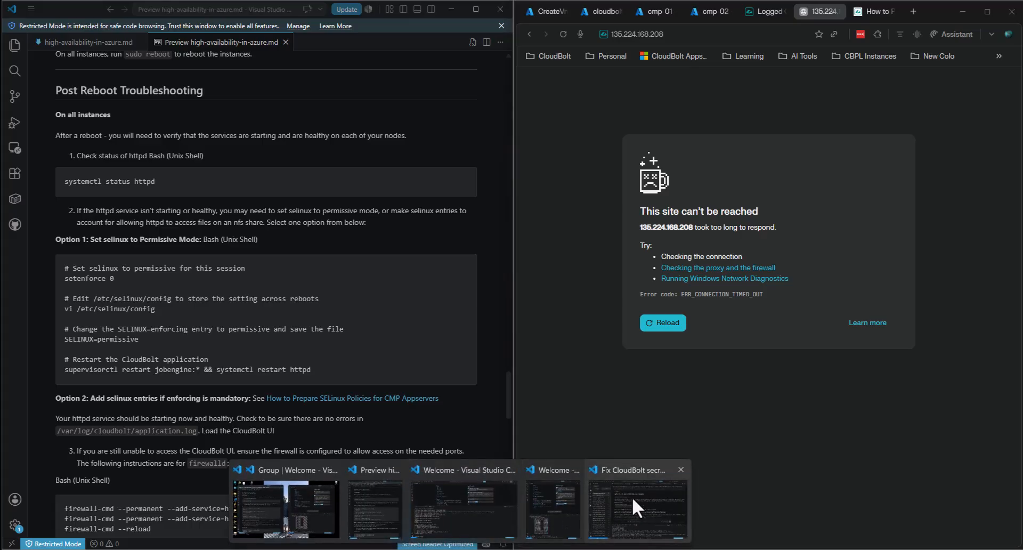
- Run setenforce 0 on cmp-02 to make SELinux permissive for the current session
{"action": "left_click", "coordinate": [559, 506]}
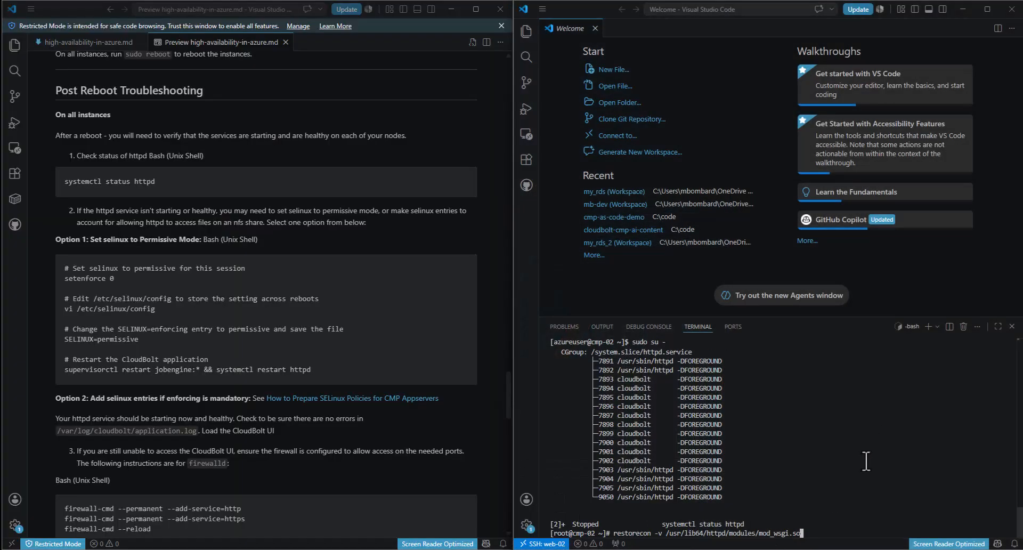
{"action": "key", "text": "BackSpace"}
{"action": "key", "text": "BackSpace"}
{"action": "key", "text": "BackSpace"}
{"action": "key", "text": "BackSpace"}
{"action": "key", "text": "BackSpace"}
{"action": "key", "text": "BackSpace"}
{"action": "key", "text": "BackSpace"}
{"action": "key", "text": "BackSpace"}
{"action": "key", "text": "BackSpace"}
{"action": "key", "text": "BackSpace"}
{"action": "key", "text": "BackSpace"}
{"action": "key", "text": "BackSpace"}
{"action": "key", "text": "BackSpace"}
{"action": "key", "text": "BackSpace"}
{"action": "key", "text": "BackSpace"}
{"action": "key", "text": "BackSpace"}
{"action": "key", "text": "BackSpace"}
{"action": "key", "text": "BackSpace"}
{"action": "key", "text": "BackSpace"}
{"action": "key", "text": "BackSpace"}
{"action": "key", "text": "BackSpace"}
{"action": "key", "text": "BackSpace"}
{"action": "key", "text": "BackSpace"}
{"action": "key", "text": "BackSpace"}
{"action": "key", "text": "BackSpace"}
{"action": "key", "text": "BackSpace"}
{"action": "key", "text": "BackSpace"}
{"action": "key", "text": "BackSpace"}
{"action": "key", "text": "BackSpace"}
{"action": "key", "text": "BackSpace"}
{"action": "key", "text": "BackSpace"}
{"action": "key", "text": "BackSpace"}
{"action": "key", "text": "BackSpace"}
{"action": "key", "text": "BackSpace"}
{"action": "key", "text": "BackSpace"}
{"action": "key", "text": "BackSpace"}
{"action": "type", "text": "setenforce 0"}
{"action": "key", "text": "Return"}
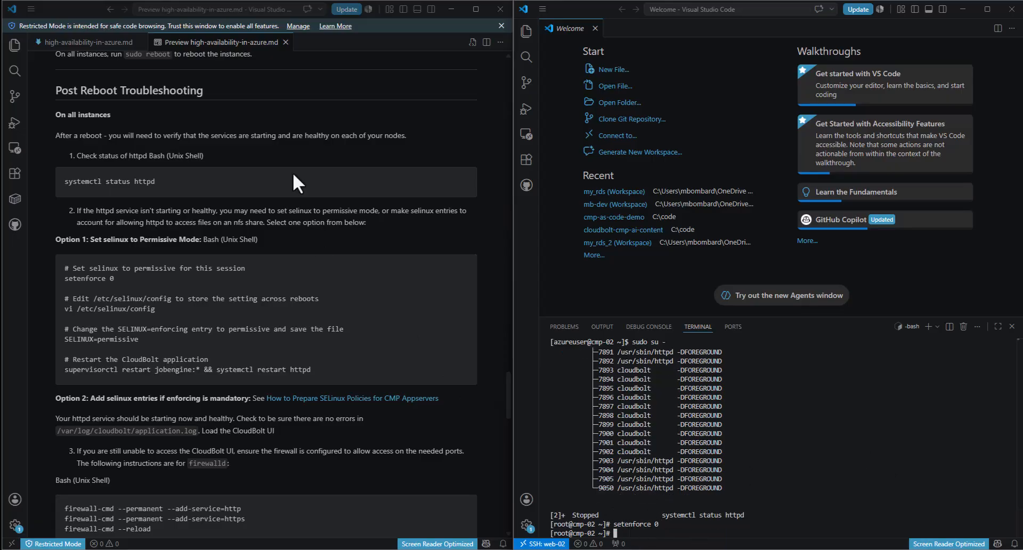
- Change SELINUX=enforcing to SELINUX=permissive in /etc/selinux/config and save it
{"action": "left_click_drag", "start_coordinate": [155, 310], "coordinate": [64, 313]}
{"action": "key", "text": "ctrl+c"}
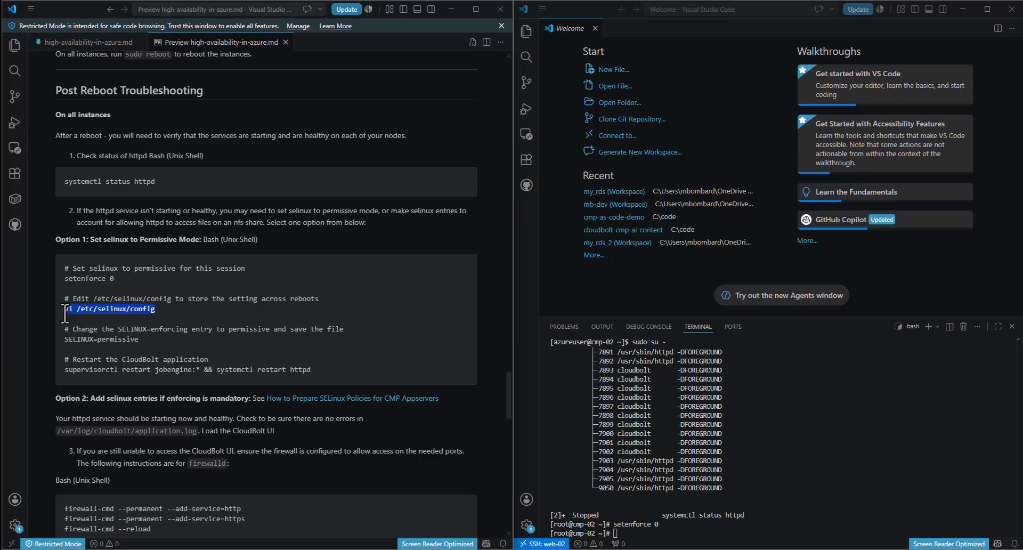
{"action": "left_click", "coordinate": [932, 426]}
{"action": "key", "text": "ctrl+v"}
{"action": "key", "text": "Return"}
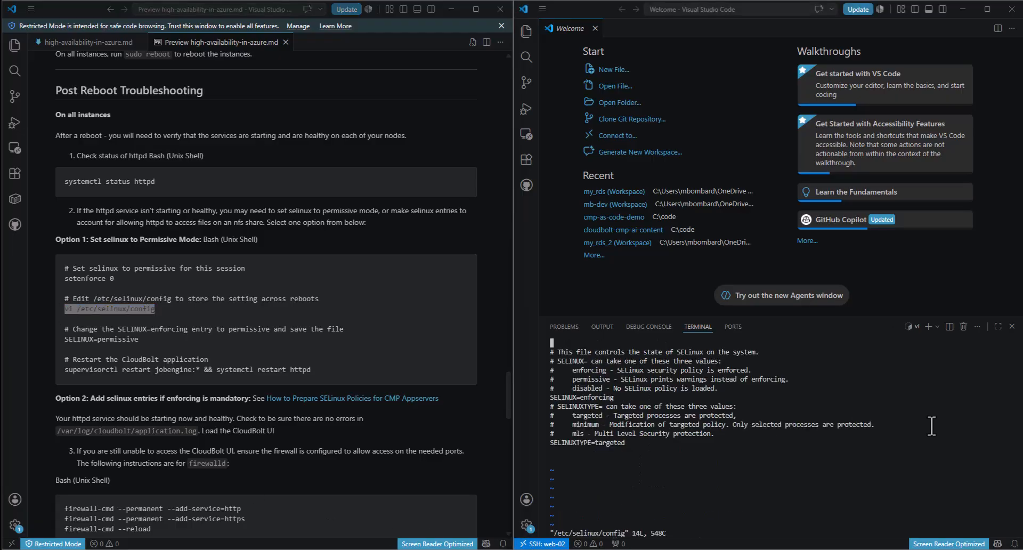
{"action": "key", "text": "Down"}
{"action": "key", "text": "Down"}
{"action": "key", "text": "Down"}
{"action": "key", "text": "Down"}
{"action": "key", "text": "Down"}
{"action": "key", "text": "Down"}
{"action": "key", "text": "Down"}
{"action": "key", "text": "End"}
{"action": "key", "text": "i"}
{"action": "key", "text": "Left"}
{"action": "key", "text": "Left"}
{"action": "key", "text": "Left"}
{"action": "key", "text": "Left"}
{"action": "key", "text": "Left"}
{"action": "key", "text": "Left"}
{"action": "key", "text": "Left"}
{"action": "key", "text": "Delete"}
{"action": "key", "text": "Delete"}
{"action": "key", "text": "Delete"}
{"action": "key", "text": "Delete"}
{"action": "key", "text": "Delete"}
{"action": "key", "text": "Delete"}
{"action": "key", "text": "Delete"}
{"action": "key", "text": "Delete"}
{"action": "type", "text": "permis"}
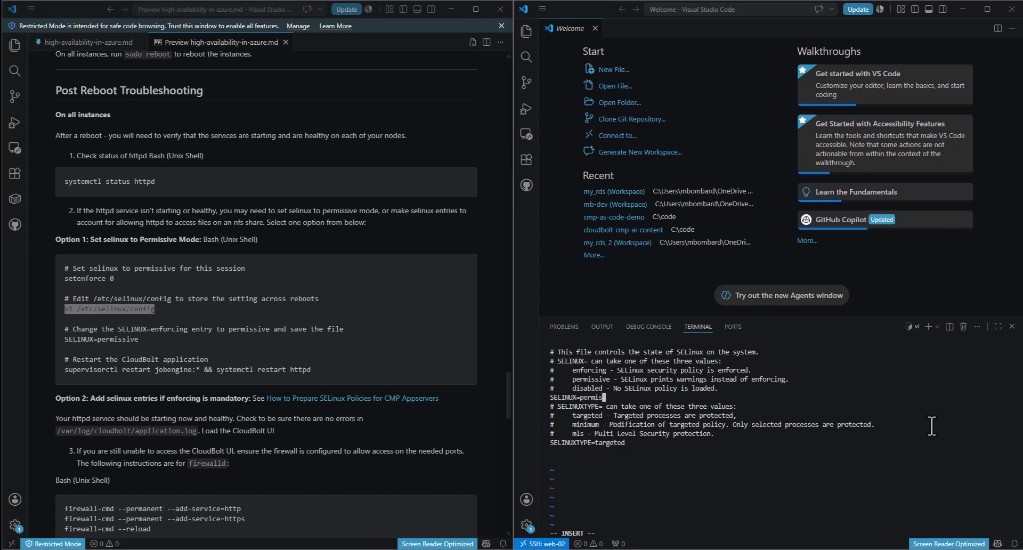
{"action": "type", "text": "sive"}
{"action": "key", "text": "Escape"}
{"action": "type", "text": ":wq"}
{"action": "key", "text": "Return"}
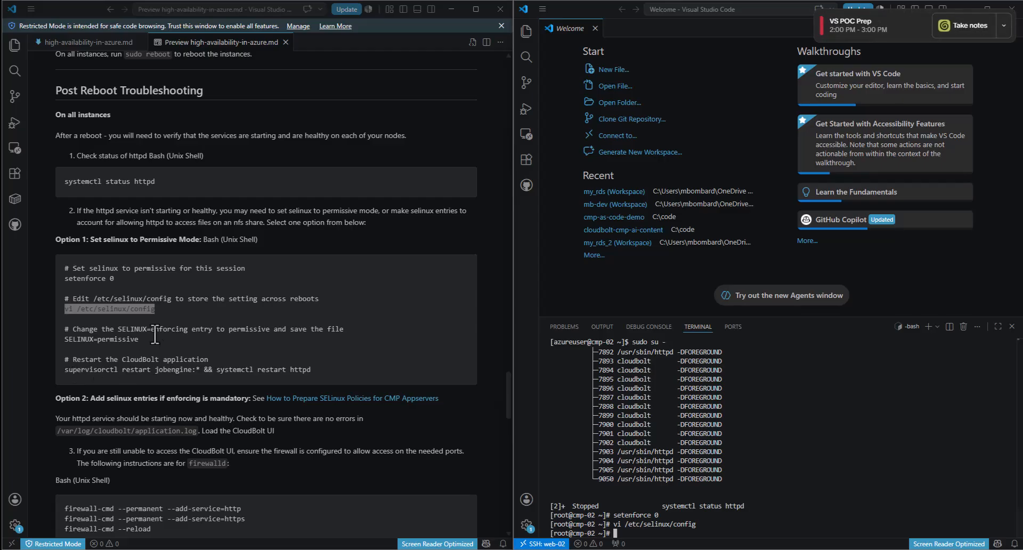
- Run supervisorctl restart jobengine:* && systemctl restart httpd to restart CloudBolt services
{"action": "left_click", "coordinate": [327, 373]}
{"action": "left_click_drag", "start_coordinate": [328, 368], "coordinate": [66, 373]}
{"action": "key", "text": "ctrl+c"}
{"action": "left_click", "coordinate": [861, 449]}
{"action": "key", "text": "ctrl+v"}
{"action": "key", "text": "Return"}
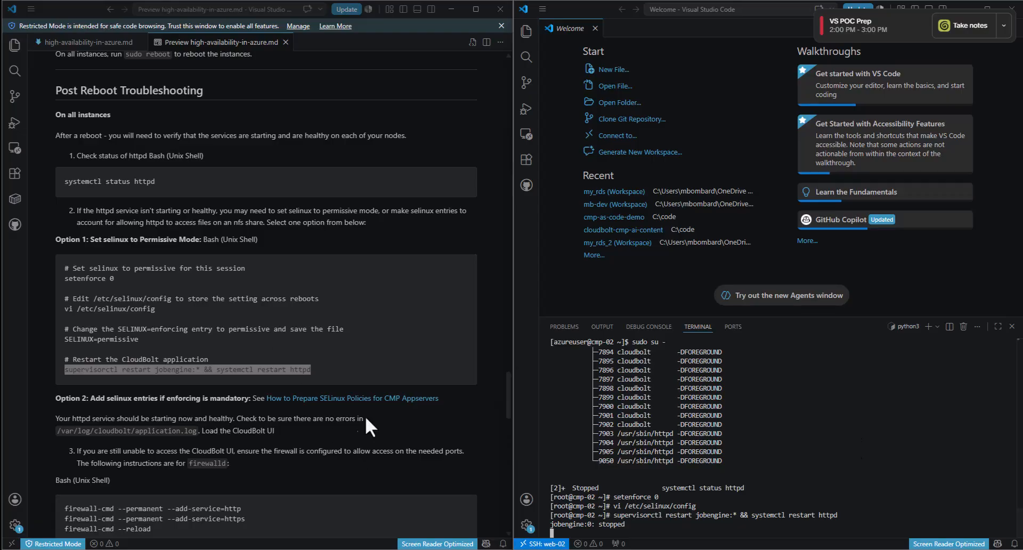
{"action": "scroll", "coordinate": [470, 397], "scroll_direction": "down", "scroll_amount": 1}
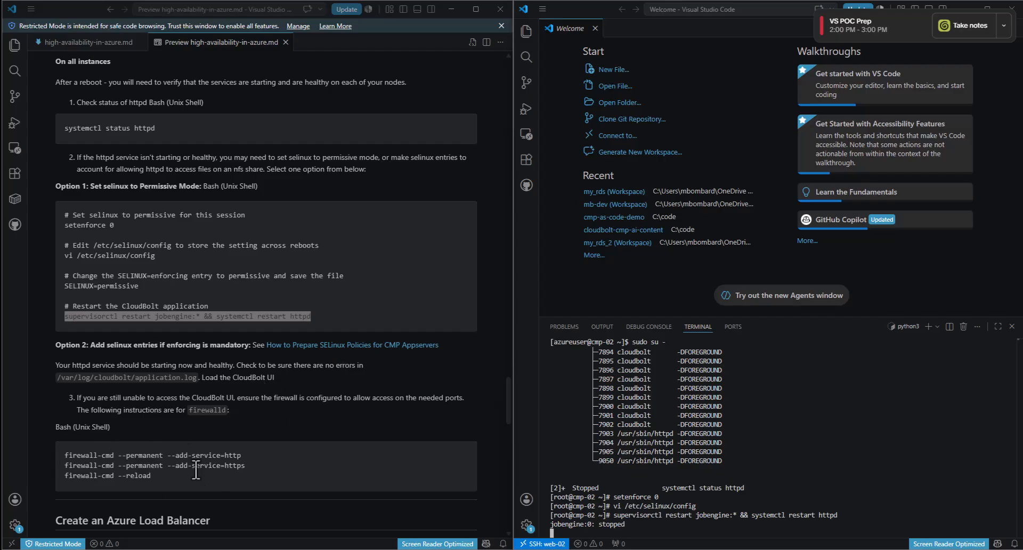
{"action": "left_click_drag", "start_coordinate": [169, 481], "coordinate": [62, 456]}
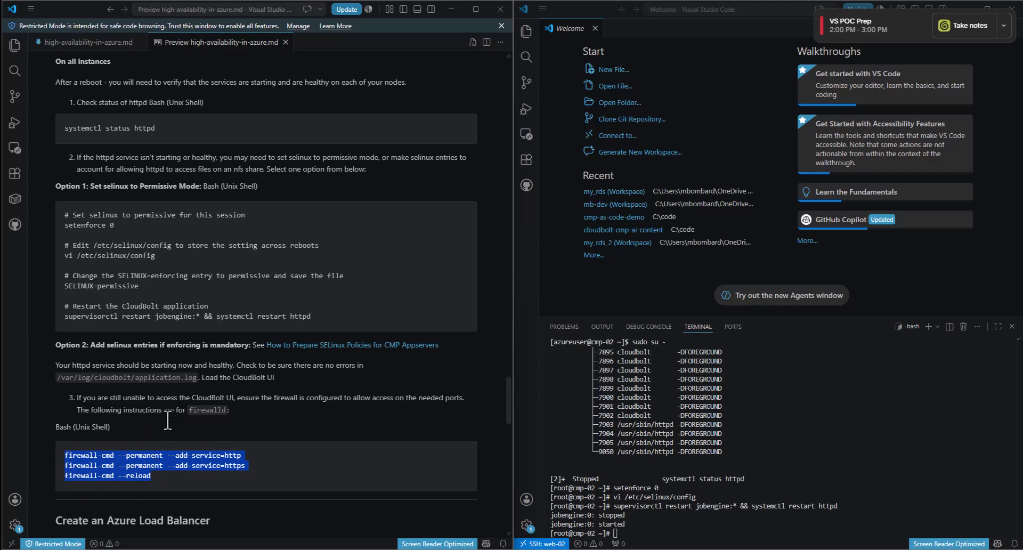
{"action": "left_click", "coordinate": [828, 428]}
{"action": "left_click", "coordinate": [412, 549]}
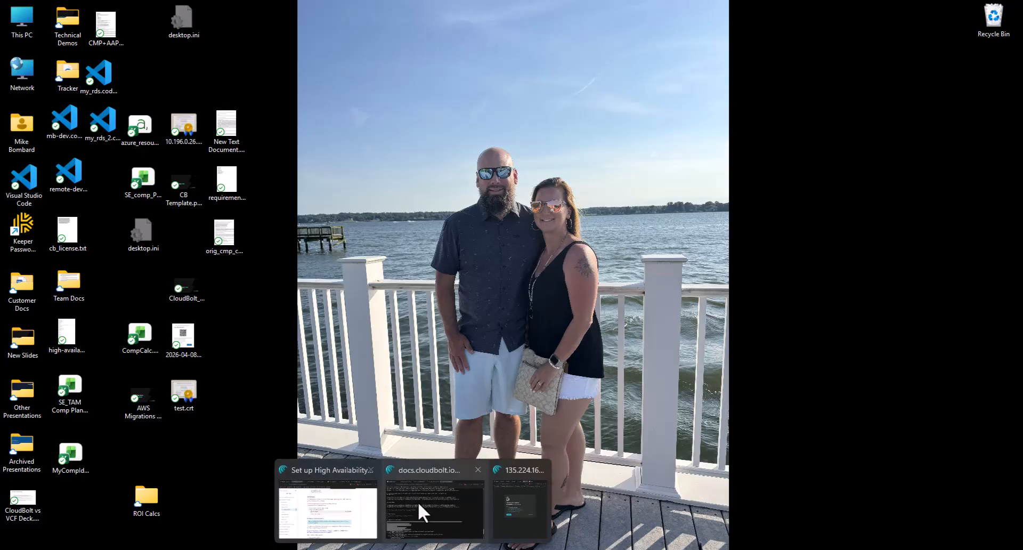
{"action": "left_click", "coordinate": [417, 501]}
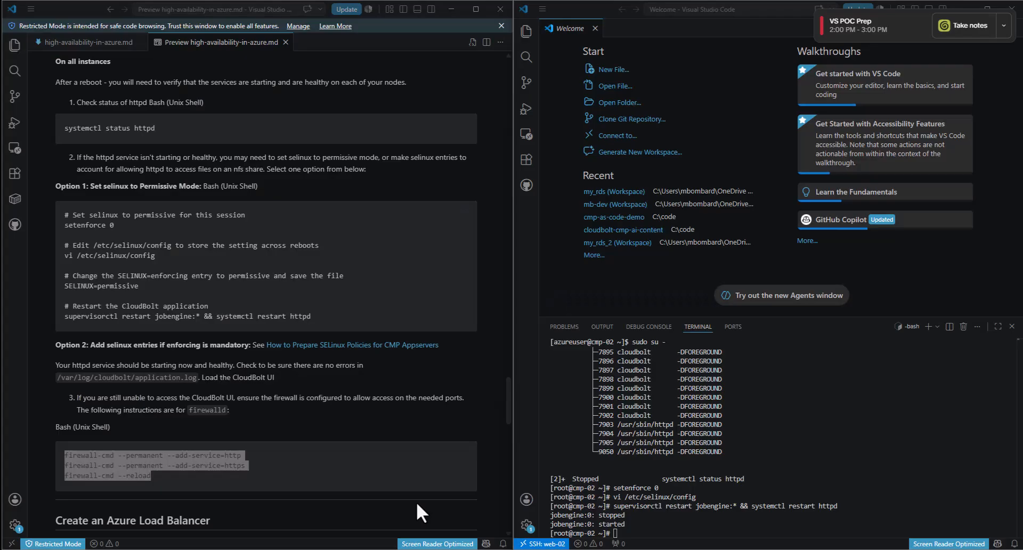
{"action": "mouse_move", "coordinate": [413, 549]}
{"action": "left_click", "coordinate": [503, 514]}
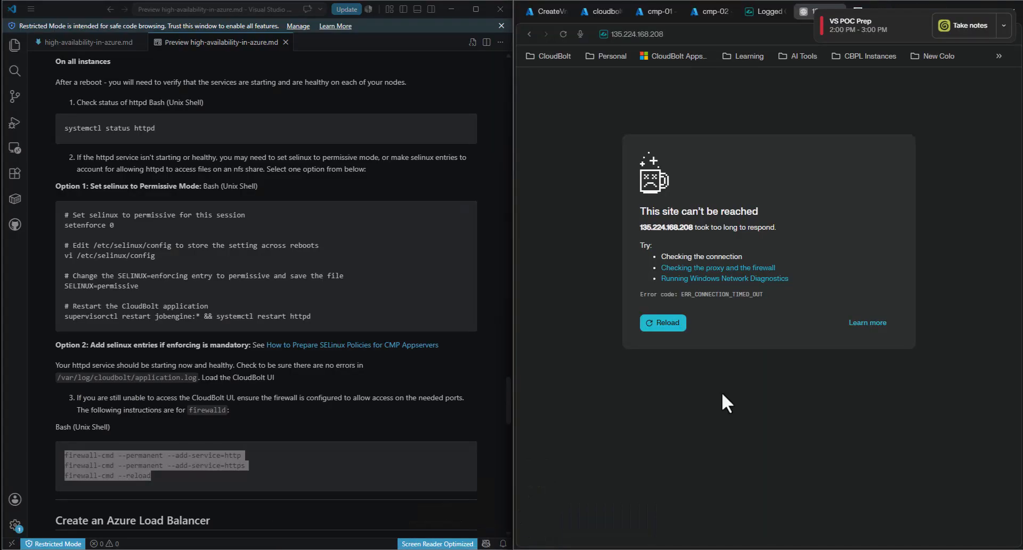
{"action": "left_click", "coordinate": [563, 37]}
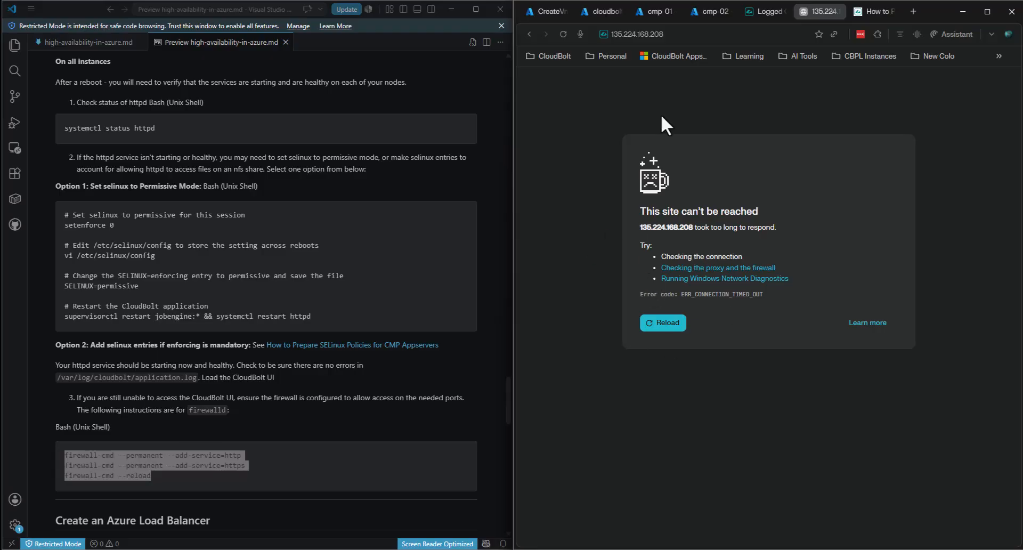
{"action": "left_click", "coordinate": [460, 549]}
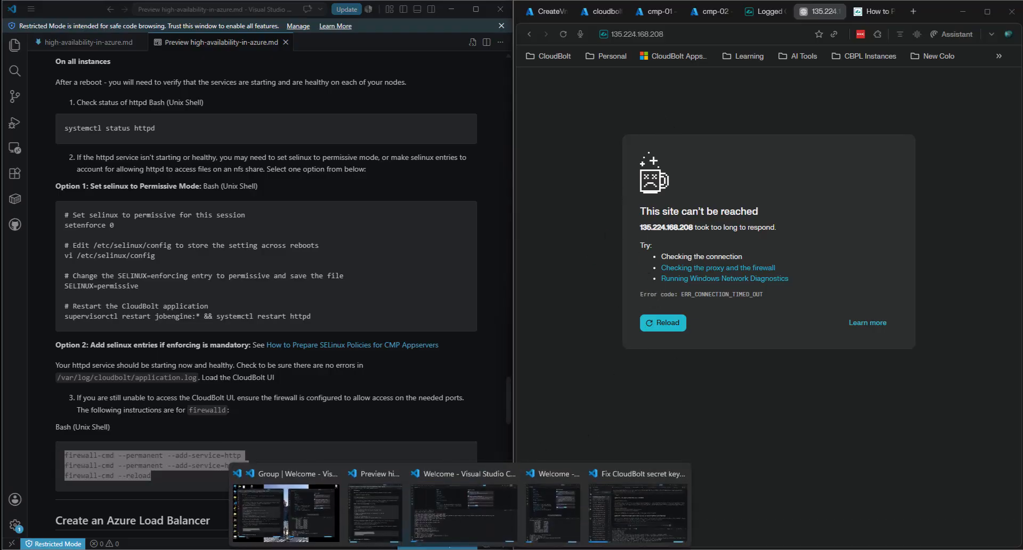
{"action": "left_click", "coordinate": [578, 507]}
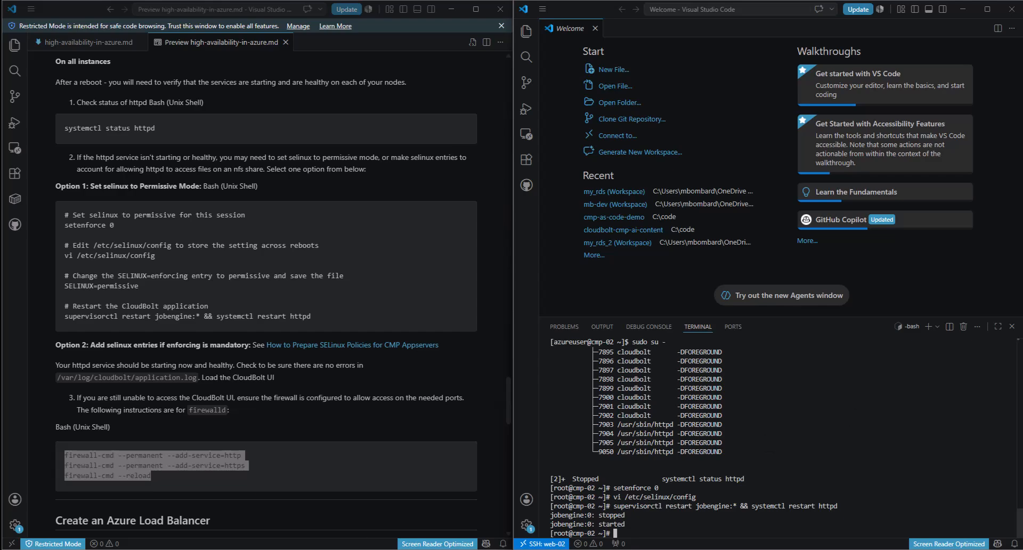
{"action": "left_click", "coordinate": [316, 425]}
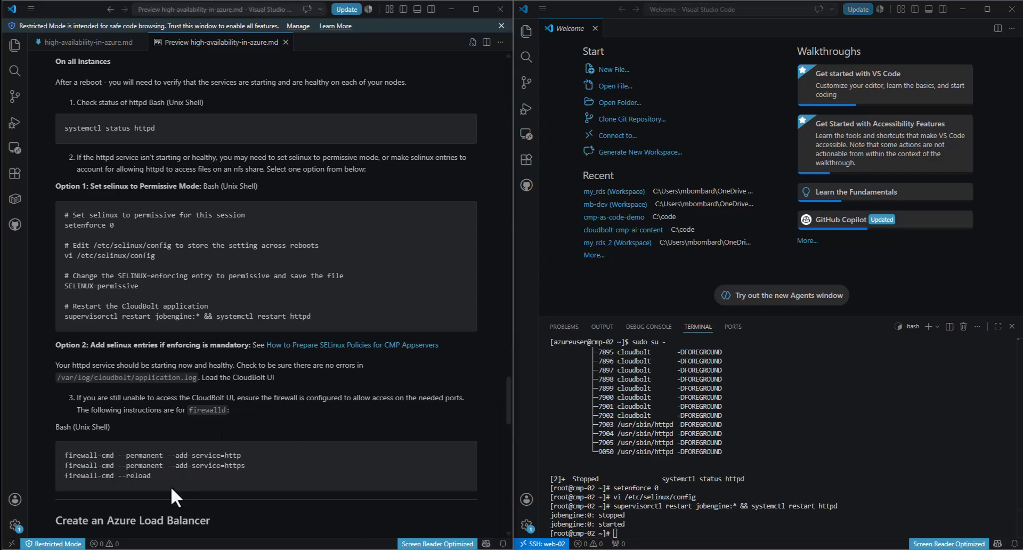
{"action": "left_click_drag", "start_coordinate": [162, 476], "coordinate": [43, 458]}
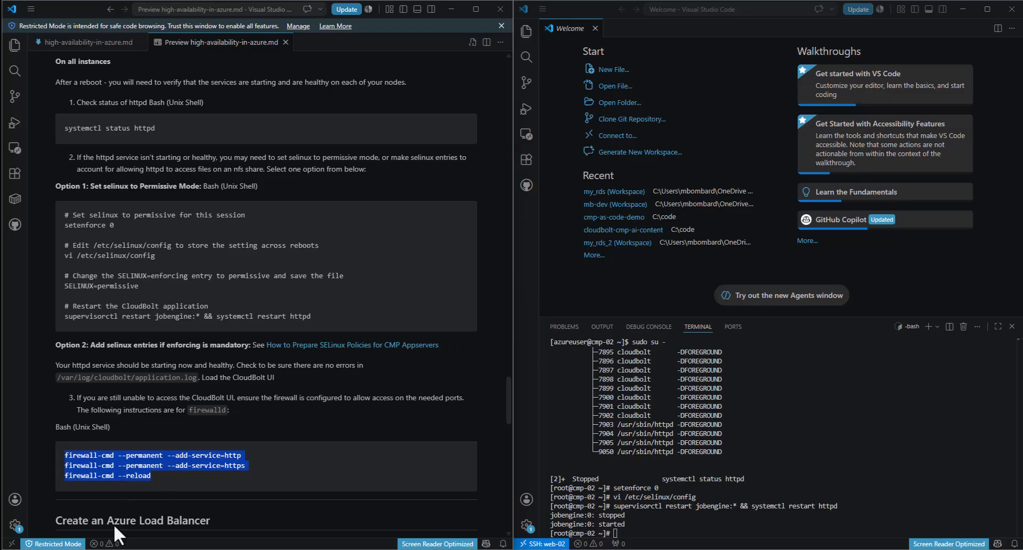
- Run the firewall-cmd lines opening HTTP and HTTPS on cmp-02, then reload 135.224.168.208 in the browser
{"action": "left_click", "coordinate": [692, 529]}
{"action": "key", "text": "ctrl+v"}
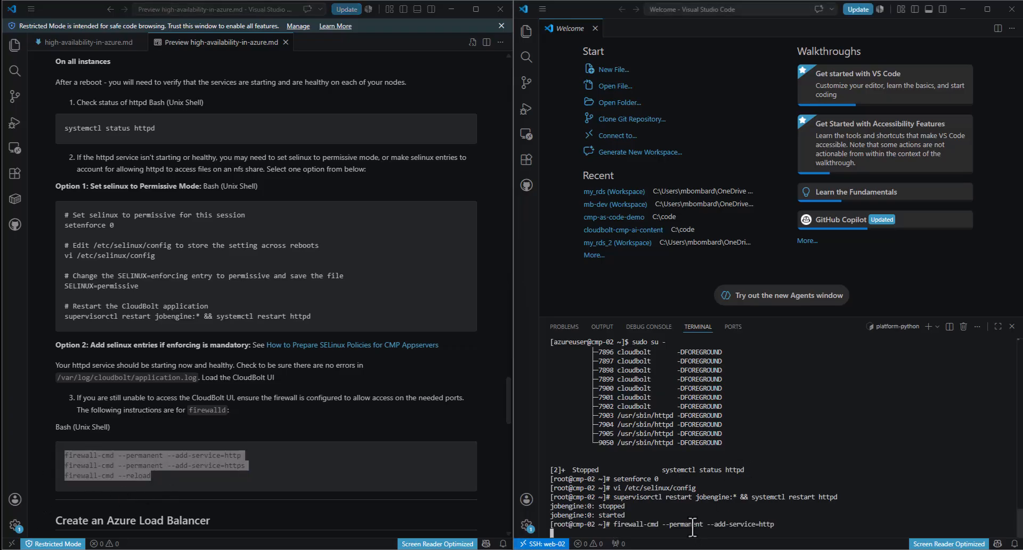
{"action": "key", "text": "Return"}
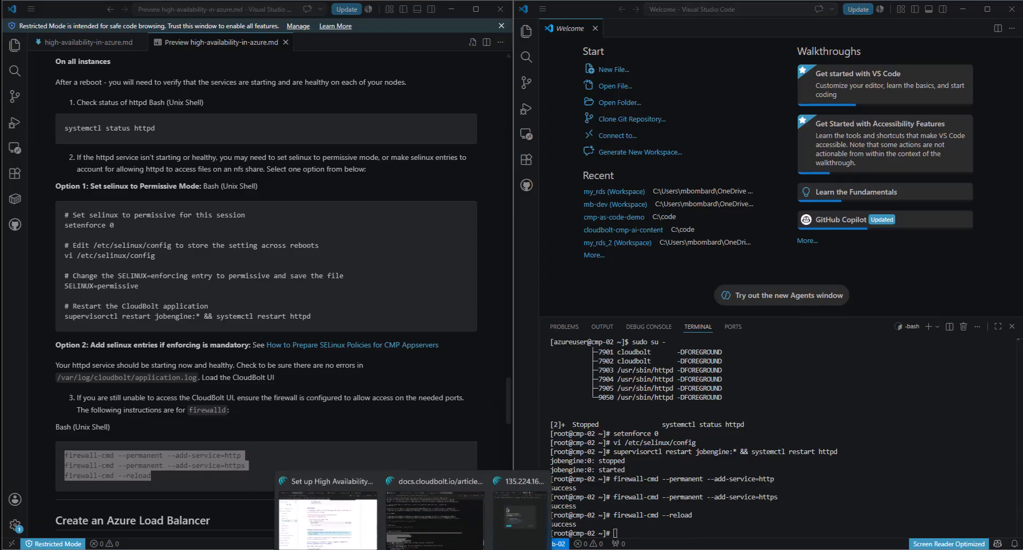
{"action": "left_click", "coordinate": [448, 522]}
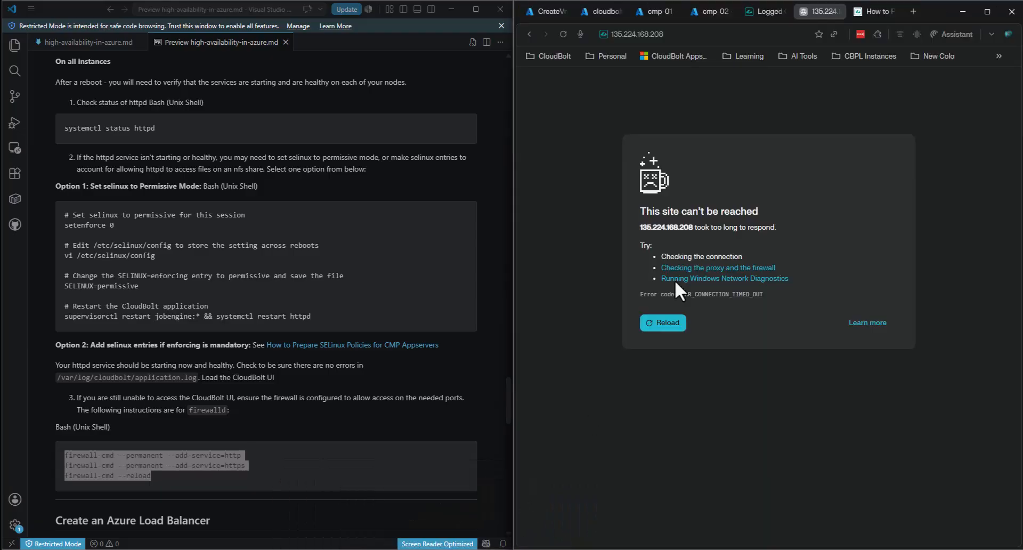
{"action": "left_click", "coordinate": [564, 32]}
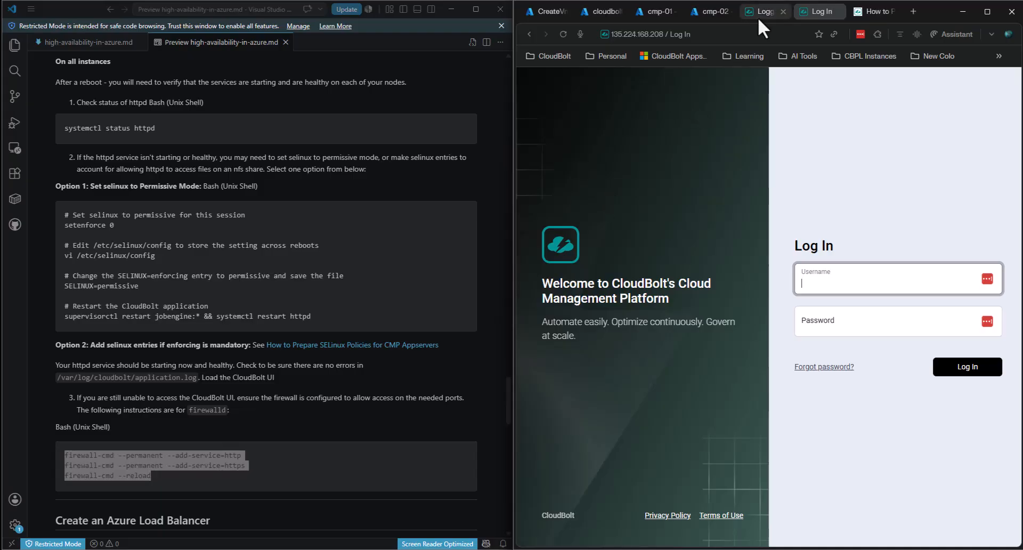
- Sign in to the 135.224.168.208 node as cbadmin with the admin password
{"action": "left_click", "coordinate": [844, 284]}
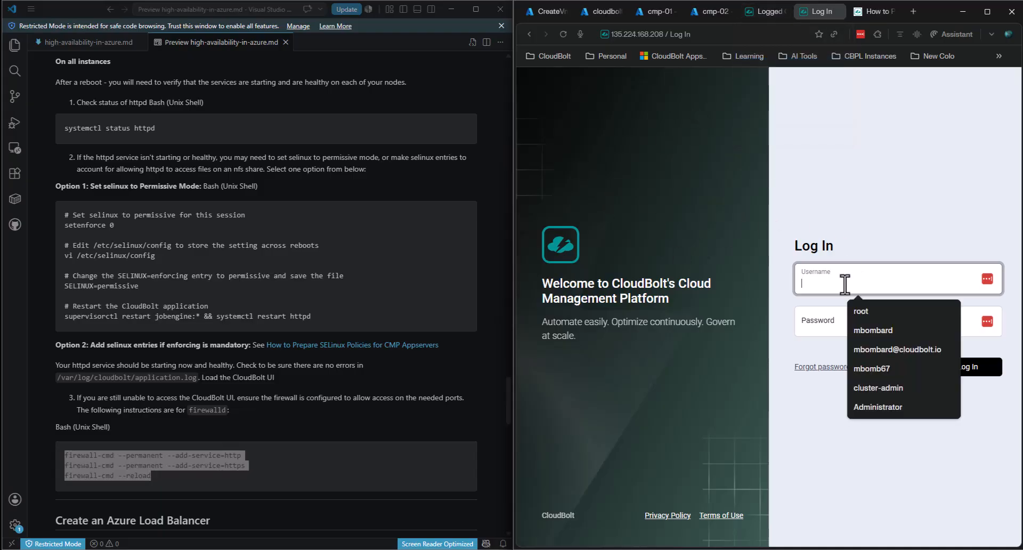
{"action": "left_click", "coordinate": [907, 221]}
{"action": "left_click", "coordinate": [845, 284]}
{"action": "type", "text": "cbadmin"}
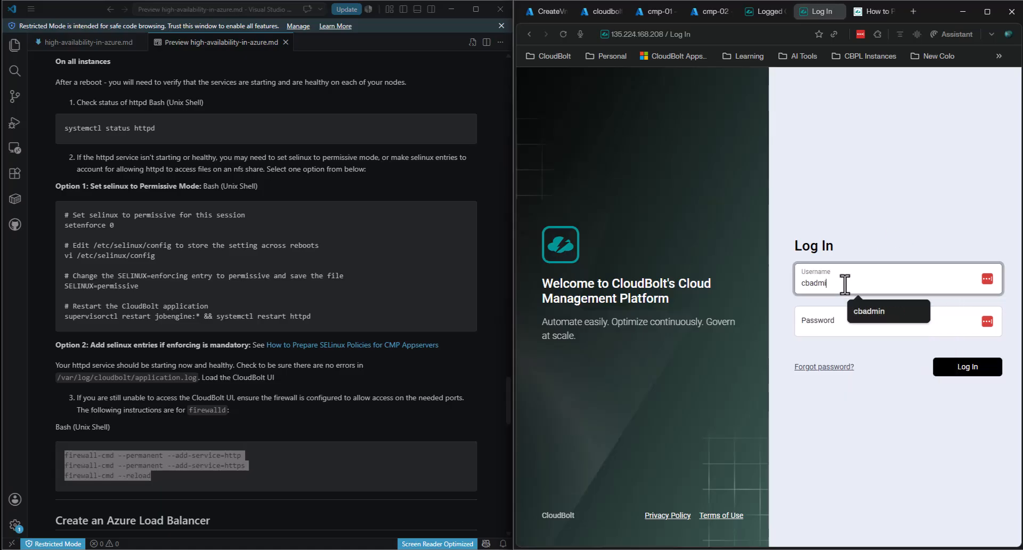
{"action": "key", "text": "Tab"}
{"action": "type", "text": "•••••••••"}
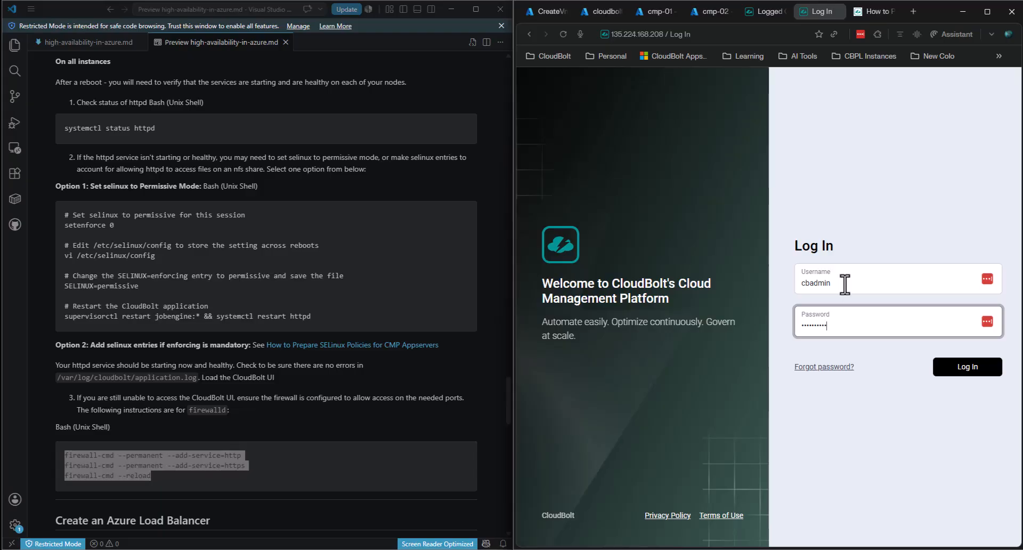
{"action": "type", "text": "•"}
{"action": "key", "text": "Return"}
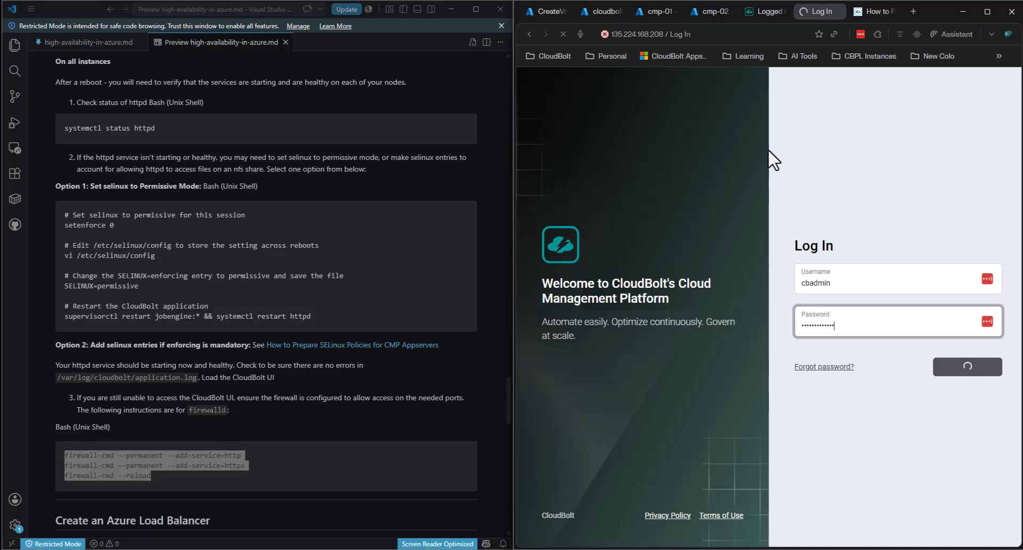
- Sign in to the 132.196.250.224 node as cbadmin from its Logged Out tab
{"action": "left_click", "coordinate": [759, 8]}
{"action": "left_click", "coordinate": [859, 328]}
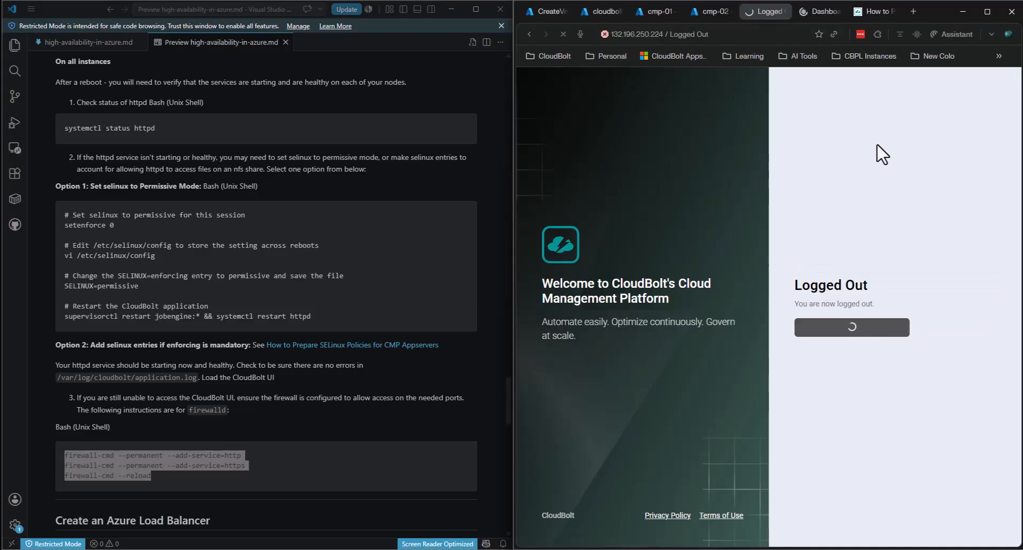
{"action": "left_click", "coordinate": [838, 272]}
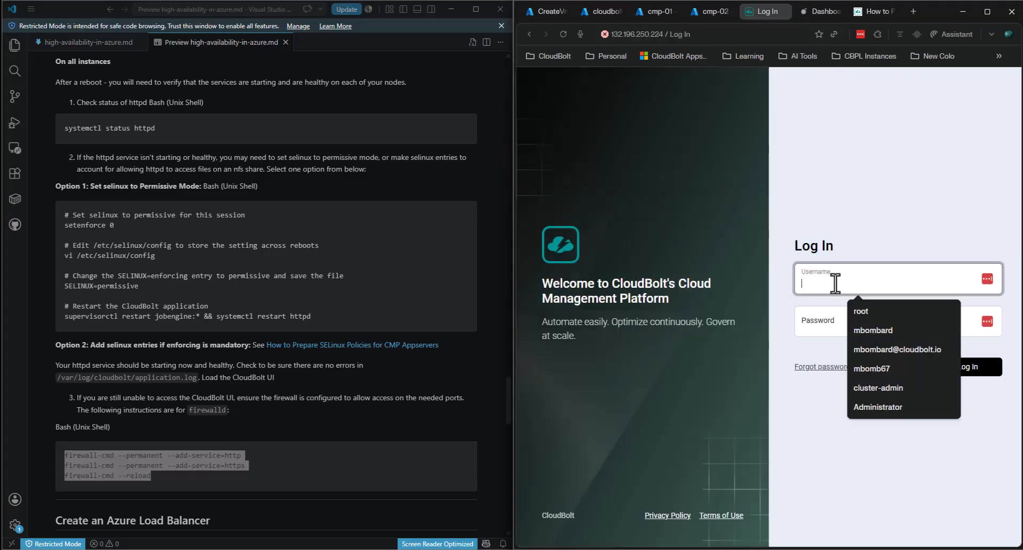
{"action": "type", "text": "cbadmin"}
{"action": "key", "text": "Tab"}
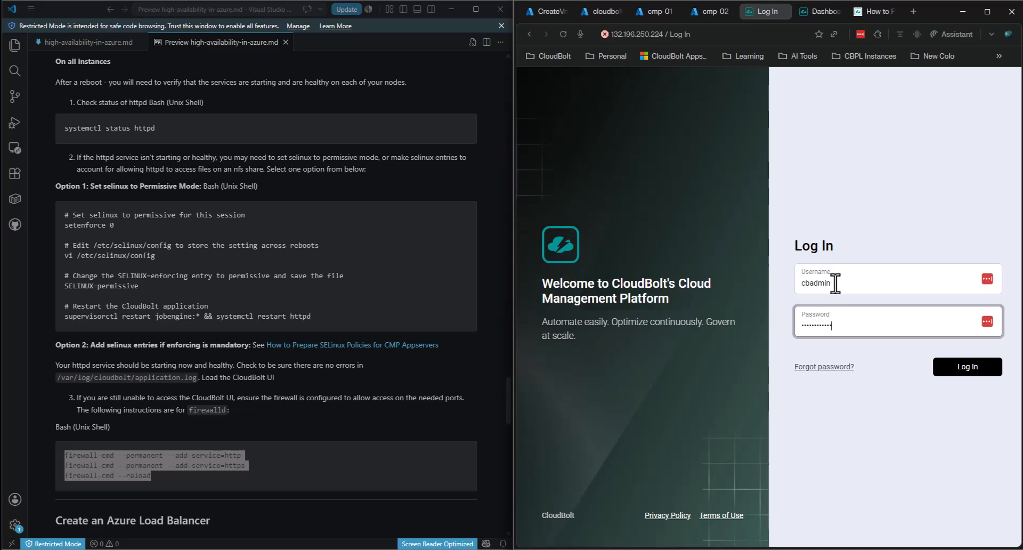
{"action": "type", "text": "1"}
{"action": "key", "text": "Return"}
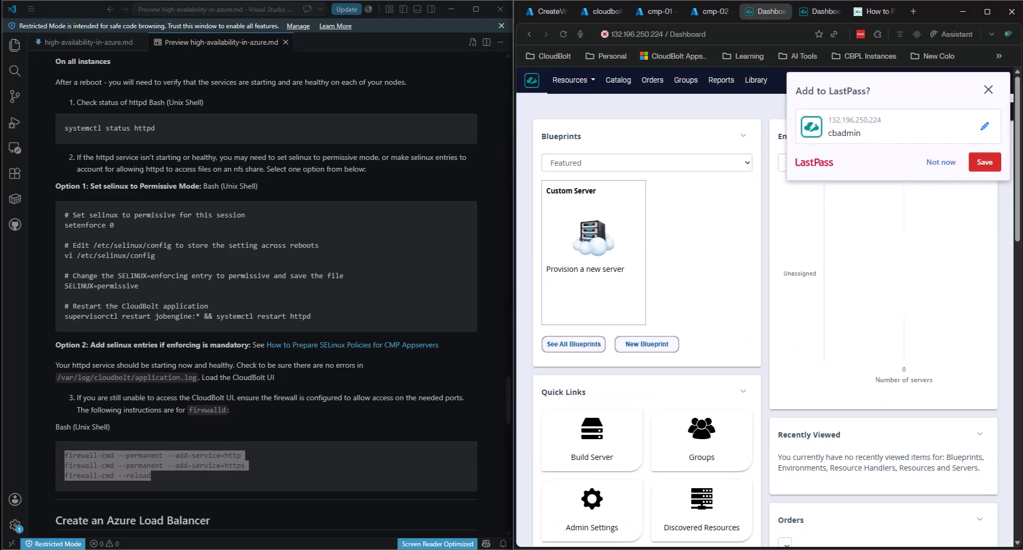
- Dismiss the save-password prompts on both nodes' dashboards
{"action": "left_click", "coordinate": [989, 89]}
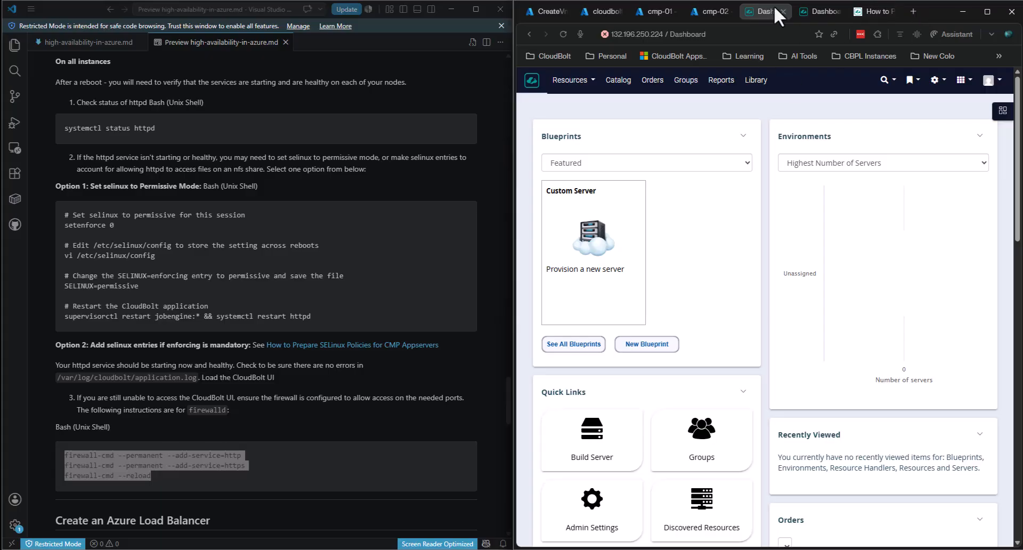
{"action": "left_click", "coordinate": [802, 16]}
{"action": "left_click", "coordinate": [988, 91]}
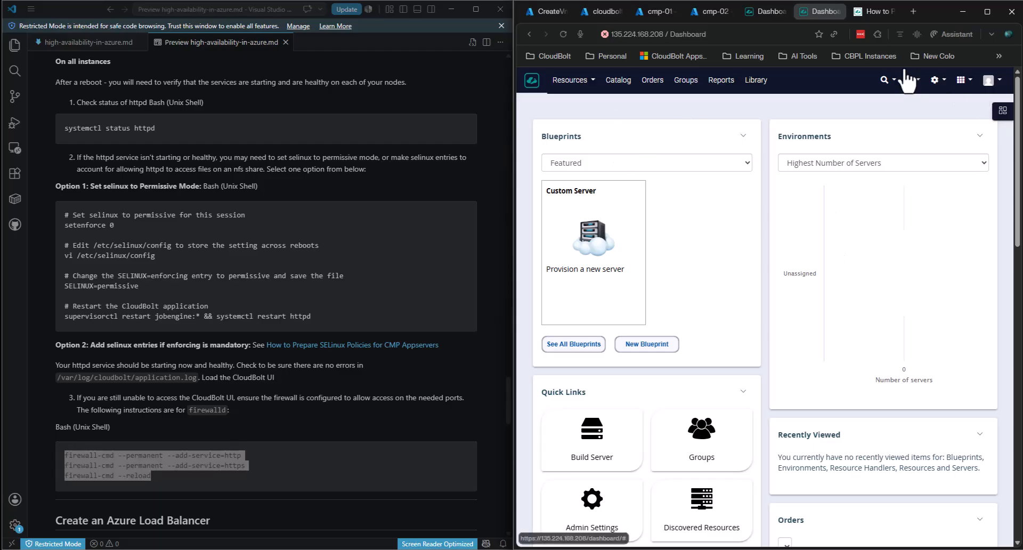
- Open System Status on 135.224.168.208 via All Admin search 'syste' and review workers and health checks
{"action": "left_click", "coordinate": [936, 81]}
{"action": "left_click", "coordinate": [904, 109]}
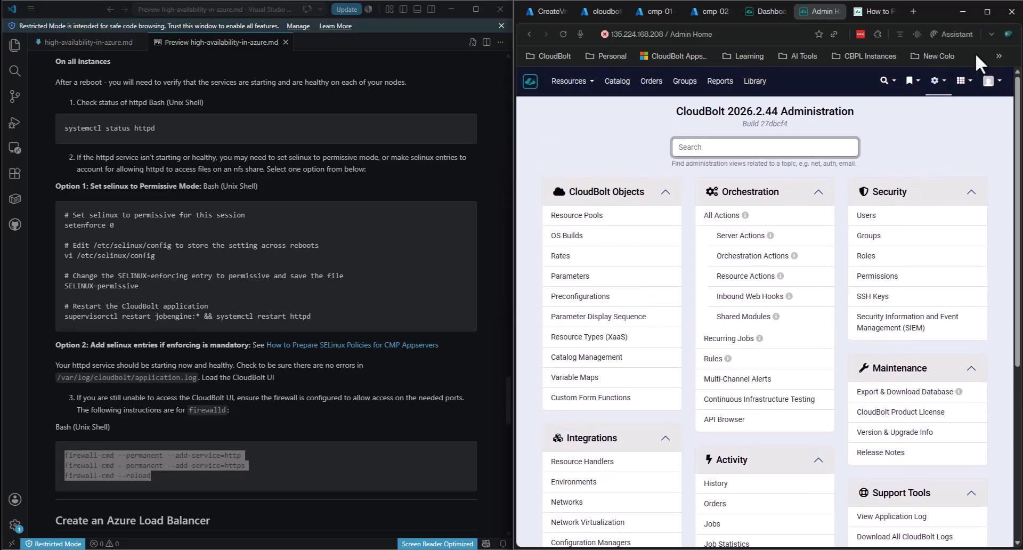
{"action": "double_click", "coordinate": [941, 16]}
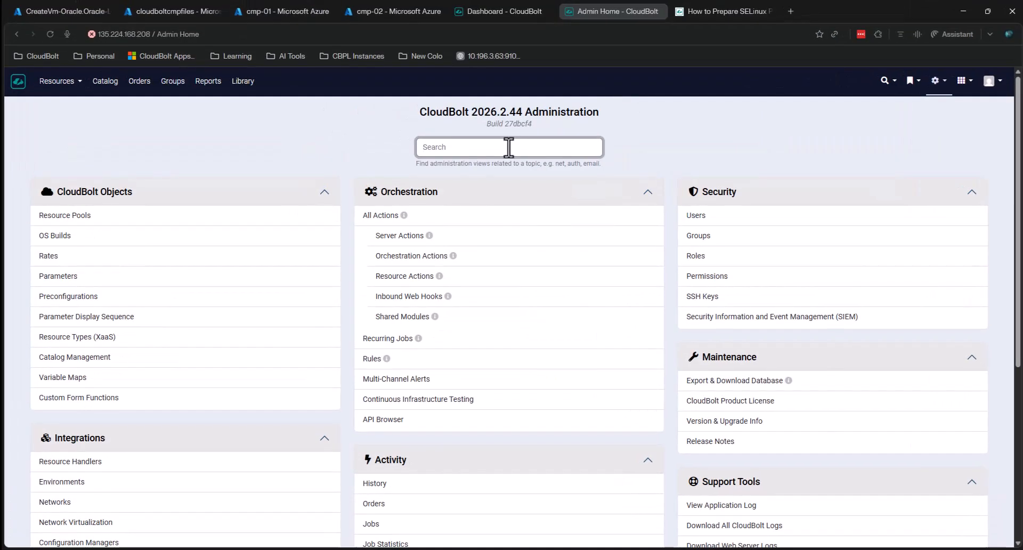
{"action": "type", "text": "syste"}
{"action": "left_click", "coordinate": [462, 166]}
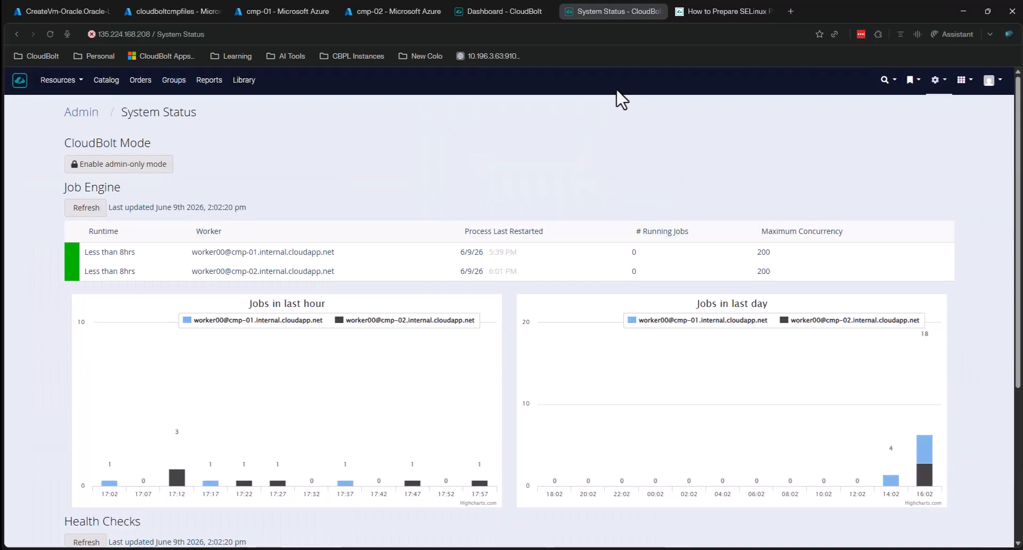
{"action": "scroll", "coordinate": [421, 298], "scroll_direction": "down", "scroll_amount": 4}
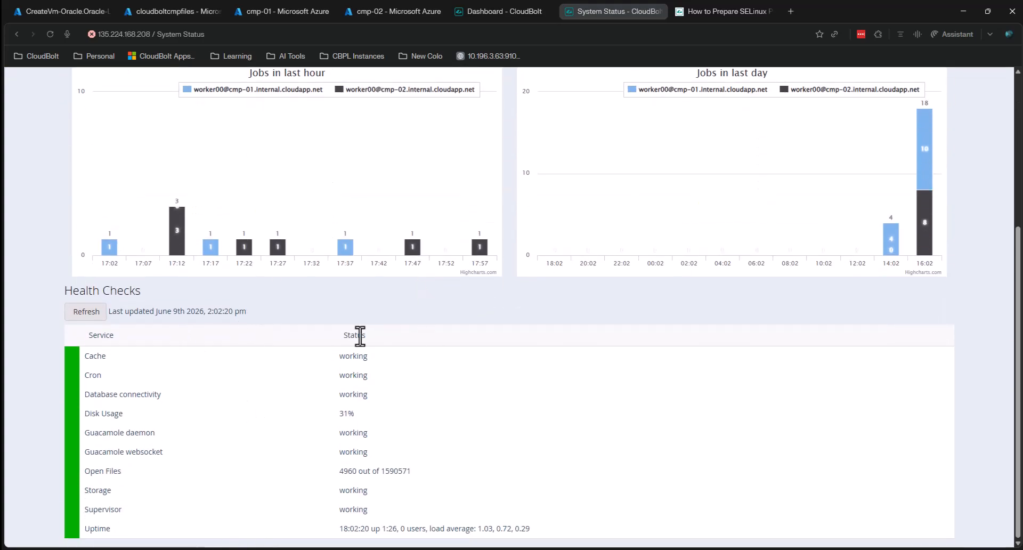
{"action": "scroll", "coordinate": [358, 335], "scroll_direction": "up", "scroll_amount": 4}
{"action": "left_click", "coordinate": [505, 10]}
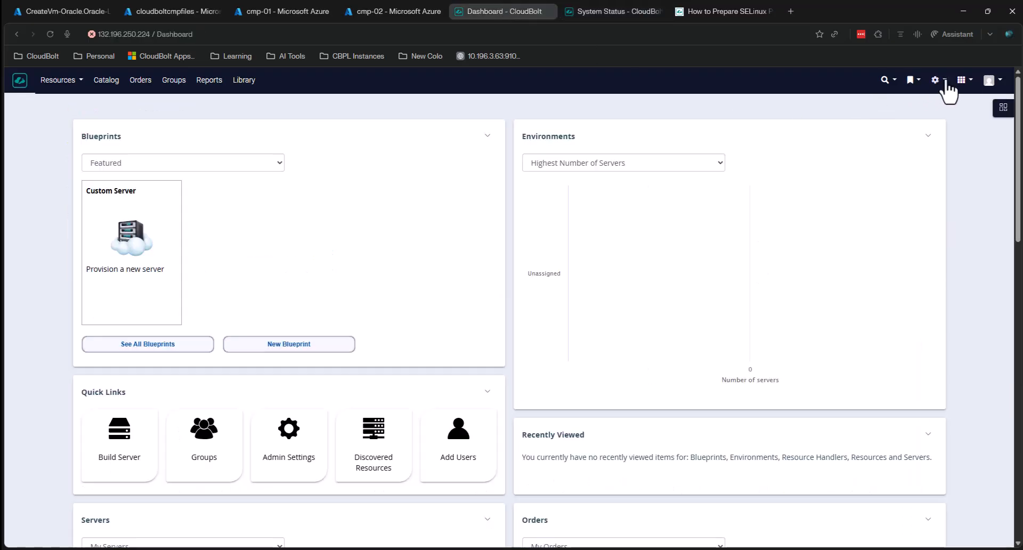
- Open 132.196.250.224's System Status via All Admin search 'syste' and check its failing health checks
{"action": "left_click", "coordinate": [936, 80]}
{"action": "left_click", "coordinate": [900, 103]}
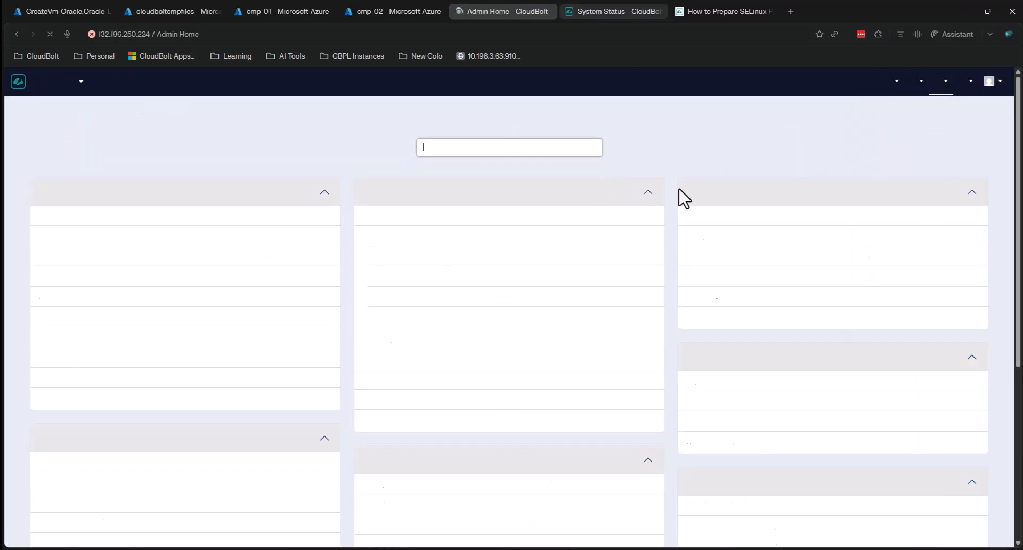
{"action": "type", "text": "syste"}
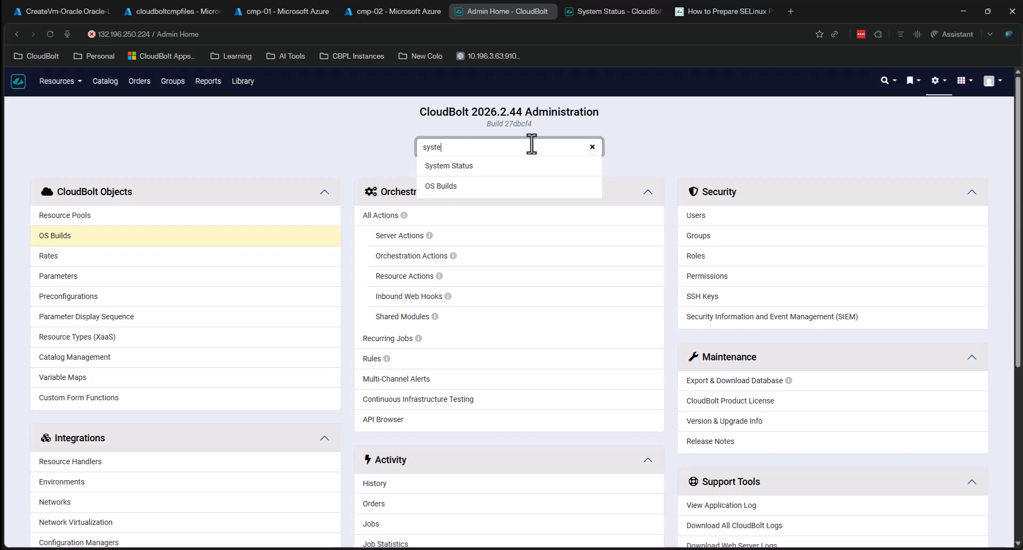
{"action": "key", "text": "Down"}
{"action": "key", "text": "Return"}
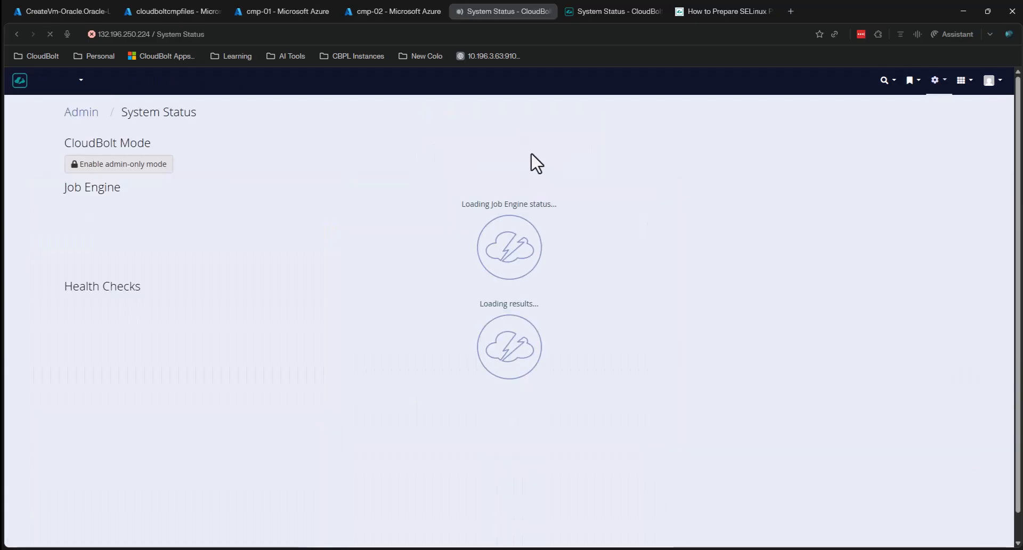
{"action": "scroll", "coordinate": [597, 233], "scroll_direction": "down", "scroll_amount": 4}
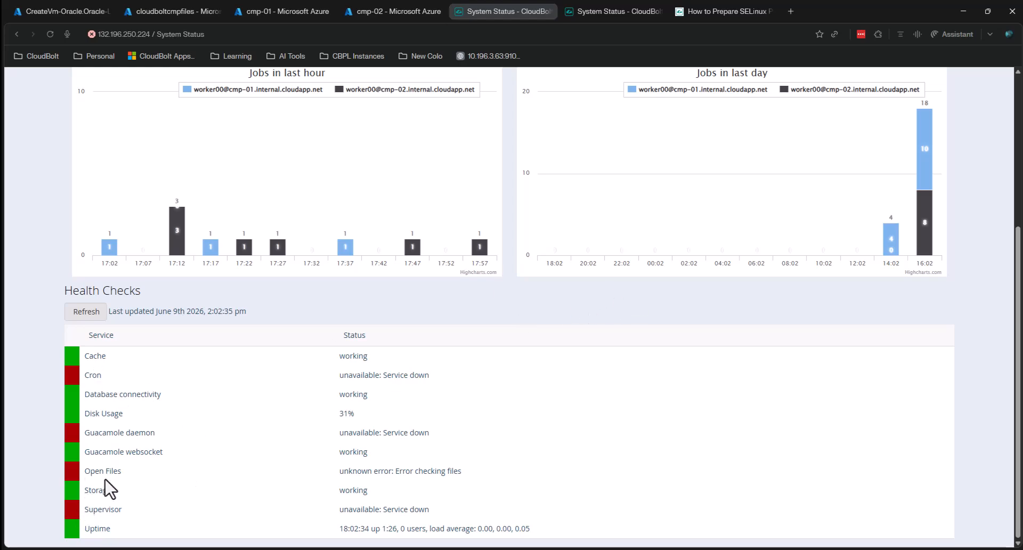
{"action": "left_click", "coordinate": [729, 15]}
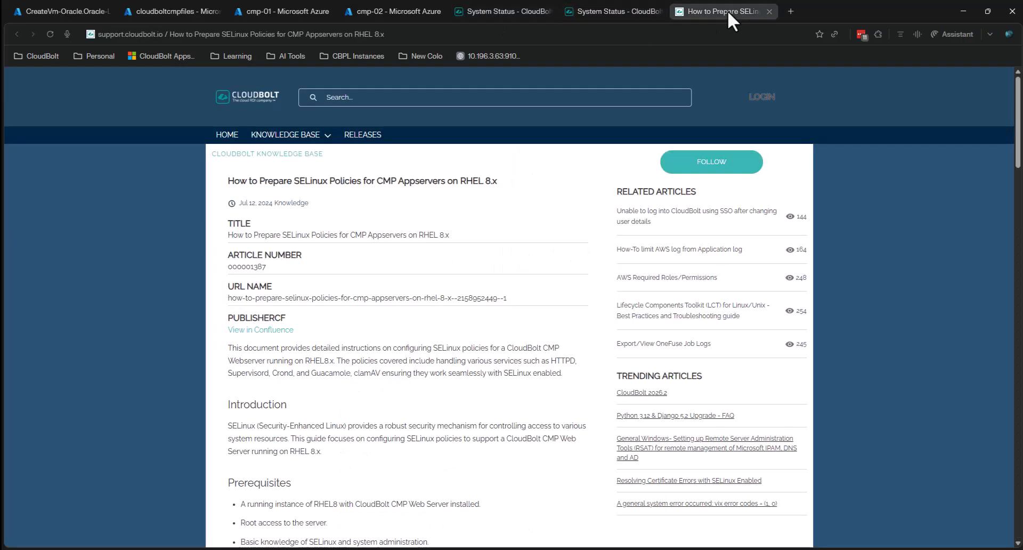
{"action": "left_click", "coordinate": [503, 10]}
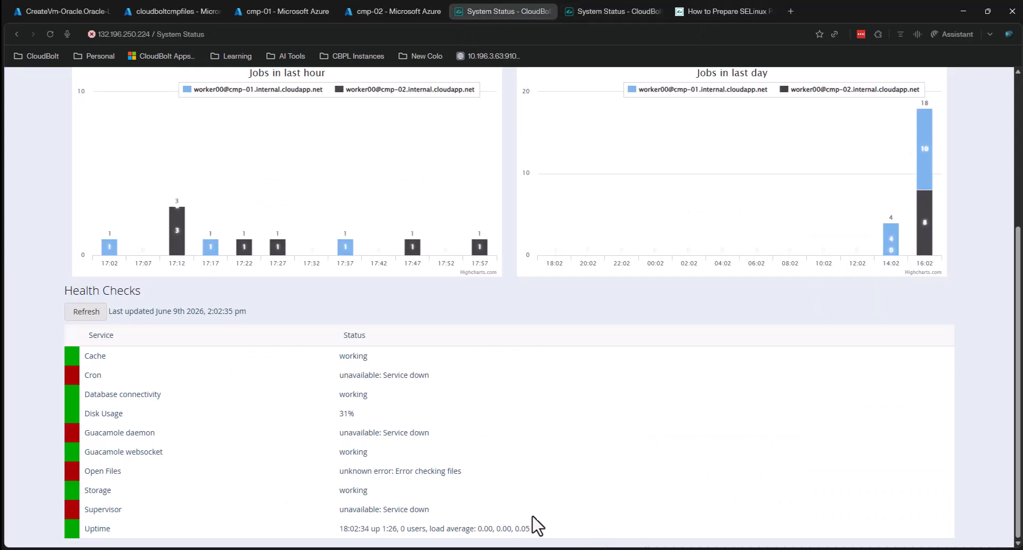
- Place the cmp-01 VS Code window beside System Status and run setenforce 0
{"action": "mouse_move", "coordinate": [507, 549]}
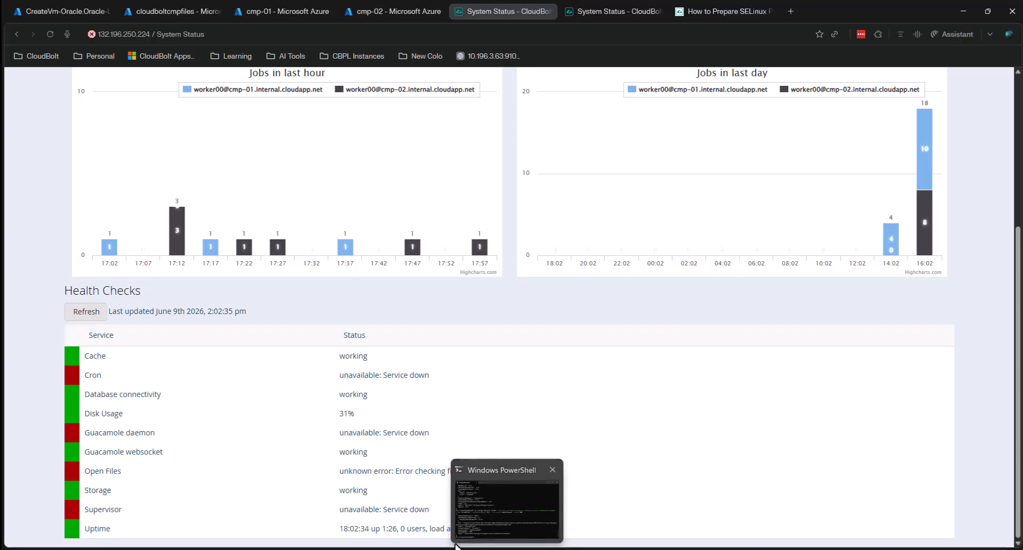
{"action": "mouse_move", "coordinate": [460, 543]}
{"action": "mouse_move", "coordinate": [526, 517]}
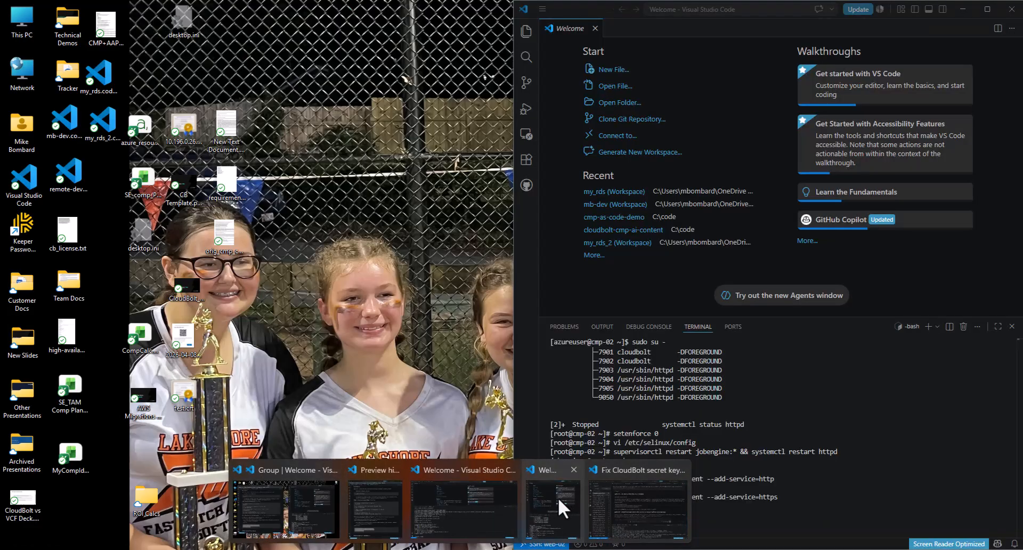
{"action": "left_click", "coordinate": [558, 497]}
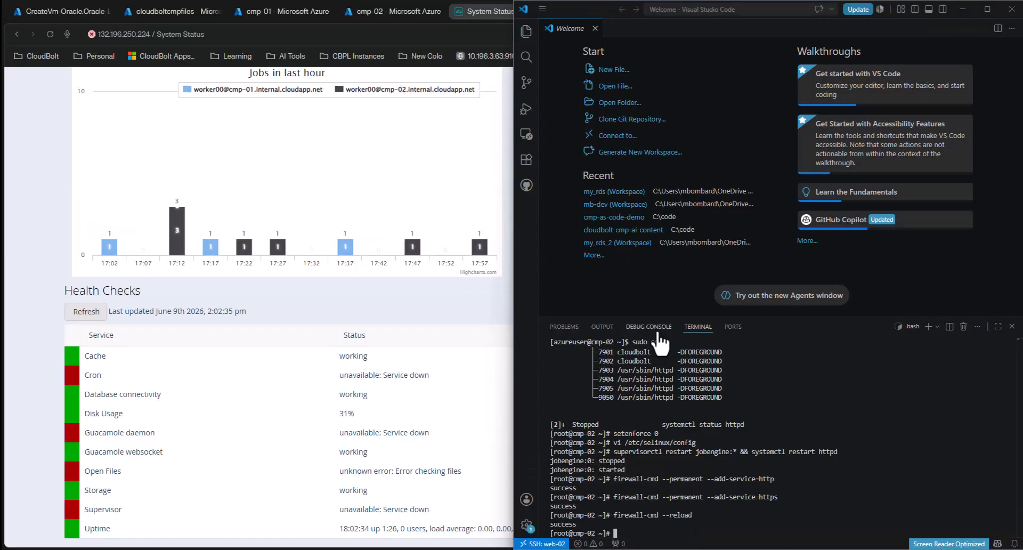
{"action": "mouse_move", "coordinate": [461, 543]}
{"action": "left_click", "coordinate": [495, 515]}
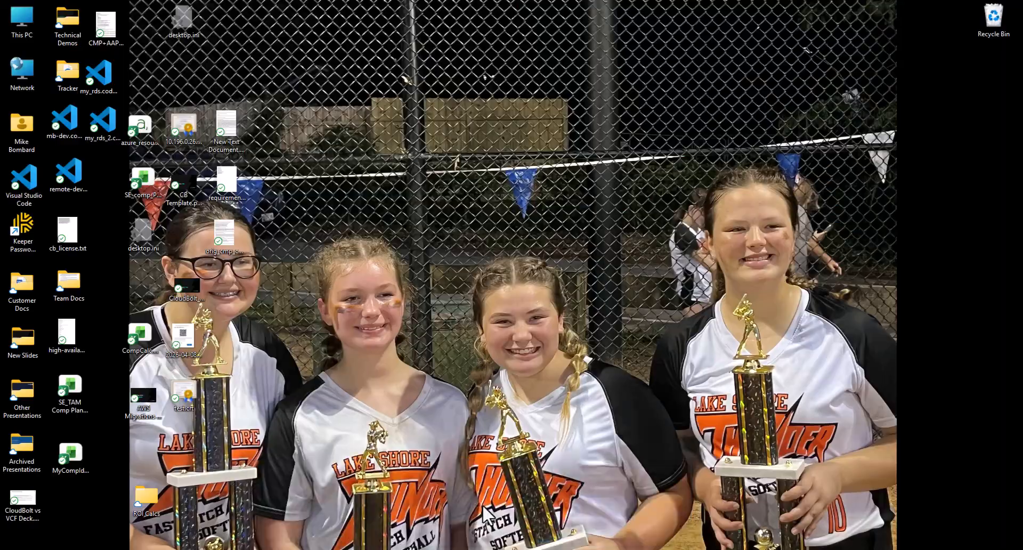
{"action": "left_click_drag", "start_coordinate": [852, 547], "coordinate": [1016, 124]}
{"action": "left_click", "coordinate": [884, 362]}
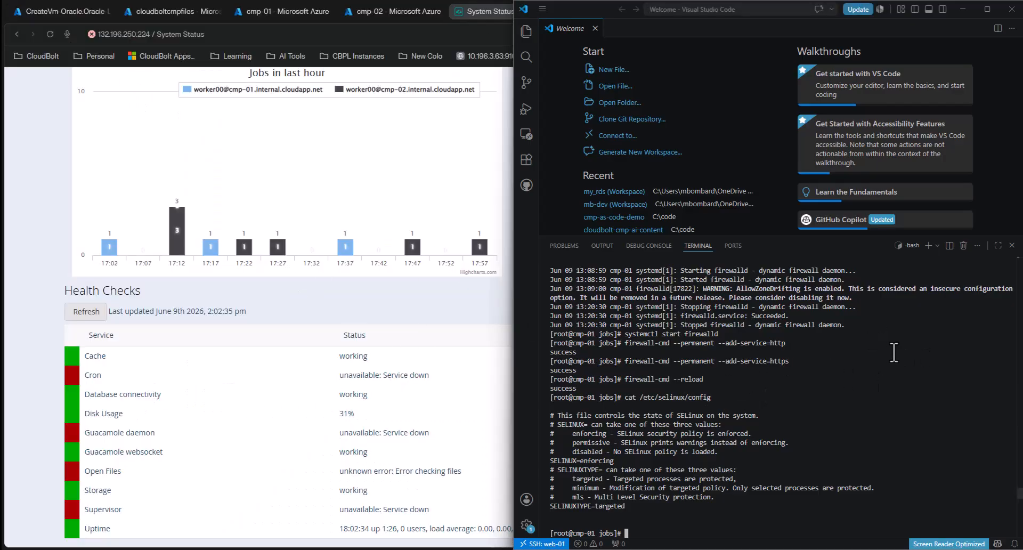
{"action": "type", "text": "setenforce 0"}
{"action": "key", "text": "Return"}
- Check the guide, then open /etc/selinux/config in vi
{"action": "type", "text": "vi"}
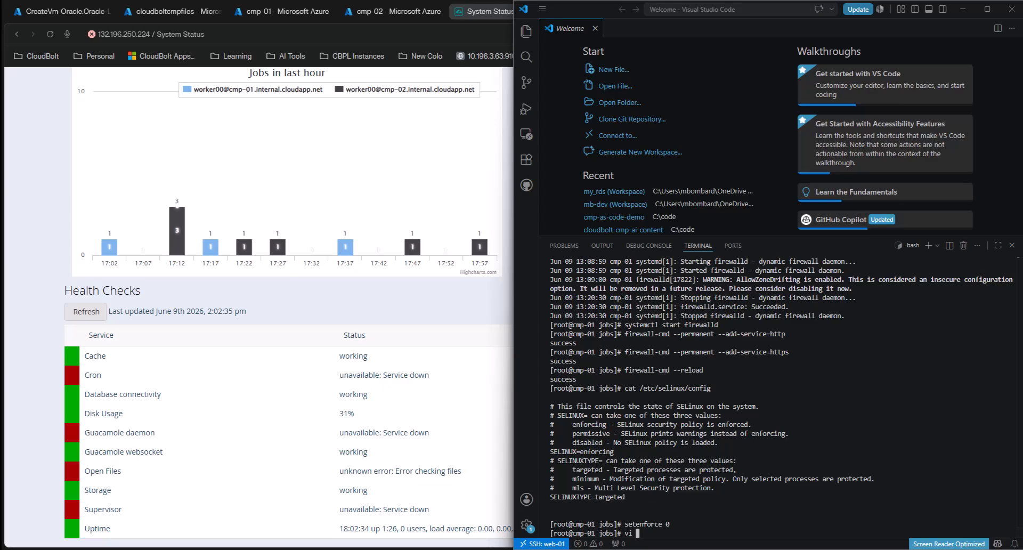
{"action": "left_click", "coordinate": [458, 549]}
{"action": "left_click", "coordinate": [393, 503]}
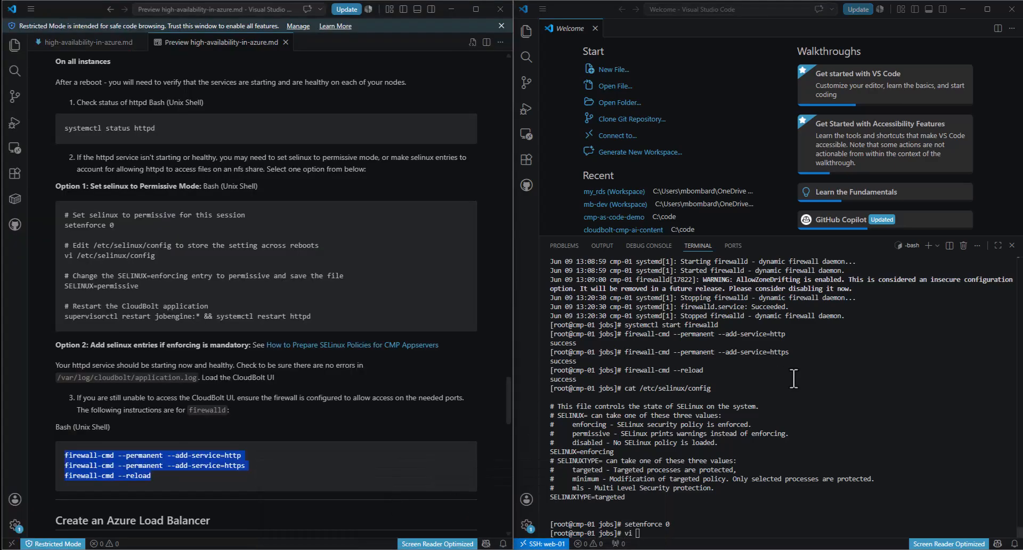
{"action": "left_click", "coordinate": [226, 315]}
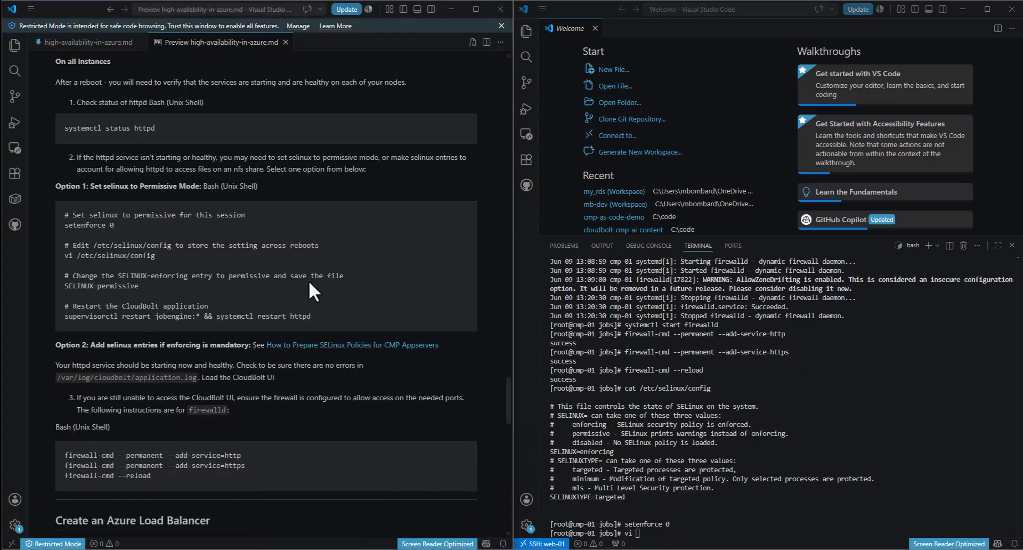
{"action": "scroll", "coordinate": [316, 292], "scroll_direction": "down", "scroll_amount": 1}
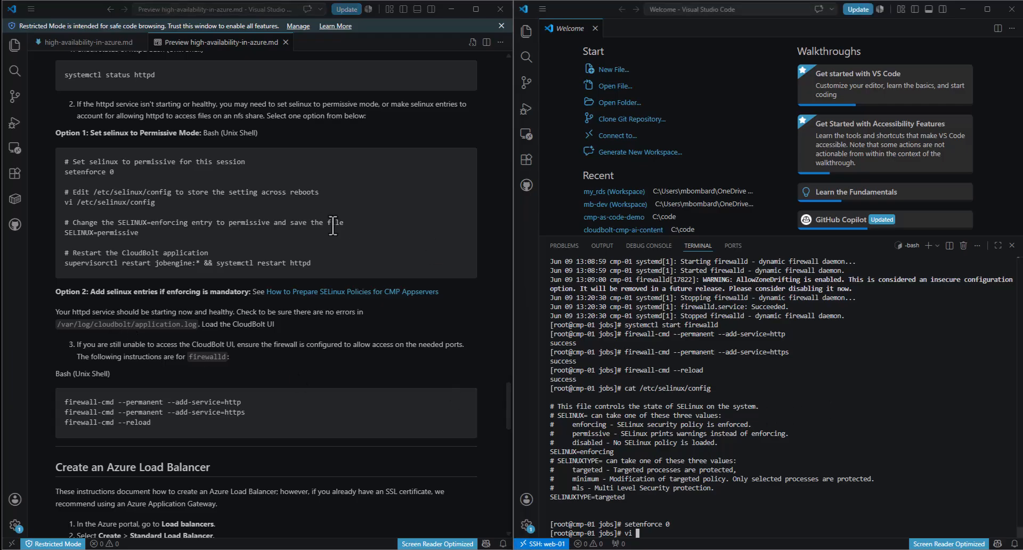
{"action": "scroll", "coordinate": [333, 224], "scroll_direction": "up", "scroll_amount": 3}
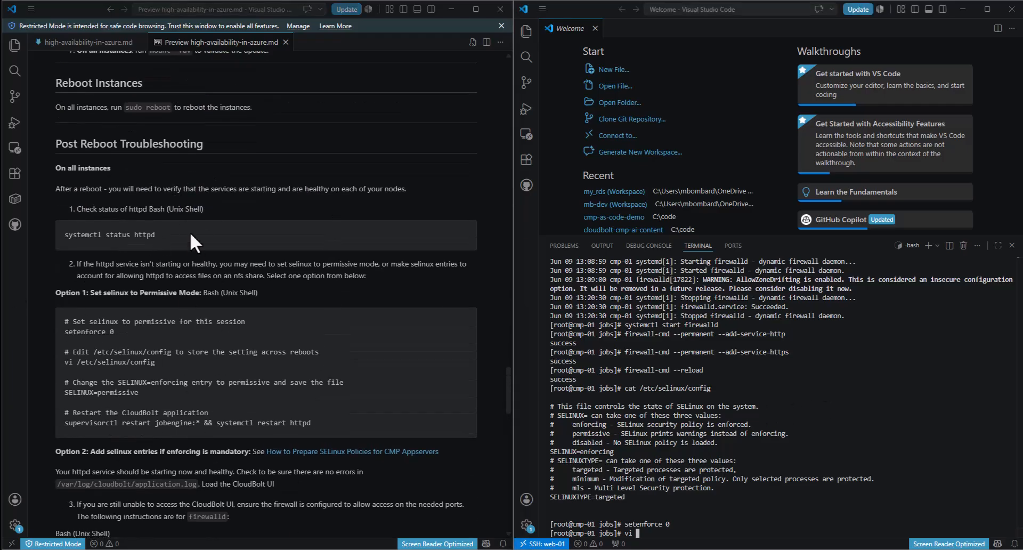
{"action": "scroll", "coordinate": [193, 240], "scroll_direction": "up", "scroll_amount": 1}
{"action": "scroll", "coordinate": [193, 240], "scroll_direction": "down", "scroll_amount": 1}
{"action": "type", "text": "el"}
{"action": "key", "text": "Tab"}
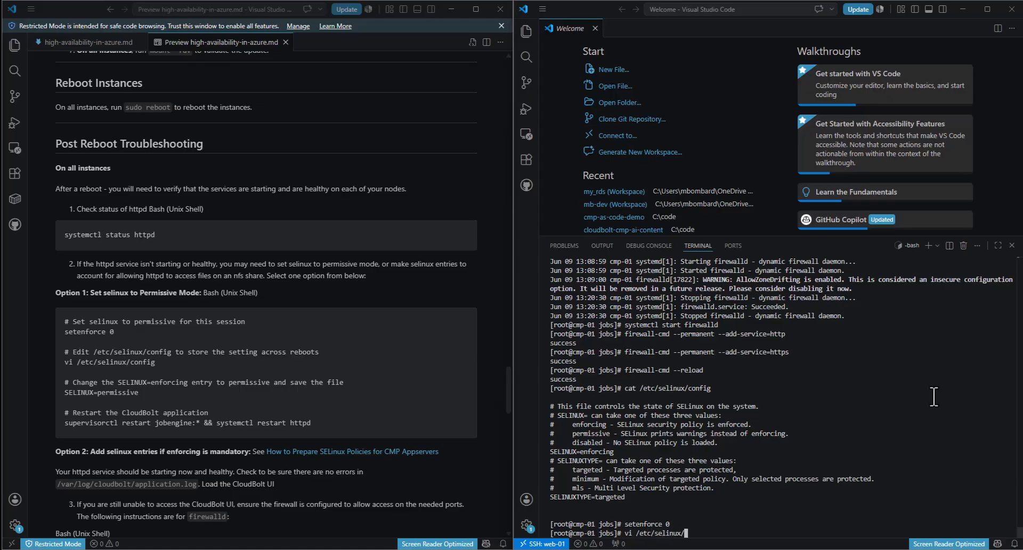
{"action": "type", "text": "co"}
{"action": "key", "text": "Tab"}
{"action": "key", "text": "Return"}
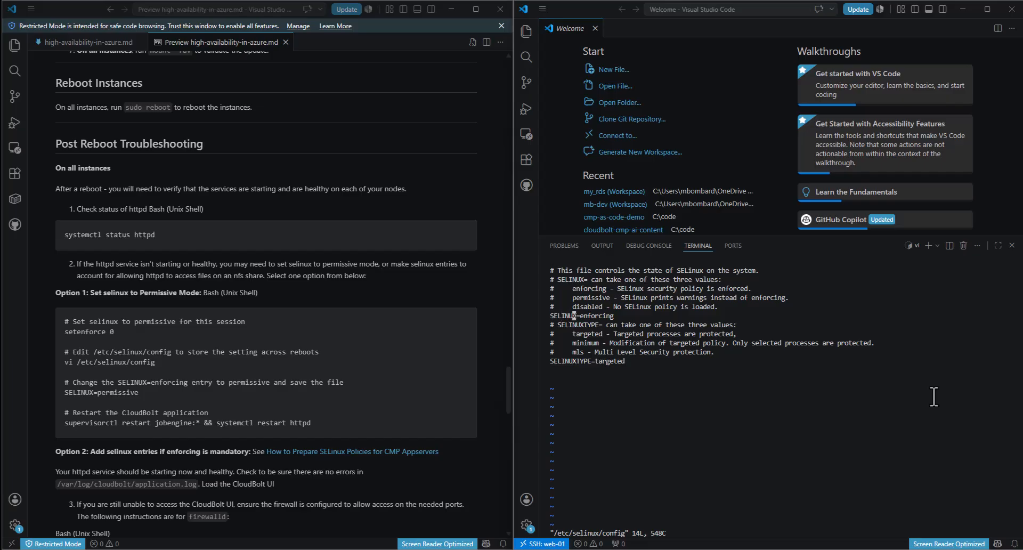
- Change SELINUX to permissive, save the file, and run systemctl restart httpd
{"action": "key", "text": "x"}
{"action": "key", "text": "x"}
{"action": "key", "text": "i"}
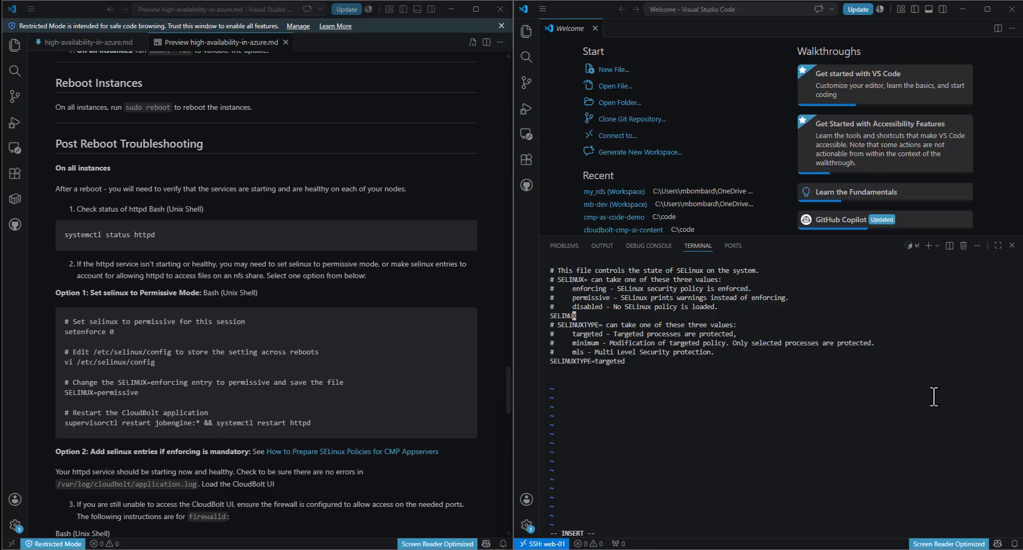
{"action": "type", "text": "permissive"}
{"action": "key", "text": "Return"}
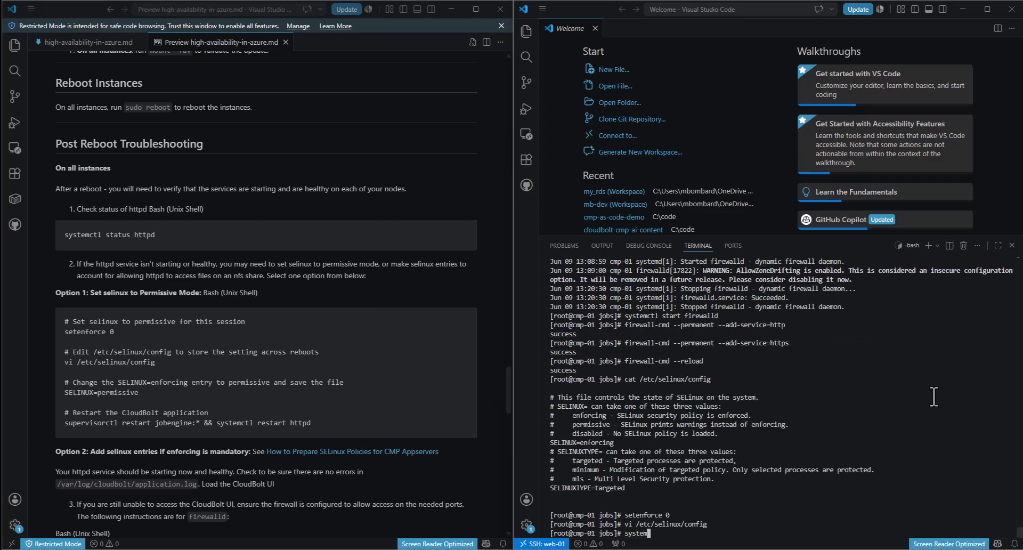
{"action": "type", "text": "systemctl restart httpd"}
{"action": "key", "text": "Return"}
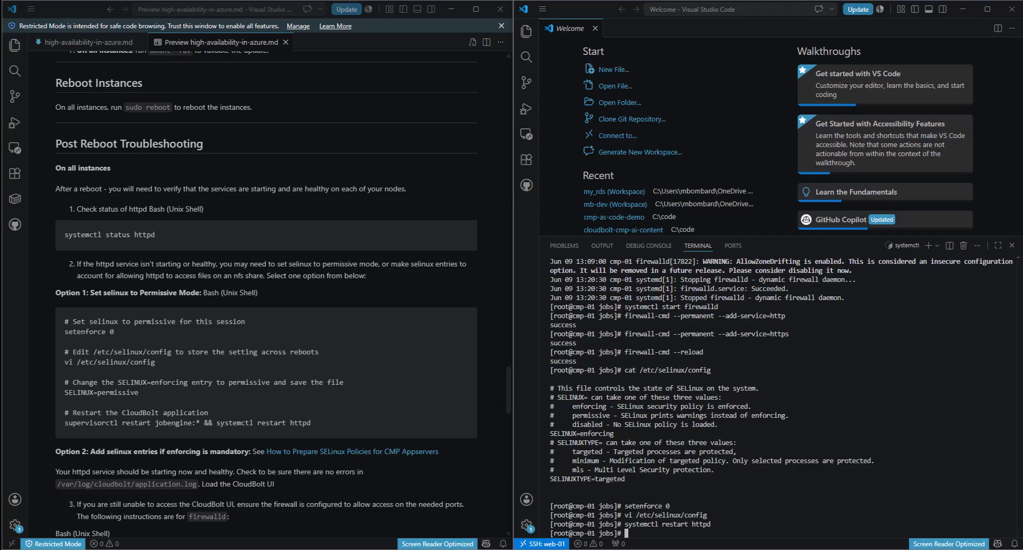
- Reload System Status on 132.196.250.224 to confirm all checks work, then minimize the browser
{"action": "mouse_move", "coordinate": [416, 547]}
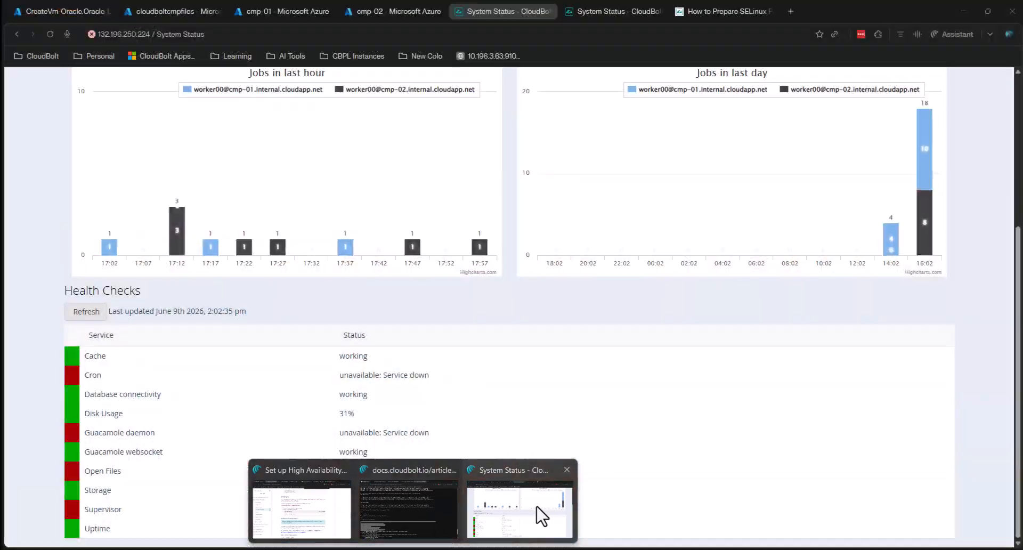
{"action": "left_click", "coordinate": [539, 516]}
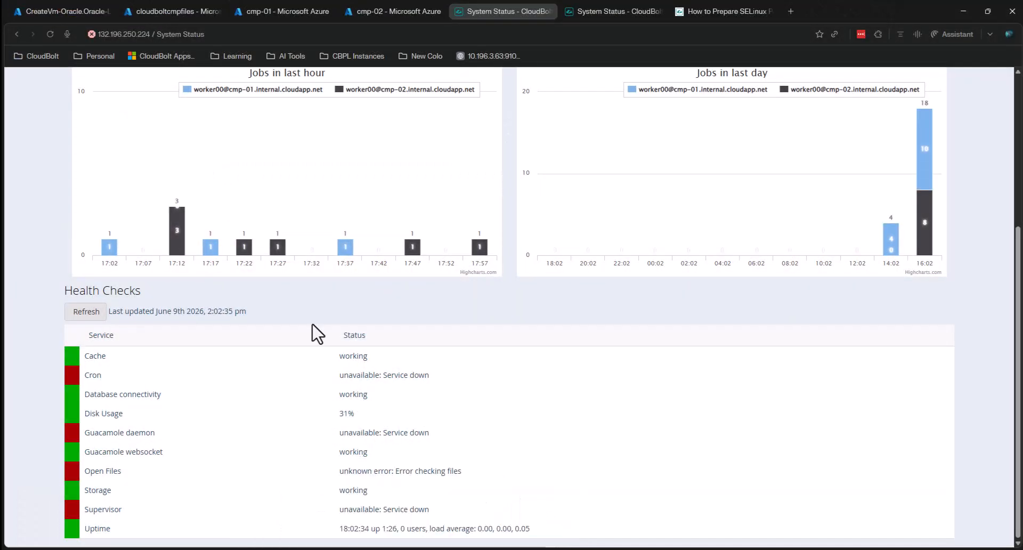
{"action": "left_click", "coordinate": [53, 35]}
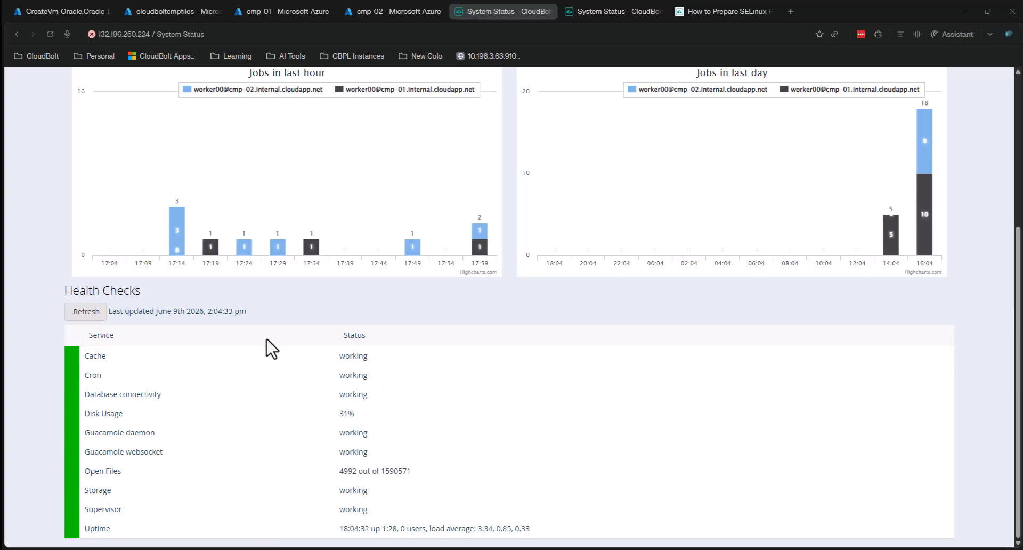
{"action": "left_click", "coordinate": [963, 11]}
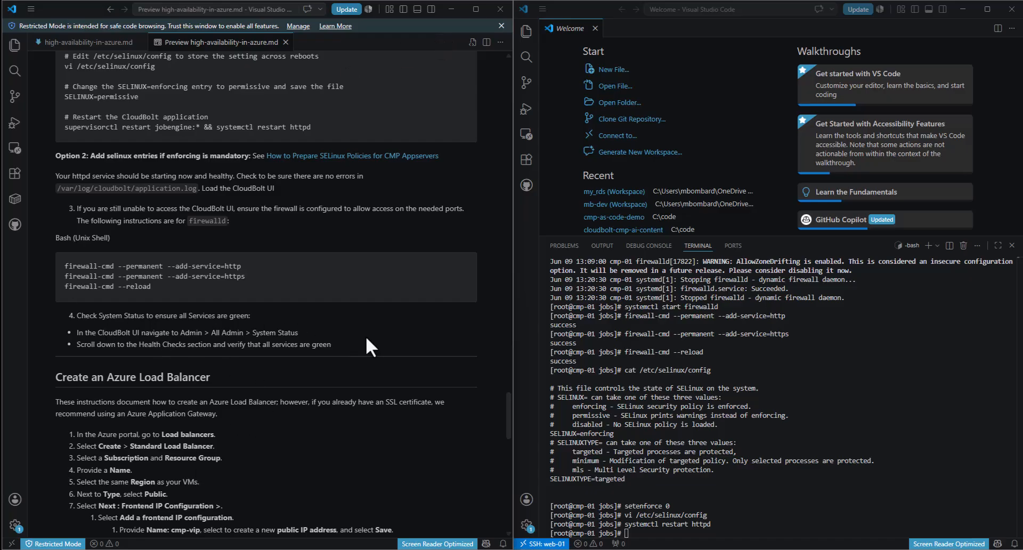
- Review the guide's system status check step alongside the terminal
{"action": "left_click_drag", "start_coordinate": [347, 355], "coordinate": [75, 322]}
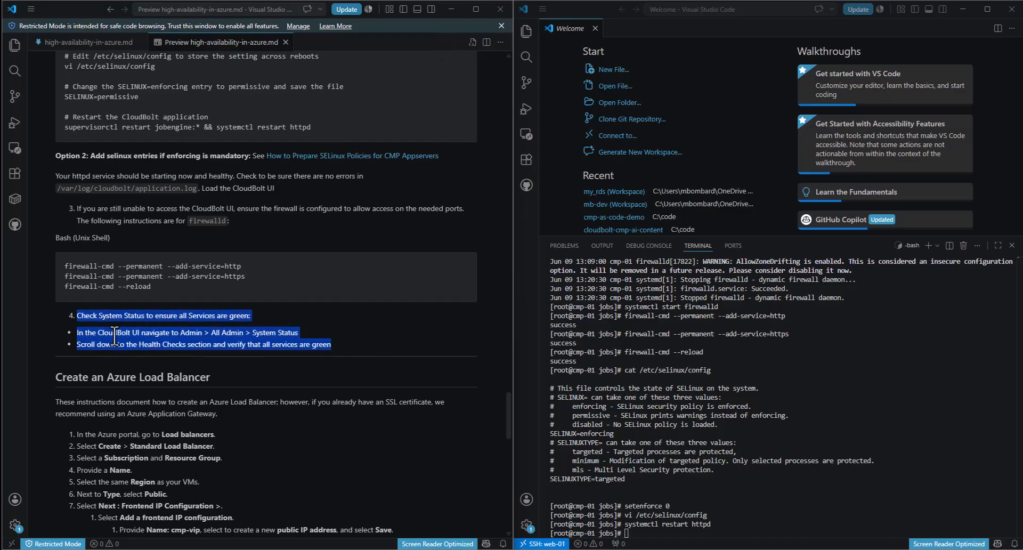
{"action": "left_click", "coordinate": [145, 341]}
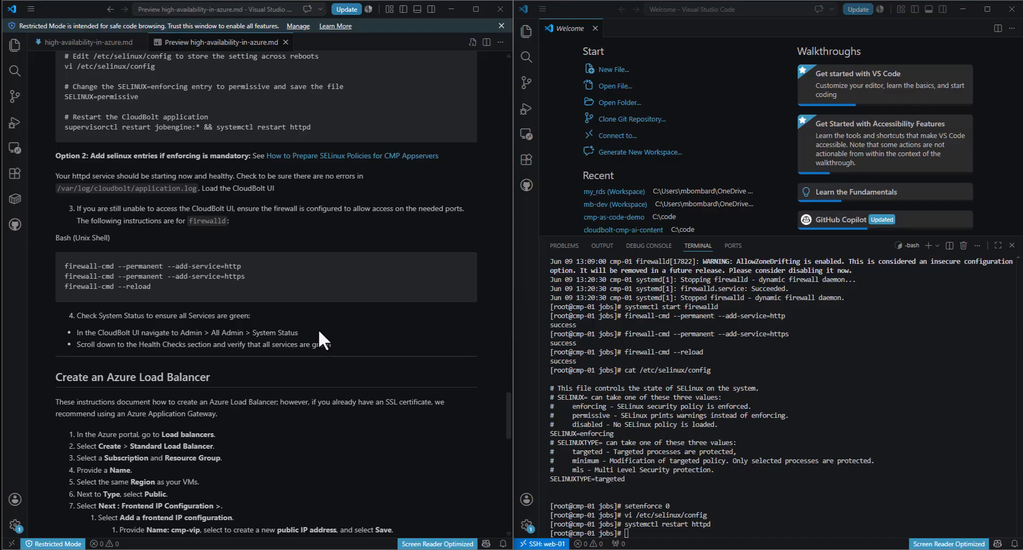
{"action": "left_click", "coordinate": [587, 13]}
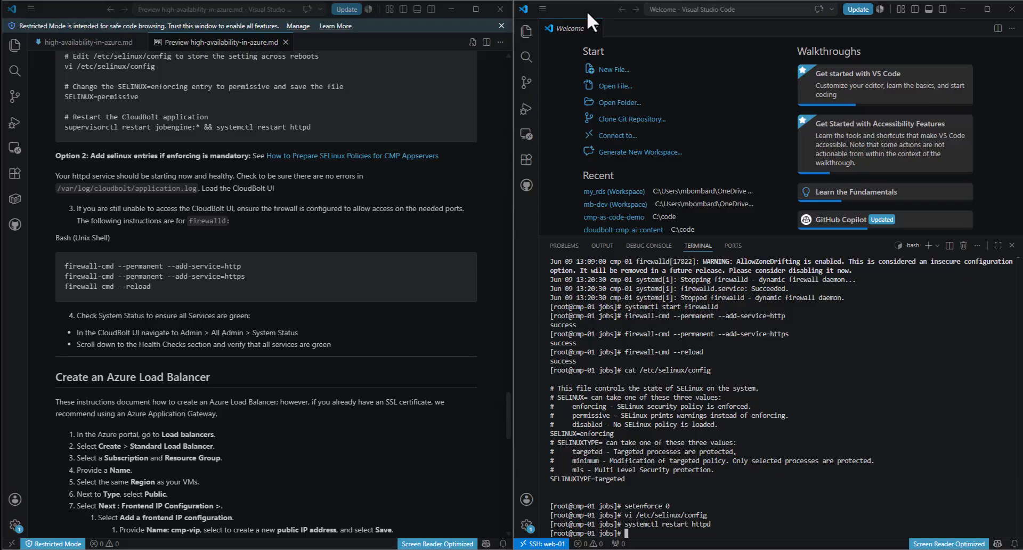
{"action": "scroll", "coordinate": [196, 389], "scroll_direction": "down", "scroll_amount": 3}
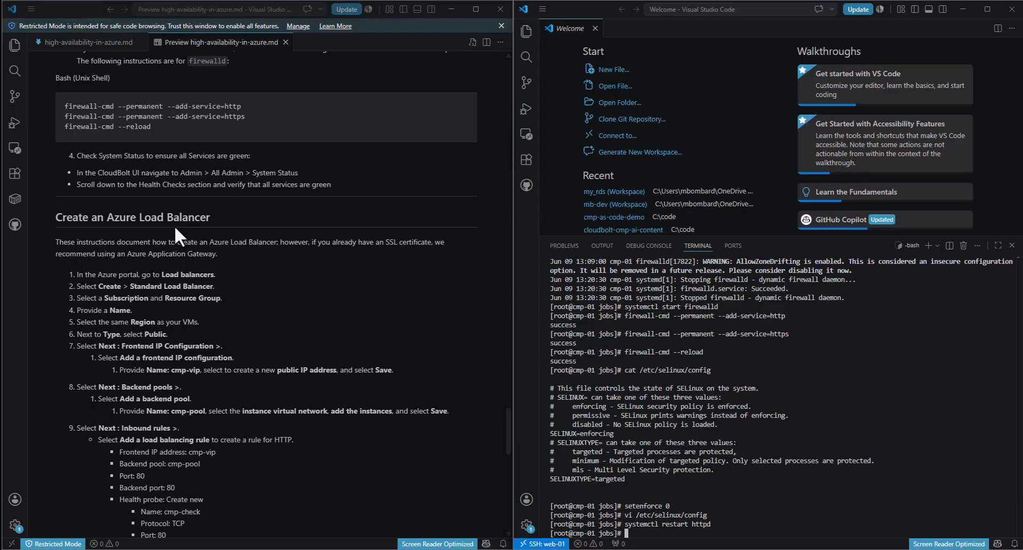
{"action": "scroll", "coordinate": [215, 281], "scroll_direction": "down", "scroll_amount": 2}
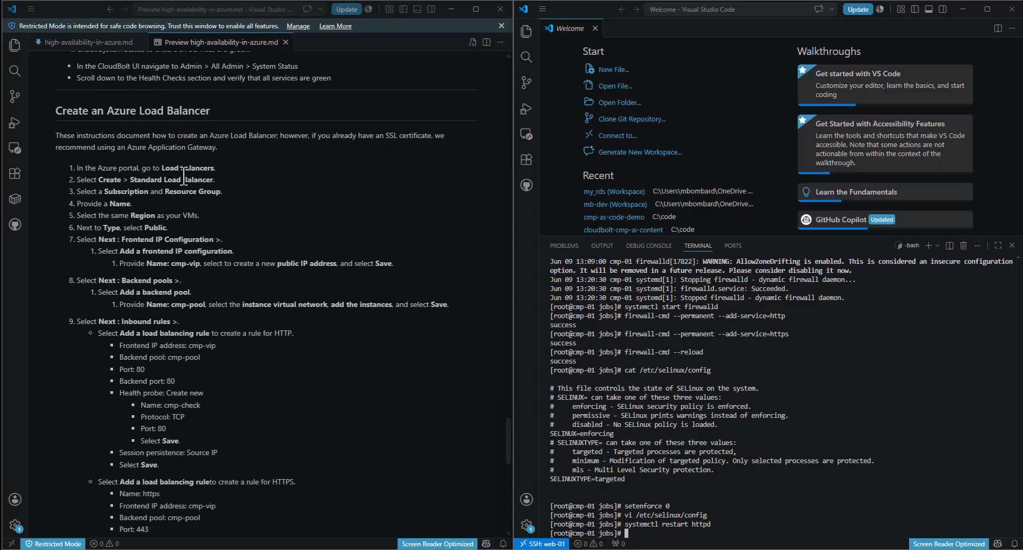
{"action": "left_click", "coordinate": [185, 135]}
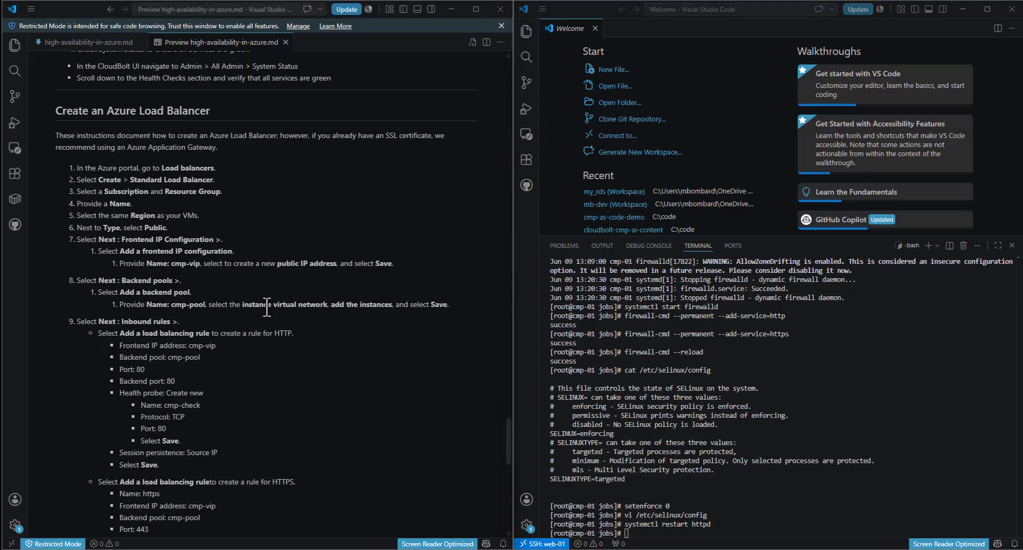
- Read the guide's Create an Azure Load Balancer section and Application Gateway recommendation
{"action": "scroll", "coordinate": [261, 341], "scroll_direction": "down", "scroll_amount": 1}
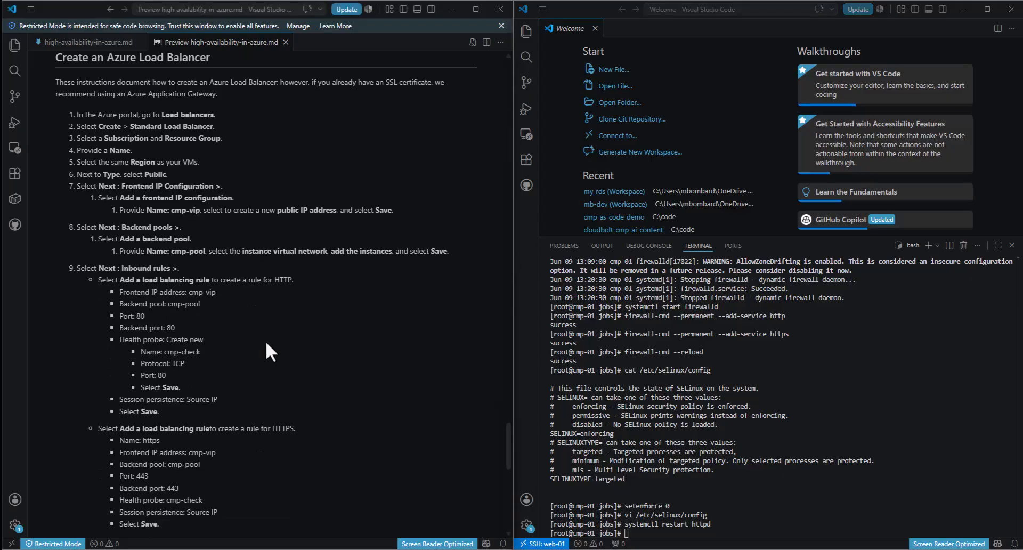
{"action": "scroll", "coordinate": [266, 340], "scroll_direction": "up", "scroll_amount": 1}
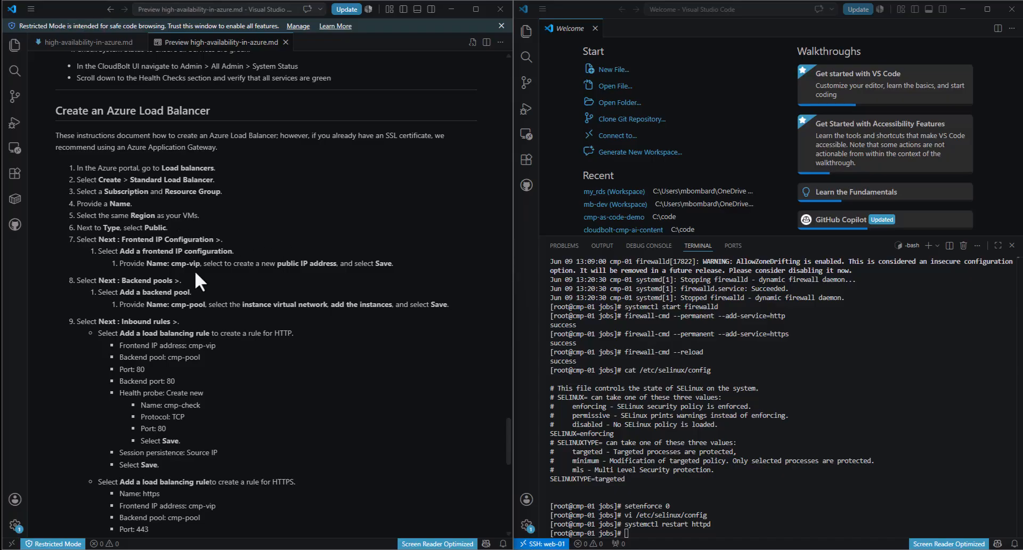
{"action": "scroll", "coordinate": [199, 160], "scroll_direction": "down", "scroll_amount": 1}
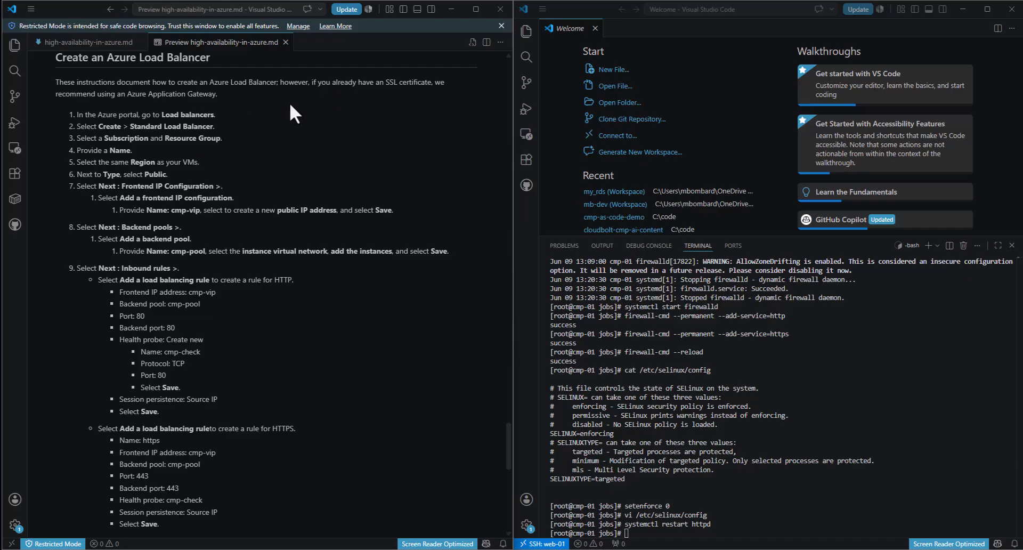
{"action": "left_click_drag", "start_coordinate": [217, 93], "coordinate": [136, 97]}
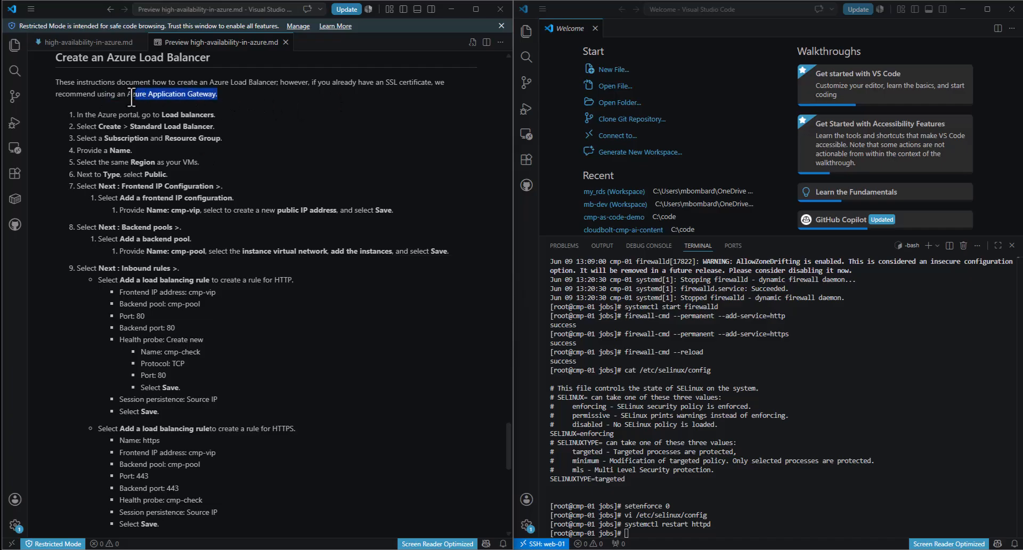
{"action": "left_click", "coordinate": [195, 113]}
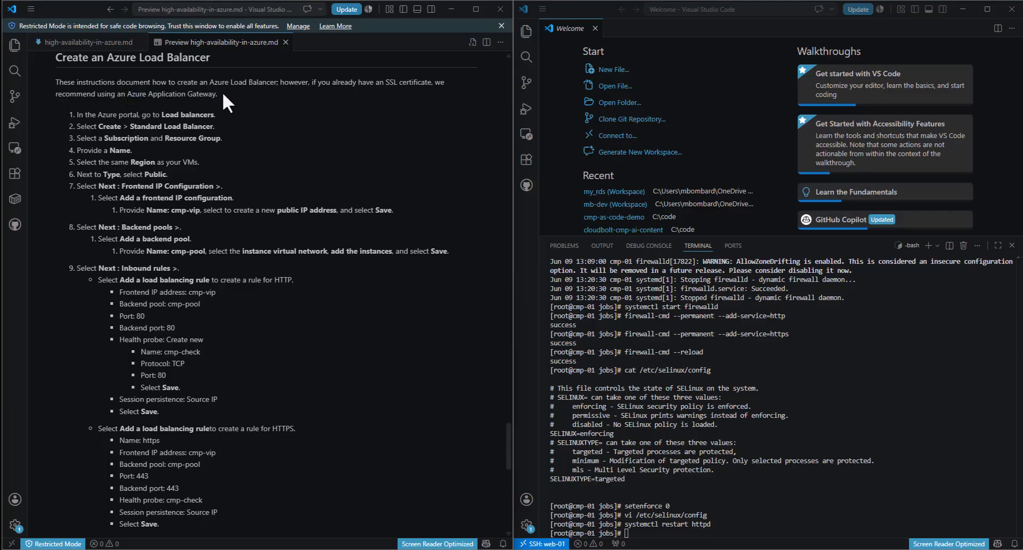
{"action": "scroll", "coordinate": [221, 112], "scroll_direction": "up", "scroll_amount": 1}
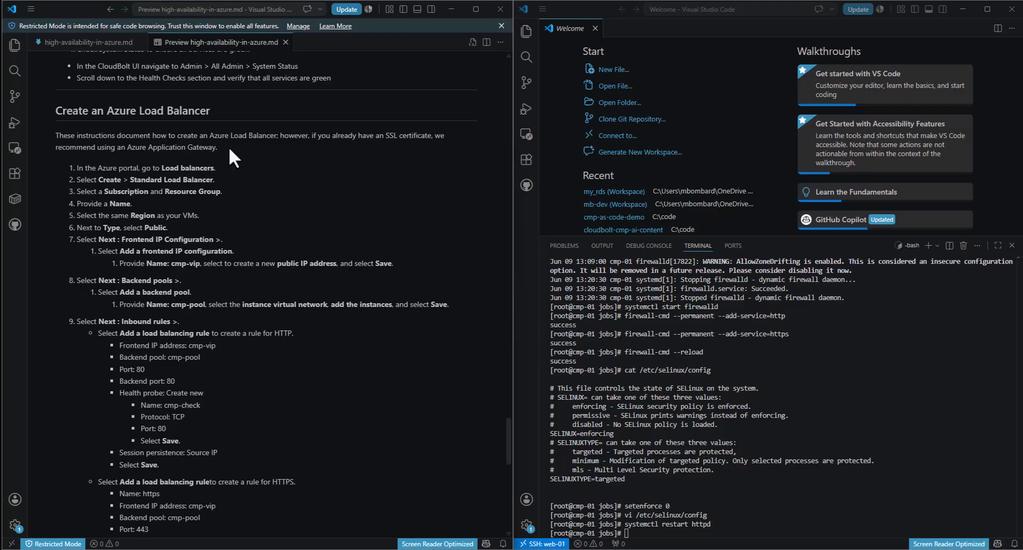
{"action": "left_click_drag", "start_coordinate": [213, 111], "coordinate": [105, 112]}
{"action": "left_click", "coordinate": [115, 127]}
- Place the browser beside the guide and open the ha-demo resource group in Azure
{"action": "left_click", "coordinate": [527, 485]}
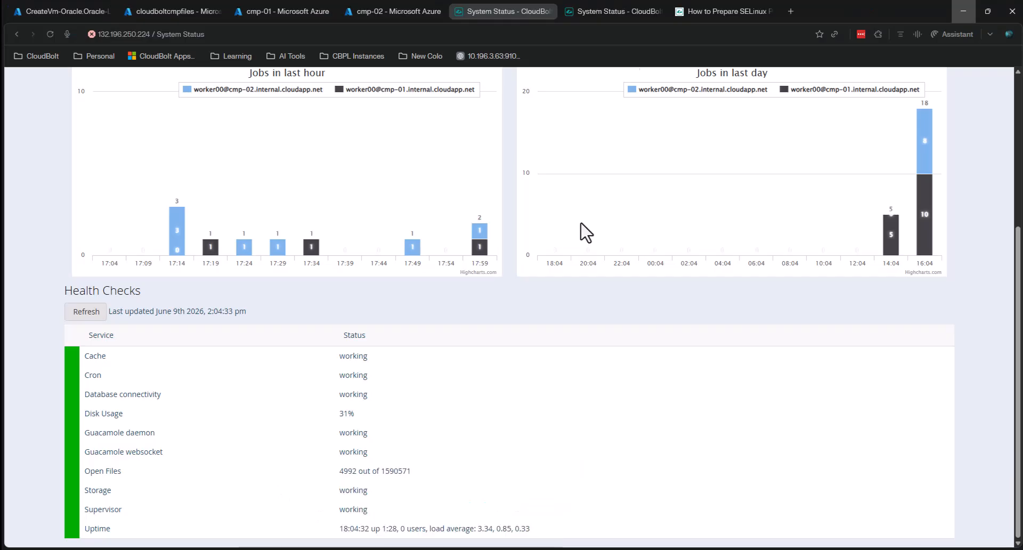
{"action": "left_click_drag", "start_coordinate": [839, 12], "coordinate": [1021, 82]}
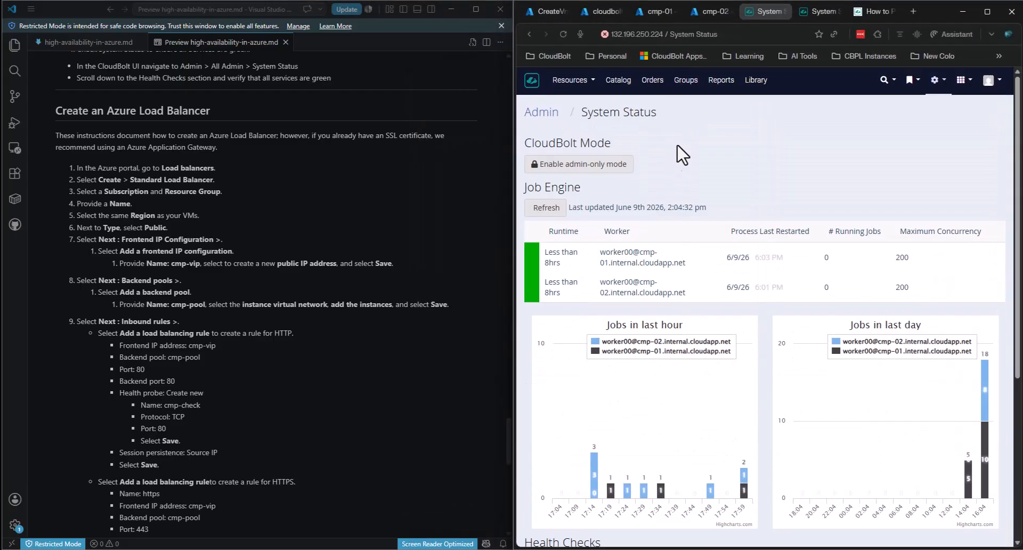
{"action": "left_click", "coordinate": [544, 11]}
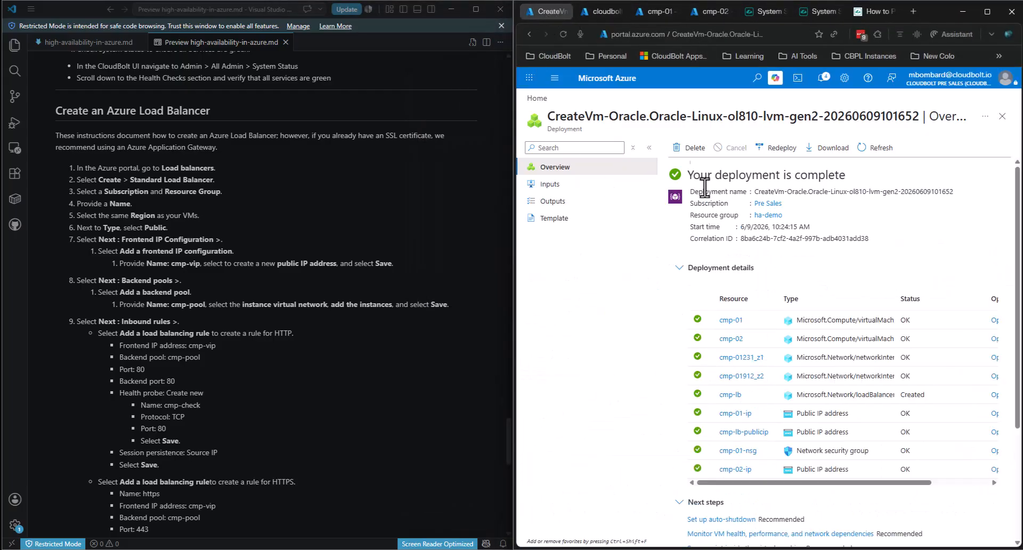
{"action": "left_click", "coordinate": [554, 78]}
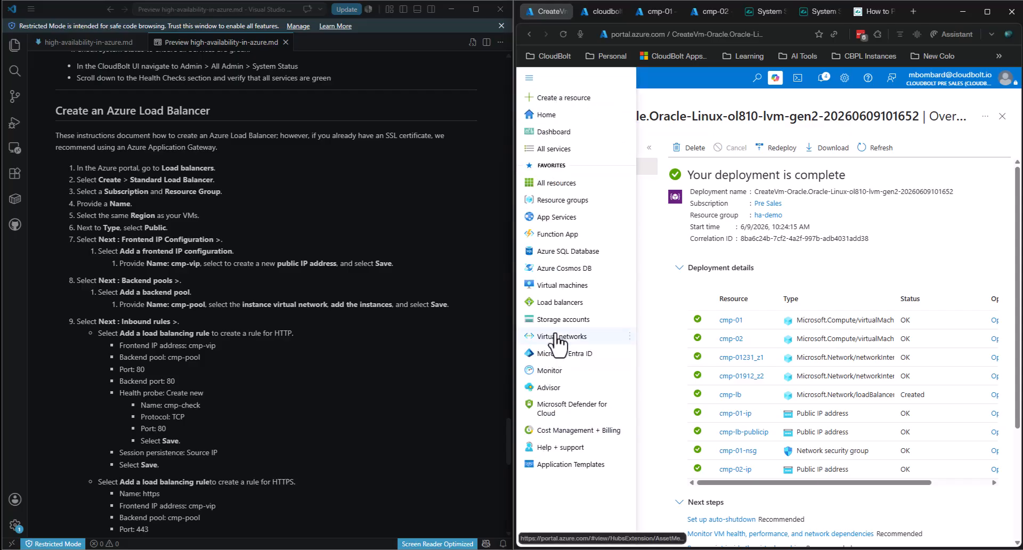
{"action": "left_click", "coordinate": [560, 201]}
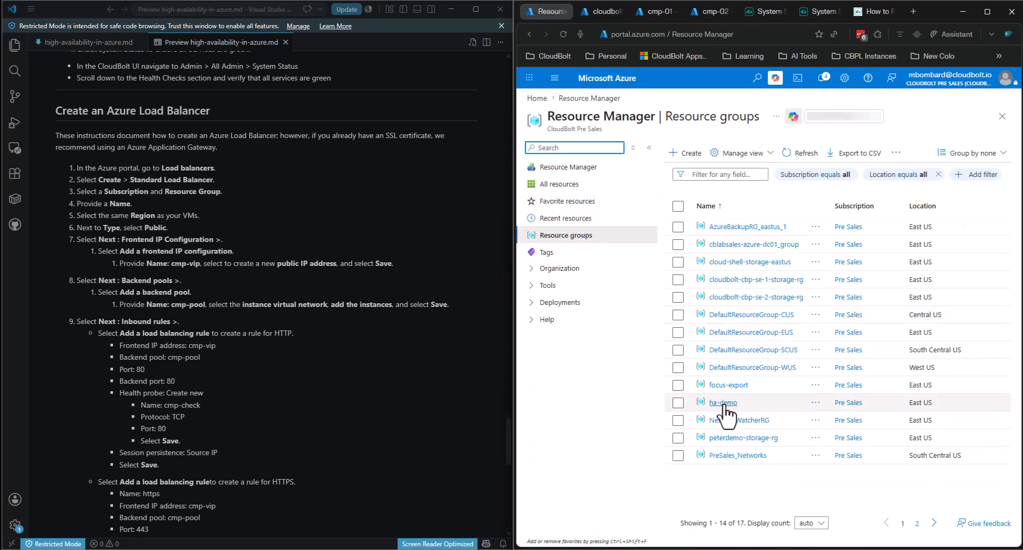
{"action": "left_click", "coordinate": [724, 403]}
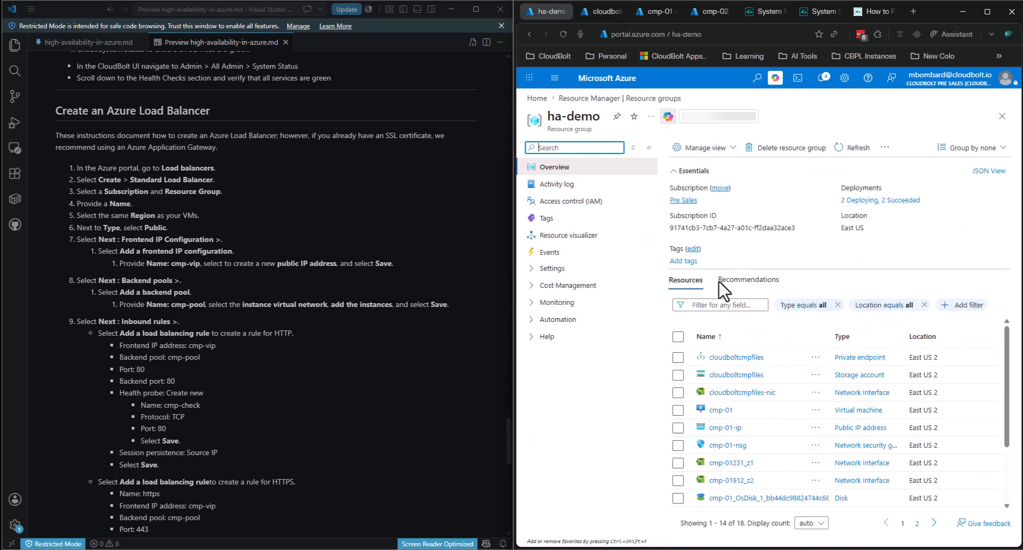
- Open the cmp-lb load balancer from the second page of ha-demo resources
{"action": "scroll", "coordinate": [776, 408], "scroll_direction": "down", "scroll_amount": 3}
{"action": "scroll", "coordinate": [776, 408], "scroll_direction": "up", "scroll_amount": 1}
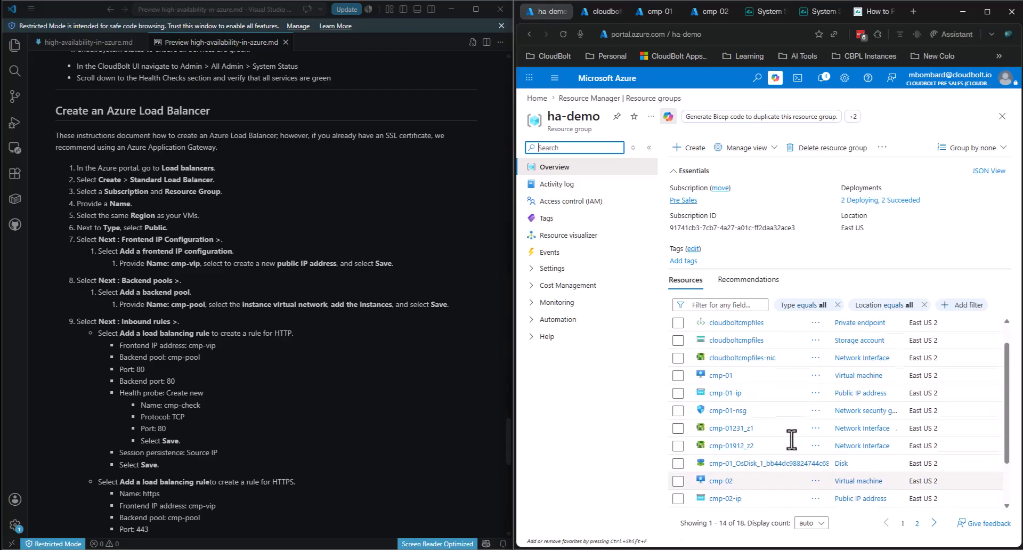
{"action": "scroll", "coordinate": [749, 417], "scroll_direction": "down", "scroll_amount": 1}
{"action": "scroll", "coordinate": [748, 418], "scroll_direction": "down", "scroll_amount": 2}
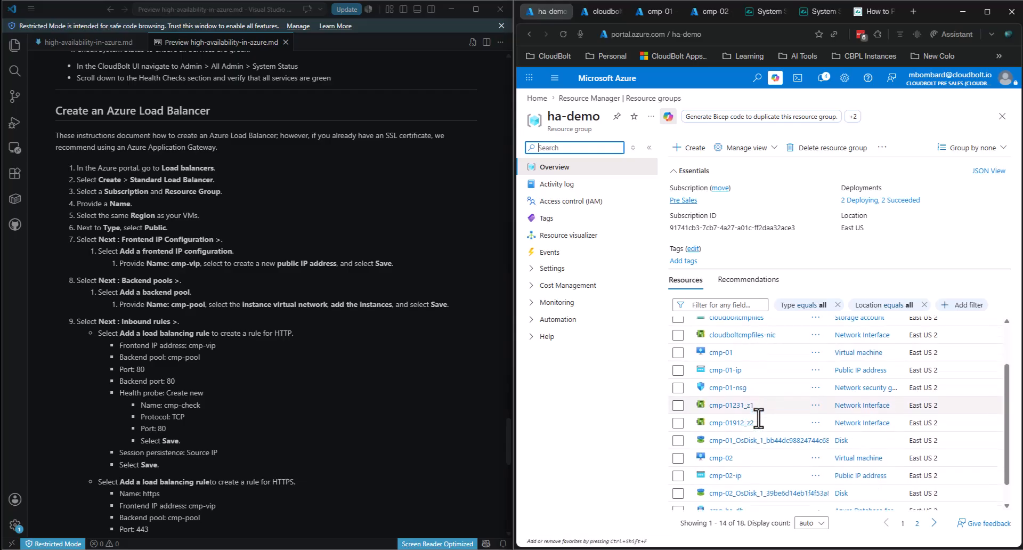
{"action": "left_click", "coordinate": [935, 524]}
{"action": "left_click", "coordinate": [716, 356]}
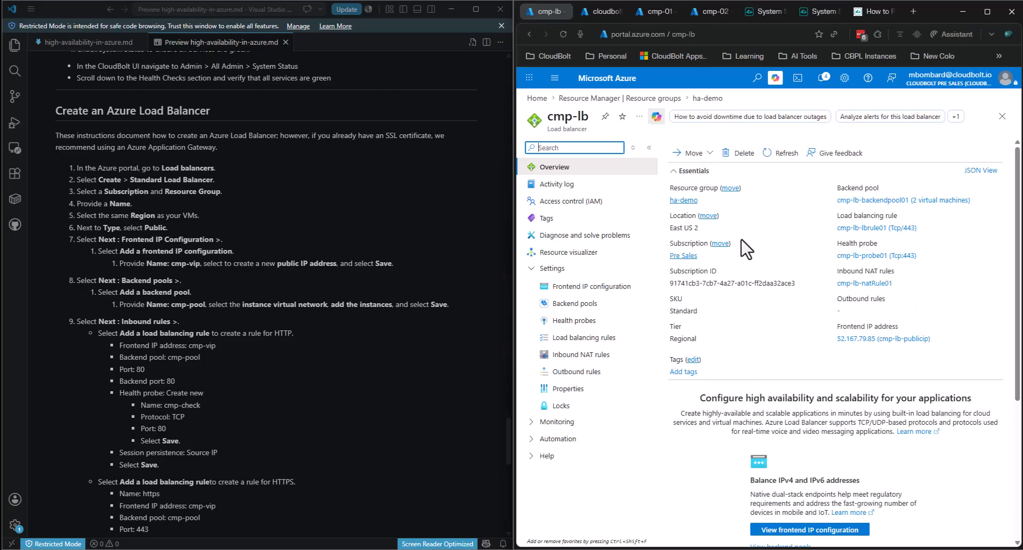
- Review cmp-lb's backend pools and frontend IP configuration, then list its load balancing rules
{"action": "left_click", "coordinate": [578, 304]}
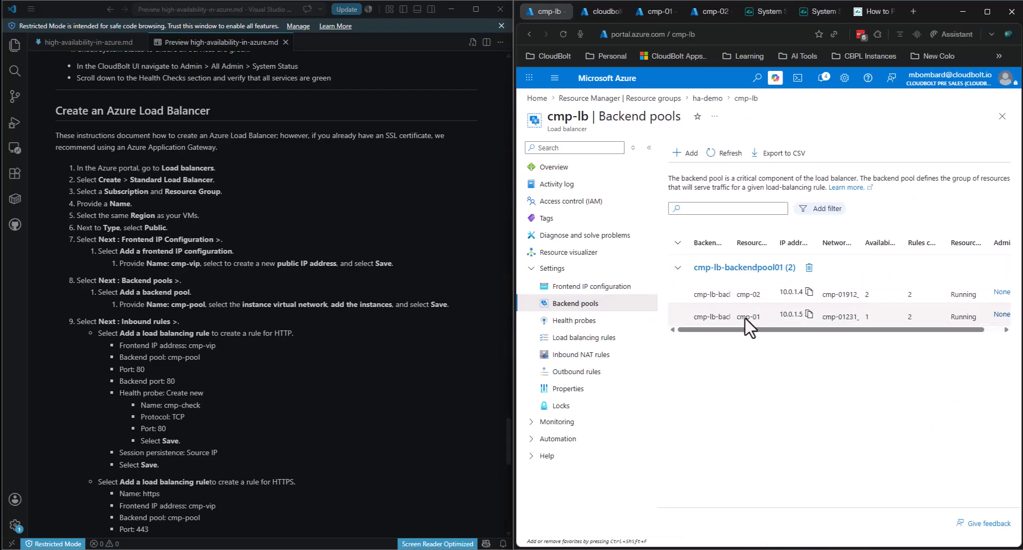
{"action": "left_click", "coordinate": [592, 287]}
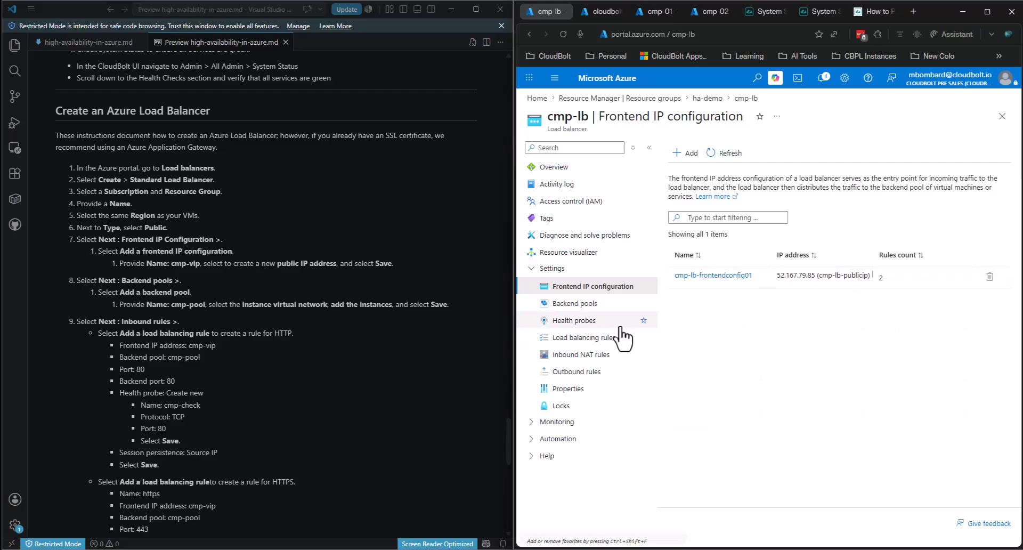
{"action": "left_click_drag", "start_coordinate": [590, 336], "coordinate": [590, 341]}
{"action": "left_click", "coordinate": [586, 338]}
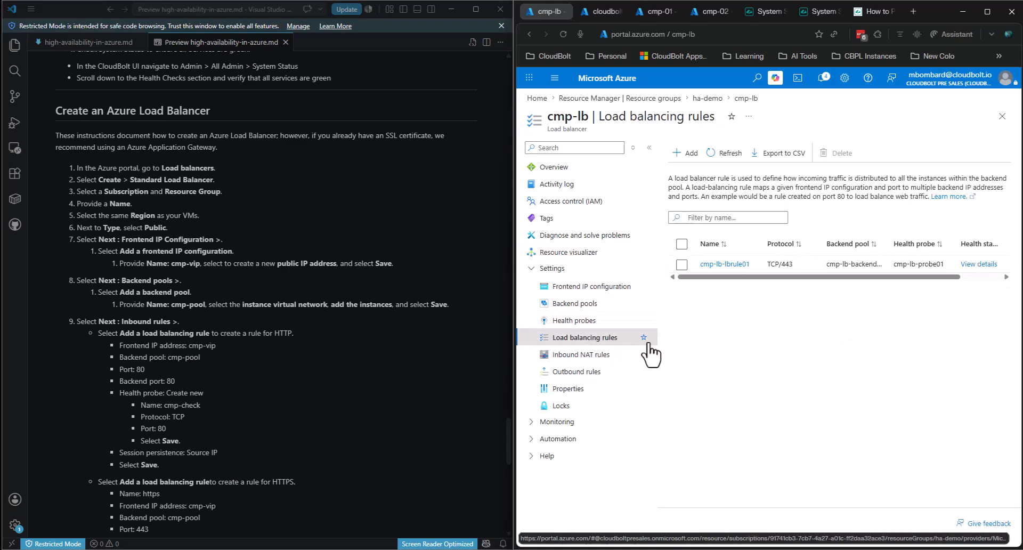
- Inspect cmp-lb-lbrule01 and its health probe against the guide, then go back unchanged
{"action": "left_click", "coordinate": [723, 264]}
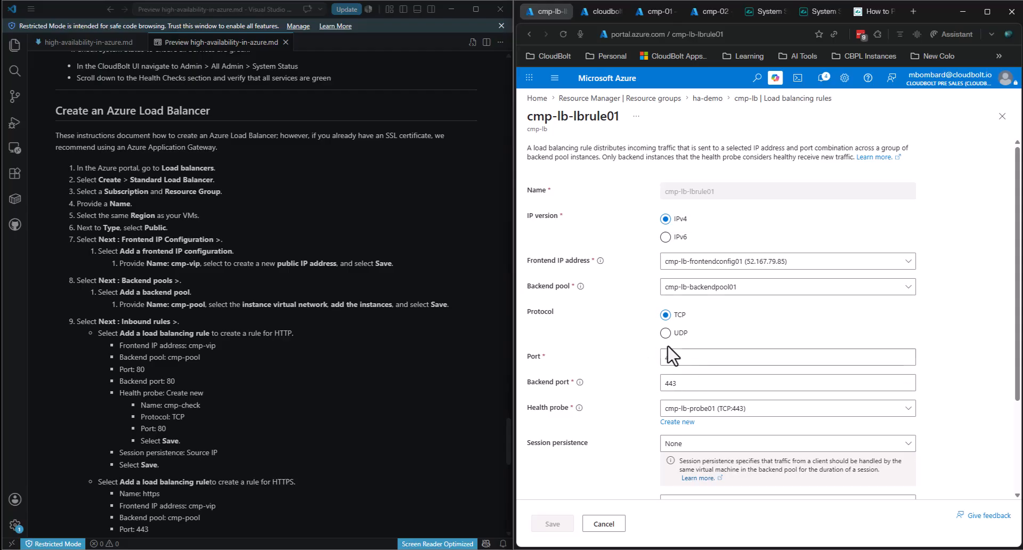
{"action": "scroll", "coordinate": [719, 375], "scroll_direction": "down", "scroll_amount": 1}
{"action": "left_click", "coordinate": [770, 358]}
{"action": "left_click", "coordinate": [958, 344]}
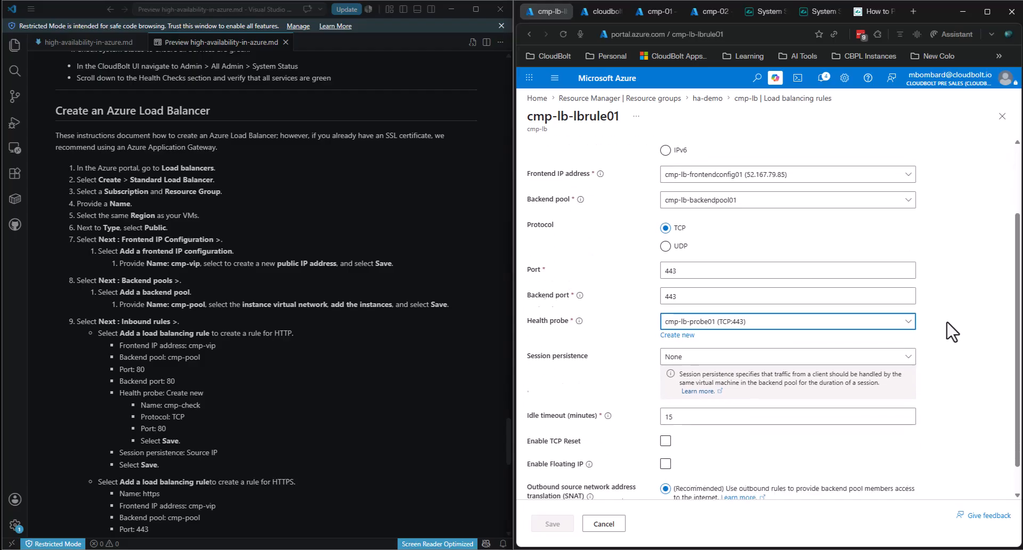
{"action": "scroll", "coordinate": [948, 331], "scroll_direction": "down", "scroll_amount": 2}
{"action": "scroll", "coordinate": [244, 356], "scroll_direction": "down", "scroll_amount": 1}
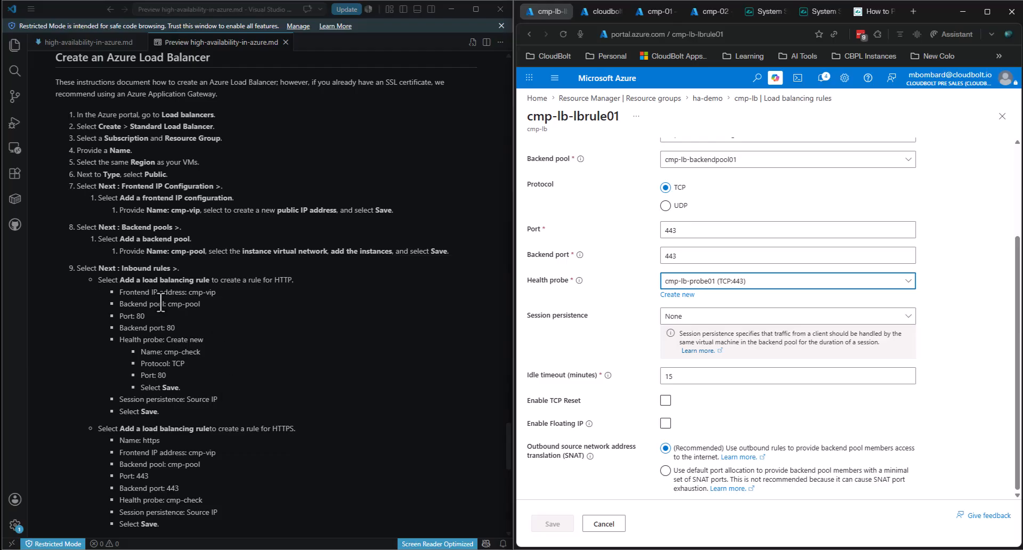
{"action": "left_click", "coordinate": [165, 414]}
{"action": "left_click_drag", "start_coordinate": [164, 413], "coordinate": [91, 281]}
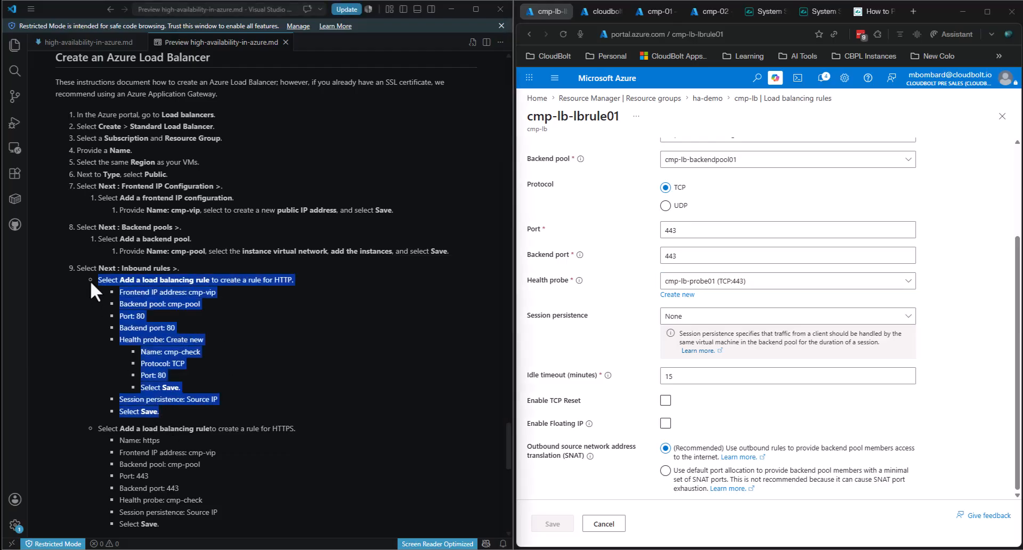
{"action": "left_click", "coordinate": [280, 336]}
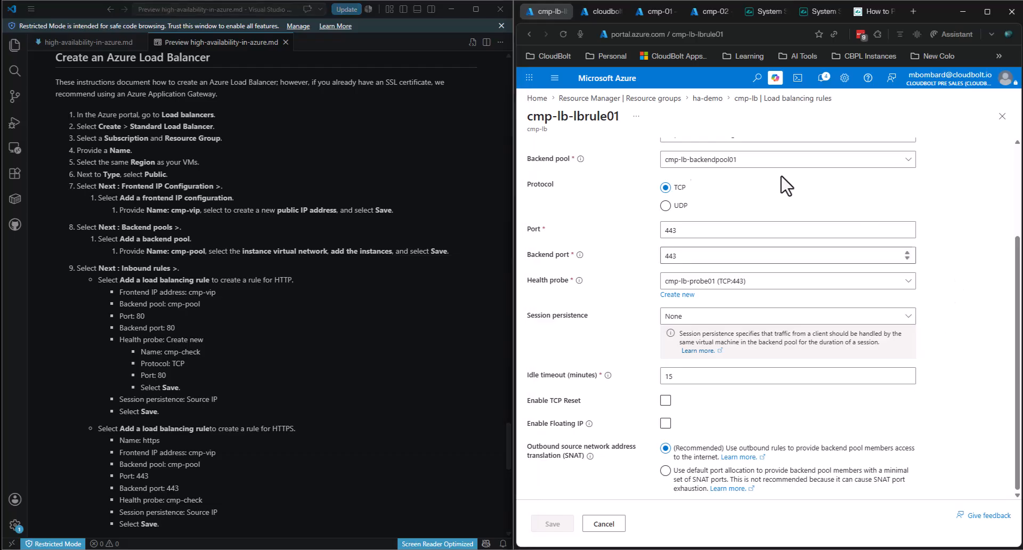
{"action": "scroll", "coordinate": [765, 218], "scroll_direction": "up", "scroll_amount": 3}
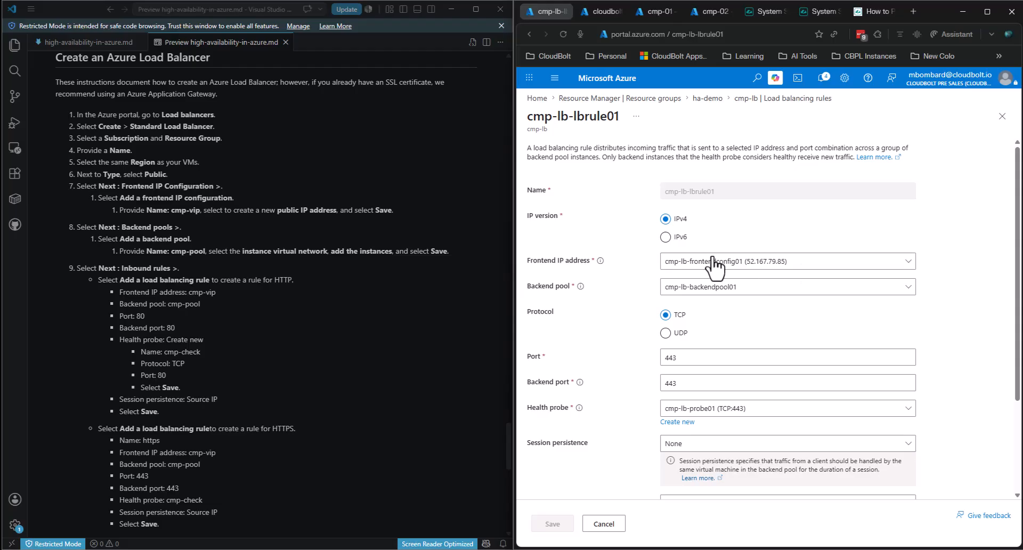
{"action": "left_click", "coordinate": [528, 33]}
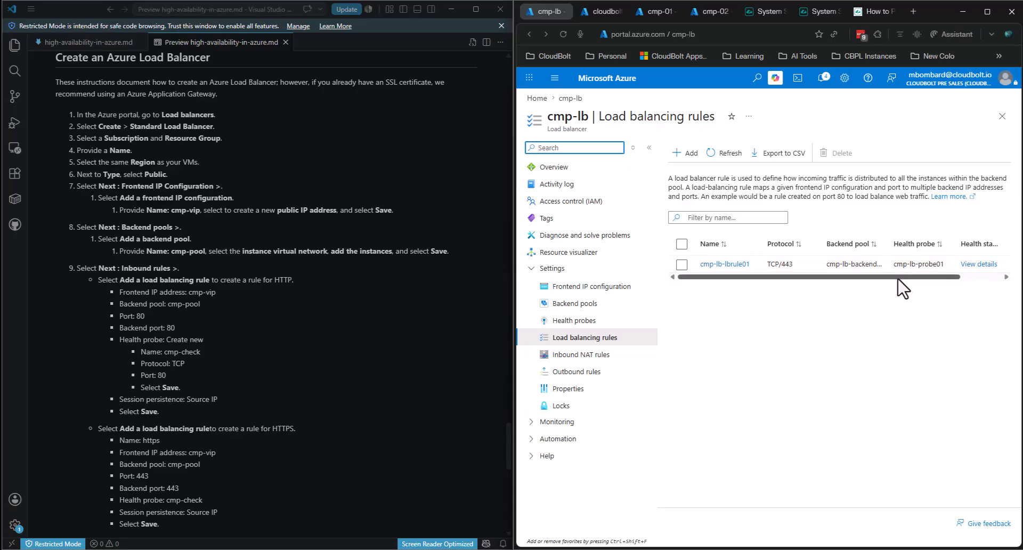
- Copy cmp-lb's frontend IP address 52.167.79.85 from the frontend IP configuration
{"action": "left_click", "coordinate": [566, 166]}
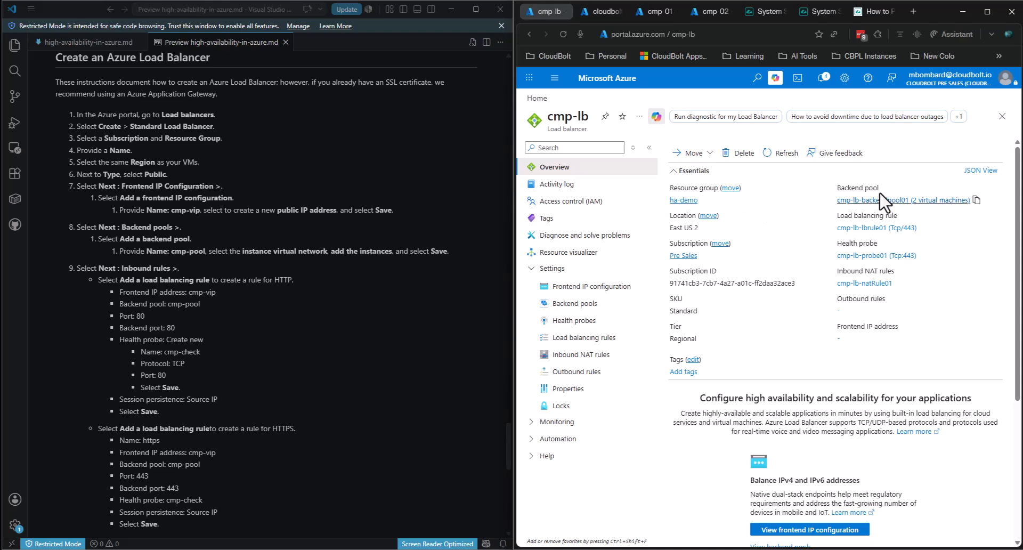
{"action": "scroll", "coordinate": [836, 457], "scroll_direction": "down", "scroll_amount": 1}
{"action": "scroll", "coordinate": [839, 467], "scroll_direction": "down", "scroll_amount": 3}
{"action": "scroll", "coordinate": [987, 350], "scroll_direction": "up", "scroll_amount": 3}
{"action": "left_click", "coordinate": [580, 287]}
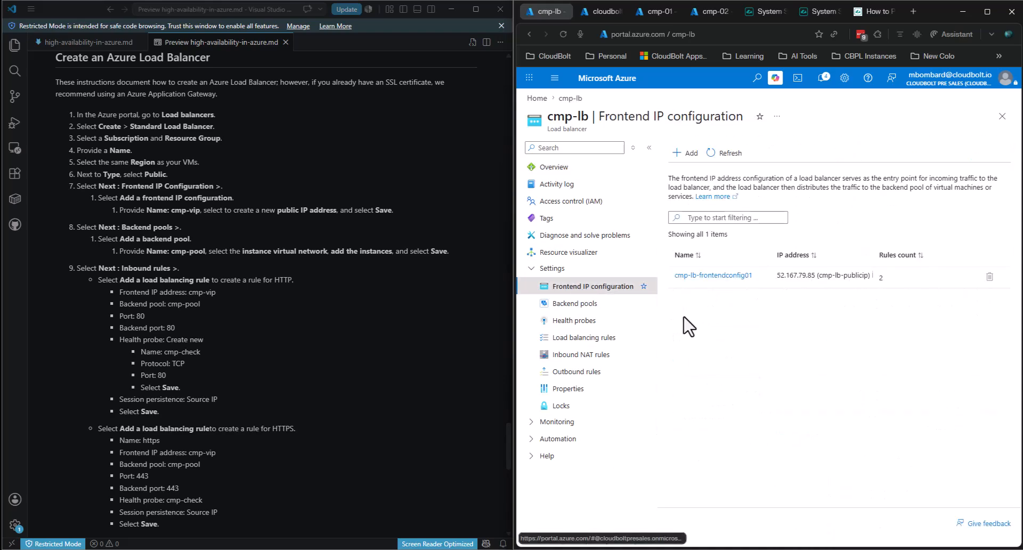
{"action": "left_click_drag", "start_coordinate": [777, 275], "coordinate": [815, 279]}
{"action": "key", "text": "ctrl+c"}
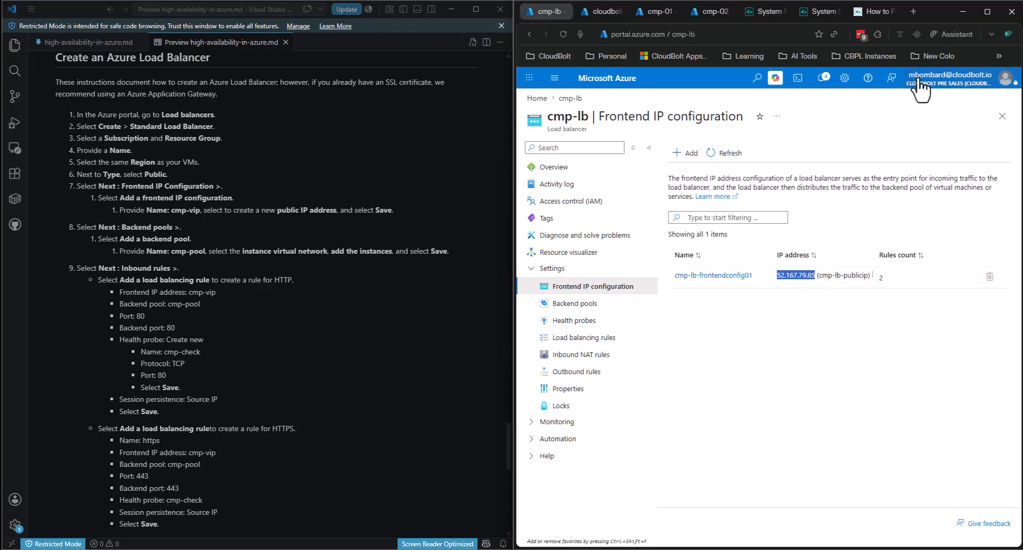
- Load 52.167.79.85 in a new tab, reaching the certificate not-private warning
{"action": "left_click", "coordinate": [907, 12]}
{"action": "key", "text": "ctrl+v"}
{"action": "key", "text": "Return"}
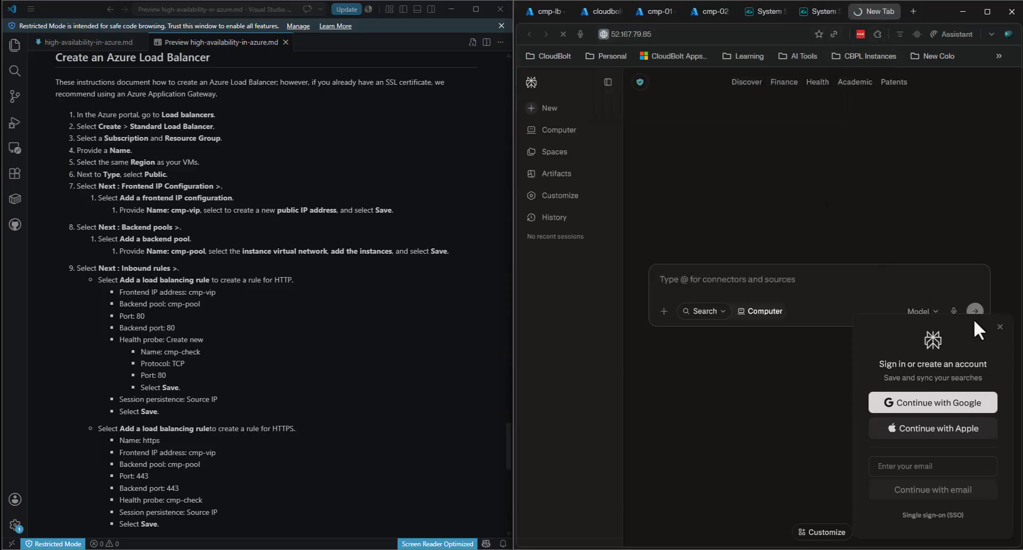
{"action": "left_click", "coordinate": [1000, 327]}
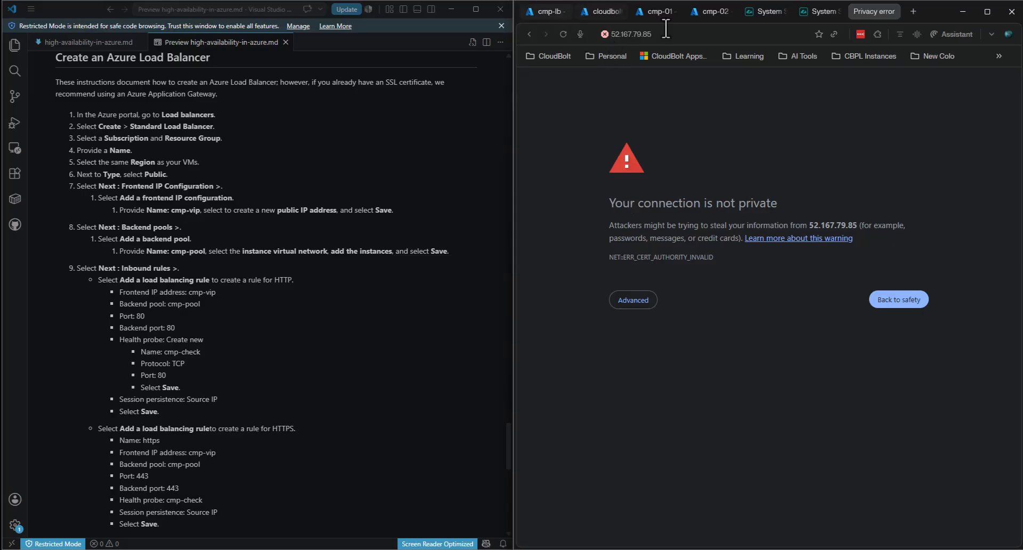
{"action": "left_click", "coordinate": [670, 35]}
- Return to the Azure tab and open cmp-lb's load balancing rules list
{"action": "left_click", "coordinate": [532, 10]}
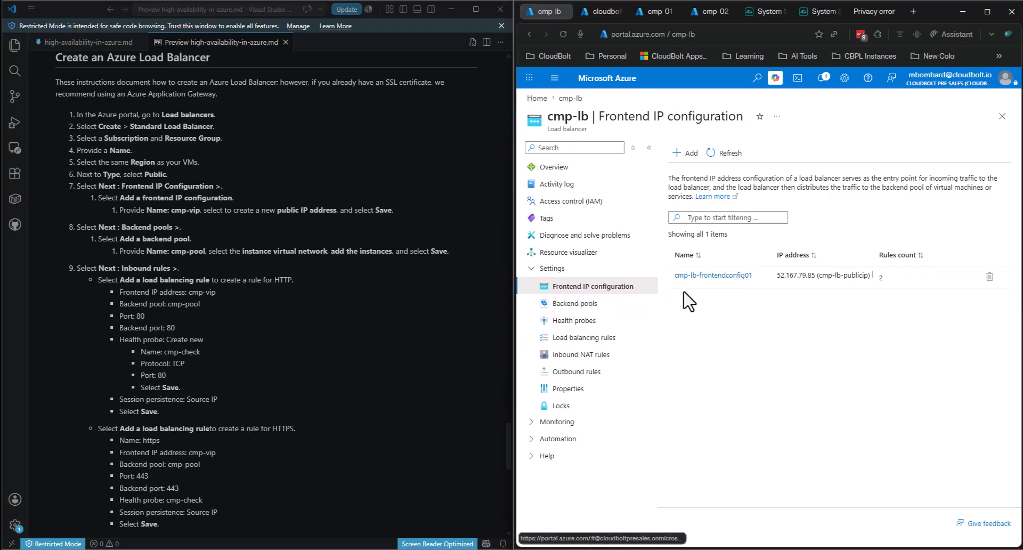
{"action": "left_click", "coordinate": [709, 276]}
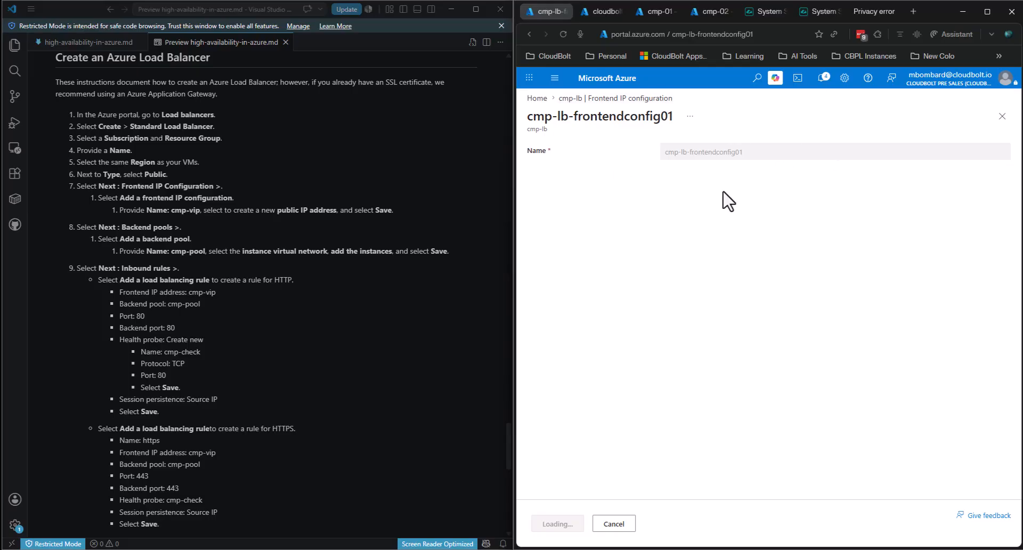
{"action": "left_click", "coordinate": [527, 35]}
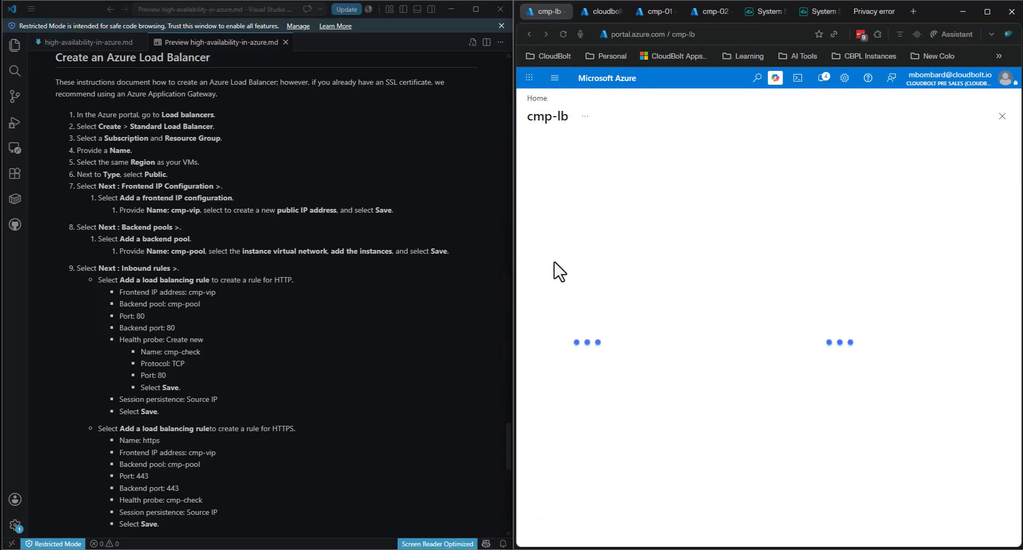
{"action": "left_click", "coordinate": [608, 338]}
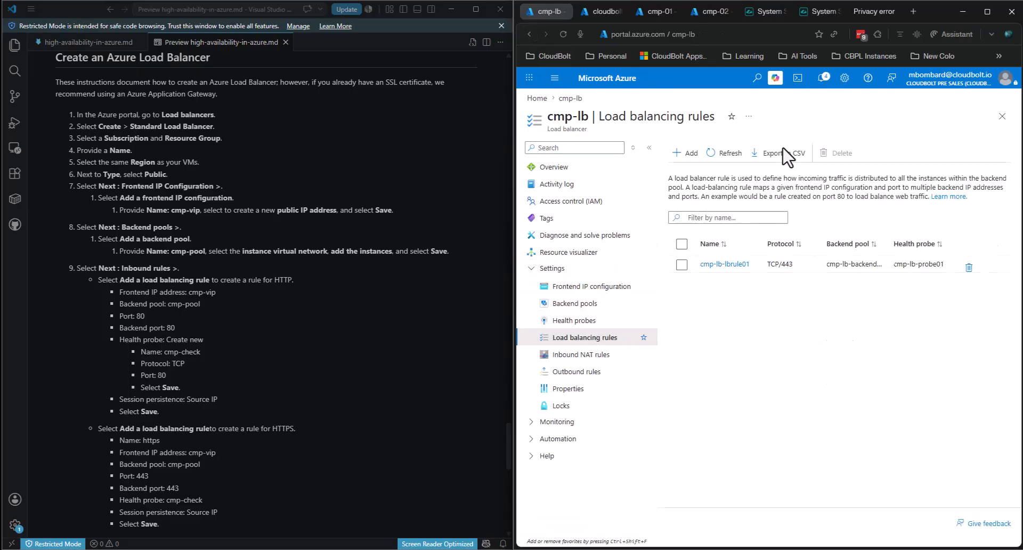
- Start a rule named http using cmp-lb-frontendconfig01 and cmp-lb-backendpool01
{"action": "left_click", "coordinate": [687, 154]}
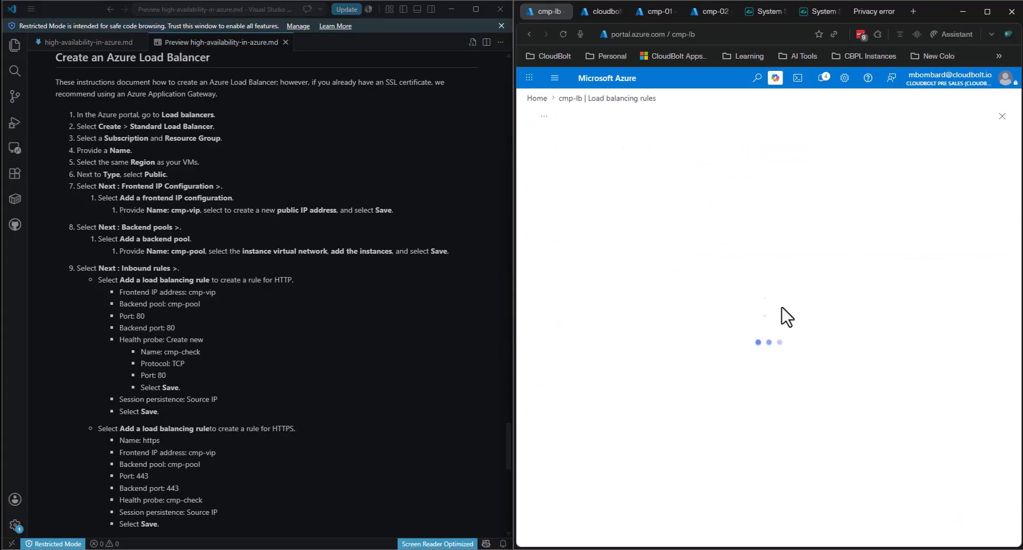
{"action": "left_click", "coordinate": [721, 189]}
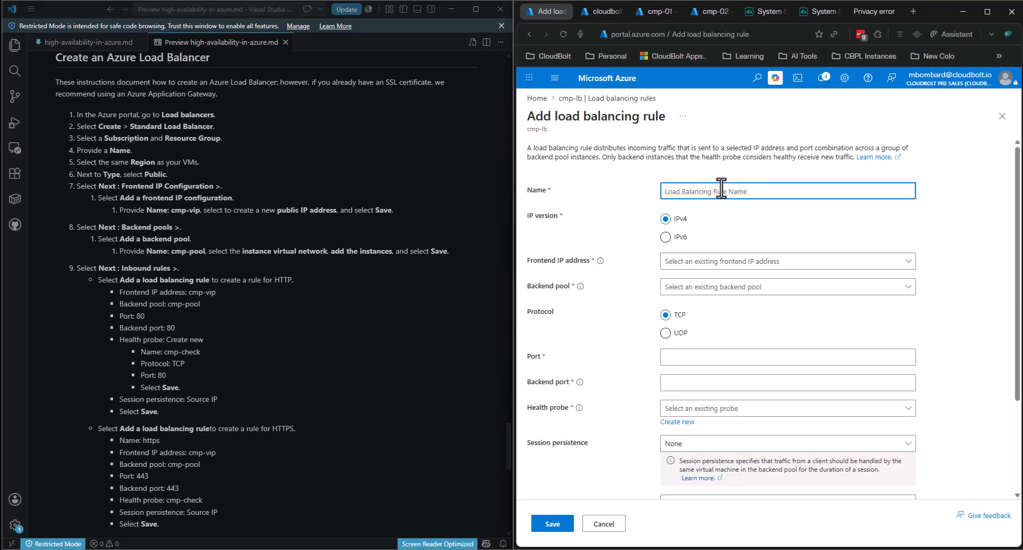
{"action": "type", "text": "http"}
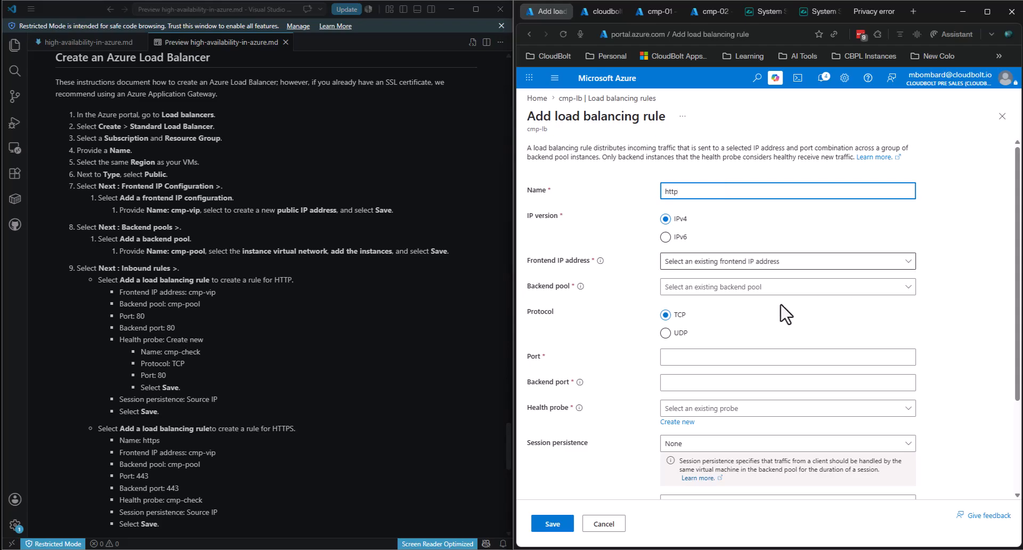
{"action": "left_click", "coordinate": [716, 264]}
{"action": "left_click", "coordinate": [720, 279]}
{"action": "left_click", "coordinate": [708, 287]}
{"action": "left_click", "coordinate": [698, 300]}
- Set ports 80 to 80, add a new http TCP 80 health probe, and save the rule
{"action": "scroll", "coordinate": [684, 298], "scroll_direction": "down", "scroll_amount": 2}
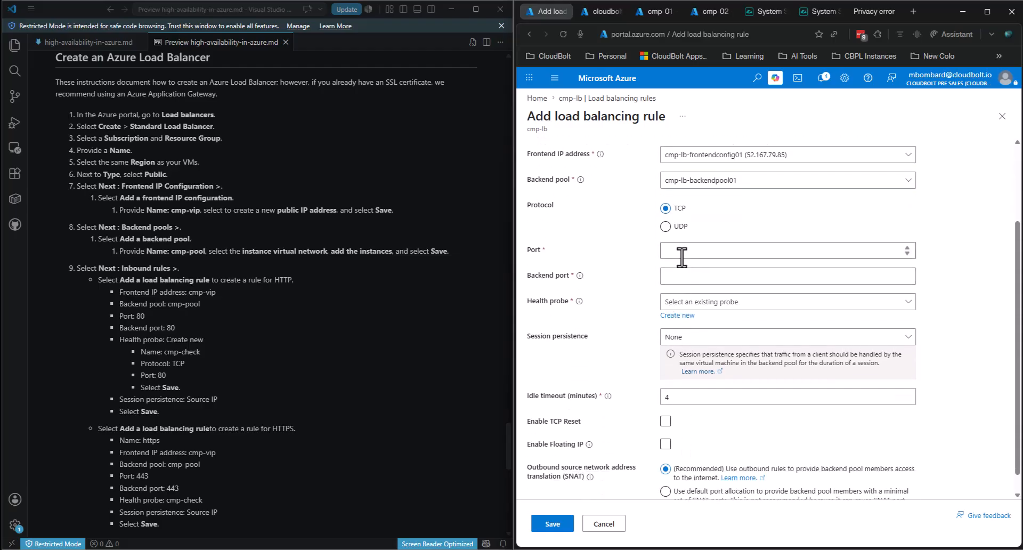
{"action": "left_click", "coordinate": [688, 250]}
{"action": "key", "text": "Tab"}
{"action": "type", "text": "80"}
{"action": "left_click", "coordinate": [740, 303]}
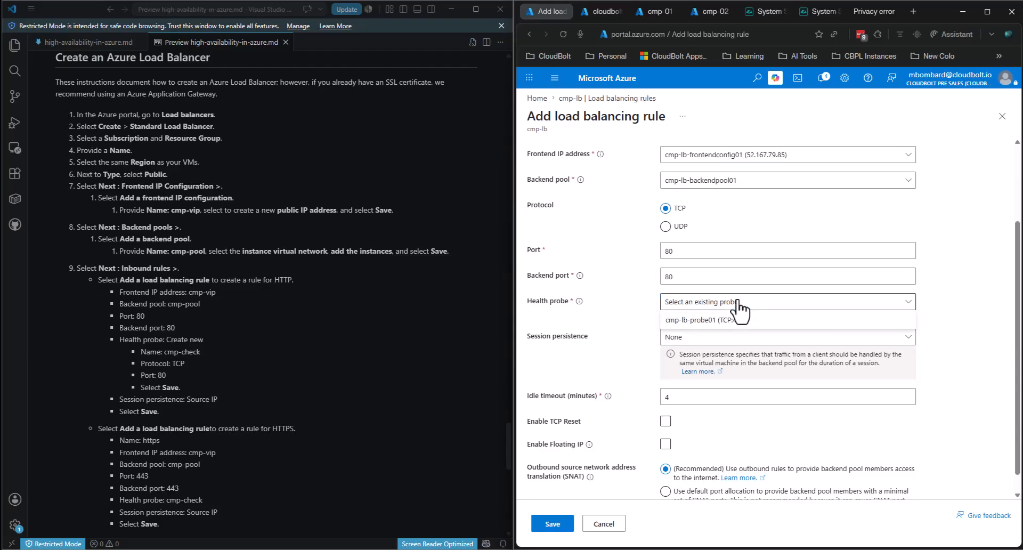
{"action": "left_click", "coordinate": [685, 315]}
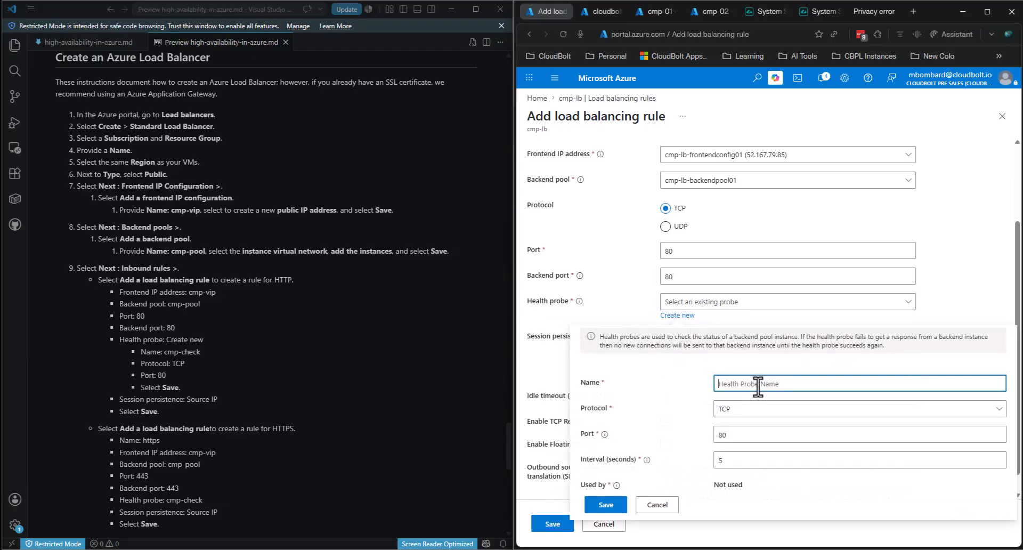
{"action": "type", "text": "http"}
{"action": "left_click", "coordinate": [598, 509]}
{"action": "scroll", "coordinate": [905, 280], "scroll_direction": "down", "scroll_amount": 1}
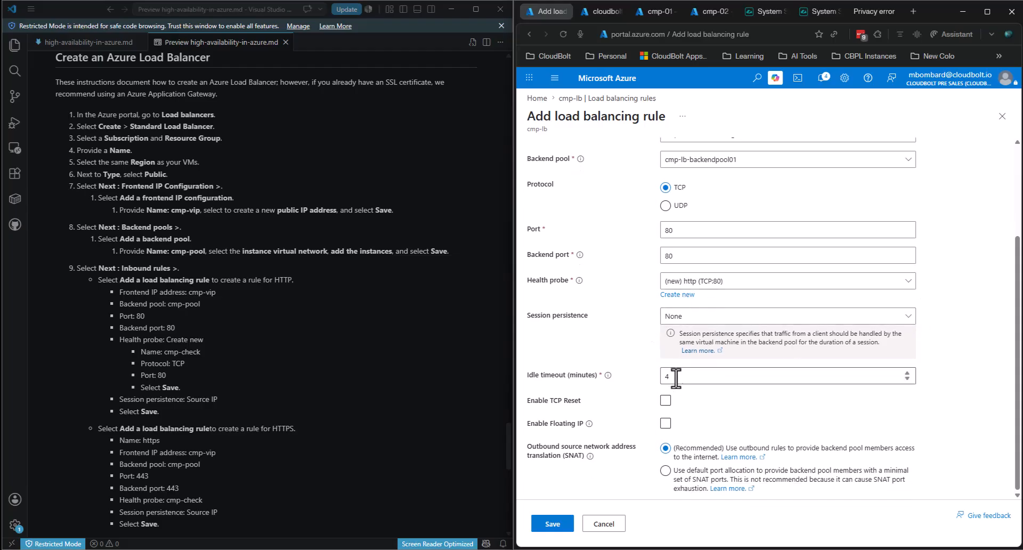
{"action": "left_click", "coordinate": [555, 524]}
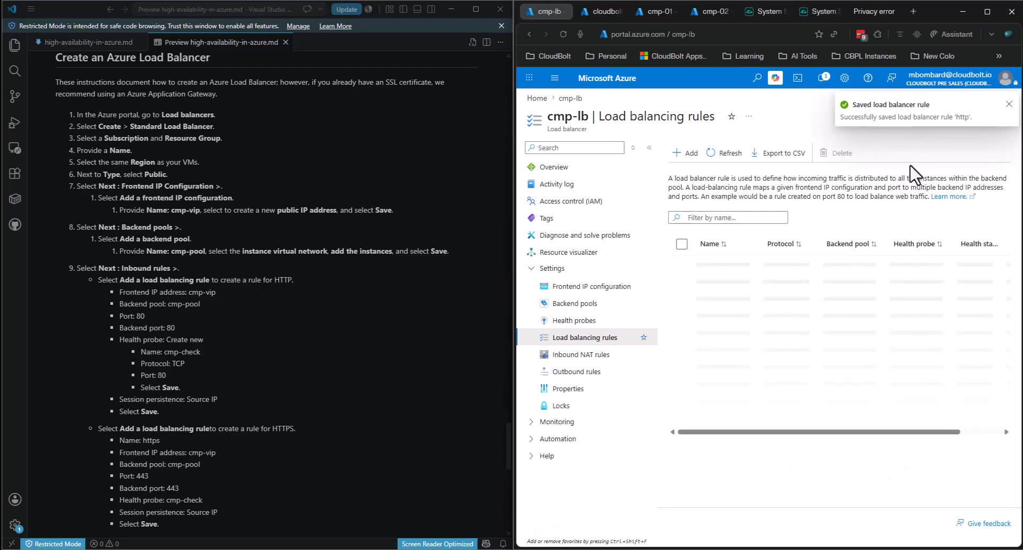
- Load 52.167.79.85 in another new tab, then return to cmp-lb's rules showing TCP/443 and TCP/80
{"action": "left_click", "coordinate": [916, 14]}
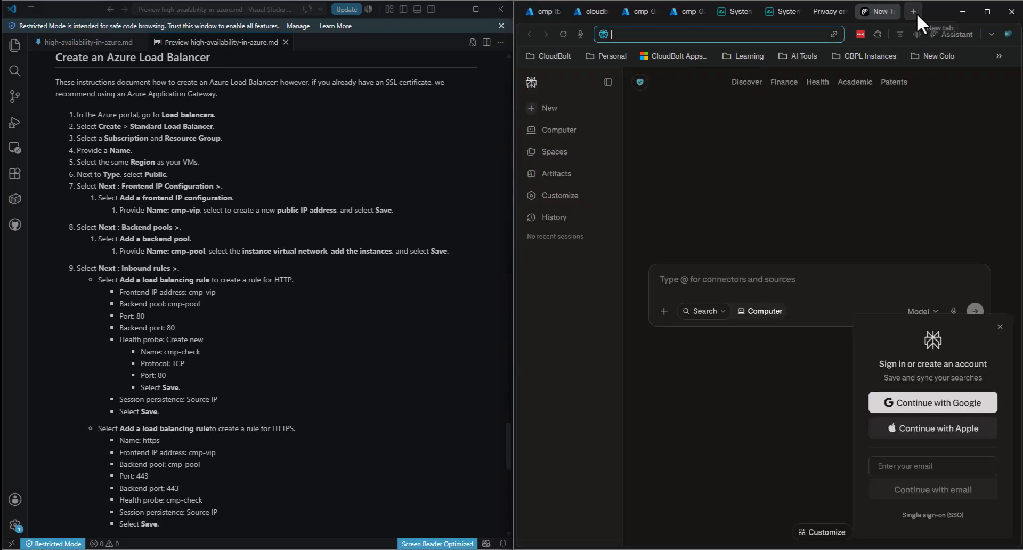
{"action": "key", "text": "ctrl+v"}
{"action": "key", "text": "Return"}
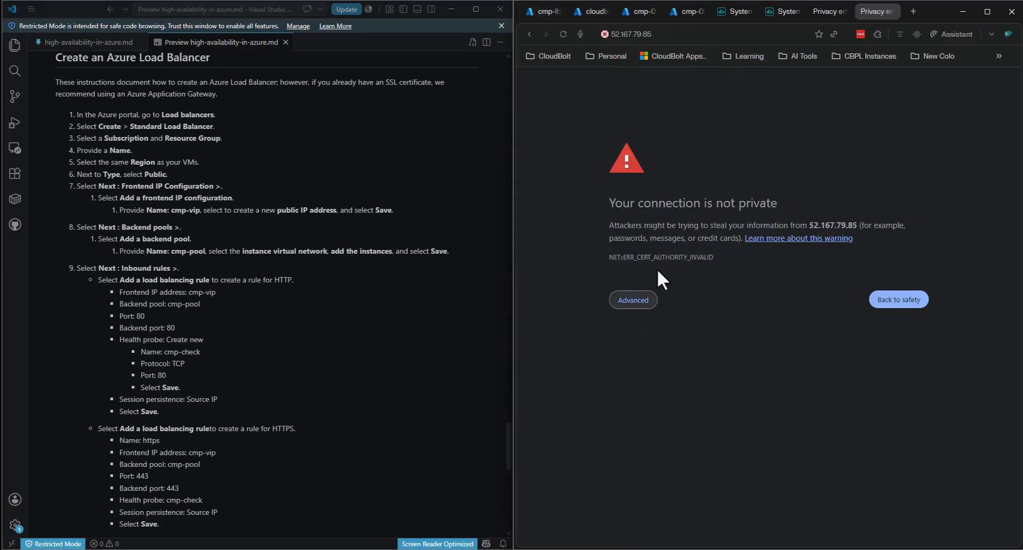
{"action": "left_click", "coordinate": [664, 34]}
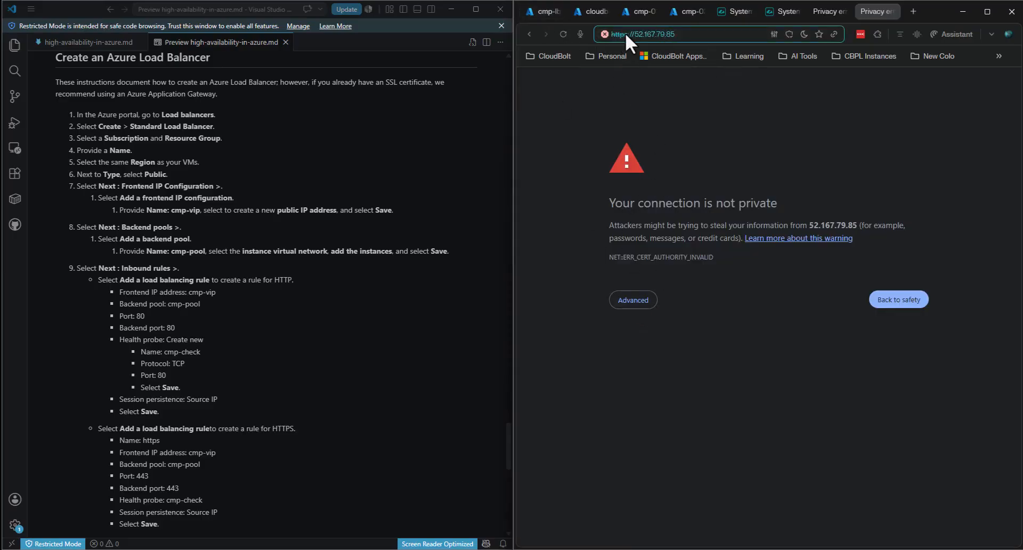
{"action": "left_click", "coordinate": [535, 11]}
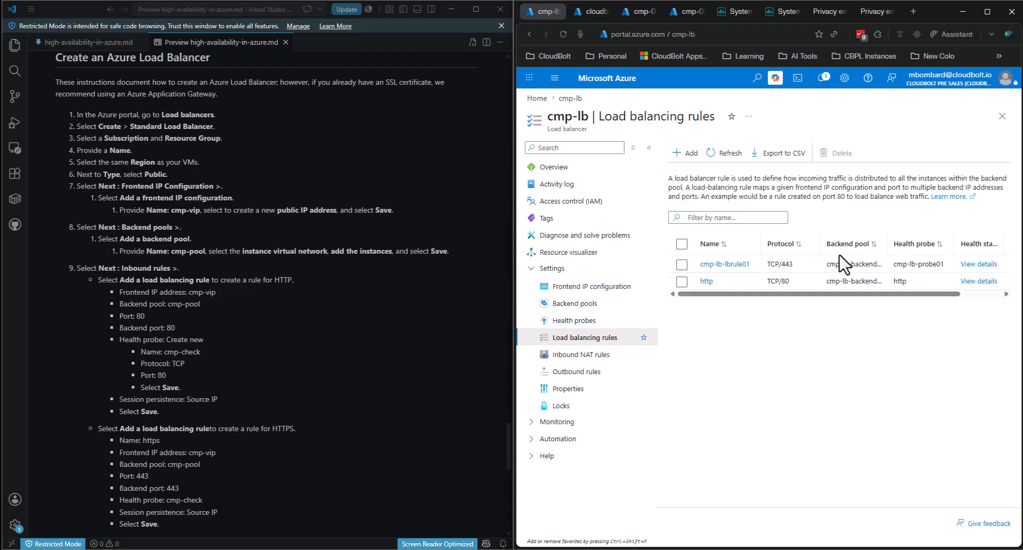
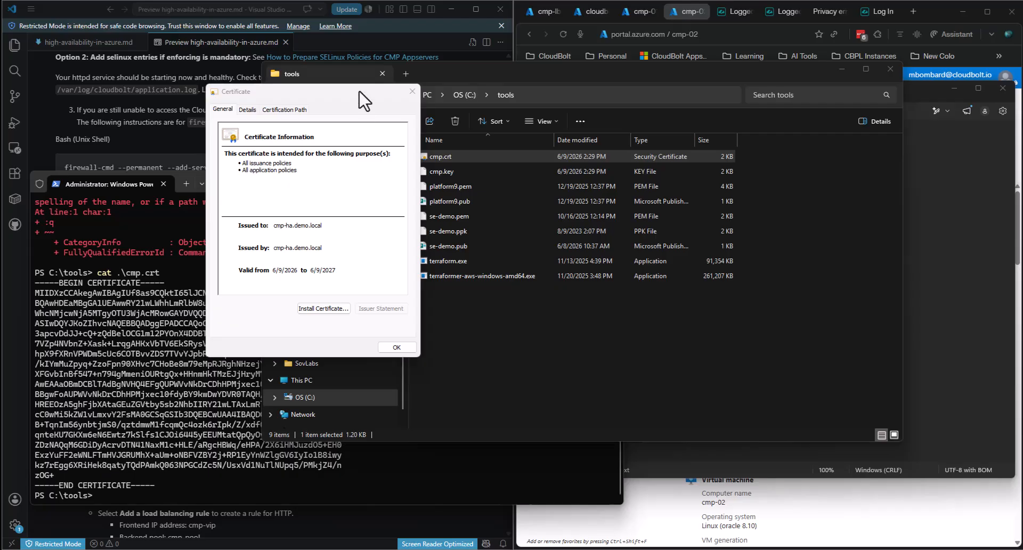
- Move the cmp.crt certificate window and open its Details field list
{"action": "left_click_drag", "start_coordinate": [359, 91], "coordinate": [370, 120]}
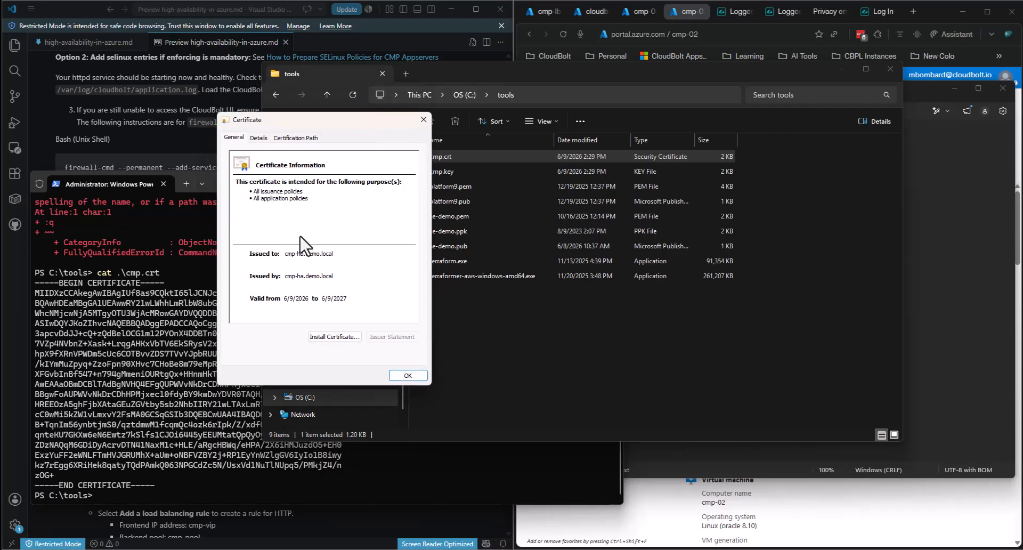
{"action": "left_click", "coordinate": [344, 277]}
{"action": "left_click", "coordinate": [303, 137]}
{"action": "left_click", "coordinate": [256, 138]}
{"action": "scroll", "coordinate": [261, 234], "scroll_direction": "down", "scroll_amount": 3}
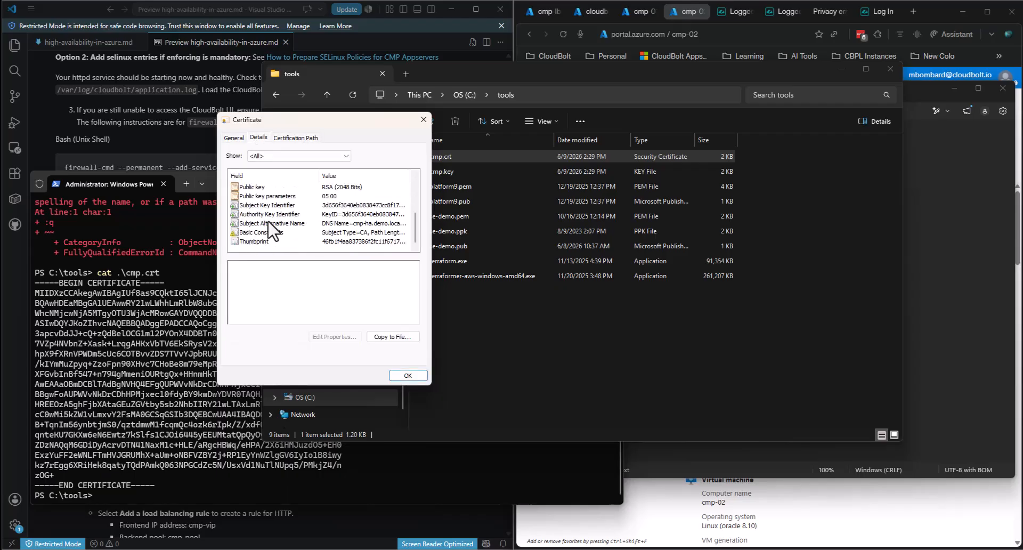
- Review the Subject Alternative Name DNS entries cmp-ha, cmp-01 and cmp-02.demo.local, then close the viewer
{"action": "left_click", "coordinate": [269, 223]}
{"action": "left_click_drag", "start_coordinate": [310, 265], "coordinate": [224, 266]}
{"action": "left_click", "coordinate": [270, 272]}
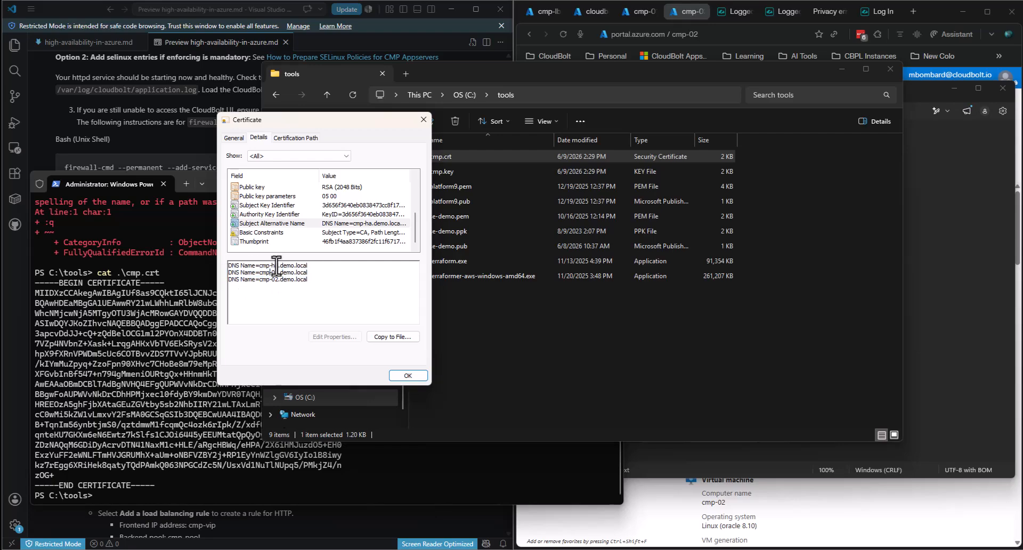
{"action": "left_click_drag", "start_coordinate": [313, 286], "coordinate": [209, 270]}
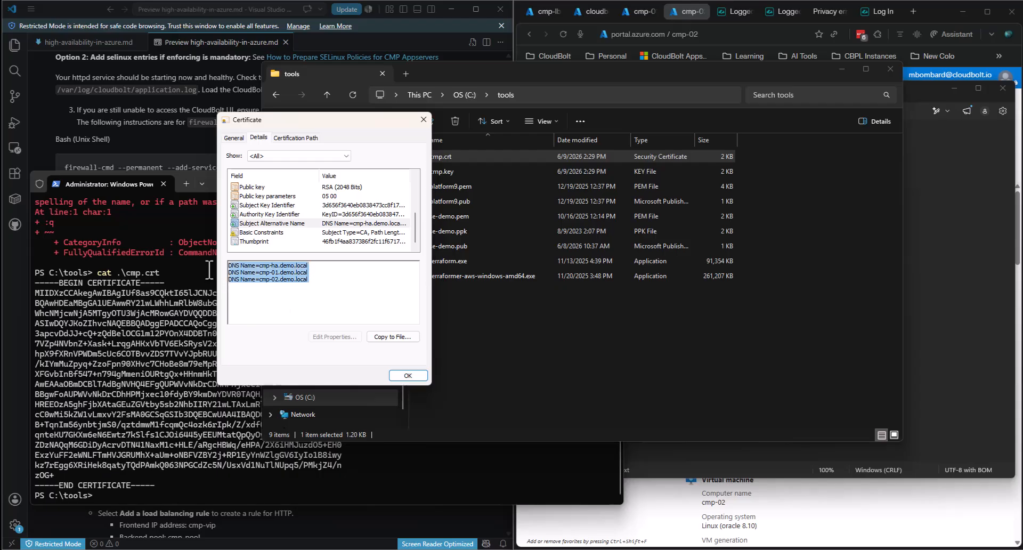
{"action": "left_click", "coordinate": [249, 275]}
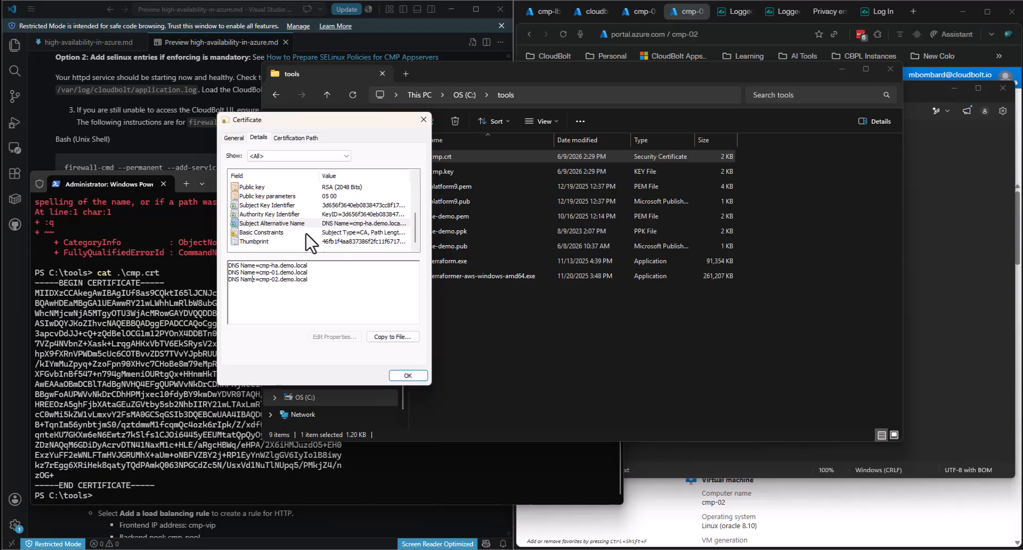
{"action": "left_click", "coordinate": [425, 122]}
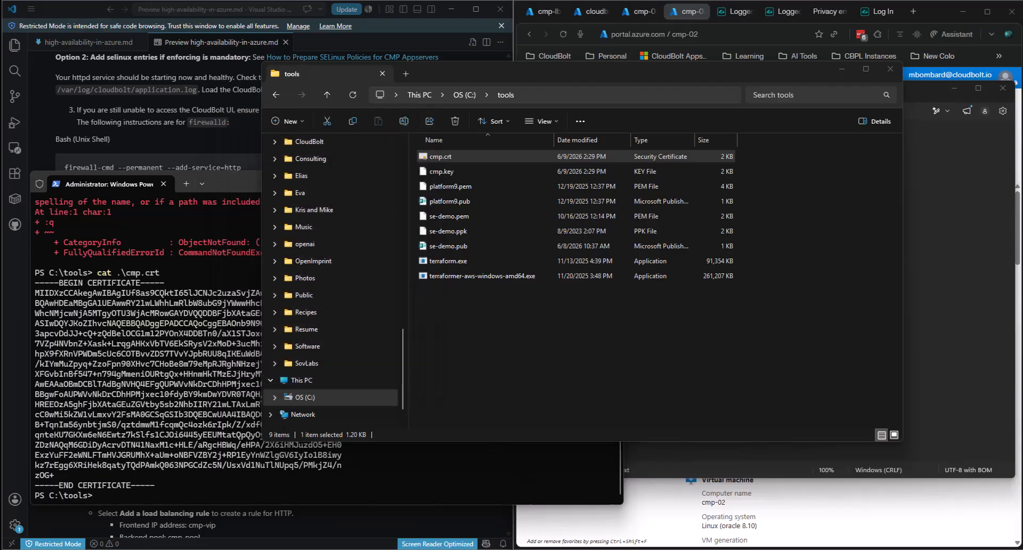
- Bring the hosts file forward and highlight the cmp-ha, cmp-01 and cmp-02.demo.local entries
{"action": "left_click", "coordinate": [982, 325]}
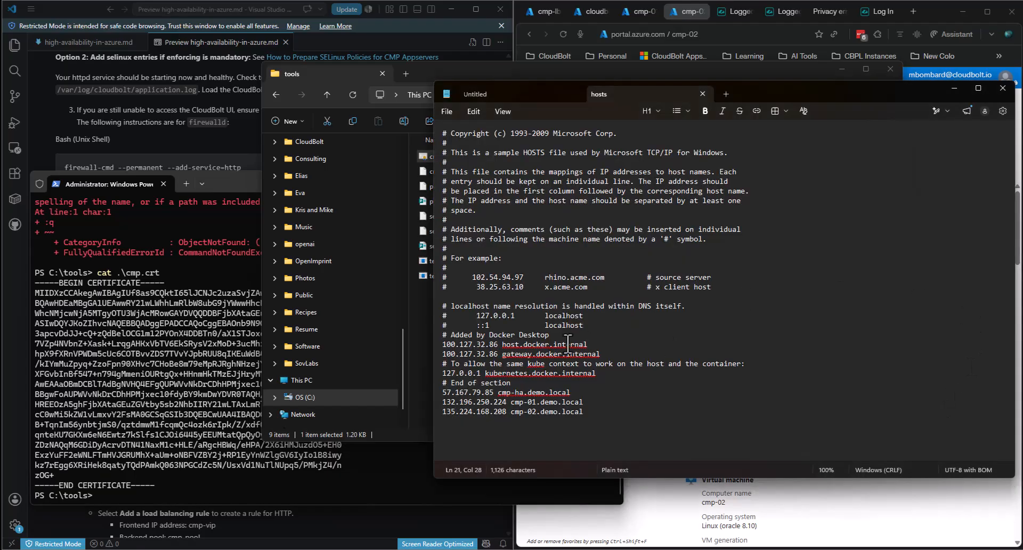
{"action": "left_click_drag", "start_coordinate": [585, 411], "coordinate": [433, 394]}
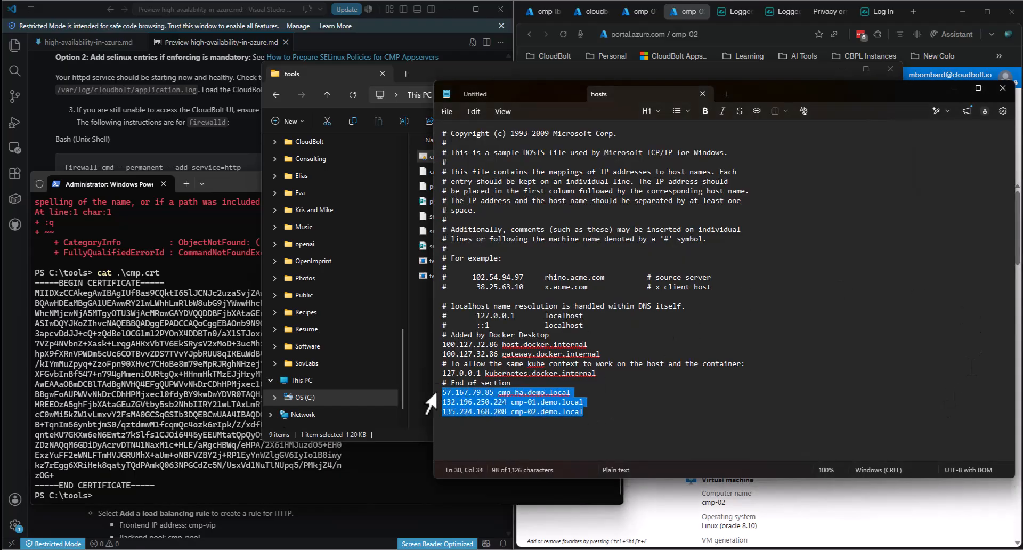
{"action": "left_click", "coordinate": [467, 403]}
{"action": "left_click", "coordinate": [619, 411]}
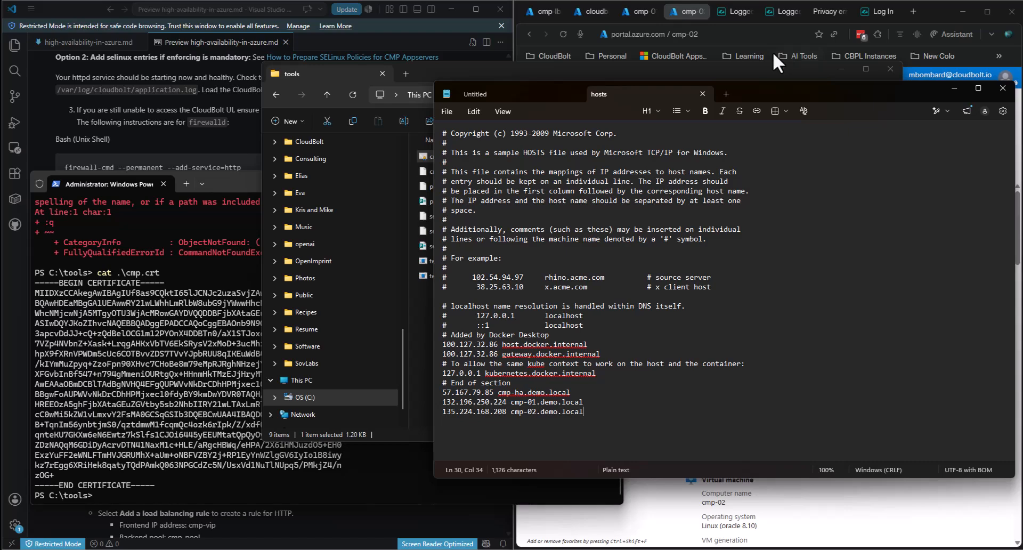
- Reload the CloudBolt page at 132.196.250.224 and confirm its certificate is issued to cmp-01
{"action": "left_click", "coordinate": [729, 10]}
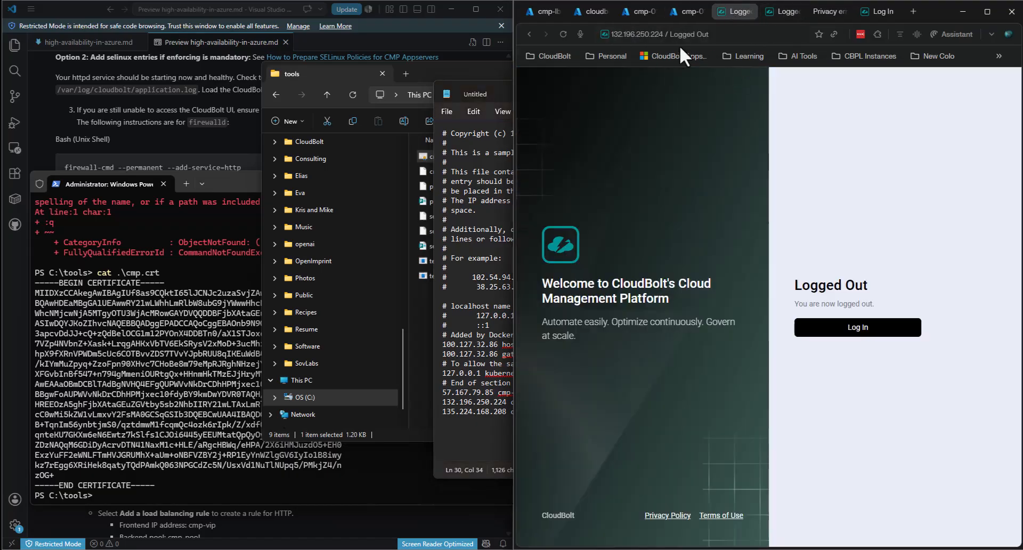
{"action": "left_click", "coordinate": [564, 34]}
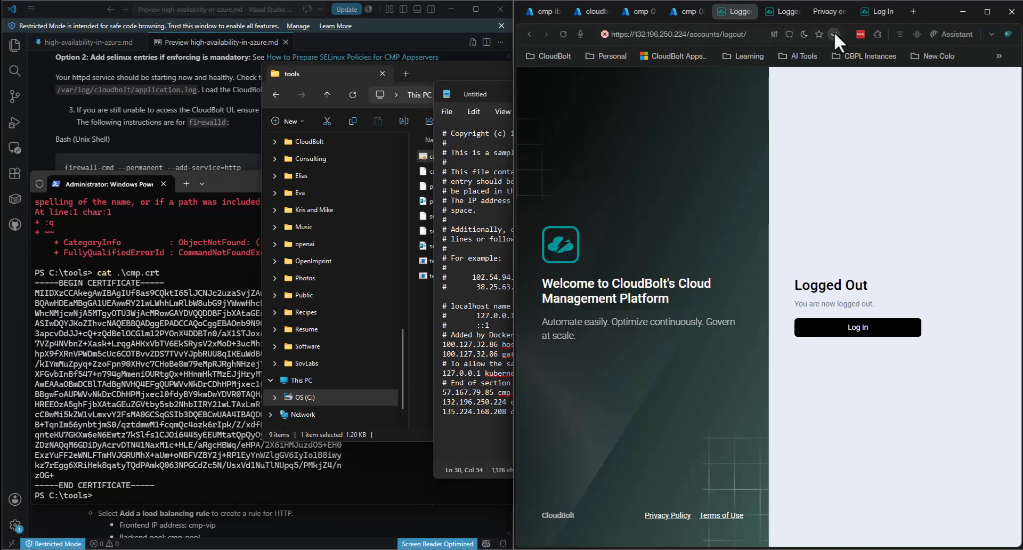
{"action": "left_click", "coordinate": [775, 34]}
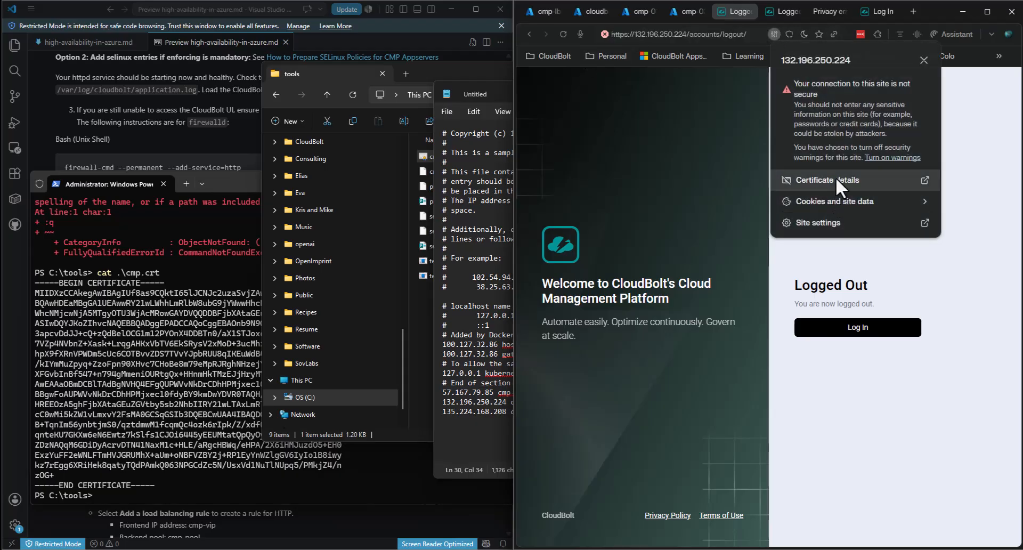
{"action": "left_click", "coordinate": [837, 179]}
{"action": "left_click_drag", "start_coordinate": [714, 125], "coordinate": [845, 256]}
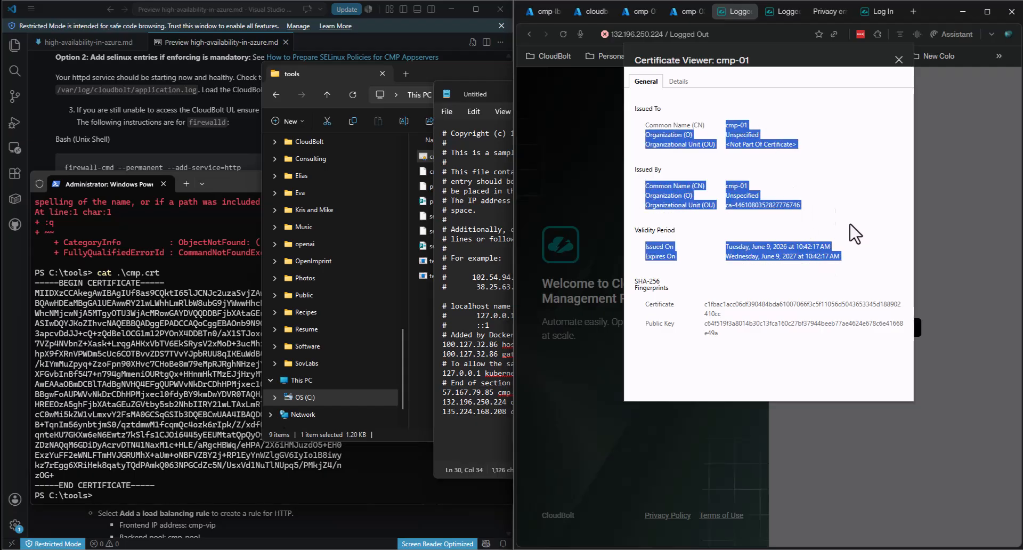
{"action": "left_click", "coordinate": [772, 136]}
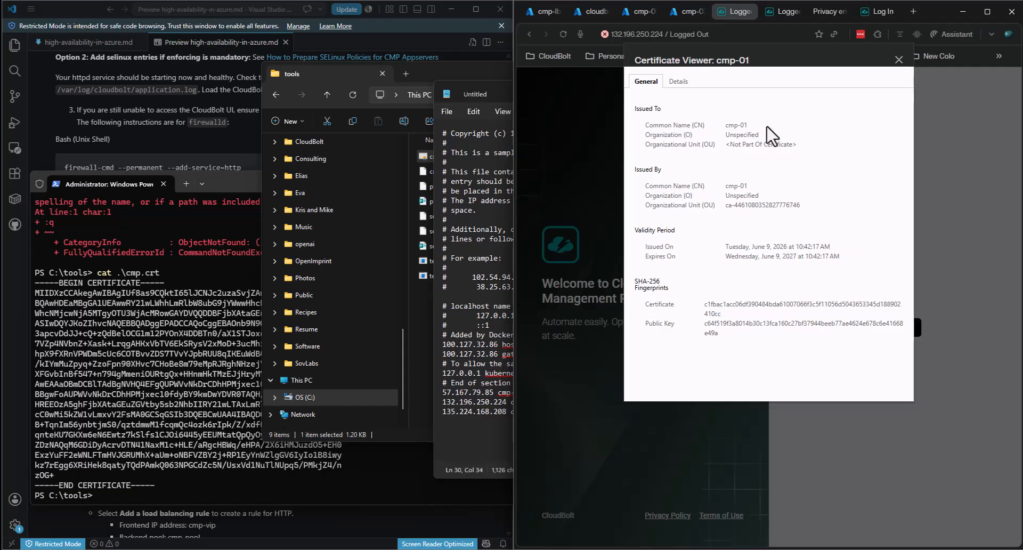
{"action": "left_click", "coordinate": [899, 59]}
{"action": "left_click", "coordinate": [913, 13]}
- Go to docs.cloudbolt.io and open the Cloud Management Platform documentation navigation
{"action": "type", "text": "do"}
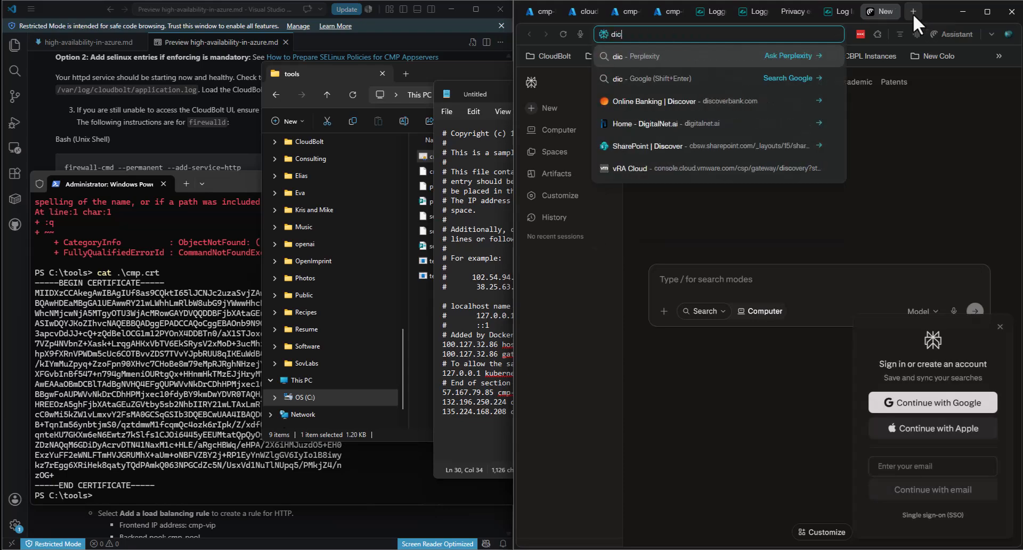
{"action": "type", "text": "cs"}
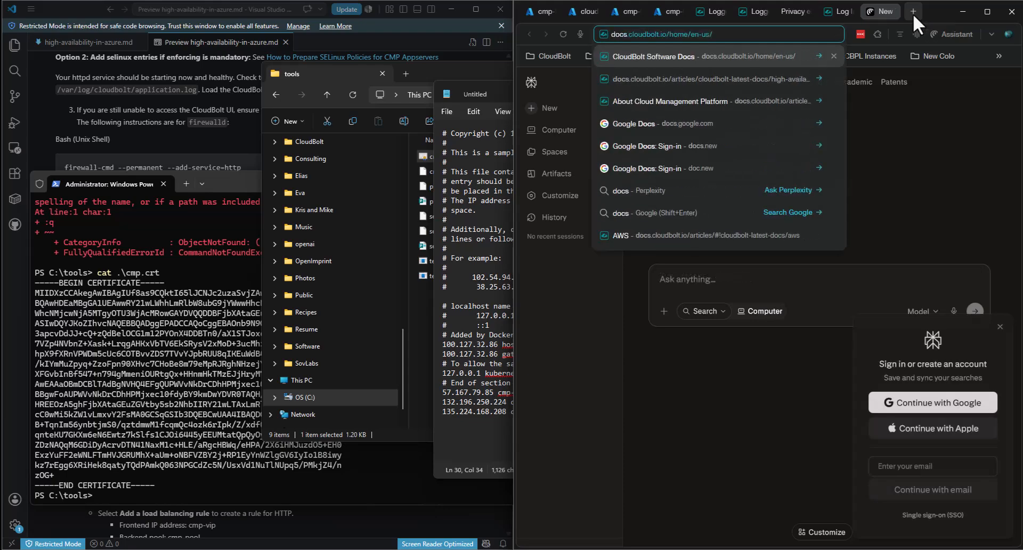
{"action": "key", "text": "Return"}
{"action": "left_click", "coordinate": [738, 387]}
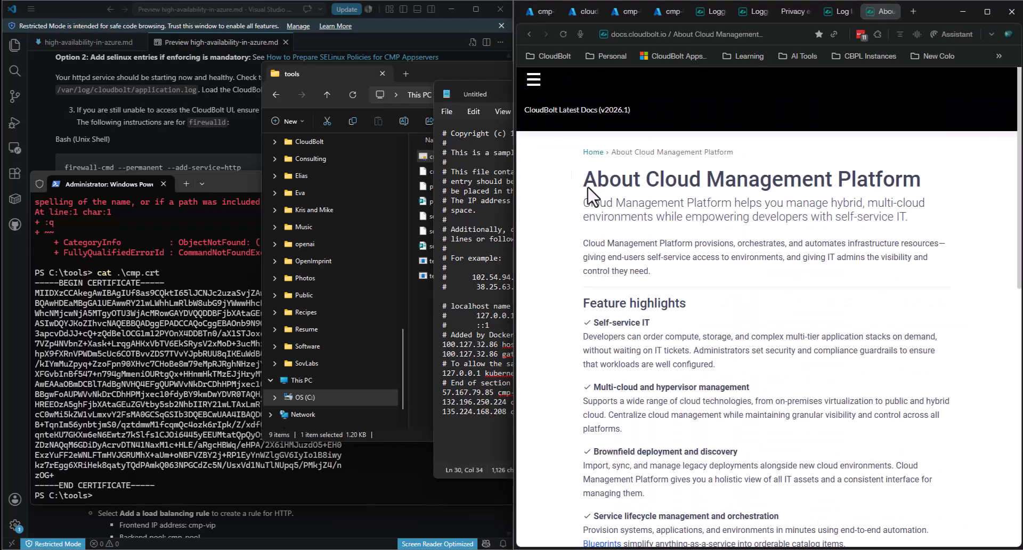
{"action": "left_click", "coordinate": [533, 79]}
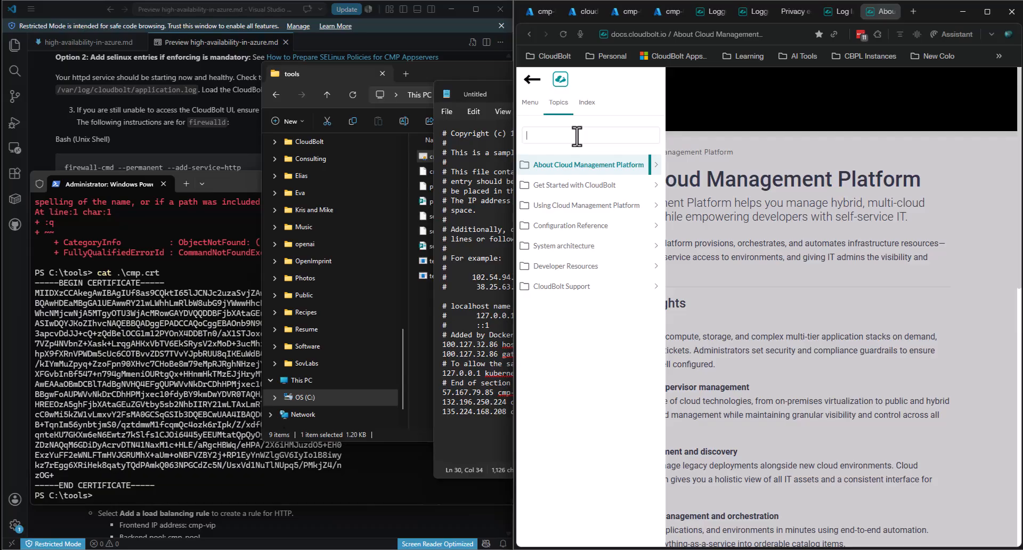
{"action": "key", "text": "BackSpace"}
{"action": "key", "text": "BackSpace"}
{"action": "key", "text": "BackSpace"}
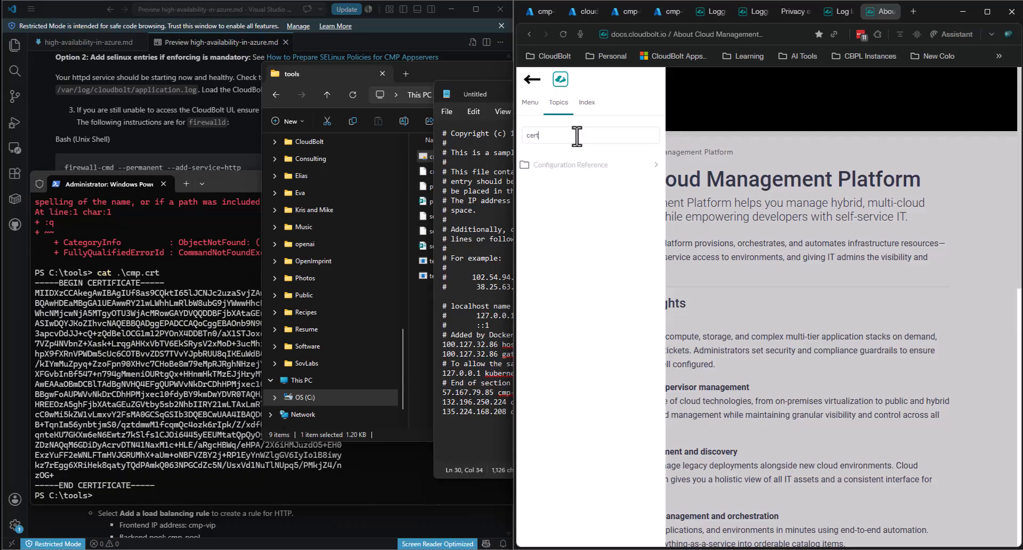
{"action": "left_click", "coordinate": [530, 101]}
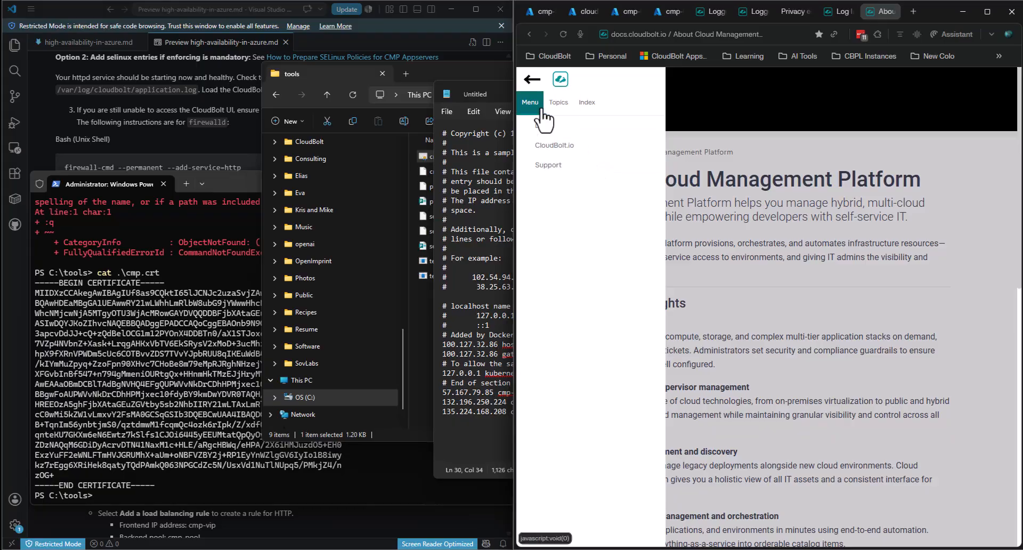
{"action": "left_click", "coordinate": [559, 106]}
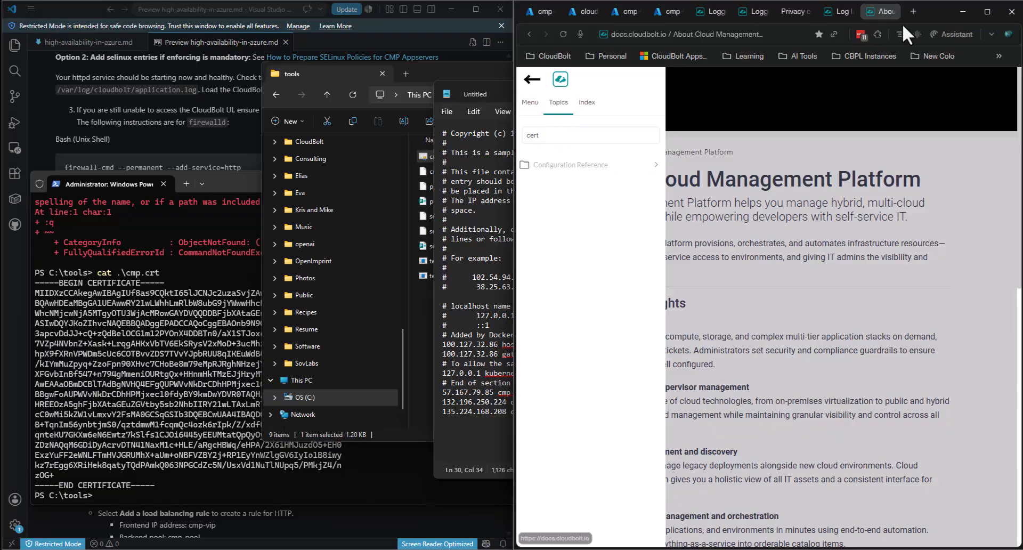
{"action": "double_click", "coordinate": [923, 21]}
- Filter topics for 'ssl', open the SSL Certificates page, and snap the browser to the left half
{"action": "double_click", "coordinate": [56, 149]}
{"action": "type", "text": "ssl"}
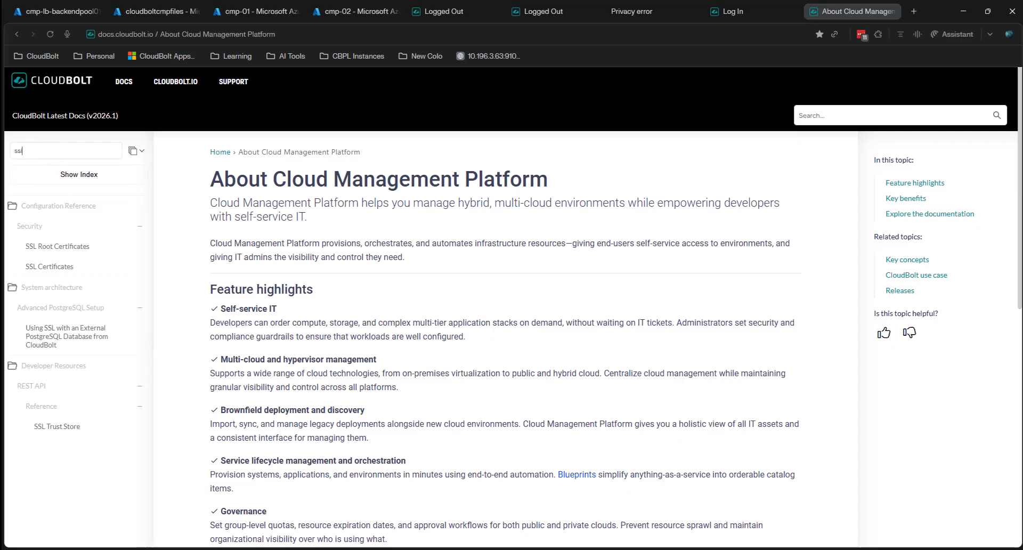
{"action": "left_click", "coordinate": [53, 255]}
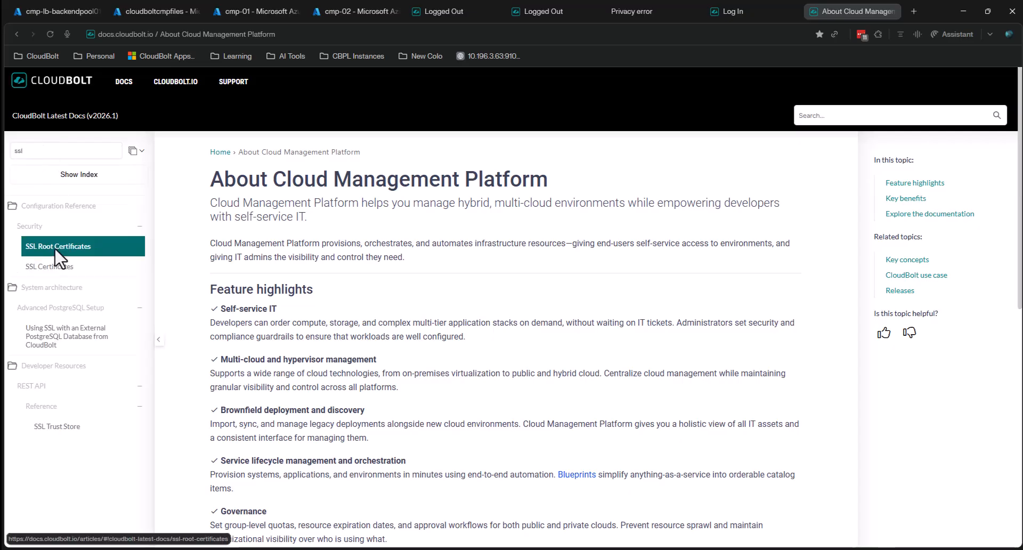
{"action": "left_click", "coordinate": [56, 269]}
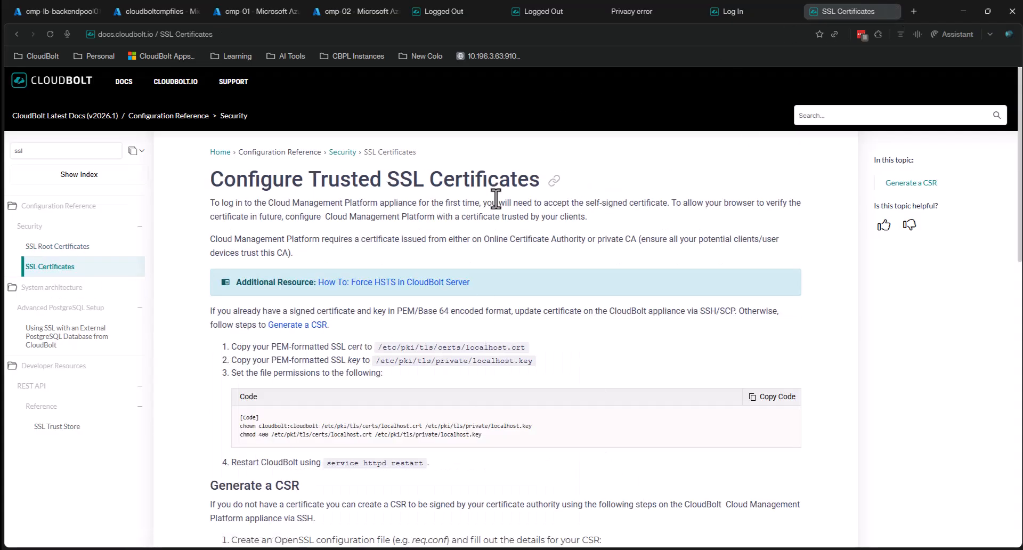
{"action": "left_click_drag", "start_coordinate": [532, 363], "coordinate": [379, 344]}
{"action": "left_click", "coordinate": [379, 344]}
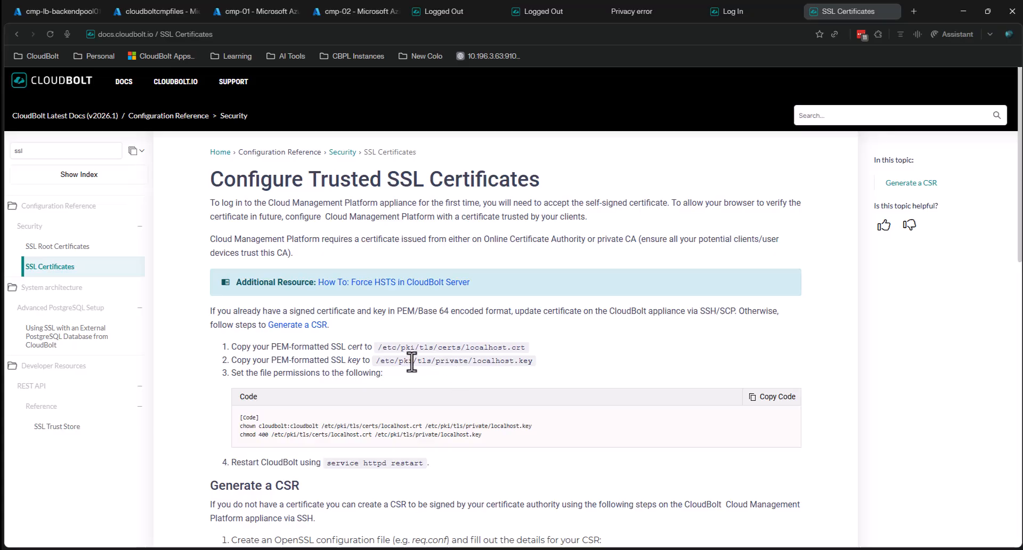
{"action": "left_click_drag", "start_coordinate": [378, 347], "coordinate": [396, 349]}
{"action": "left_click", "coordinate": [401, 347]}
{"action": "left_click_drag", "start_coordinate": [937, 10], "coordinate": [23, 161]}
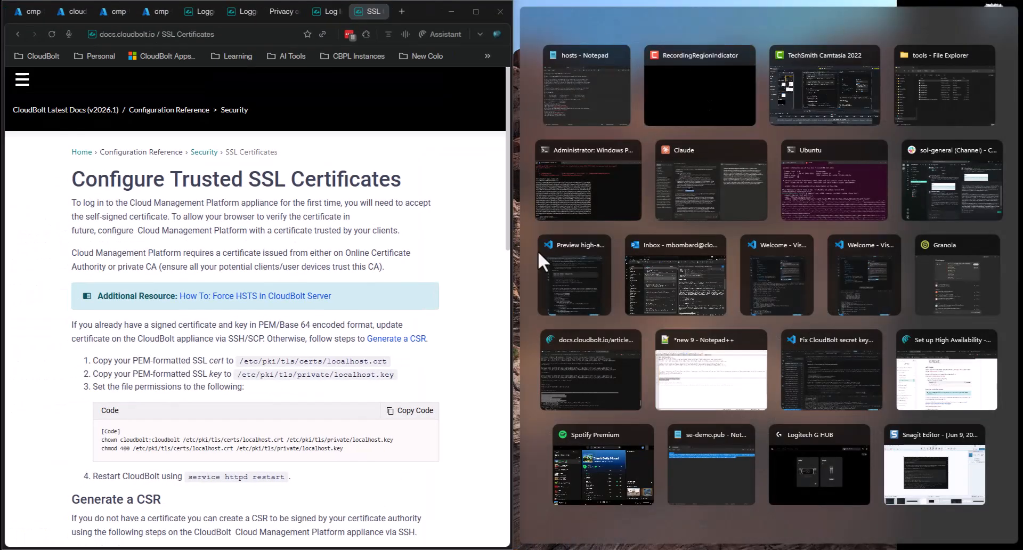
- In the cmp-01 VS Code terminal, change into /etc/pki/tls/certs using the path copied from the docs
{"action": "left_click", "coordinate": [460, 549]}
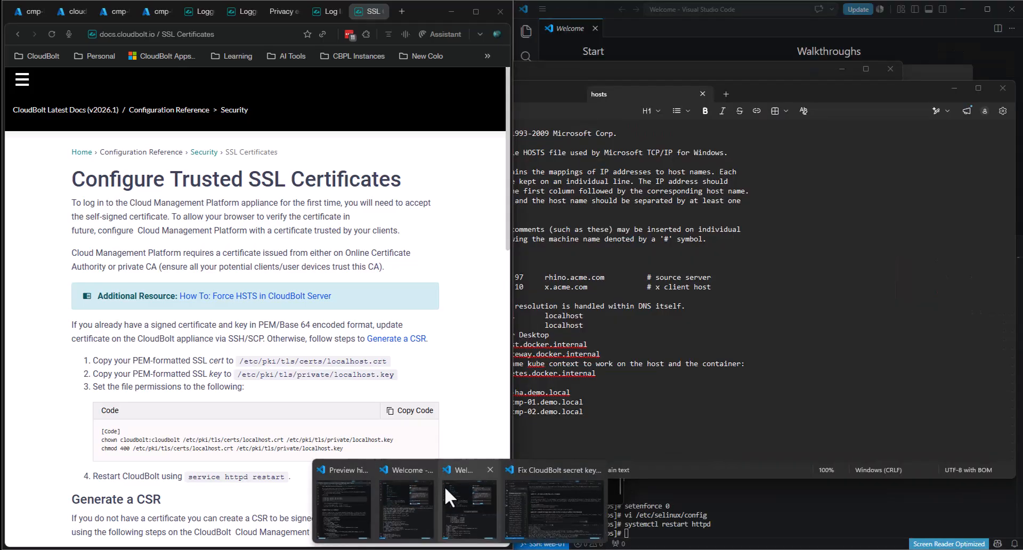
{"action": "mouse_move", "coordinate": [460, 496]}
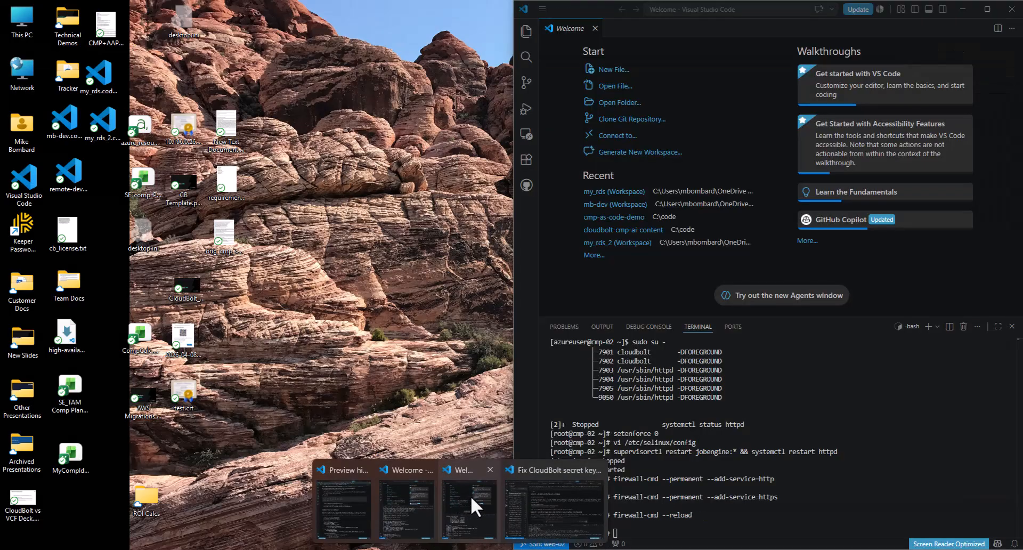
{"action": "left_click", "coordinate": [417, 497]}
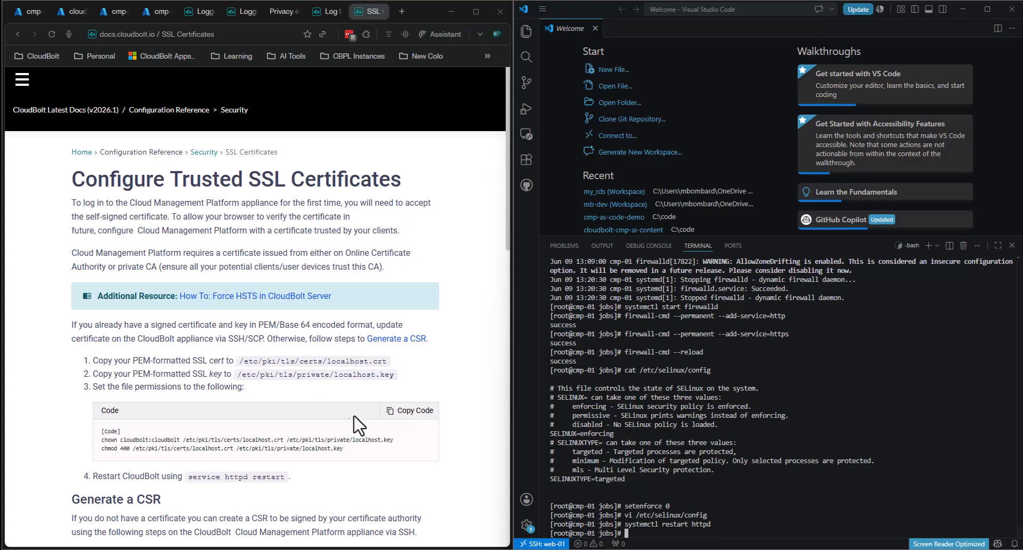
{"action": "left_click", "coordinate": [387, 364]}
{"action": "left_click_drag", "start_coordinate": [388, 364], "coordinate": [238, 363]}
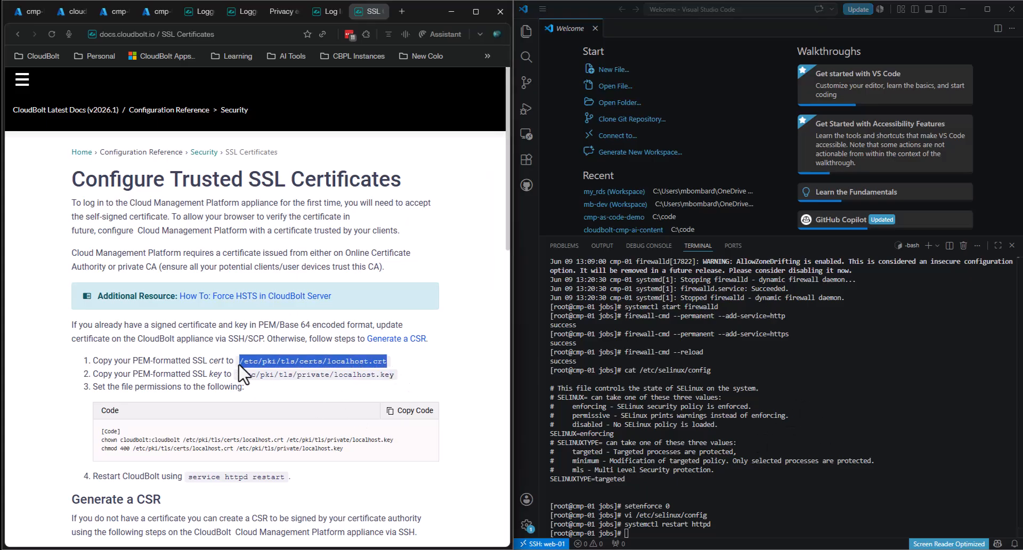
{"action": "left_click", "coordinate": [889, 401]}
{"action": "type", "text": "/etc/pki/tls/certs/localhost.crt"}
{"action": "key", "text": "BackSpace"}
{"action": "key", "text": "BackSpace"}
{"action": "key", "text": "BackSpace"}
{"action": "key", "text": "BackSpace"}
{"action": "key", "text": "BackSpace"}
{"action": "key", "text": "BackSpace"}
{"action": "key", "text": "BackSpace"}
{"action": "key", "text": "BackSpace"}
{"action": "key", "text": "BackSpace"}
{"action": "key", "text": "BackSpace"}
{"action": "key", "text": "BackSpace"}
{"action": "key", "text": "BackSpace"}
{"action": "key", "text": "BackSpace"}
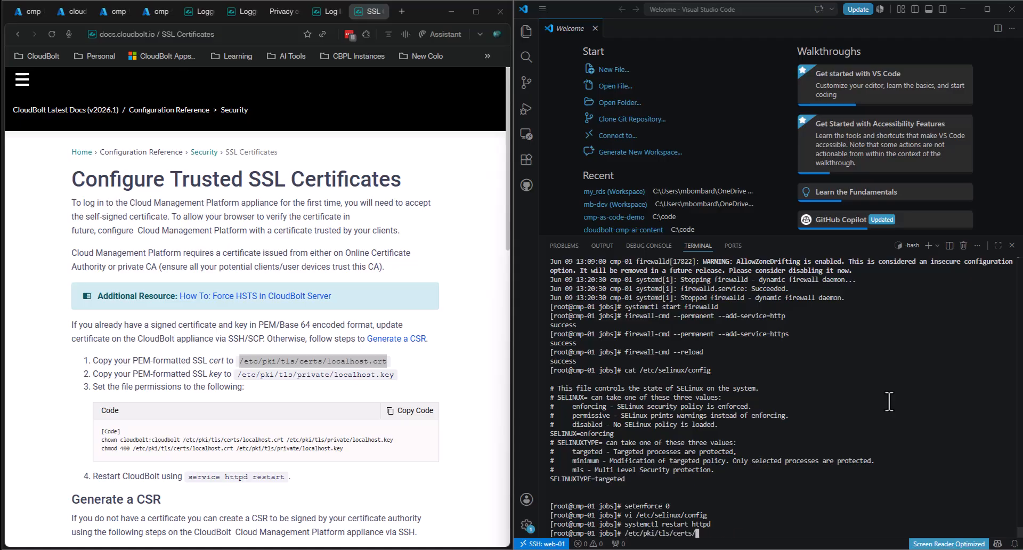
{"action": "key", "text": "Home"}
{"action": "type", "text": "cd"}
{"action": "key", "text": "Return"}
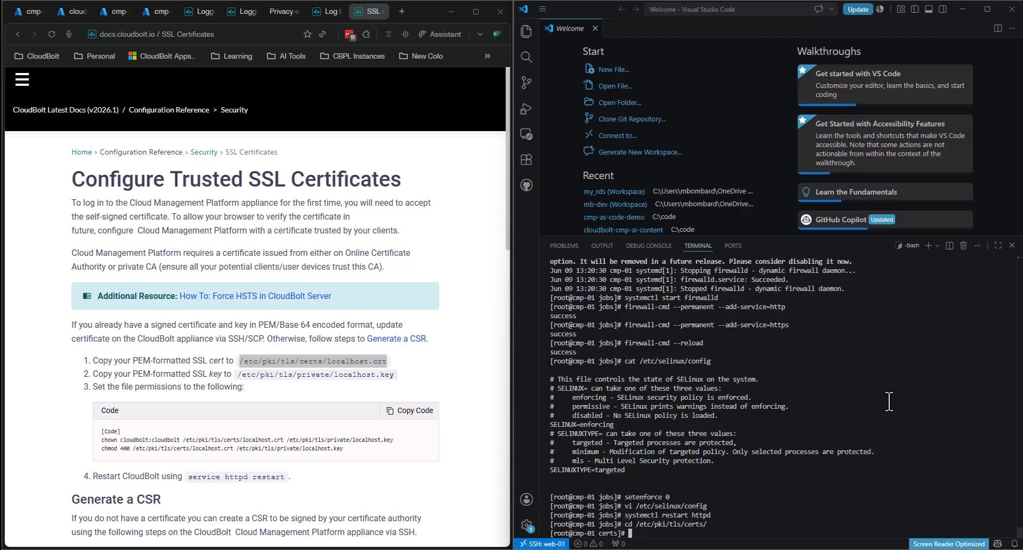
- List the folder, rename localhost.crt to localhost.crt.old, and open a new localhost.crt in vi insert mode
{"action": "type", "text": "ls"}
{"action": "key", "text": "Return"}
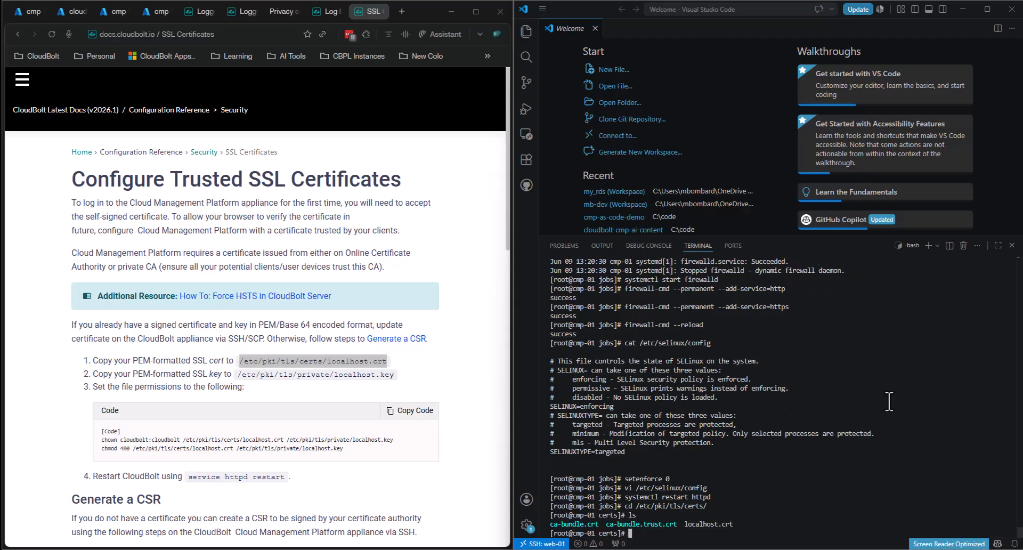
{"action": "type", "text": "mv localhost.crt localhost.crt .old"}
{"action": "key", "text": "Return"}
{"action": "type", "text": "vi local"}
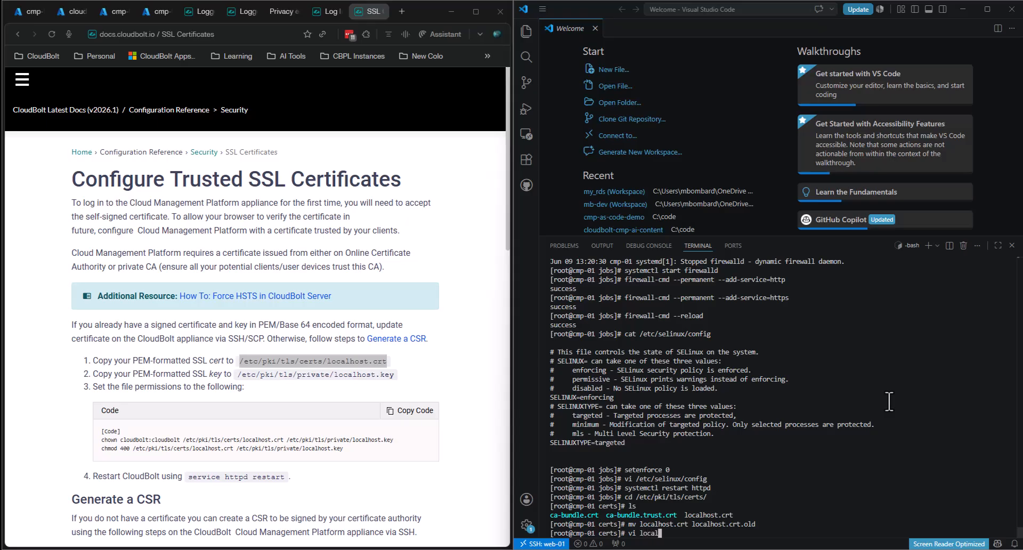
{"action": "type", "text": "host.crt"}
{"action": "key", "text": "Return"}
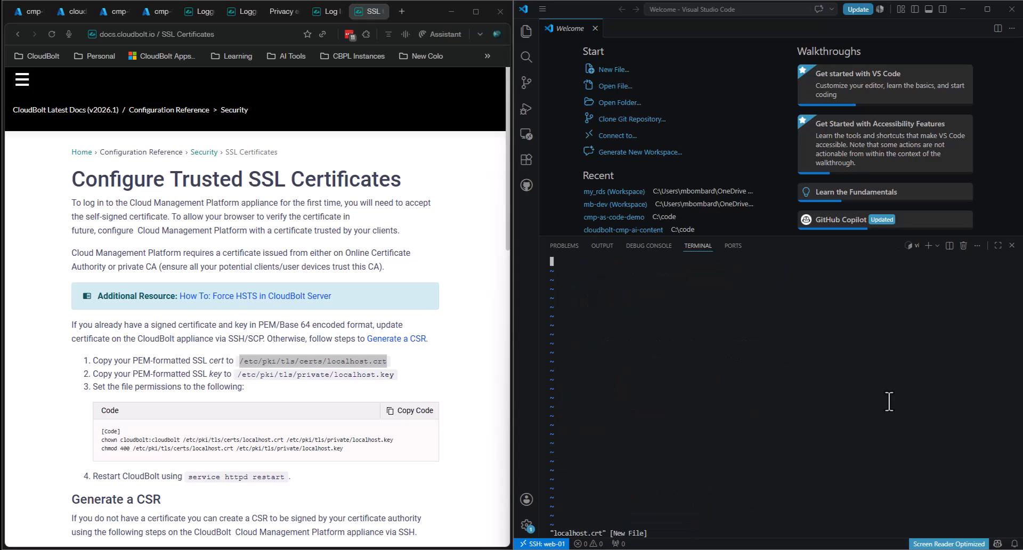
{"action": "key", "text": "i"}
{"action": "mouse_move", "coordinate": [505, 548]}
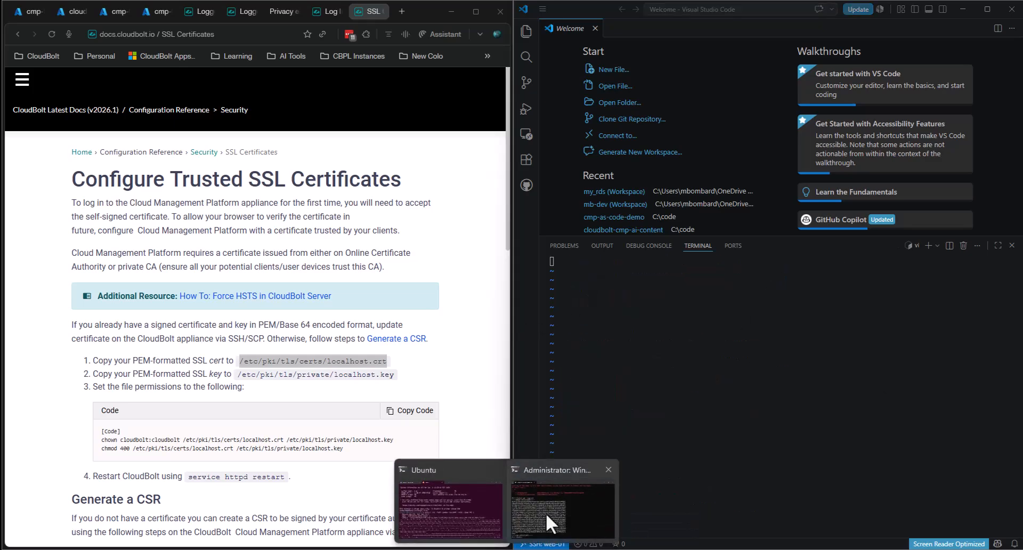
{"action": "mouse_move", "coordinate": [546, 513]}
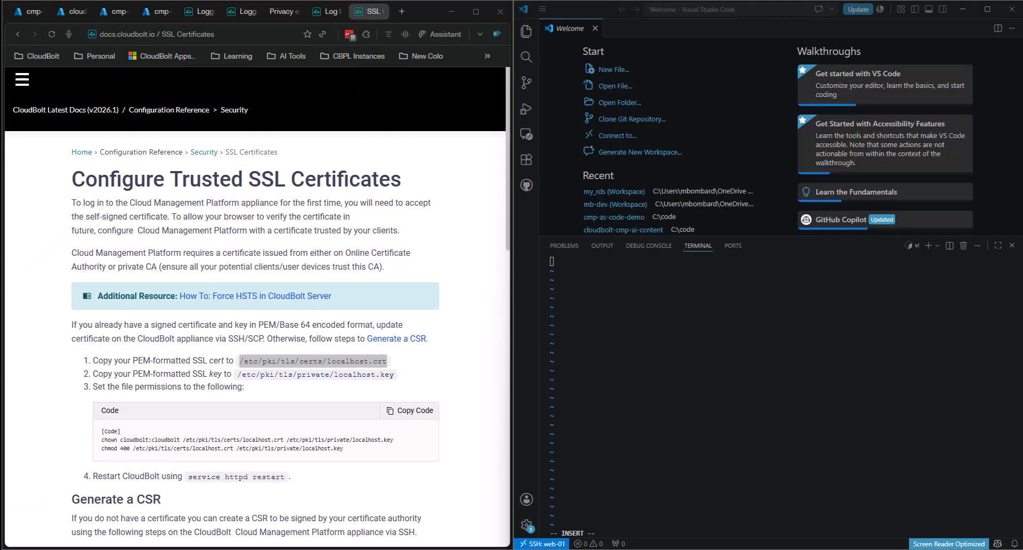
{"action": "key", "text": "alt+Tab"}
{"action": "scroll", "coordinate": [445, 240], "scroll_direction": "down", "scroll_amount": 6}
- In the Ubuntu terminal, print cmp.crt from /mnt/c/tools and copy the certificate text
{"action": "left_click_drag", "start_coordinate": [375, 121], "coordinate": [477, 81]}
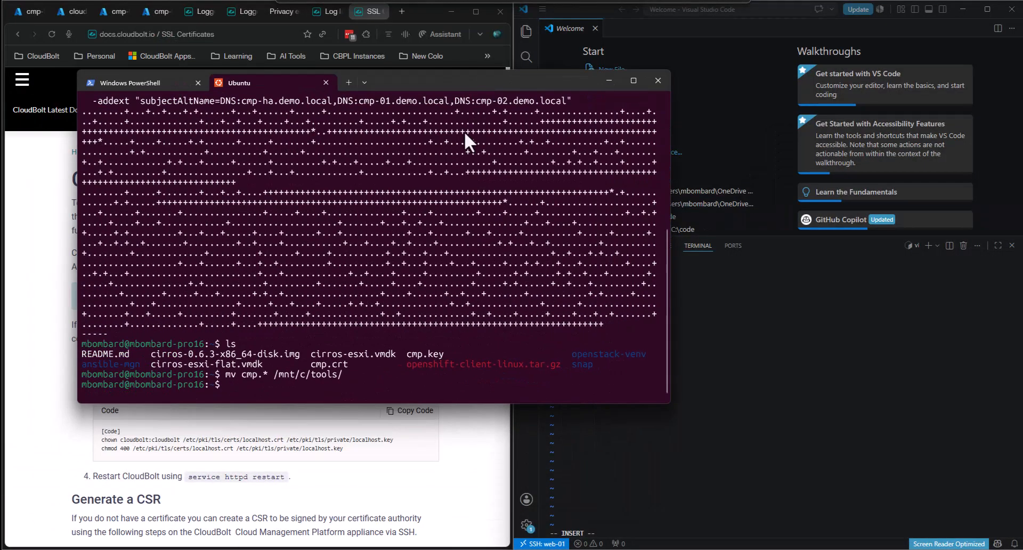
{"action": "type", "text": "cat "}
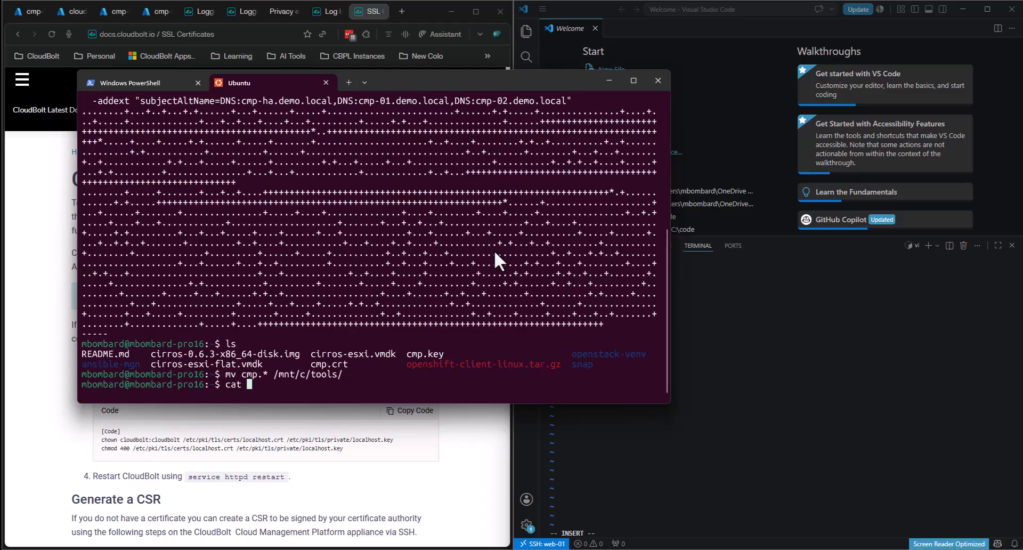
{"action": "type", "text": "cmp.crt"}
{"action": "key", "text": "Return"}
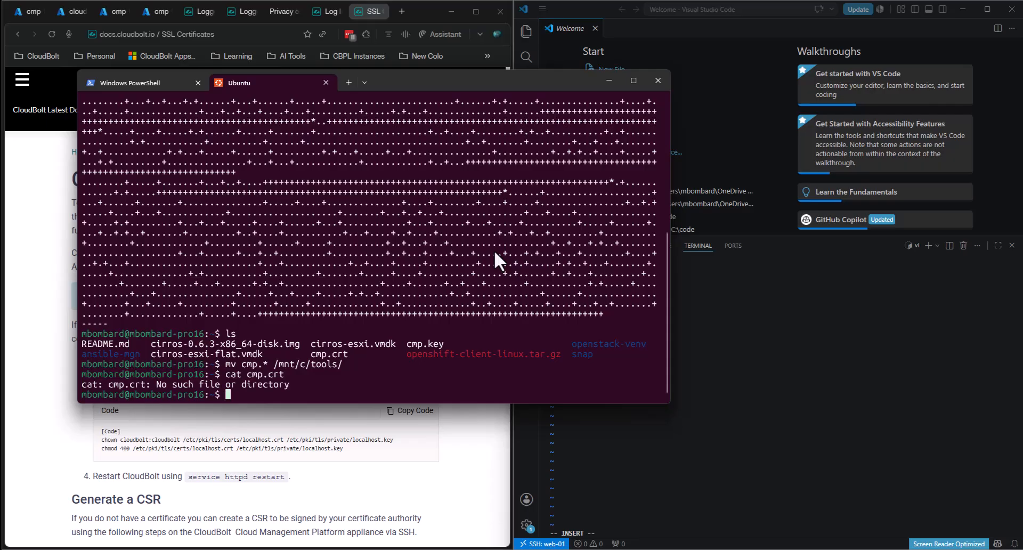
{"action": "type", "text": "cd /mnt/c/t"}
{"action": "key", "text": "Tab"}
{"action": "key", "text": "Tab"}
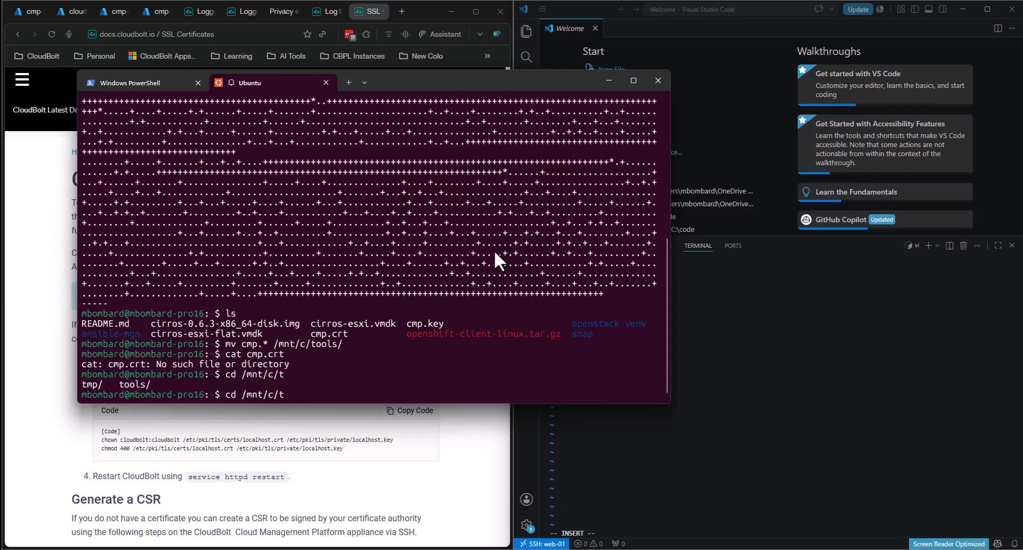
{"action": "type", "text": "o"}
{"action": "key", "text": "Tab"}
{"action": "key", "text": "Return"}
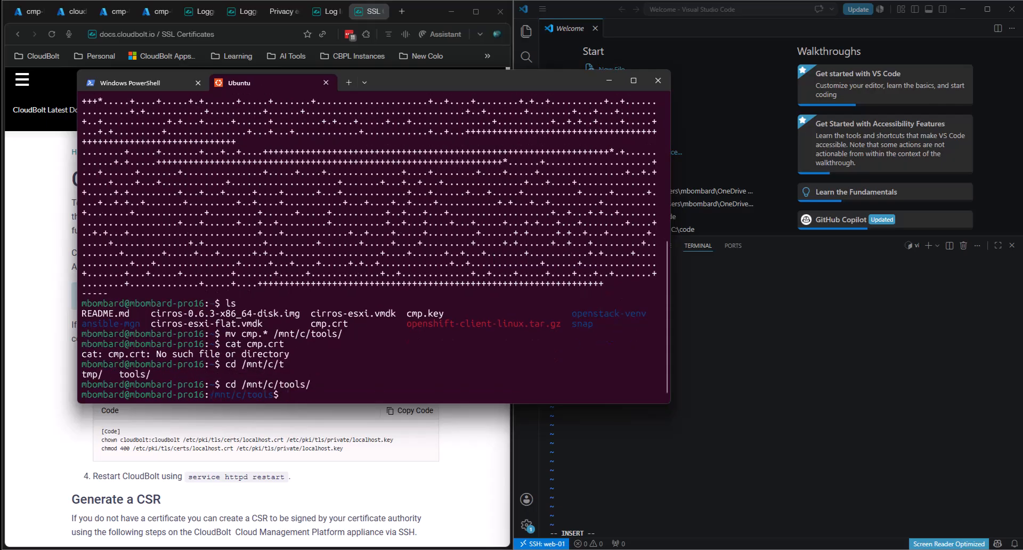
{"action": "key", "text": "Up"}
{"action": "key", "text": "Up"}
{"action": "key", "text": "Up"}
{"action": "key", "text": "Down"}
{"action": "key", "text": "Return"}
{"action": "left_click_drag", "start_coordinate": [82, 180], "coordinate": [214, 385]}
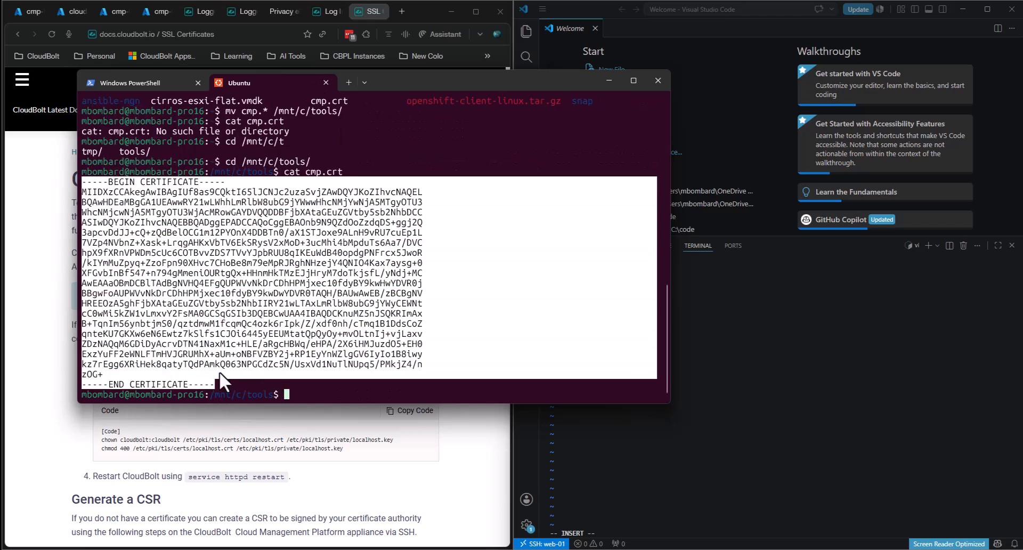
{"action": "key", "text": "ctrl+c"}
- Paste the certificate into localhost.crt on cmp-01, save with :wq, and list the folder with ls -l
{"action": "left_click", "coordinate": [829, 463]}
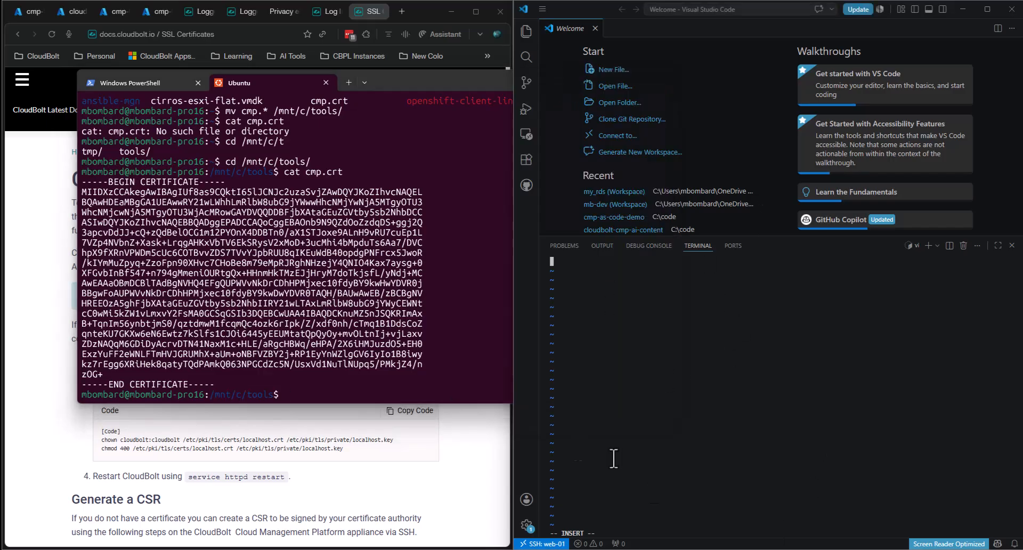
{"action": "key", "text": "ctrl+v"}
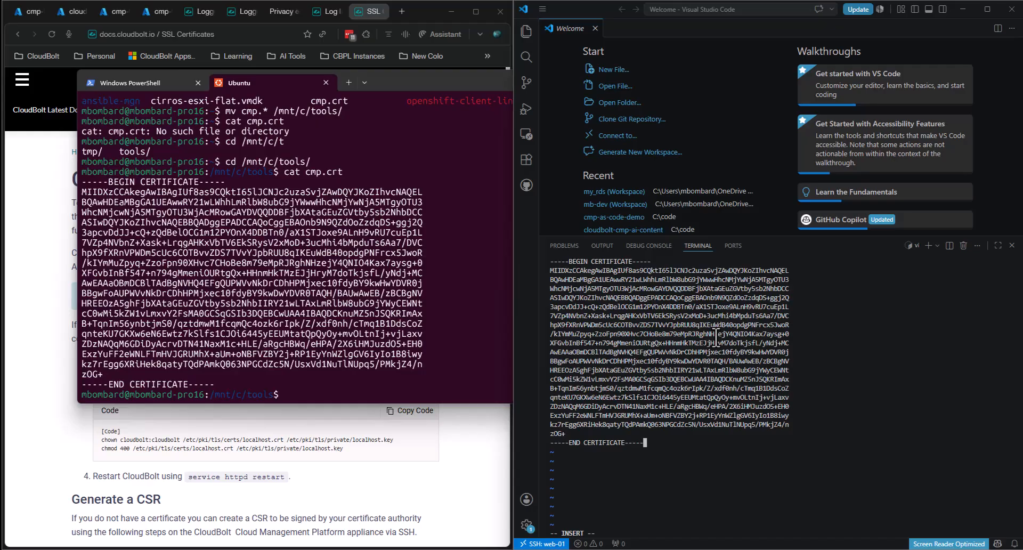
{"action": "key", "text": "Escape"}
{"action": "type", "text": ":wq"}
{"action": "key", "text": "Return"}
{"action": "type", "text": "ls -l"}
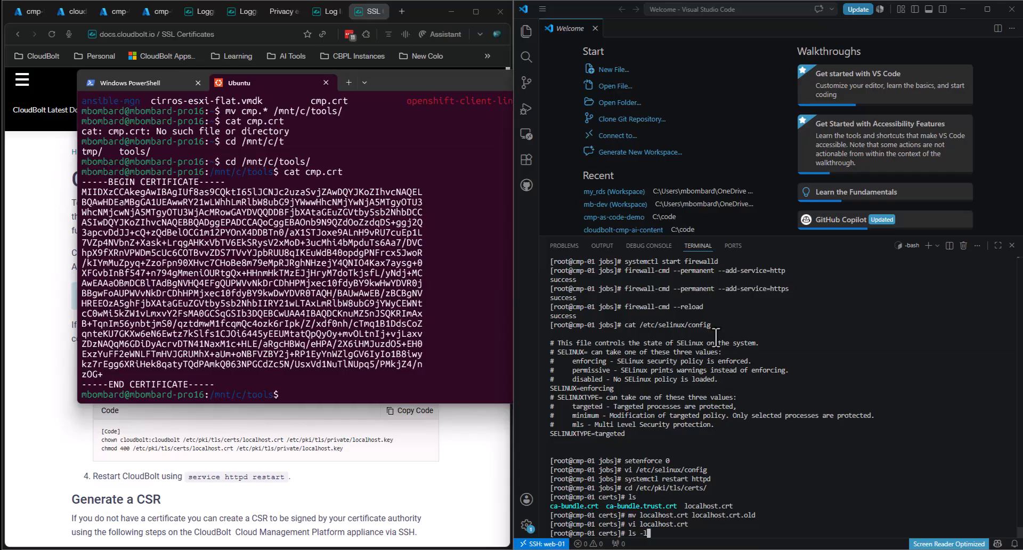
{"action": "key", "text": "Return"}
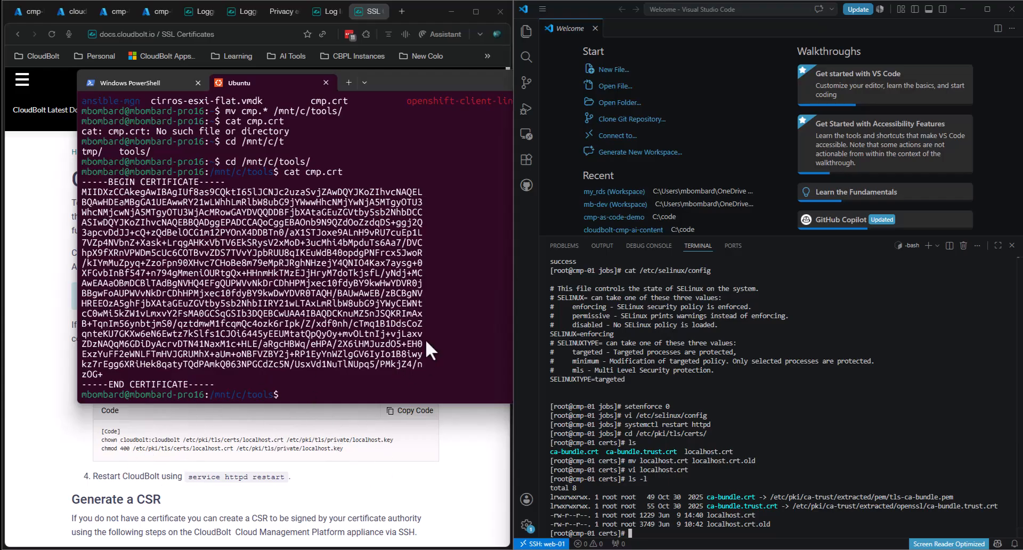
- Copy the /etc/pki/tls/private path from the docs and try changing into it in the Ubuntu terminal
{"action": "left_click", "coordinate": [314, 470]}
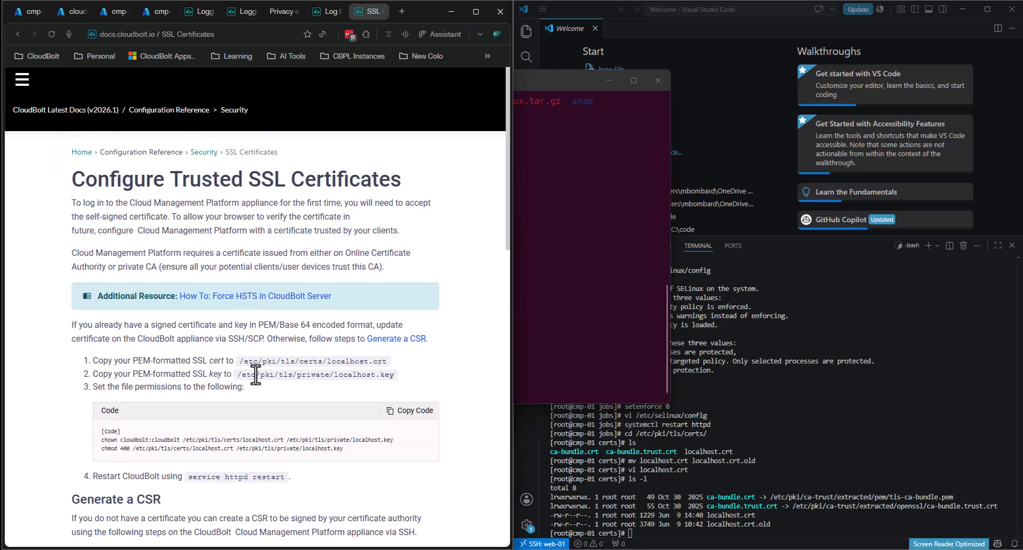
{"action": "left_click_drag", "start_coordinate": [237, 375], "coordinate": [330, 374]}
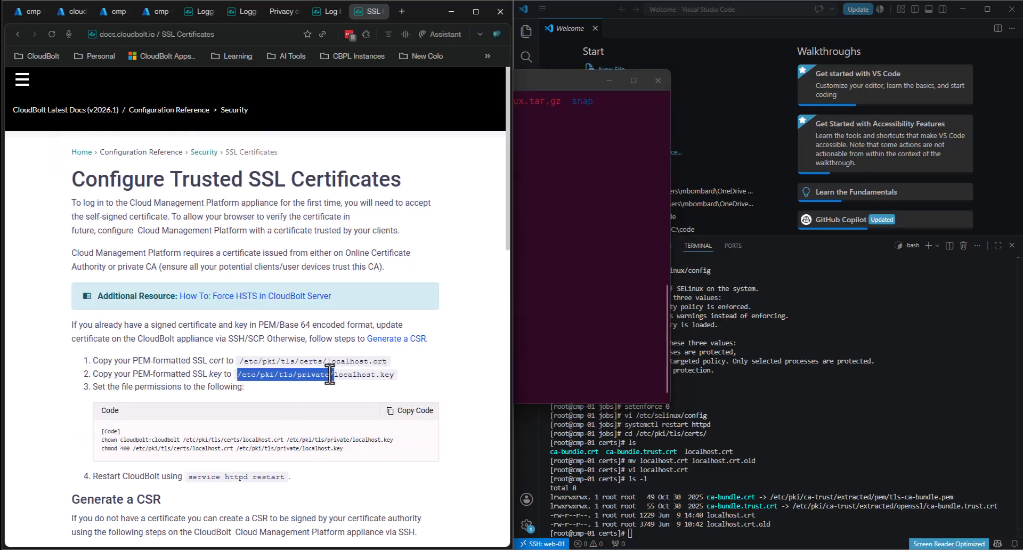
{"action": "left_click", "coordinate": [645, 257]}
{"action": "type", "text": "cd"}
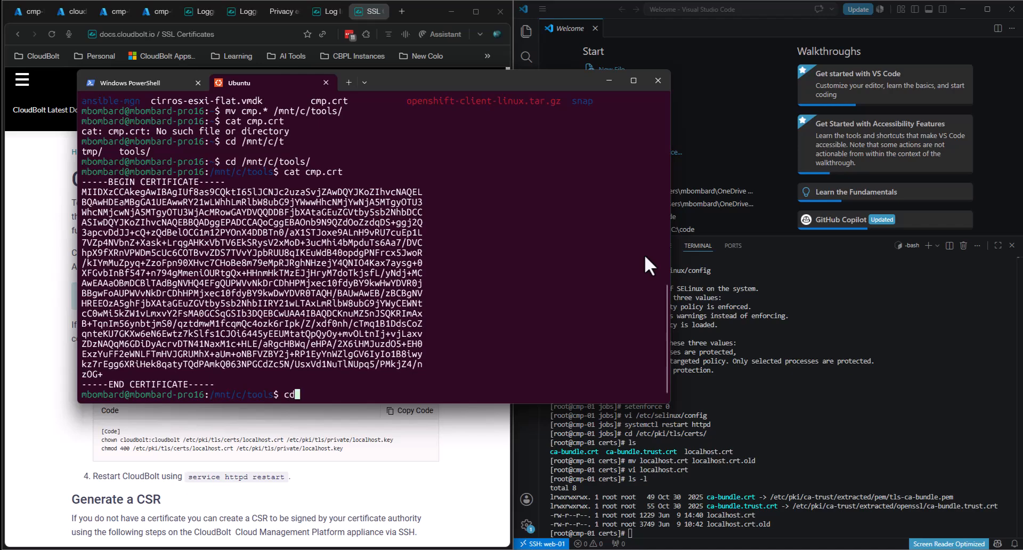
{"action": "key", "text": "ctrl+v"}
{"action": "key", "text": "Return"}
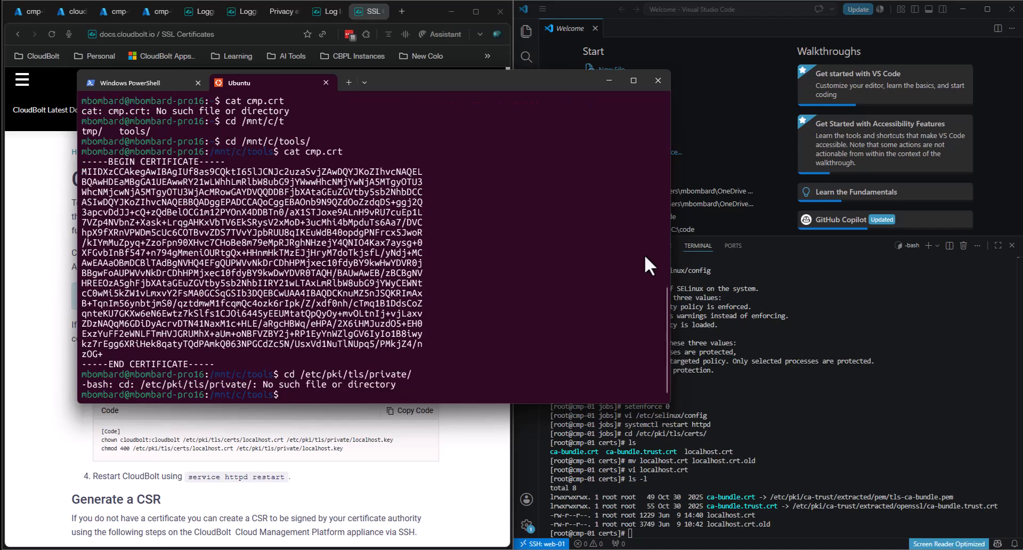
{"action": "key", "text": "Up"}
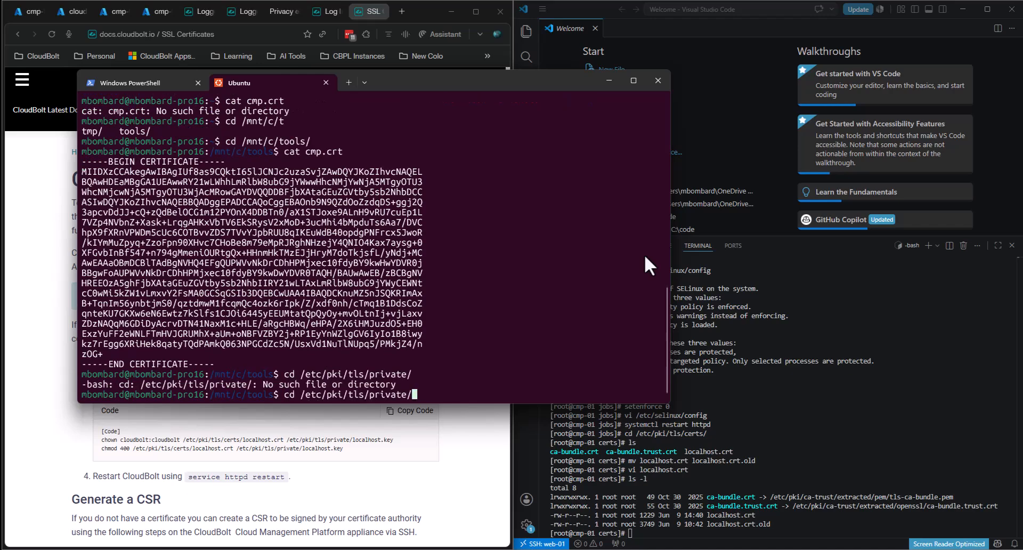
{"action": "key", "text": "BackSpace"}
{"action": "key", "text": "Return"}
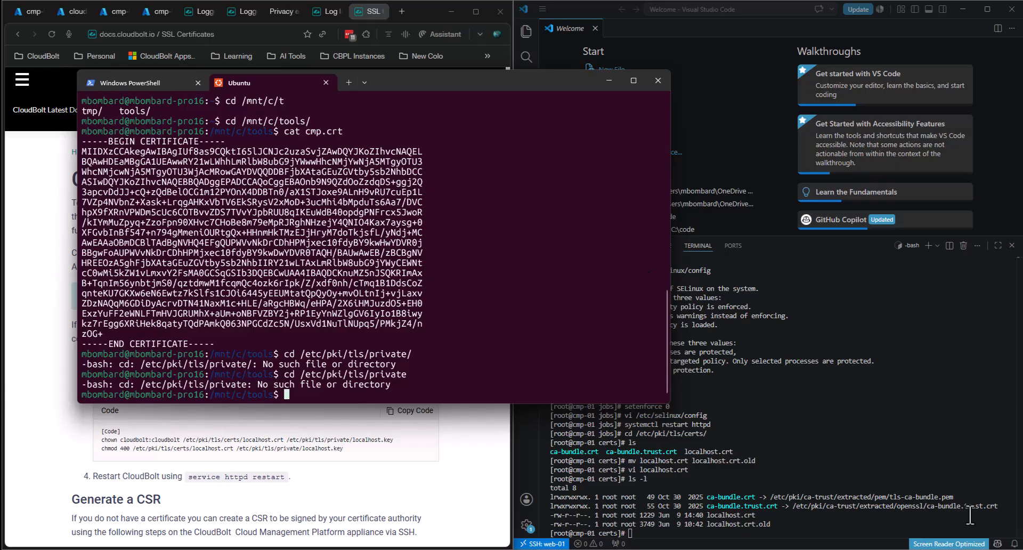
- On cmp-01, change to /etc/pki/tls/private, list it, and rename localhost.key to localhost.key.old
{"action": "left_click", "coordinate": [1002, 433]}
{"action": "type", "text": "cd /etc/pki/tls/private/"}
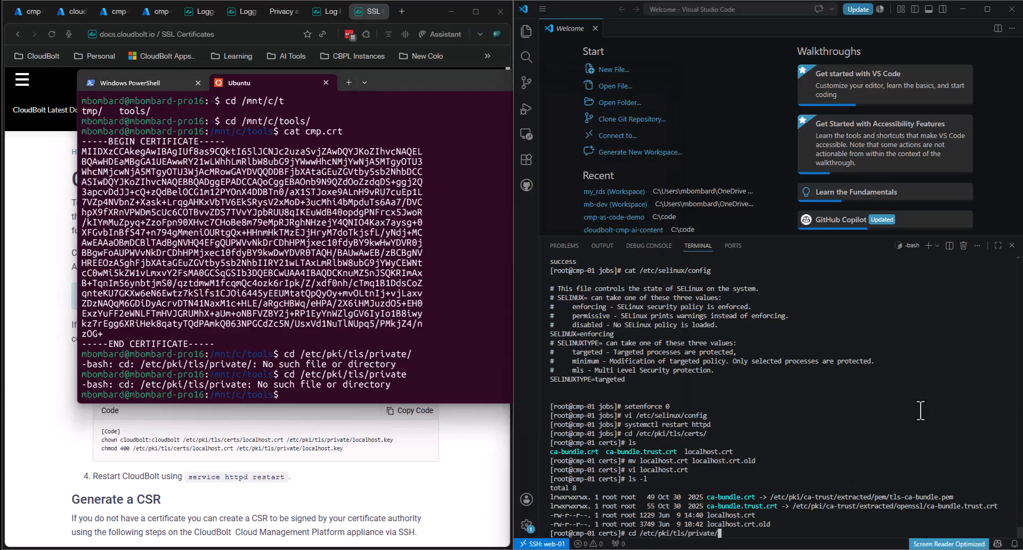
{"action": "key", "text": "Return"}
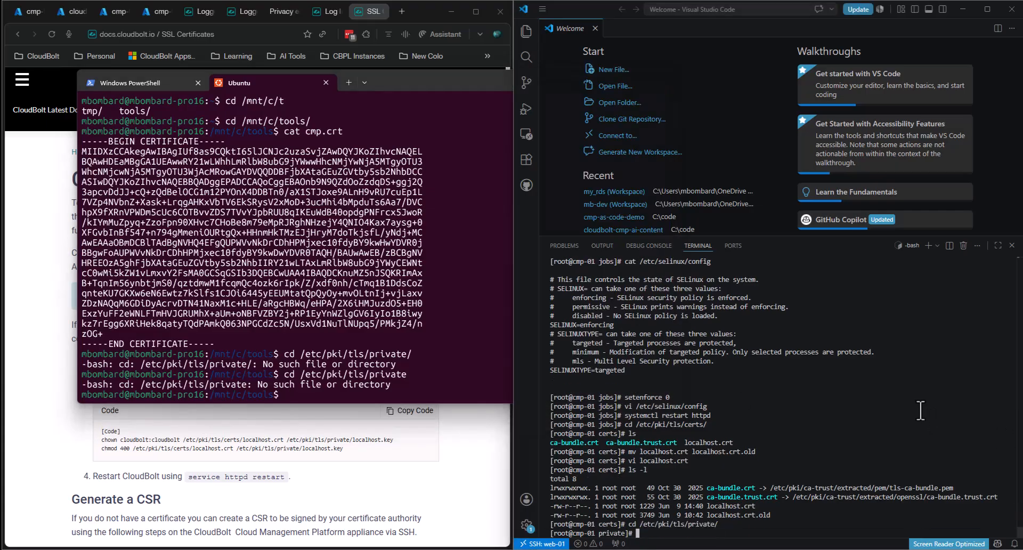
{"action": "type", "text": "ls"}
{"action": "key", "text": "Return"}
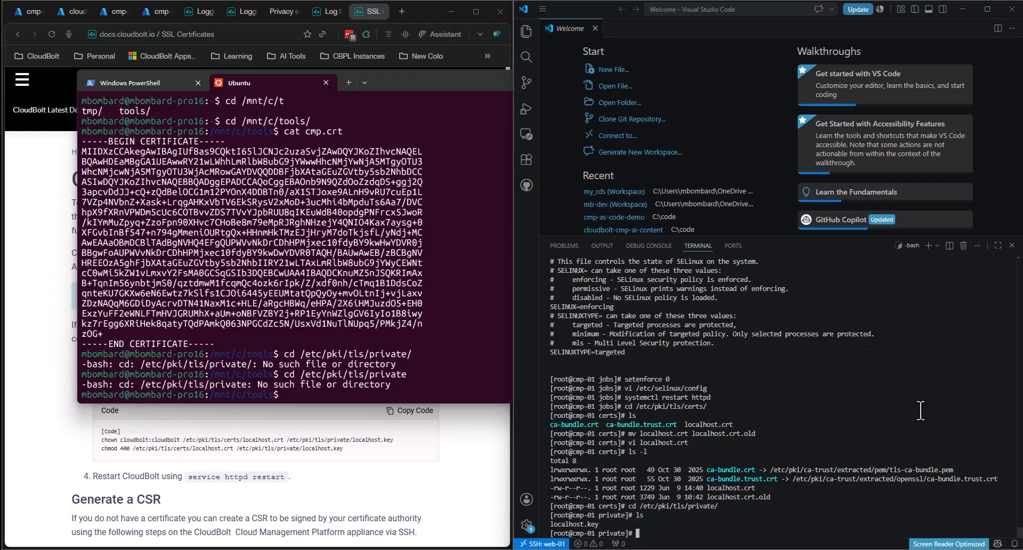
{"action": "type", "text": "mv l"}
{"action": "key", "text": "Tab"}
{"action": "type", "text": "l"}
{"action": "key", "text": "Tab"}
{"action": "key", "text": "BackSpace"}
{"action": "type", "text": ".old"}
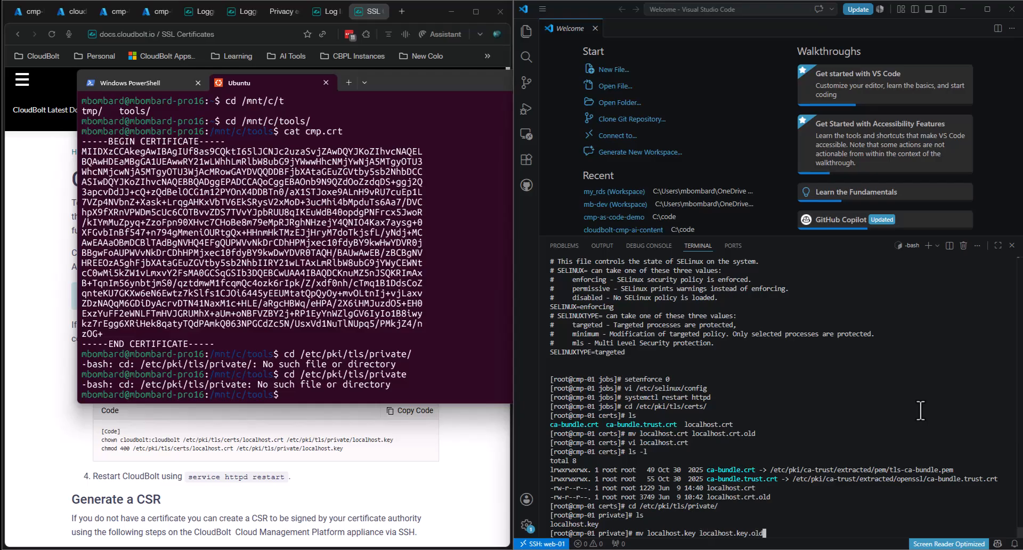
{"action": "key", "text": "Return"}
- Open a new empty localhost.key file in vi
{"action": "type", "text": "vi l"}
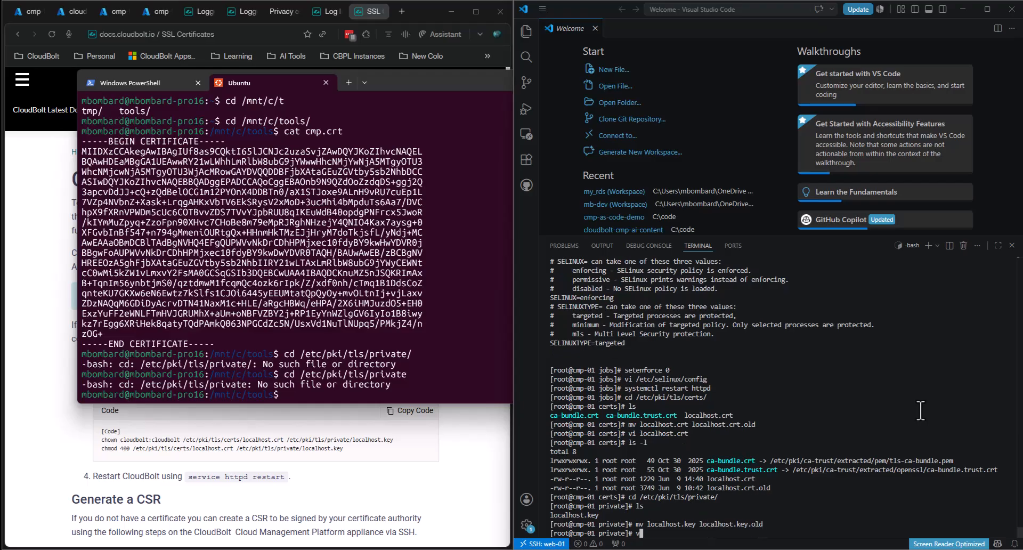
{"action": "key", "text": "Tab"}
{"action": "key", "text": "BackSpace"}
{"action": "key", "text": "BackSpace"}
{"action": "key", "text": "BackSpace"}
{"action": "key", "text": "BackSpace"}
{"action": "key", "text": "BackSpace"}
{"action": "key", "text": "Return"}
- Enter insert mode in the new localhost.key, then print cmp.key in the Ubuntu terminal
{"action": "key", "text": "i"}
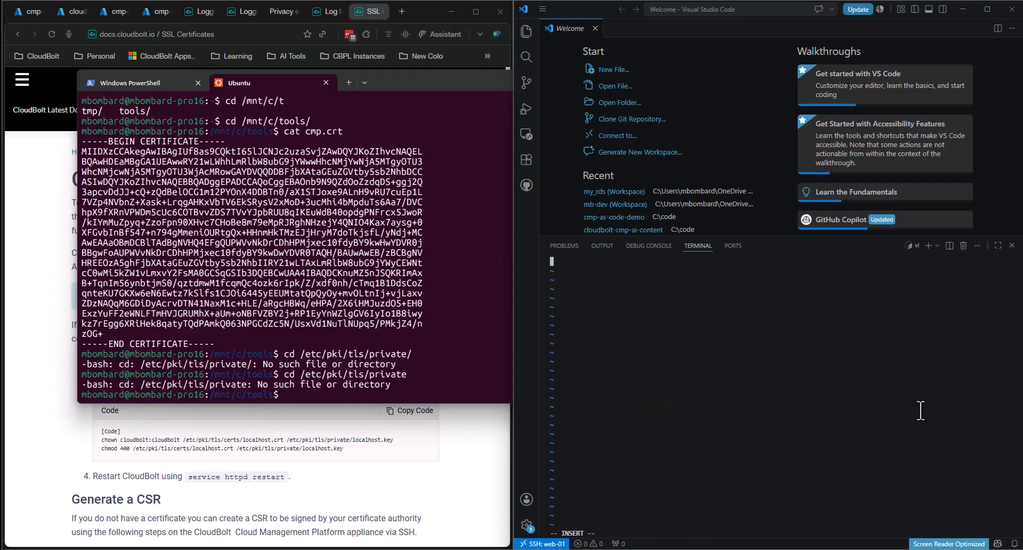
{"action": "type", "text": "cat "}
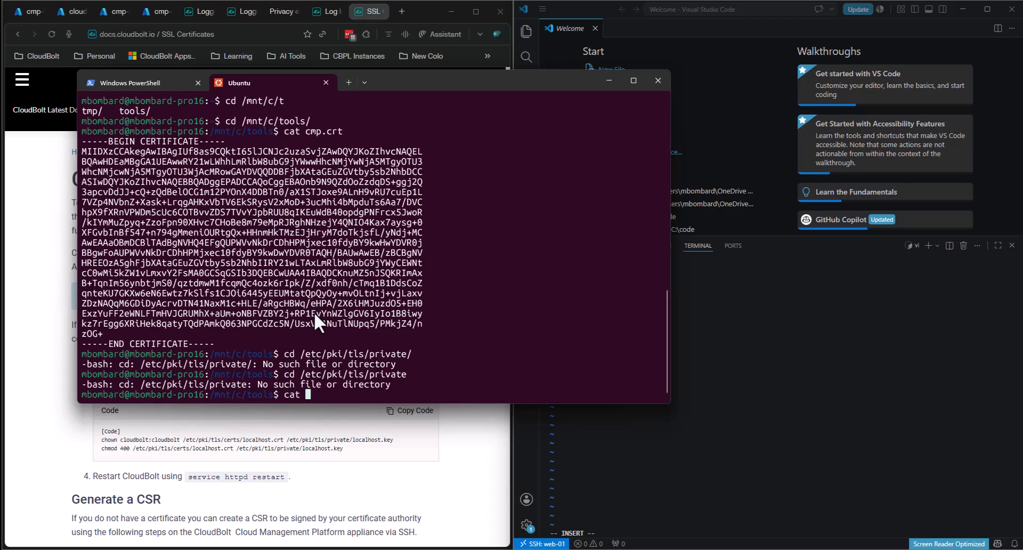
{"action": "type", "text": "m"}
{"action": "key", "text": "Tab"}
{"action": "key", "text": "BackSpace"}
{"action": "type", "text": "c"}
{"action": "key", "text": "Tab"}
{"action": "type", "text": "p"}
{"action": "key", "text": "BackSpace"}
{"action": "key", "text": "Tab"}
{"action": "key", "text": "Tab"}
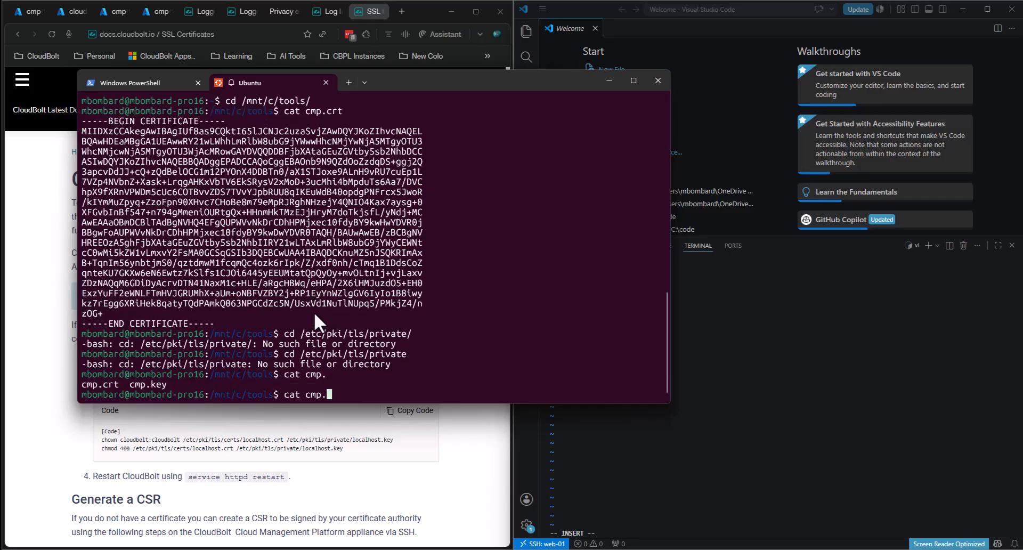
{"action": "type", "text": "key"}
{"action": "key", "text": "Return"}
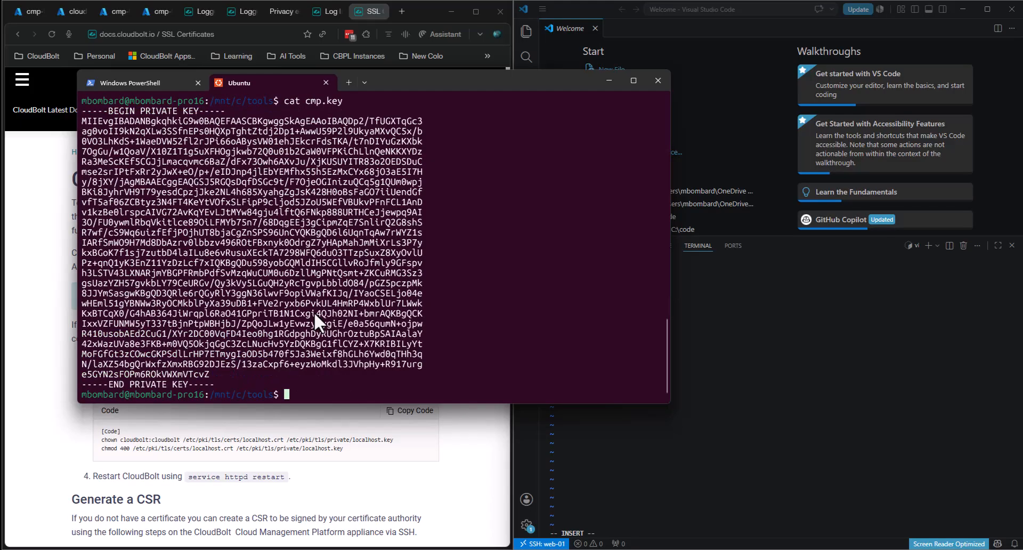
- Copy the cmp.key private key text into localhost.key on cmp-01 and save with wq
{"action": "scroll", "coordinate": [94, 168], "scroll_direction": "up", "scroll_amount": 4}
{"action": "scroll", "coordinate": [94, 168], "scroll_direction": "down", "scroll_amount": 4}
{"action": "left_click_drag", "start_coordinate": [82, 110], "coordinate": [212, 383]}
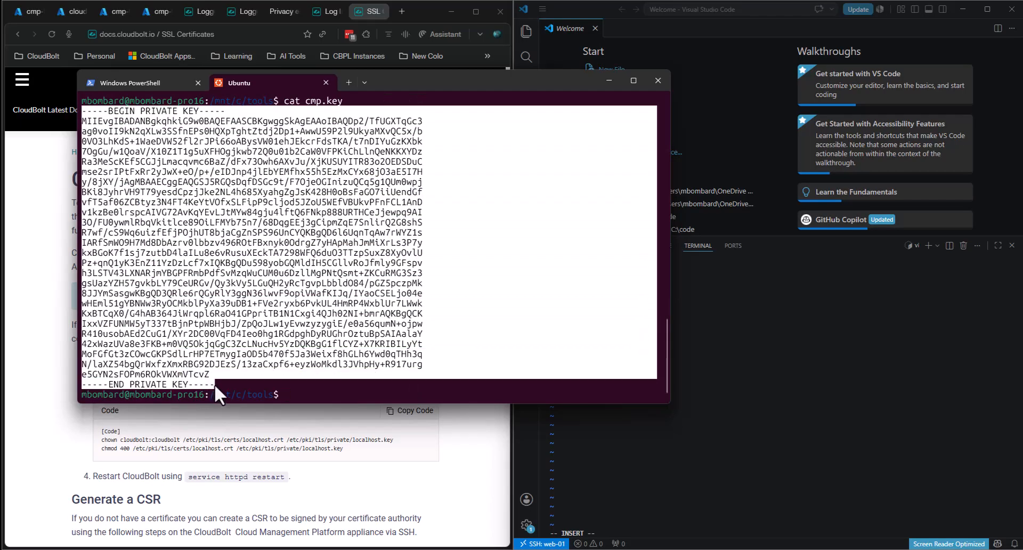
{"action": "key", "text": "ctrl+c"}
{"action": "left_click", "coordinate": [861, 410]}
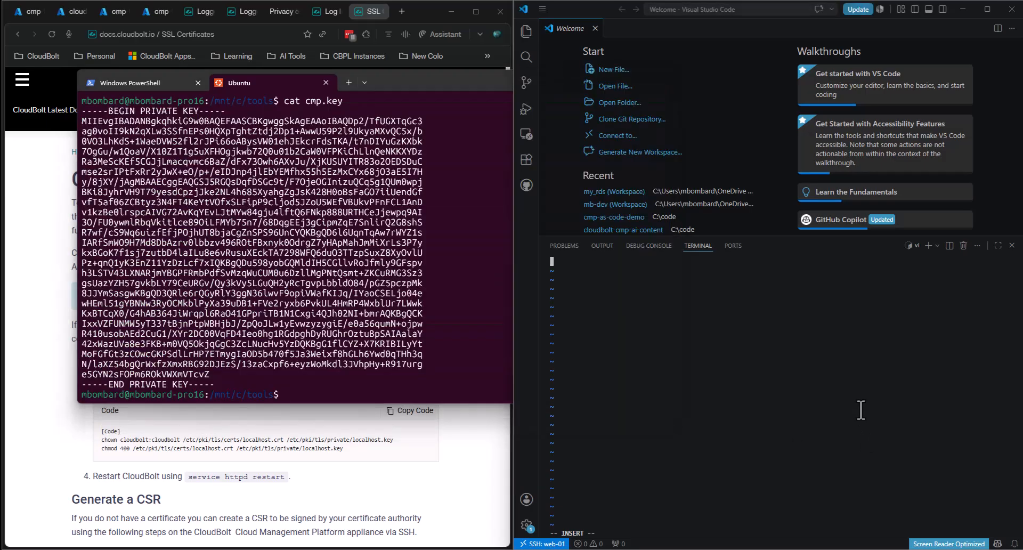
{"action": "key", "text": "ctrl+v"}
{"action": "type", "text": "wq"}
{"action": "key", "text": "Return"}
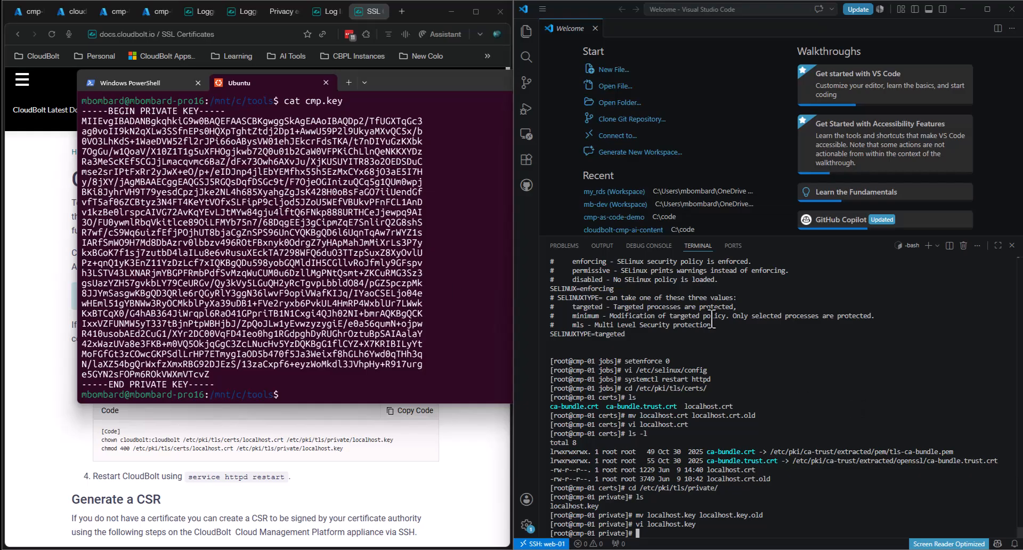
- Run the docs' chown and chmod commands giving the cert and key cloudbolt ownership and 400 permissions
{"action": "left_click", "coordinate": [49, 495]}
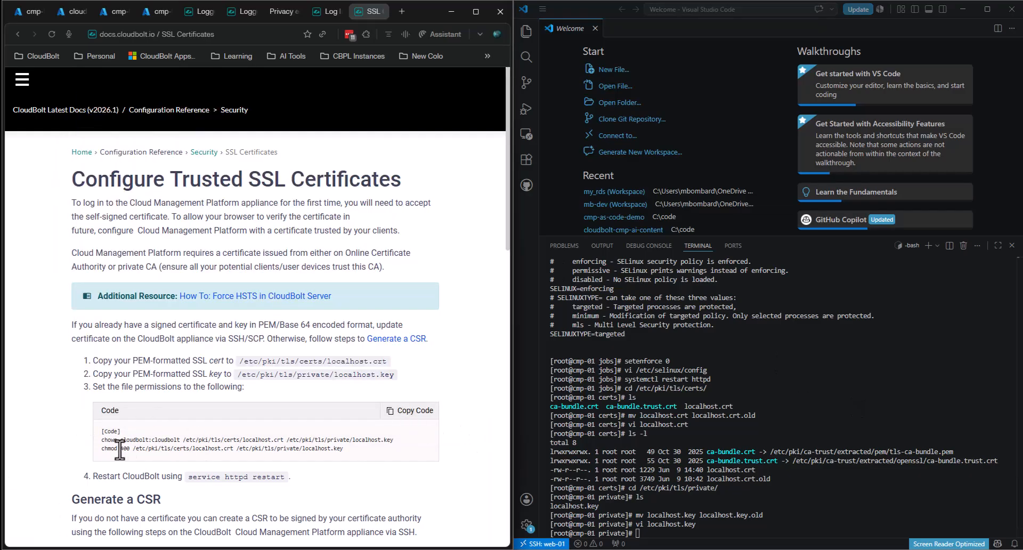
{"action": "left_click", "coordinate": [404, 412]}
{"action": "left_click", "coordinate": [799, 509]}
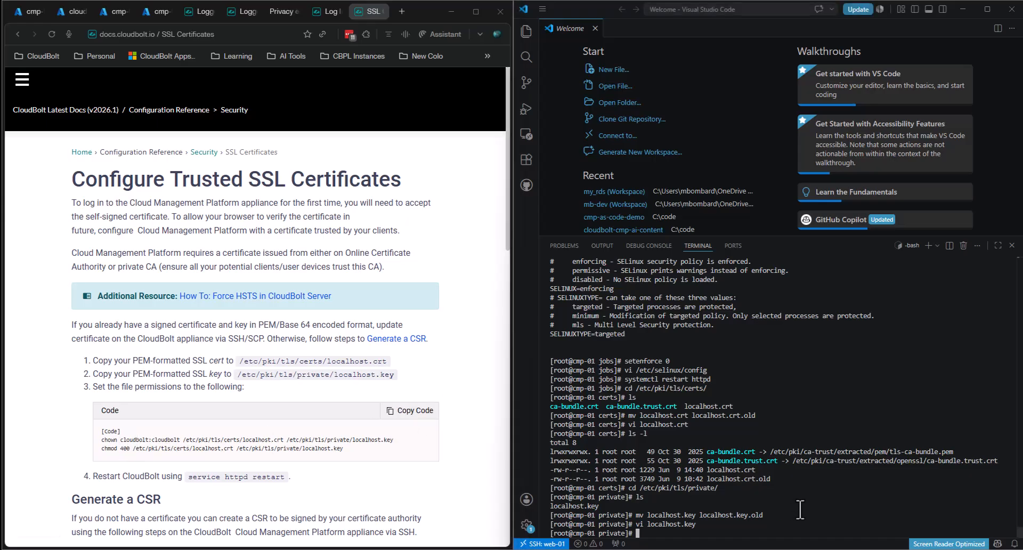
{"action": "key", "text": "ctrl+v"}
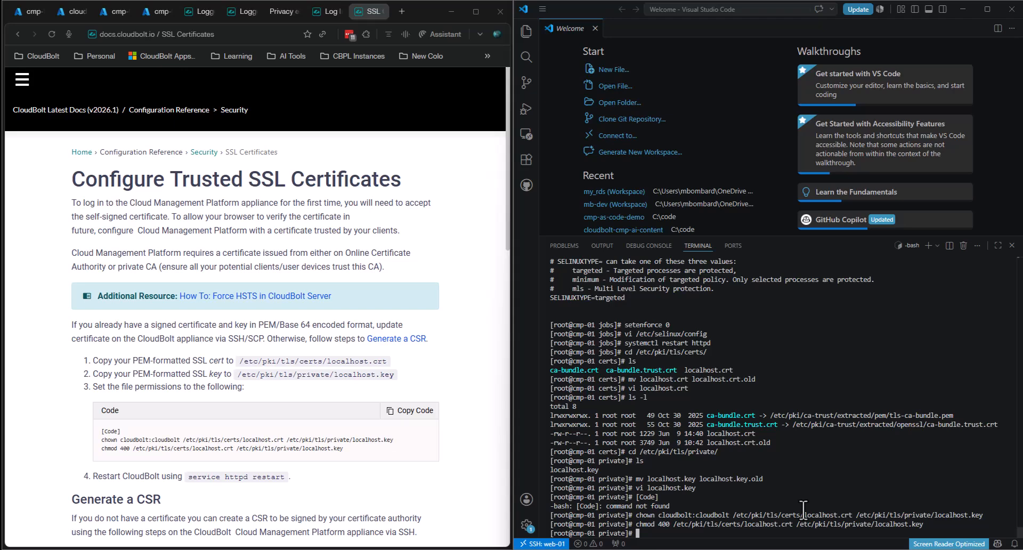
- Run 'service httpd restart' on cmp-01, copied from the docs
{"action": "left_click_drag", "start_coordinate": [287, 477], "coordinate": [186, 478]}
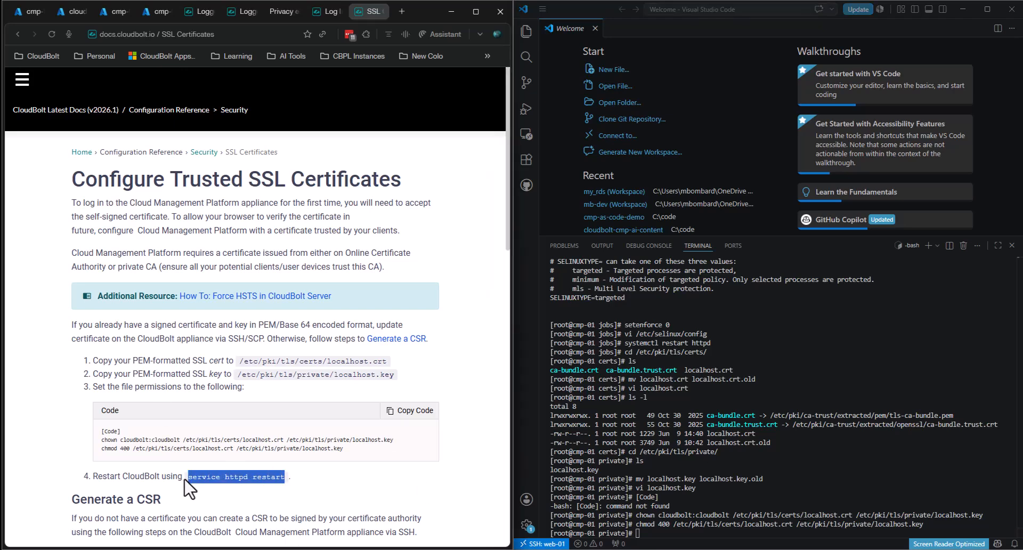
{"action": "left_click", "coordinate": [670, 530]}
{"action": "key", "text": "ctrl+v"}
{"action": "key", "text": "Return"}
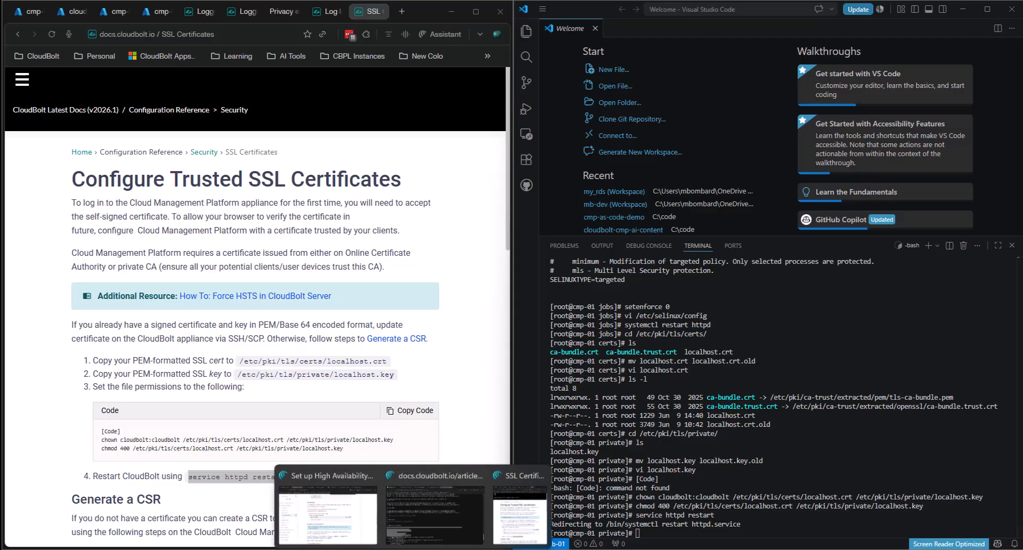
- Reload the logged-out CloudBolt page at 132.196.250.224 and proceed past the certificate warning
{"action": "left_click", "coordinate": [503, 515]}
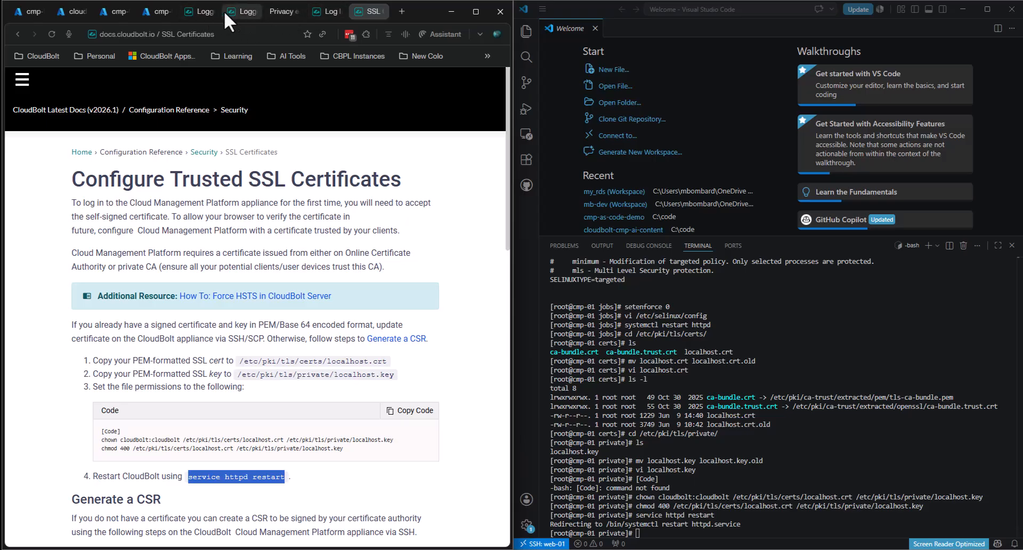
{"action": "left_click", "coordinate": [192, 12]}
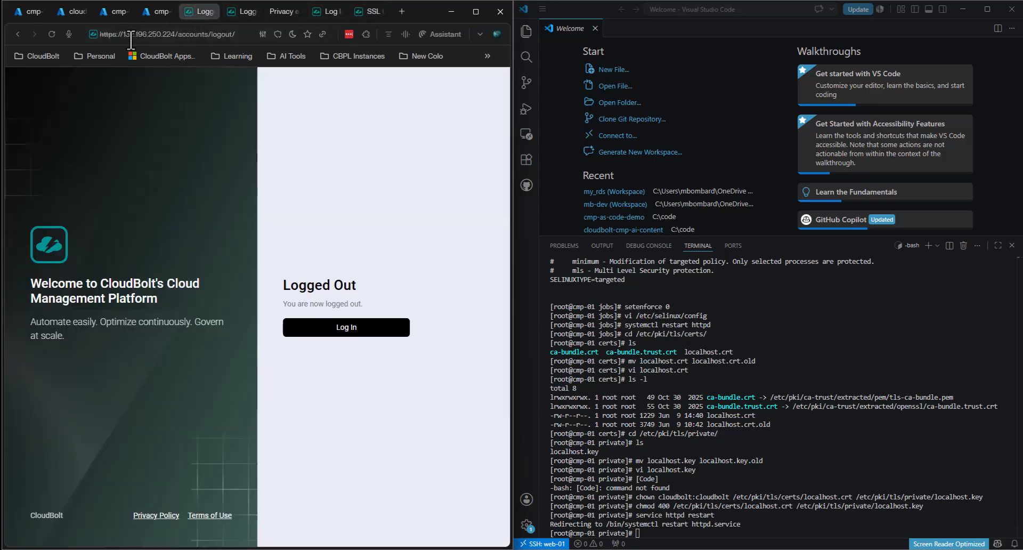
{"action": "left_click", "coordinate": [52, 35]}
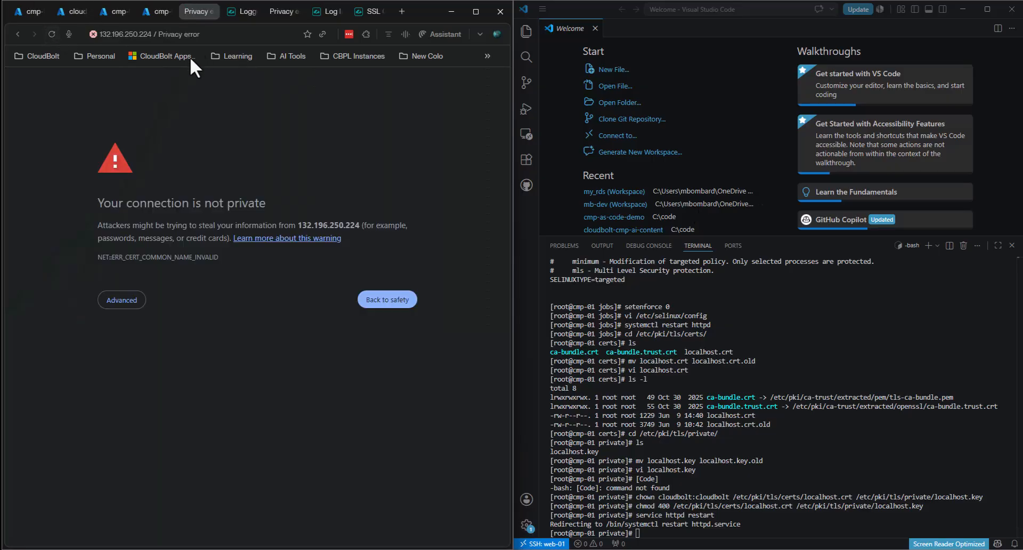
{"action": "left_click", "coordinate": [128, 300]}
{"action": "left_click", "coordinate": [152, 382]}
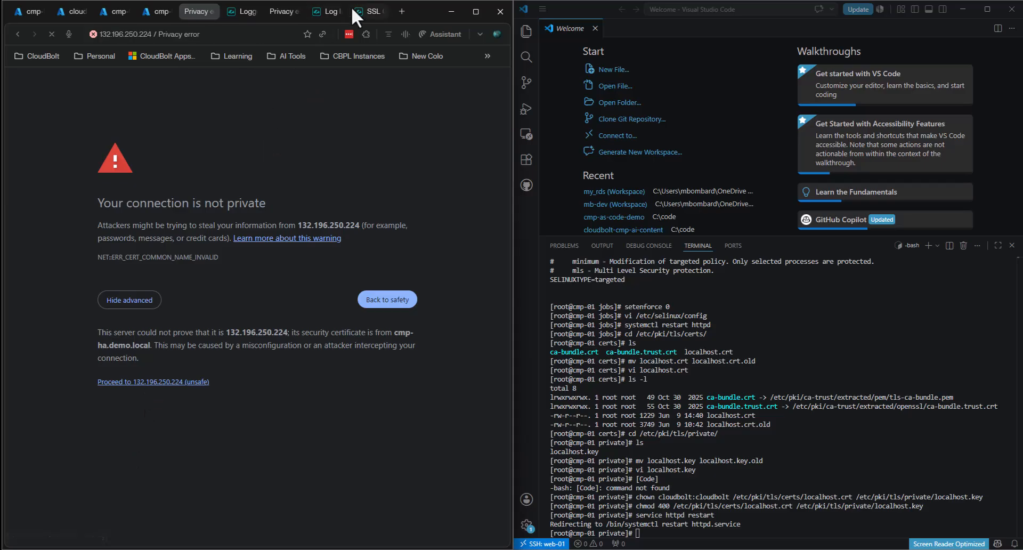
- Open the site's certificate viewer and confirm the common name is cmp-ha.demo.local
{"action": "left_click", "coordinate": [263, 34]}
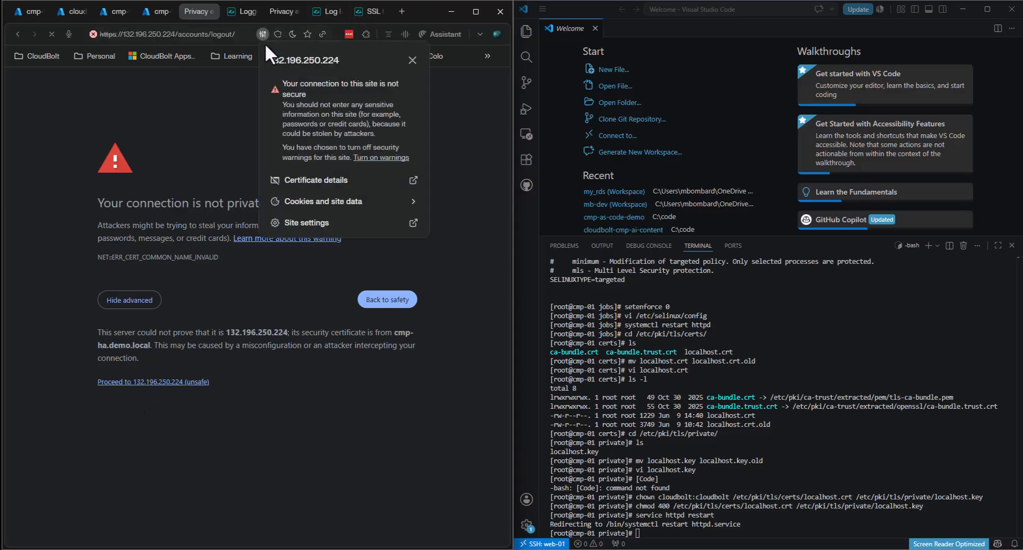
{"action": "left_click", "coordinate": [323, 180]}
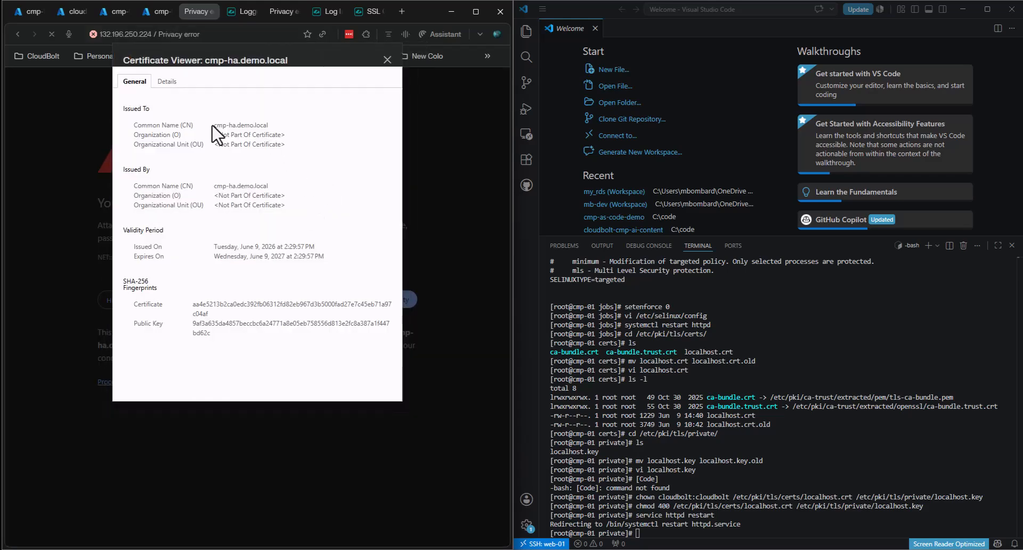
{"action": "triple_click", "coordinate": [240, 126]}
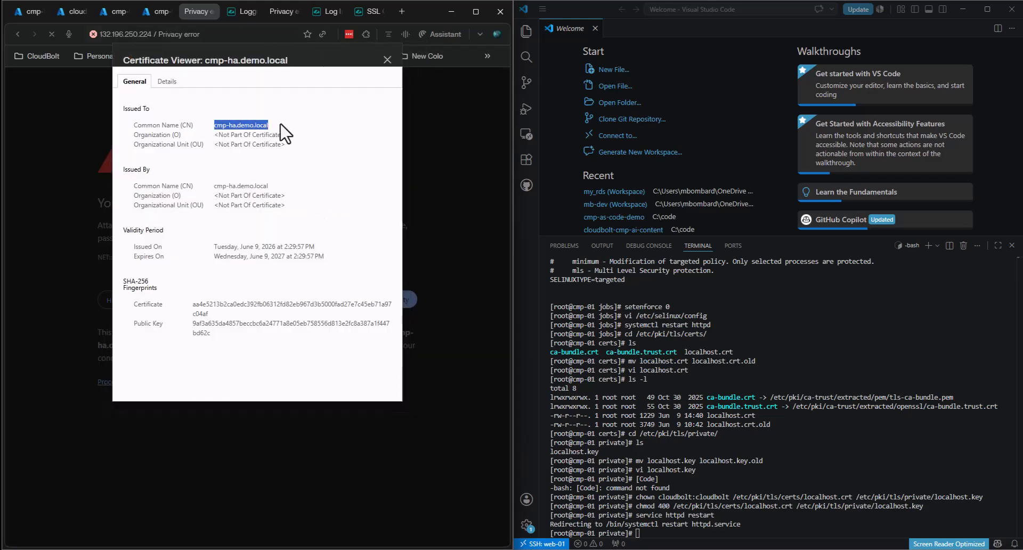
{"action": "left_click", "coordinate": [167, 81]}
{"action": "scroll", "coordinate": [197, 266], "scroll_direction": "down", "scroll_amount": 5}
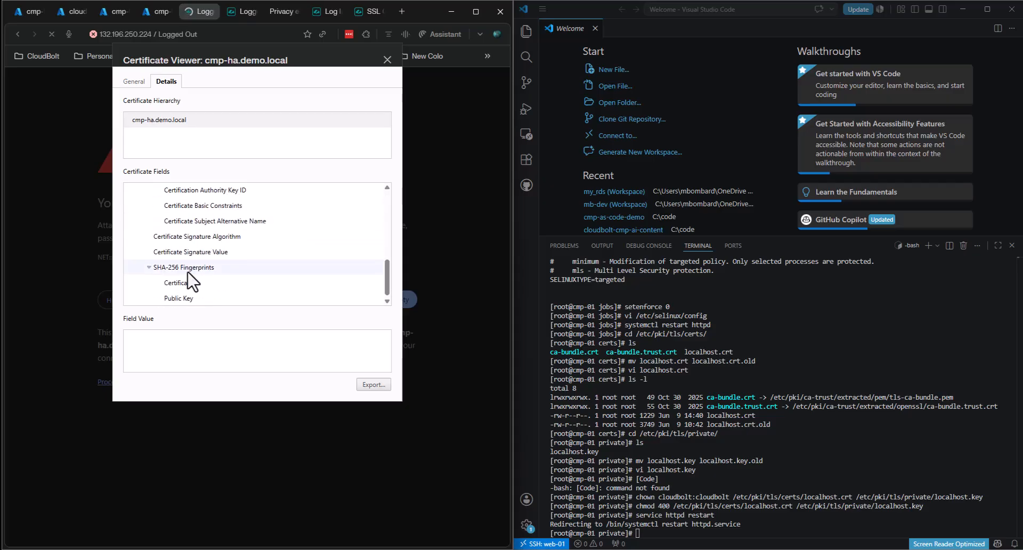
{"action": "scroll", "coordinate": [201, 277], "scroll_direction": "up", "scroll_amount": 5}
{"action": "left_click", "coordinate": [138, 81]}
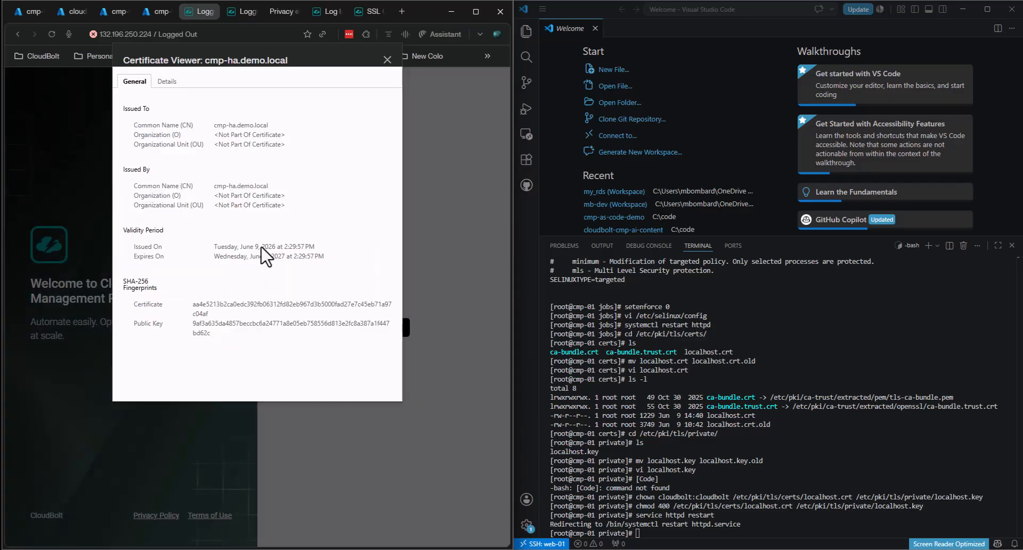
- Check the Subject Alternative Names cmp-ha, cmp-01 and cmp-02, then go to the cmp-02 VS Code window
{"action": "left_click_drag", "start_coordinate": [283, 202], "coordinate": [152, 128]}
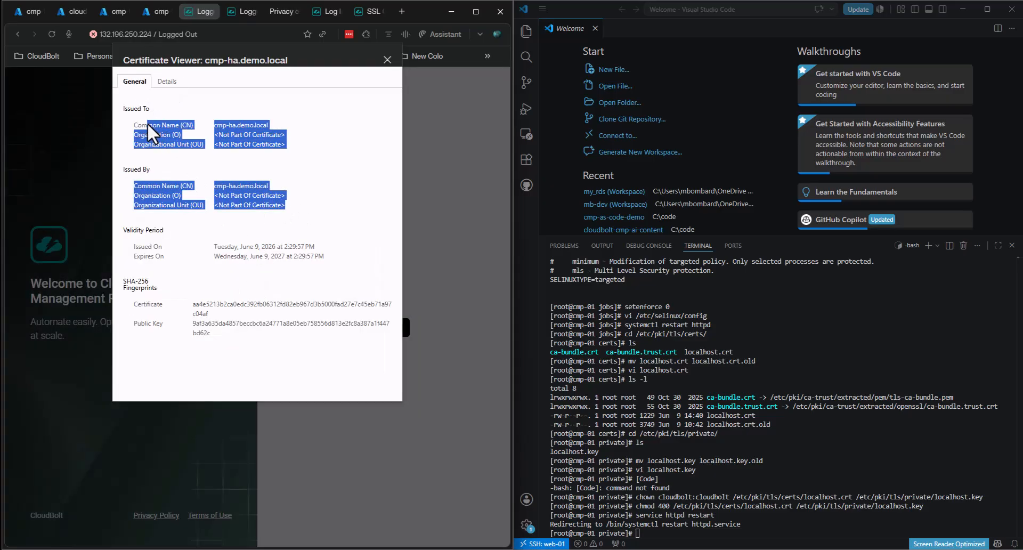
{"action": "left_click", "coordinate": [169, 83]}
{"action": "scroll", "coordinate": [256, 221], "scroll_direction": "down", "scroll_amount": 4}
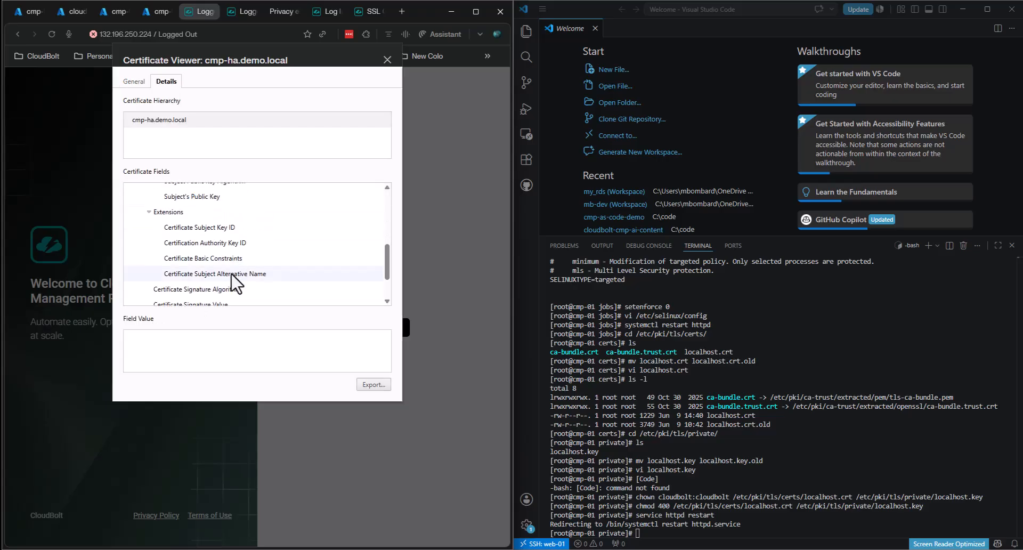
{"action": "left_click", "coordinate": [237, 274]}
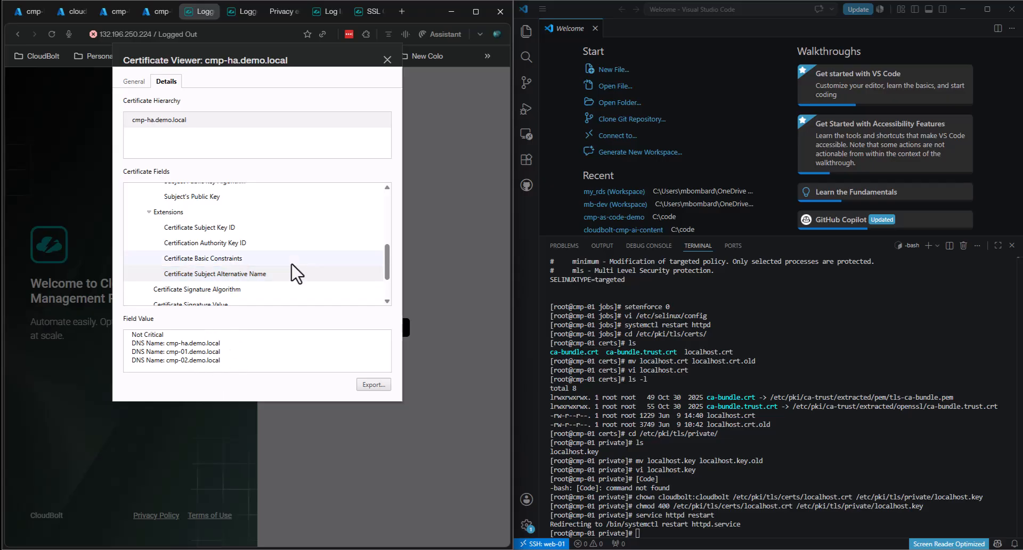
{"action": "left_click", "coordinate": [387, 60]}
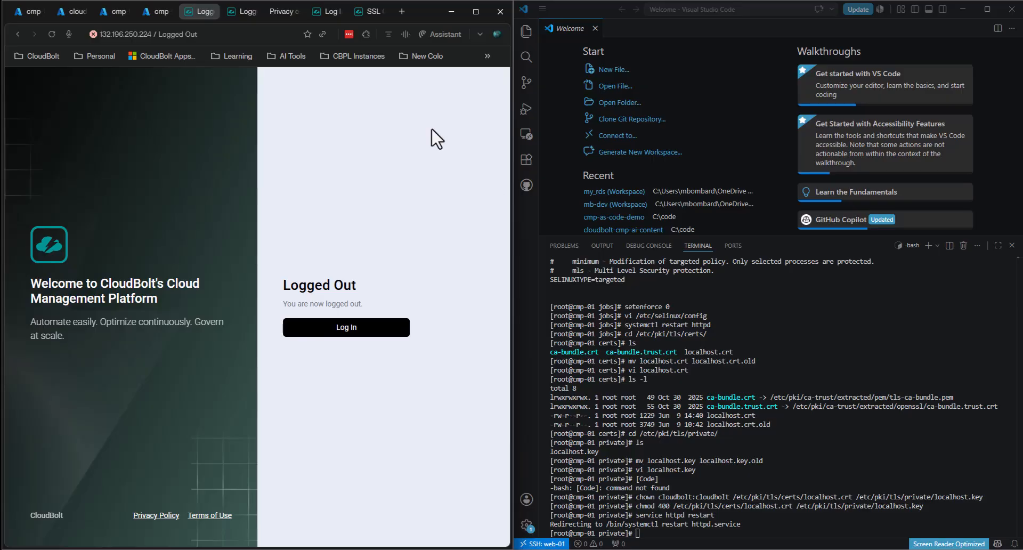
{"action": "left_click", "coordinate": [412, 549]}
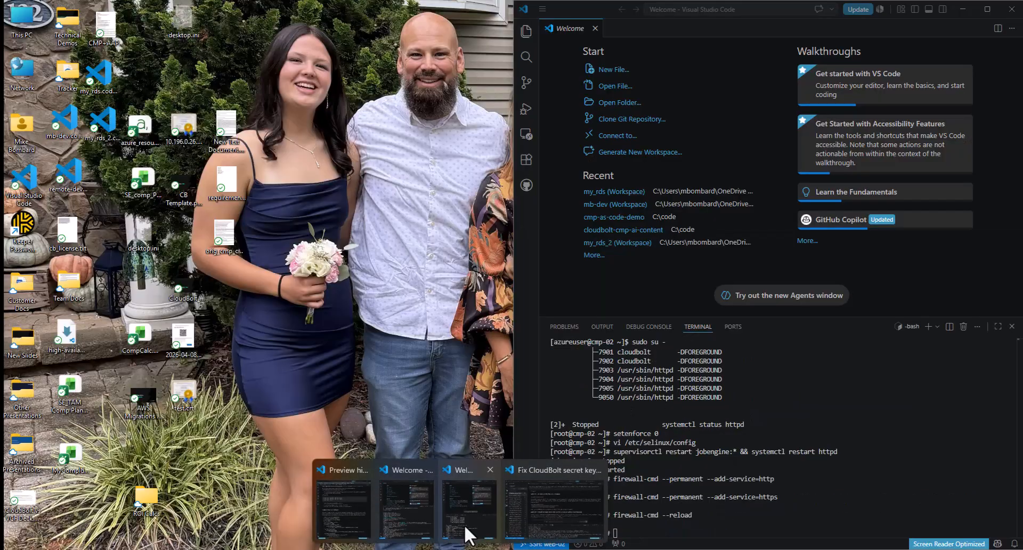
{"action": "left_click", "coordinate": [464, 525]}
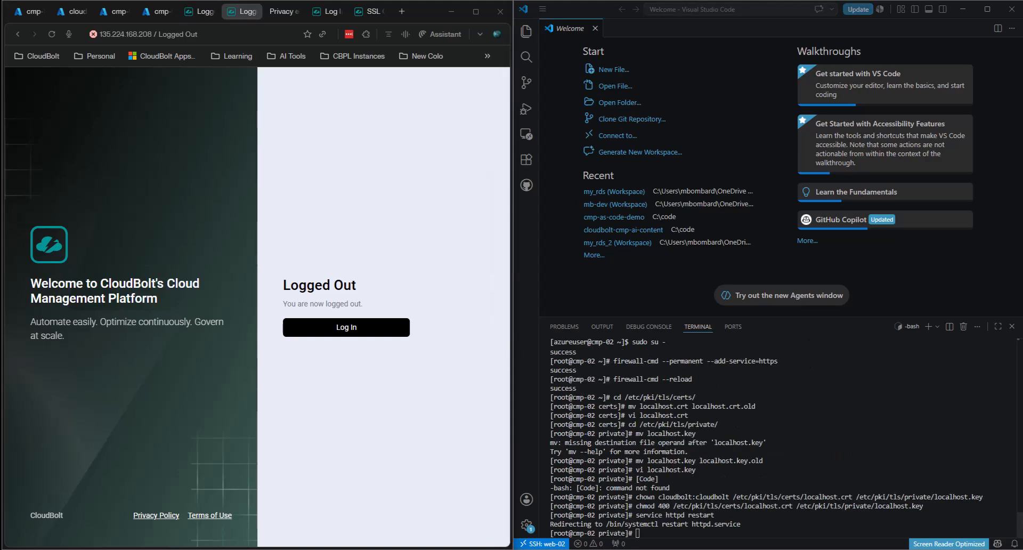
- Copy cmp-01.demo.local from the Notepad hosts file and load it in a new browser tab
{"action": "mouse_move", "coordinate": [696, 549]}
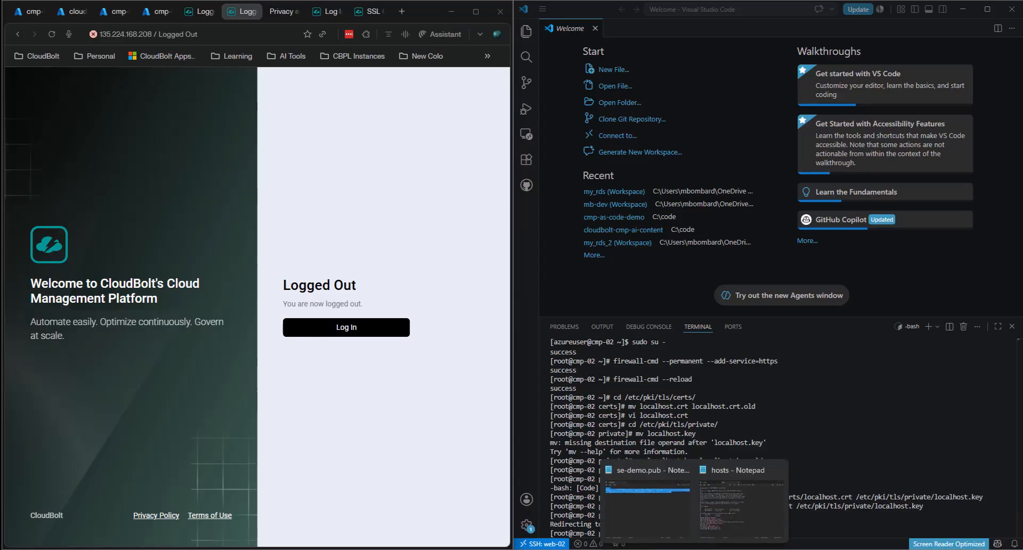
{"action": "left_click", "coordinate": [744, 532]}
{"action": "left_click_drag", "start_coordinate": [583, 402], "coordinate": [511, 406]}
{"action": "key", "text": "ctrl+c"}
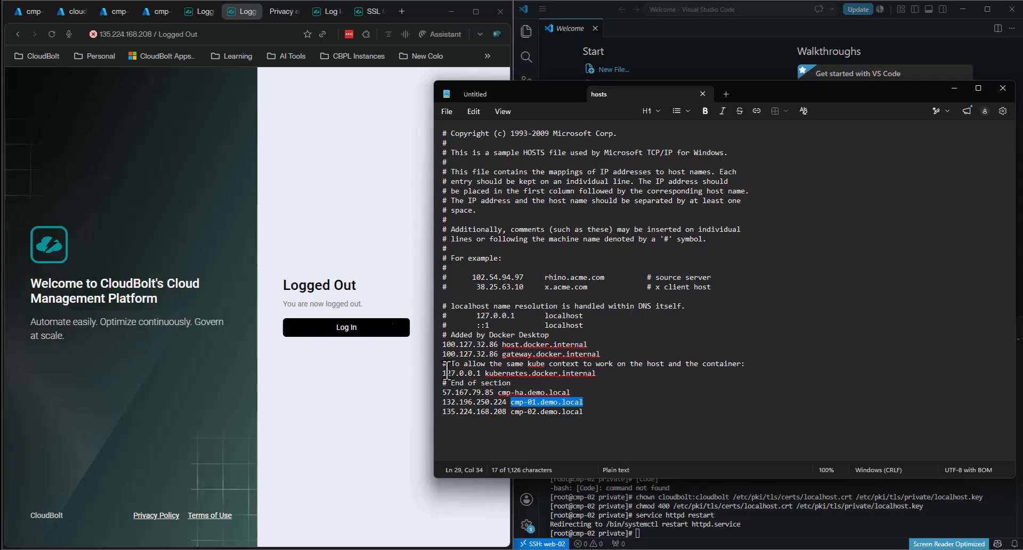
{"action": "left_click", "coordinate": [320, 167]}
{"action": "left_click", "coordinate": [402, 11]}
{"action": "key", "text": "ctrl+v"}
{"action": "key", "text": "Return"}
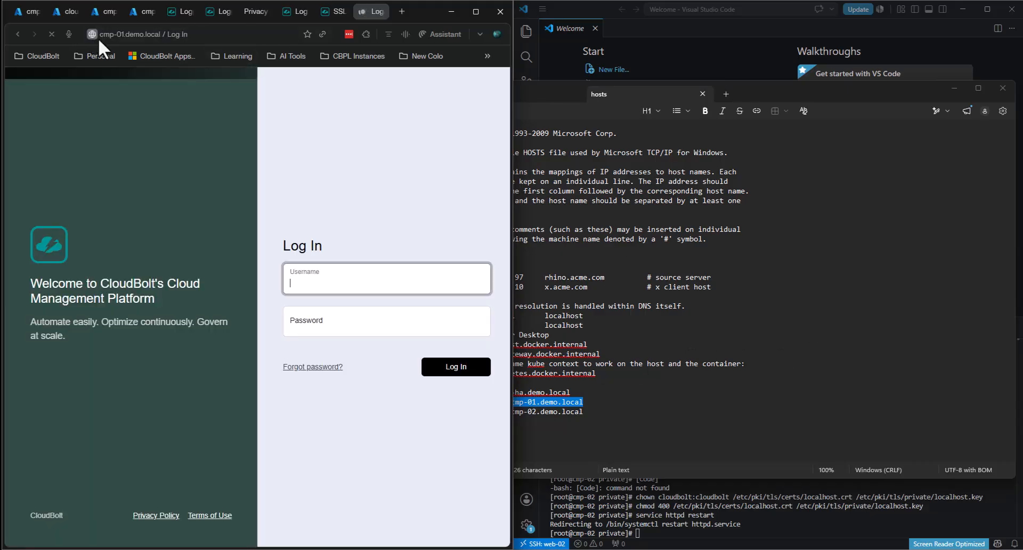
- Copy cmp-02.demo.local from the hosts file and load it in a new tab
{"action": "left_click", "coordinate": [820, 367]}
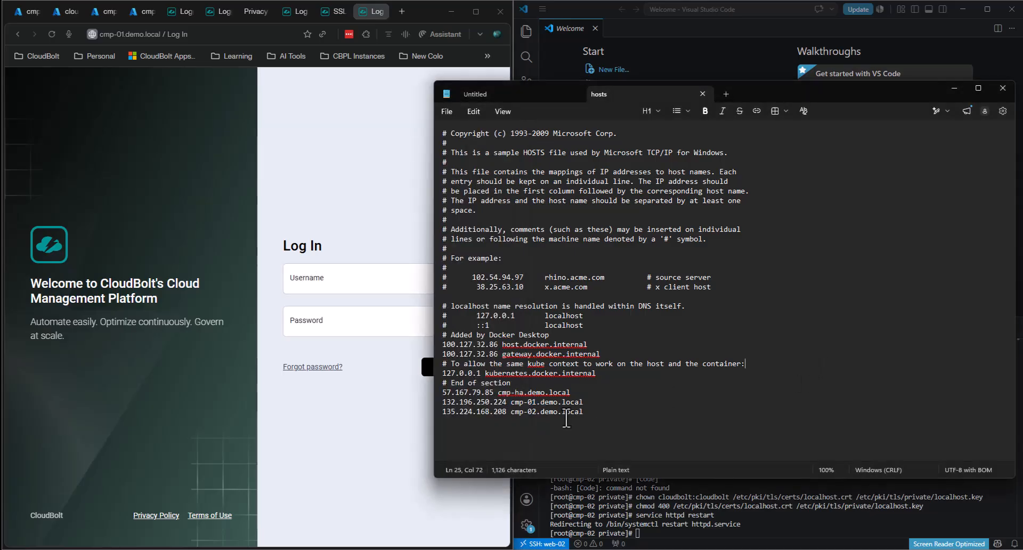
{"action": "left_click_drag", "start_coordinate": [583, 414], "coordinate": [508, 414]}
{"action": "key", "text": "ctrl+c"}
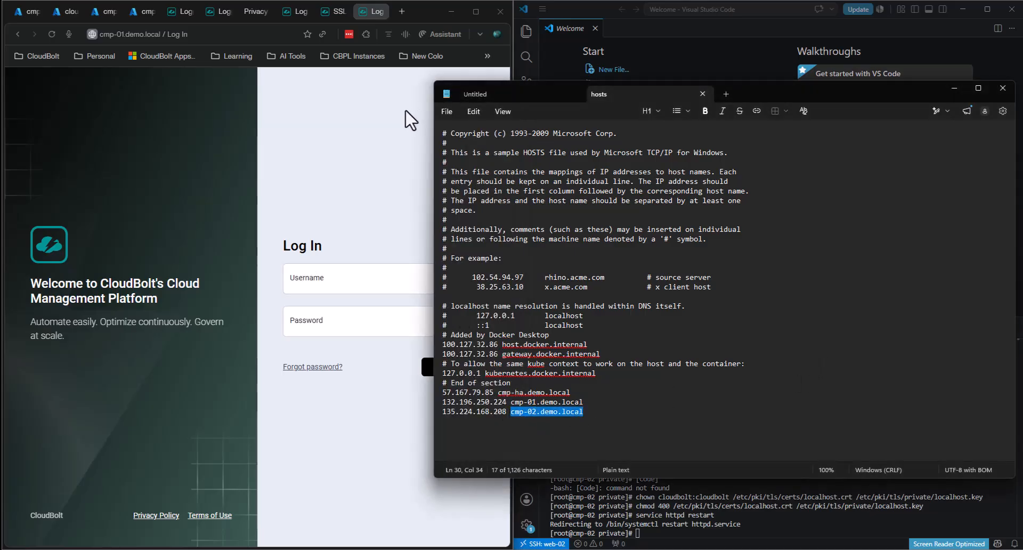
{"action": "left_click", "coordinate": [402, 11]}
{"action": "key", "text": "ctrl+v"}
{"action": "key", "text": "Return"}
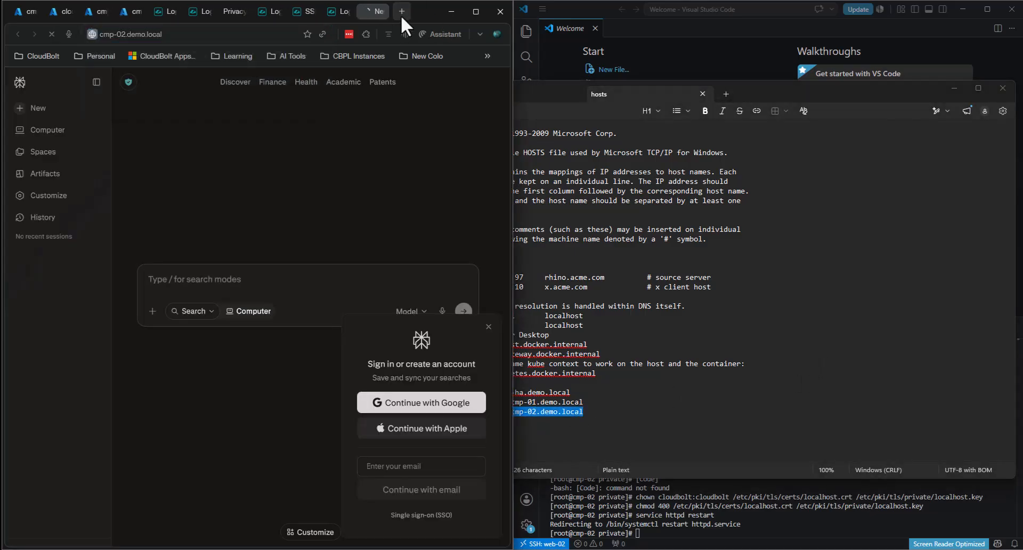
- Copy cmp-ha.demo.local from the hosts file and load it in a new tab
{"action": "left_click", "coordinate": [670, 397]}
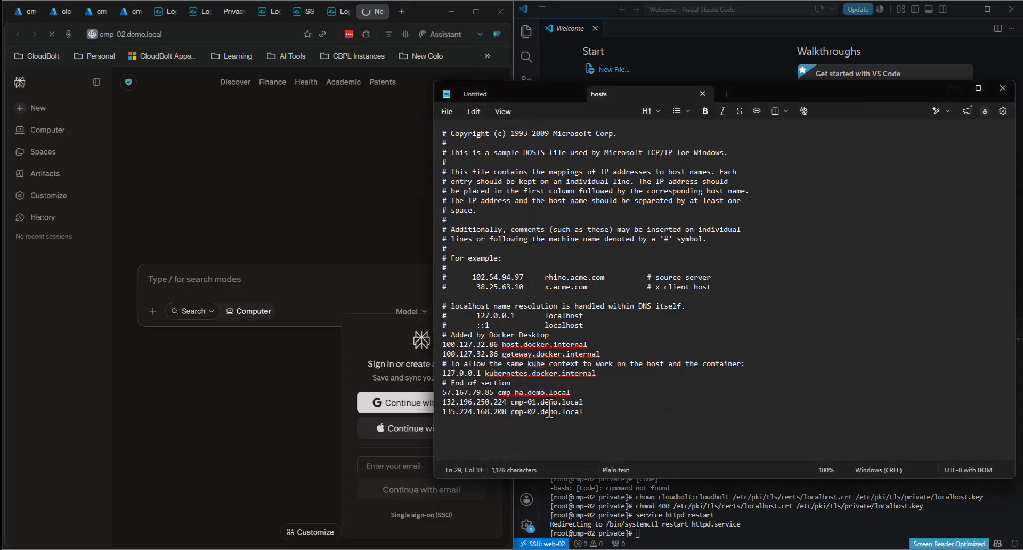
{"action": "left_click", "coordinate": [568, 392]}
{"action": "left_click_drag", "start_coordinate": [569, 392], "coordinate": [498, 392]}
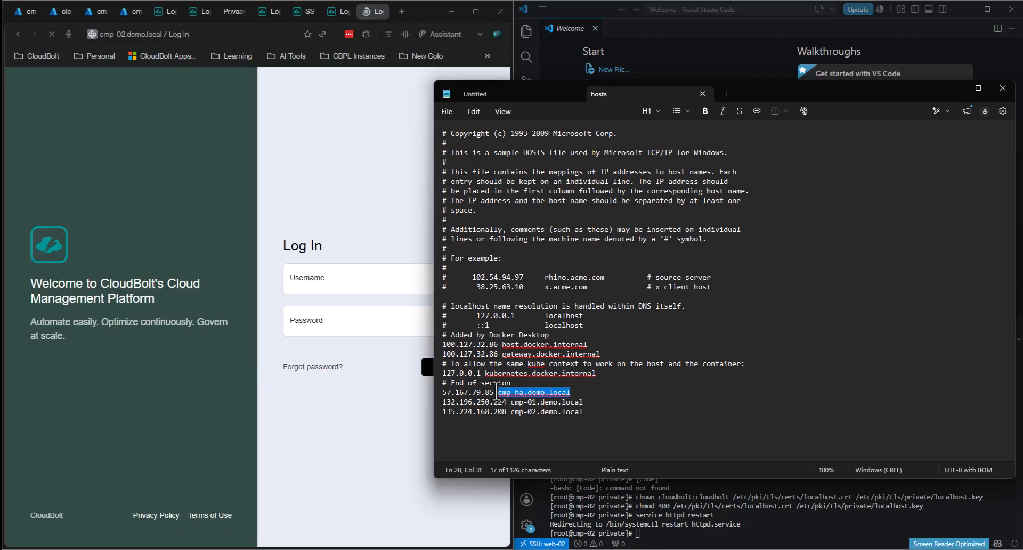
{"action": "left_click", "coordinate": [313, 171]}
{"action": "left_click", "coordinate": [401, 12]}
{"action": "type", "text": "cmp-ha.demo.local"}
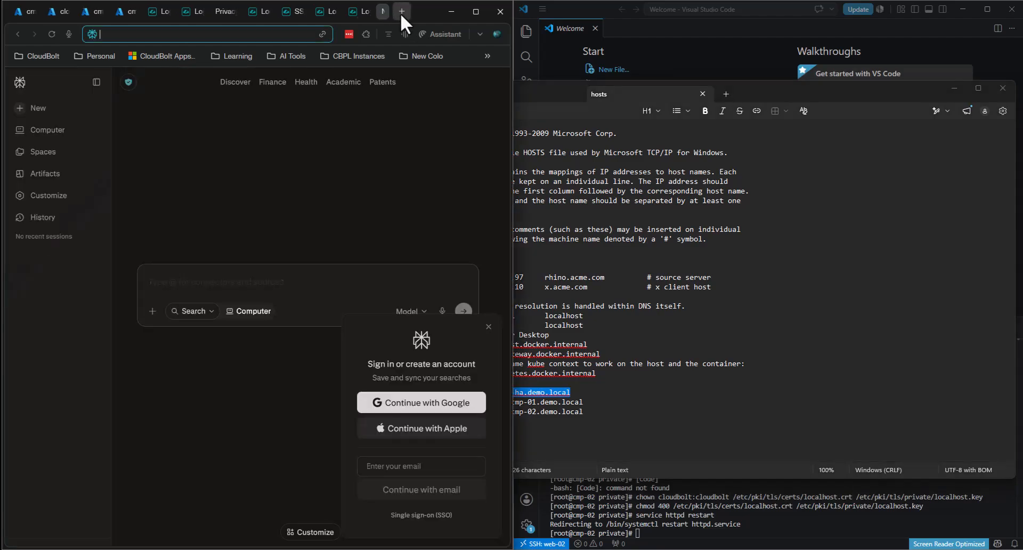
{"action": "key", "text": "Return"}
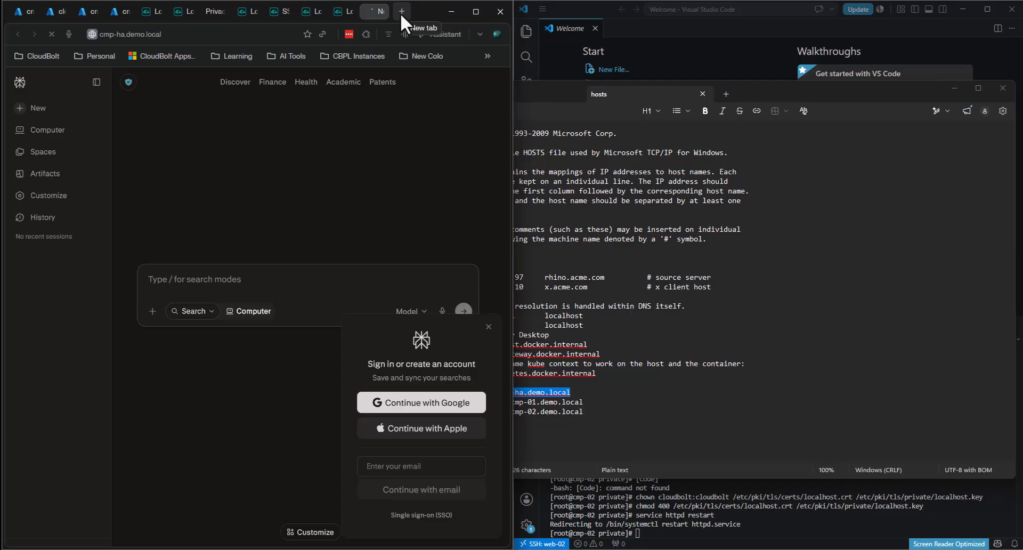
- Dismiss the sign-in popup and show the full https login address for cmp-ha.demo.local
{"action": "left_click", "coordinate": [489, 326]}
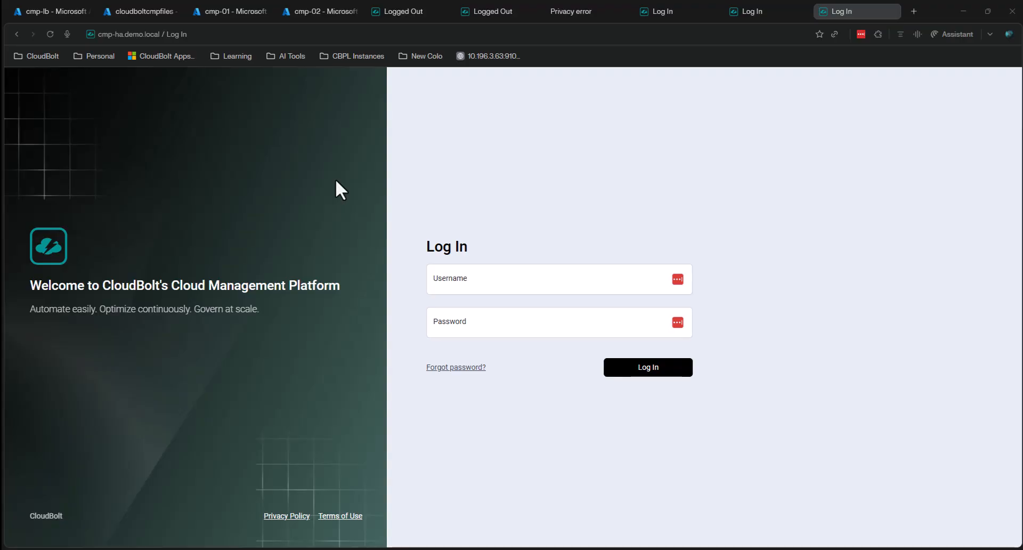
{"action": "left_click", "coordinate": [467, 34]}
{"action": "left_click", "coordinate": [101, 35]}
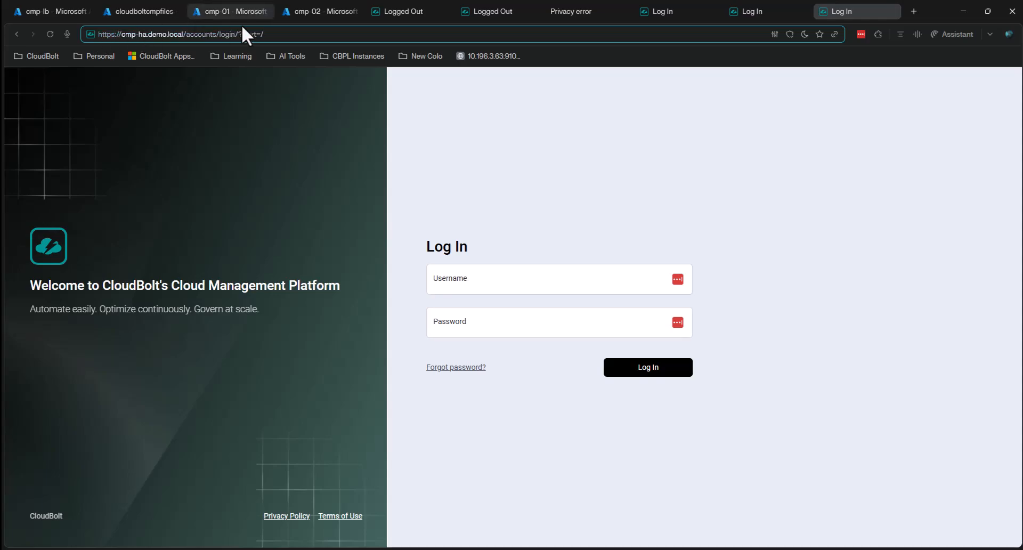
- Check the valid certificate's Subject Alternative Names list cmp-ha, cmp-01 and cmp-02.demo.local
{"action": "left_click", "coordinate": [773, 33]}
{"action": "left_click", "coordinate": [824, 87]}
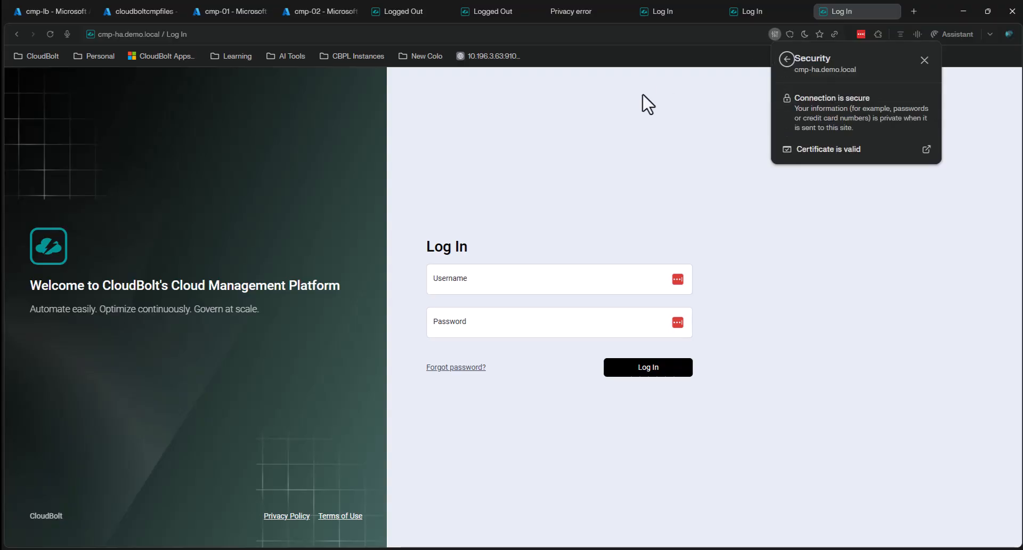
{"action": "left_click", "coordinate": [812, 150]}
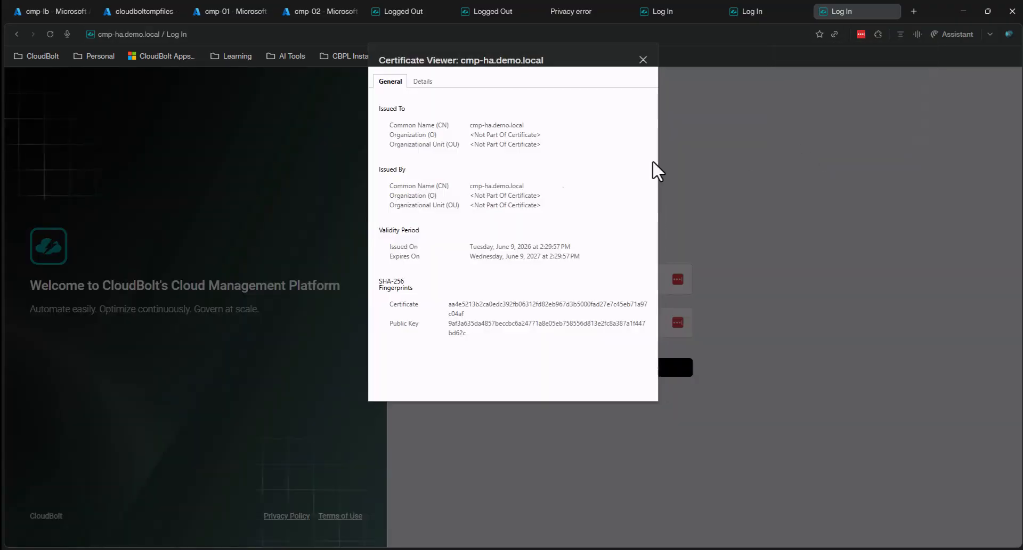
{"action": "left_click_drag", "start_coordinate": [538, 128], "coordinate": [470, 126]}
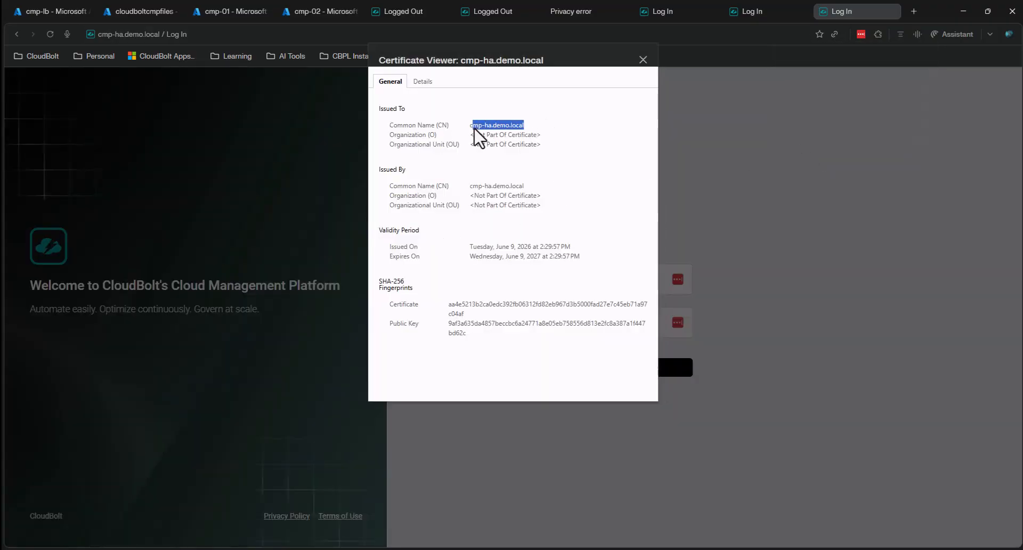
{"action": "left_click", "coordinate": [422, 81]}
{"action": "scroll", "coordinate": [448, 223], "scroll_direction": "down", "scroll_amount": 2}
{"action": "scroll", "coordinate": [444, 224], "scroll_direction": "down", "scroll_amount": 5}
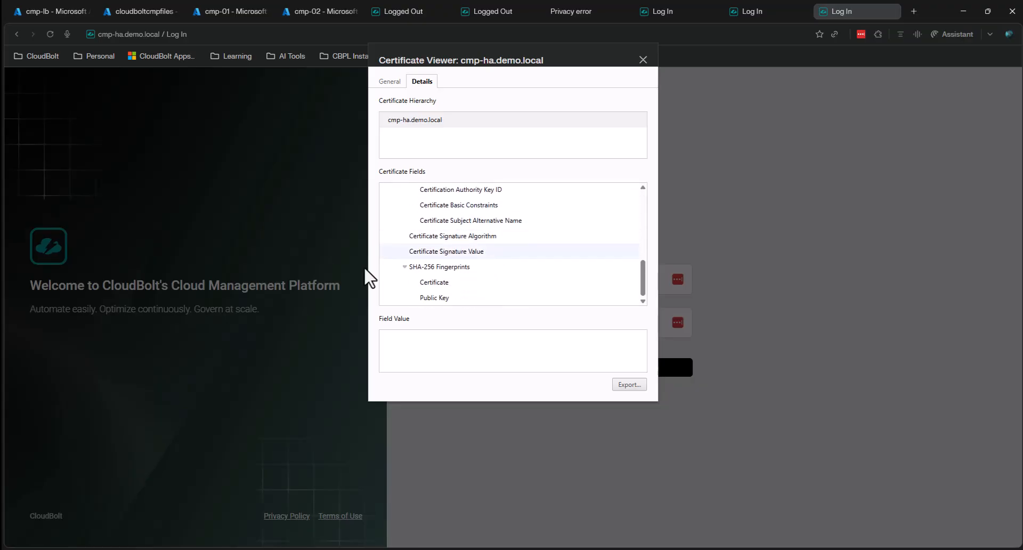
{"action": "left_click", "coordinate": [481, 221]}
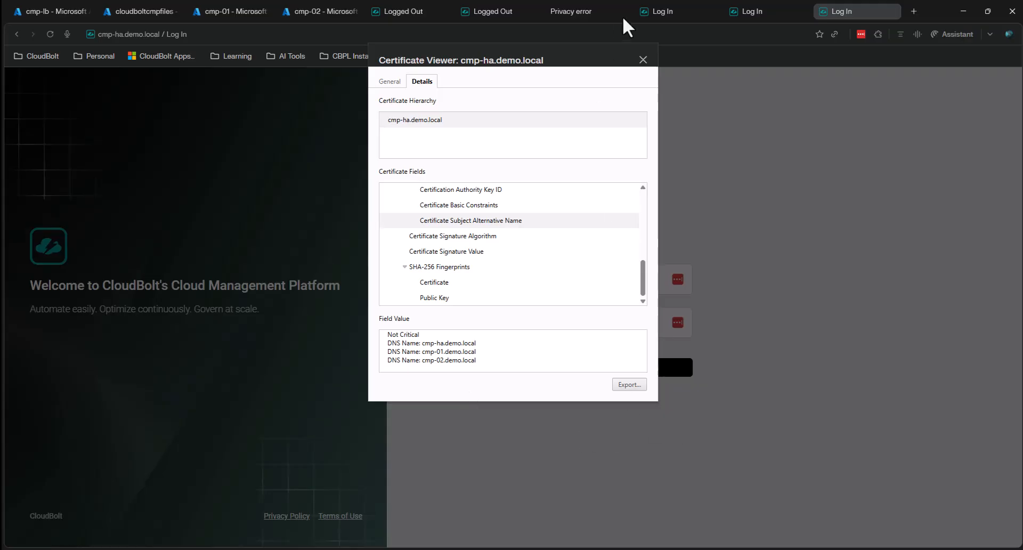
{"action": "left_click", "coordinate": [643, 60]}
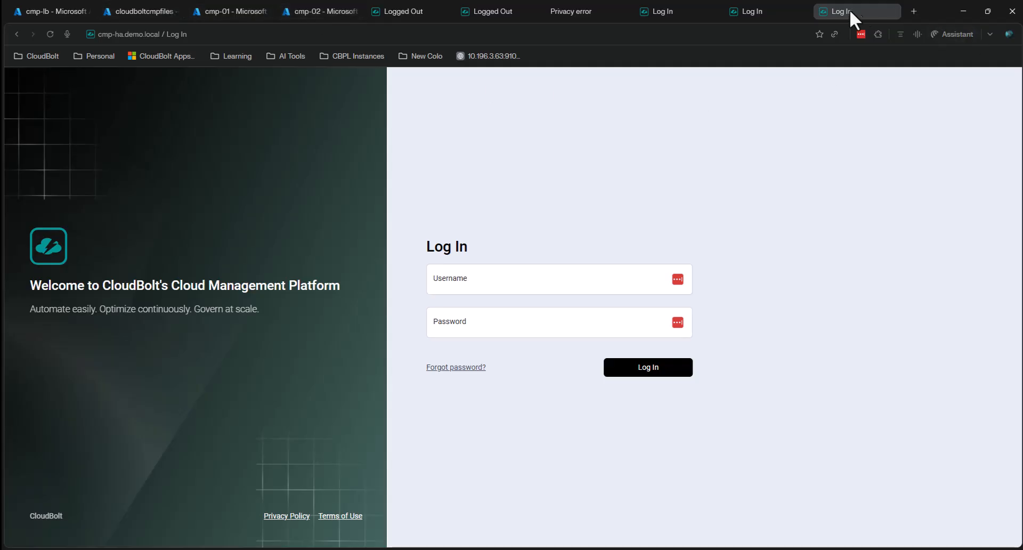
- Sign in to CloudBolt at cmp-ha.demo.local with the admin credentials, declining to save the password
{"action": "mouse_move", "coordinate": [39, 10]}
{"action": "left_click", "coordinate": [531, 279]}
{"action": "type", "text": "admin"}
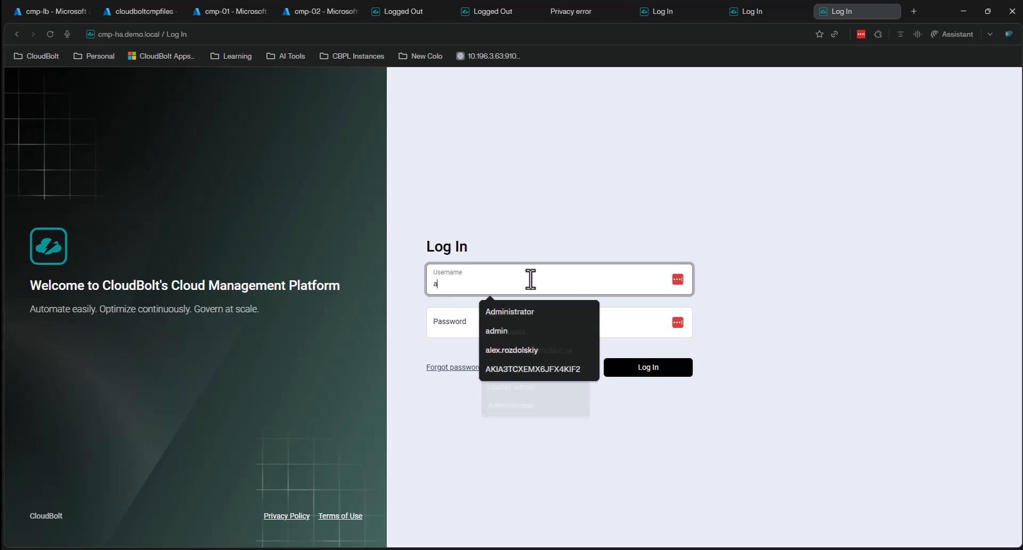
{"action": "key", "text": "BackSpace"}
{"action": "key", "text": "BackSpace"}
{"action": "key", "text": "BackSpace"}
{"action": "type", "text": "cbadmin"}
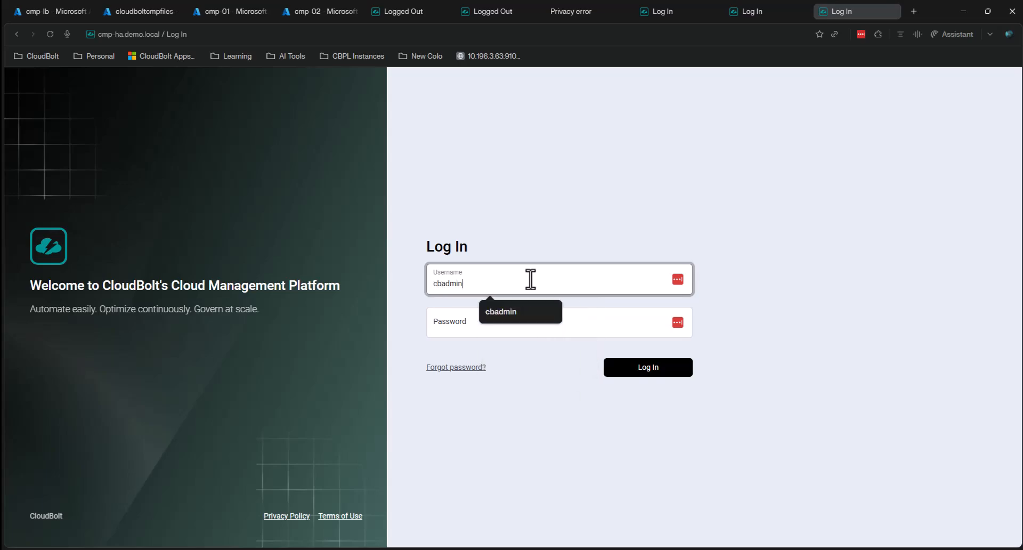
{"action": "key", "text": "Tab"}
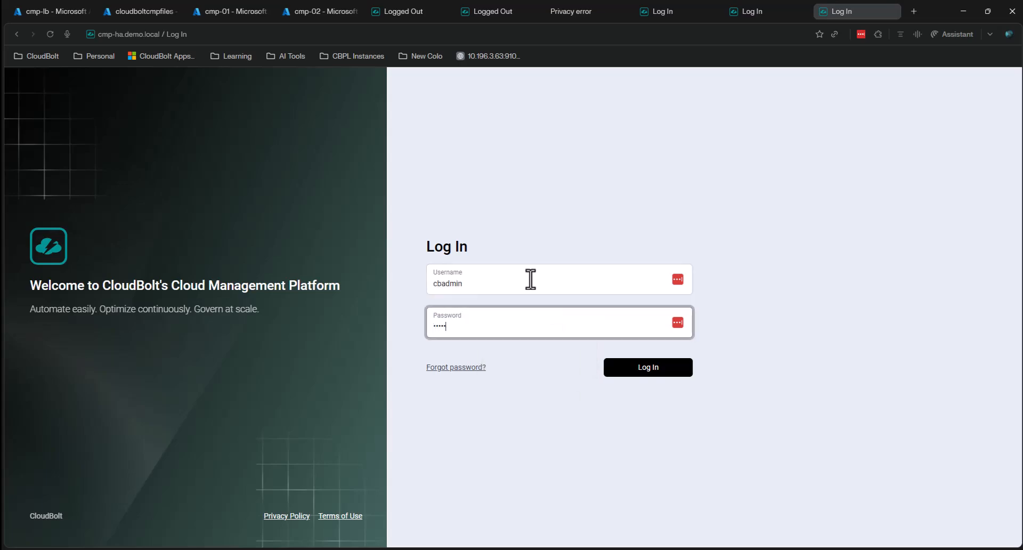
{"action": "type", "text": "••••"}
{"action": "key", "text": "Return"}
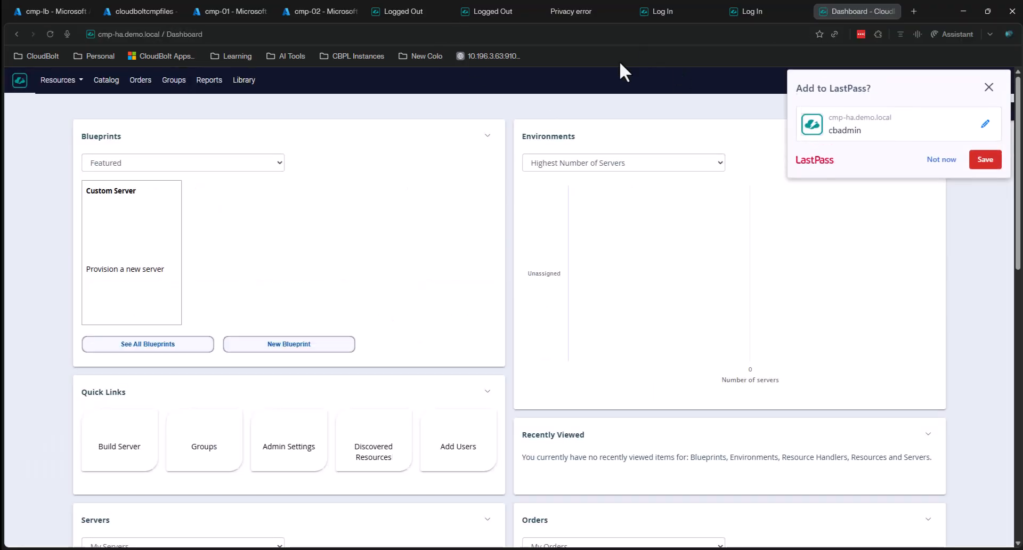
{"action": "left_click", "coordinate": [941, 159]}
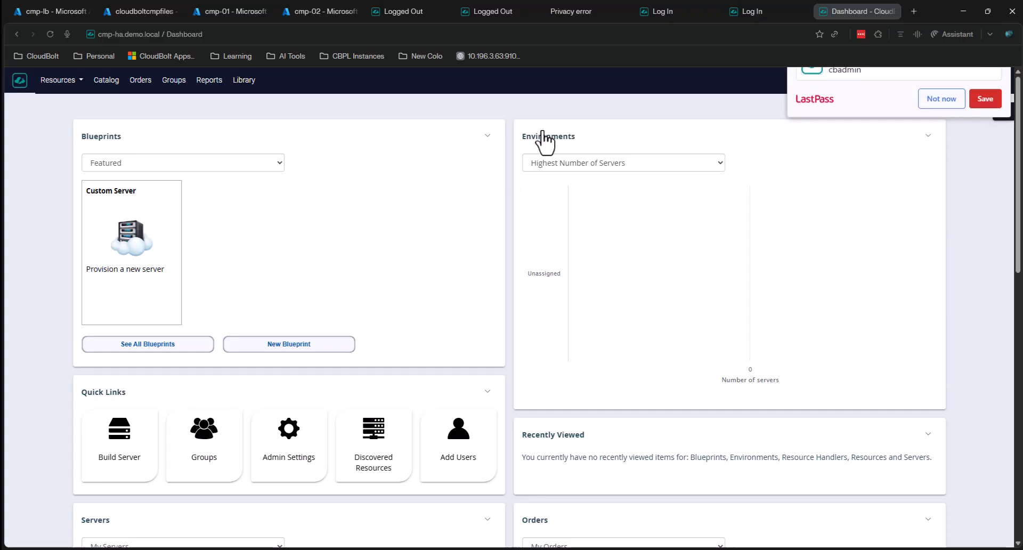
{"action": "left_click", "coordinate": [69, 4]}
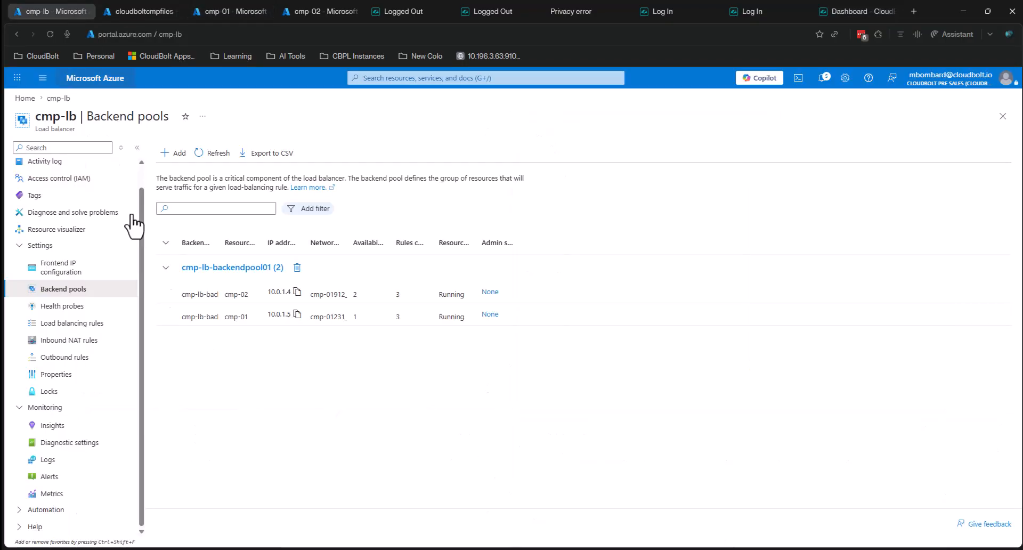
- Save cmp-02's admin state as Down in cmp-lb and confirm the CloudBolt dashboard still reloads
{"action": "left_click", "coordinate": [489, 315]}
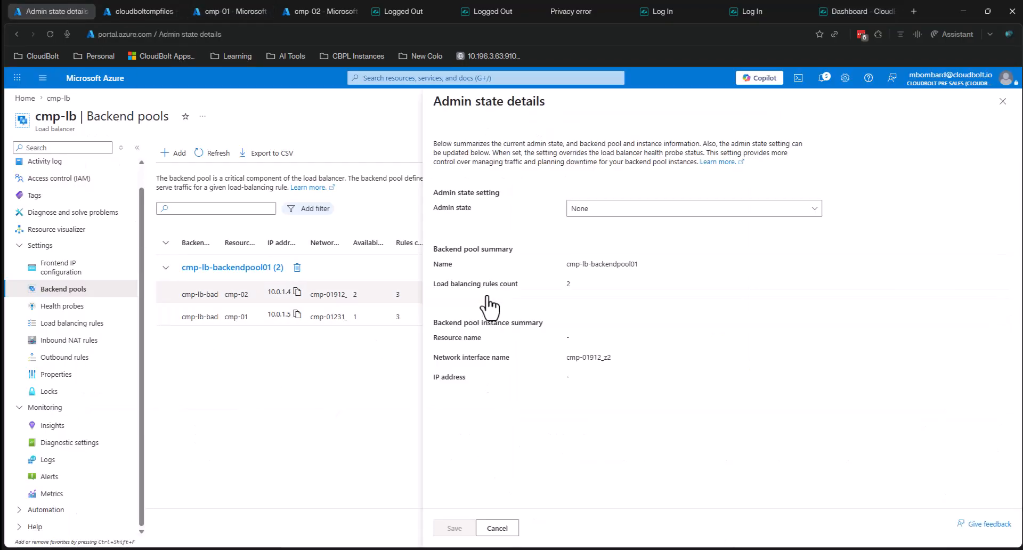
{"action": "left_click", "coordinate": [586, 211]}
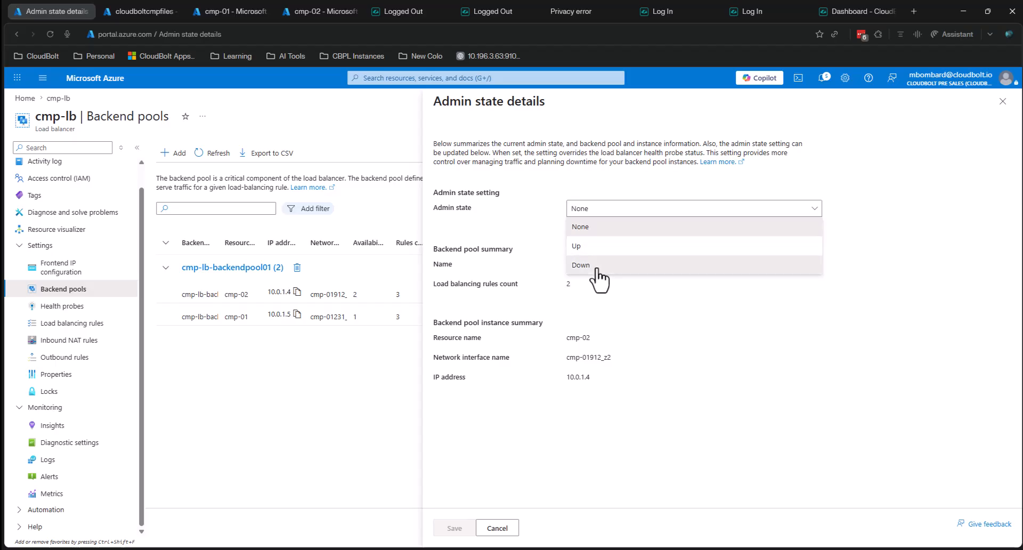
{"action": "left_click", "coordinate": [581, 265]}
{"action": "left_click", "coordinate": [454, 528]}
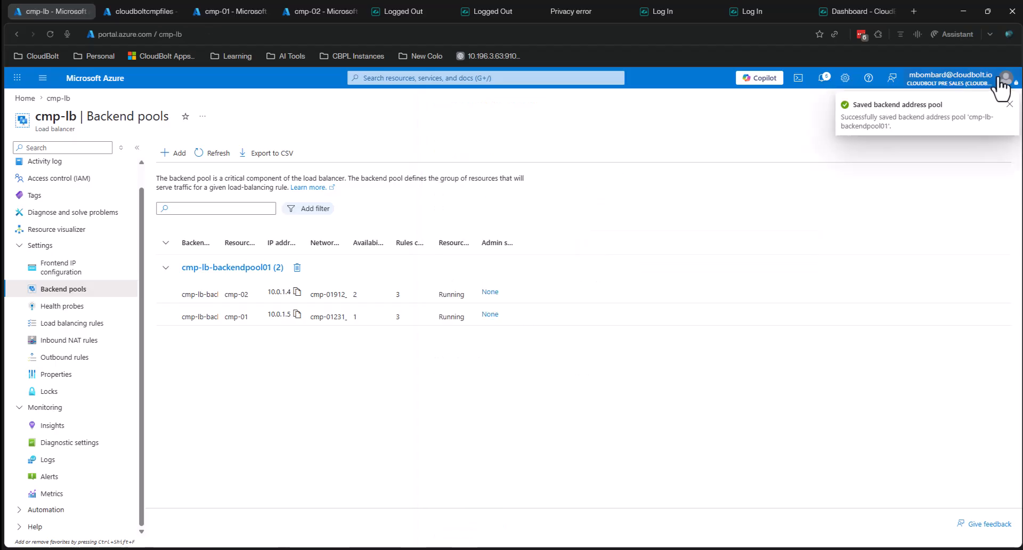
{"action": "left_click", "coordinate": [845, 8]}
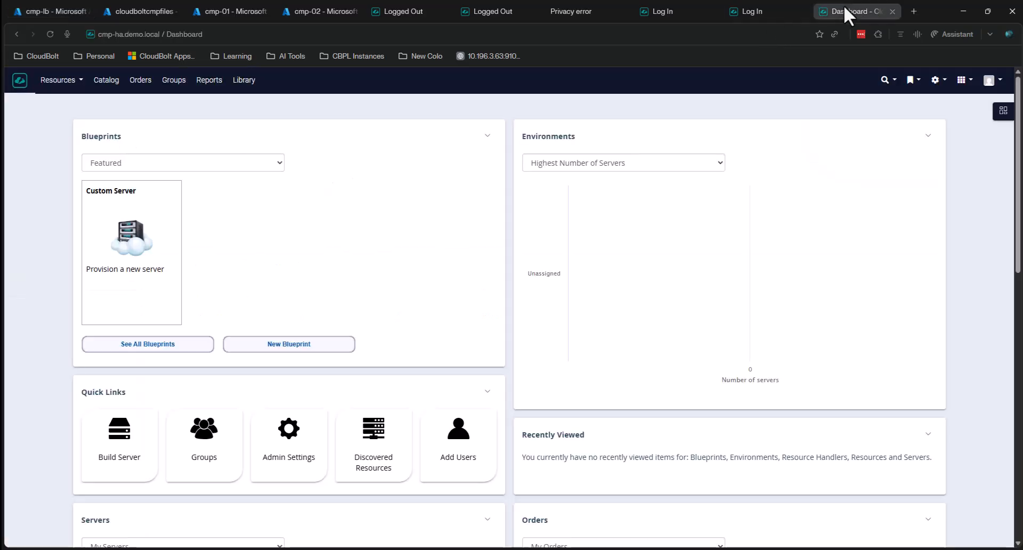
{"action": "left_click", "coordinate": [48, 38]}
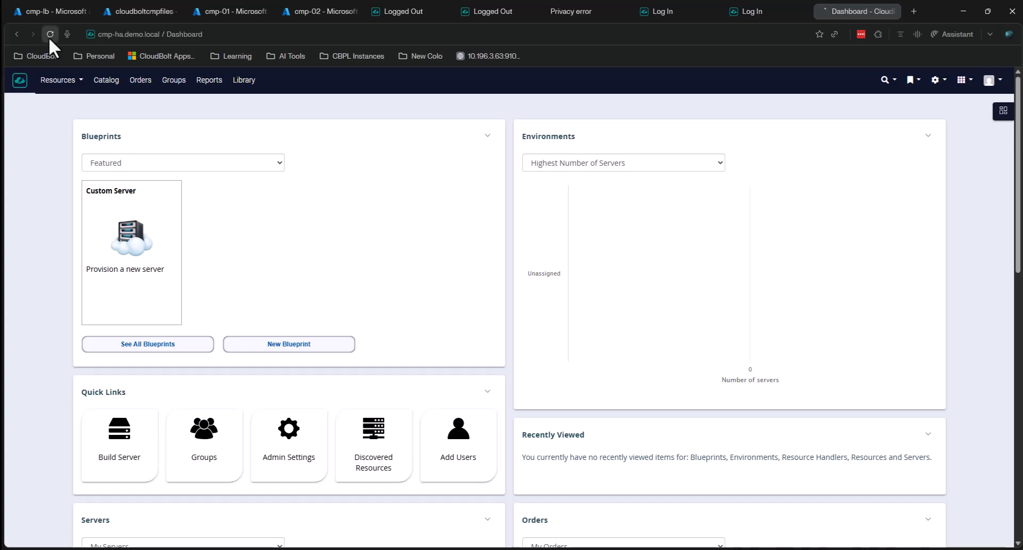
{"action": "left_click", "coordinate": [49, 37]}
{"action": "left_click", "coordinate": [50, 34]}
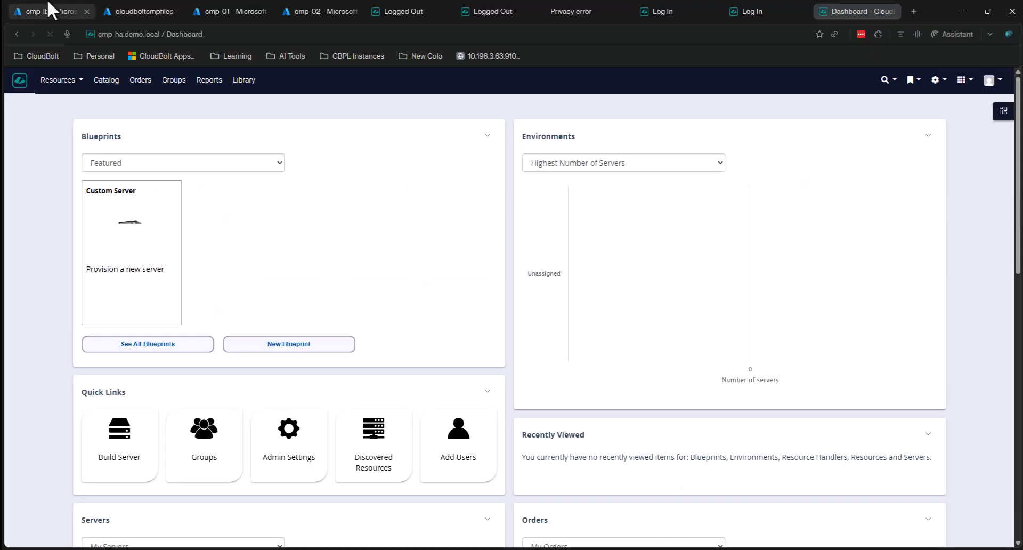
- Set cmp-02's admin state back to None and save the backend pool
{"action": "left_click", "coordinate": [51, 10]}
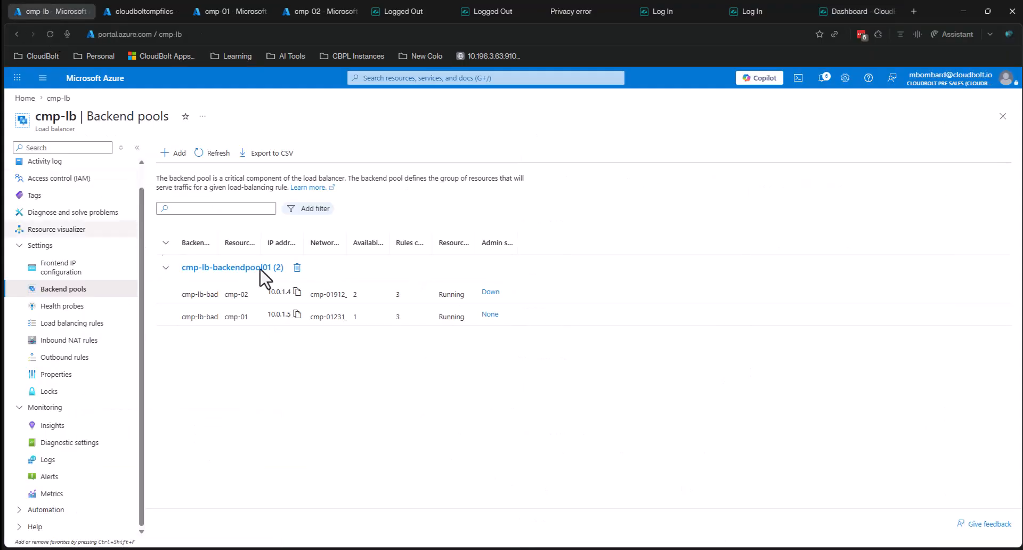
{"action": "left_click", "coordinate": [490, 292]}
{"action": "left_click", "coordinate": [586, 208]}
{"action": "left_click", "coordinate": [587, 244]}
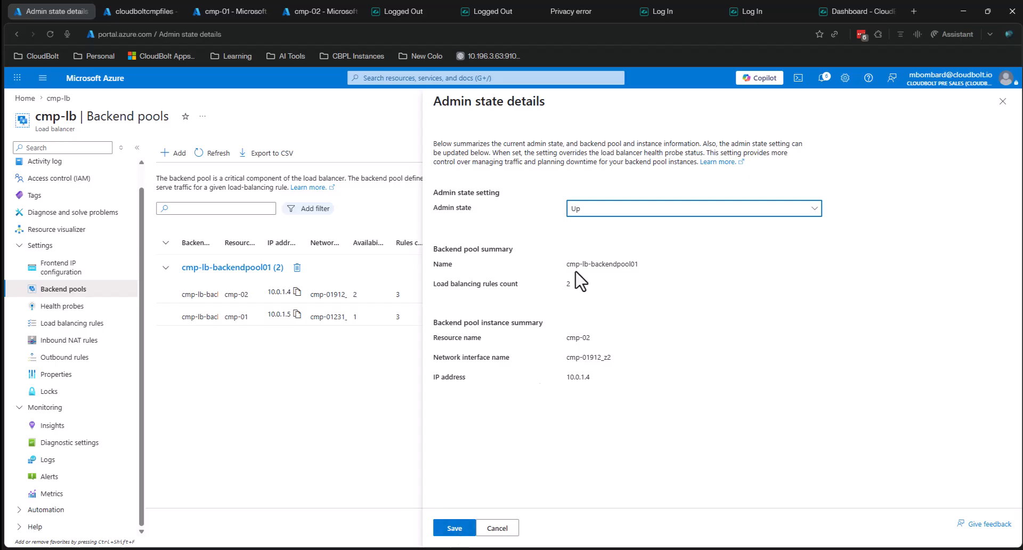
{"action": "left_click", "coordinate": [586, 211]}
{"action": "left_click", "coordinate": [582, 227]}
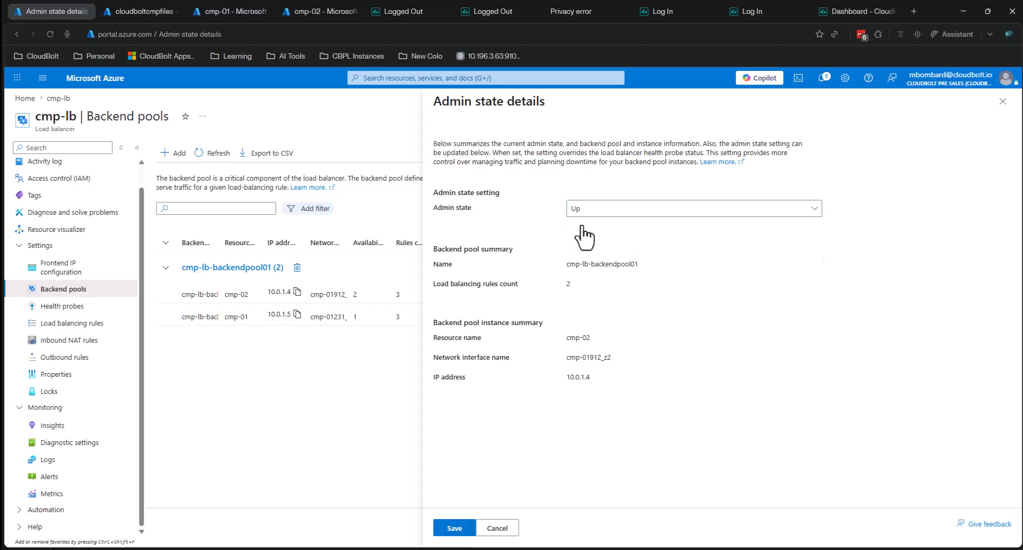
{"action": "left_click", "coordinate": [454, 528]}
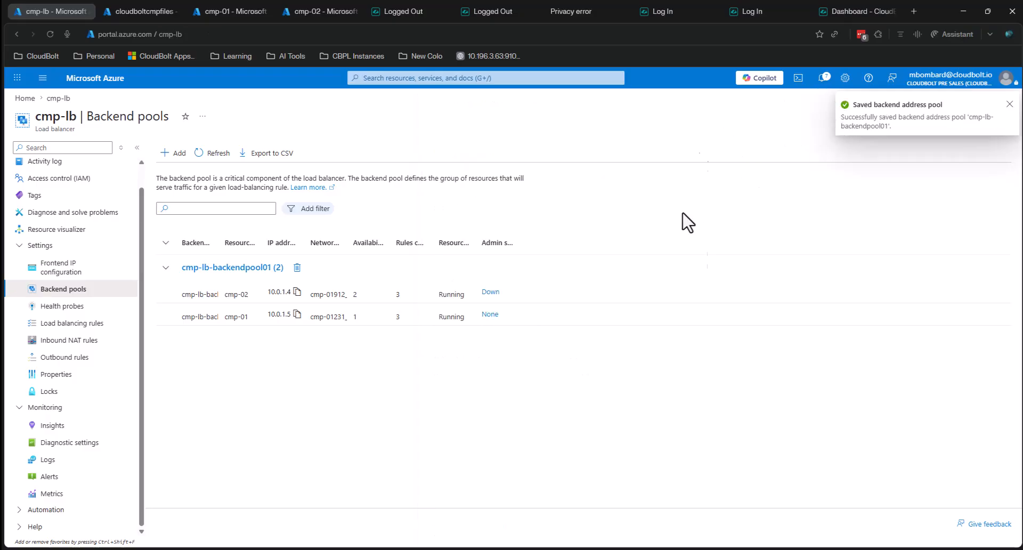
- Save cmp-01's admin state as Down, then reload the CloudBolt dashboard twice to verify failover
{"action": "left_click", "coordinate": [490, 314]}
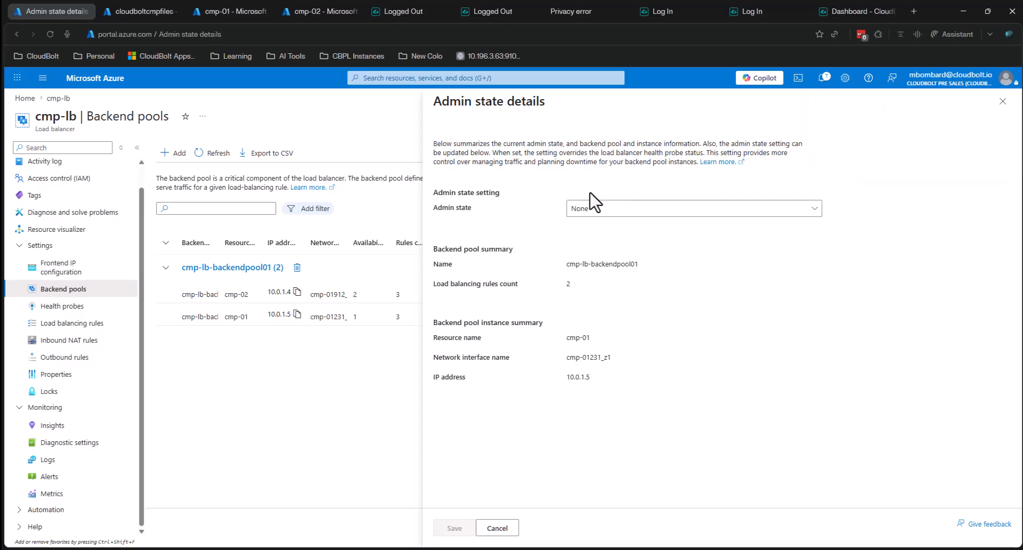
{"action": "left_click", "coordinate": [588, 209]}
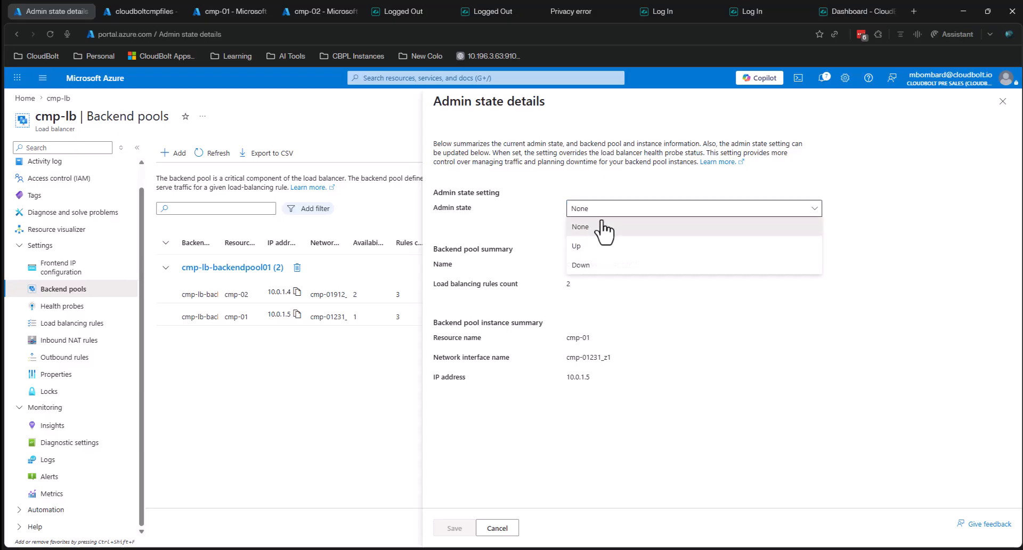
{"action": "left_click", "coordinate": [592, 268]}
{"action": "left_click", "coordinate": [454, 528]}
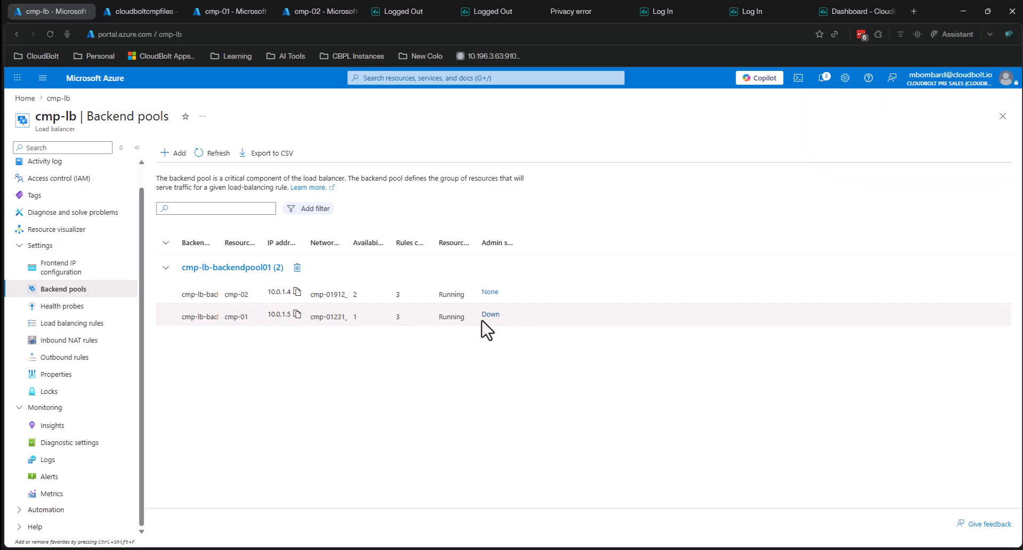
{"action": "left_click", "coordinate": [840, 6]}
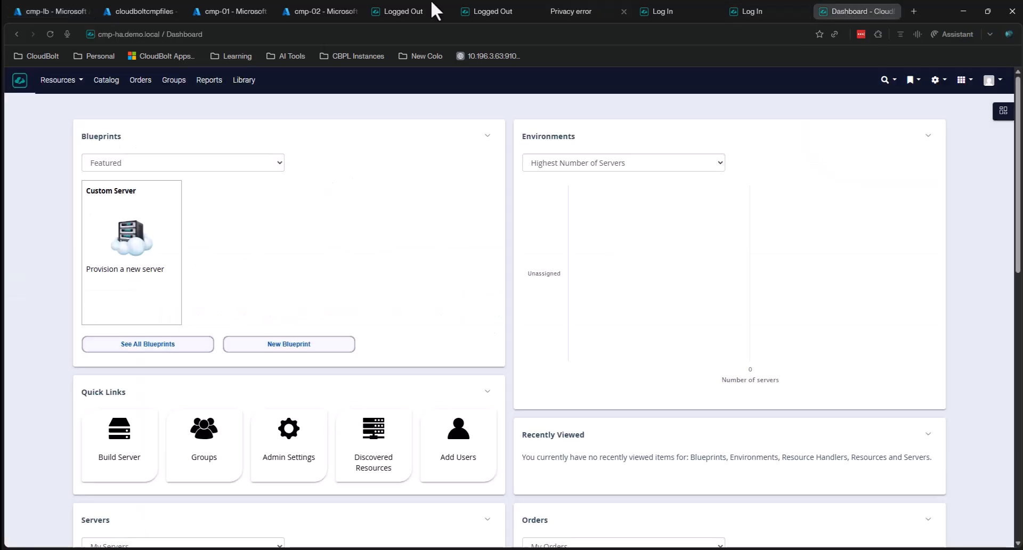
{"action": "left_click", "coordinate": [49, 33]}
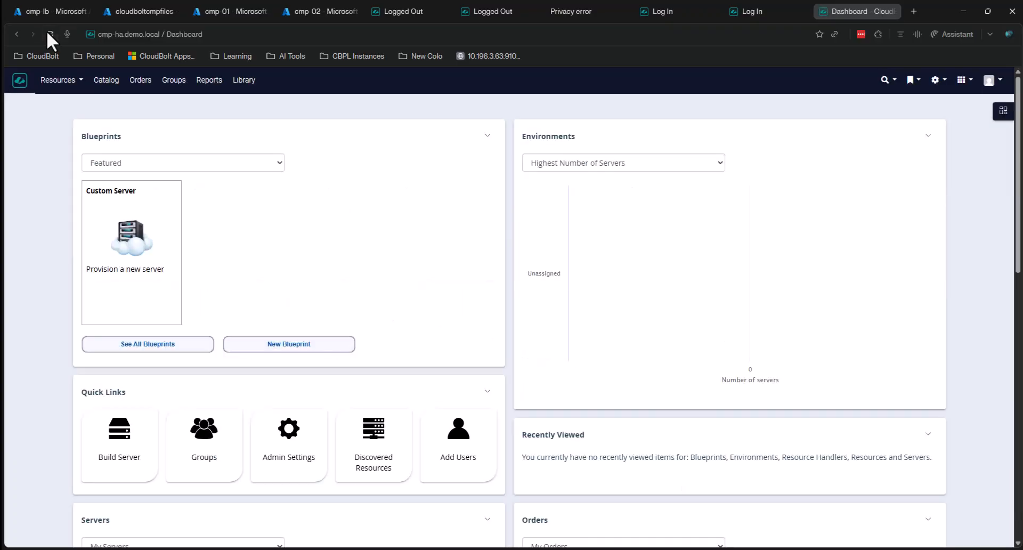
{"action": "left_click", "coordinate": [49, 33]}
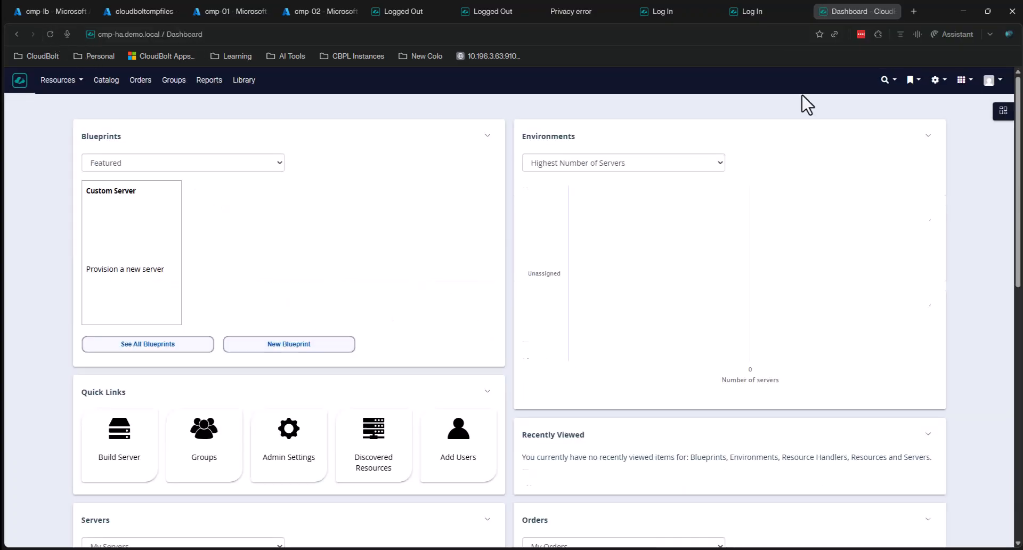